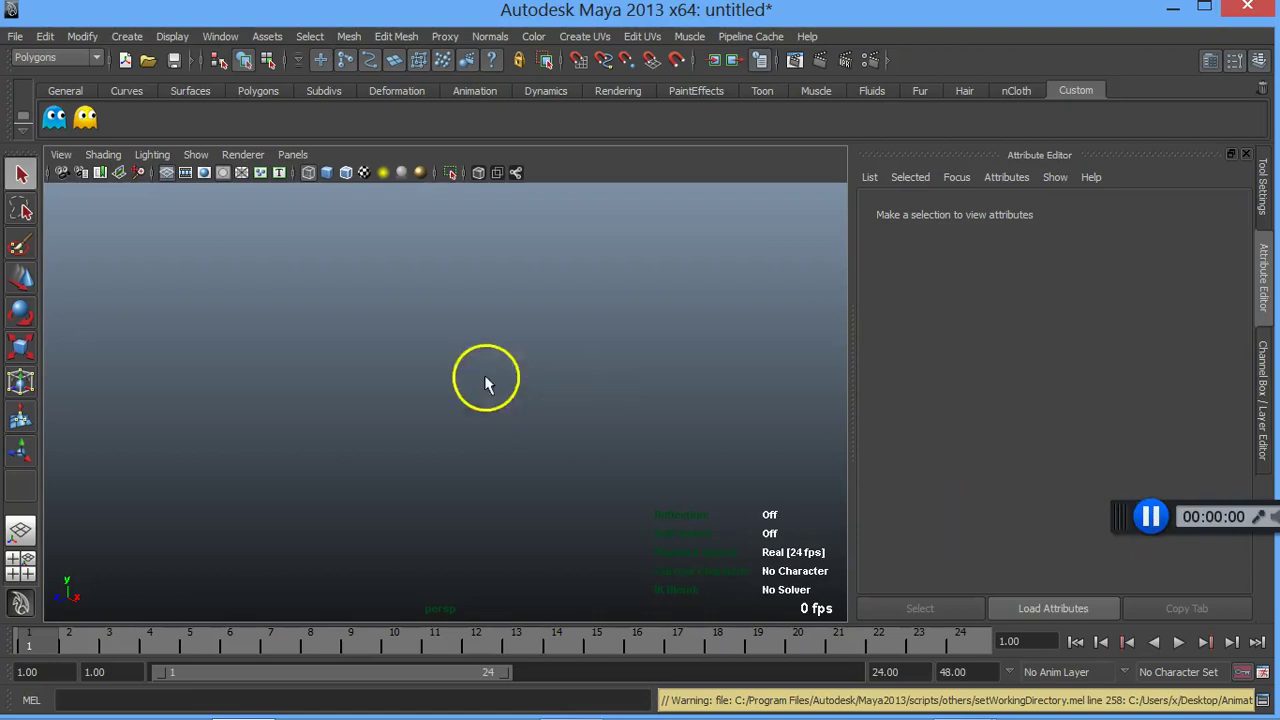
Step: Open goonRig.ma from Desktop > How to Cheat in Maya 2010 > Characters
left_click(15, 36)
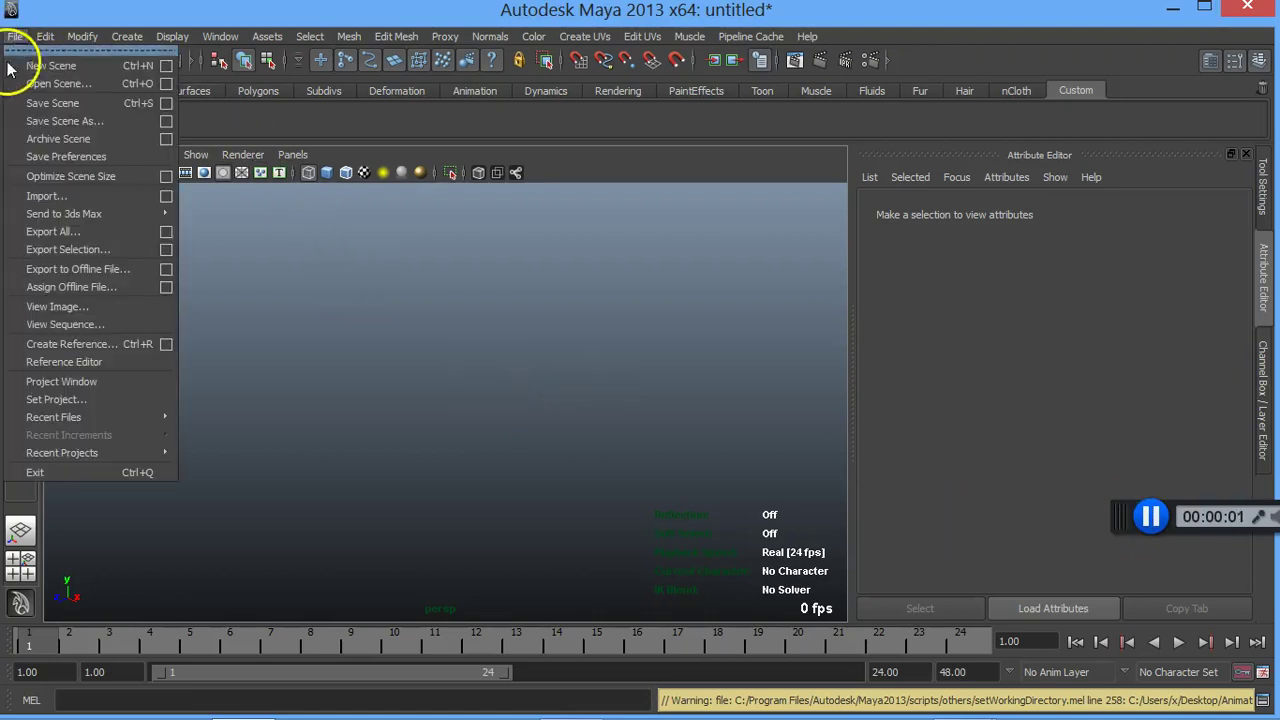
left_click(70, 85)
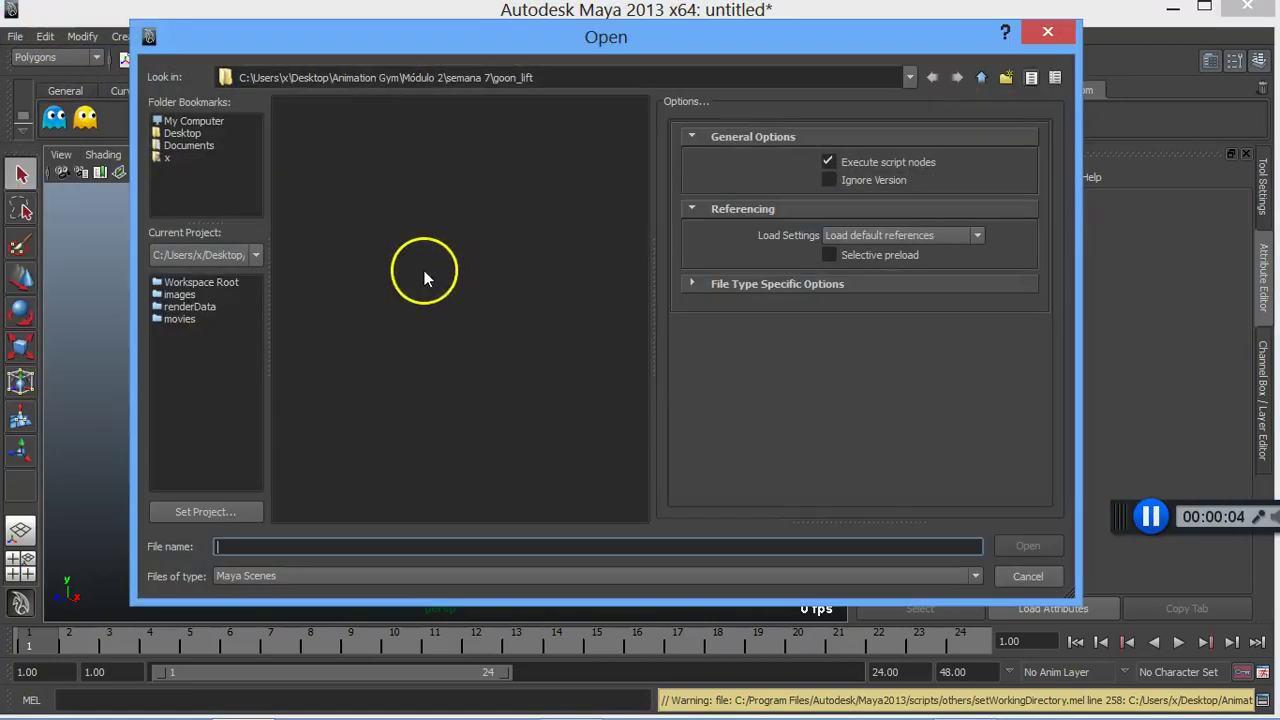
left_click(183, 133)
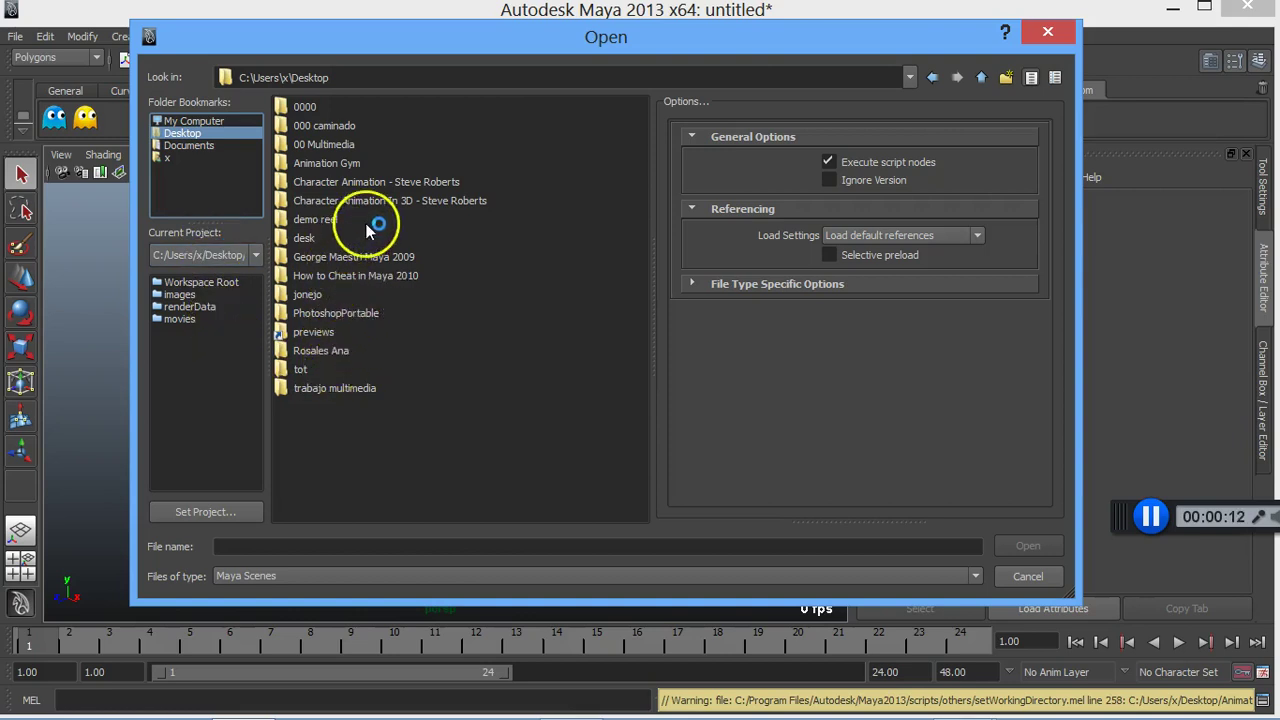
left_click(348, 282)
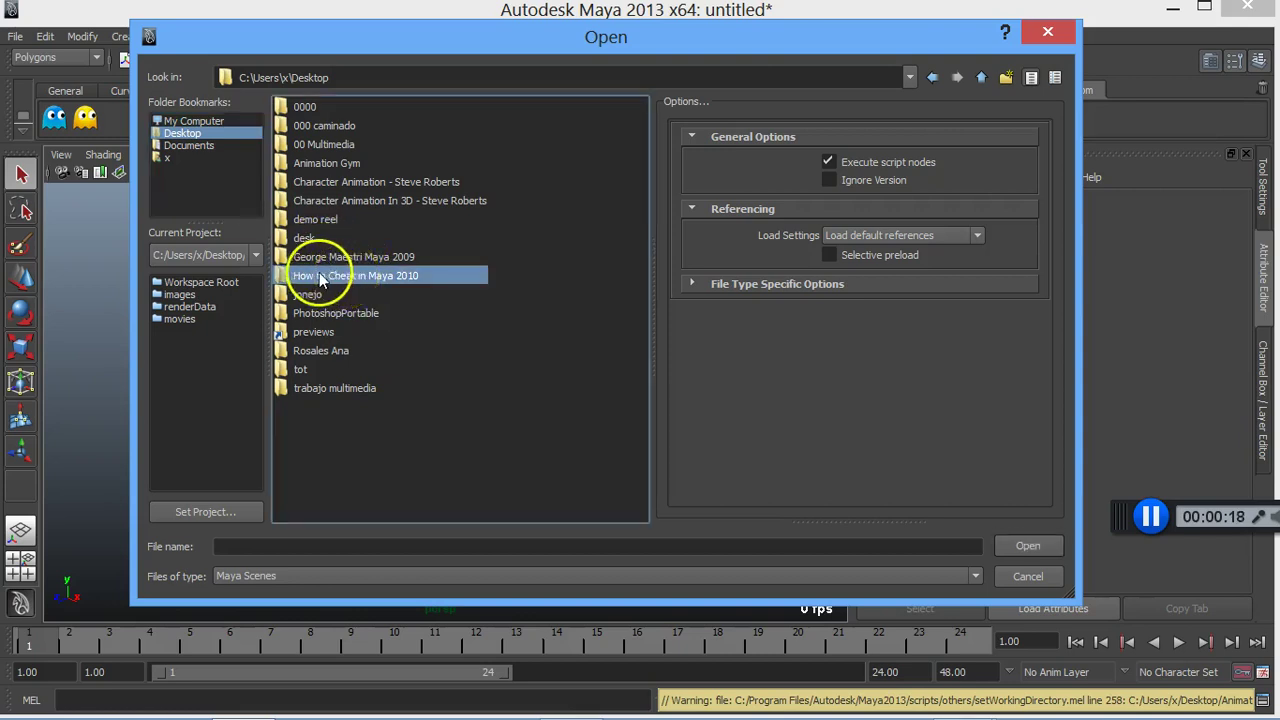
double_click(320, 279)
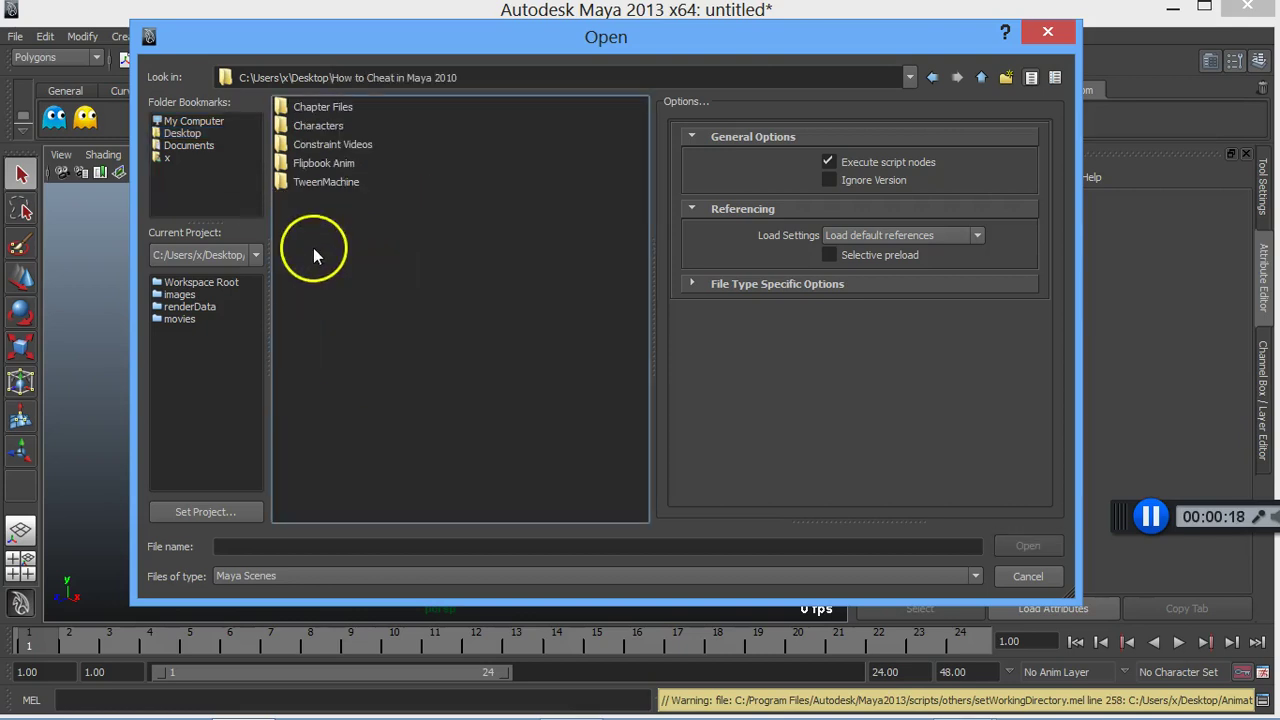
left_click(297, 132)
double_click(299, 132)
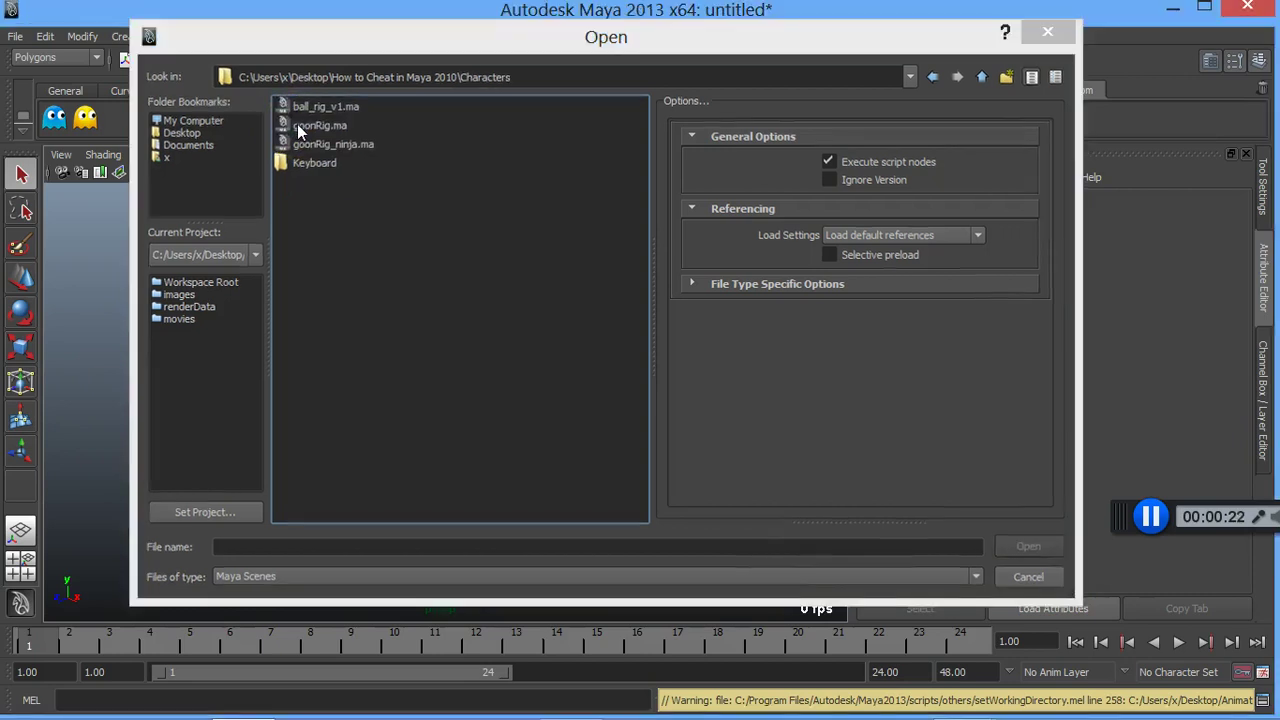
double_click(330, 107)
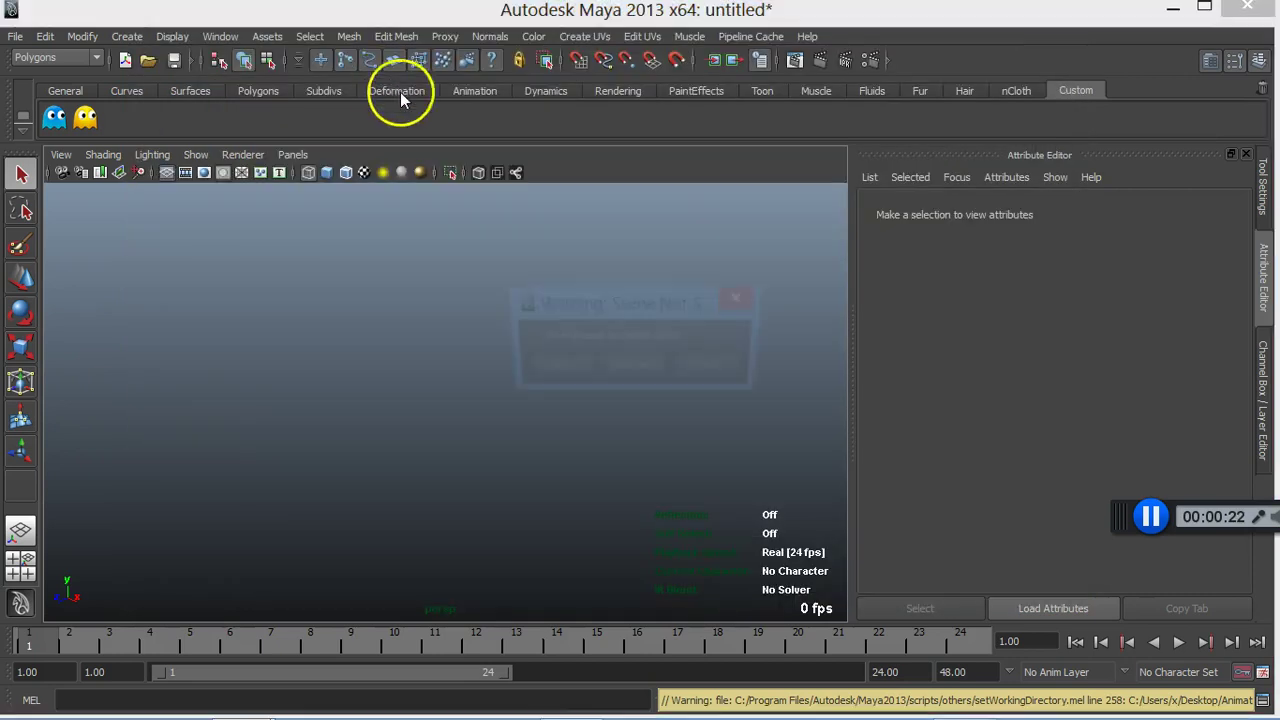
Step: Discard the untitled scene, close the Output Window and Outliner, and maximize the perspective view
left_click(618, 368)
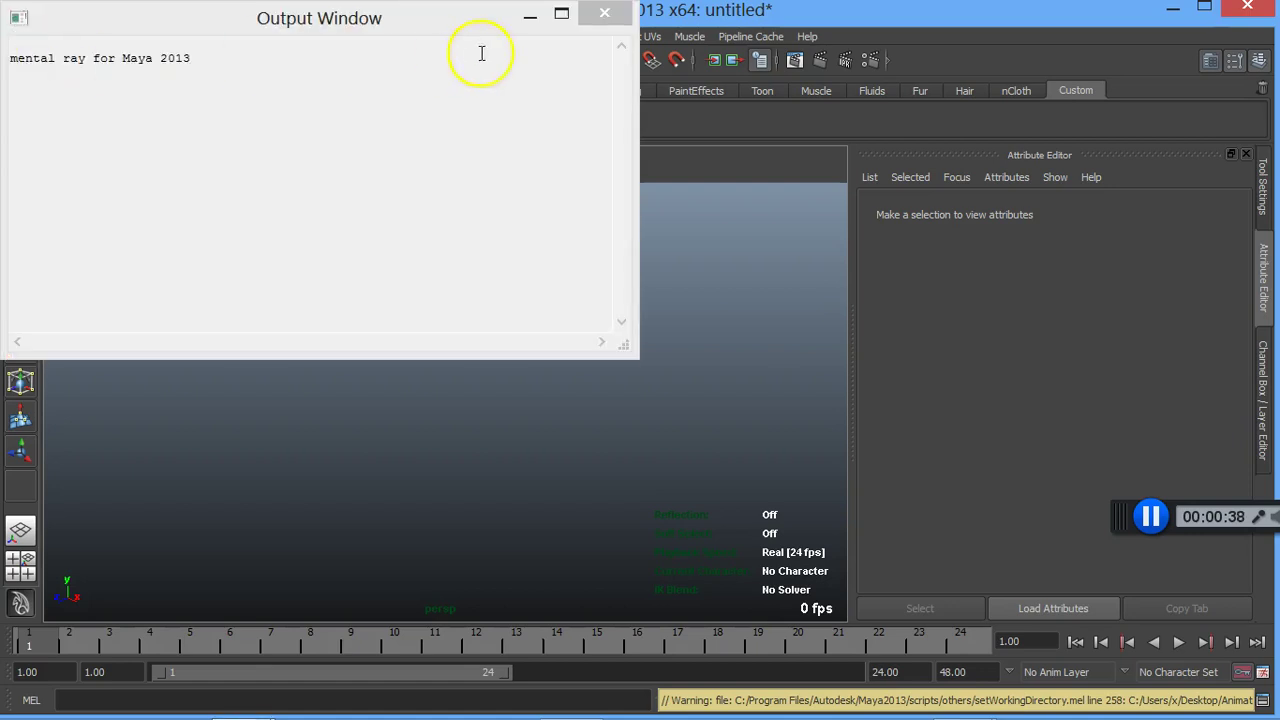
left_click(605, 13)
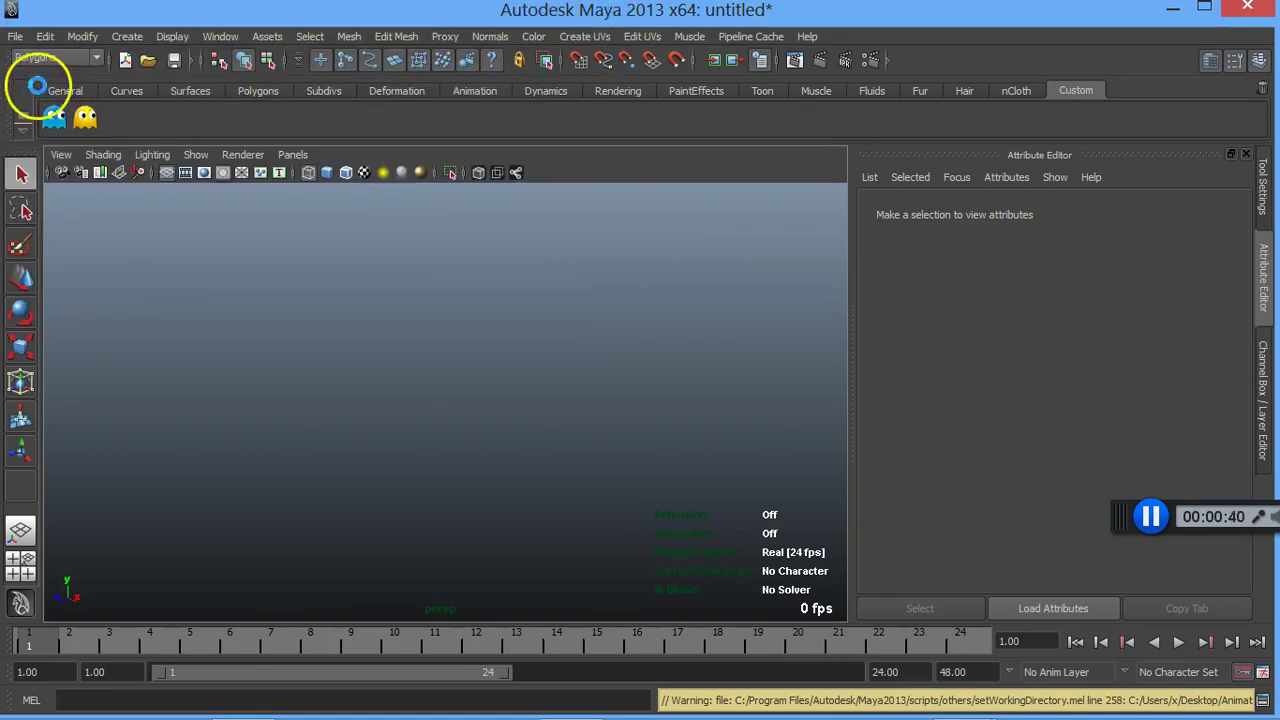
left_click(606, 15)
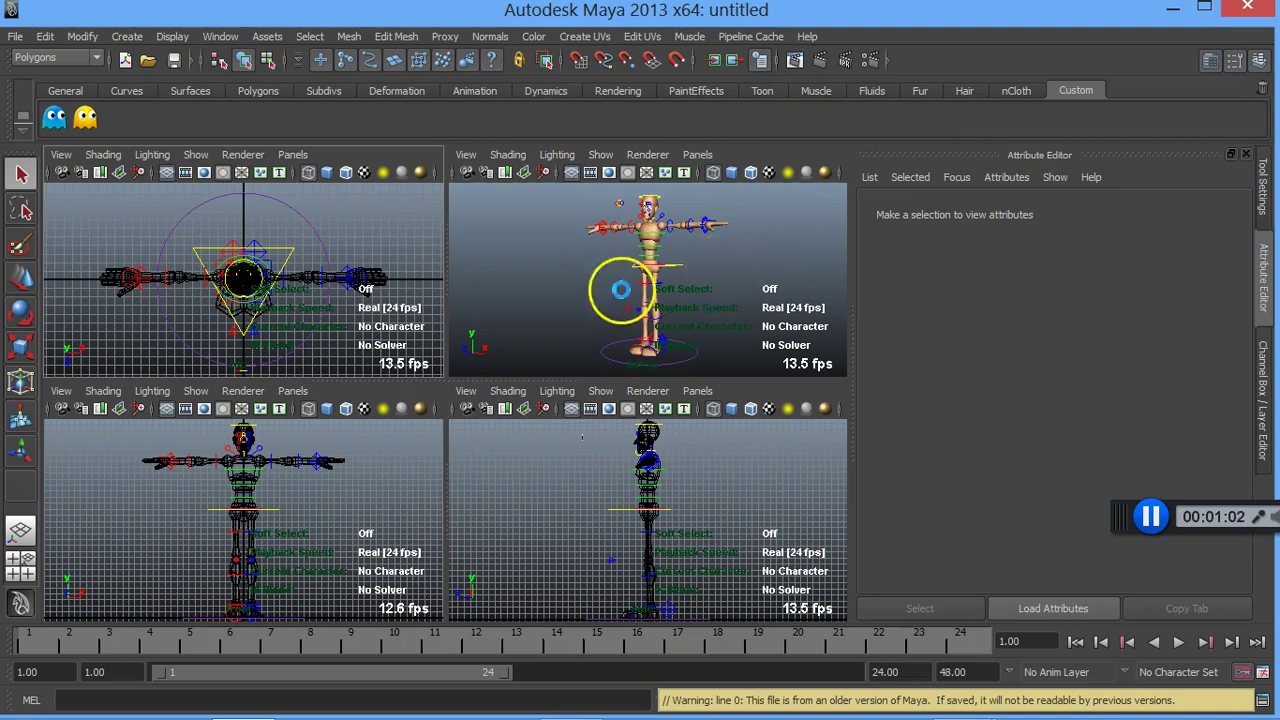
left_click(587, 318)
key("space")
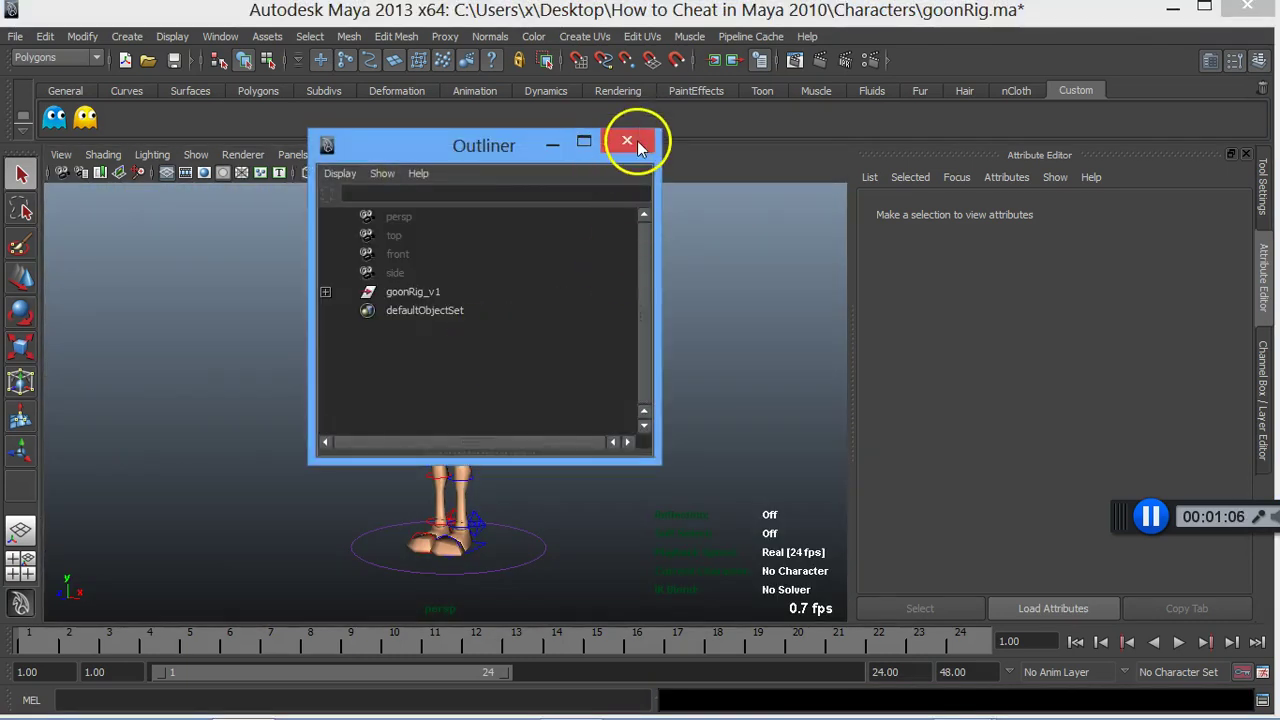
left_click(628, 143)
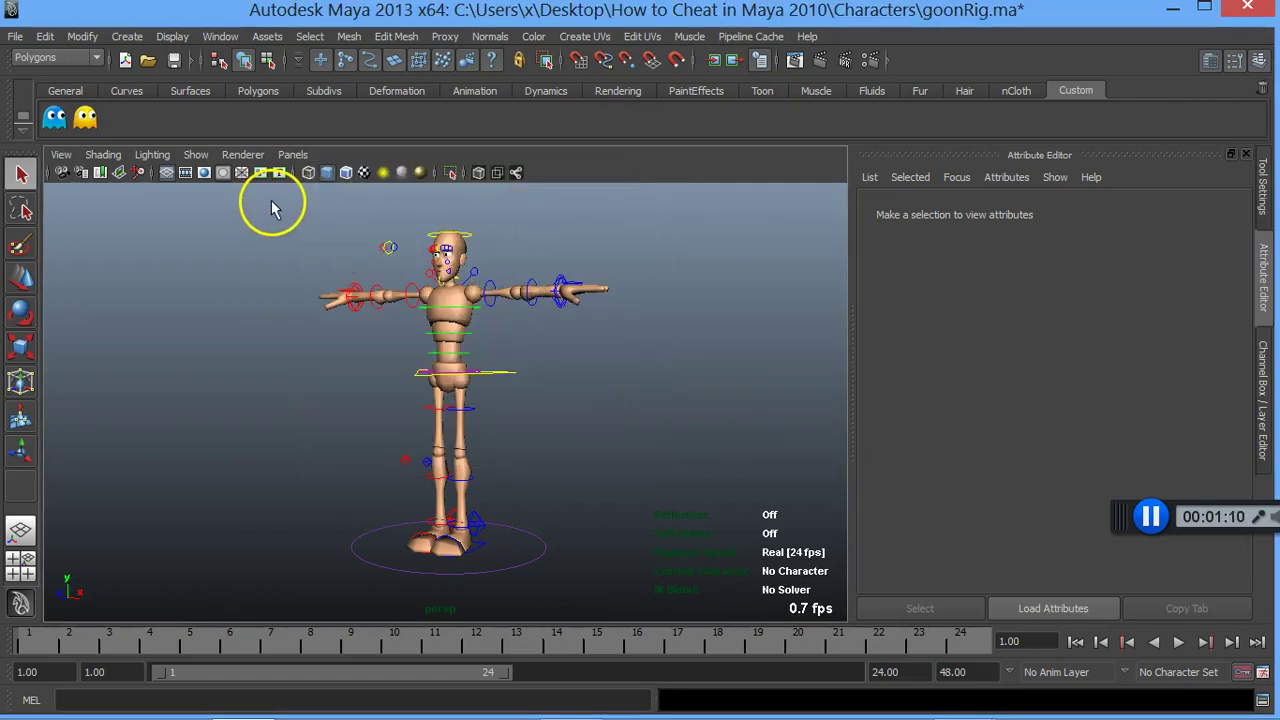
Step: Box-select the goonRig's upper-body controls and show the Channel Box / Layer Editor
left_click_drag(275, 208, 655, 366)
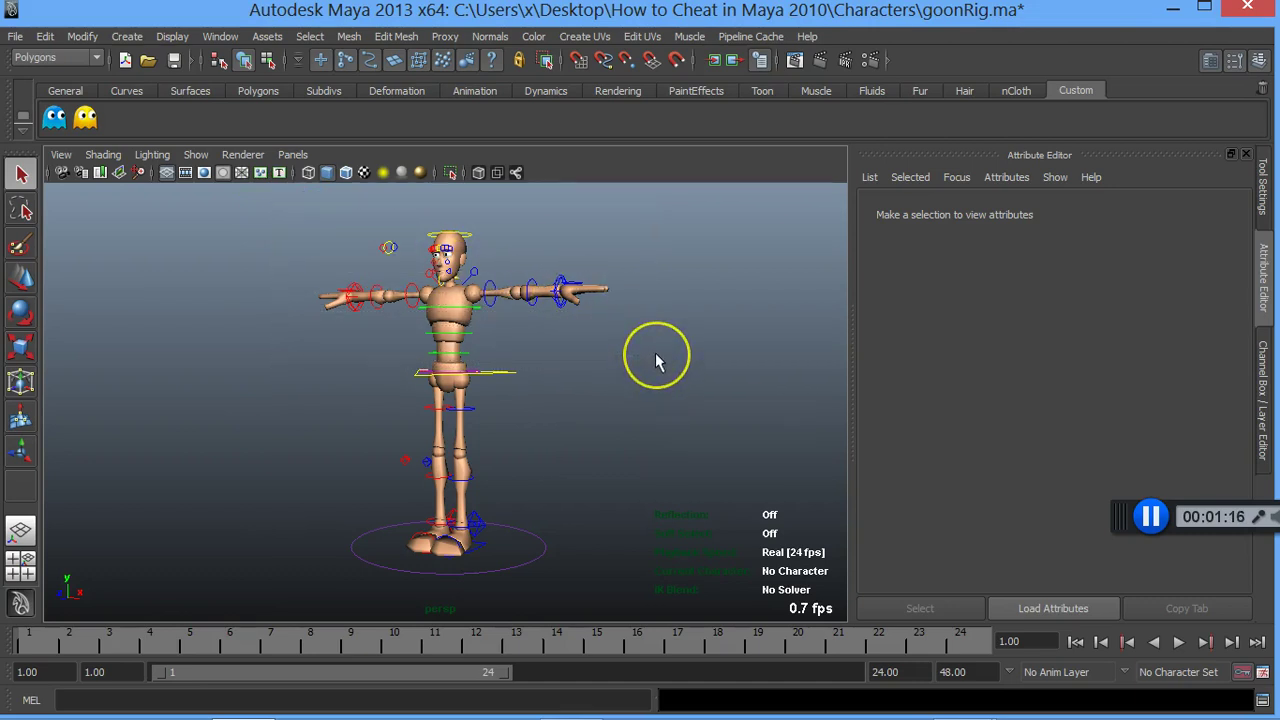
left_click_drag(655, 362, 646, 350)
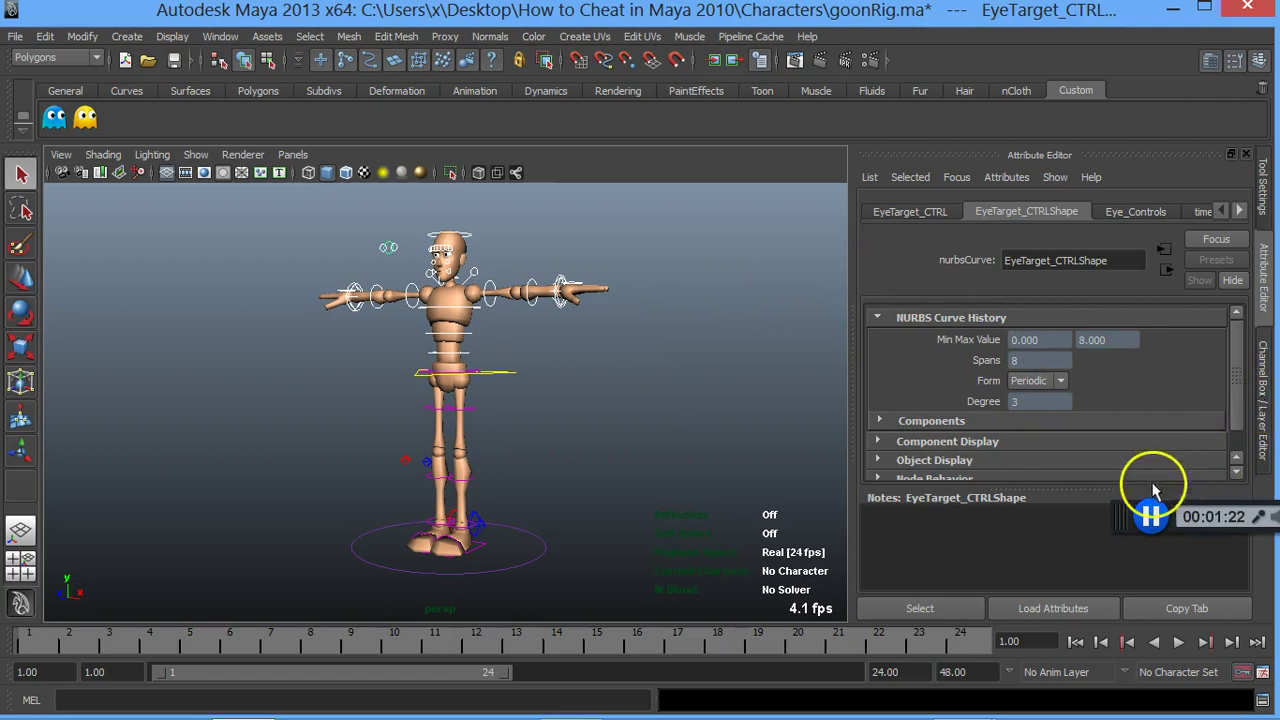
left_click_drag(1073, 708, 1040, 661)
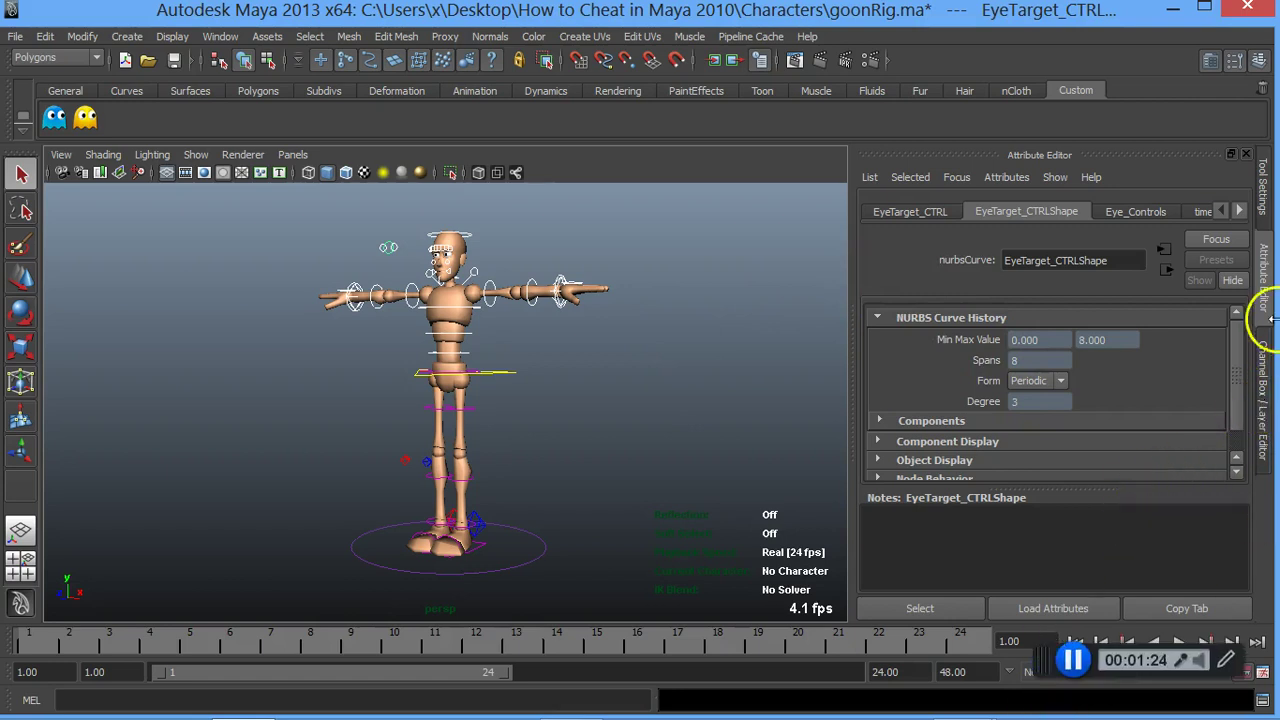
left_click(1263, 397)
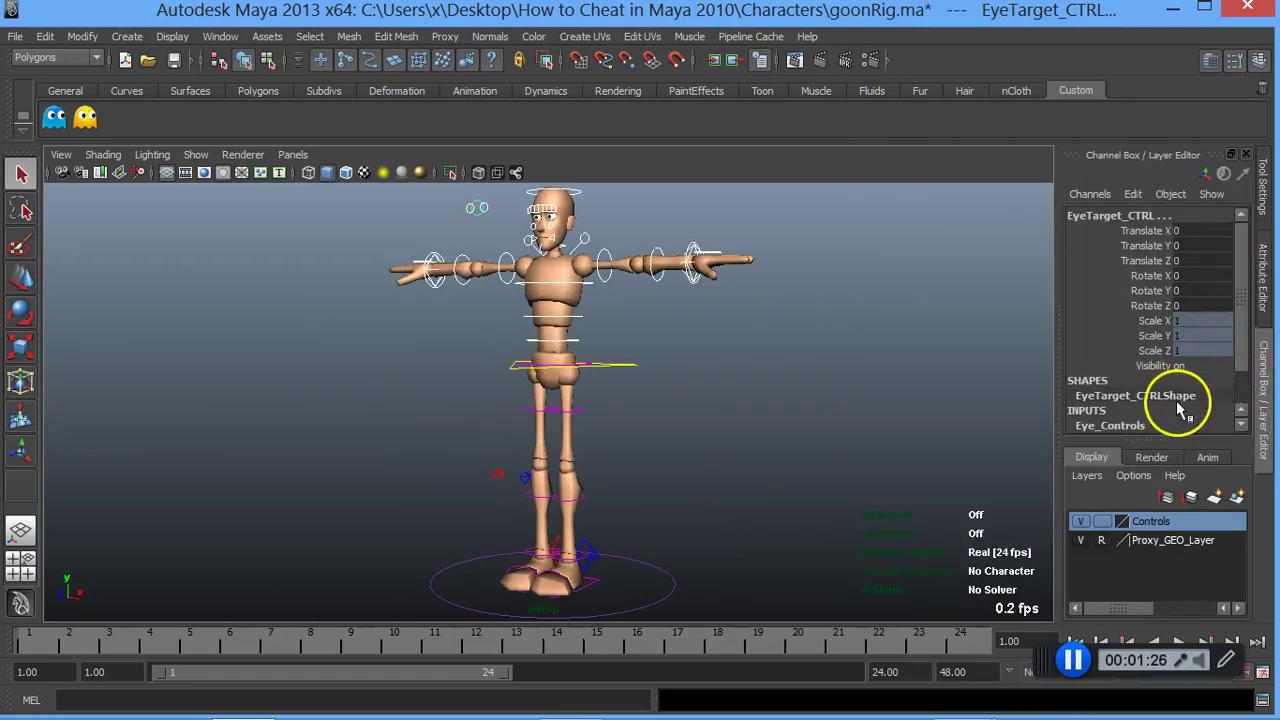
Step: Create layer1 from the selected controls and rename it parte_superior
left_click(1238, 498)
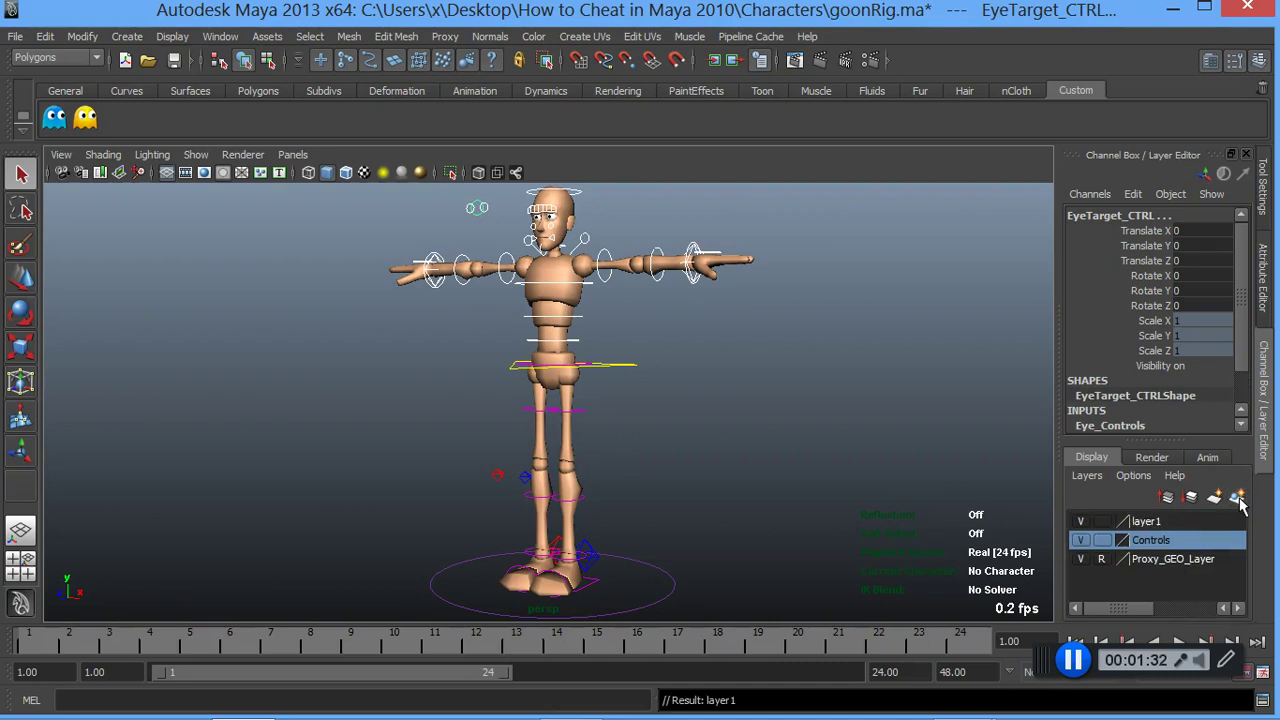
left_click(1148, 521)
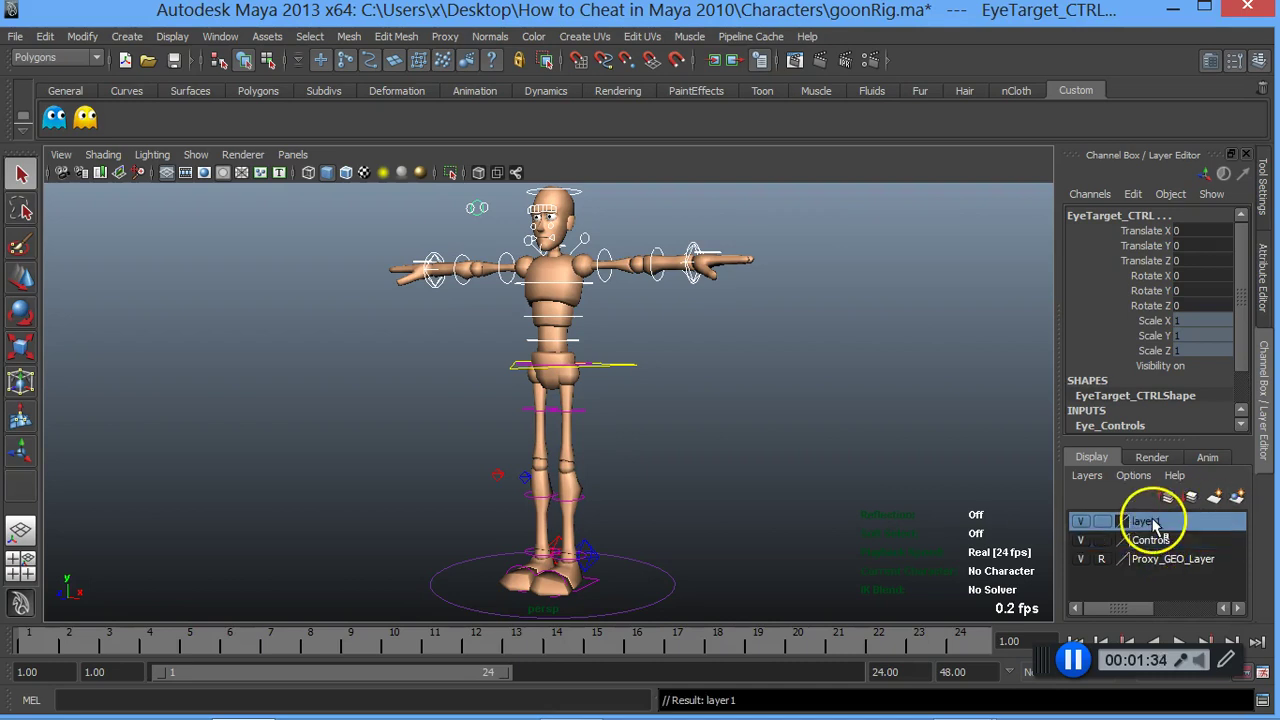
double_click(1156, 524)
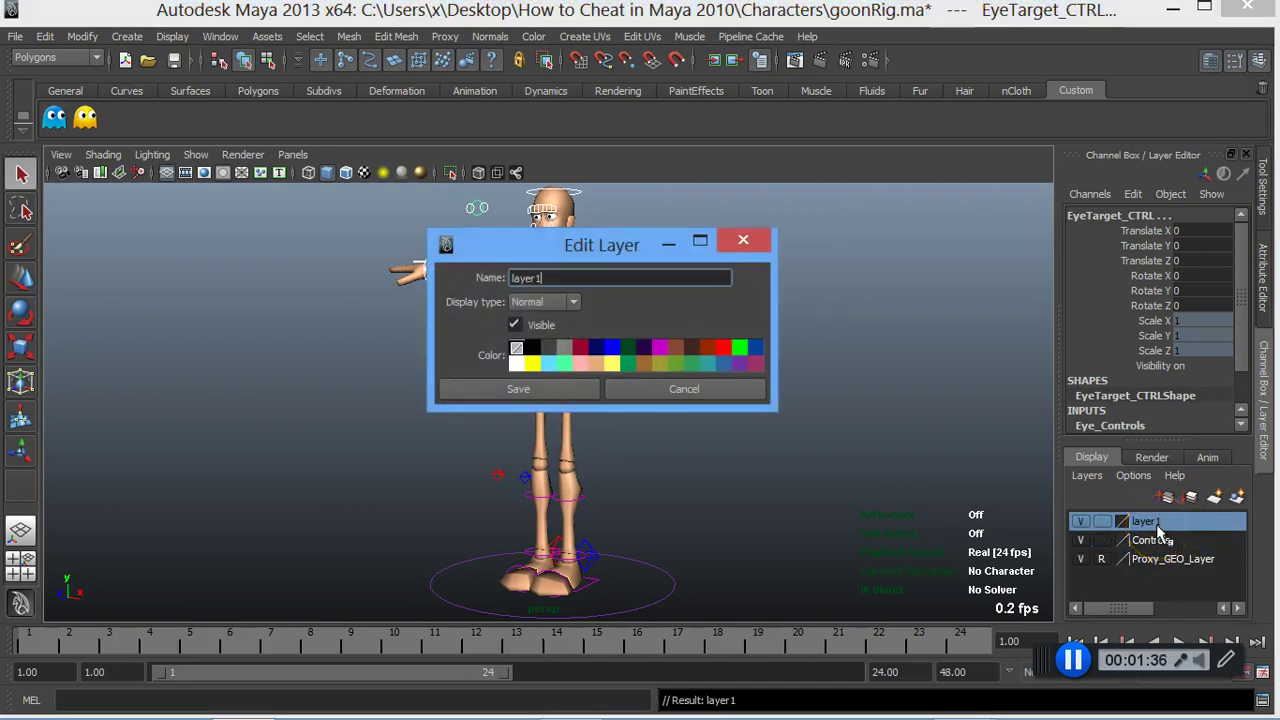
double_click(528, 278)
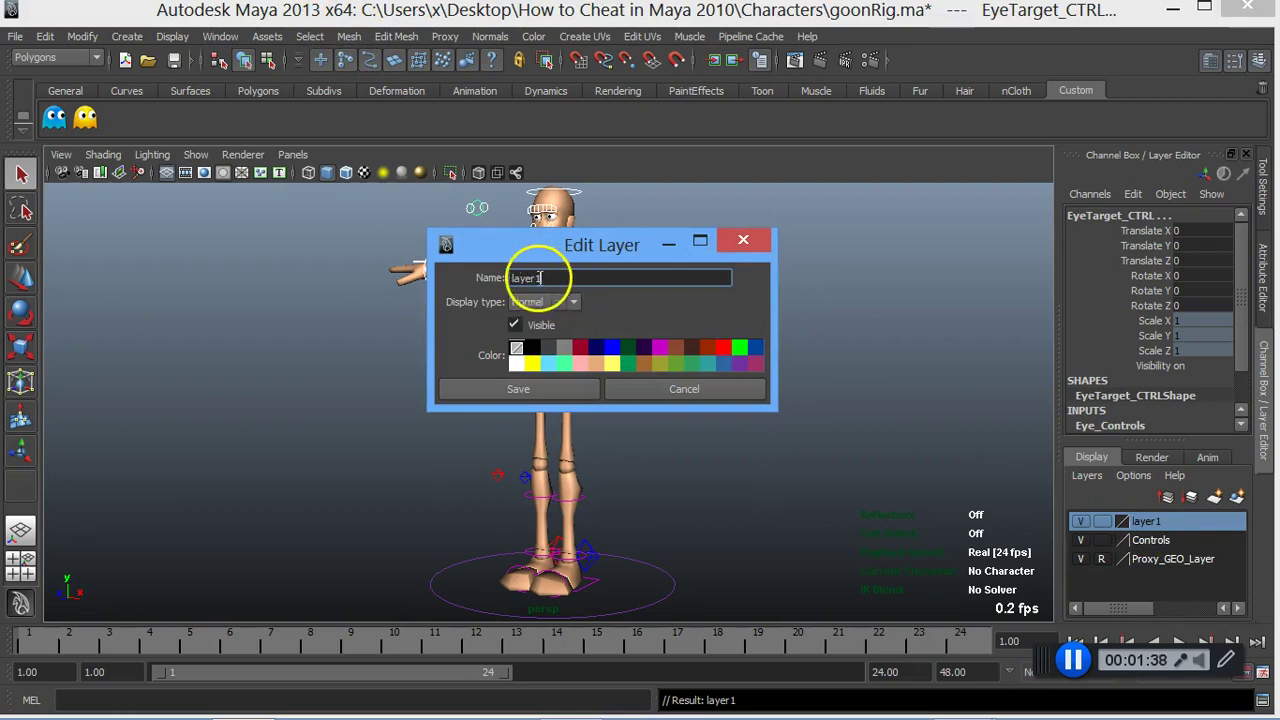
type("parte_supe")
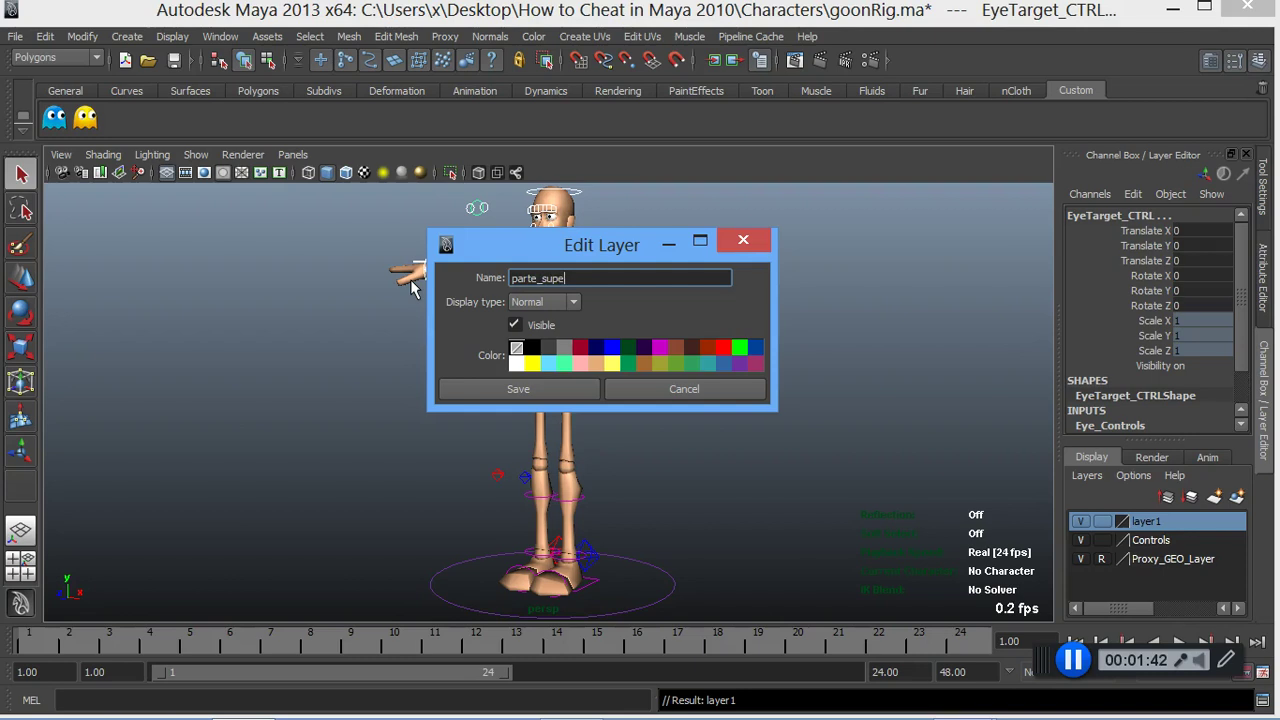
type("rior")
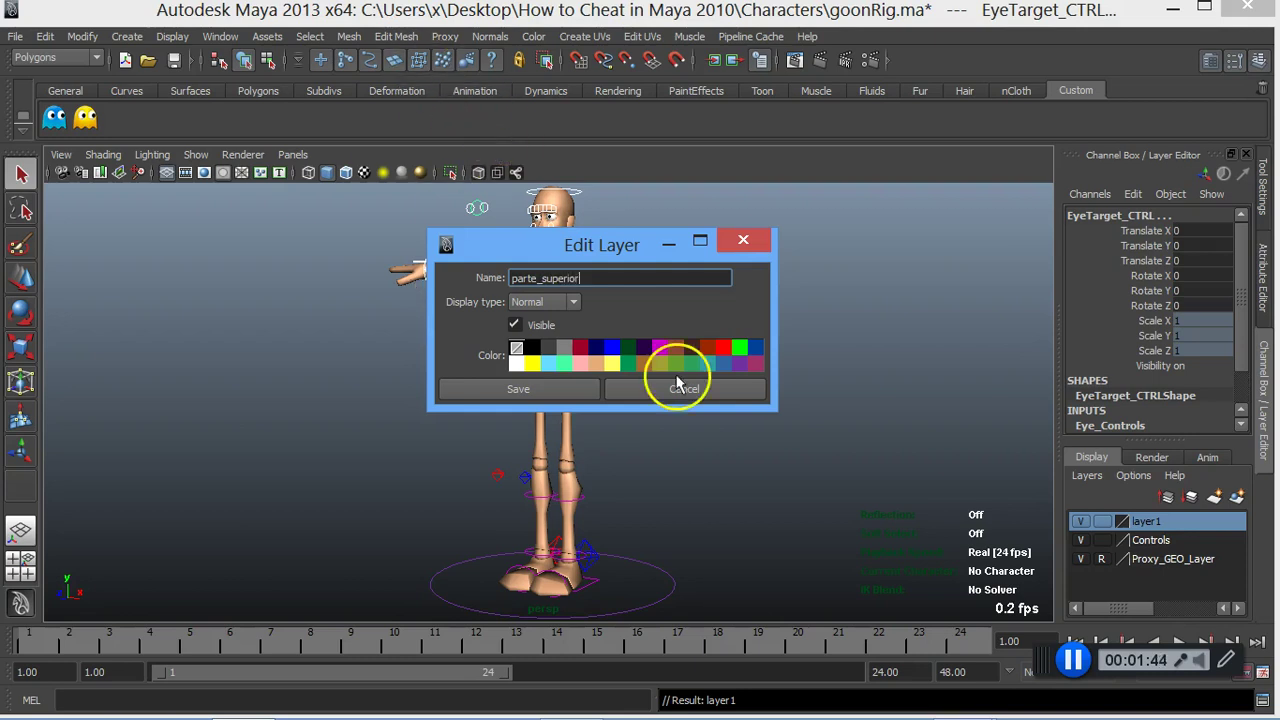
left_click(545, 389)
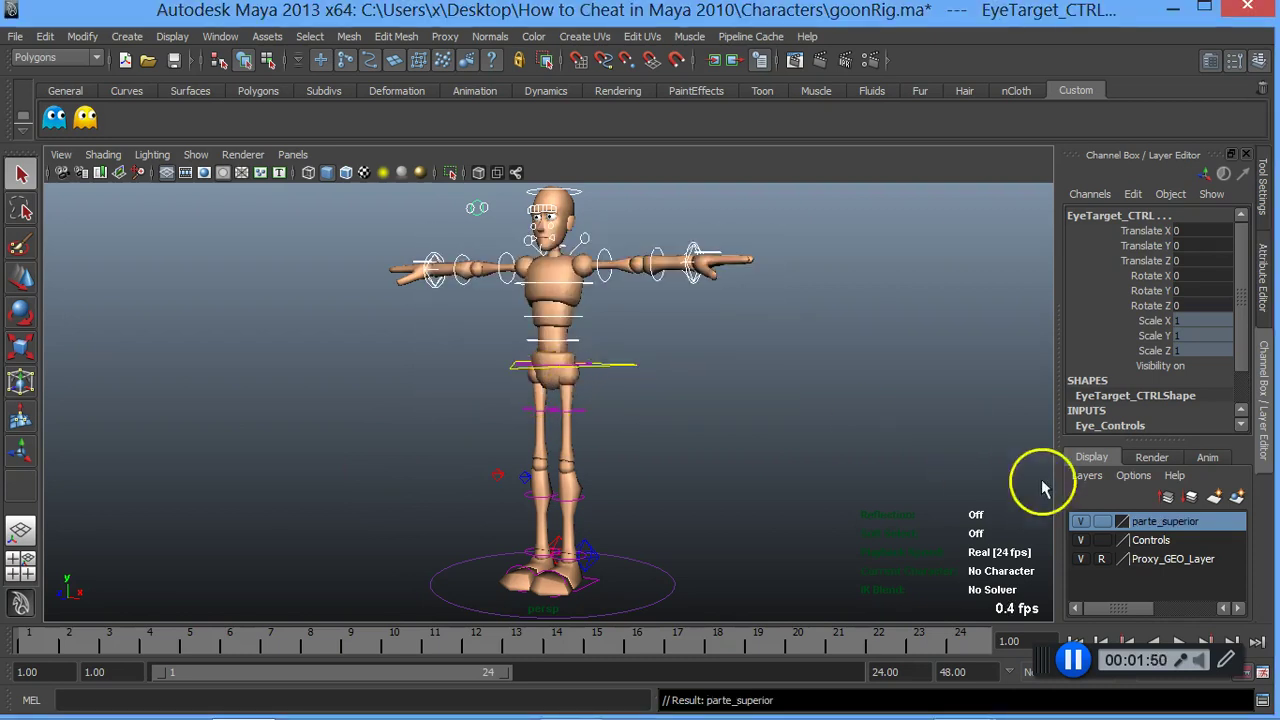
Step: Toggle visibility and reference display on the parte_superior and Controls layers
left_click(1081, 522)
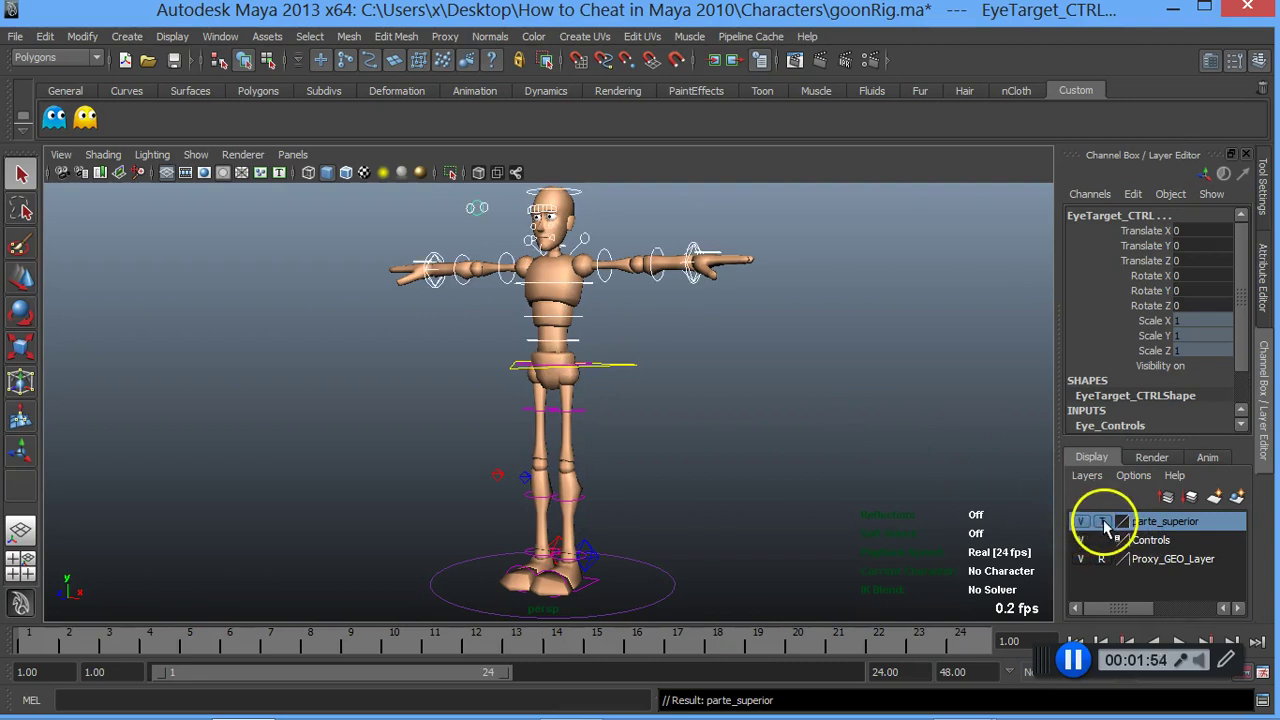
left_click(1081, 522)
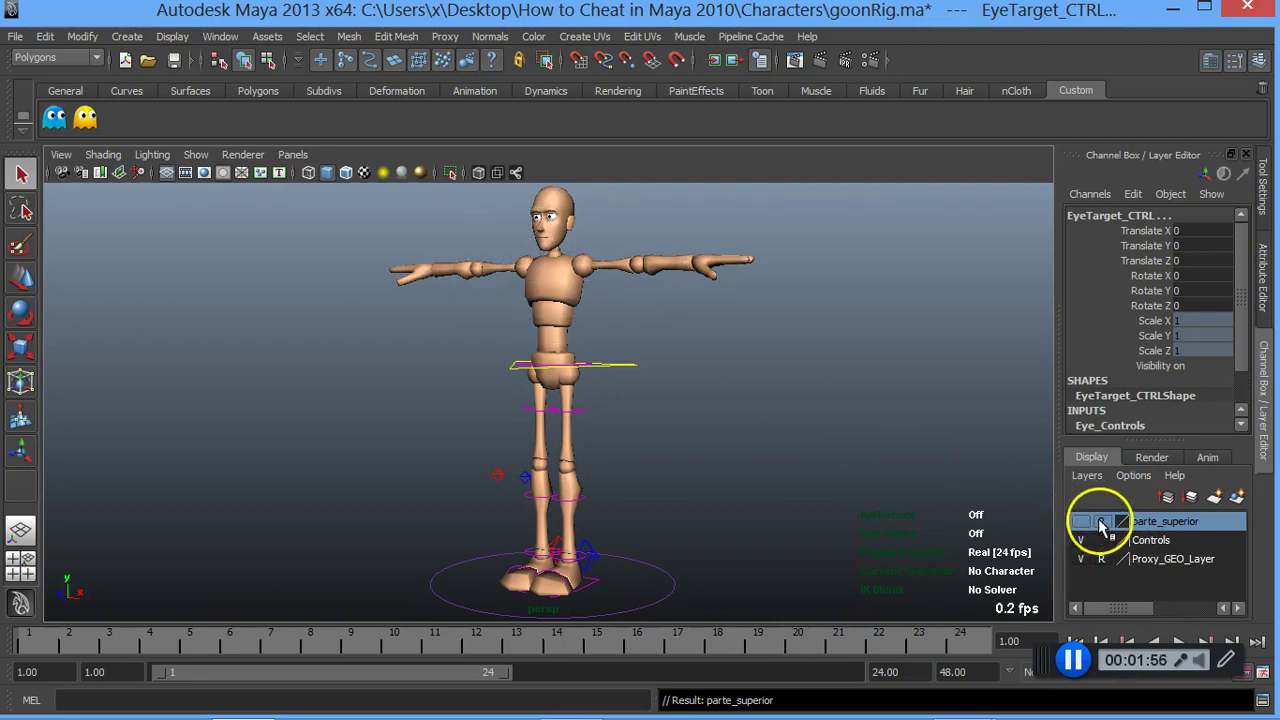
left_click(1101, 521)
left_click(1081, 540)
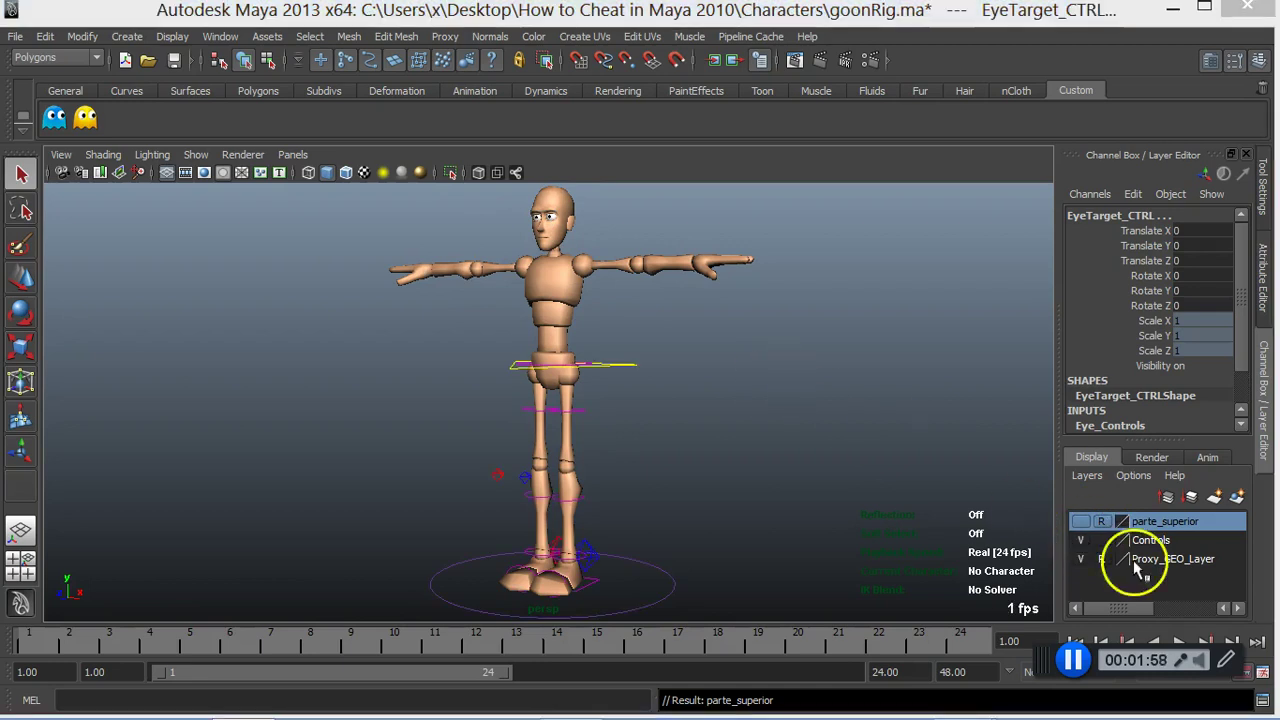
left_click(1081, 540)
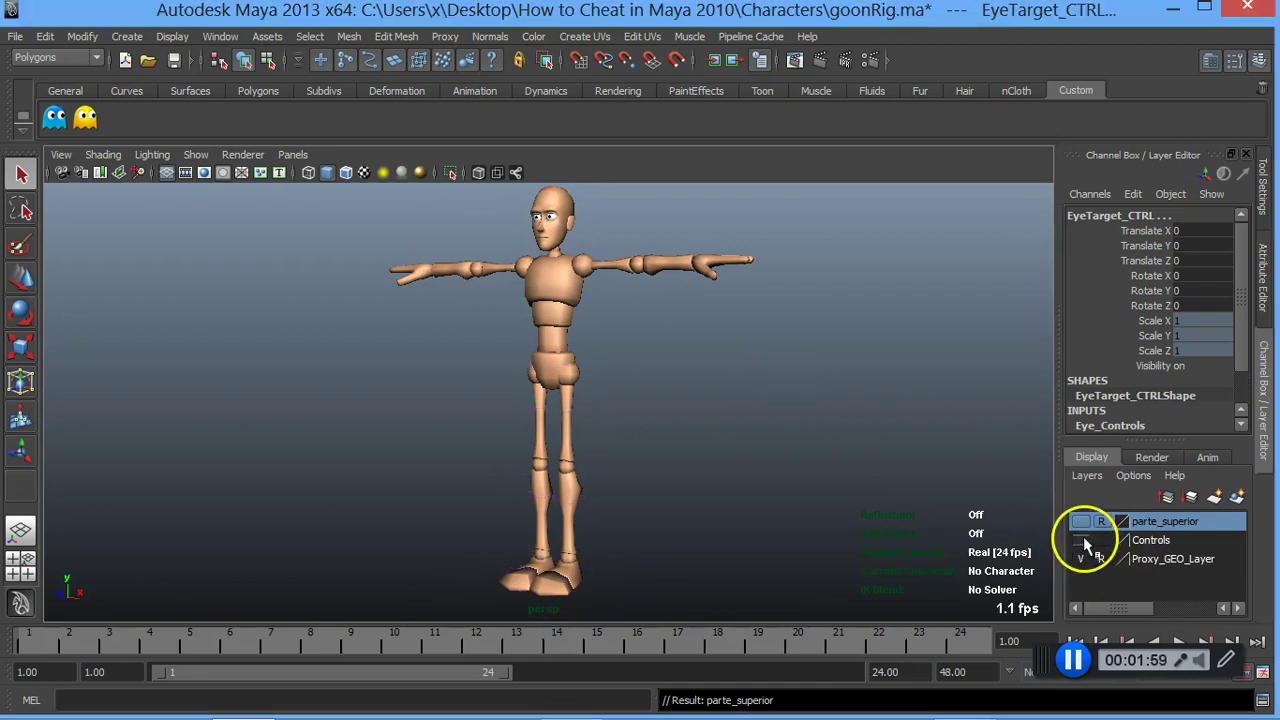
left_click(557, 289)
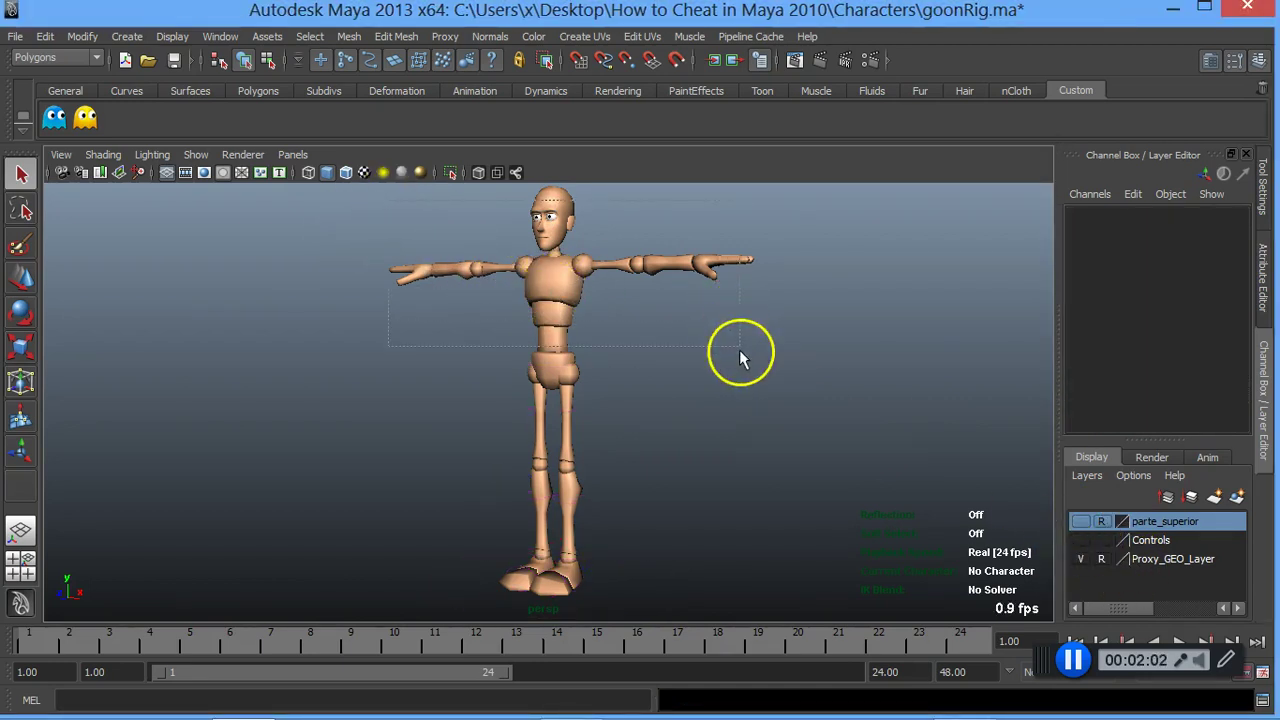
key("ctrl+a")
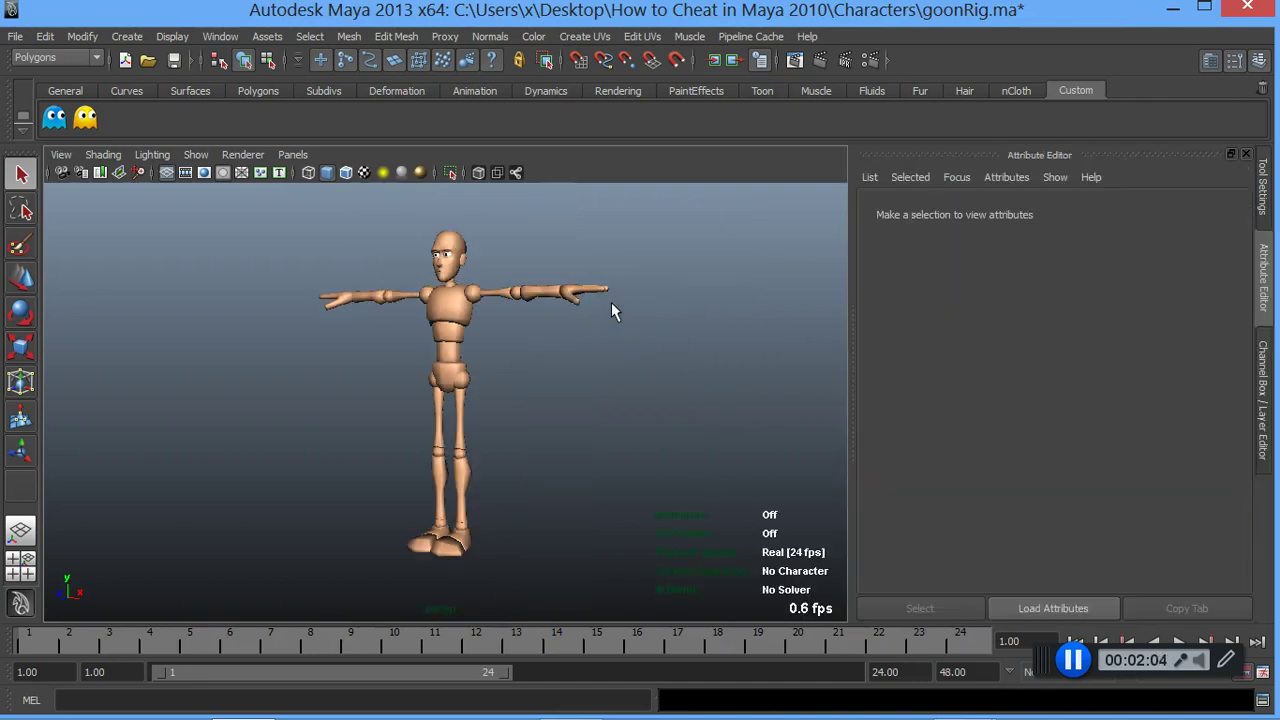
key("ctrl+a")
left_click(1264, 395)
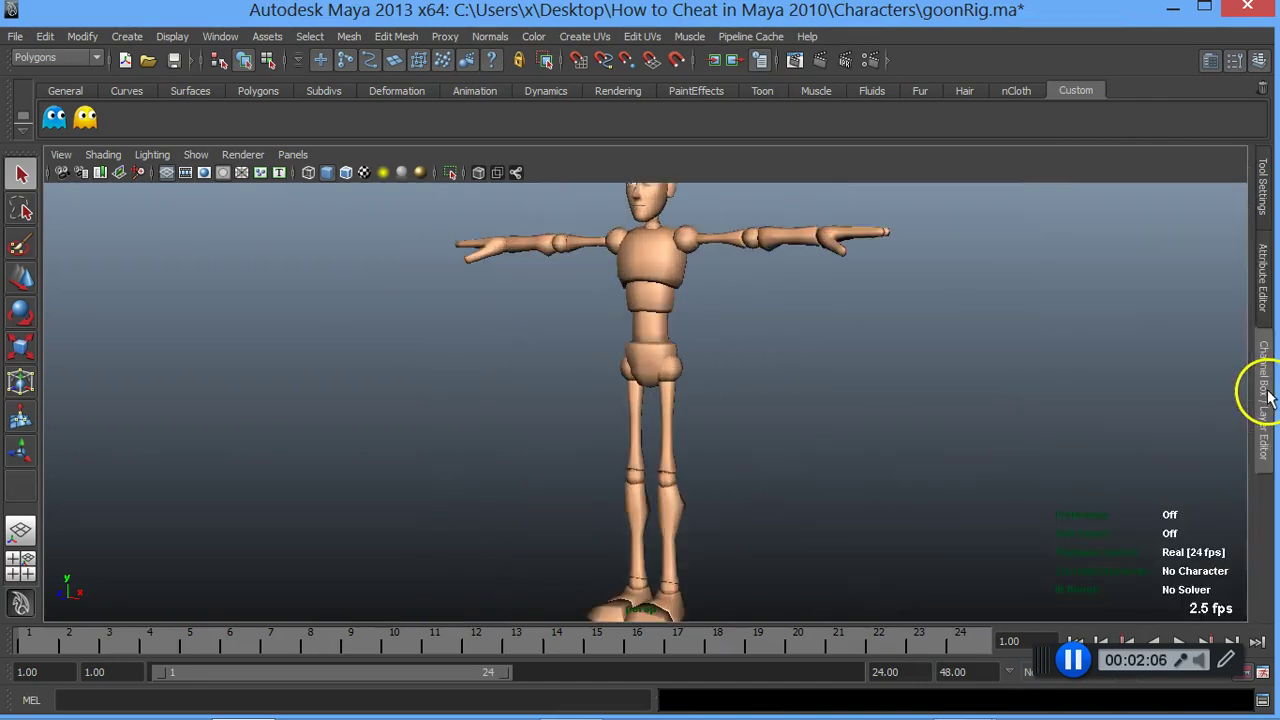
left_click(1264, 398)
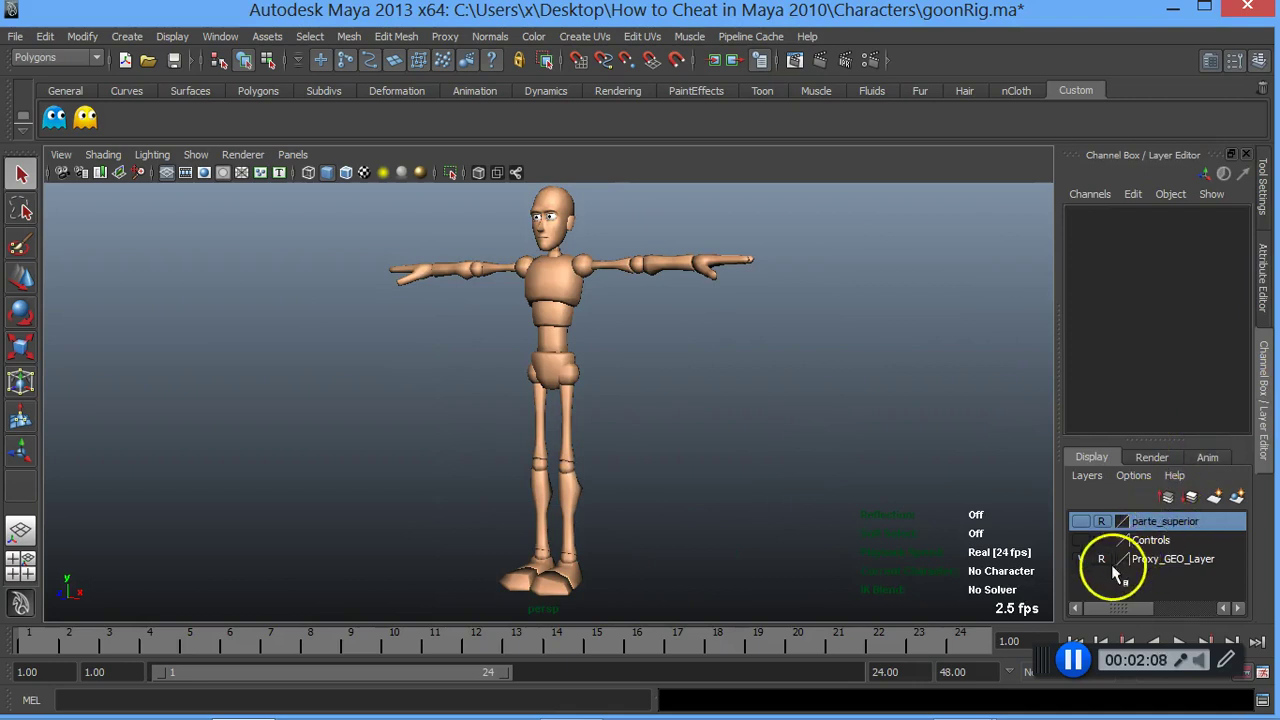
Step: Show Controls, parte_superior and Proxy_GEO_Layer, clearing their reference and template locks
left_click(1081, 540)
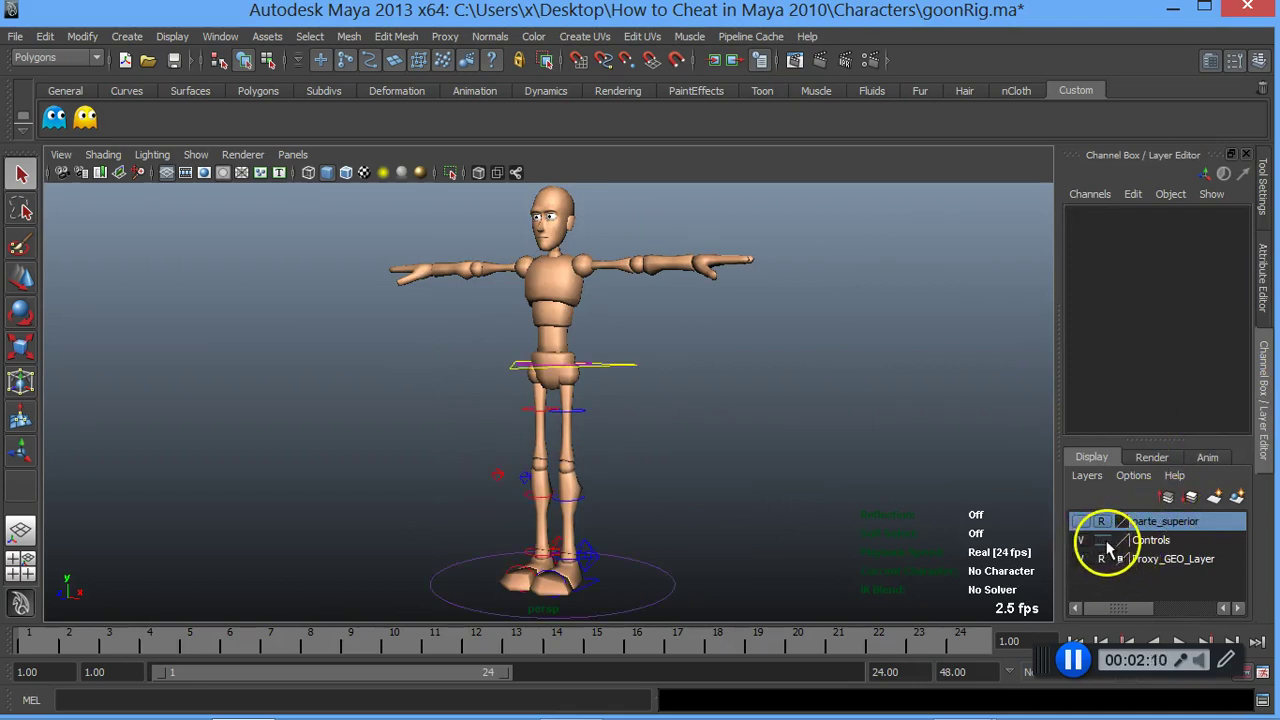
left_click(1103, 540)
left_click(1101, 521)
left_click(1101, 559)
left_click(1082, 521)
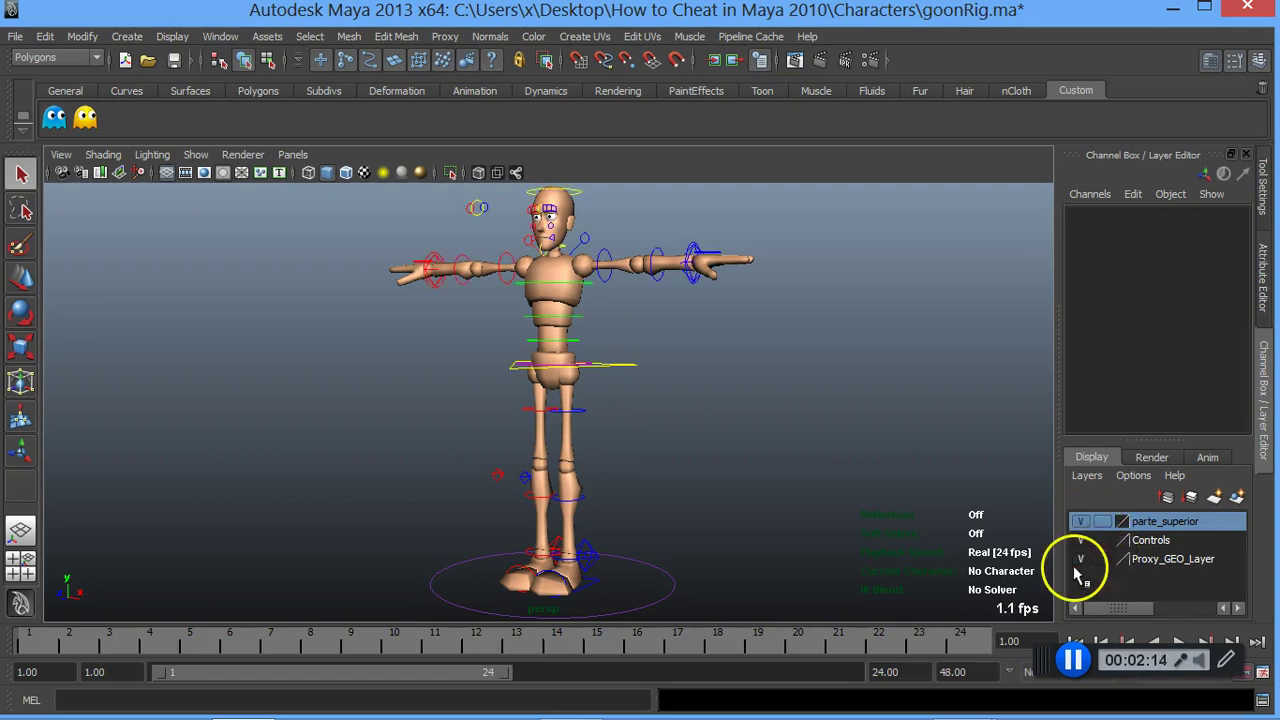
left_click(1082, 559)
left_click(1082, 559)
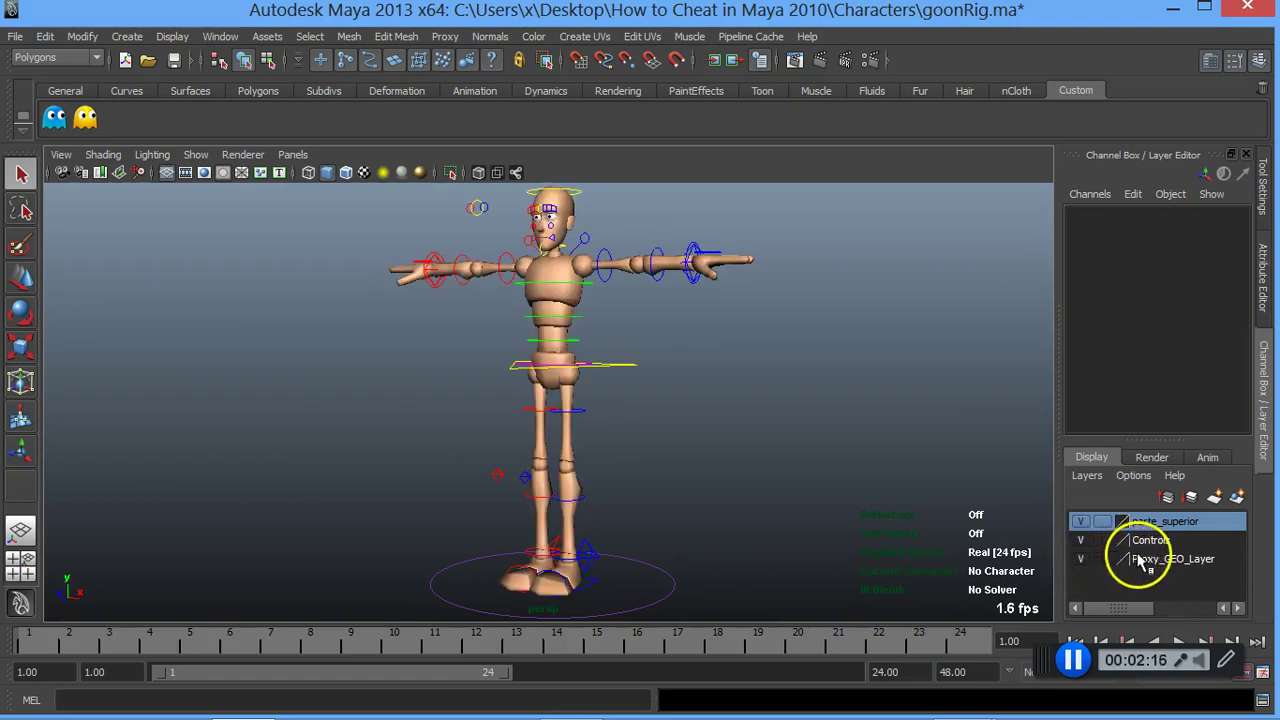
left_click(1160, 559)
Step: Select the left upper-arm proxy piece and its FK control
left_click(608, 270)
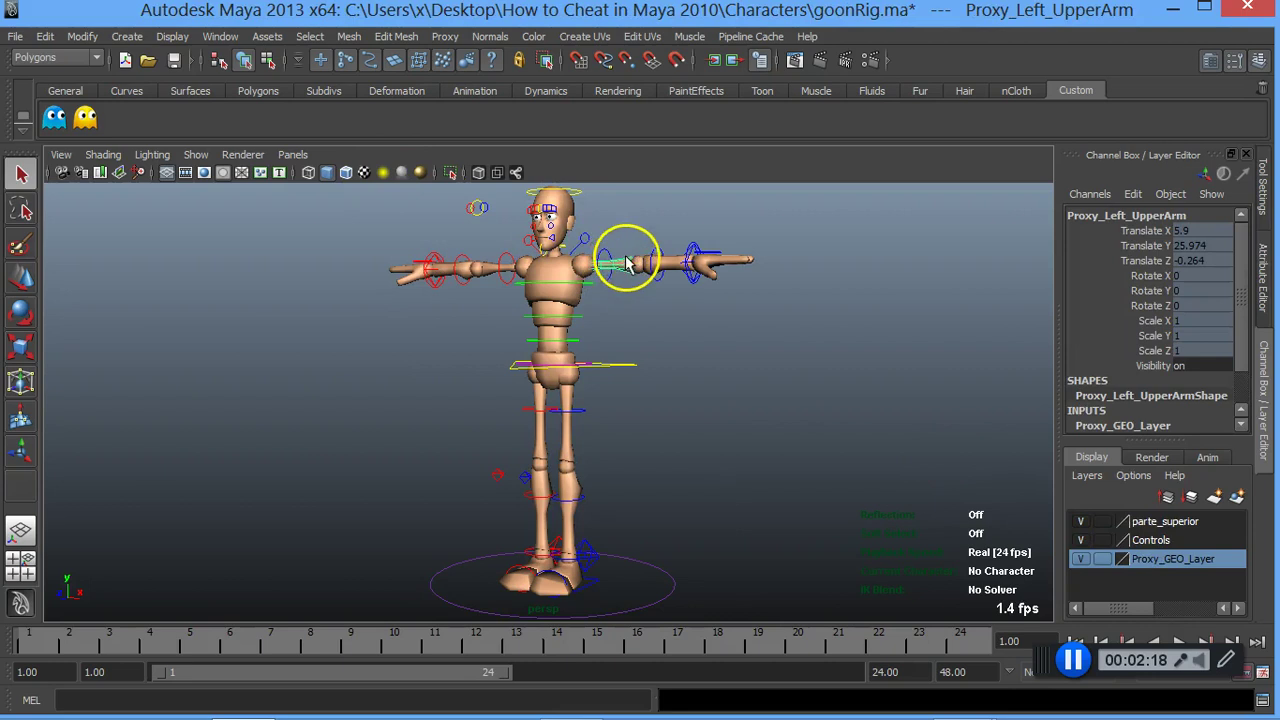
left_click(624, 262)
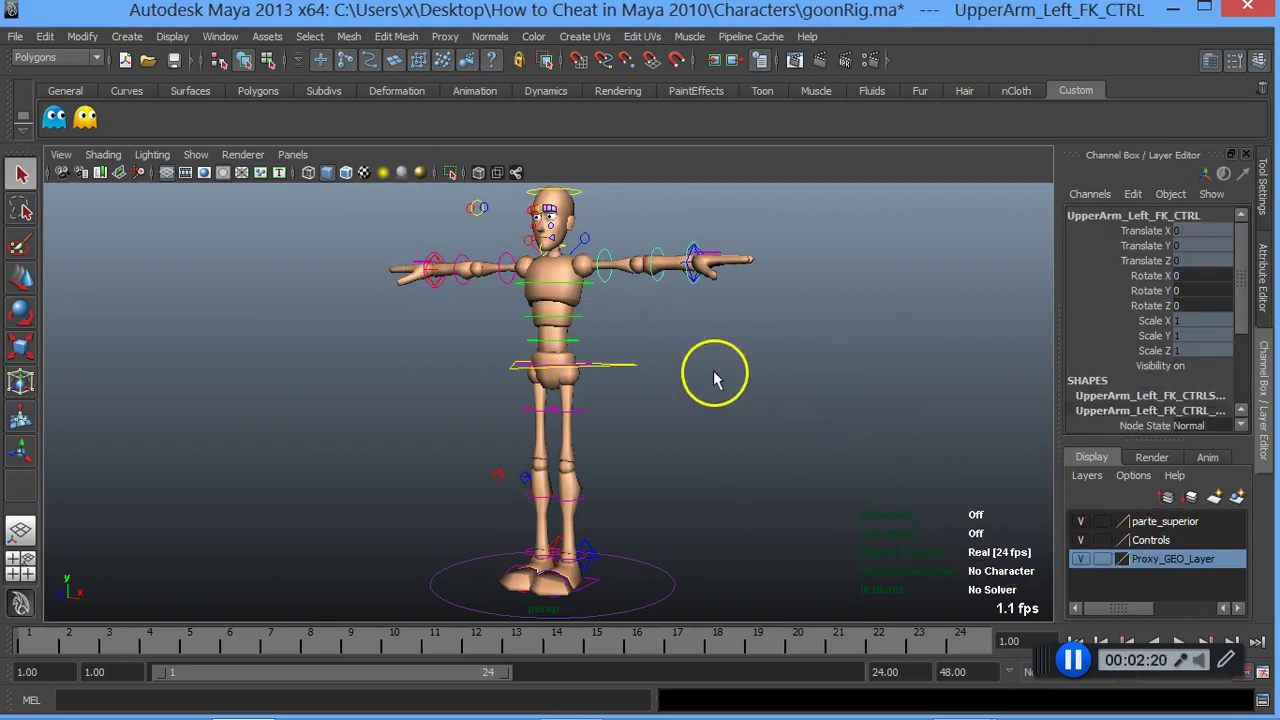
key("space")
left_click(672, 334)
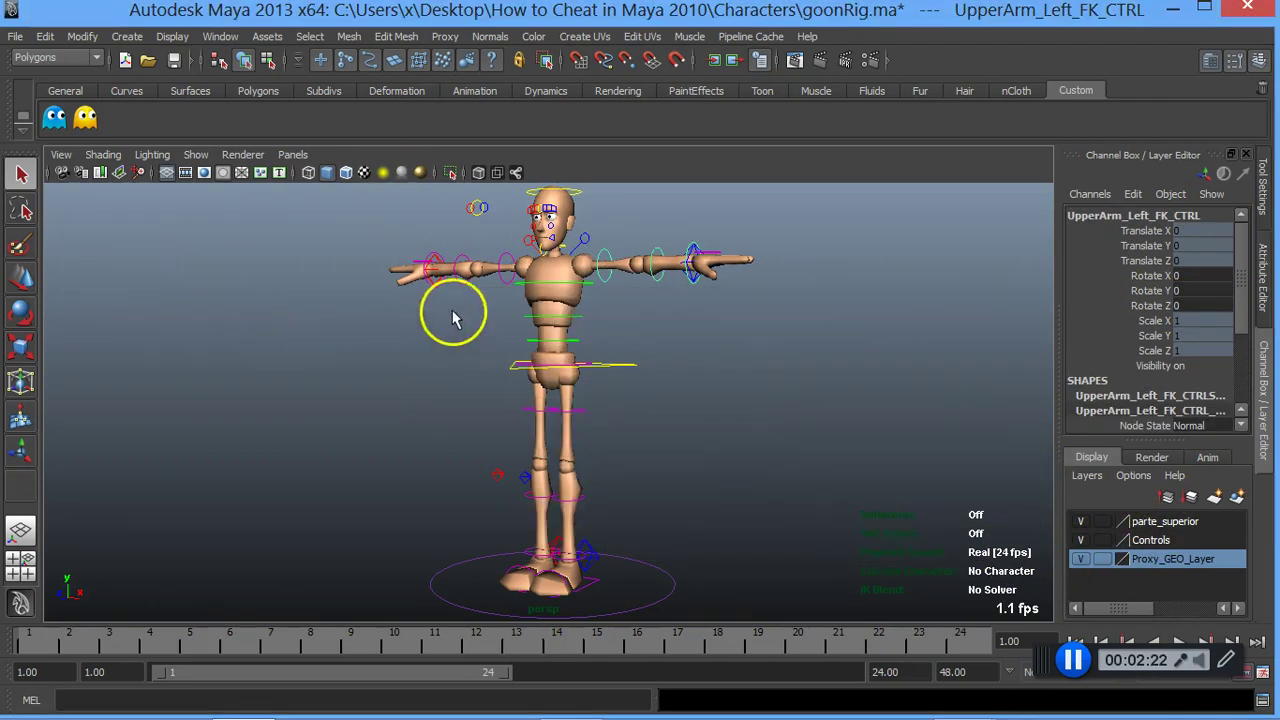
Step: Marquee-select the upper-body meshes into a new layer and rename it proxy_superior
middle_click_drag(810, 293, 806, 417, "alt")
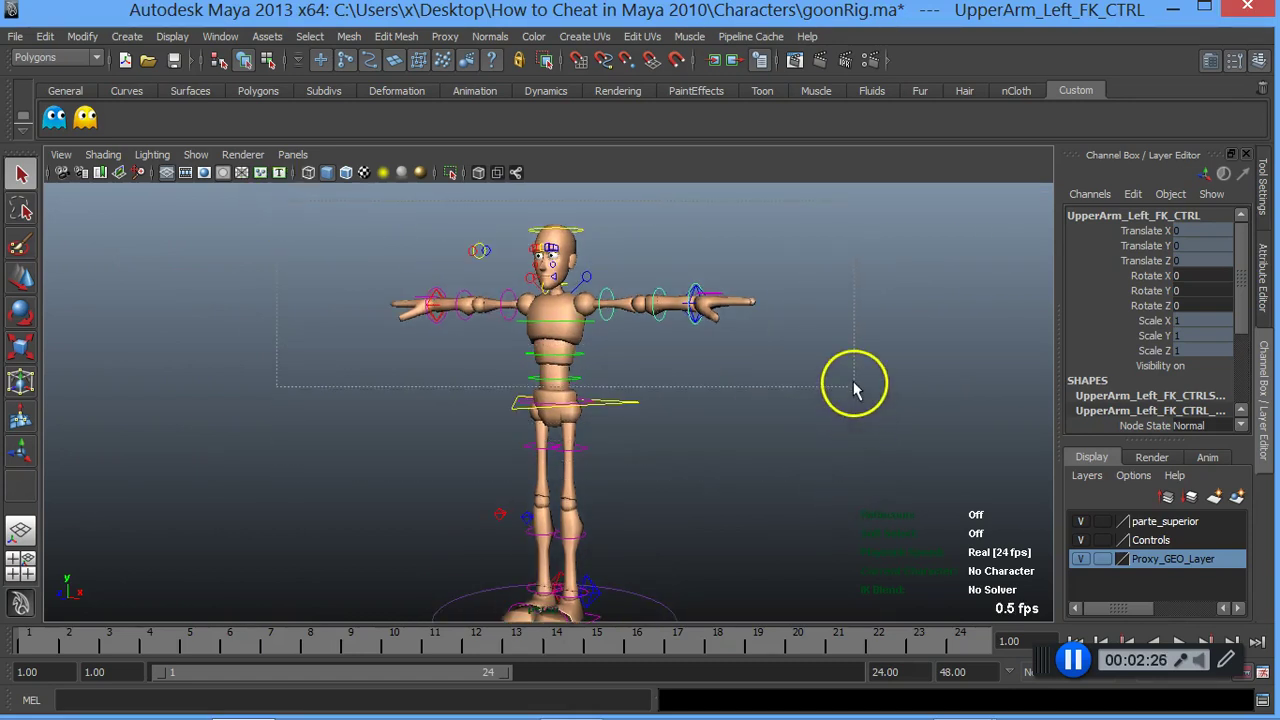
left_click_drag(857, 463, 855, 384)
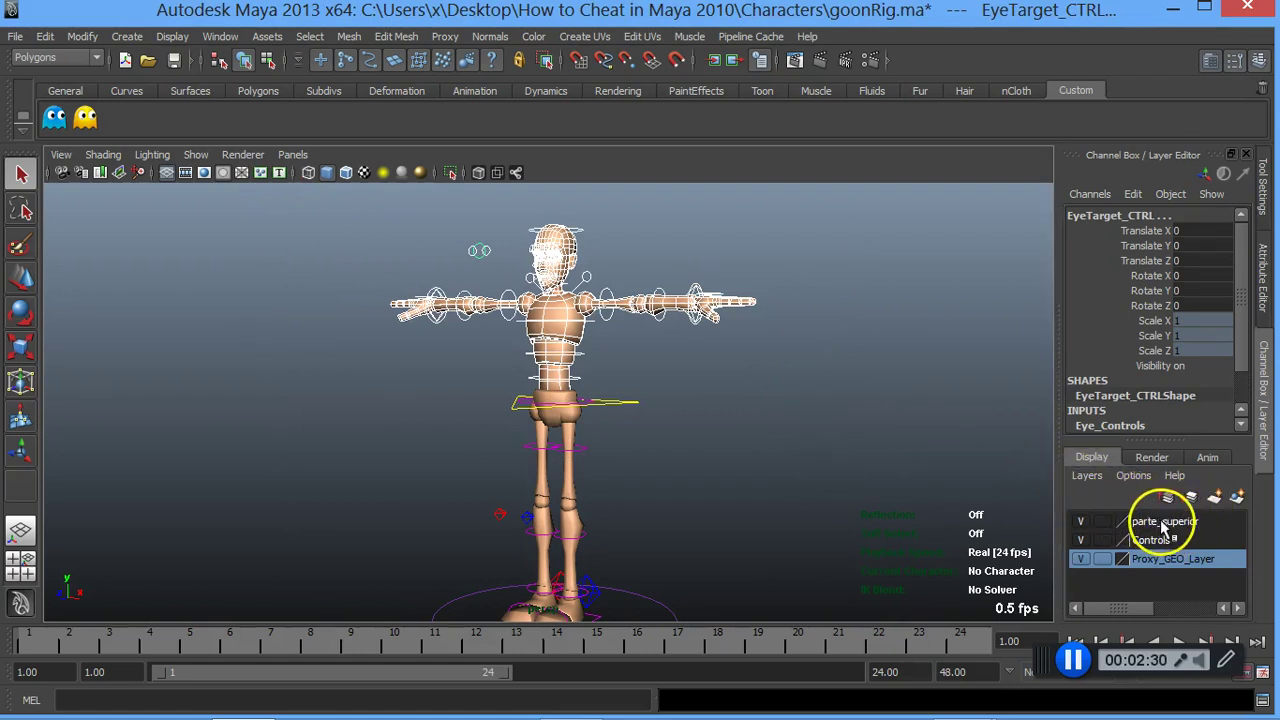
left_click(1215, 500)
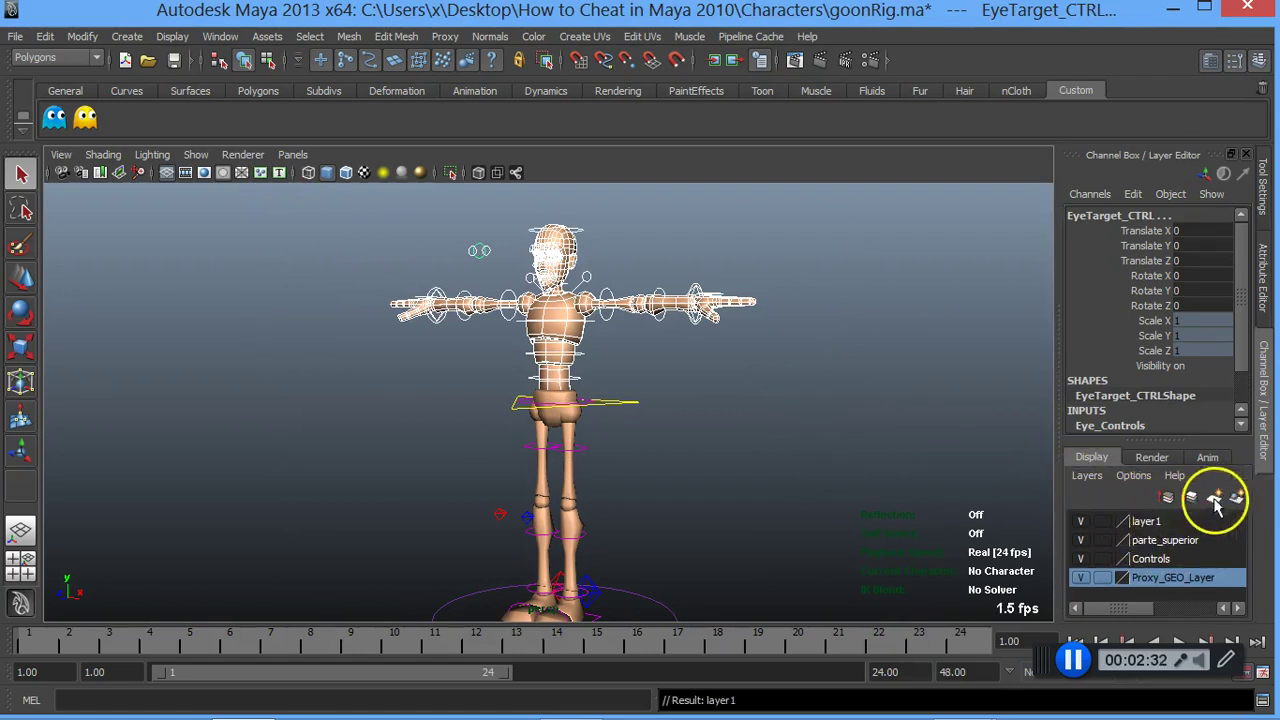
double_click(1148, 521)
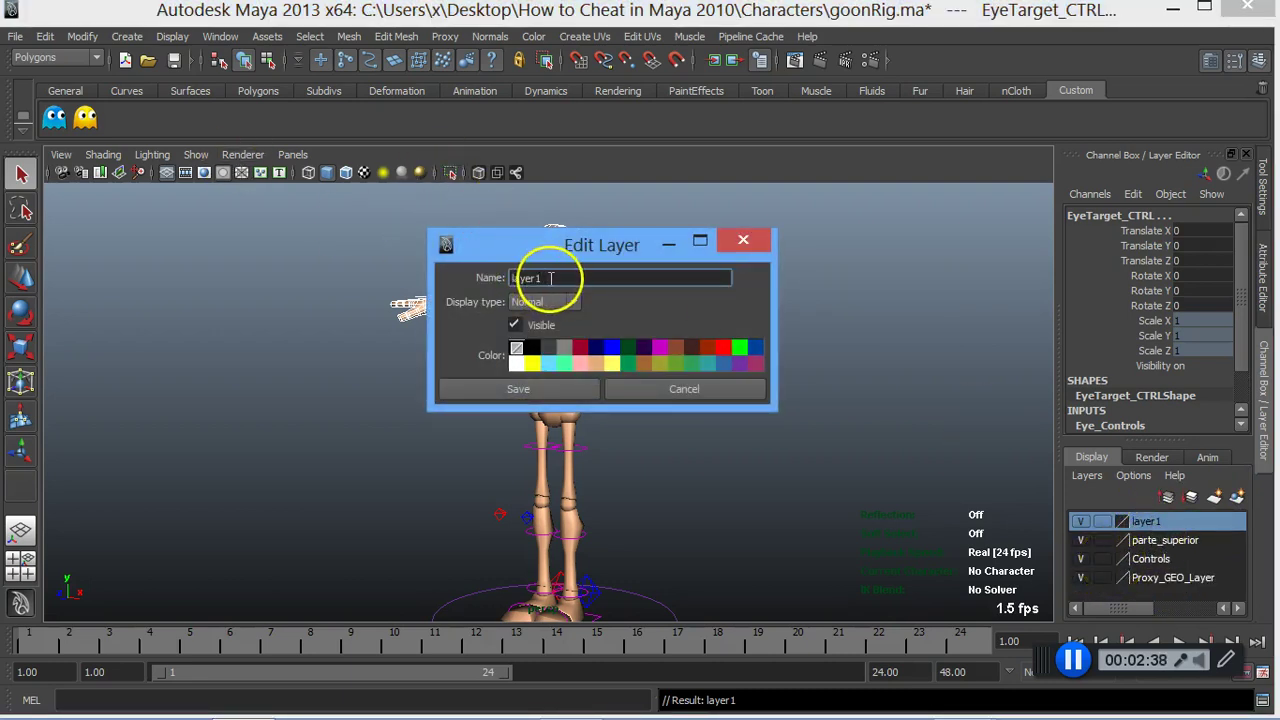
type("prox")
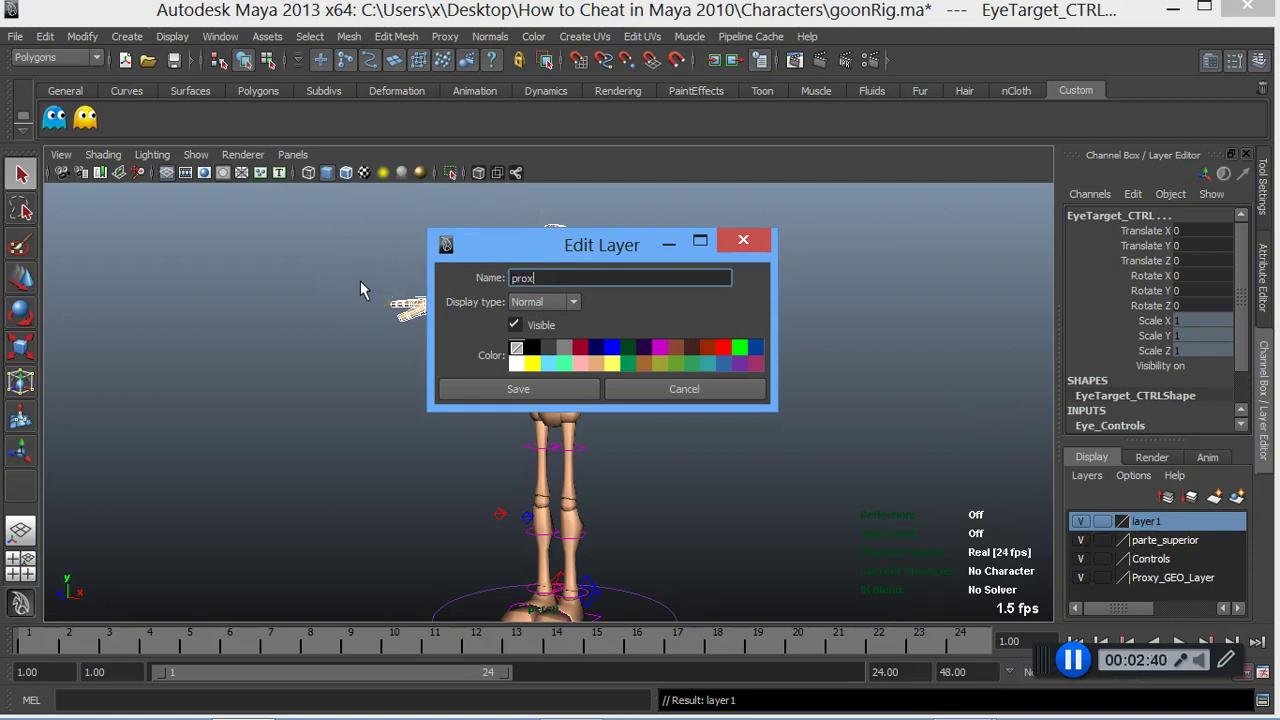
type("y_superior")
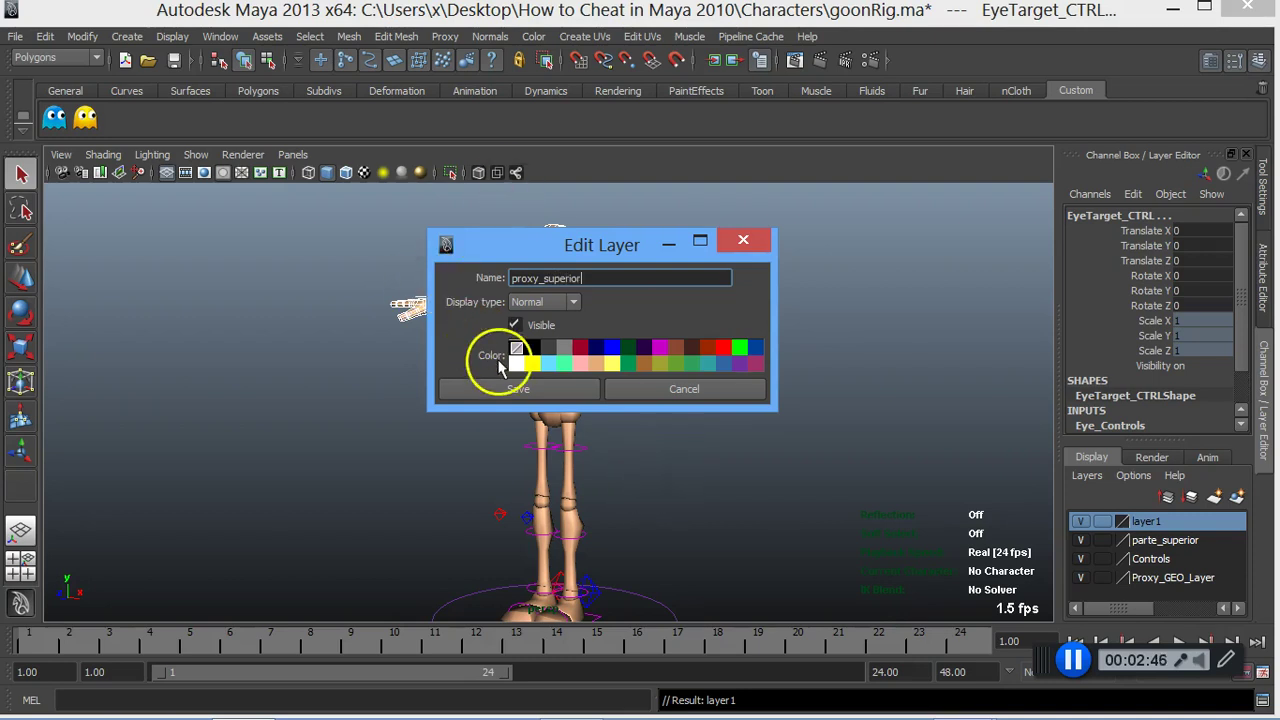
left_click(541, 395)
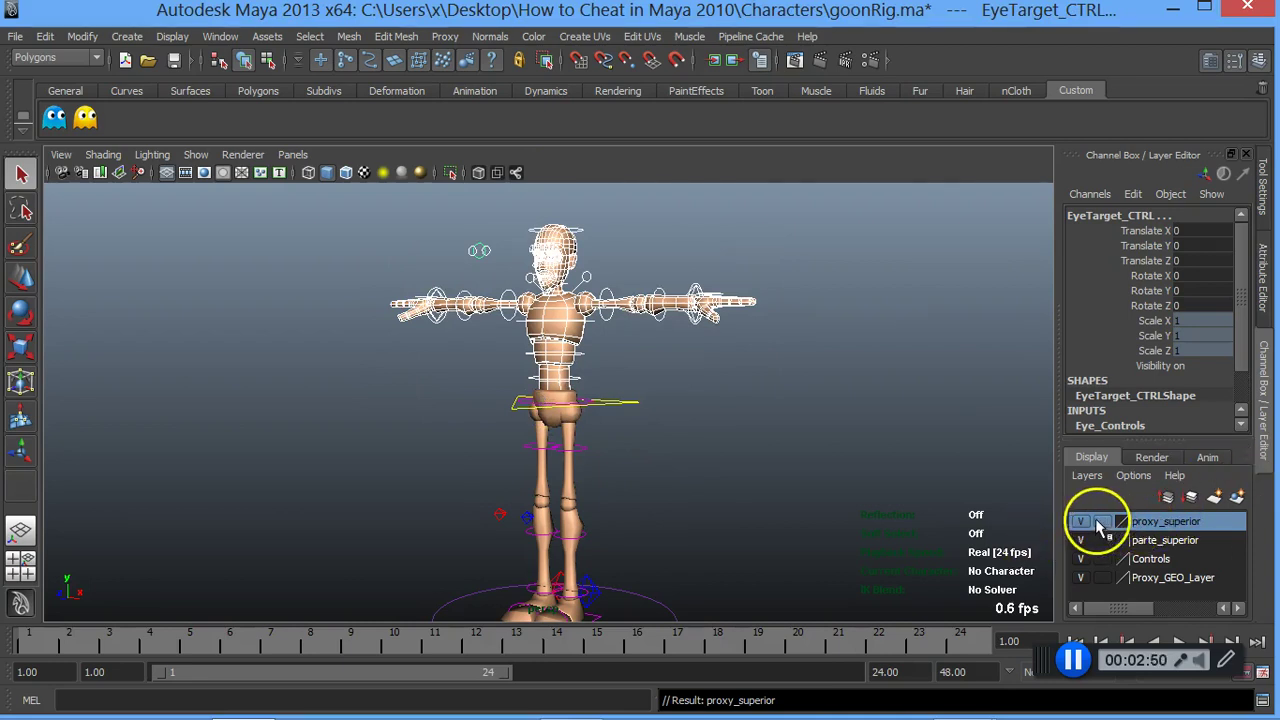
Step: Turn off proxy_superior visibility and zoom the viewport onto the legs
left_click(1082, 523)
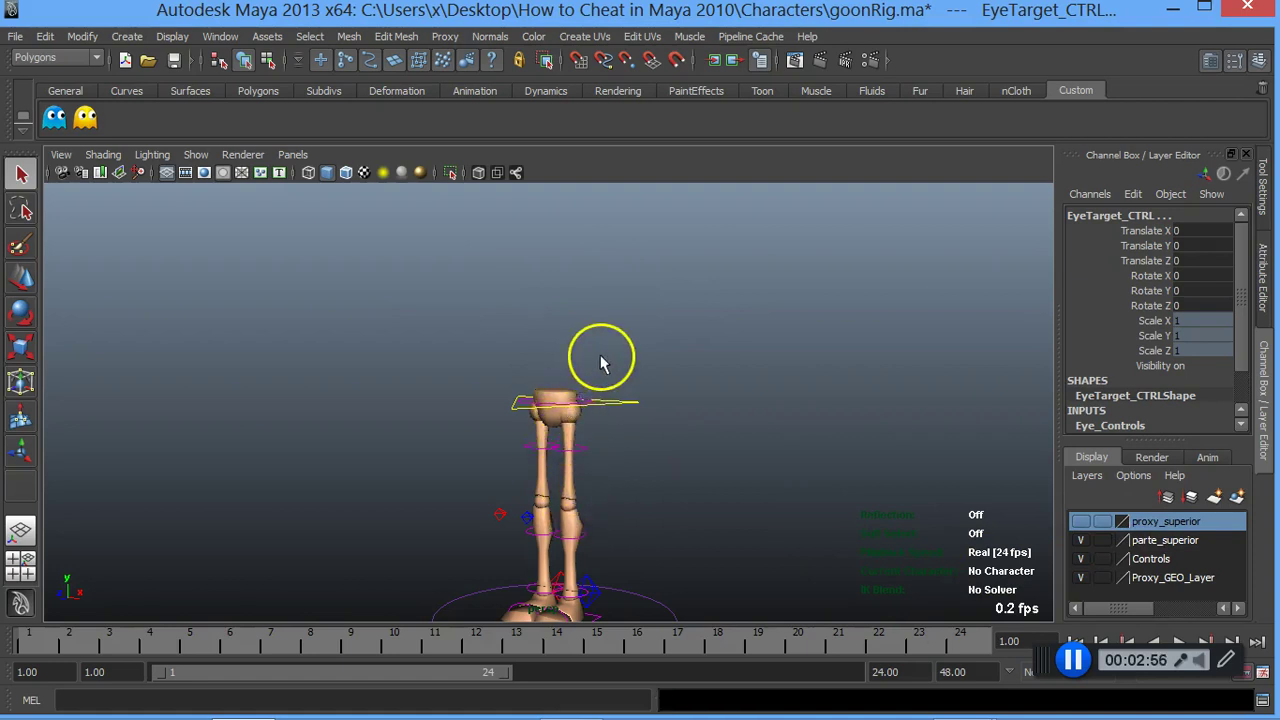
scroll(600, 355, "down", 4)
scroll(543, 380, "up", 5)
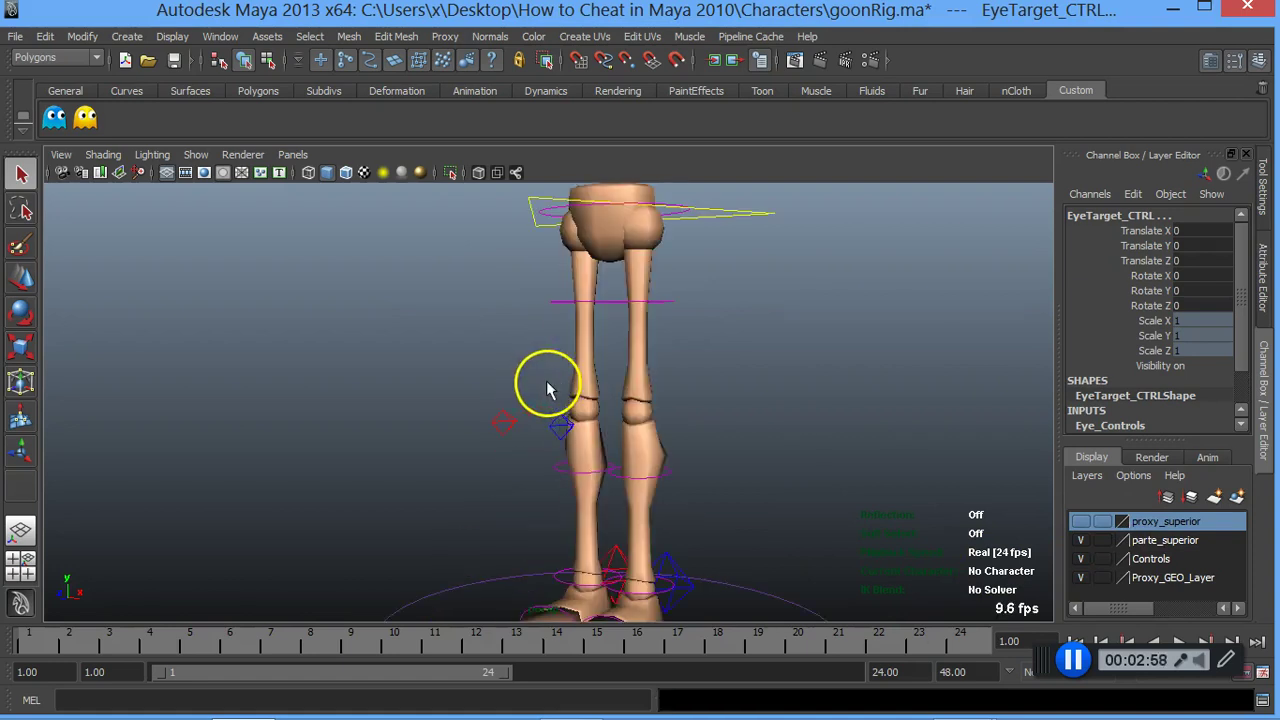
scroll(534, 443, "down", 1)
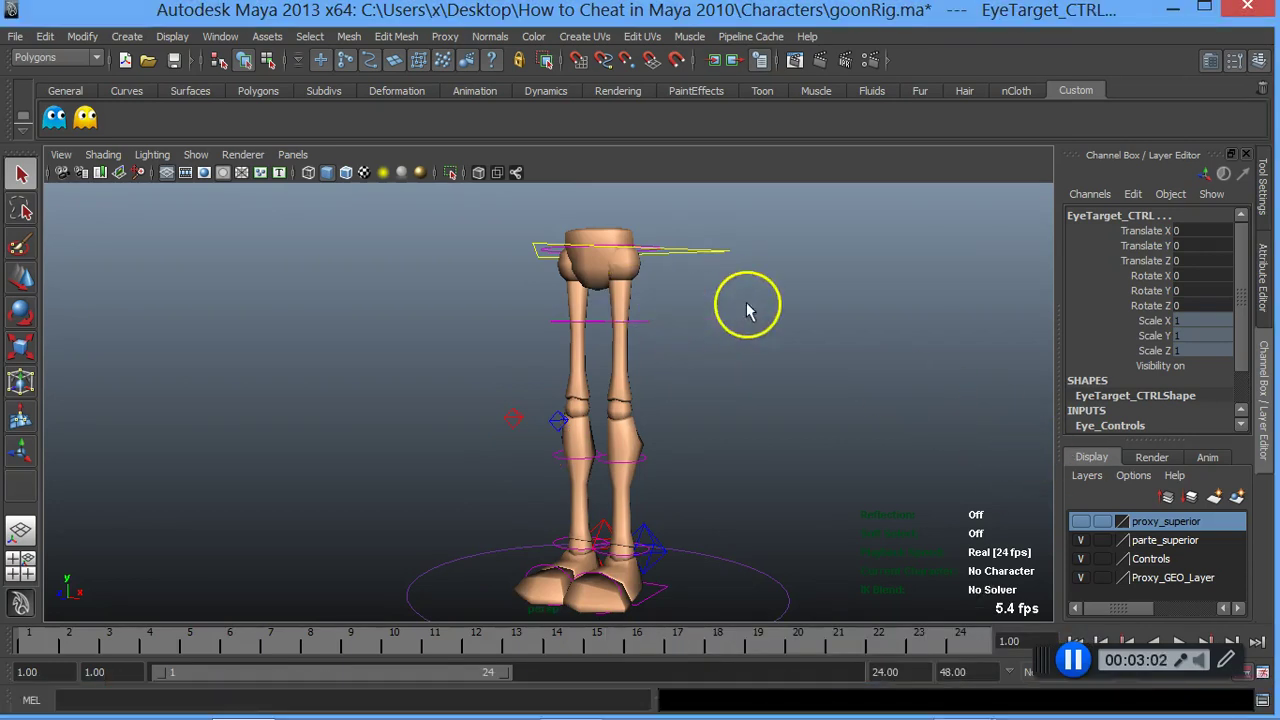
Step: Switch to the Two Panes Side by Side layout and orbit the perspective view to an angle
left_click(840, 287)
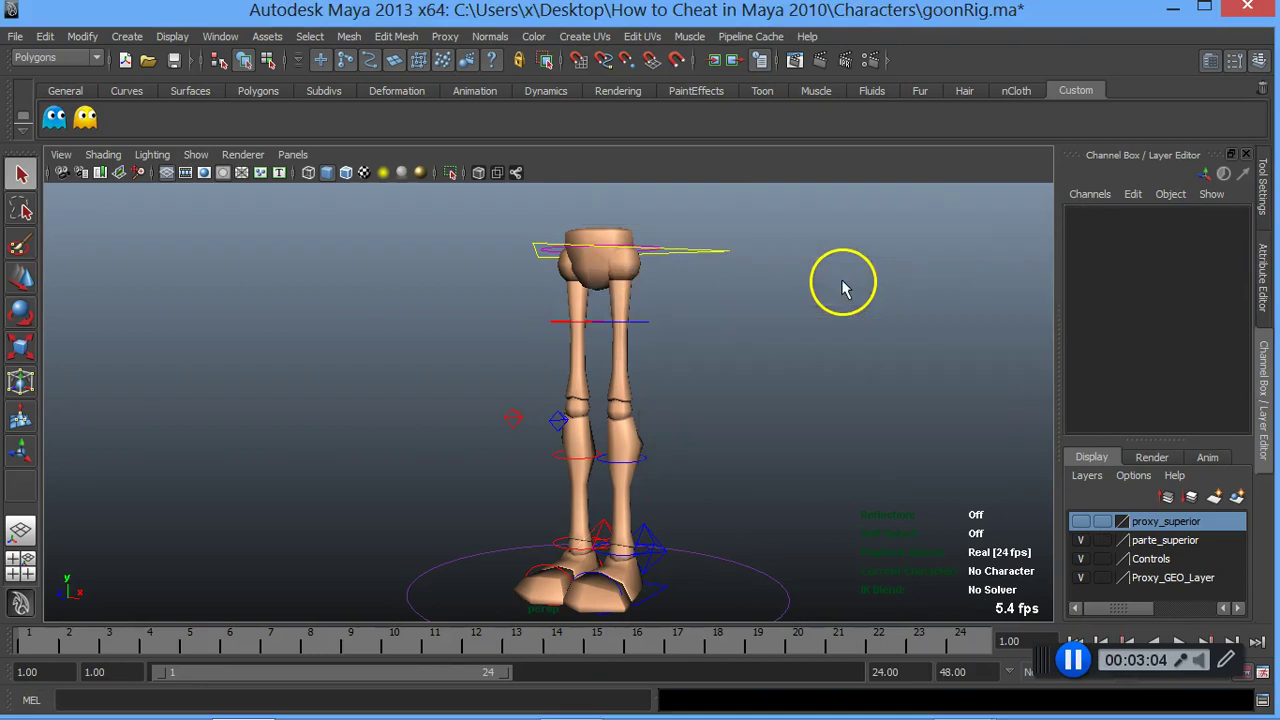
key("space")
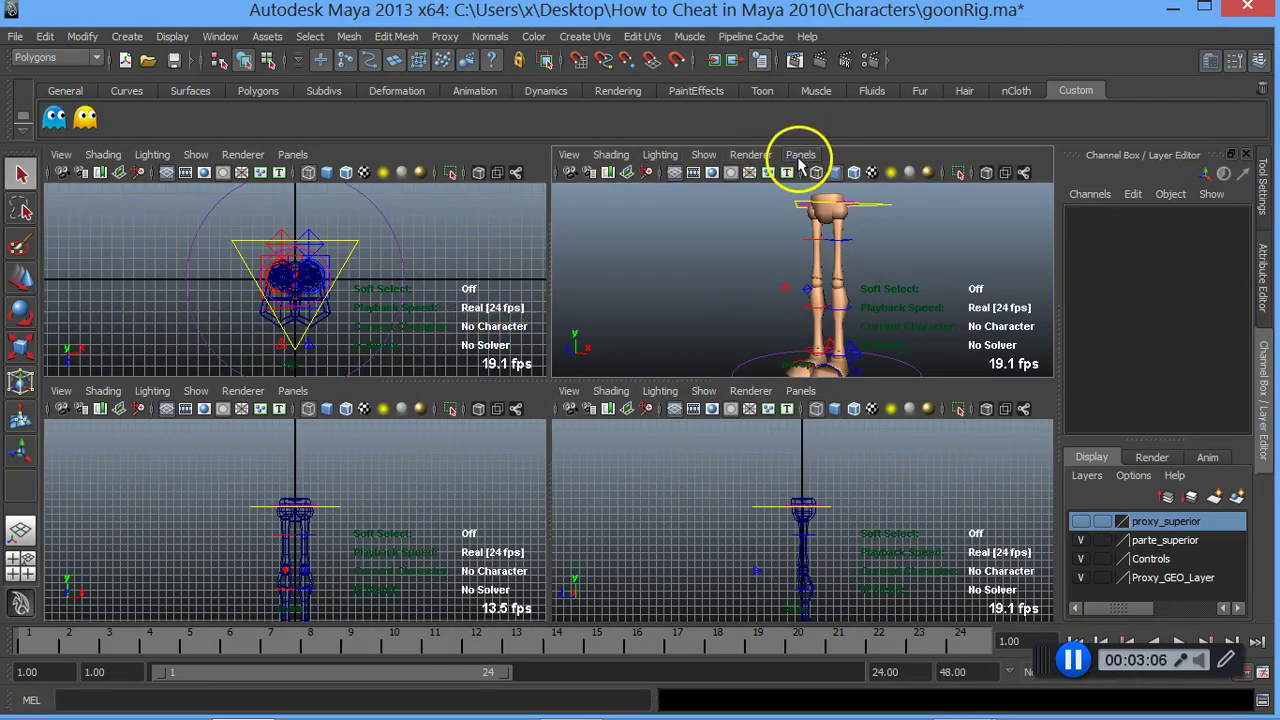
left_click(800, 154)
mouse_move(823, 281)
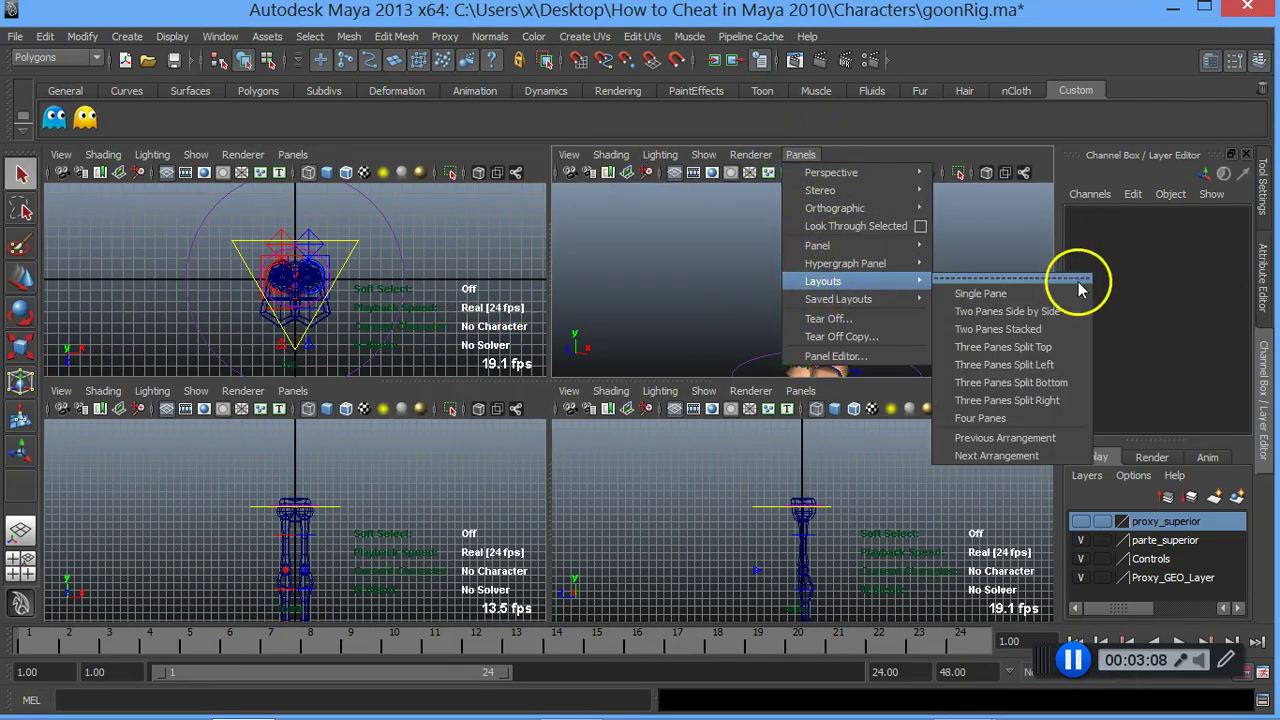
left_click(1028, 311)
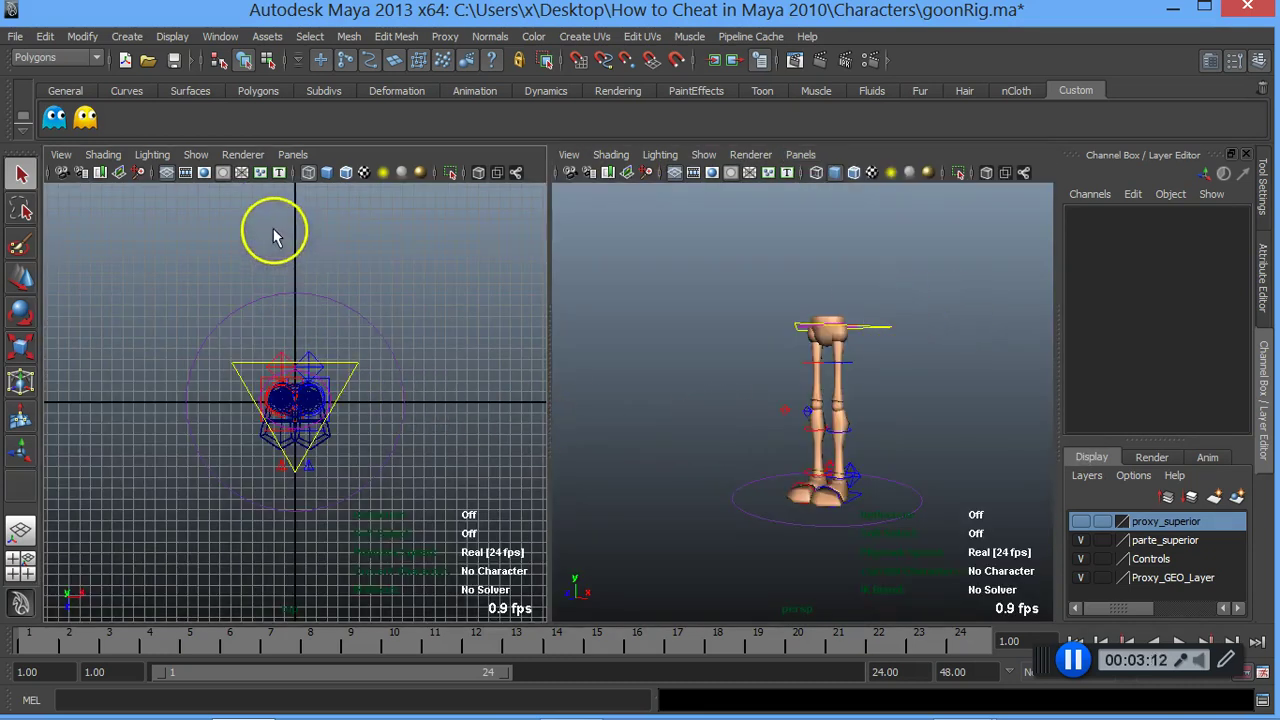
scroll(743, 360, "up", 2)
scroll(735, 350, "up", 3)
mouse_move(733, 348)
left_mouse_down("alt")
mouse_move(680, 402)
mouse_move(877, 346)
mouse_move(797, 337)
mouse_move(666, 391)
mouse_move(889, 371)
mouse_move(860, 360)
left_mouse_up("alt")
left_click(300, 160)
mouse_move(327, 208)
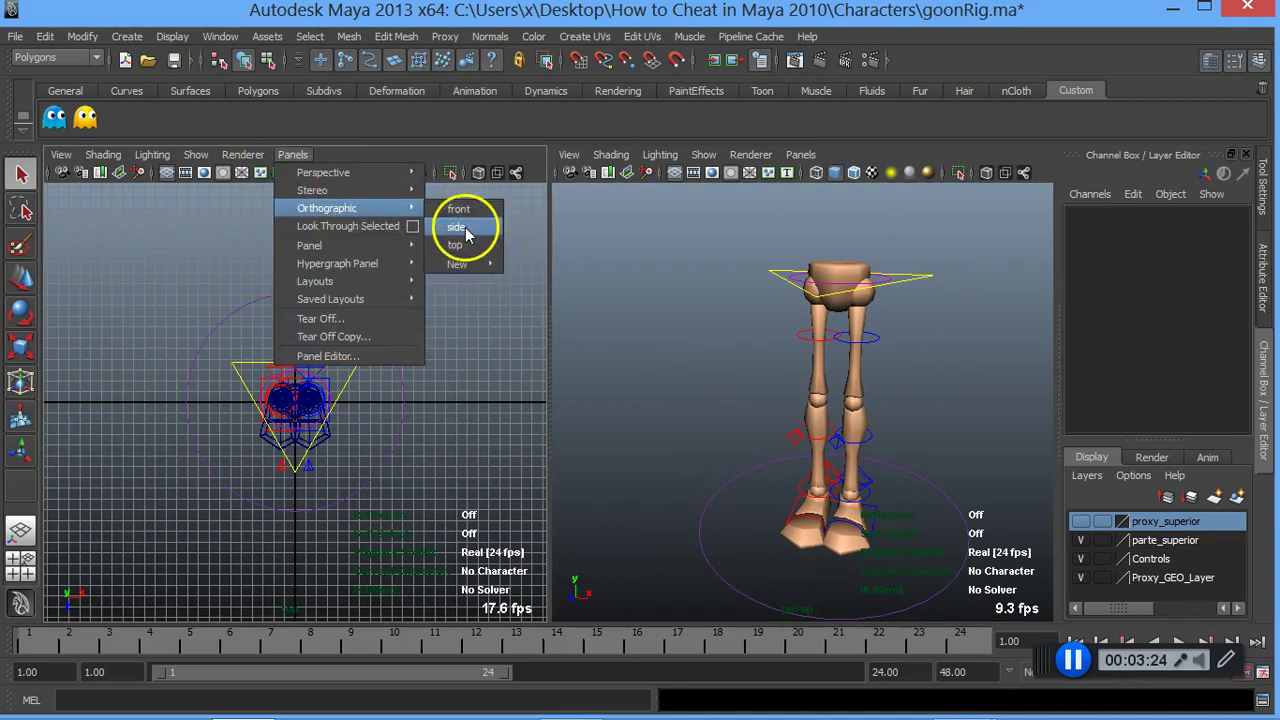
Step: Set the left panel to the side camera, hide its grid, and zoom onto the legs
left_click(462, 226)
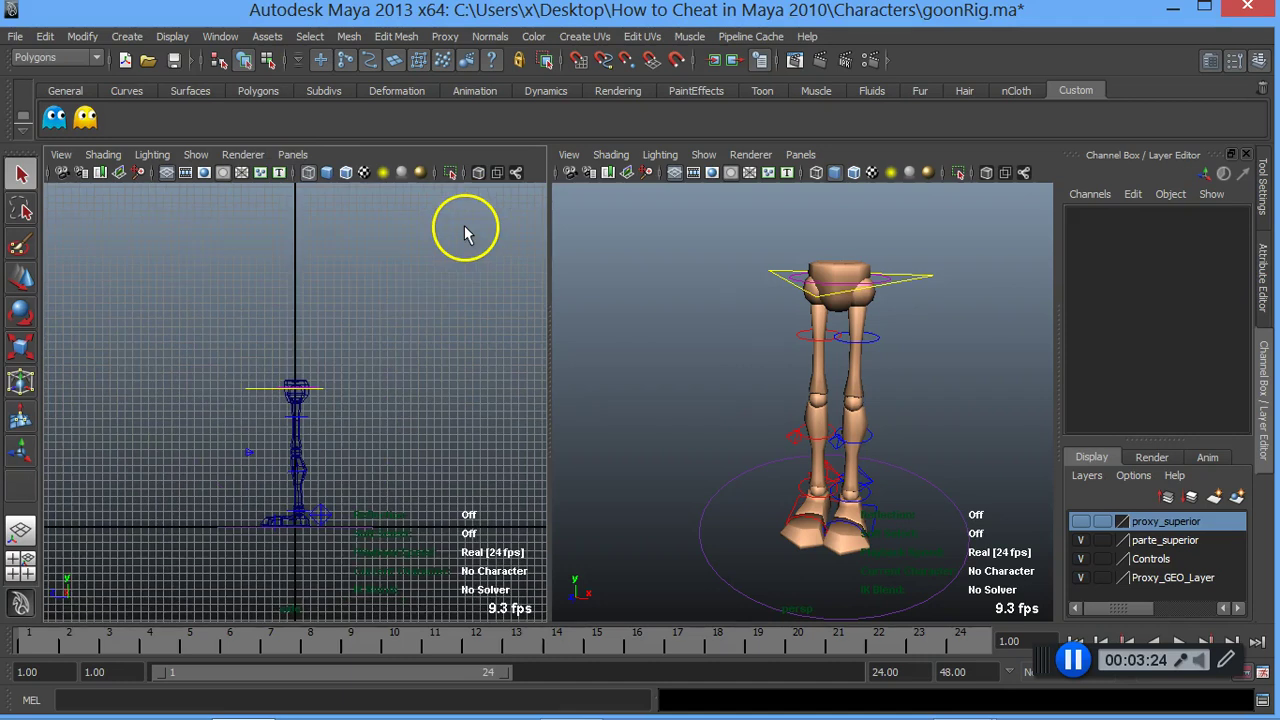
left_click(167, 172)
scroll(270, 370, "up", 3)
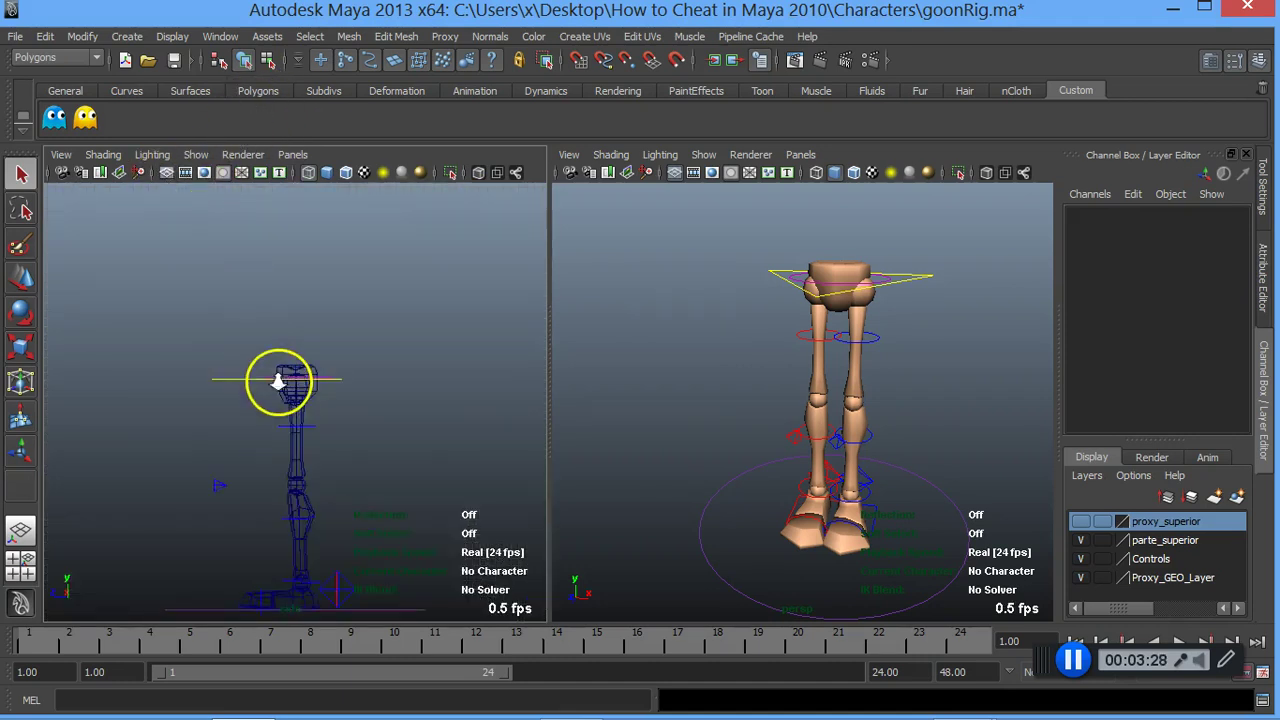
scroll(340, 420, "up", 2)
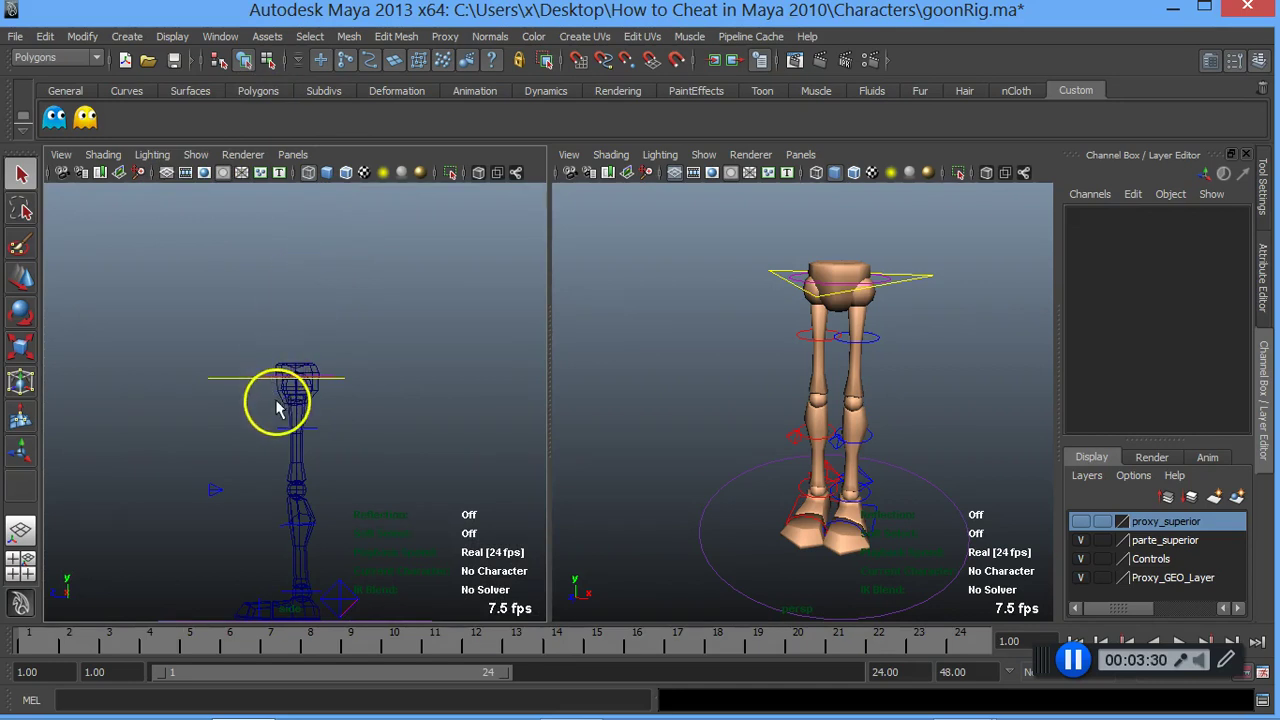
scroll(272, 370, "down", 1)
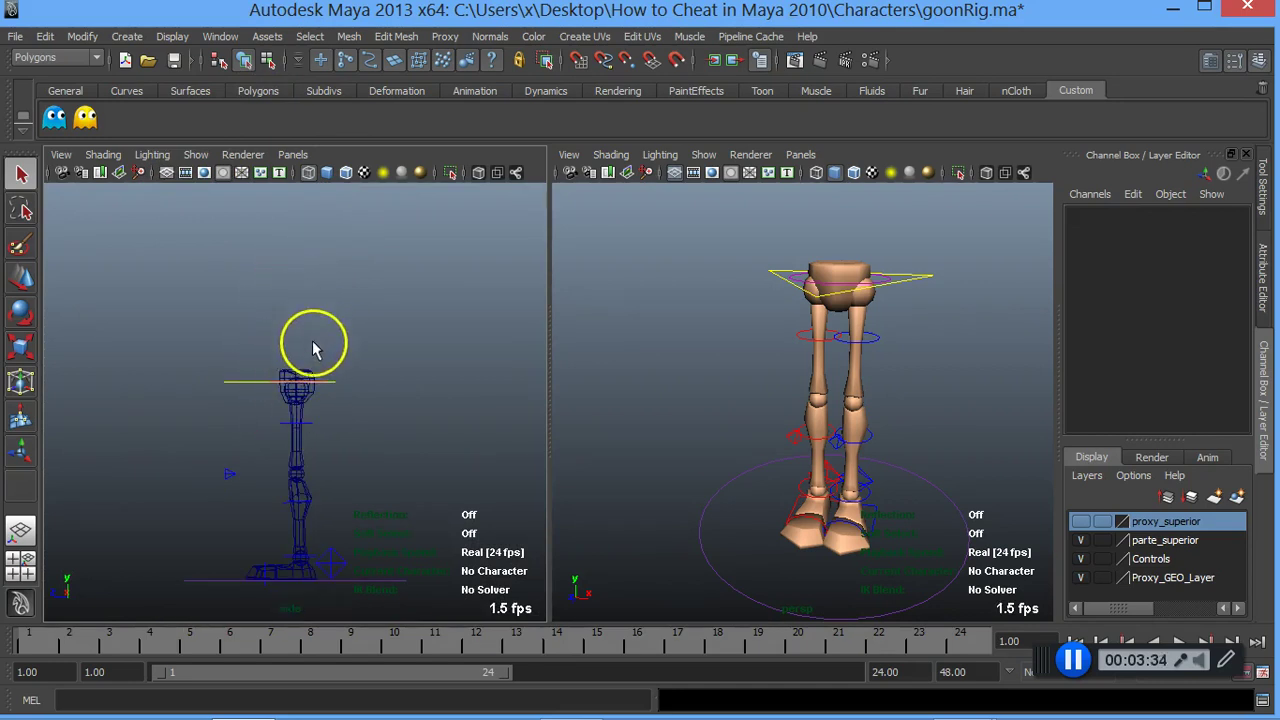
scroll(312, 346, "down", 1)
scroll(316, 337, "up", 2)
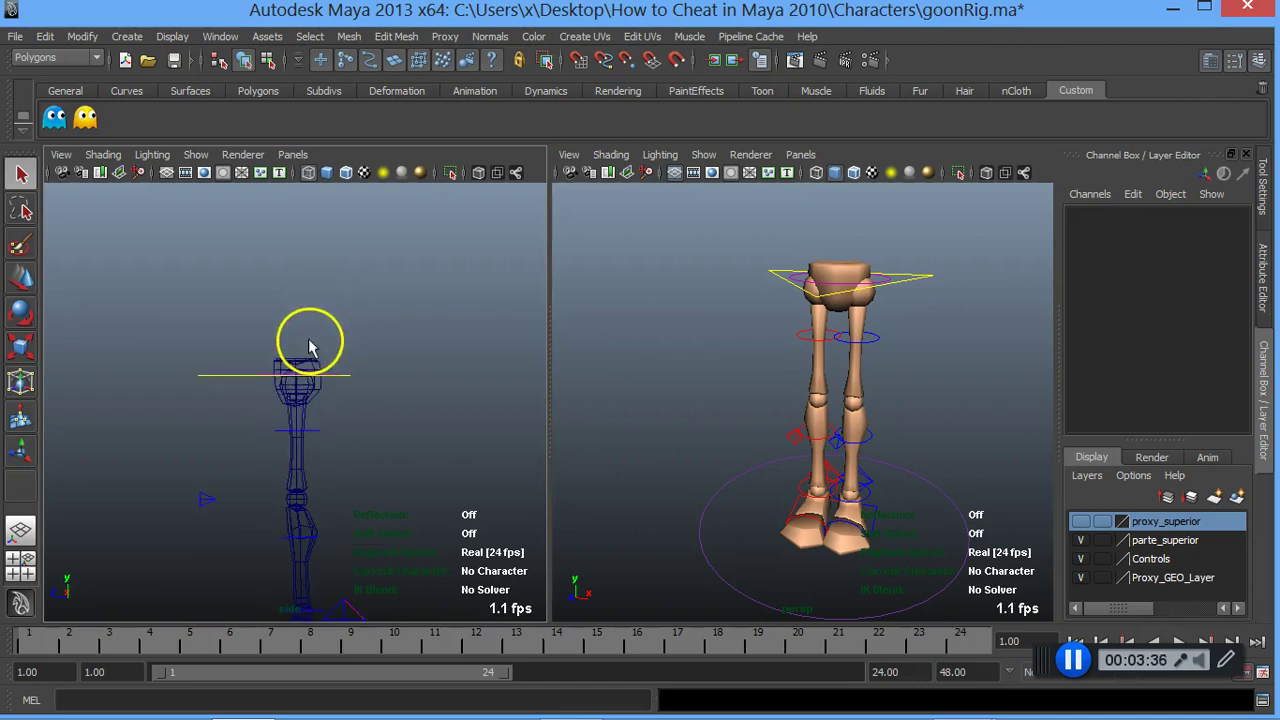
scroll(350, 310, "down", 1)
scroll(354, 330, "up", 2)
scroll(300, 420, "down", 1)
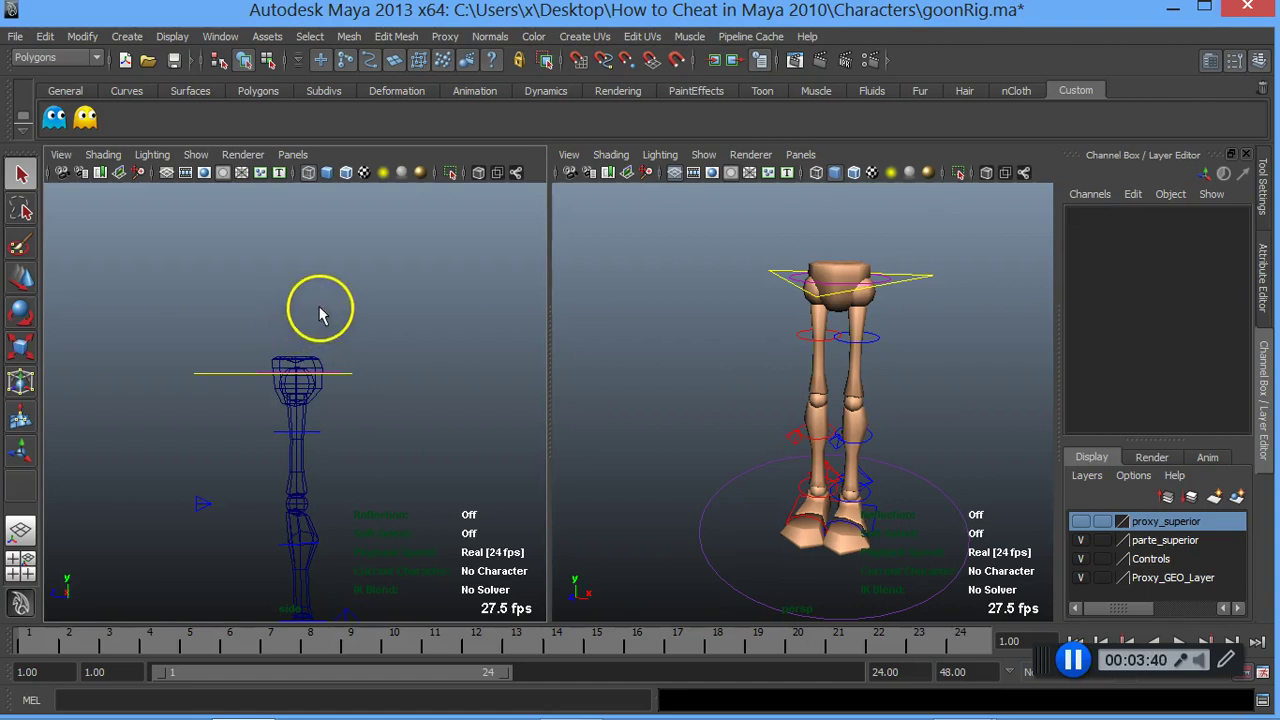
scroll(362, 354, "down", 1)
scroll(362, 354, "down", 1)
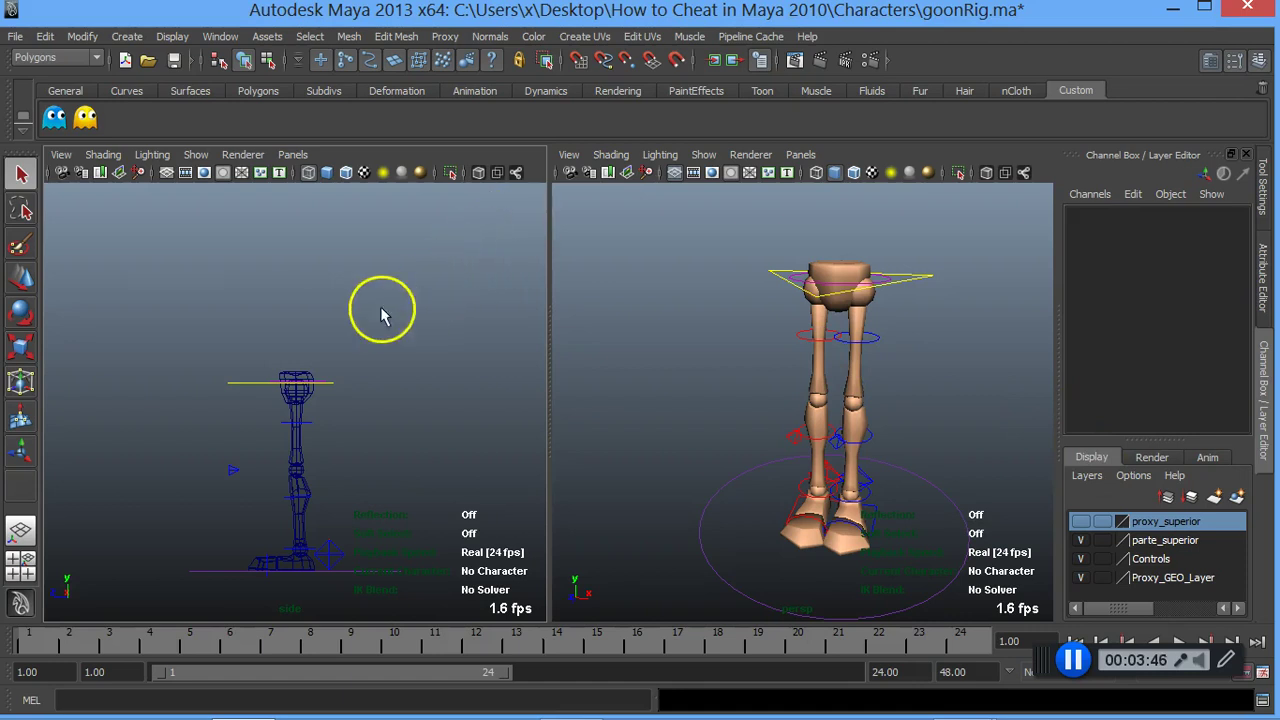
scroll(203, 365, "down", 2)
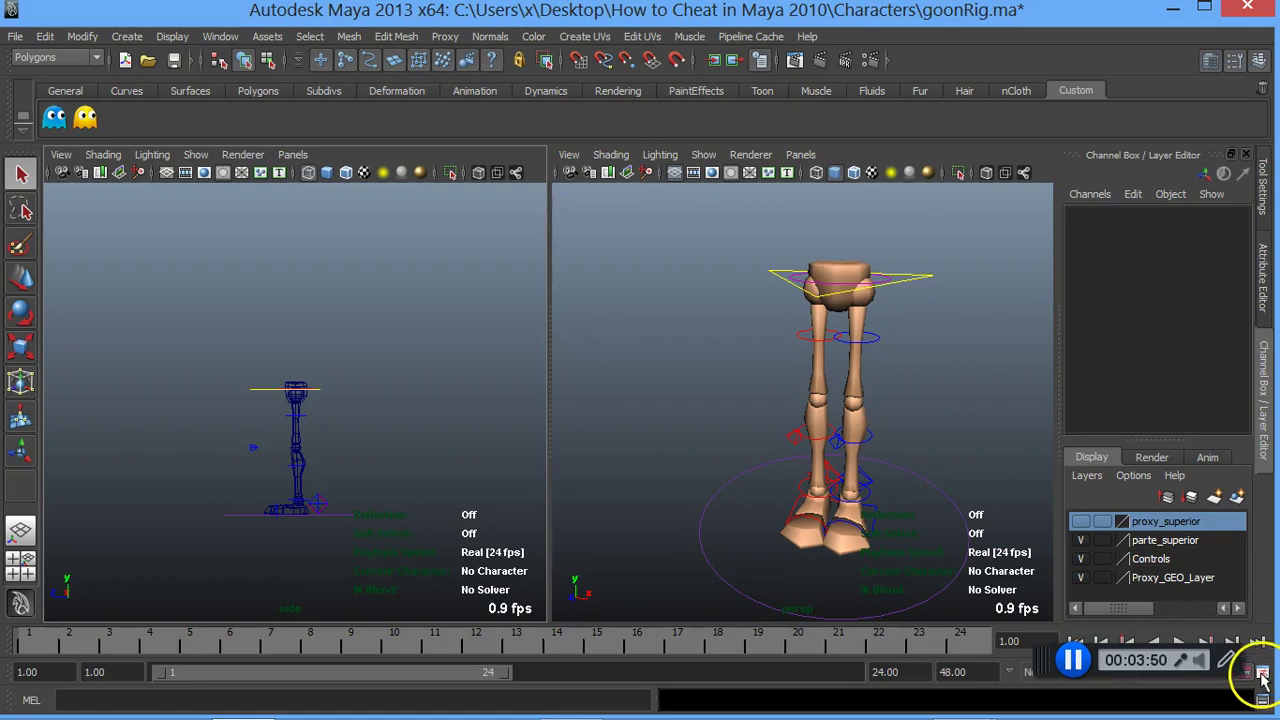
left_click_drag(1029, 657, 885, 697)
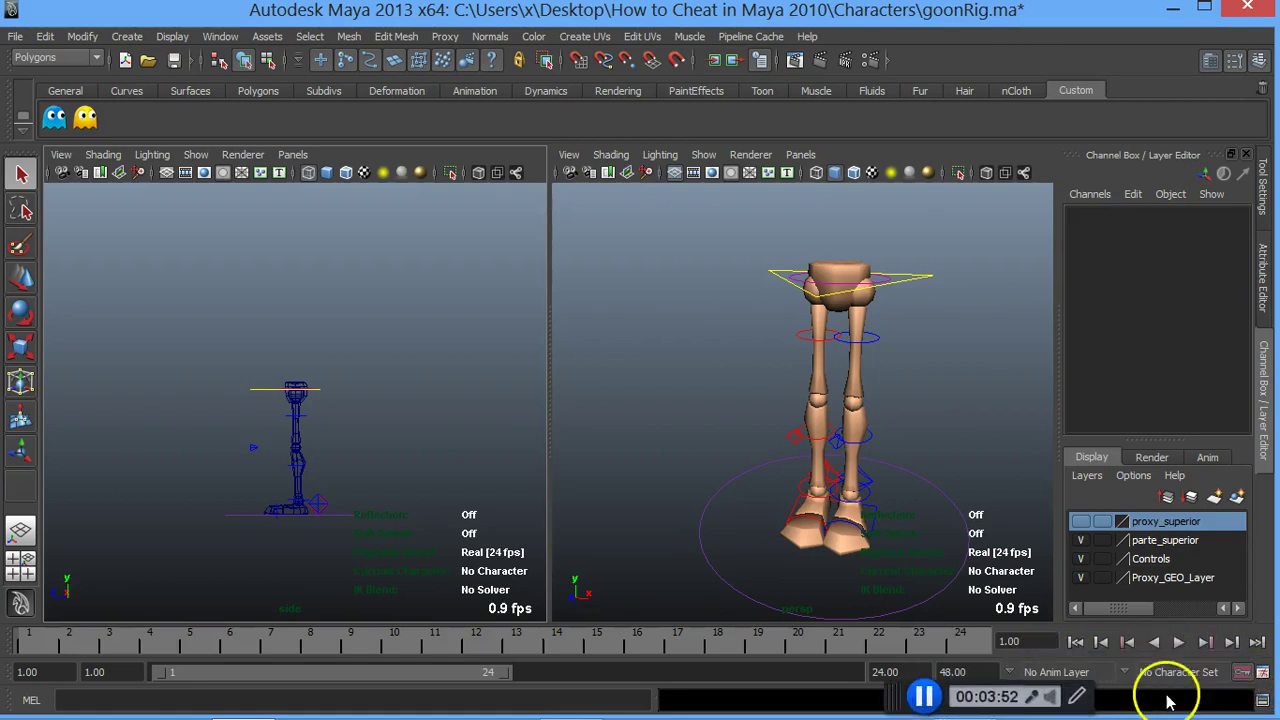
Step: In Animation Preferences, set Playback speed to Real-time [24 fps]
left_click(1263, 674)
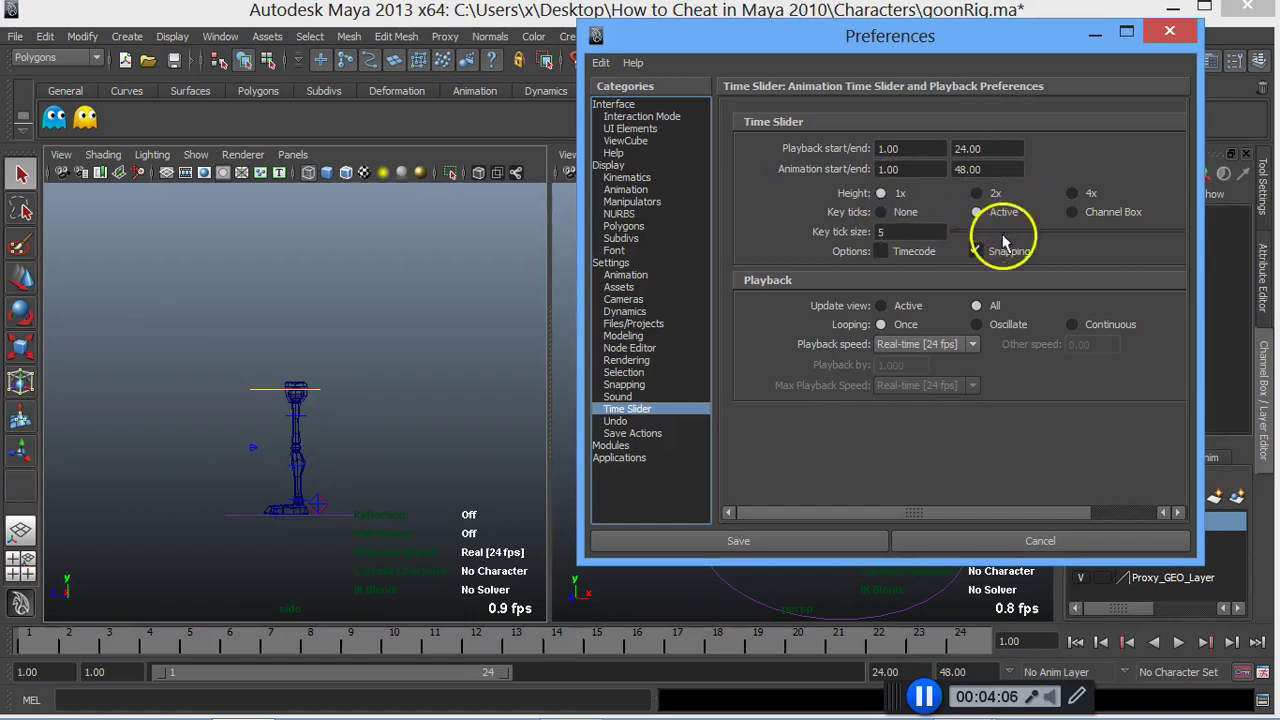
left_click(940, 349)
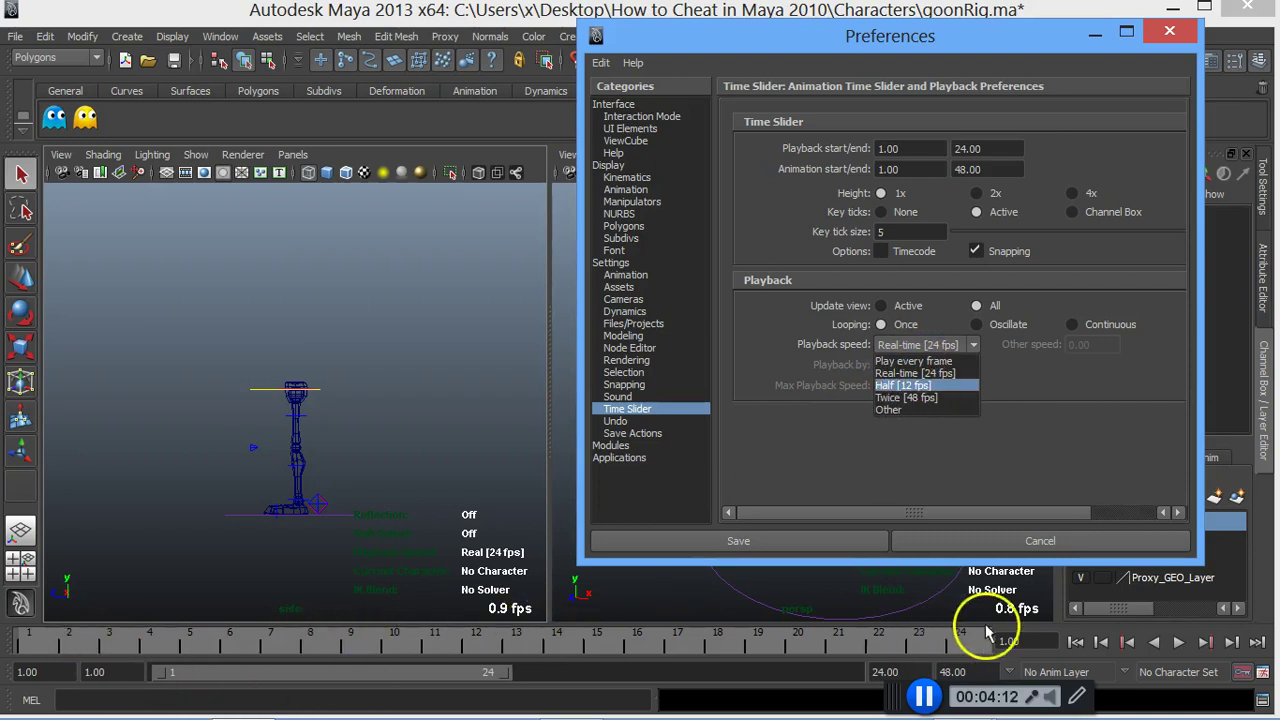
left_click(891, 374)
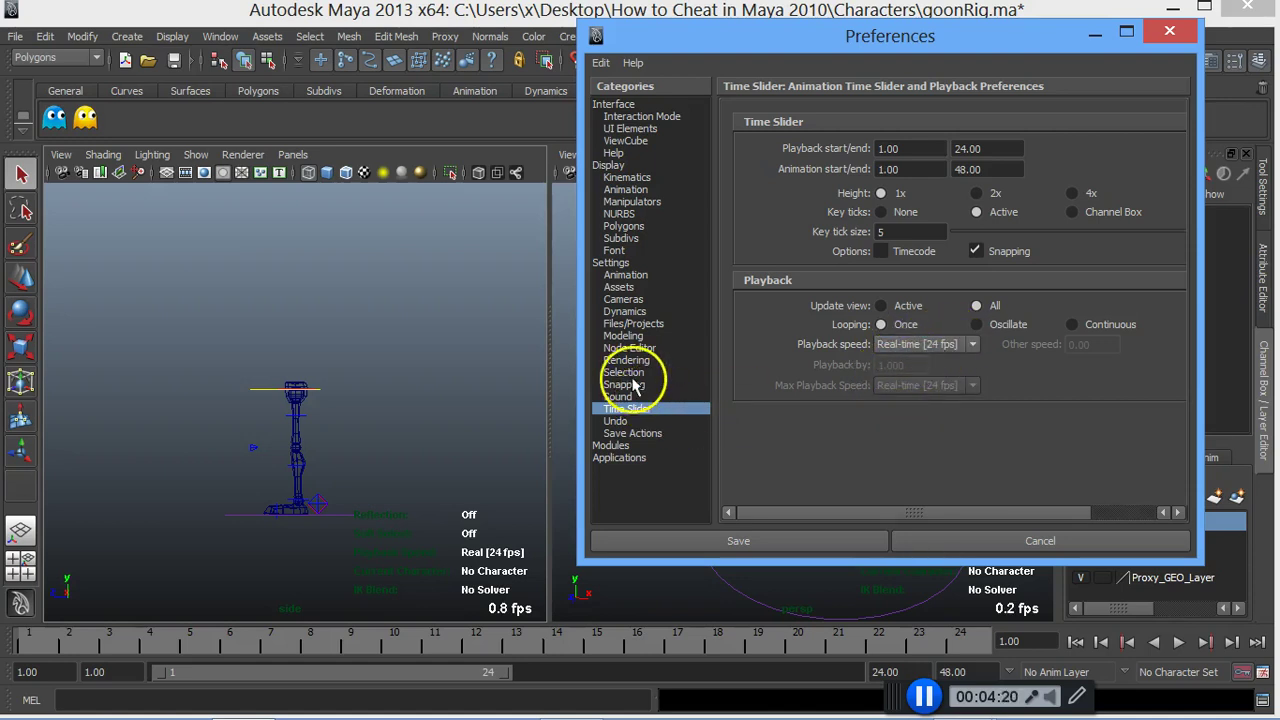
Step: In the Animation preferences, set Default in tangent to Linear and Default out tangent to Stepped
left_click(625, 276)
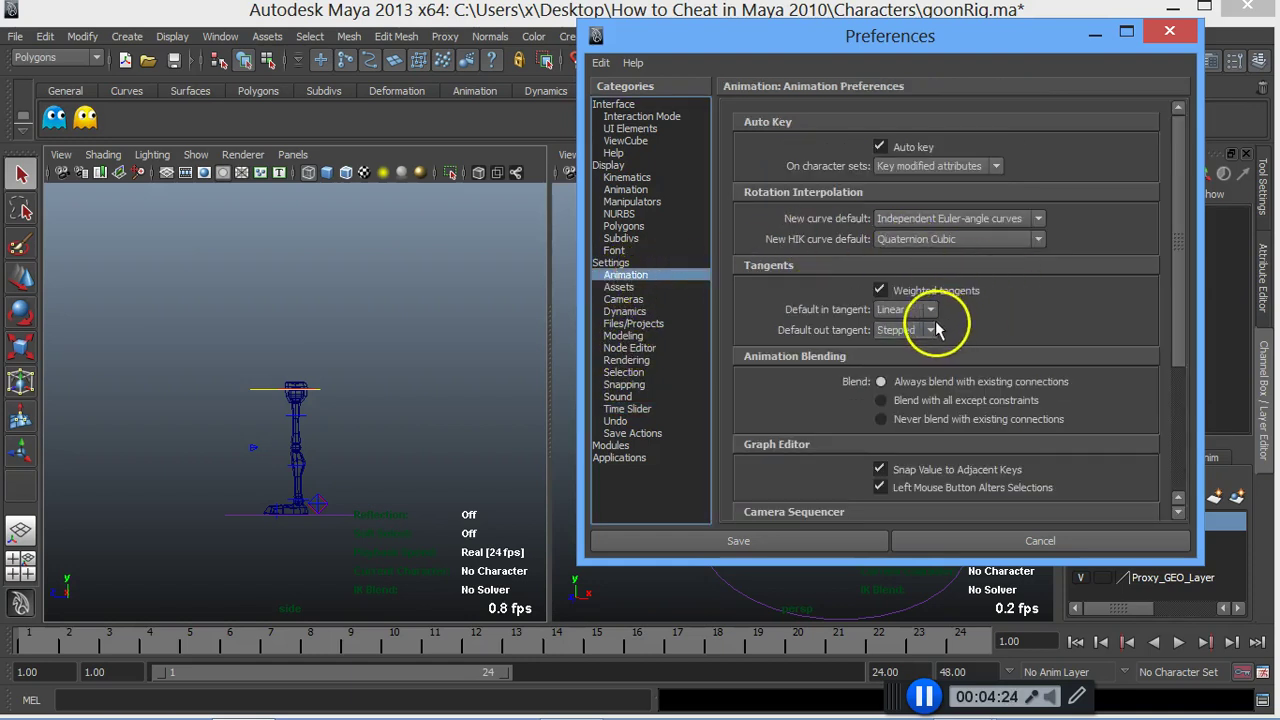
left_click(930, 309)
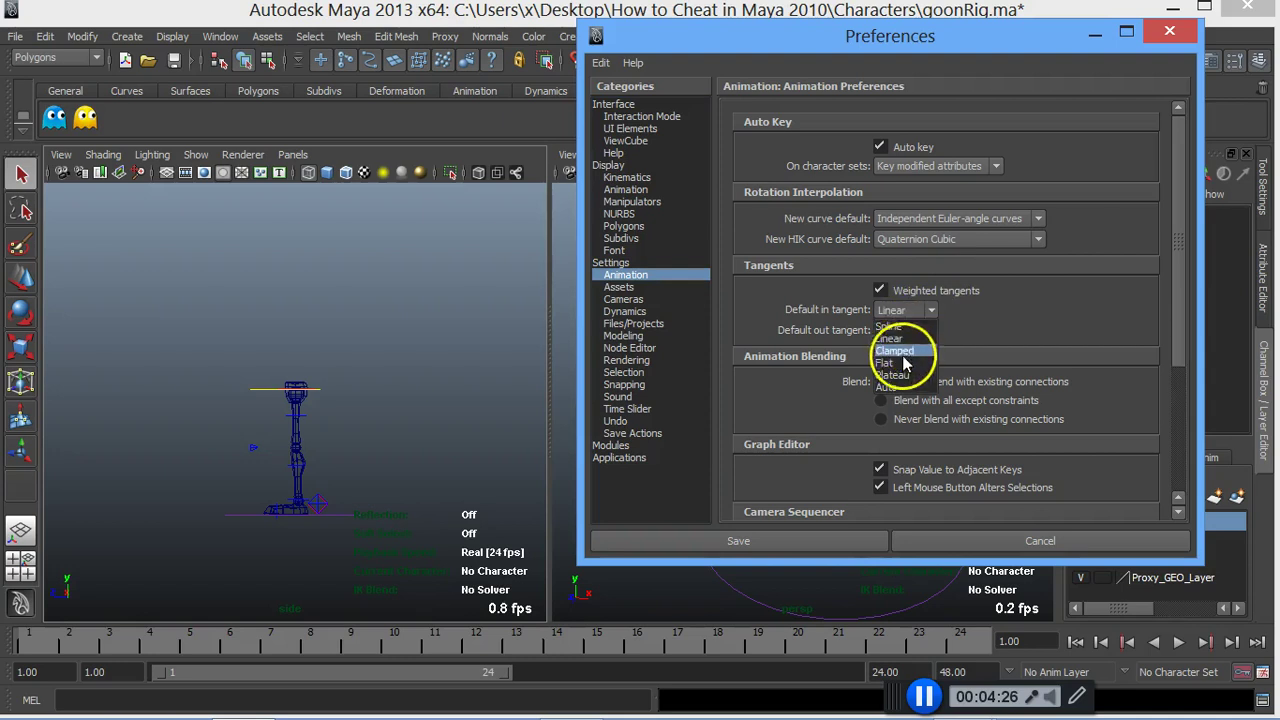
left_click(902, 389)
left_click(905, 330)
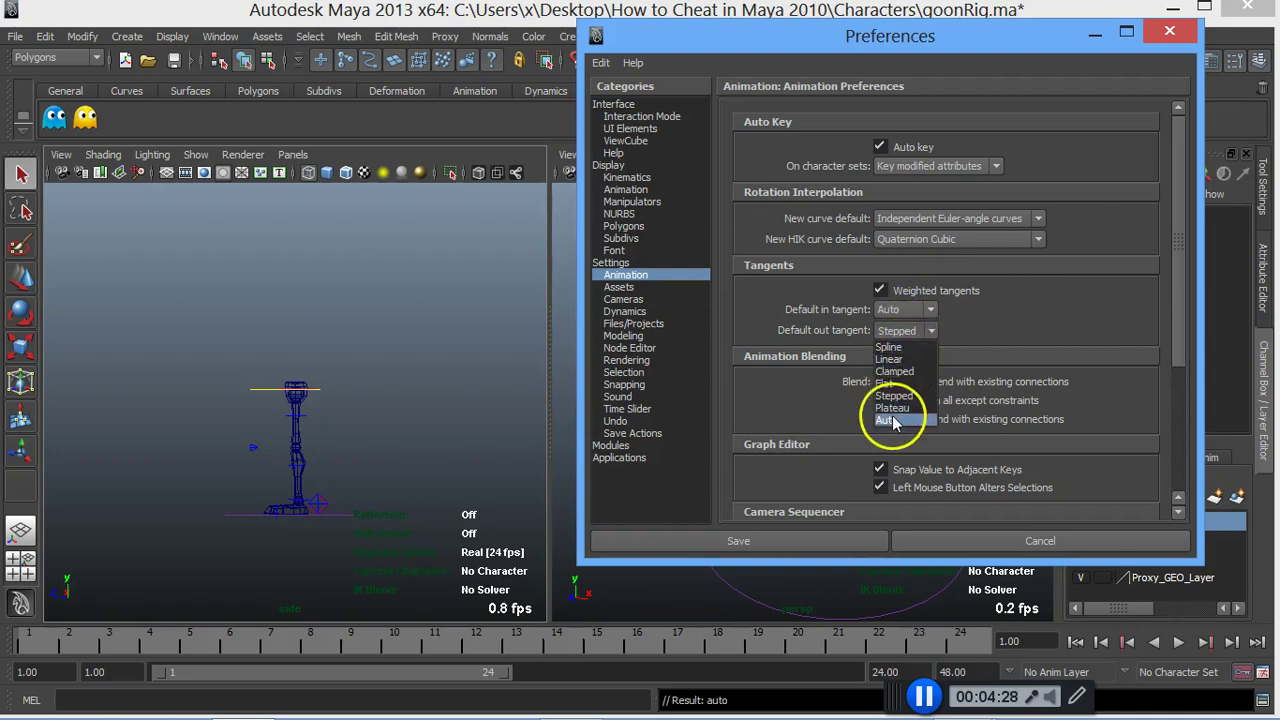
left_click(887, 420)
left_click(900, 310)
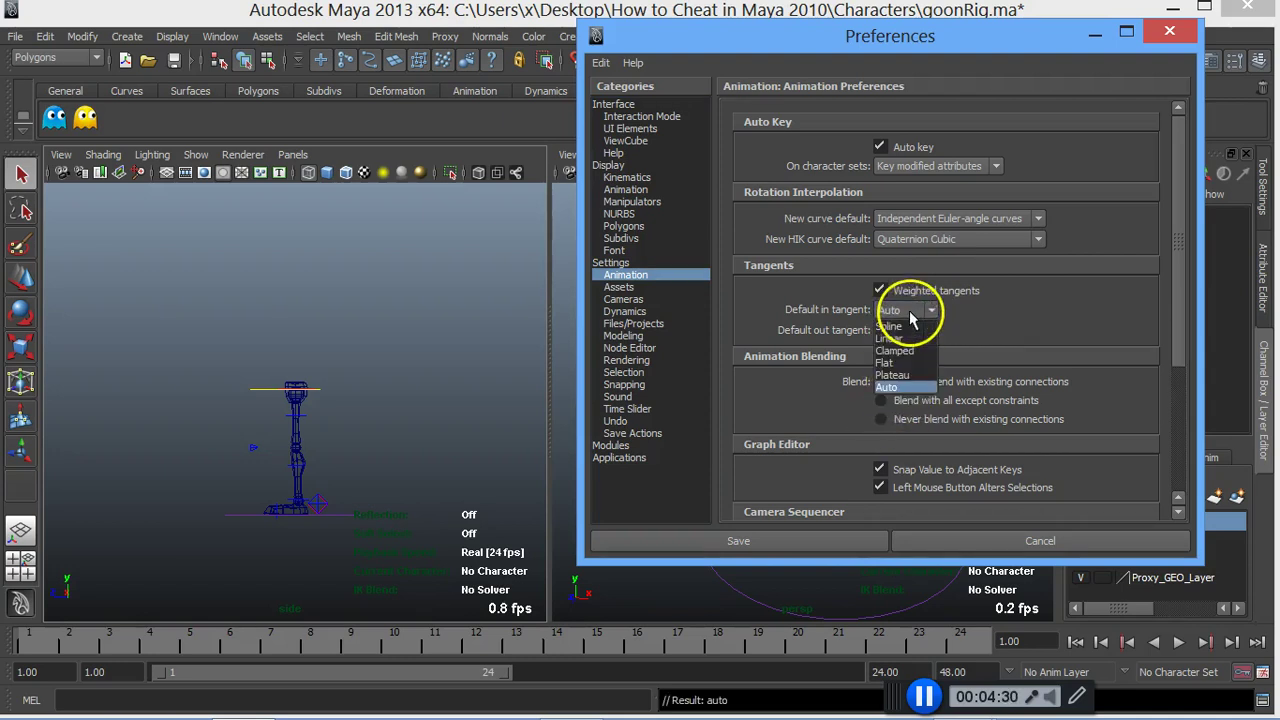
left_click(895, 339)
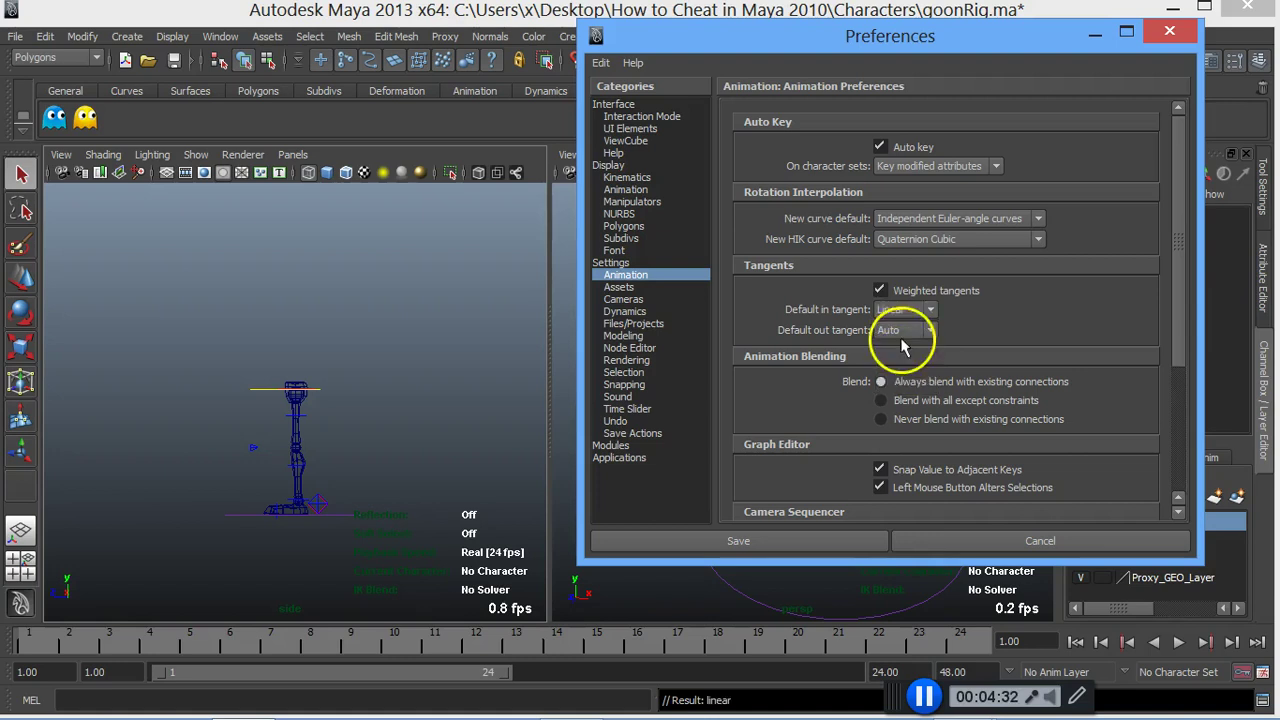
left_click(900, 333)
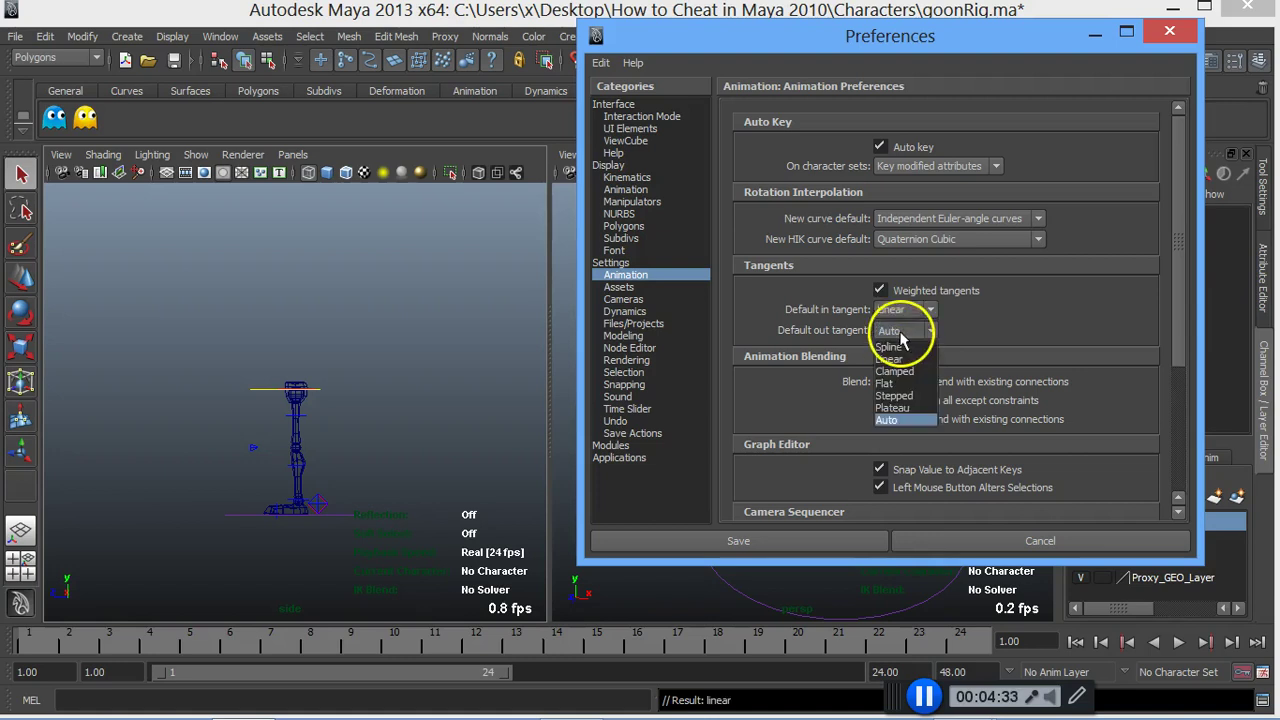
left_click(903, 403)
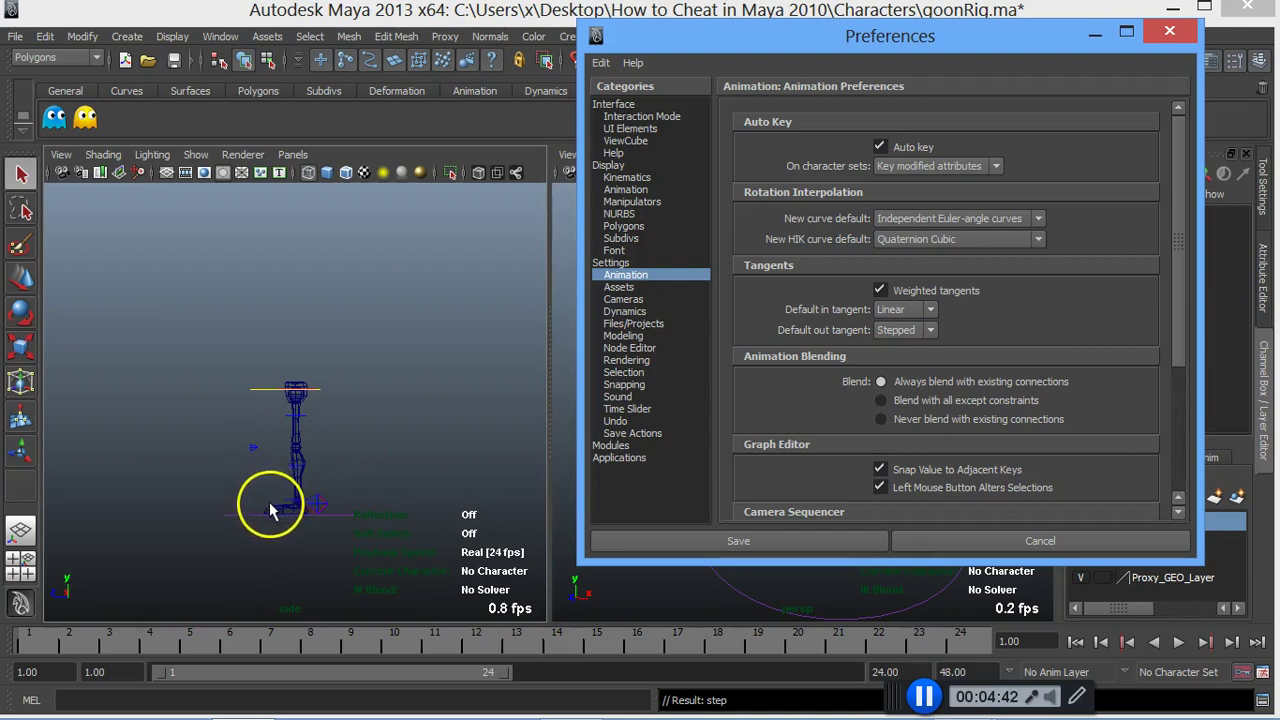
left_click(291, 512)
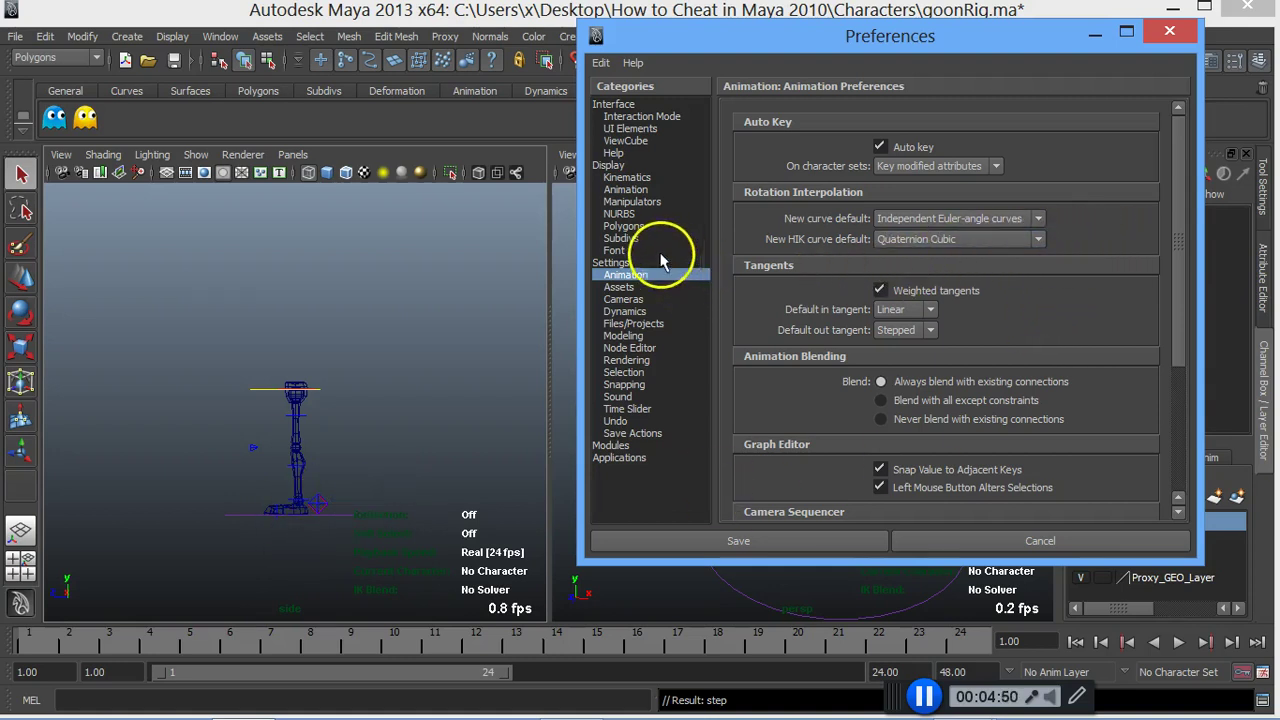
Step: Keep Film (24 fps) as the time unit, save the preferences, and maximise Maya
left_click(614, 263)
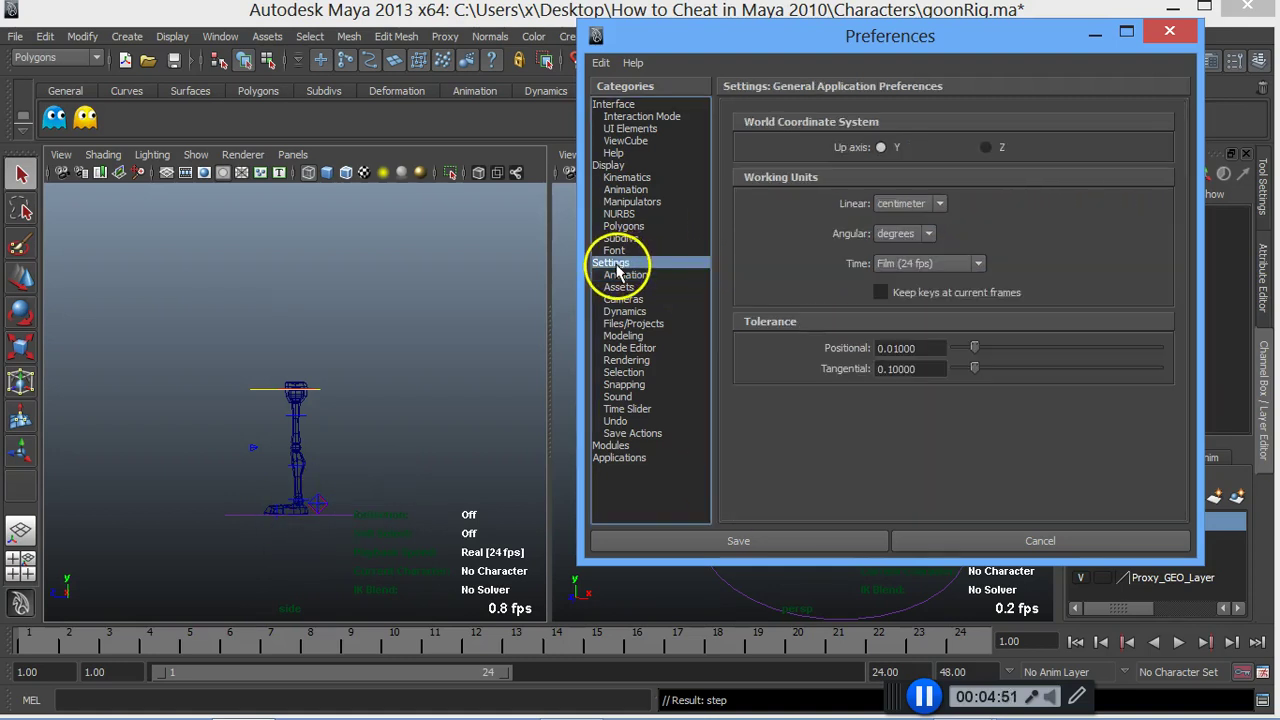
left_click(964, 263)
left_click(927, 293)
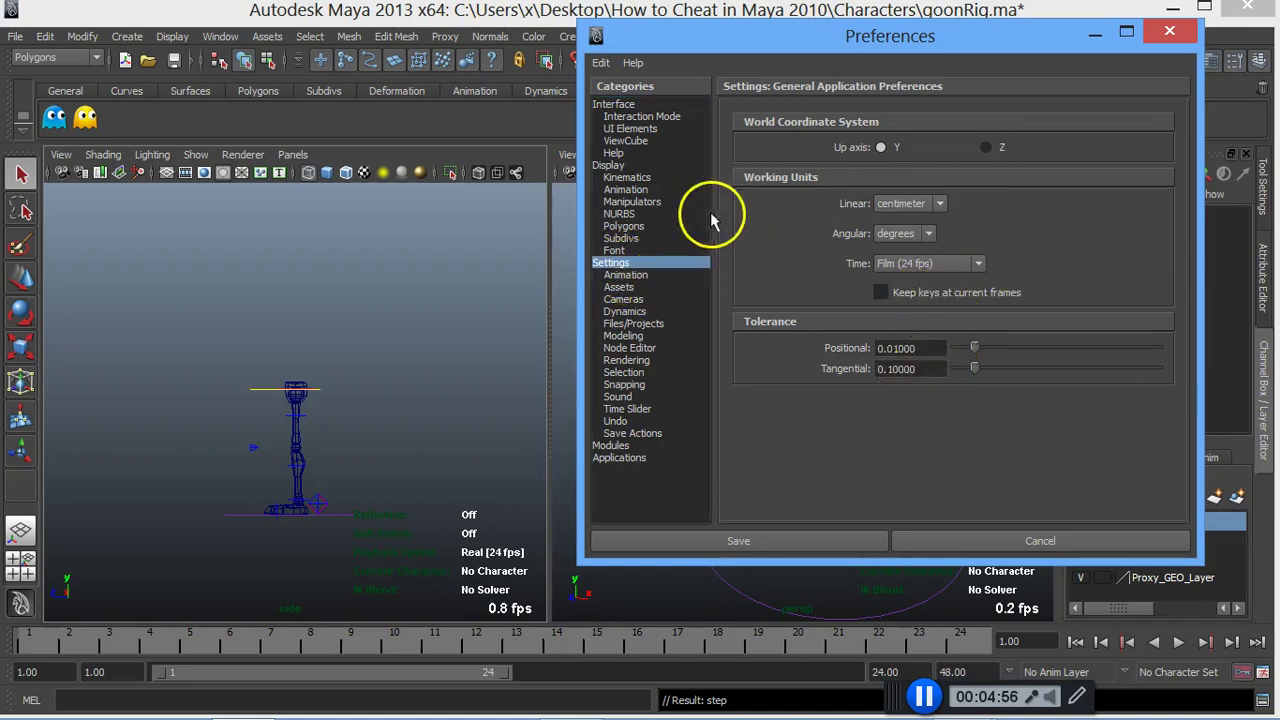
left_click(758, 543)
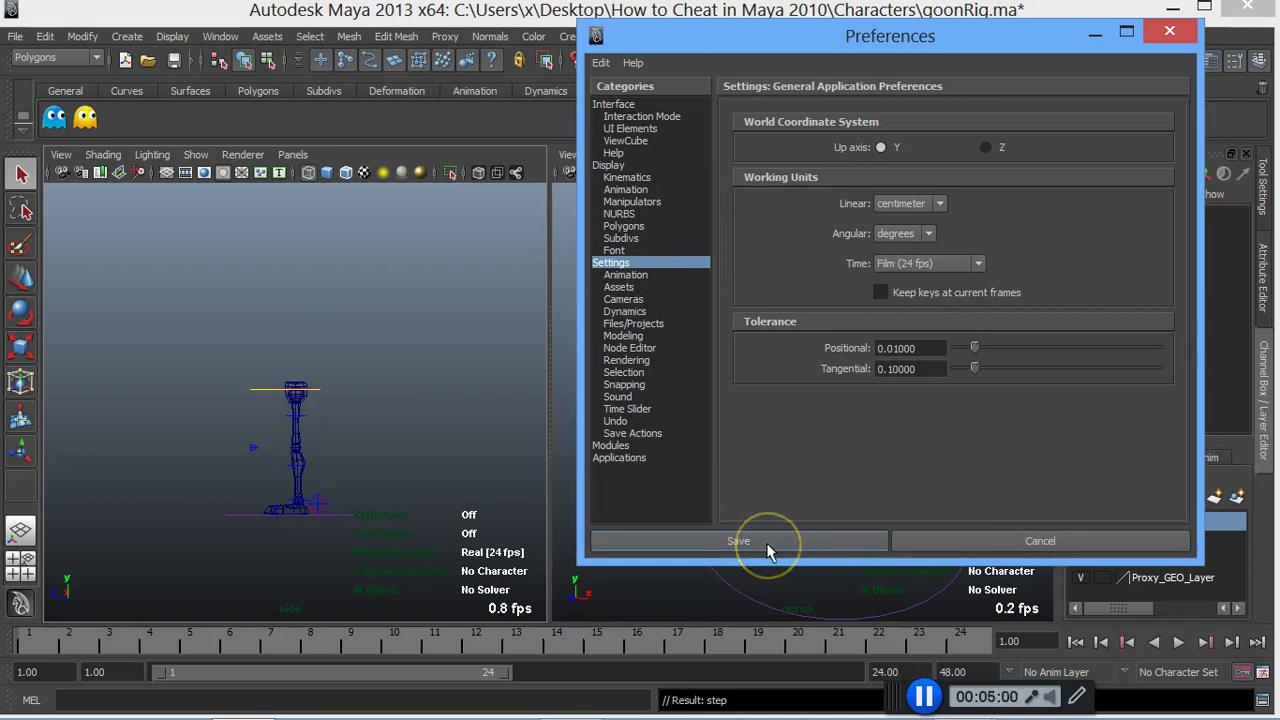
left_click(768, 551)
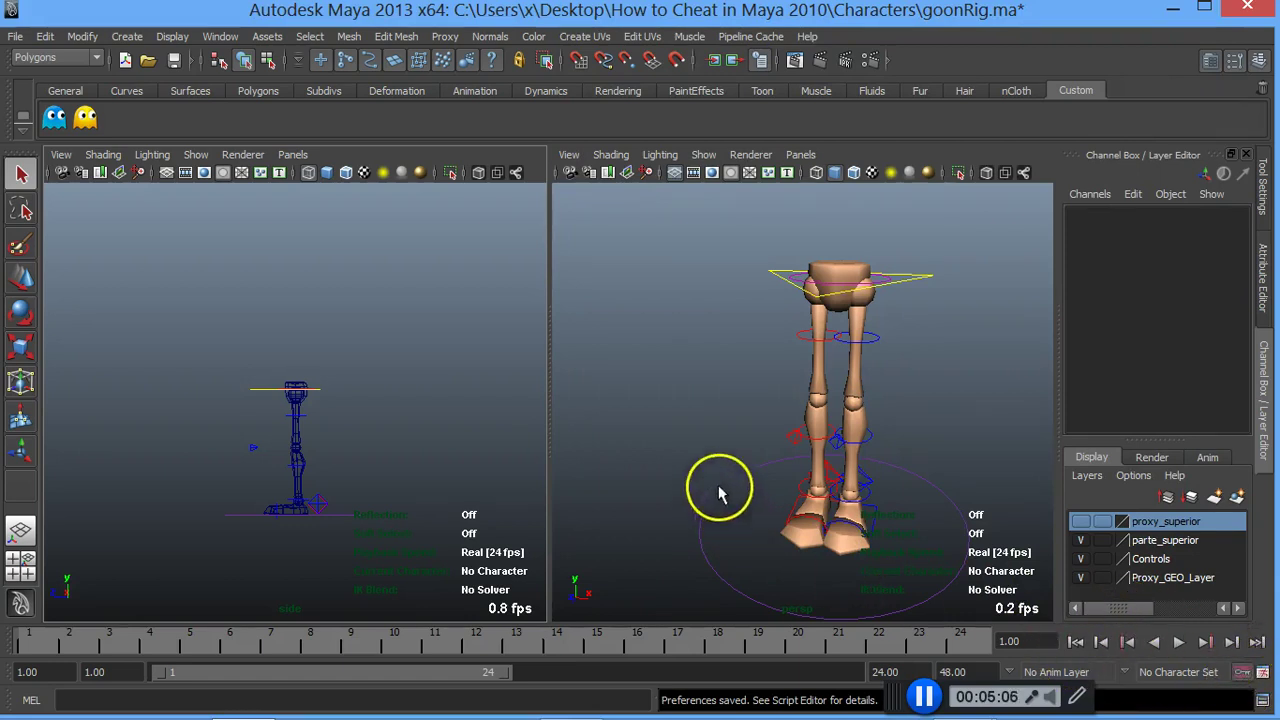
left_click(1203, 10)
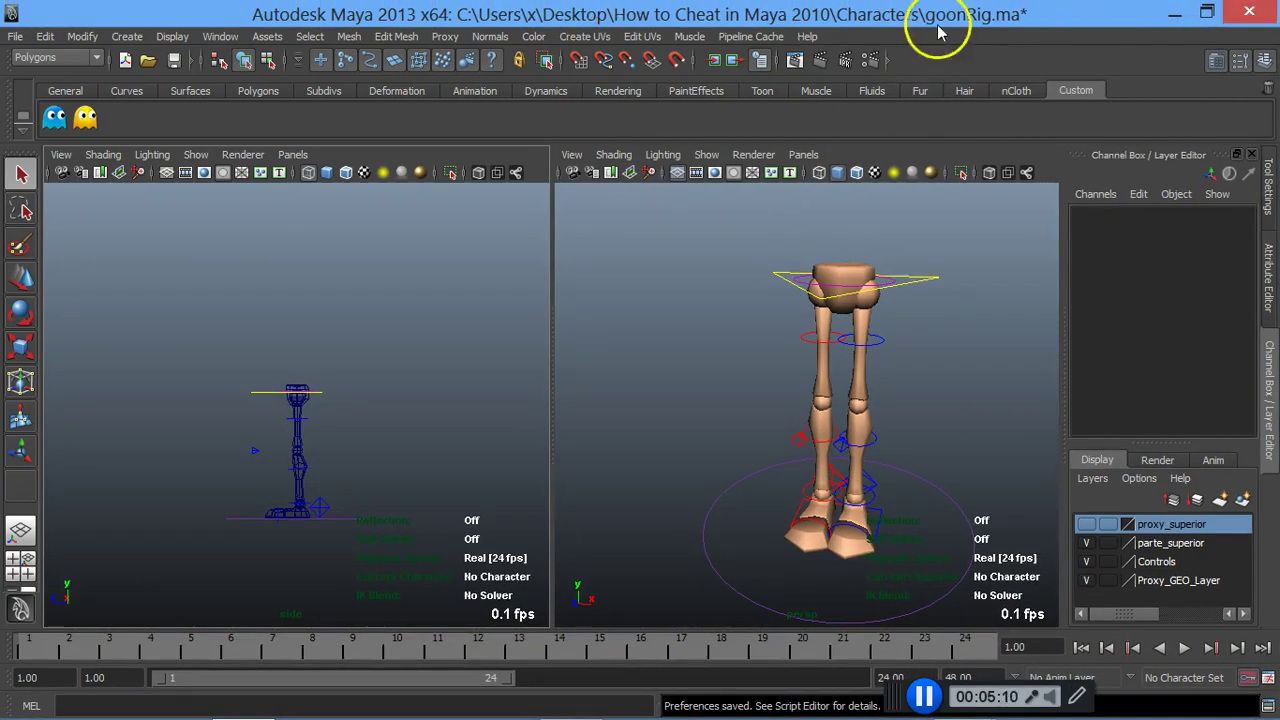
Step: Put Maya on the right half and stretch the planning_01.jpg viewer full-height on the left
left_click_drag(894, 20, 906, 90)
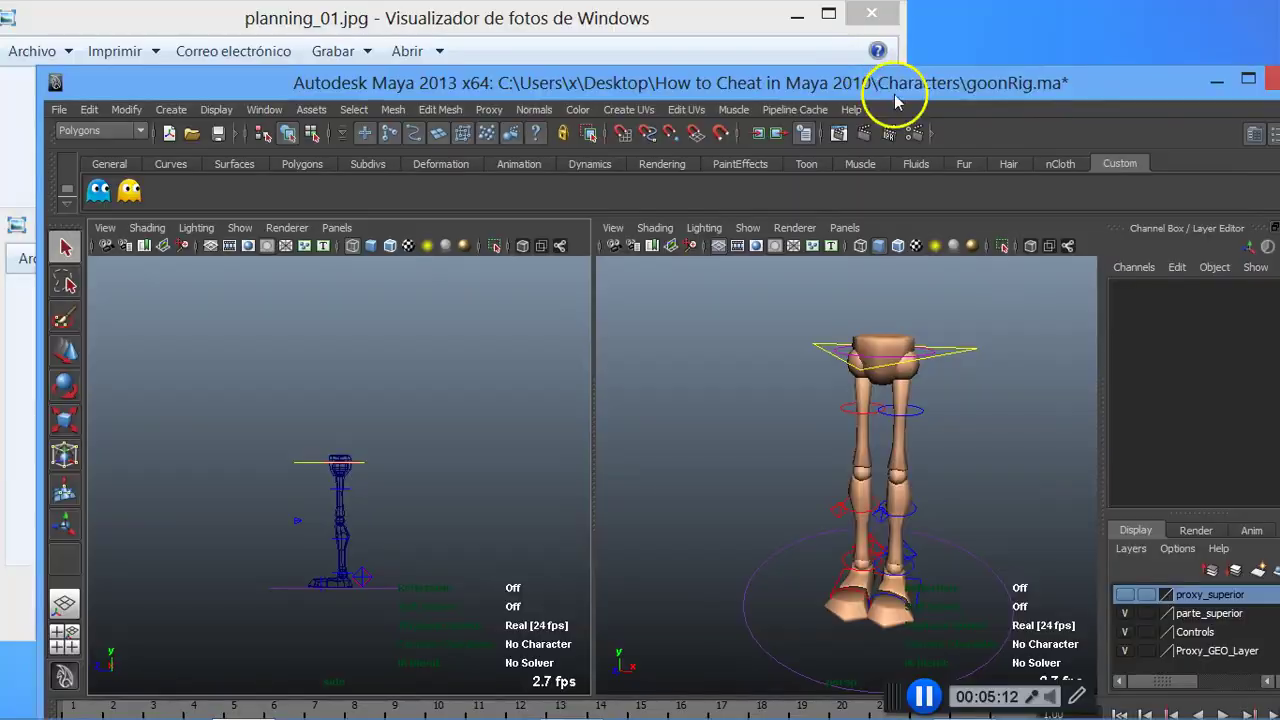
left_click_drag(635, 116, 1039, 76)
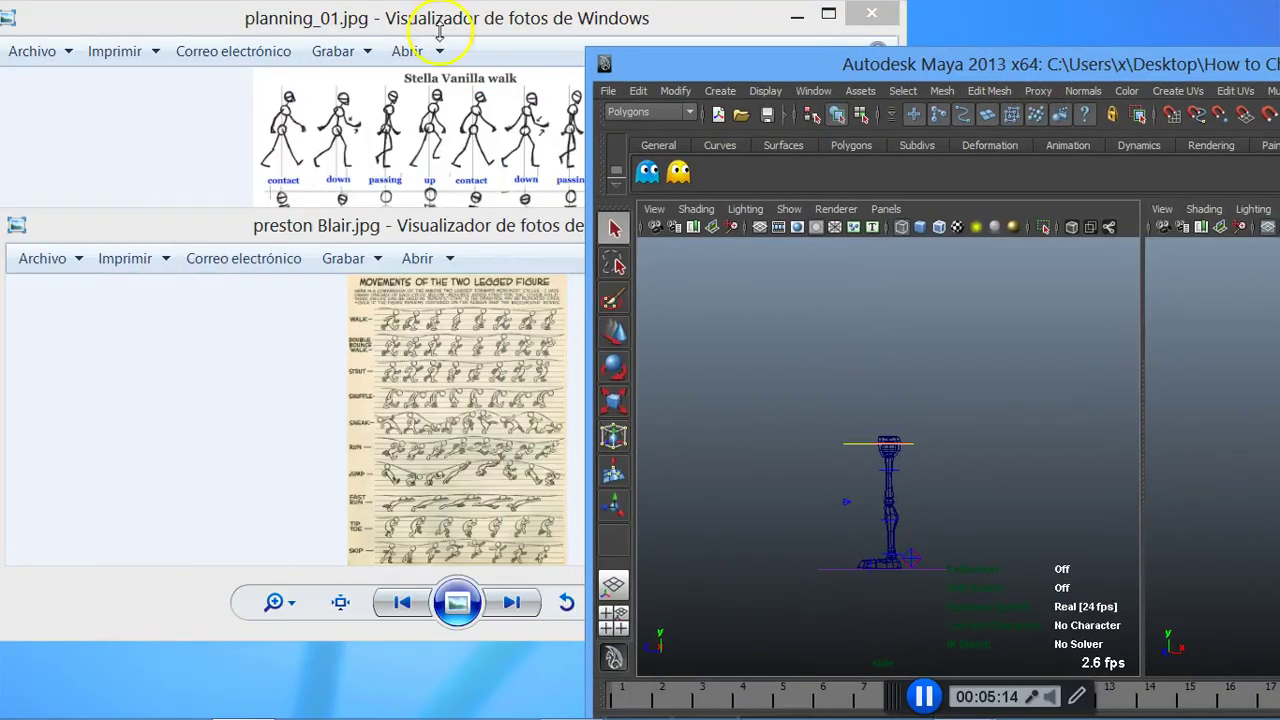
left_click_drag(491, 44, 191, 40)
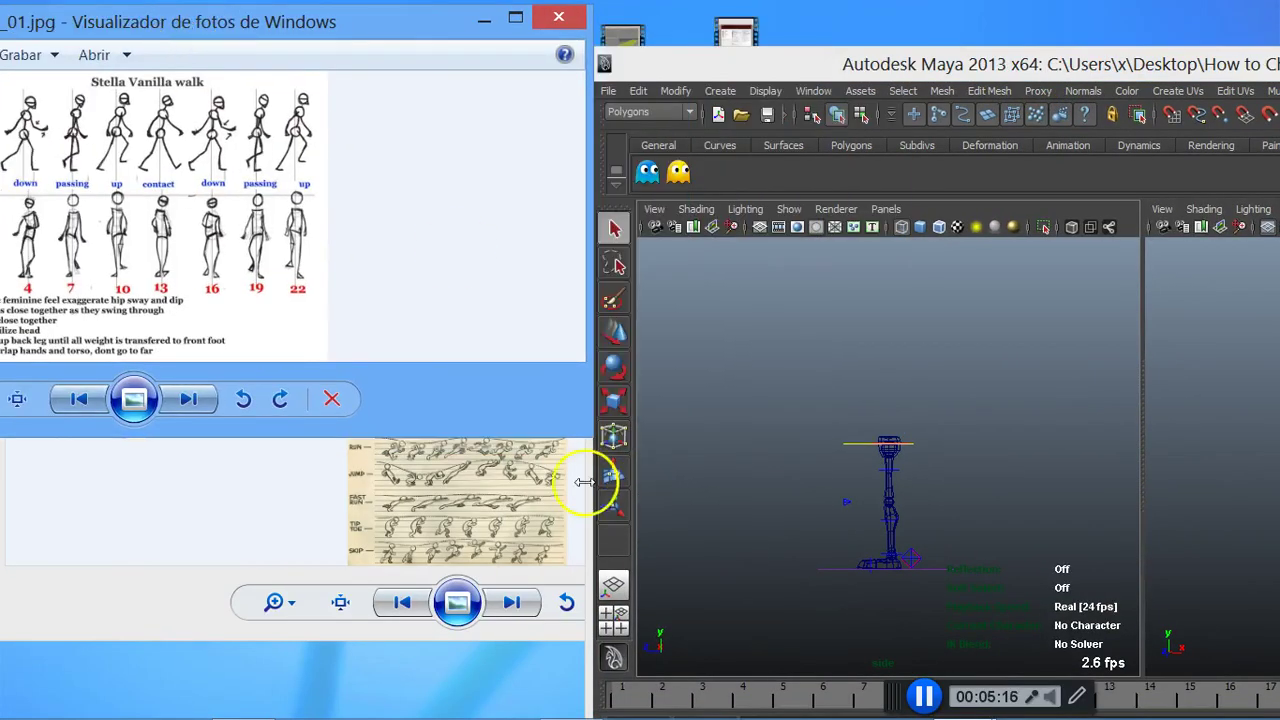
left_click_drag(580, 434, 614, 716)
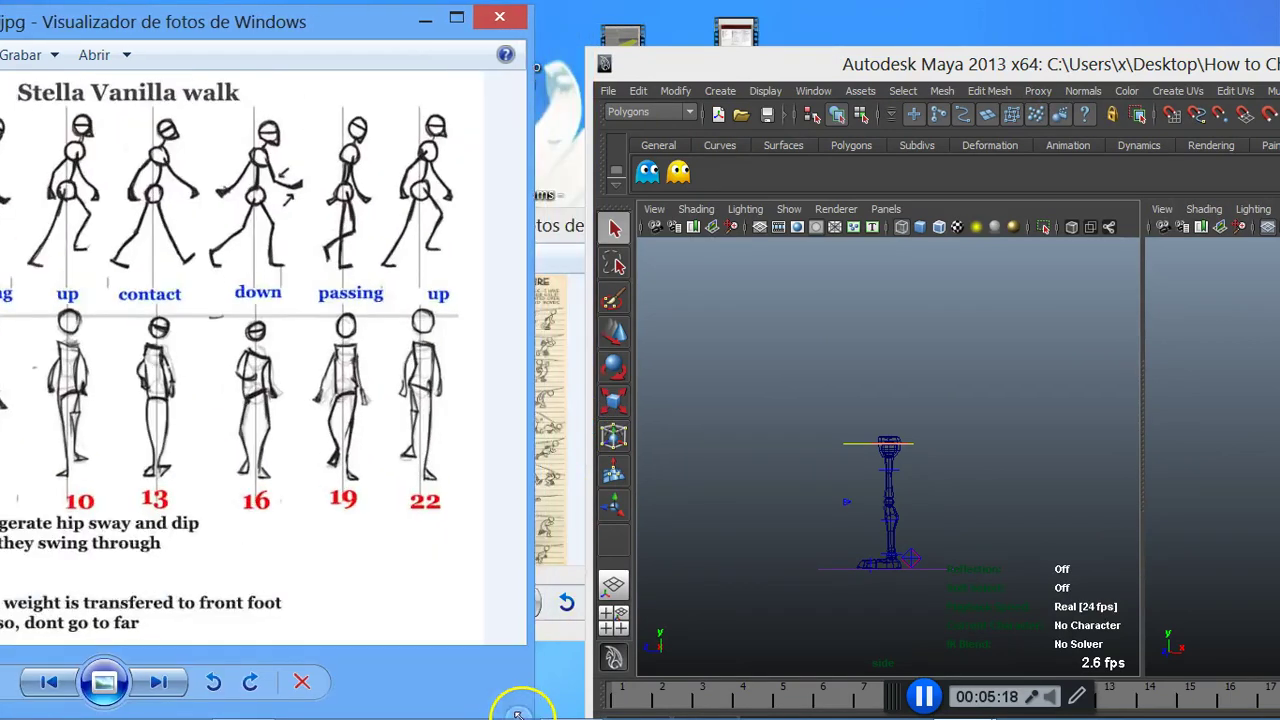
left_click_drag(409, 23, 425, 26)
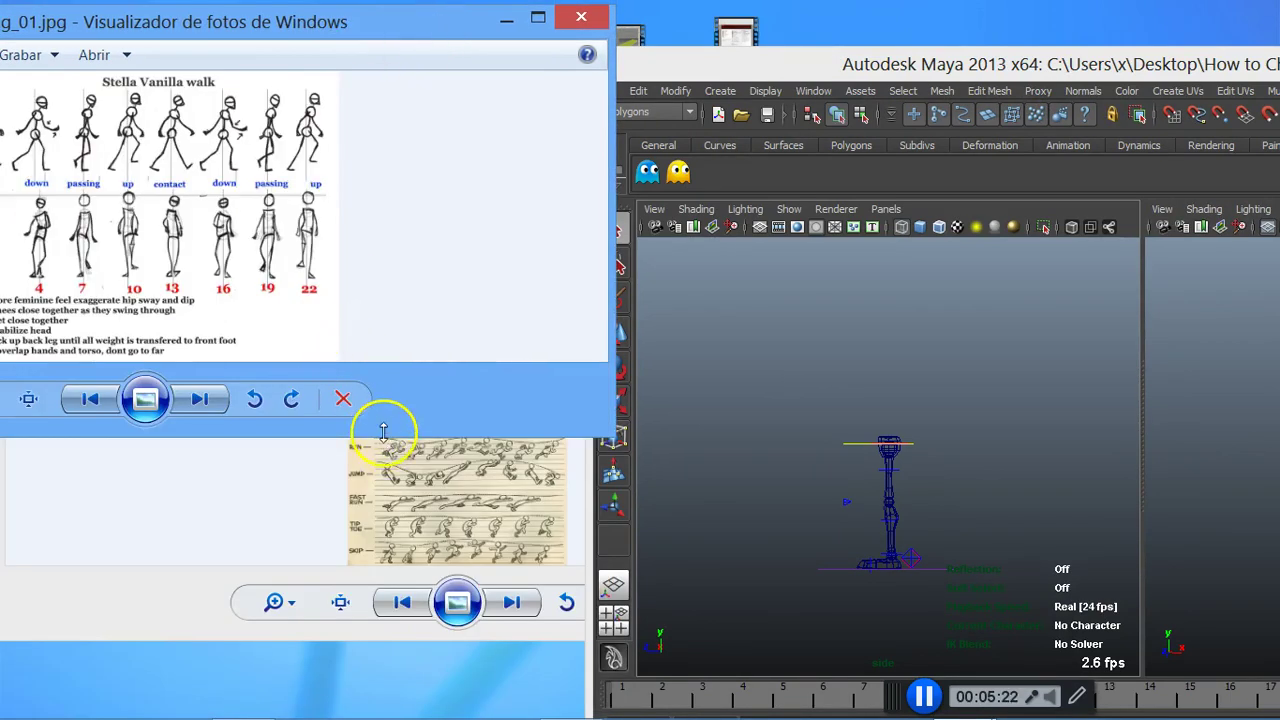
left_click_drag(383, 431, 366, 716)
left_click_drag(247, 22, 340, 58)
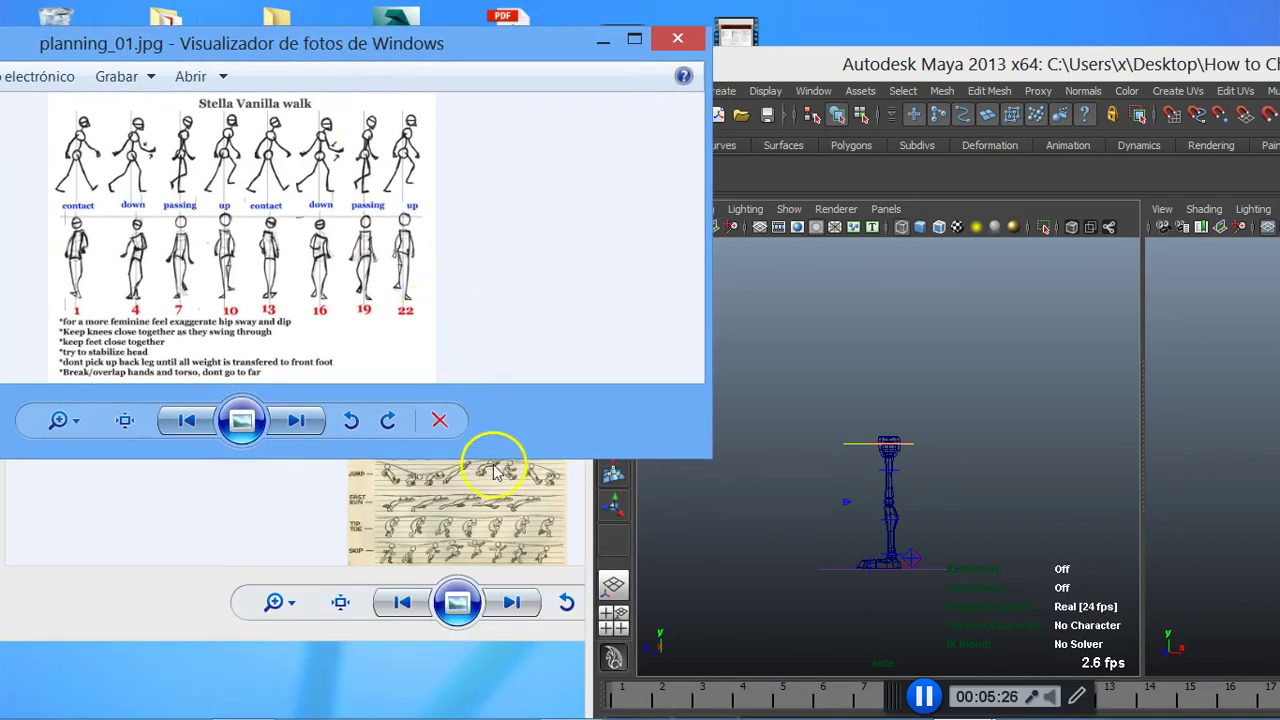
left_click_drag(511, 455, 550, 716)
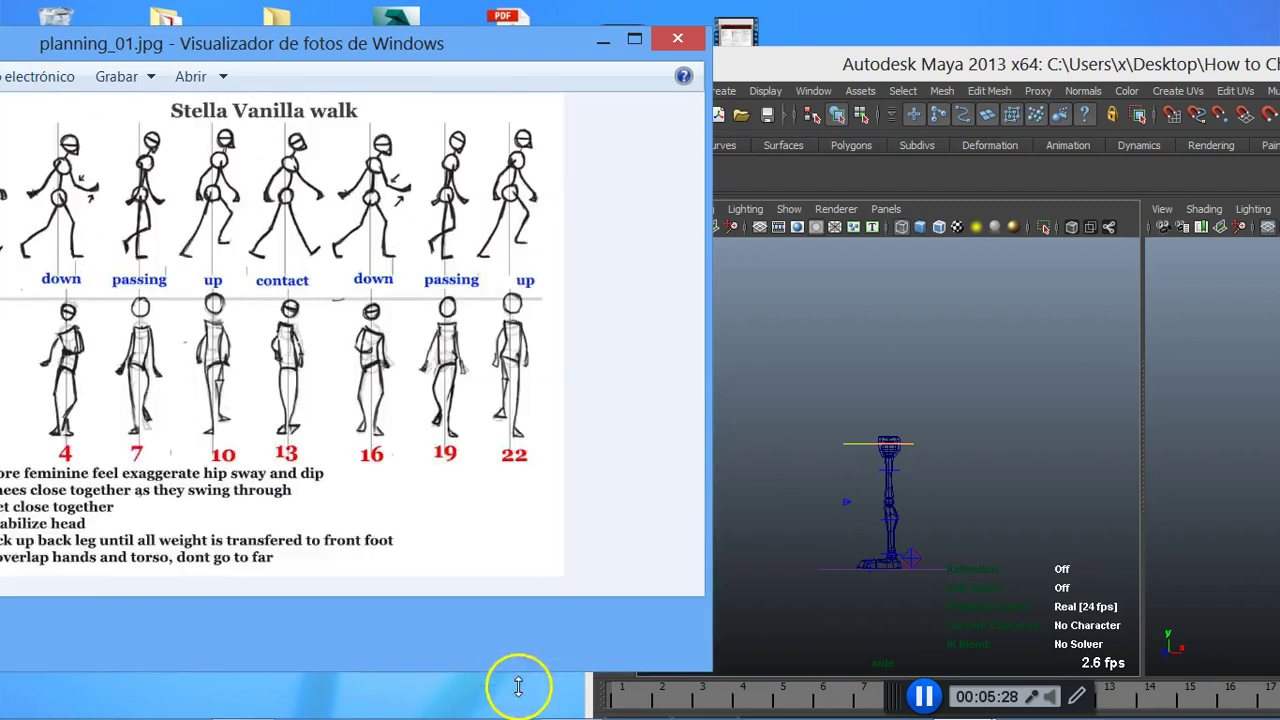
Step: Show the whole planning sheet and place the Maya window beside it
left_click(861, 72)
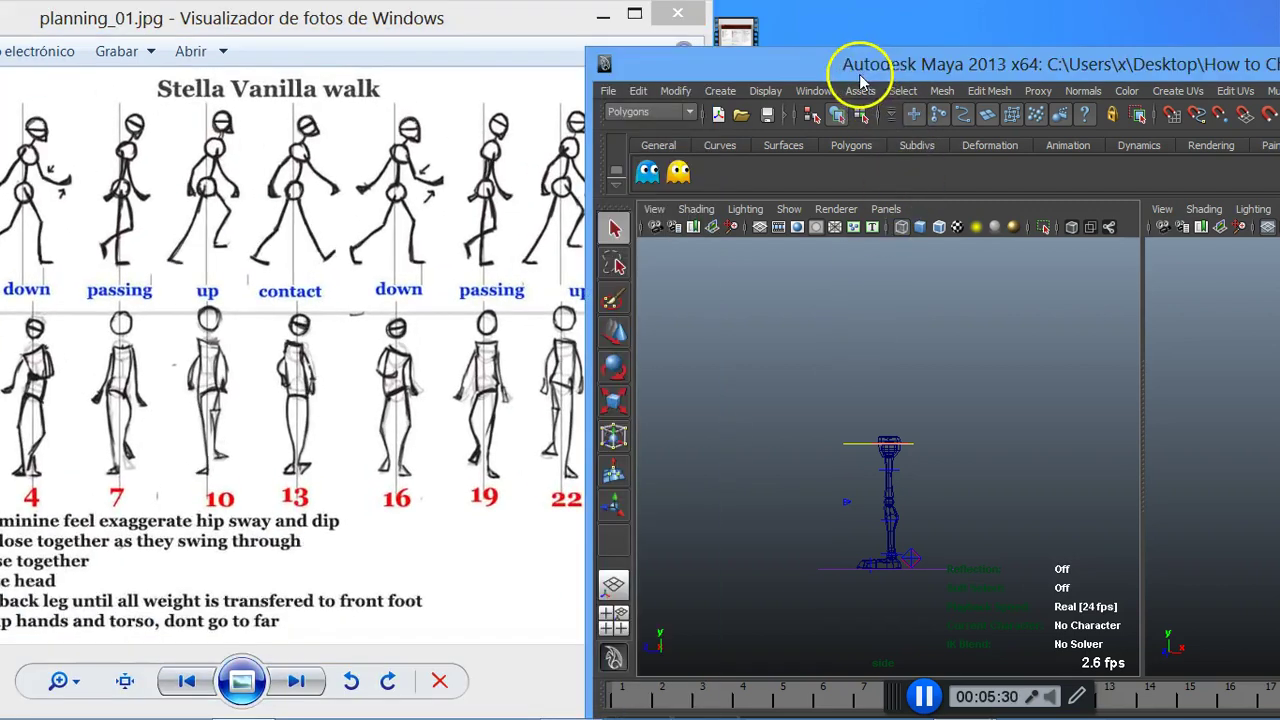
left_click_drag(523, 20, 660, 50)
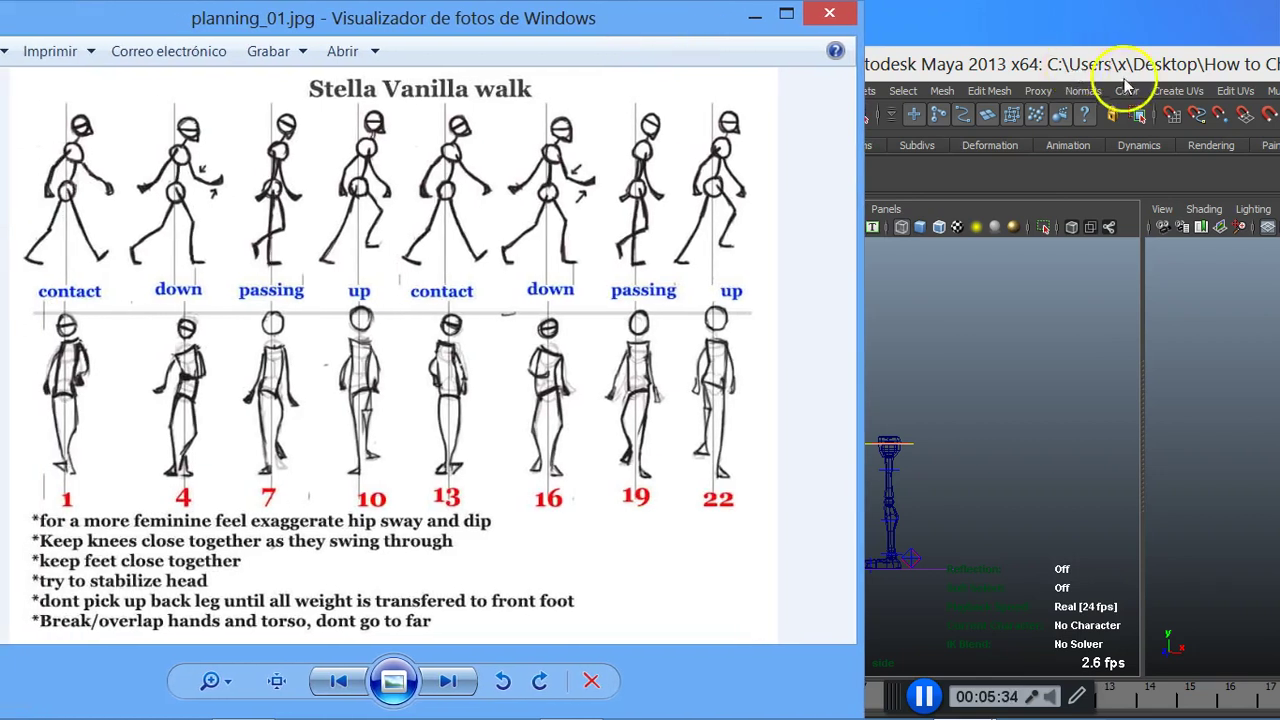
left_click(1070, 52)
left_click_drag(998, 72, 898, 26)
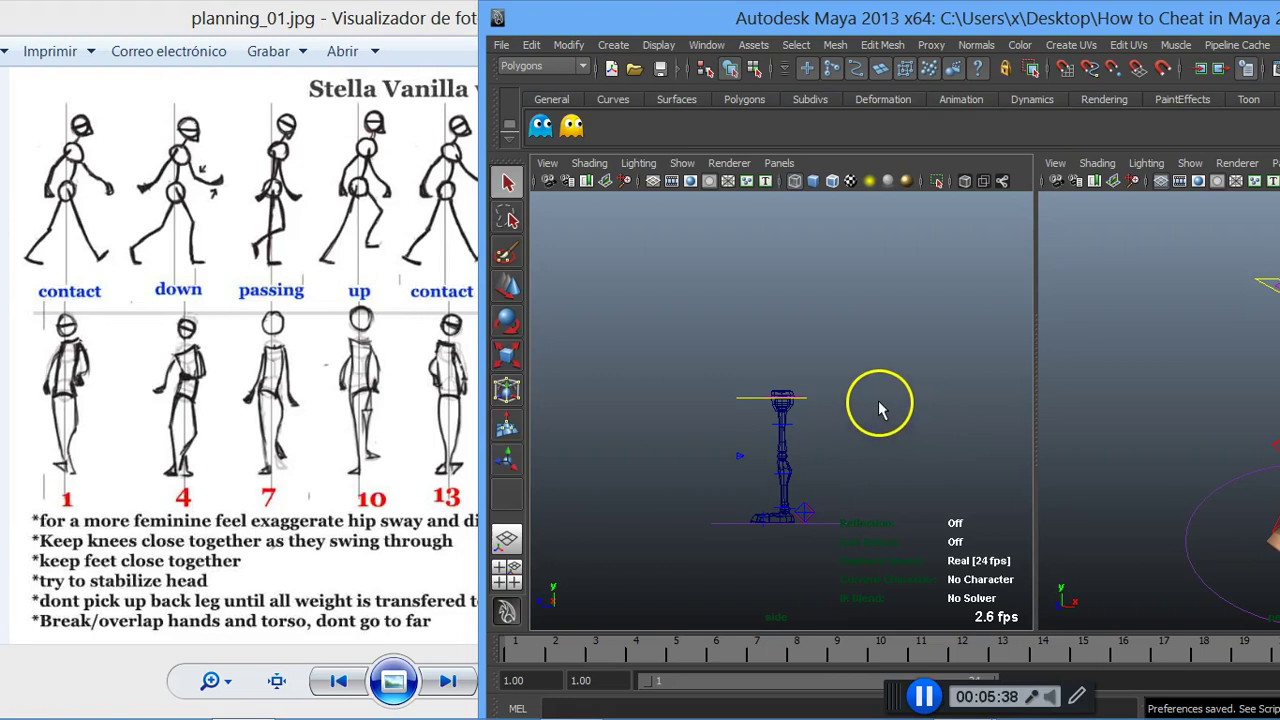
Step: Select the leg rig and set Root_CTRL Rotate Y to 180 so the character faces the other way
scroll(886, 398, "up", 2)
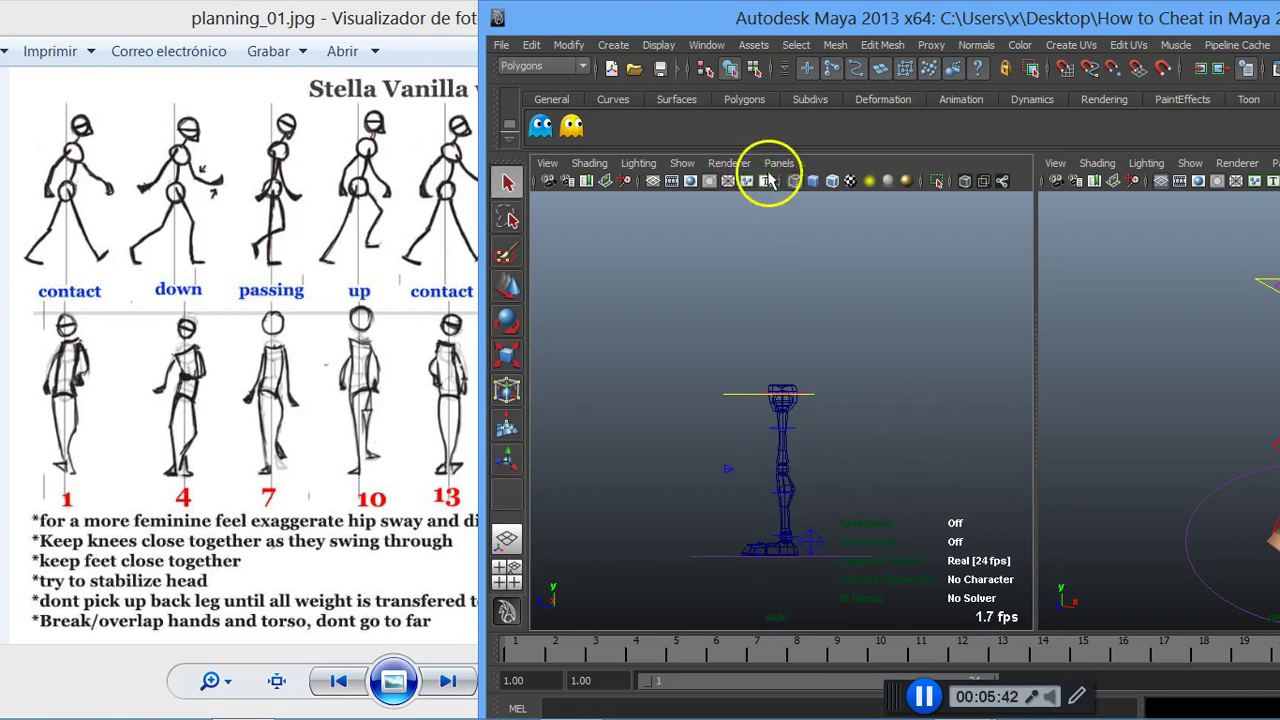
left_click(792, 167)
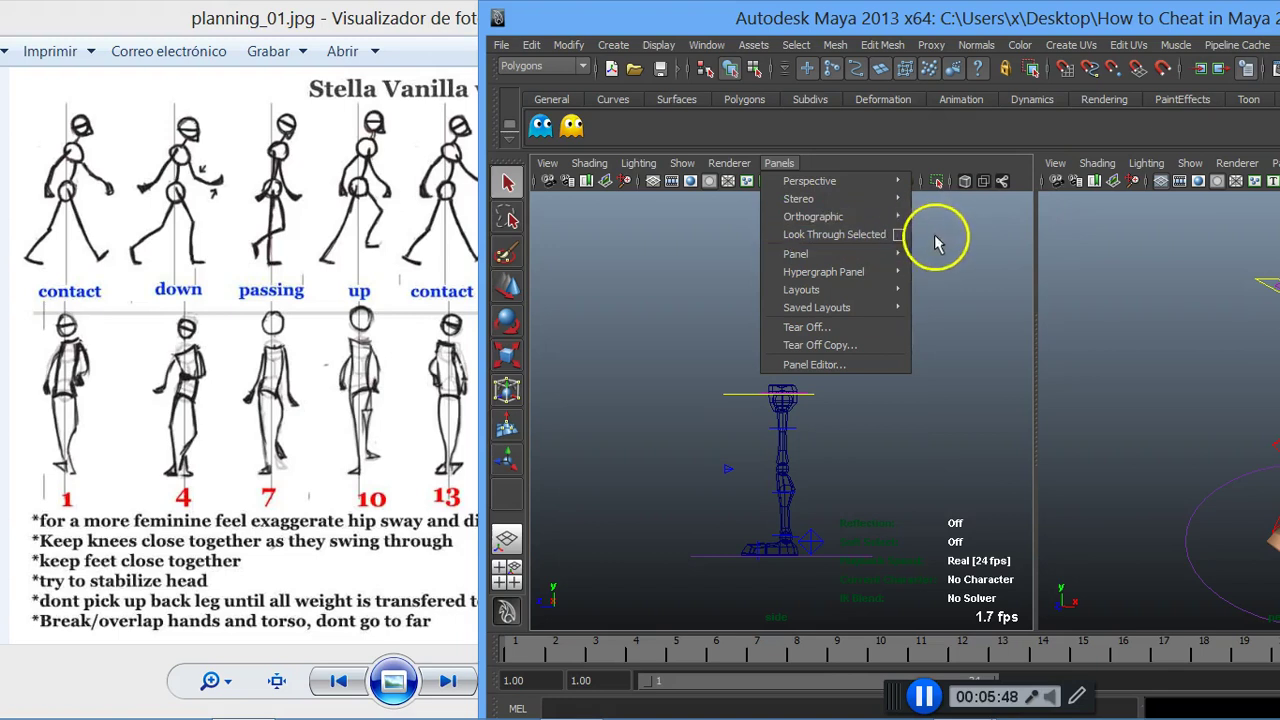
left_click(712, 520)
left_click_drag(712, 520, 706, 604)
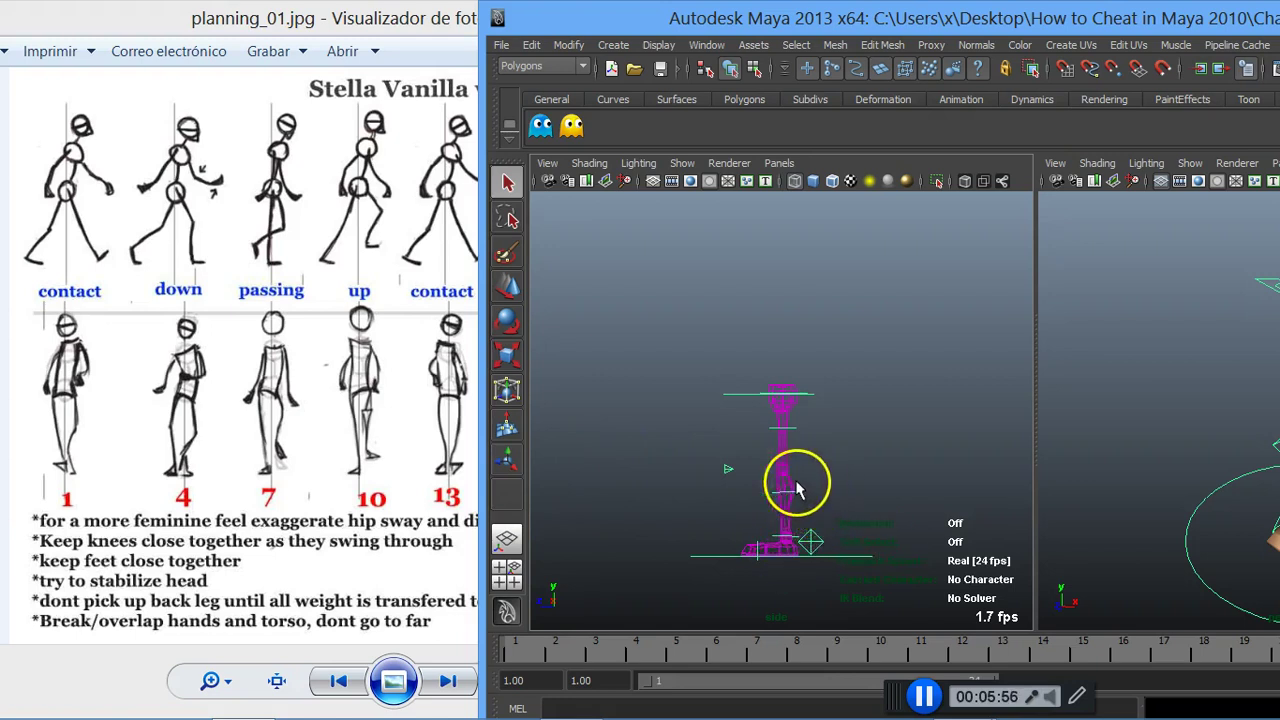
left_click(508, 322)
mouse_move(750, 556)
left_mouse_down()
mouse_move(936, 568)
mouse_move(779, 566)
left_mouse_up()
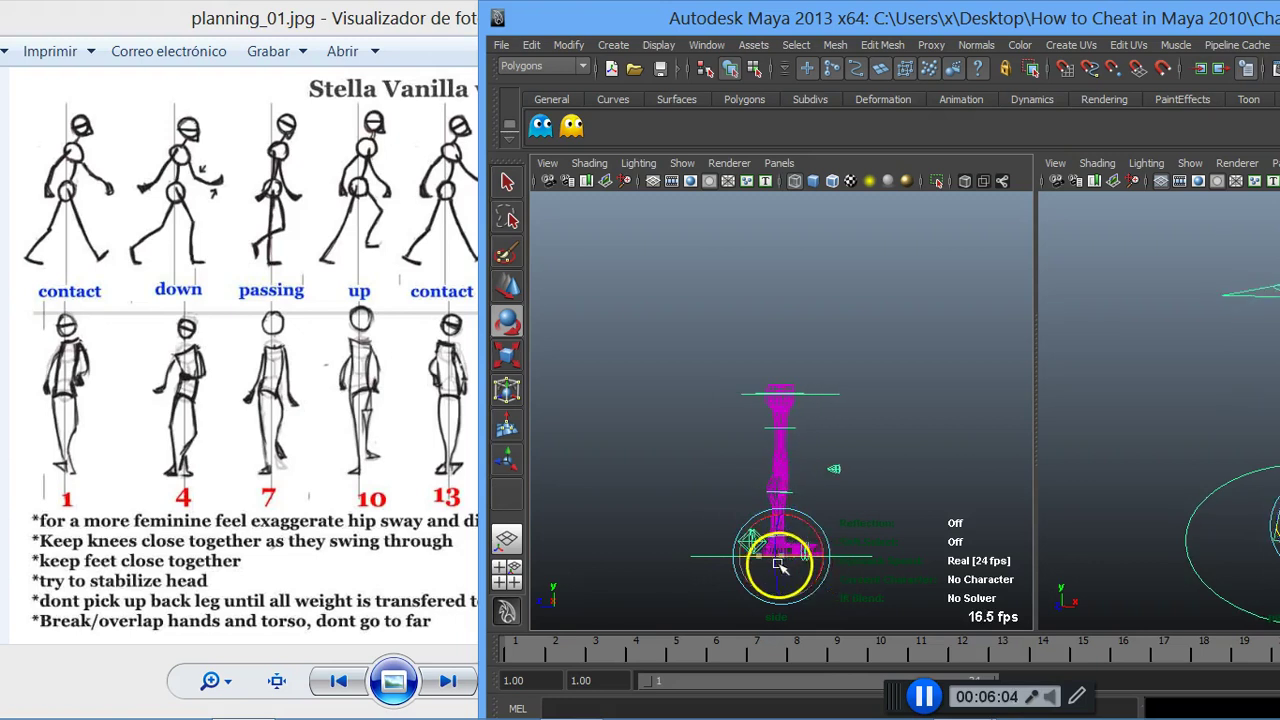
left_click_drag(936, 22, 480, 18)
type("180")
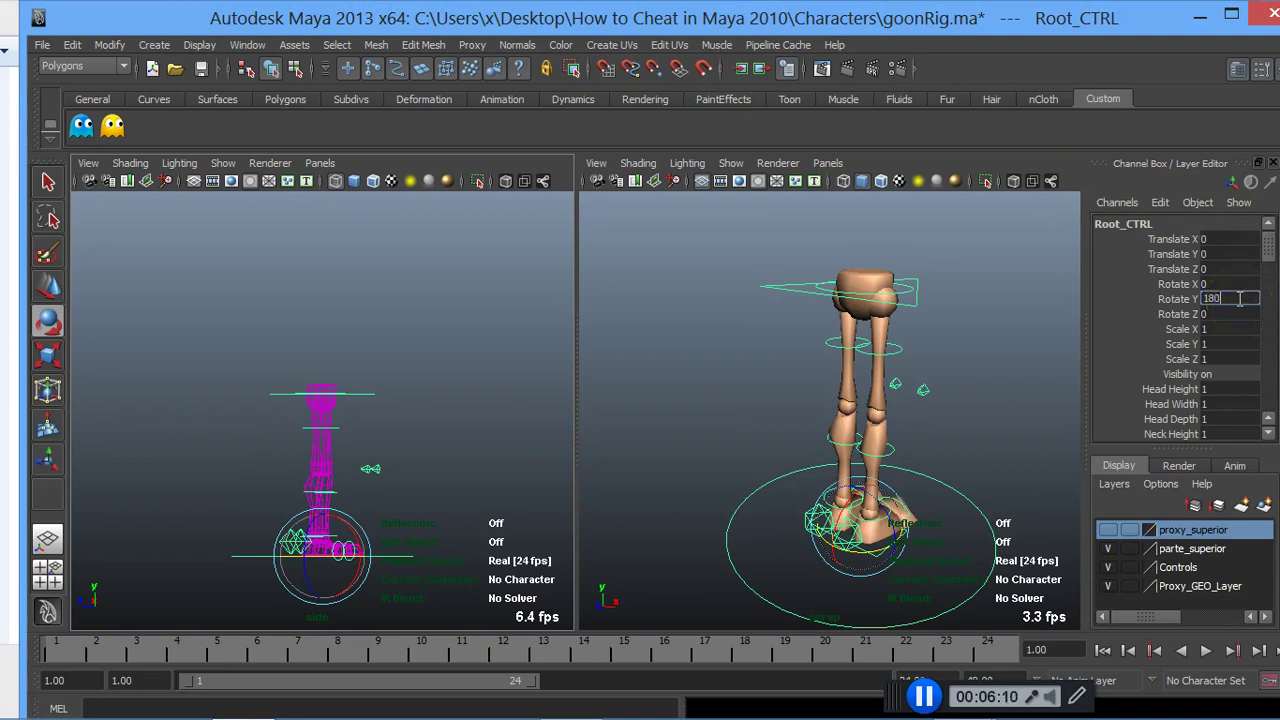
key("Return")
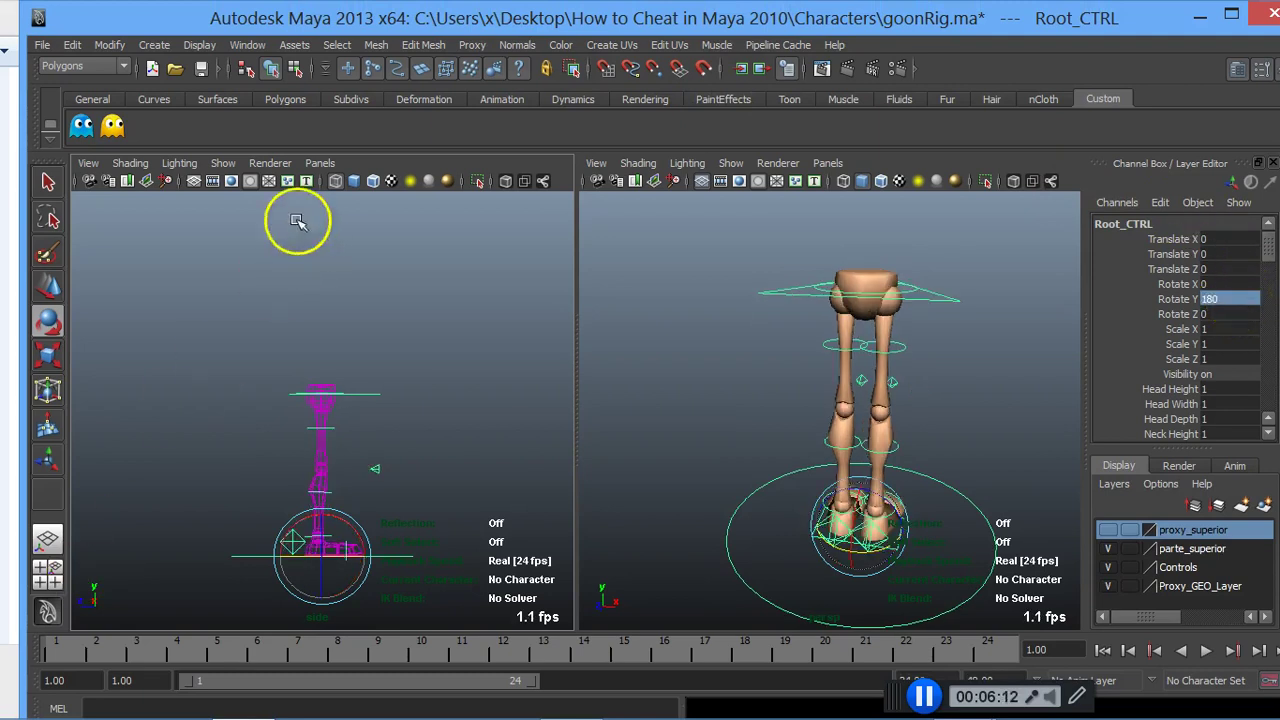
left_click_drag(470, 36, 716, 35)
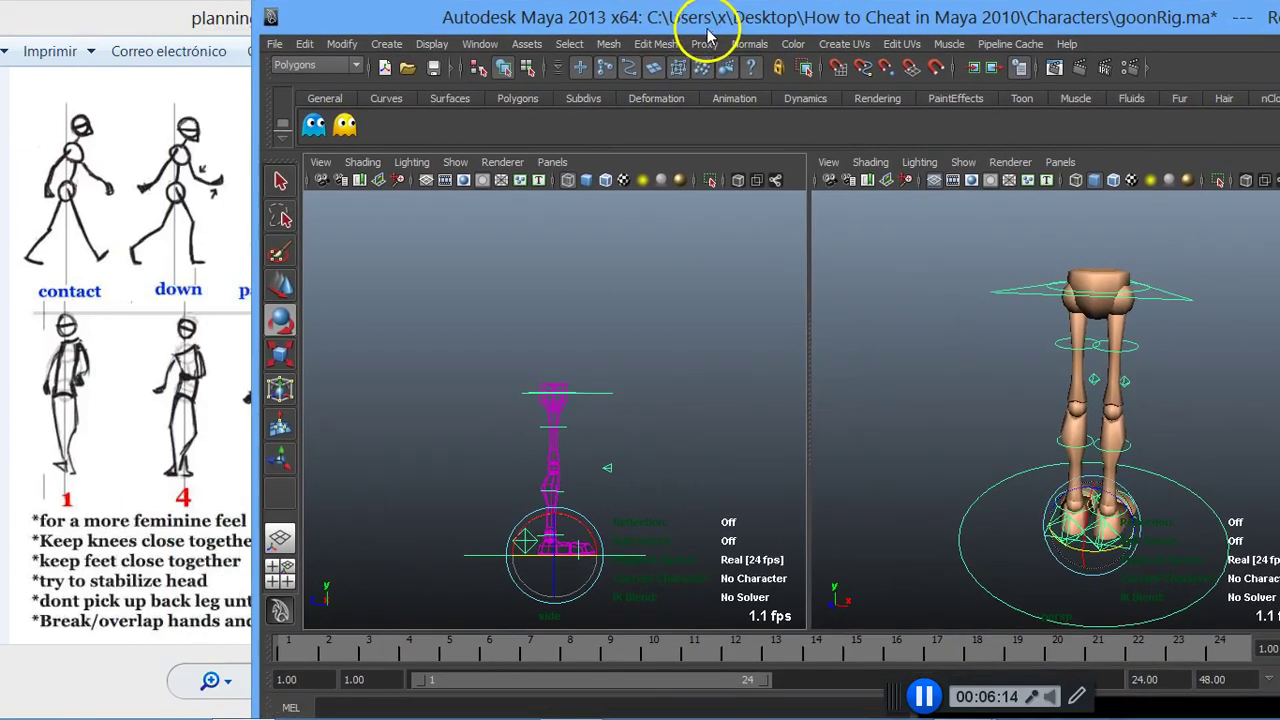
Step: Nudge the root control up slightly and bring the Channel Box and Layer Editor into view
scroll(722, 530, "up", 1)
scroll(722, 520, "up", 1)
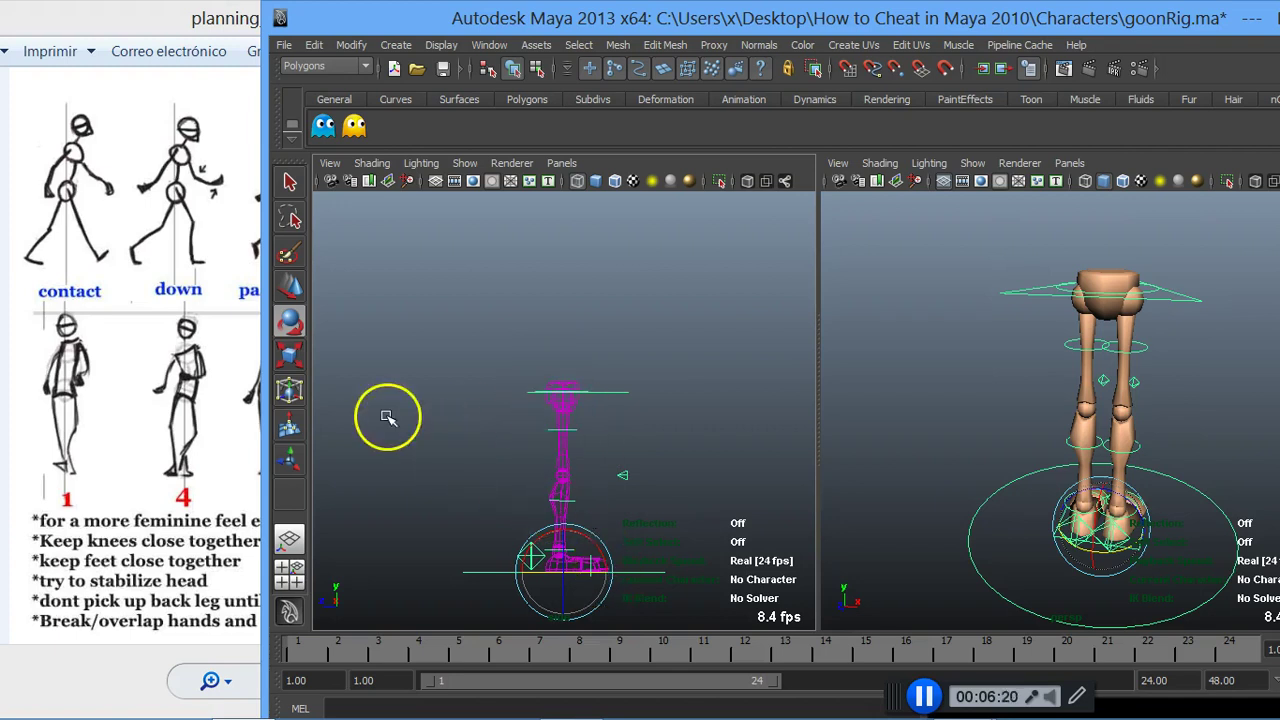
left_click_drag(563, 20, 641, 18)
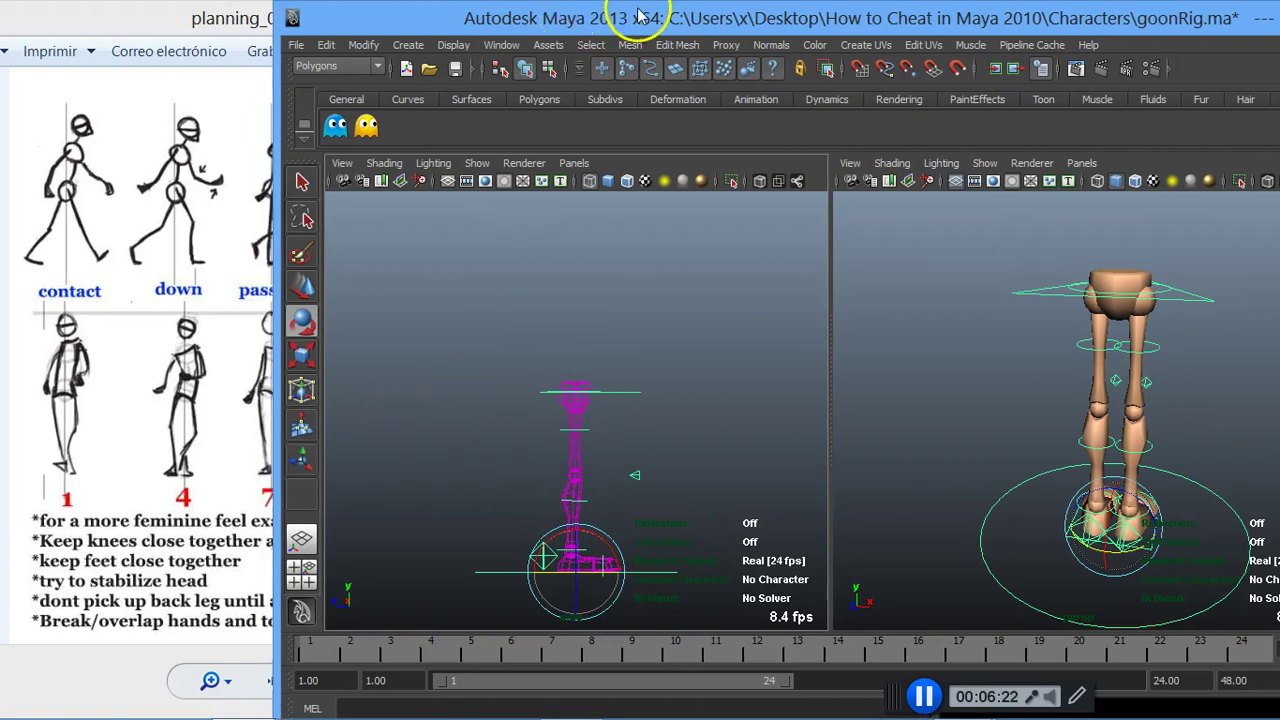
left_click(606, 551)
left_click_drag(597, 549, 613, 467)
left_click(557, 347)
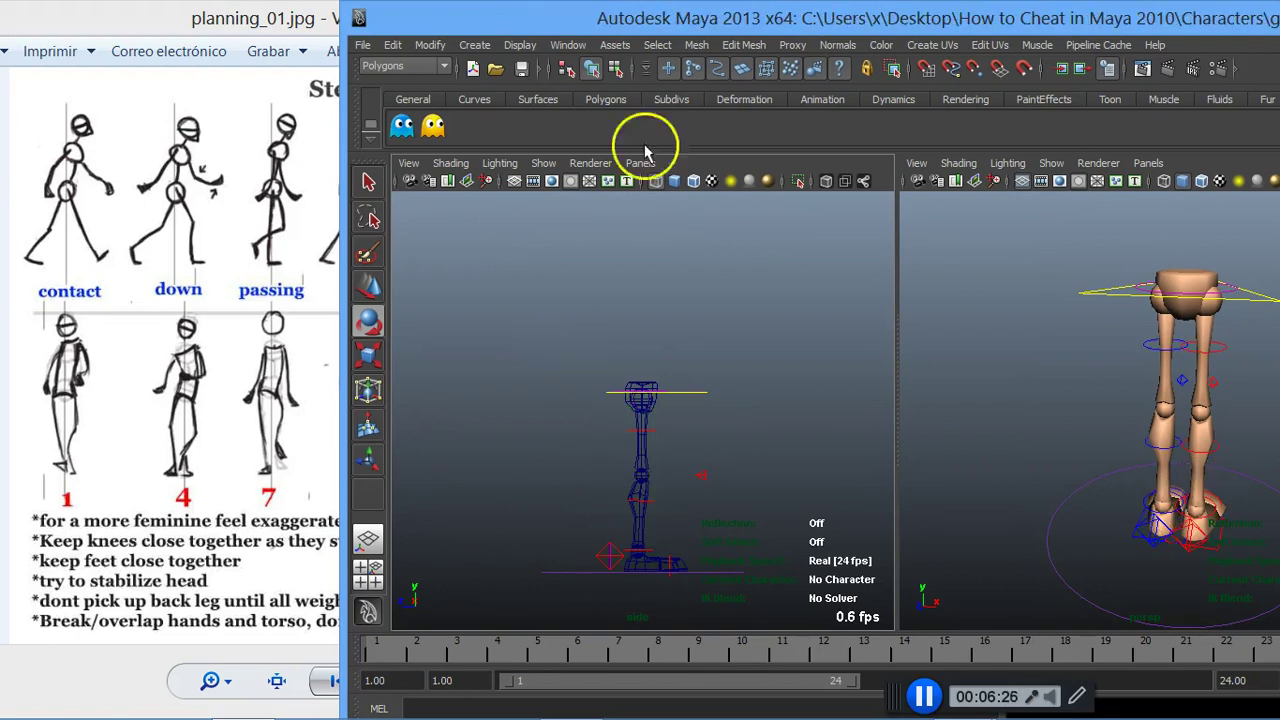
mouse_move(645, 14)
left_mouse_down()
mouse_move(287, 12)
mouse_move(291, 24)
left_mouse_up()
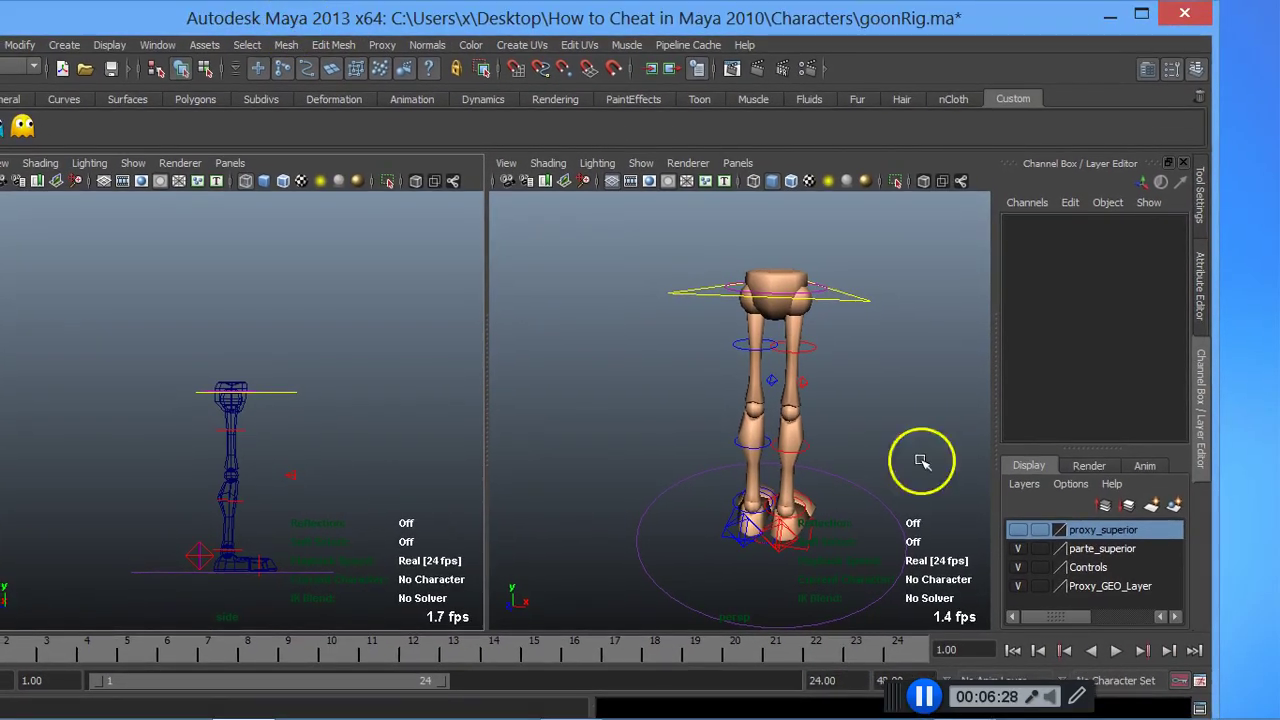
Step: Toggle Proxy_GEO_Layer visibility, test-select the leg meshes, and switch the layer to template
left_click(1022, 587)
left_click(1022, 587)
left_click(1022, 587)
left_click(789, 393)
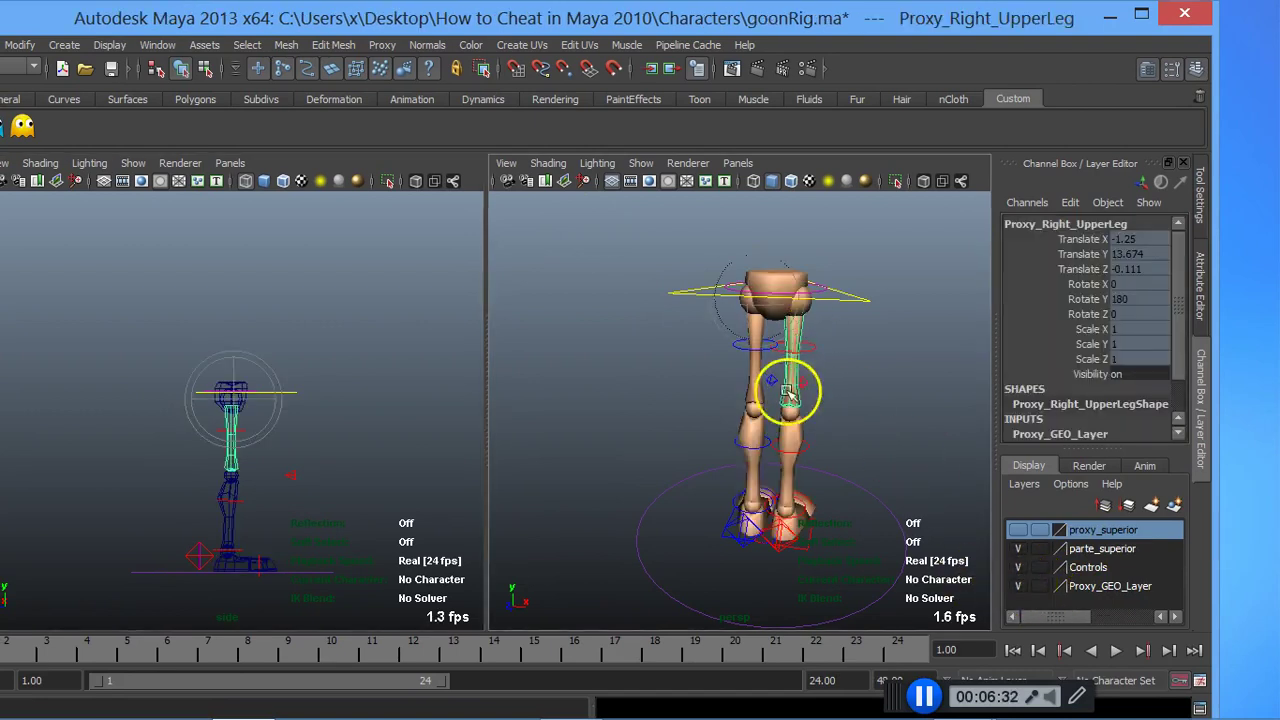
left_click(795, 432)
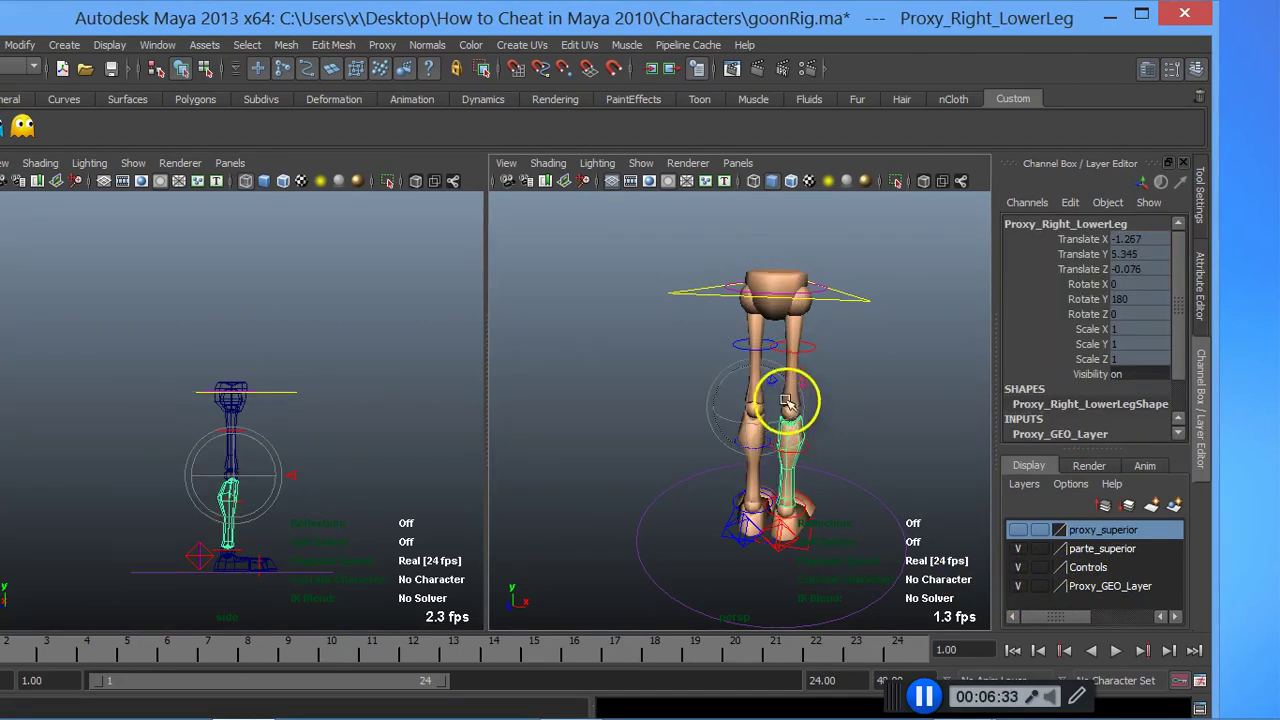
left_click(753, 487)
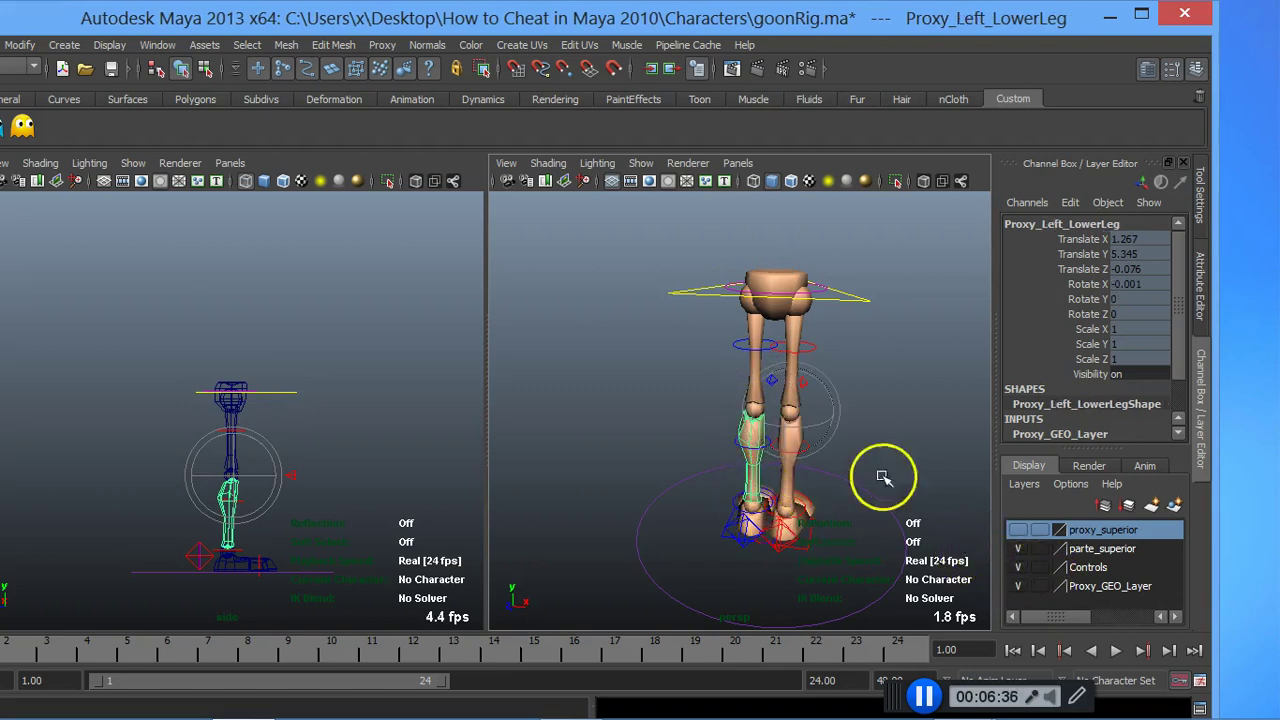
left_click(1040, 586)
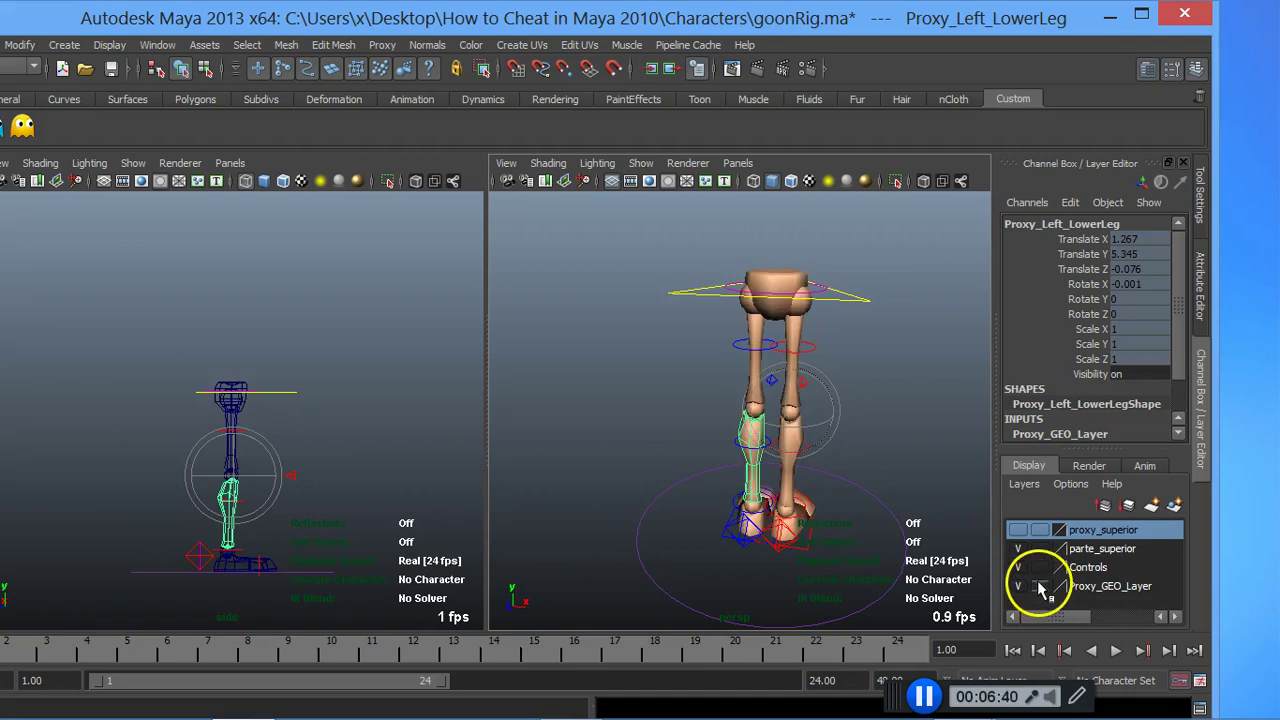
left_click(650, 368)
left_click(1040, 588)
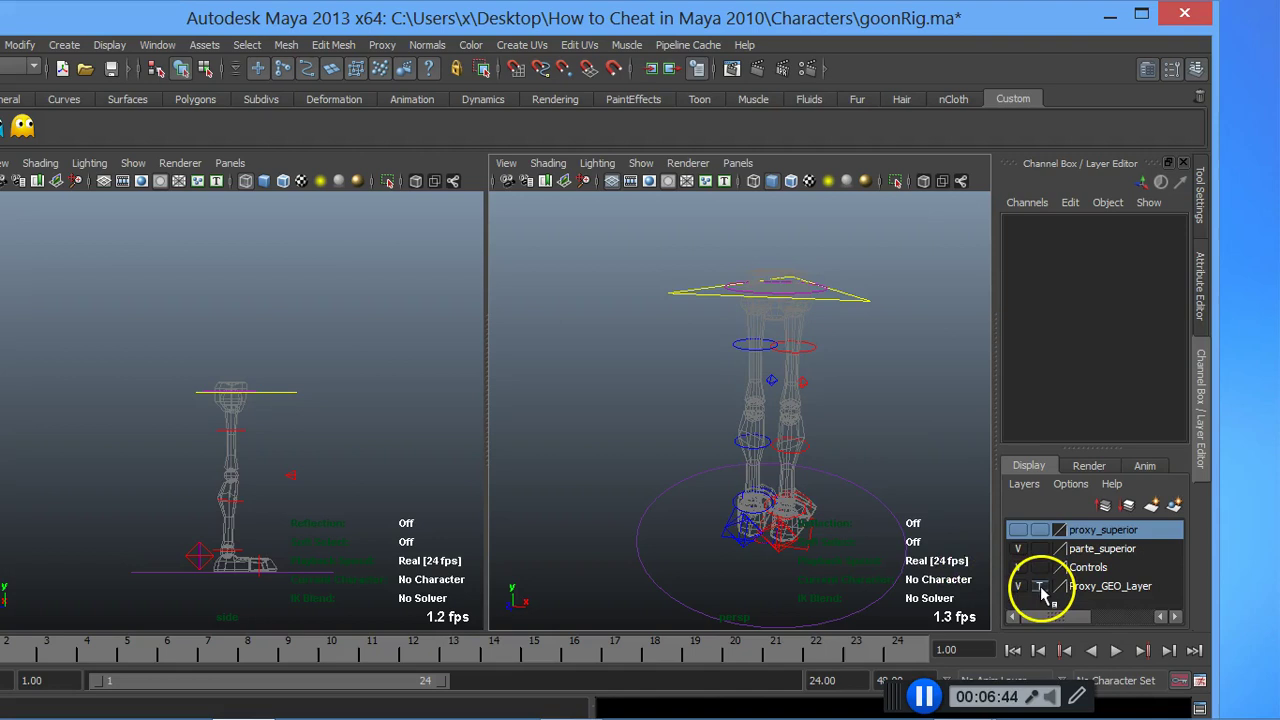
Step: Set Proxy_GEO_Layer to Reference so clicks on the legs pick only rig controls
left_click(1040, 588)
left_click(714, 414)
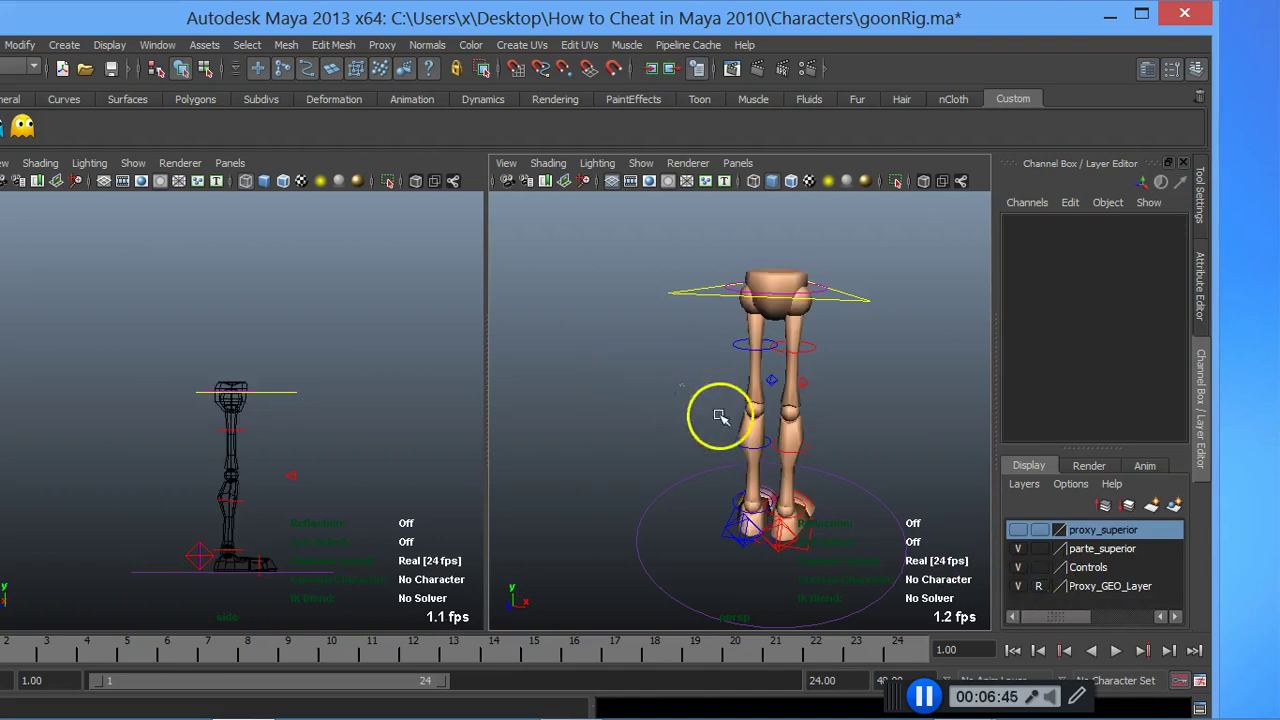
left_click(792, 448)
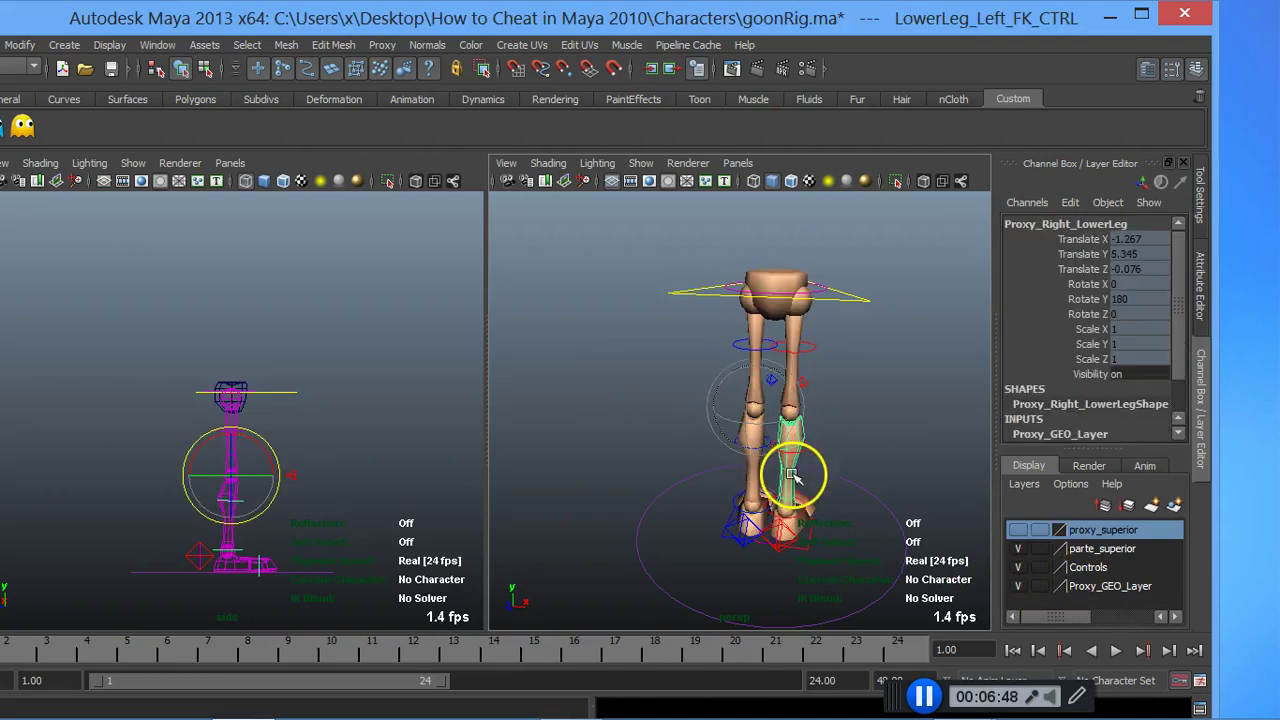
left_click(1030, 587)
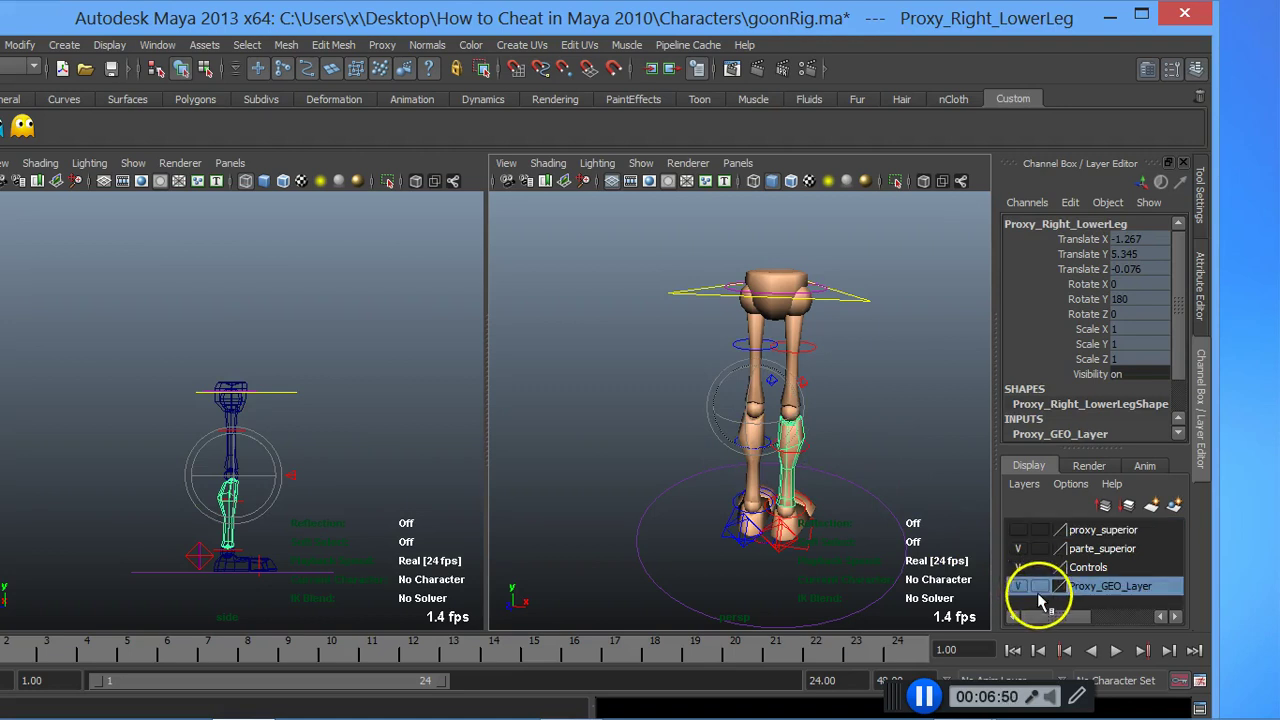
left_click(1040, 587)
left_click(1040, 587)
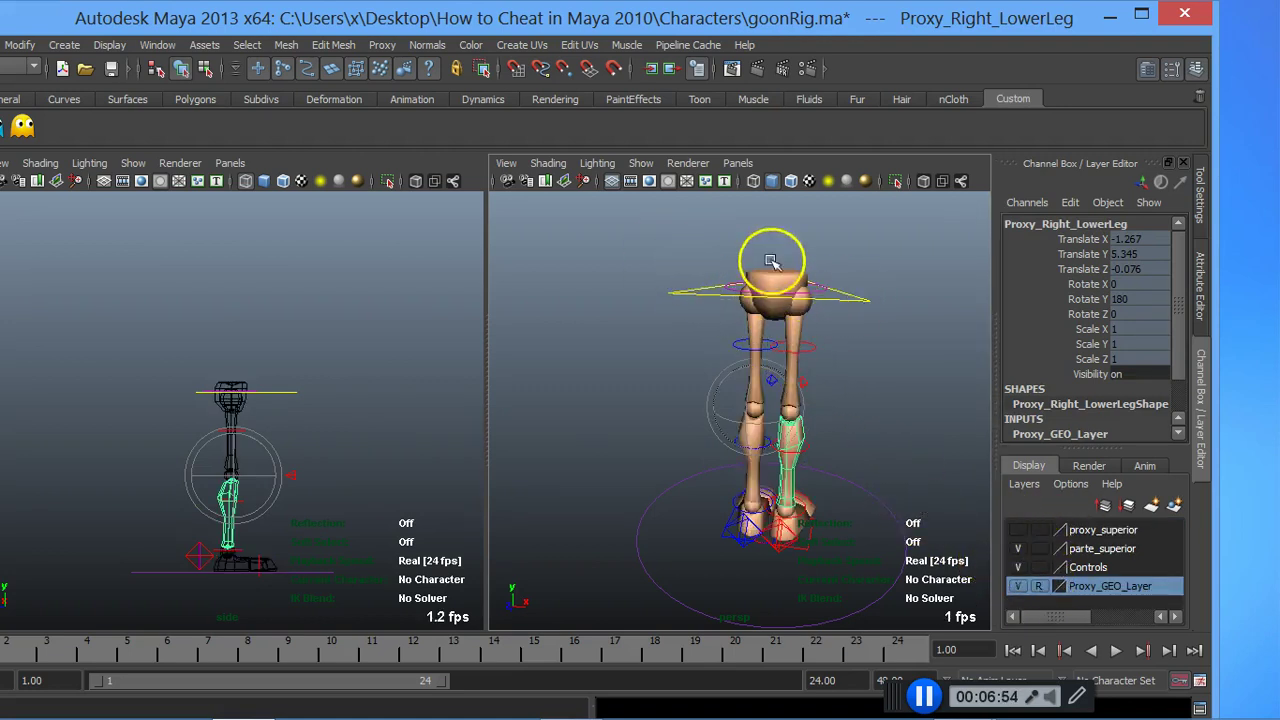
left_click(700, 308)
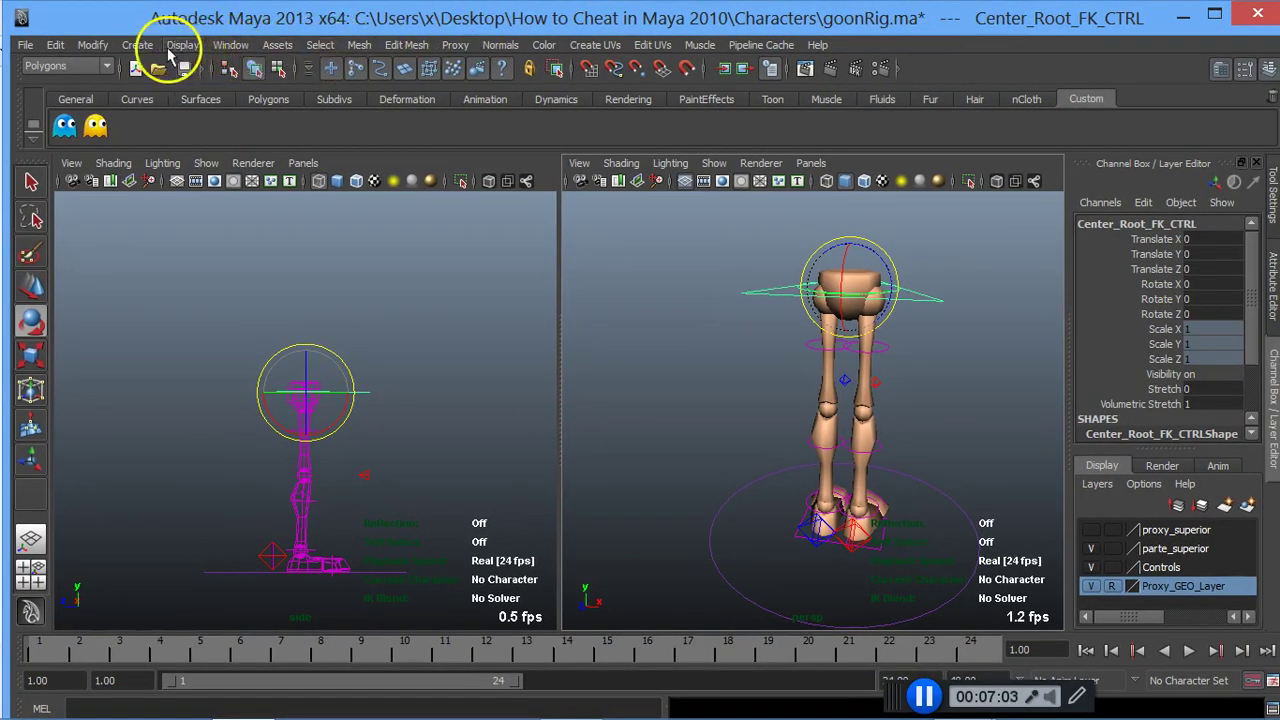
Step: Save the lower-body controls, minus the ground circle, as shelf quick select set Set_Goon_inferior
left_click(148, 45)
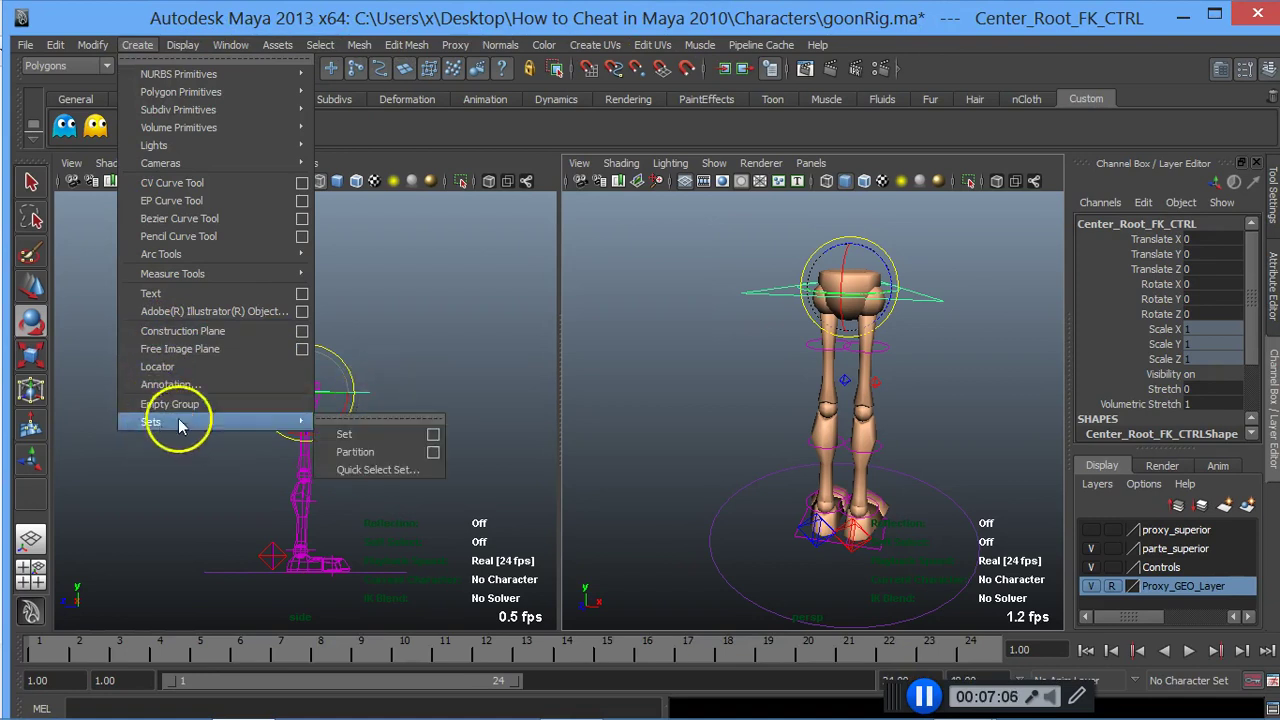
left_click(405, 365)
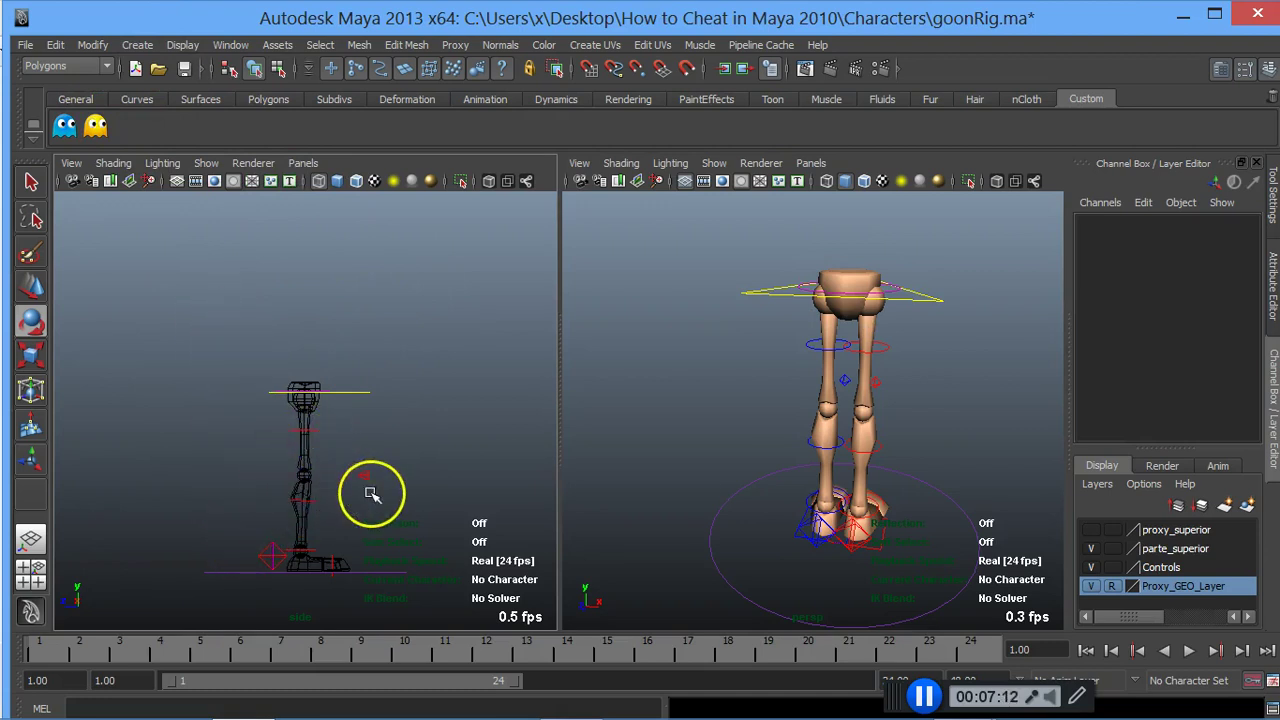
left_click_drag(237, 348, 379, 594)
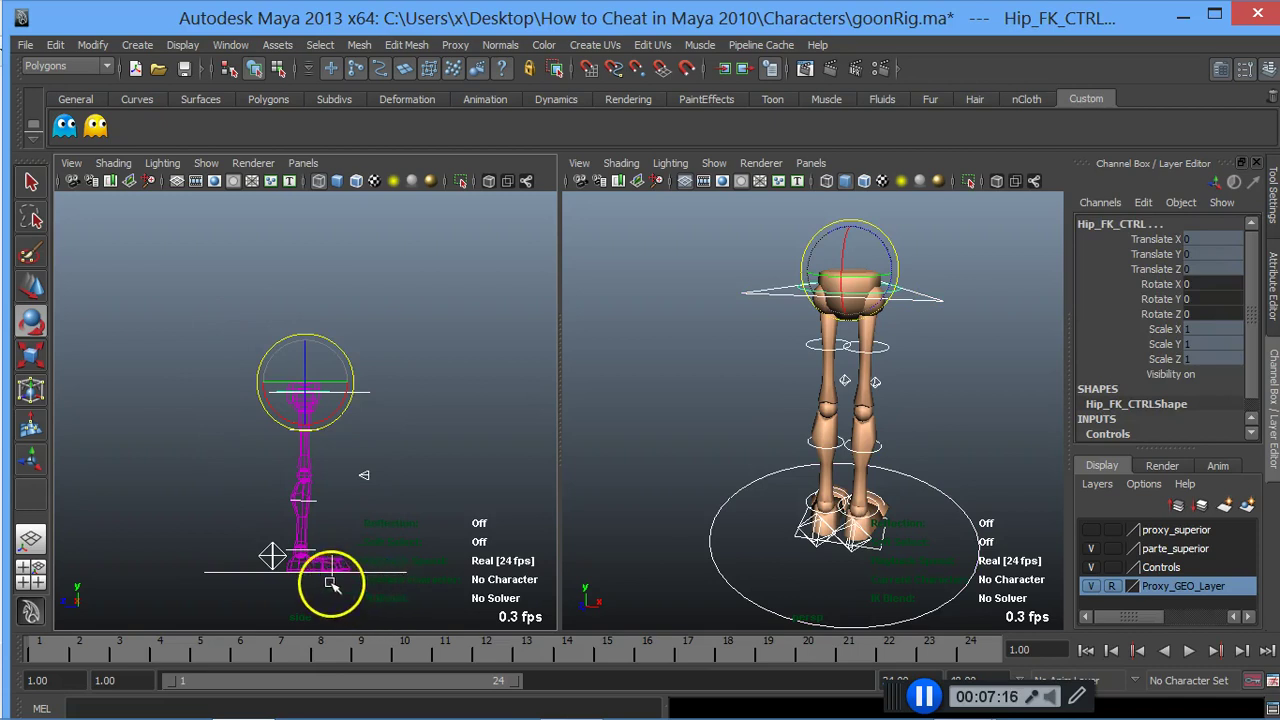
left_click_drag(200, 553, 218, 590, "ctrl")
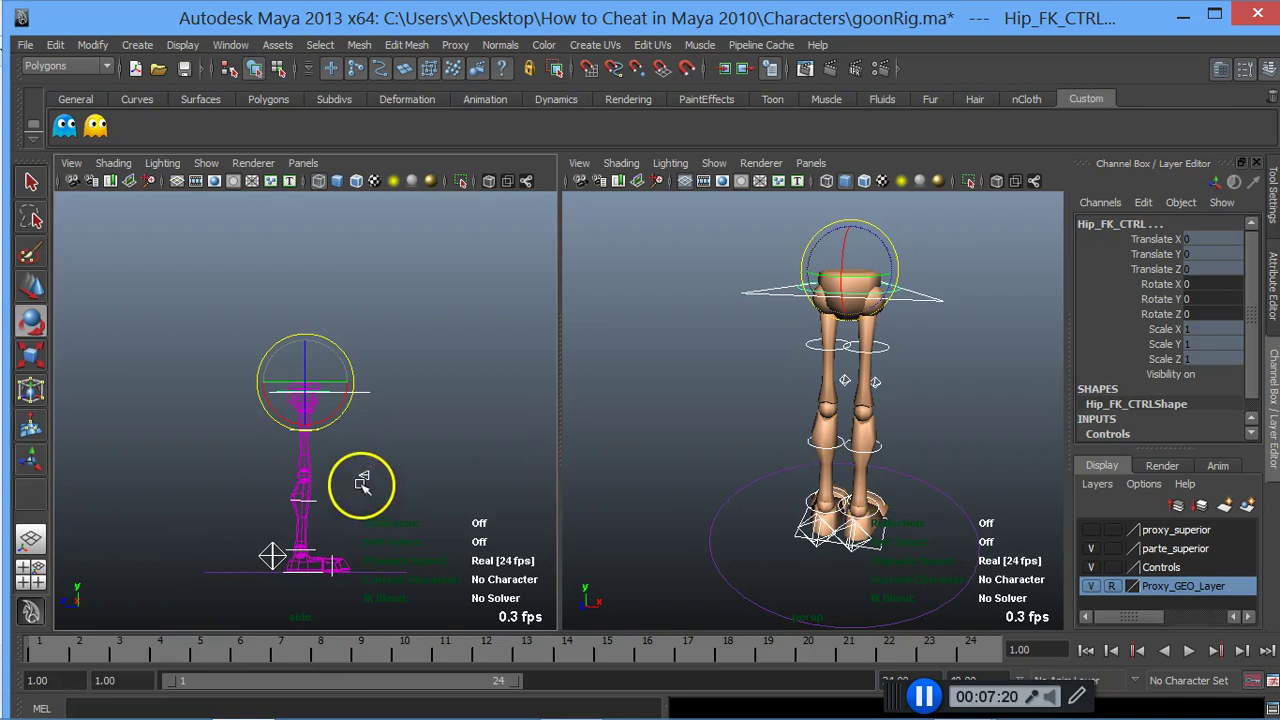
left_click(139, 47)
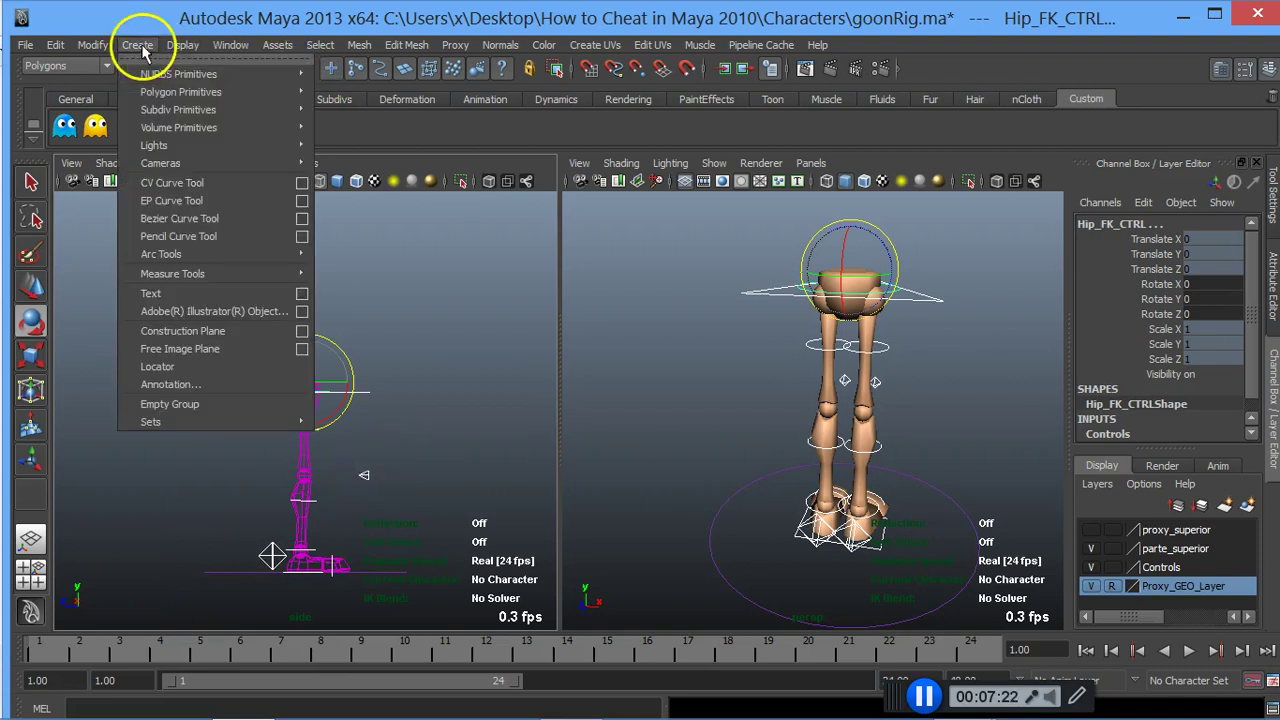
mouse_move(215, 421)
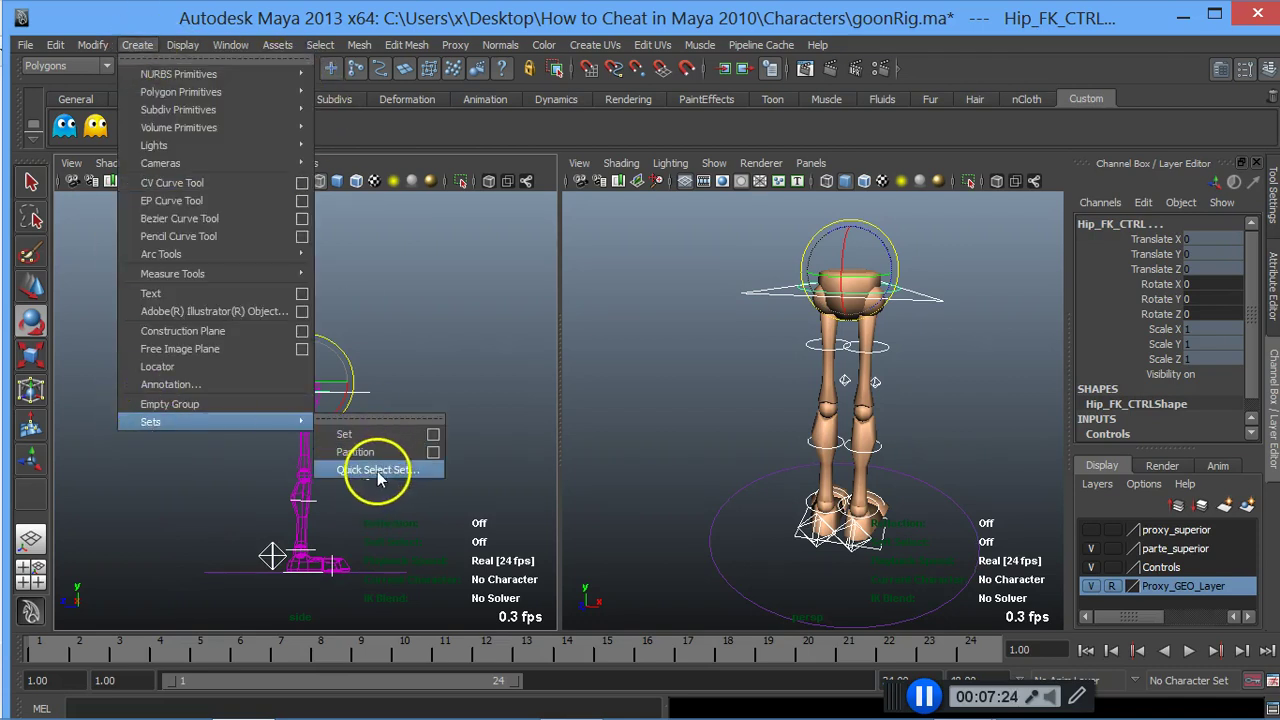
left_click(396, 472)
type("Set_Goon_inferior")
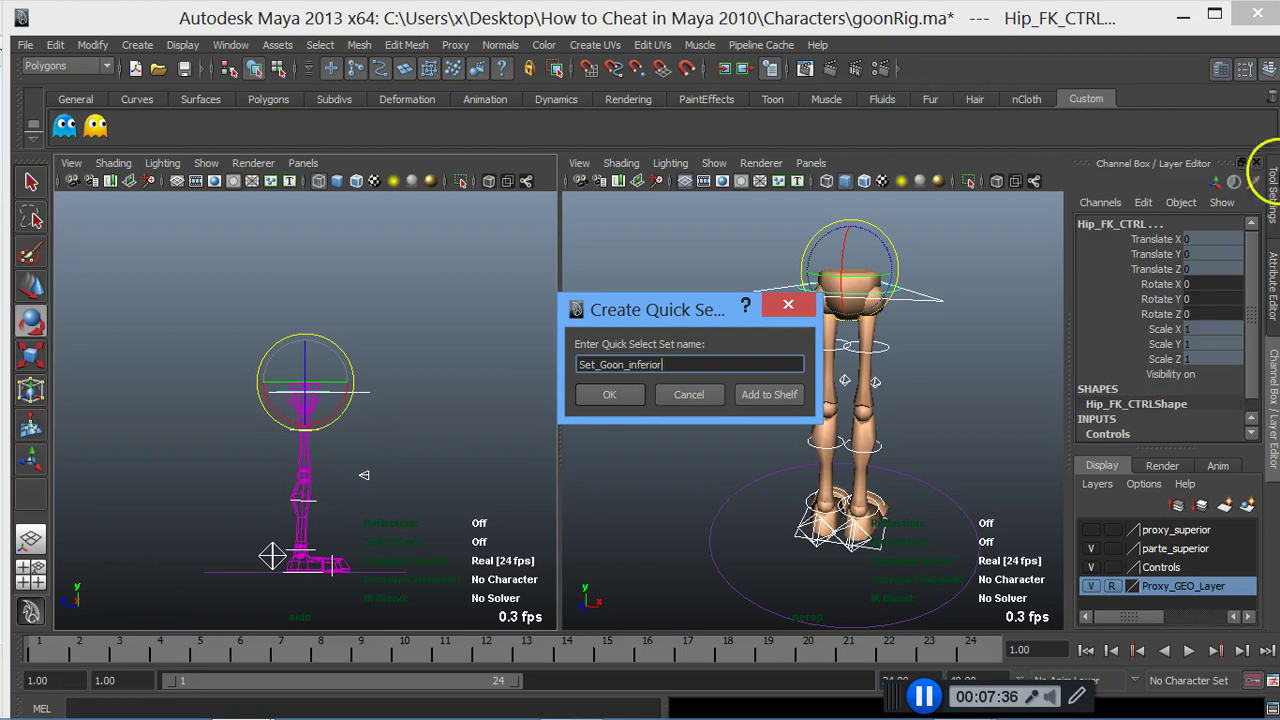
left_click(769, 394)
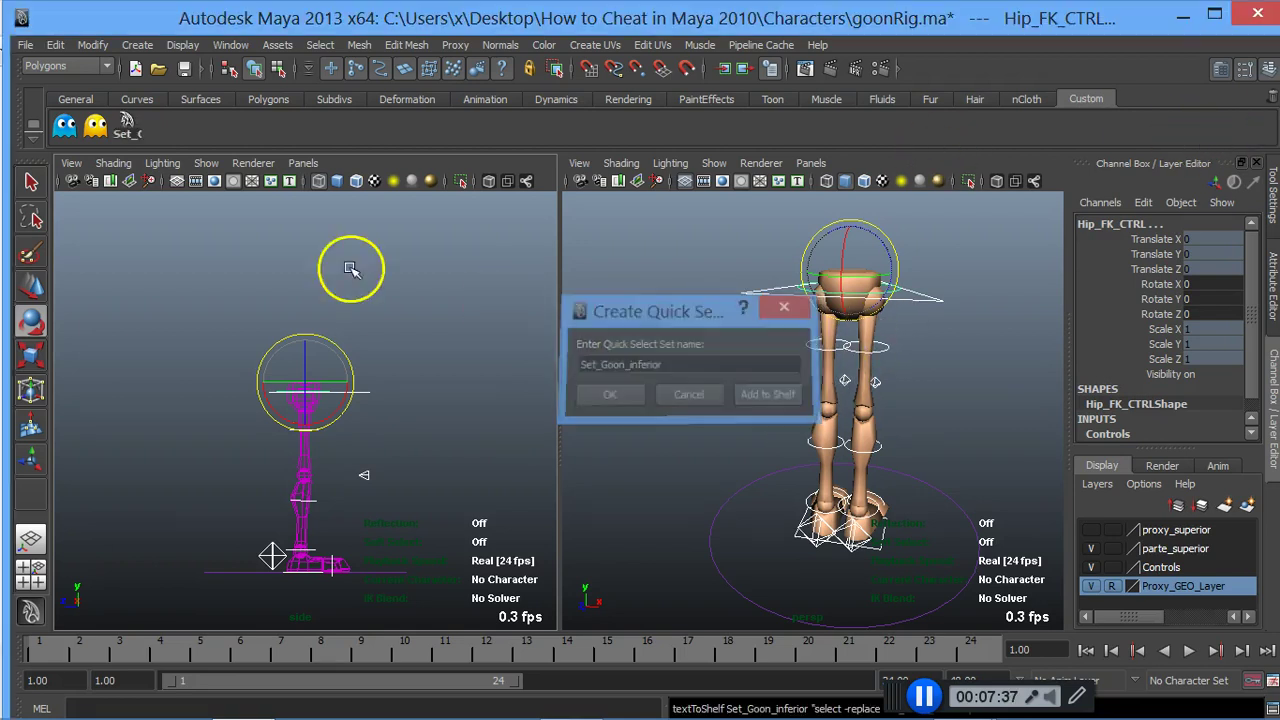
Step: Reselect the lower-body controls from the saved set and key them at frame 1
left_click(85, 218)
left_click(127, 125)
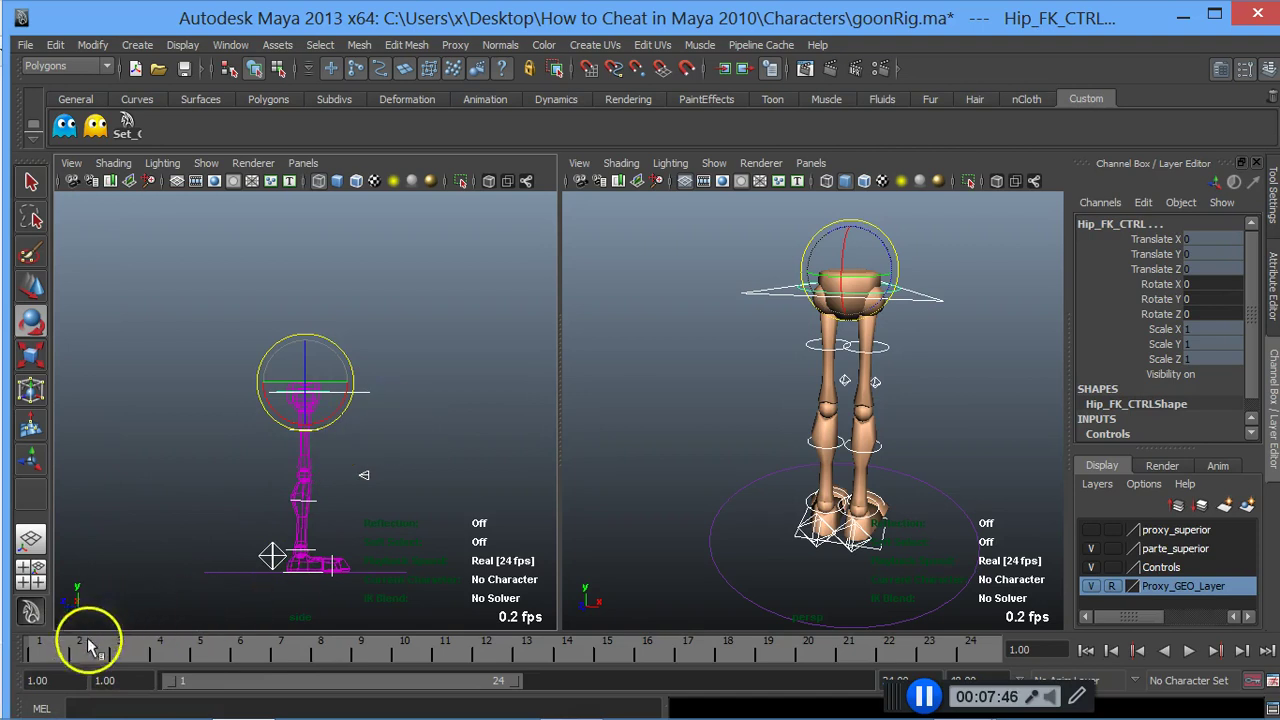
mouse_move(77, 654)
left_mouse_down()
mouse_move(34, 654)
mouse_move(115, 675)
left_mouse_up()
left_click(277, 543)
left_click(277, 557)
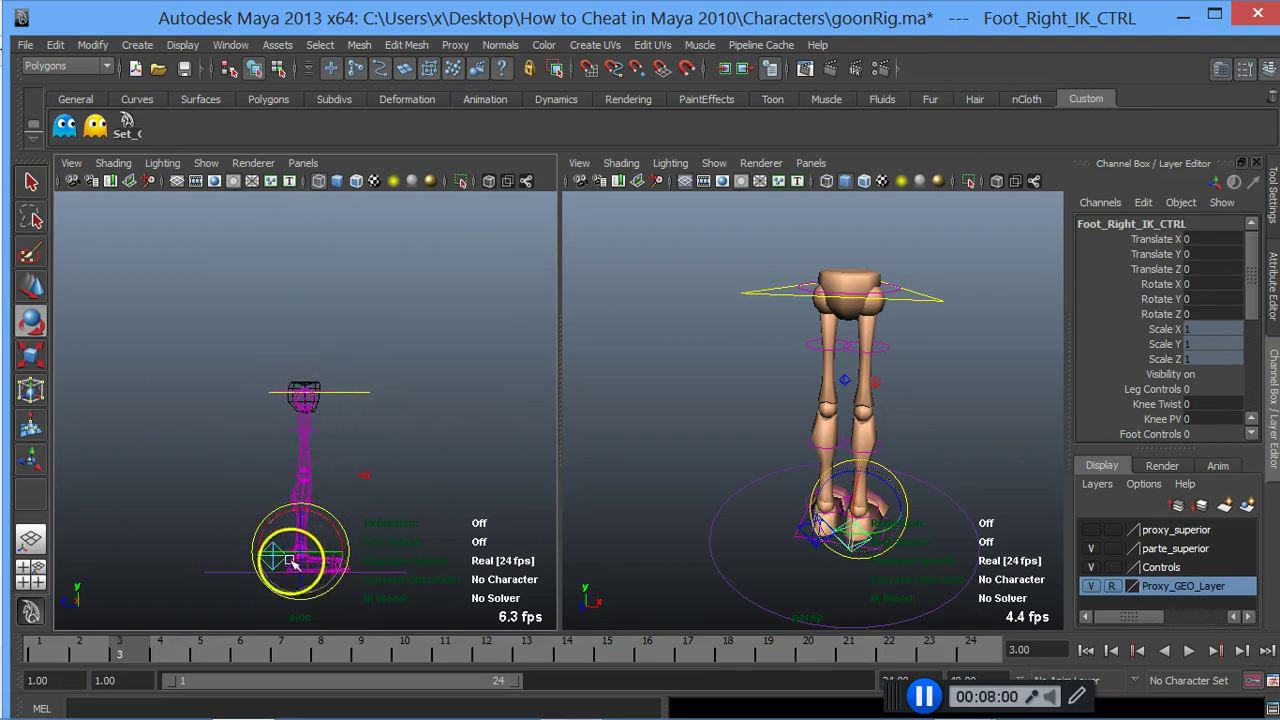
left_click_drag(128, 648, 14, 648)
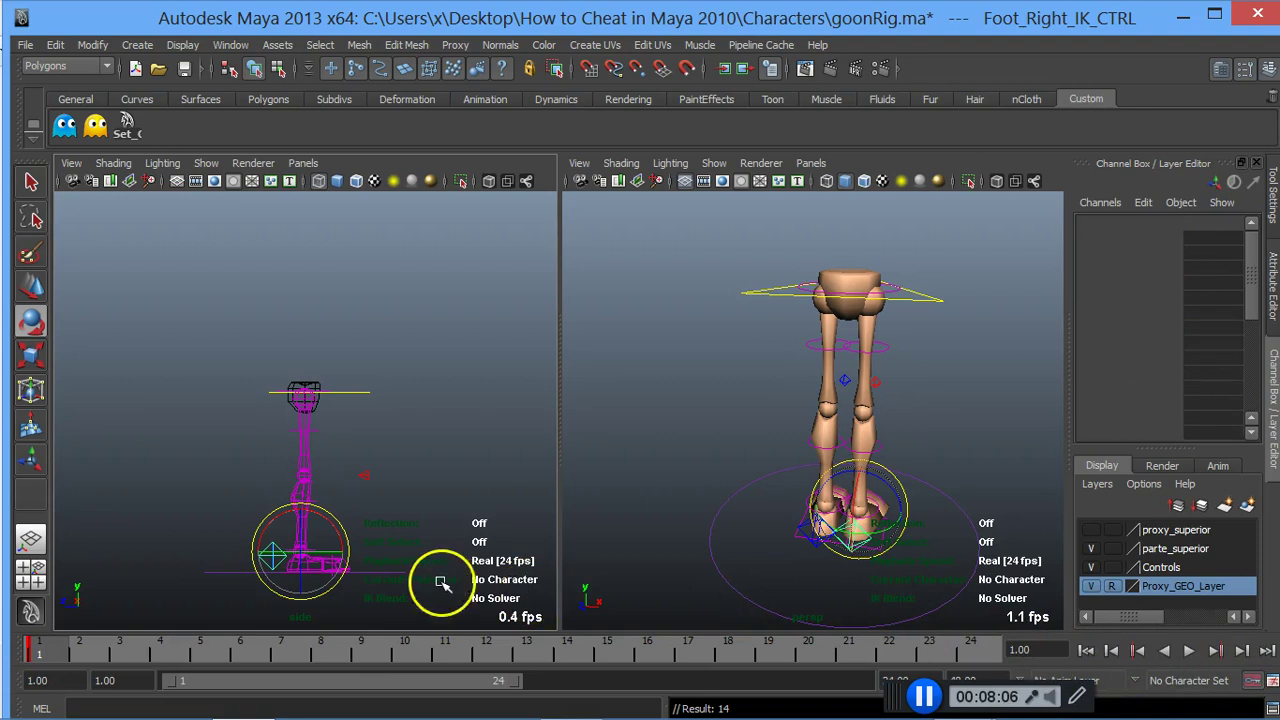
key("s")
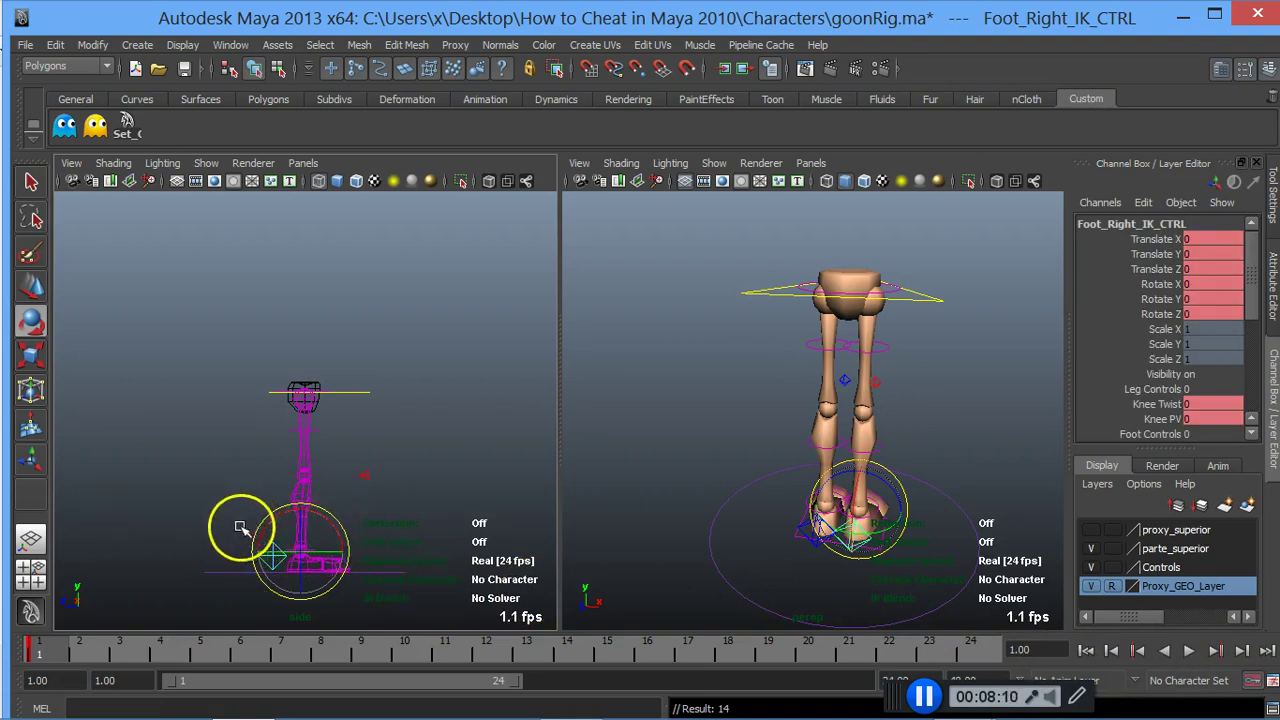
Step: Move Foot_Right_IK_CTRL forward to Translate Z 10.627 and advance to frame 2
key("w")
left_click(198, 511)
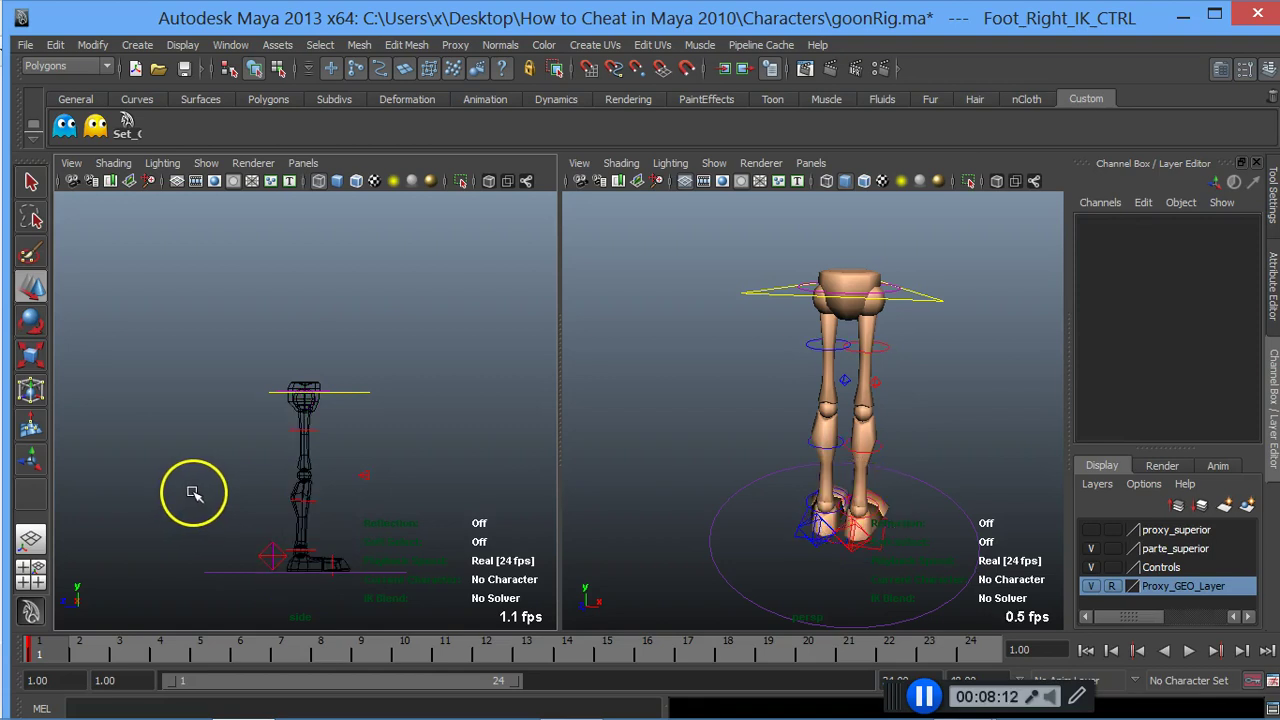
left_click(270, 552)
mouse_move(303, 555)
left_mouse_down()
mouse_move(430, 556)
mouse_move(437, 540)
left_mouse_up()
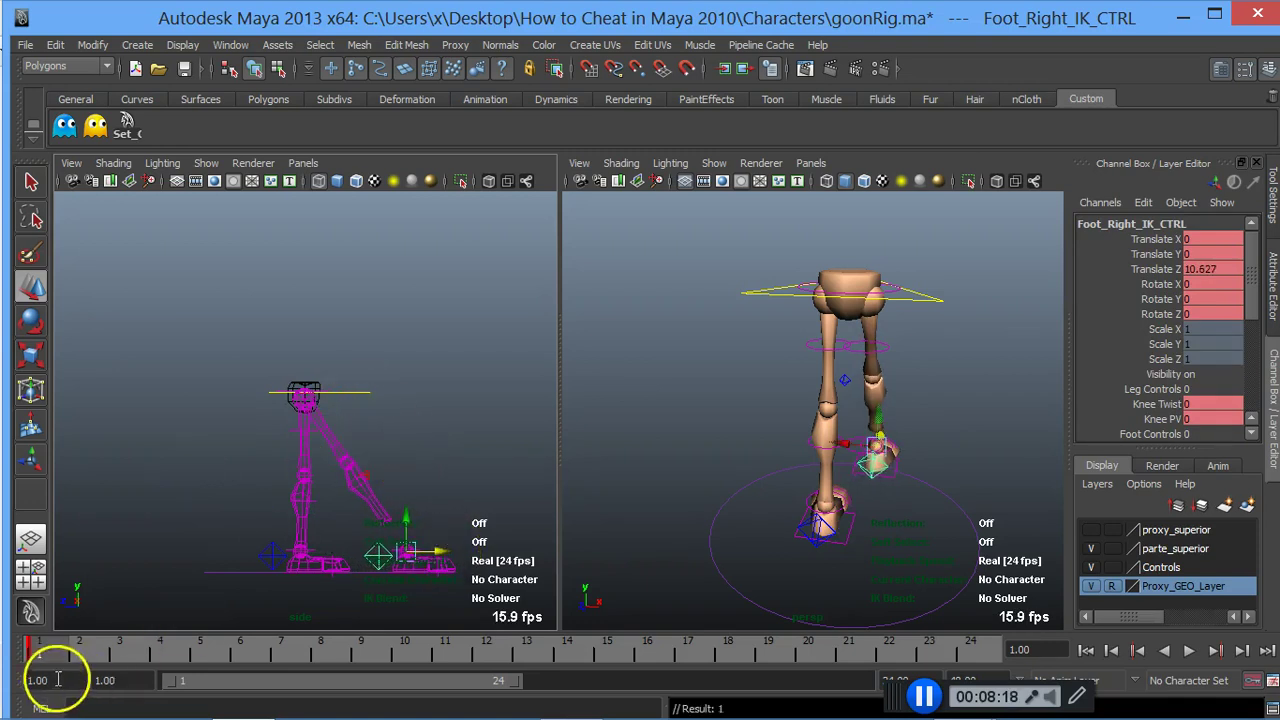
left_click_drag(45, 655, 88, 655)
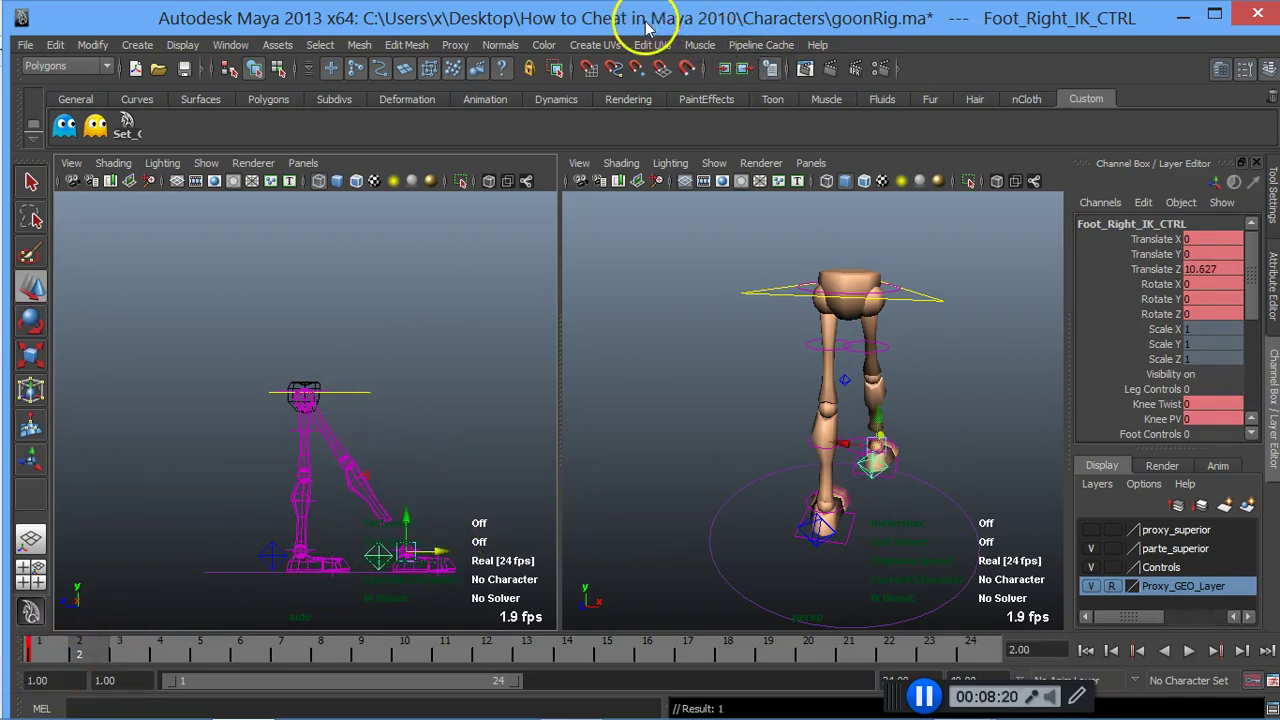
double_click(648, 30)
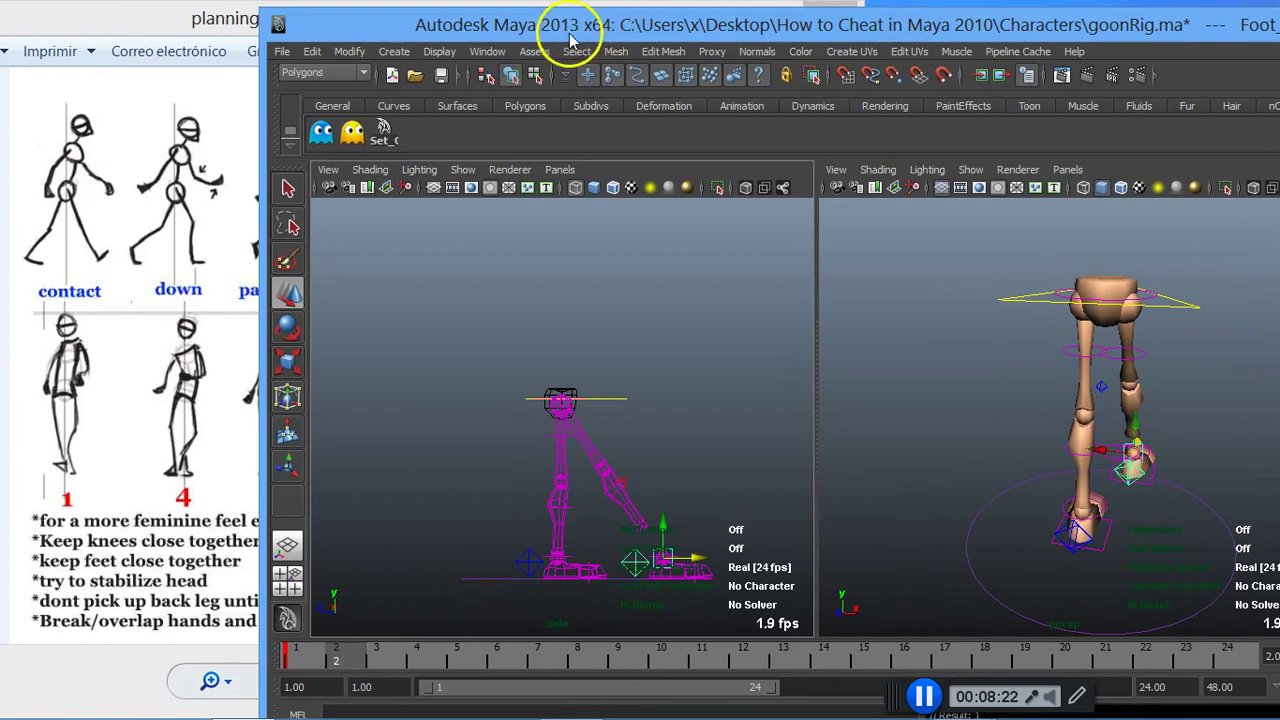
Step: Scrub the timeline, pull the right foot back, and shift the root forward over the feet
mouse_move(351, 652)
left_mouse_down()
mouse_move(428, 665)
mouse_move(388, 664)
left_mouse_up()
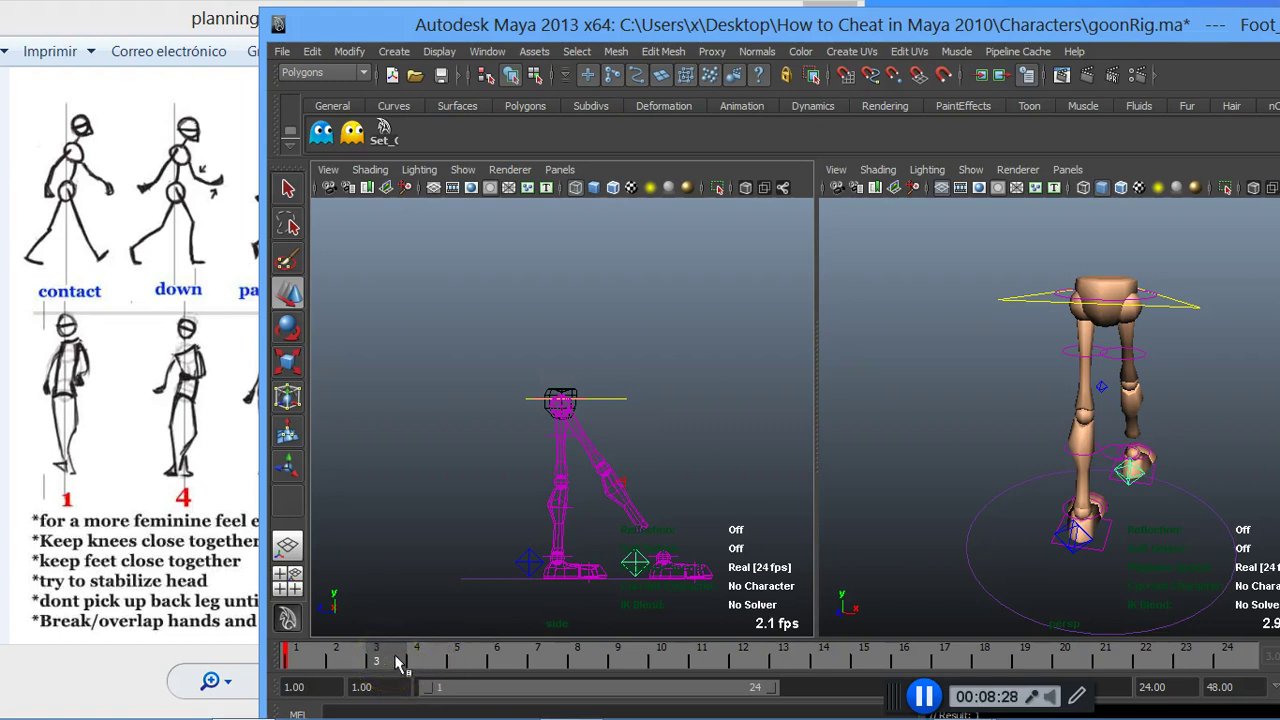
mouse_move(421, 655)
left_mouse_down()
mouse_move(455, 657)
mouse_move(288, 658)
left_mouse_up()
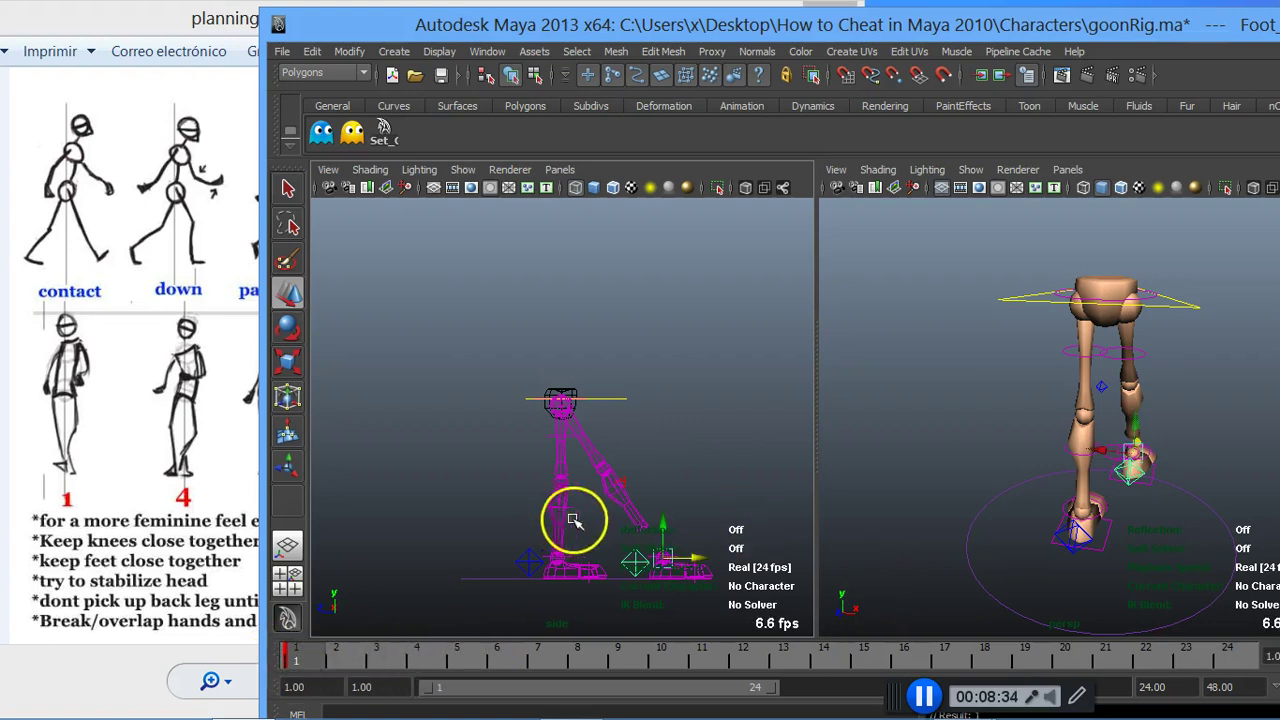
left_click_drag(668, 560, 650, 553)
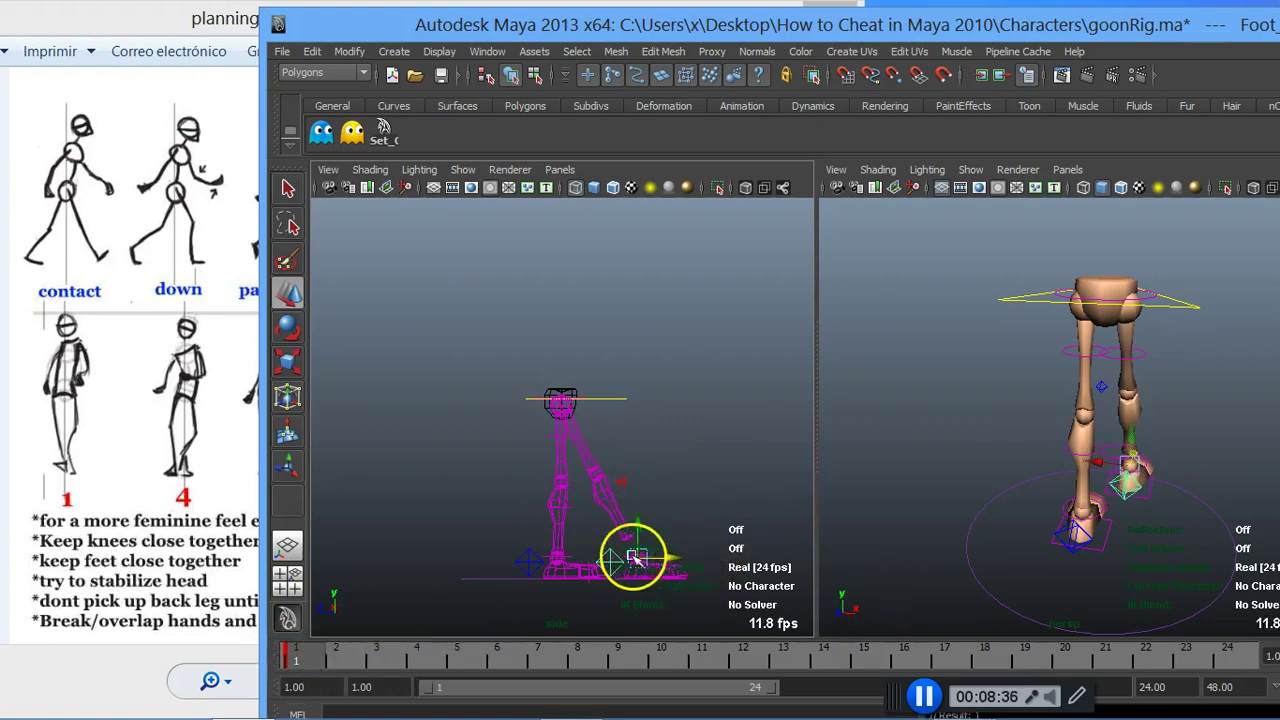
left_click(613, 398)
mouse_move(591, 400)
left_mouse_down()
mouse_move(628, 400)
mouse_move(605, 376)
left_mouse_up()
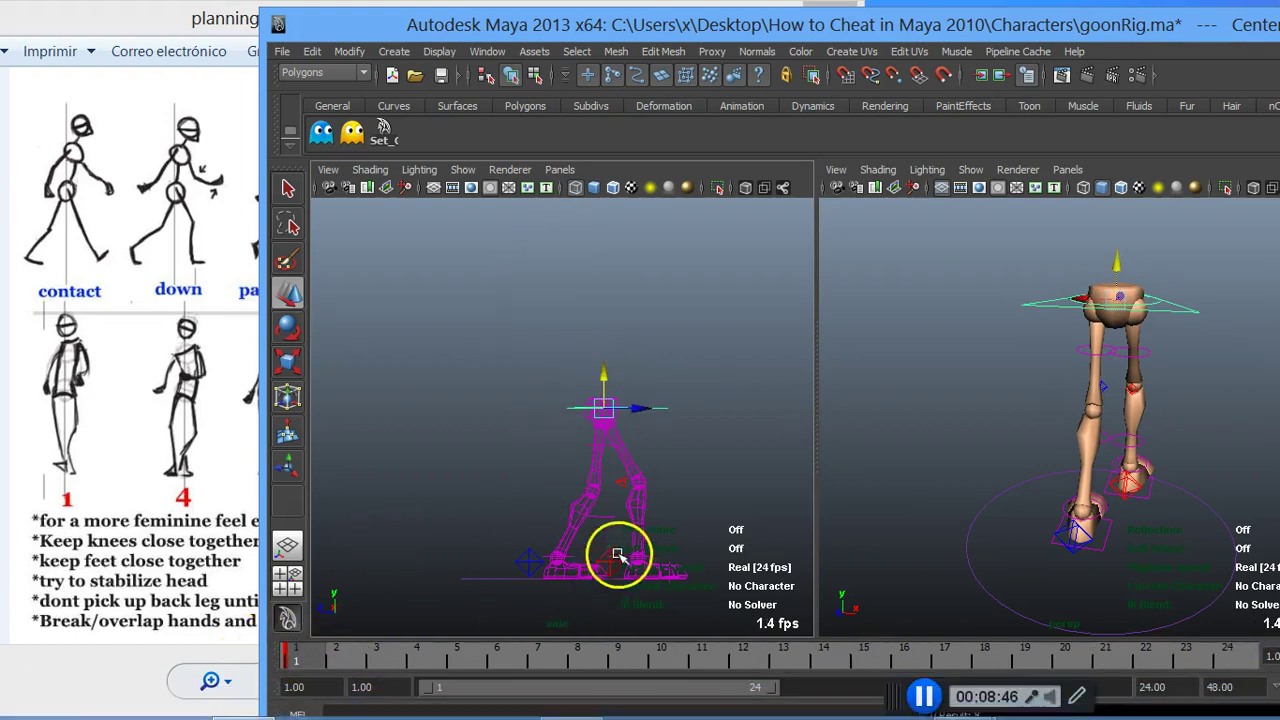
Step: Select Foot_Left_IK_CTRL and bring its Channel Box values into view
left_click(530, 563)
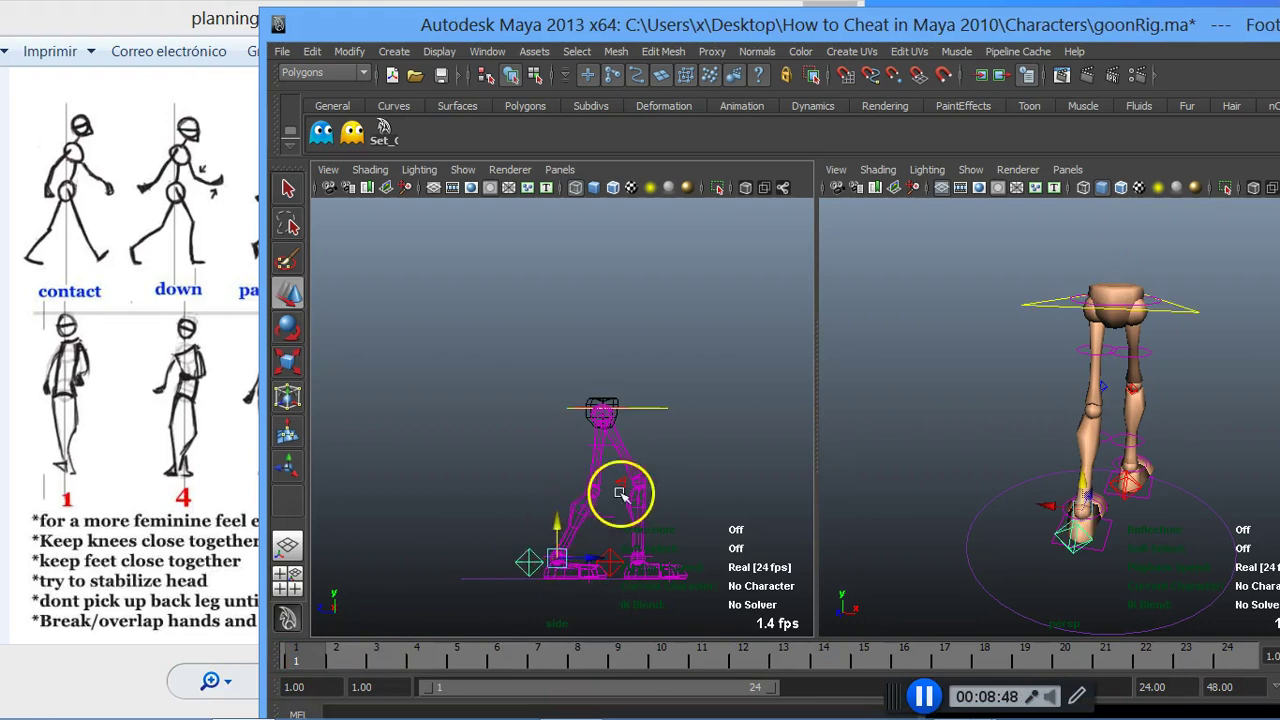
left_click_drag(481, 34, 558, 28)
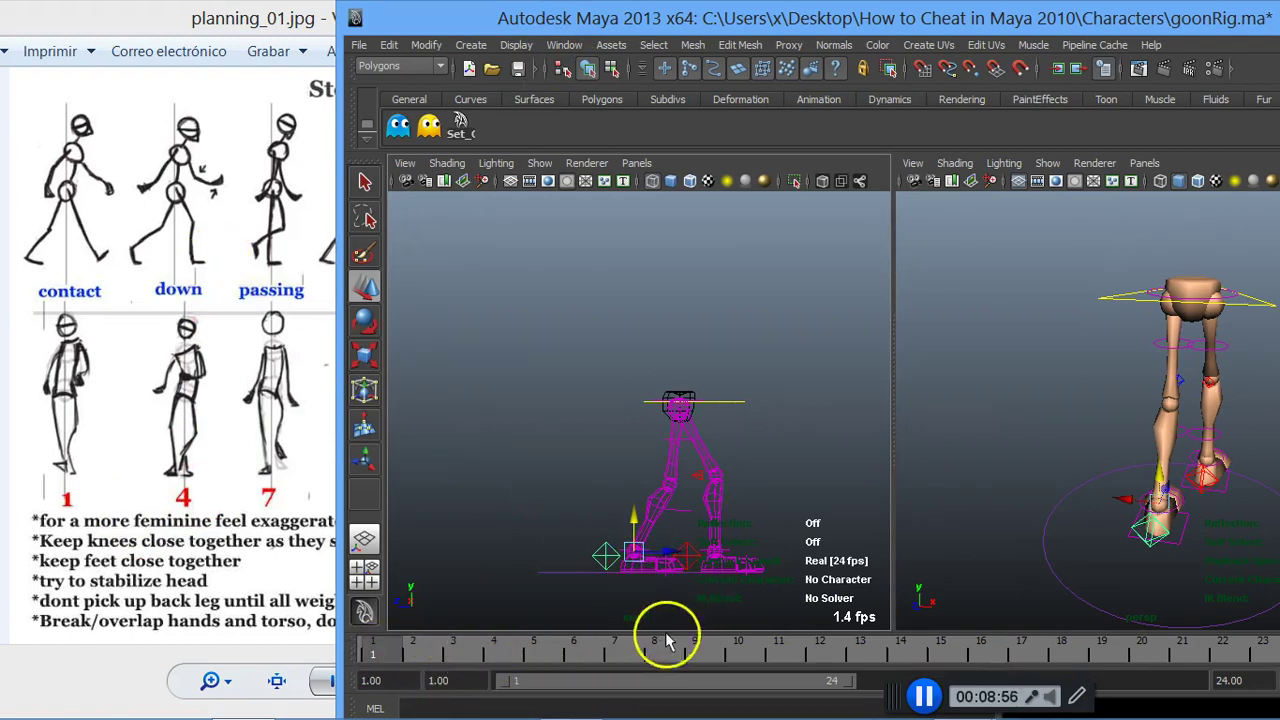
left_click(459, 128)
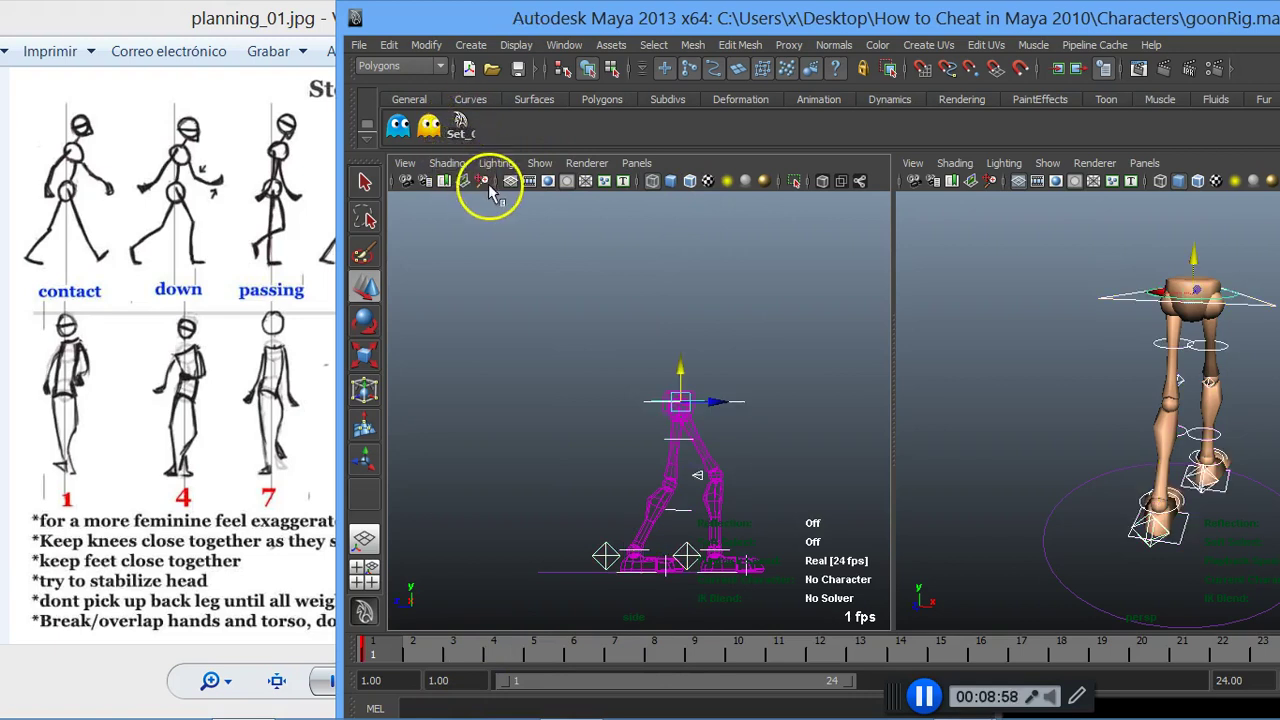
left_click(648, 614)
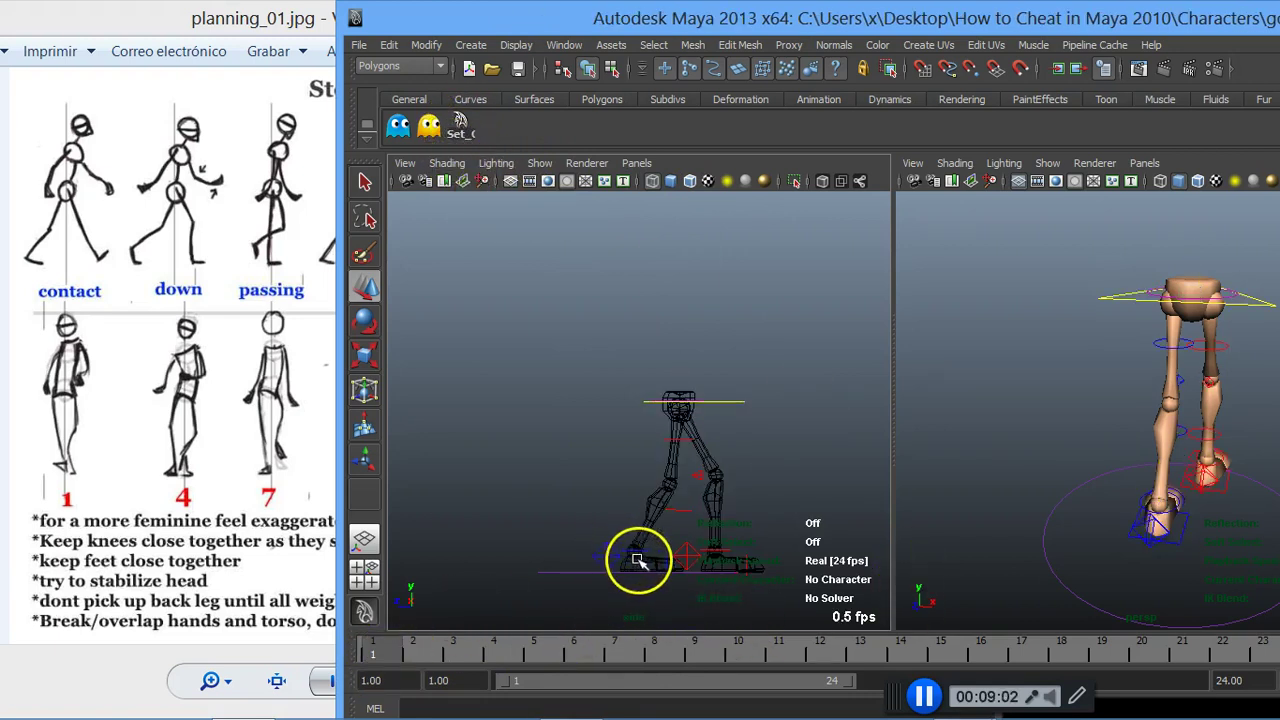
left_click(603, 554)
left_click_drag(831, 30, 551, 30)
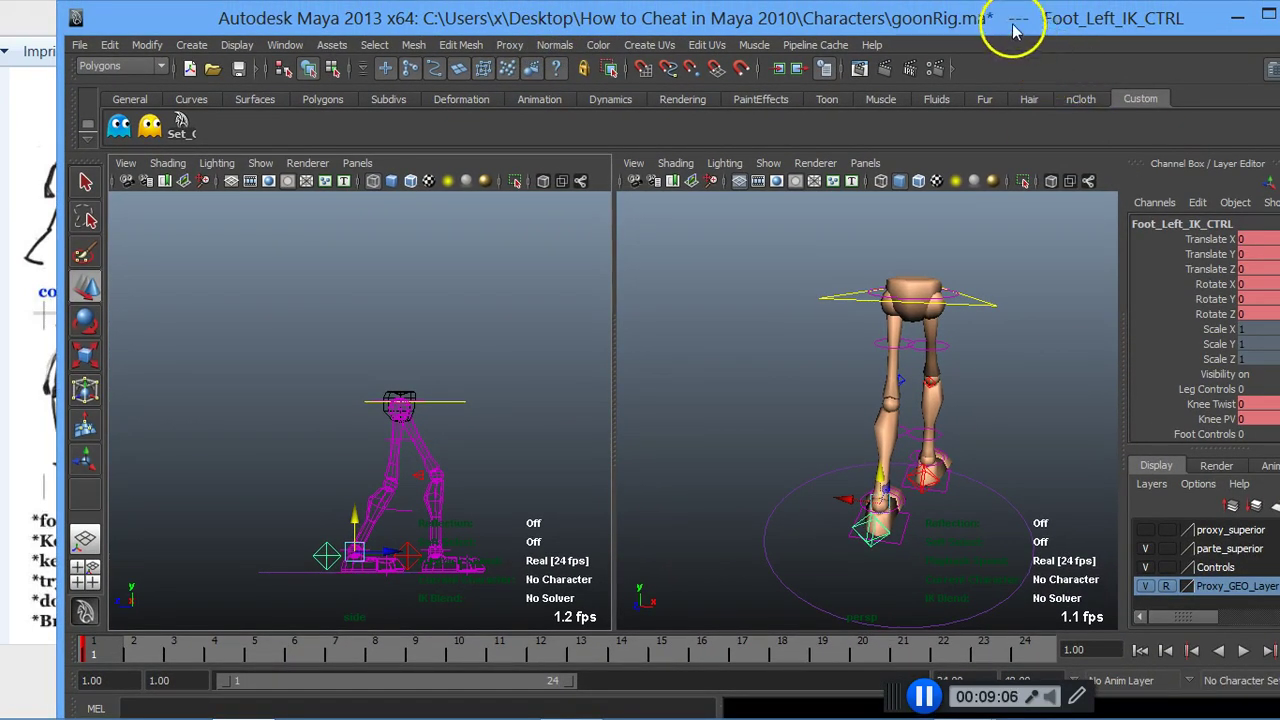
Step: Try rolling the left foot back onto its heel with Heel Roll, then undo it
left_click_drag(1012, 30, 931, 29)
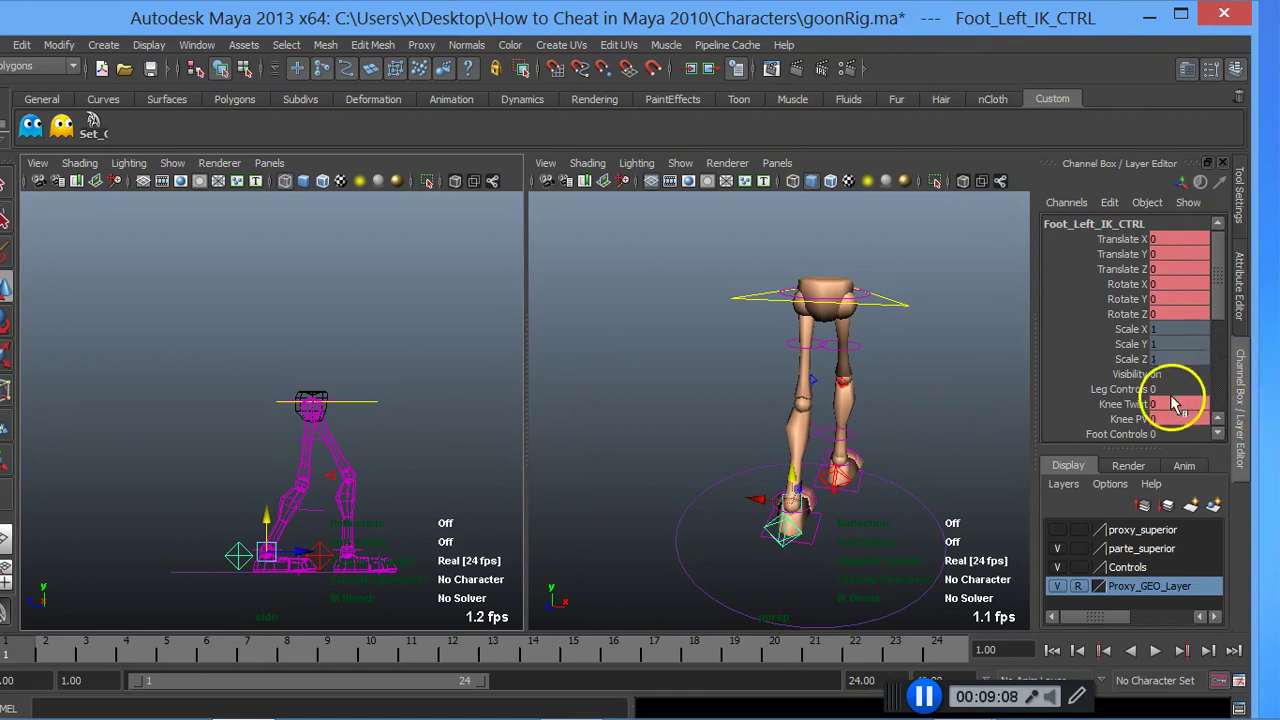
mouse_move(1220, 288)
left_mouse_down()
mouse_move(1220, 371)
mouse_move(1220, 340)
left_mouse_up()
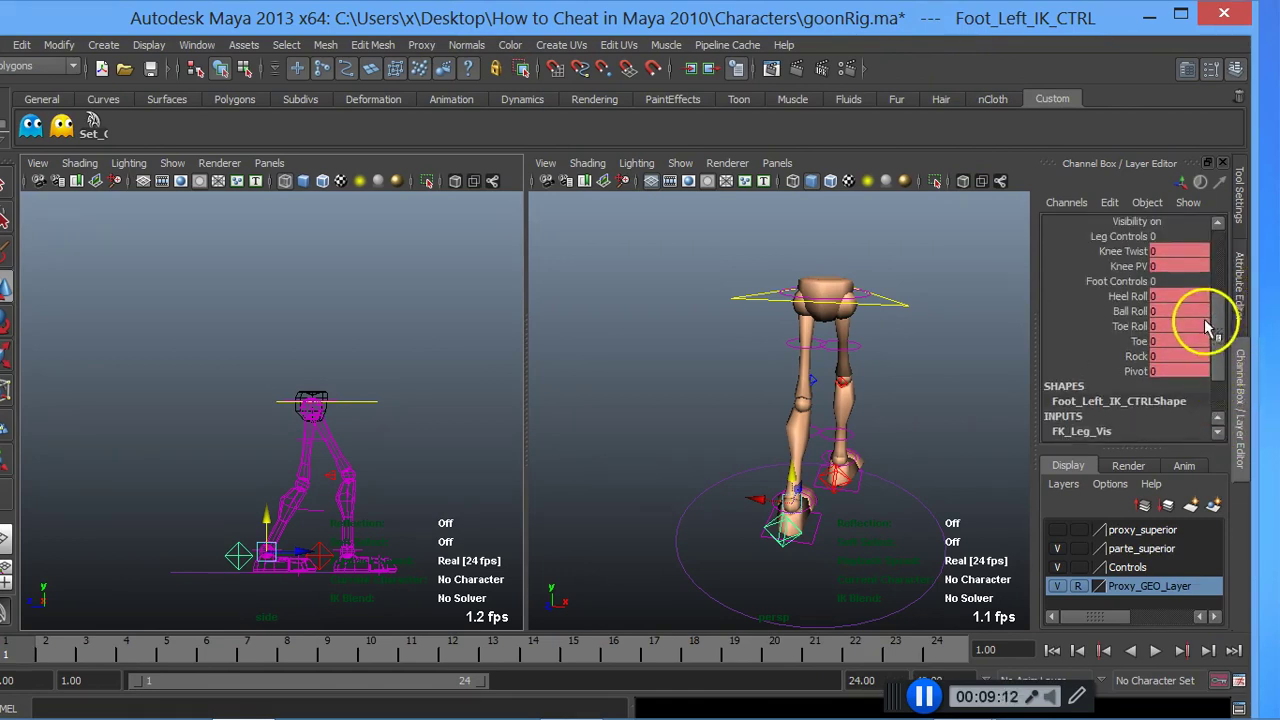
left_click(1135, 297)
middle_click_drag(310, 537, 295, 515)
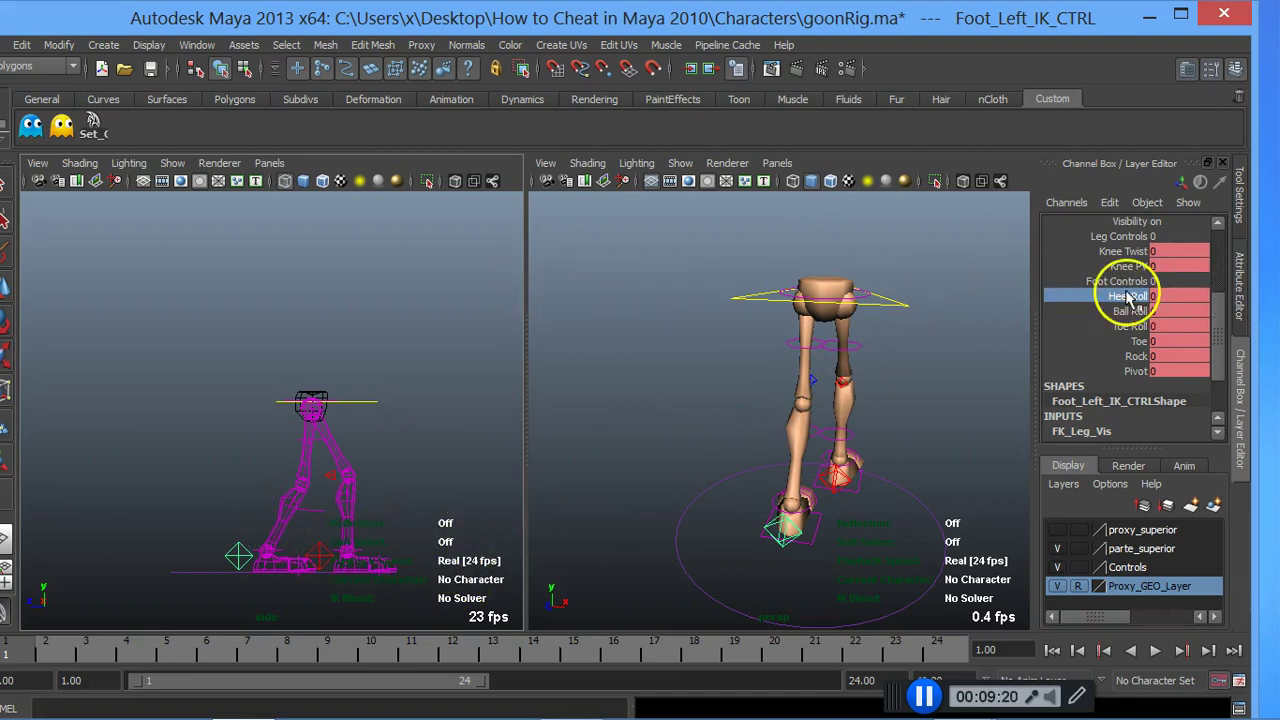
mouse_move(409, 351)
middle_mouse_down()
mouse_move(38, 328)
mouse_move(352, 354)
middle_mouse_up()
key("ctrl+z")
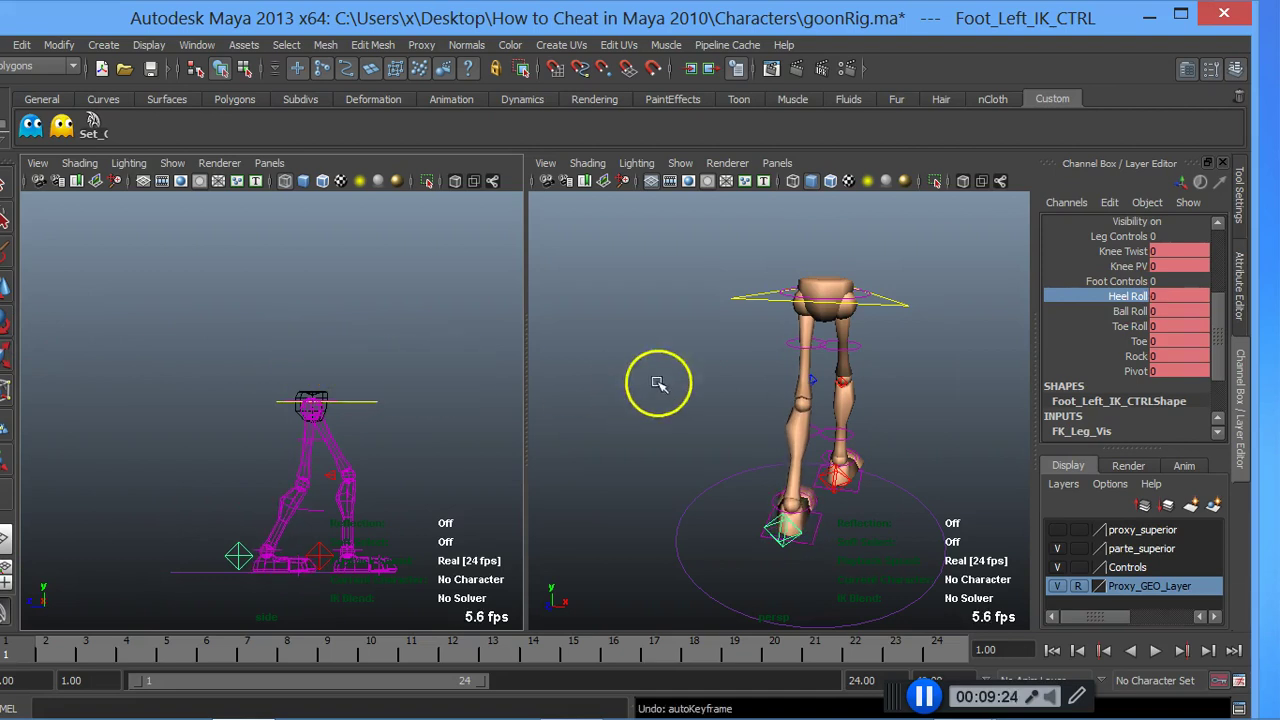
Step: Roll the left foot onto its toe, bend Toe to 25.9, and lower the foot slightly
left_click(1128, 326)
mouse_move(38, 433)
middle_mouse_down()
mouse_move(254, 476)
mouse_move(200, 476)
middle_mouse_up()
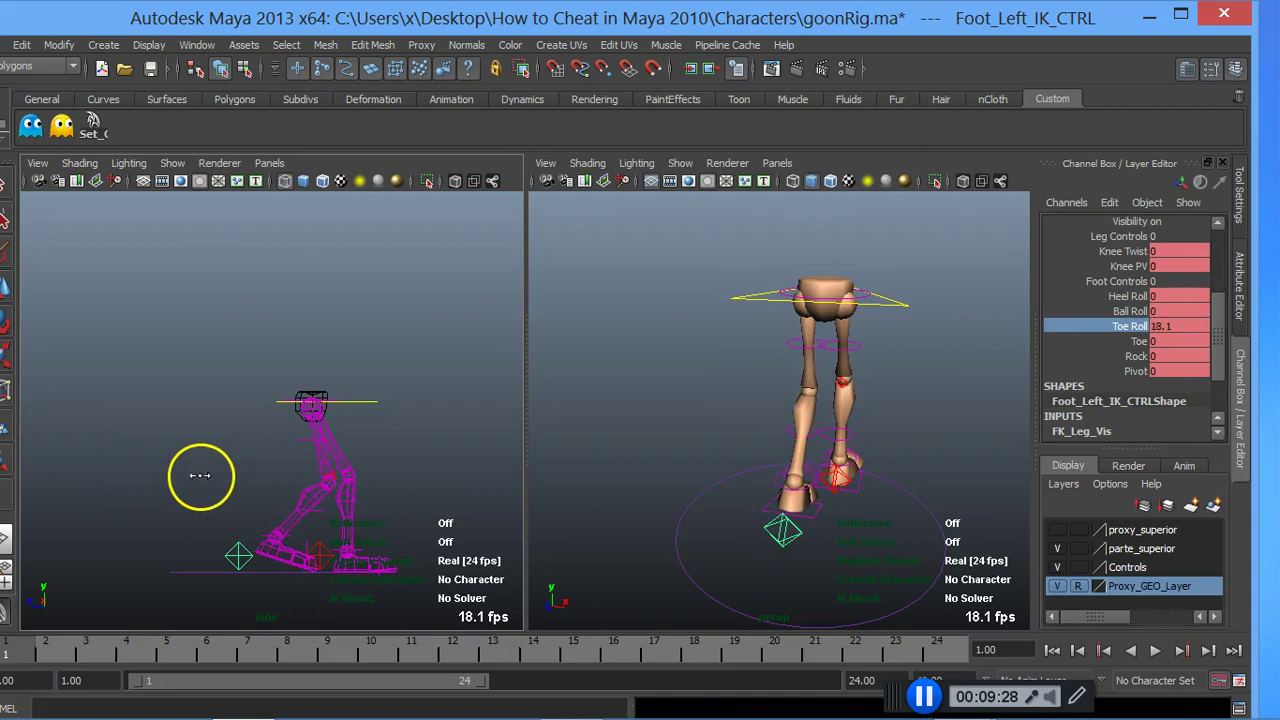
left_click(1135, 341)
middle_click_drag(108, 578, 491, 515)
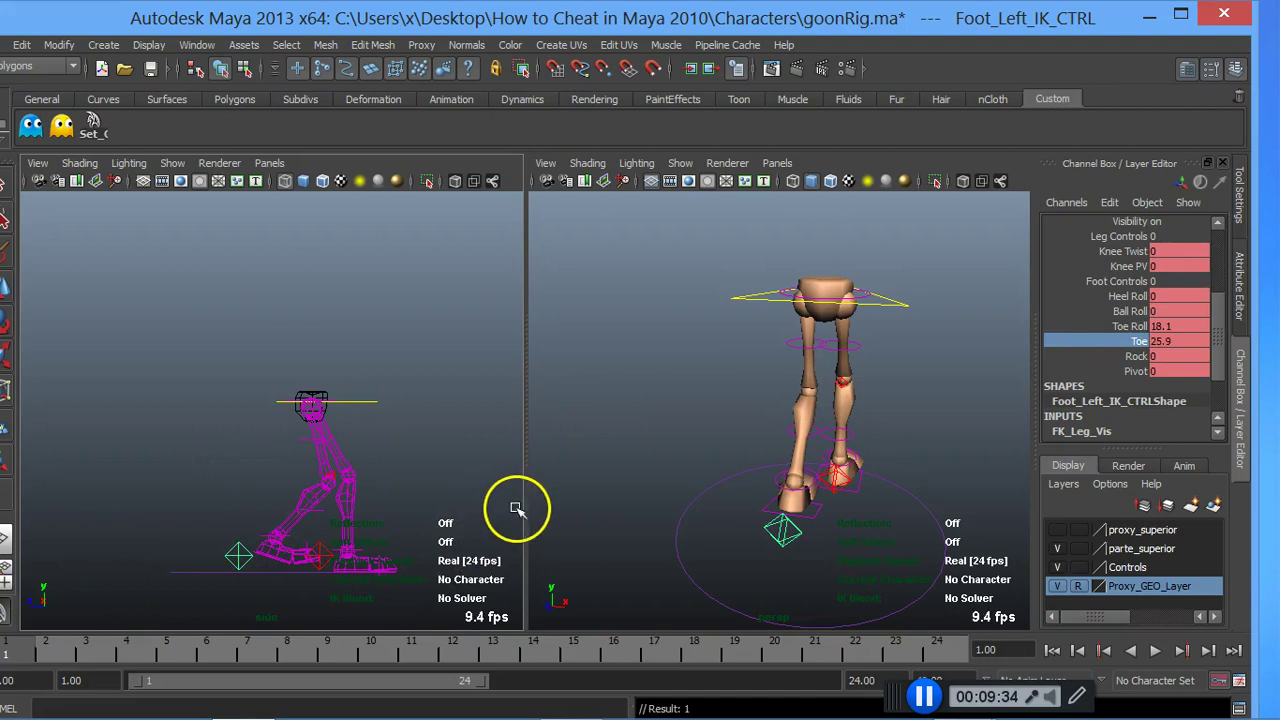
key("w")
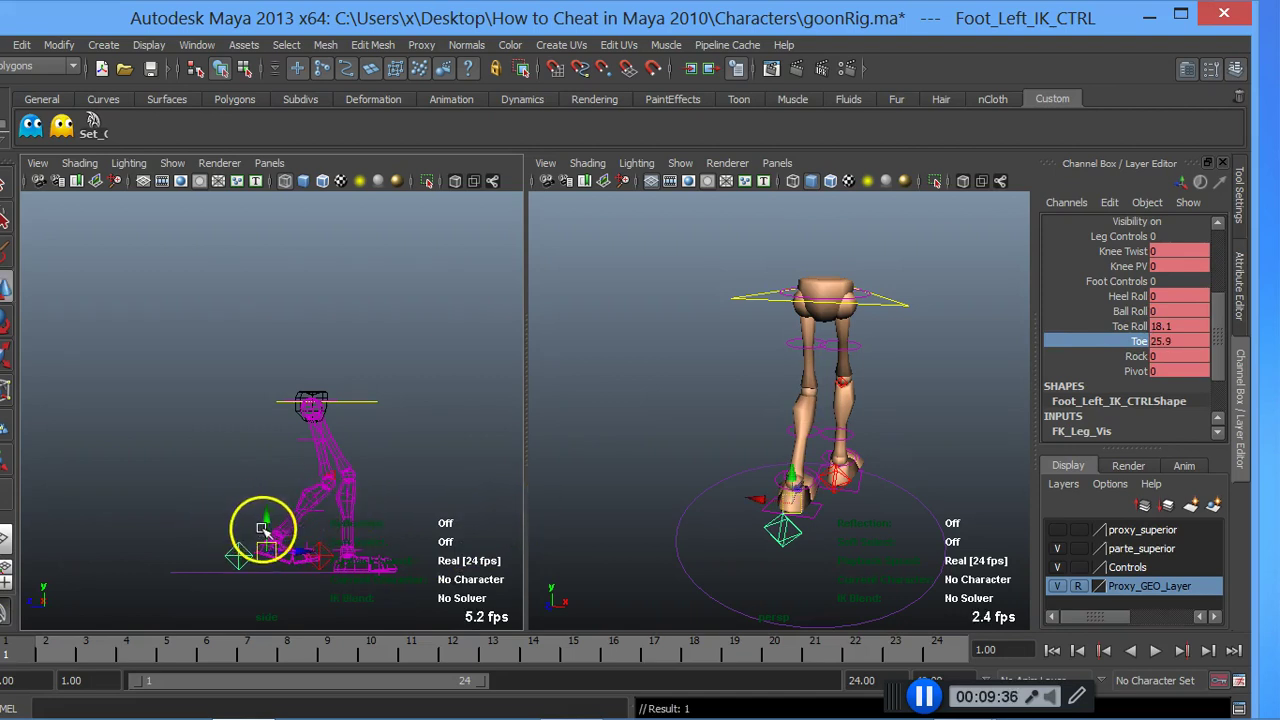
left_click_drag(266, 527, 268, 535)
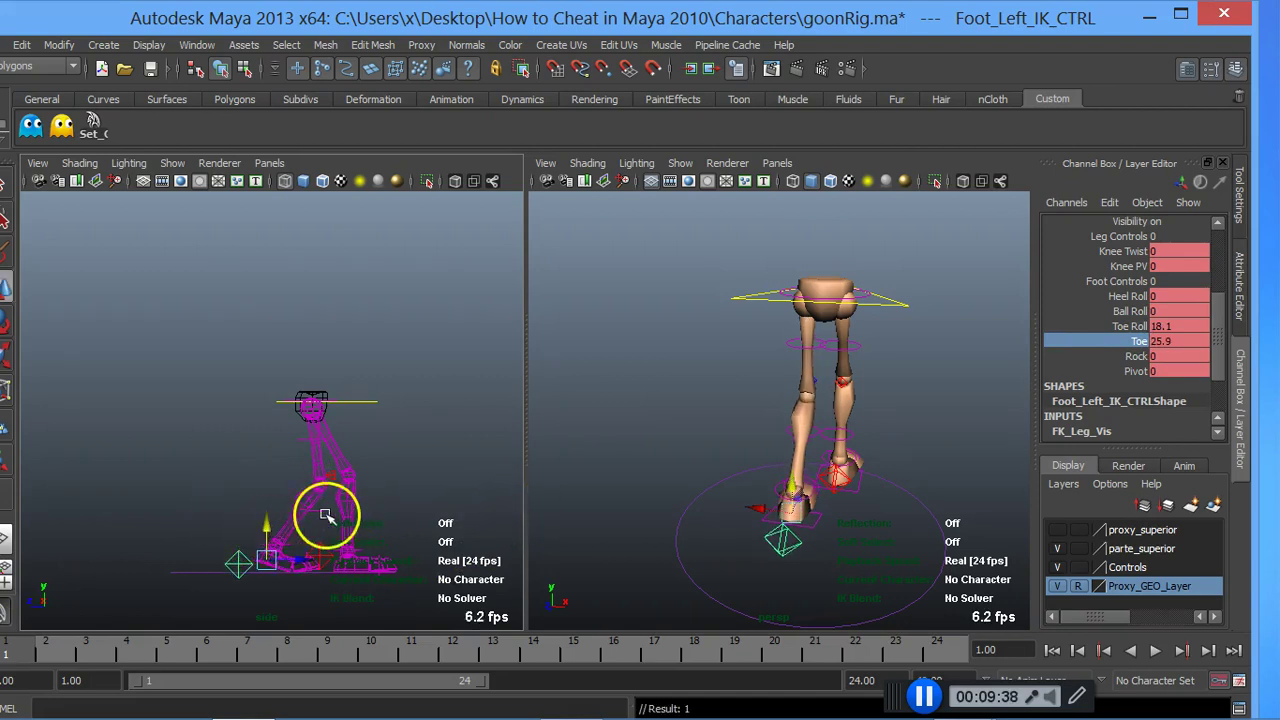
Step: Increase the left foot's Toe Roll to 26.7
left_click(1128, 326)
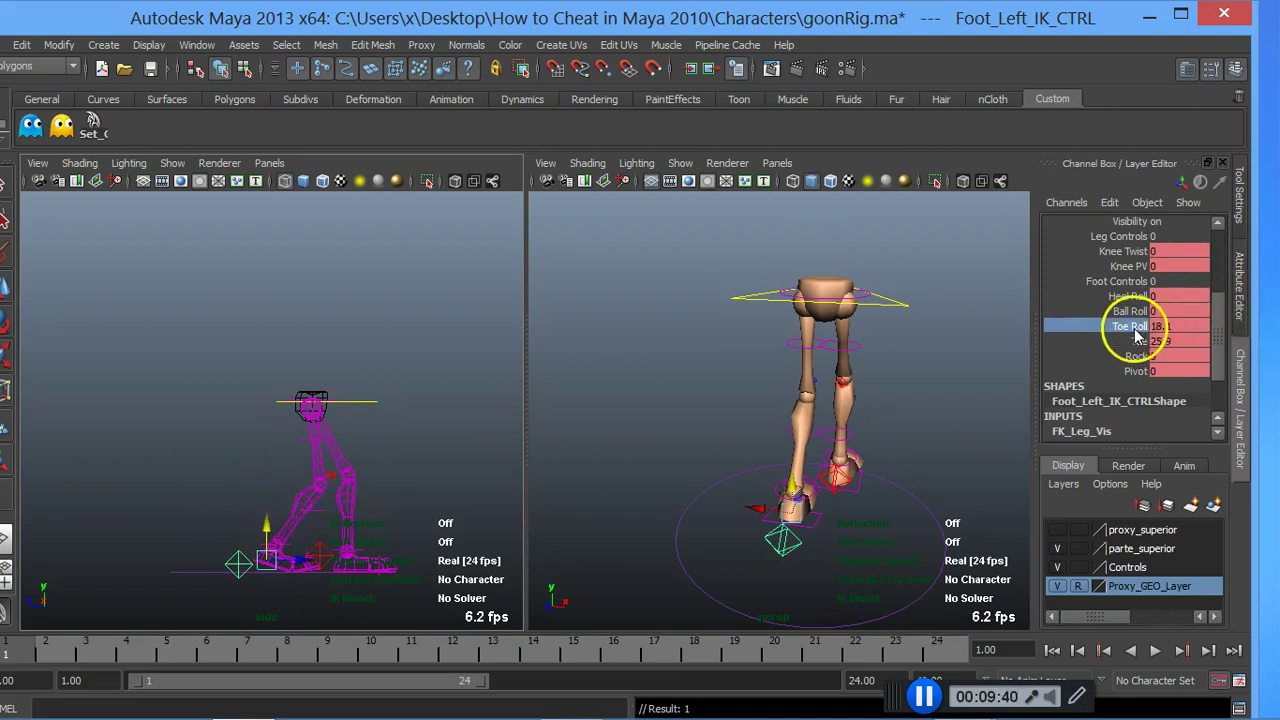
mouse_move(279, 497)
middle_mouse_down()
mouse_move(312, 497)
mouse_move(309, 523)
mouse_move(294, 337)
mouse_move(231, 340)
middle_mouse_up()
scroll(308, 522, "up", 1)
scroll(303, 520, "up", 1)
scroll(298, 519, "up", 1)
scroll(222, 340, "up", 1)
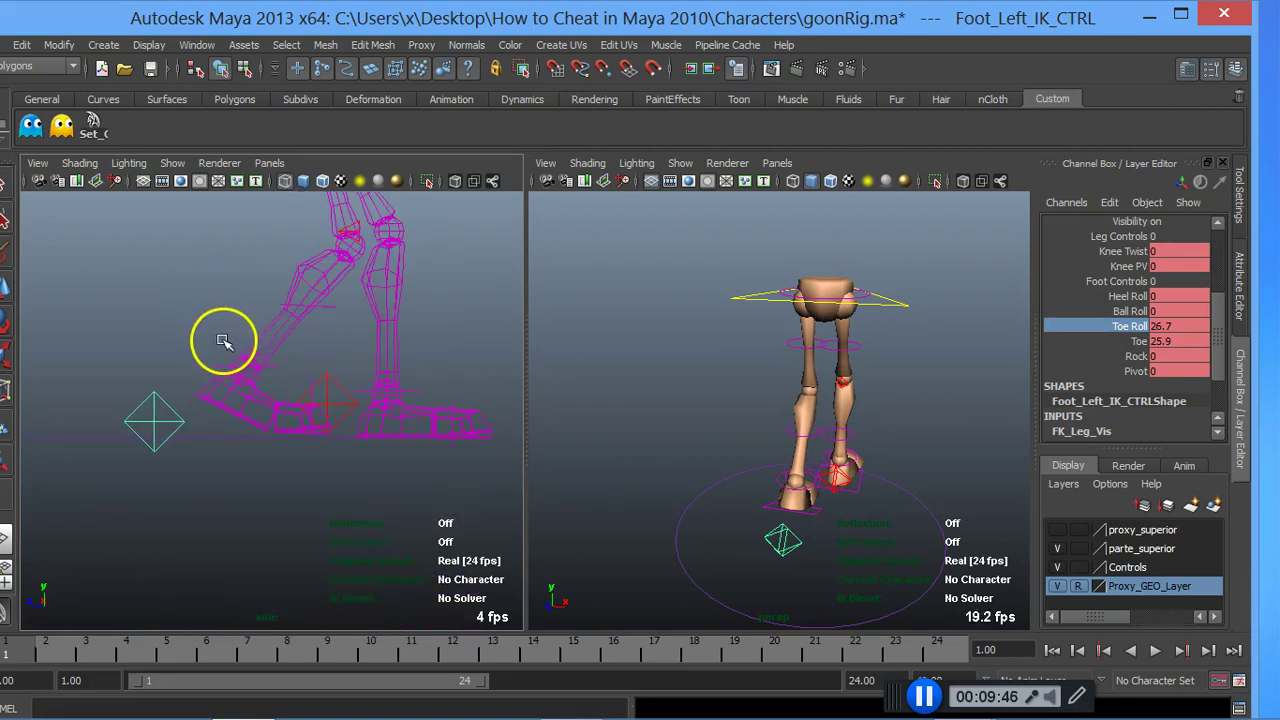
scroll(222, 340, "up", 1)
scroll(150, 420, "down", 2)
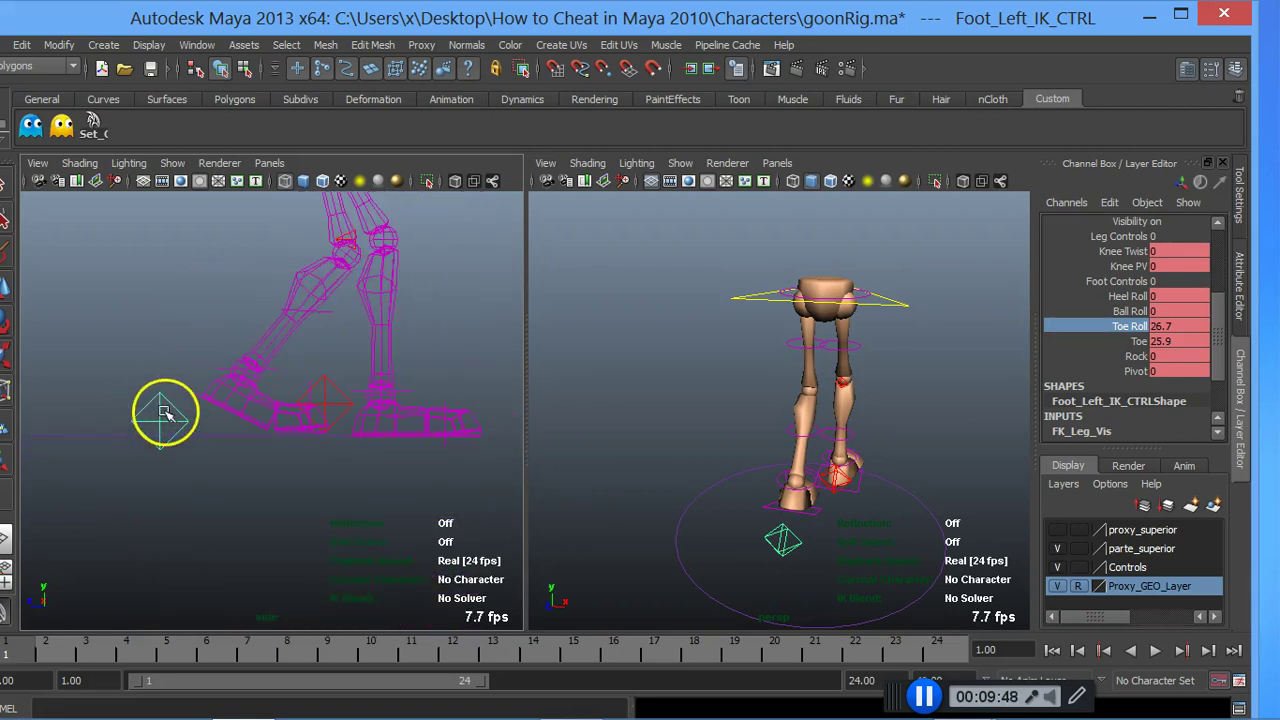
Step: Lower Foot_Left_IK_CTRL further to Translate Y about -1.03, then deselect it
left_click(162, 412)
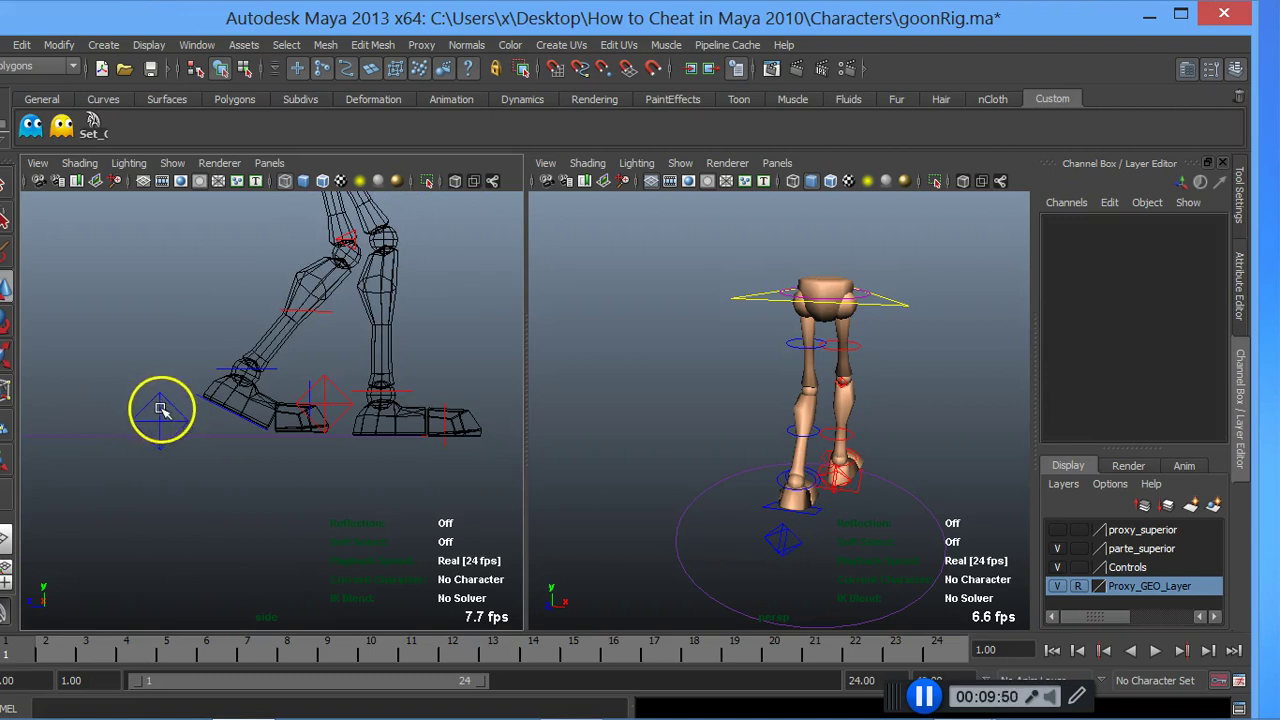
left_click(162, 417)
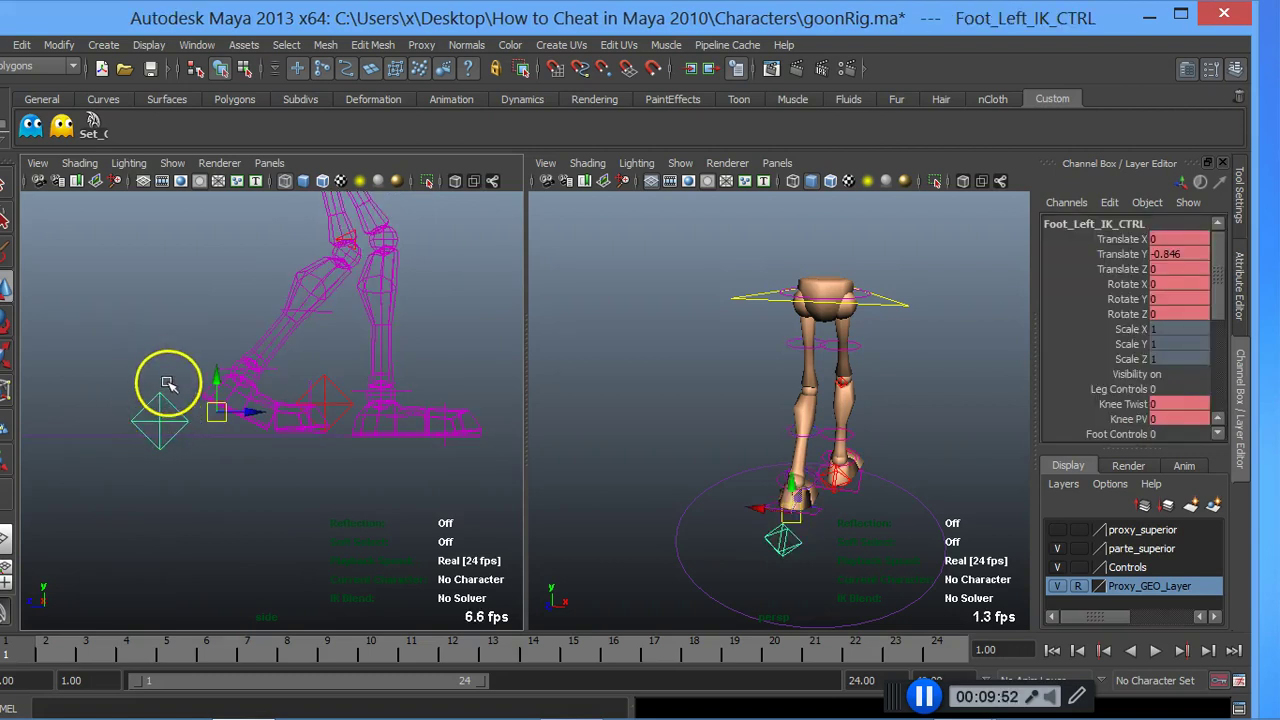
left_click_drag(216, 383, 216, 388)
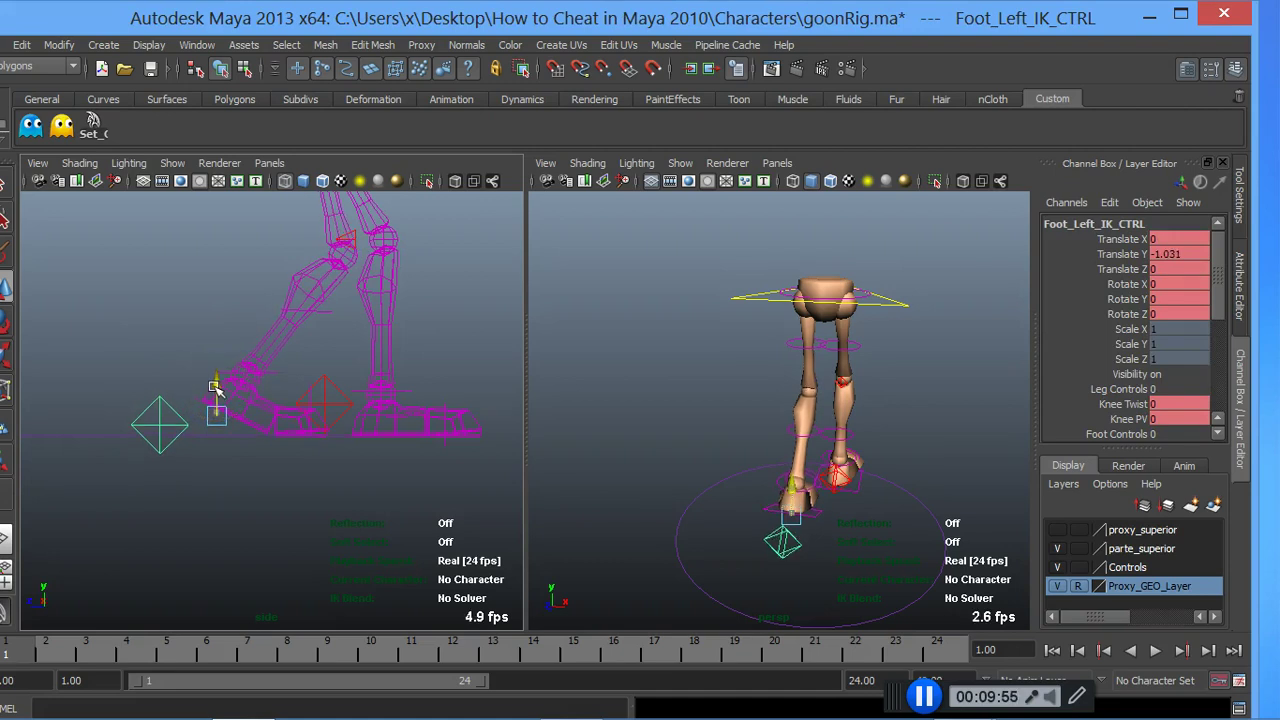
left_click(292, 472)
right_click_drag(286, 508, 213, 474, "alt")
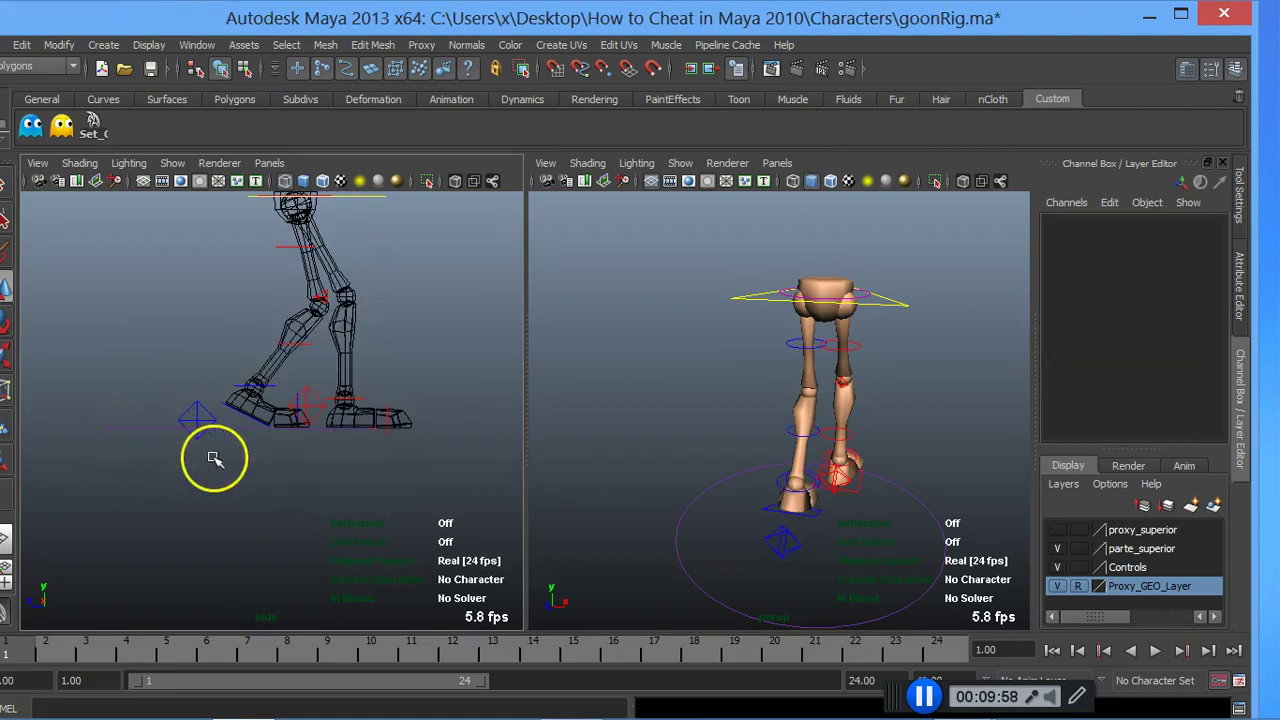
scroll(252, 460, "down", 1)
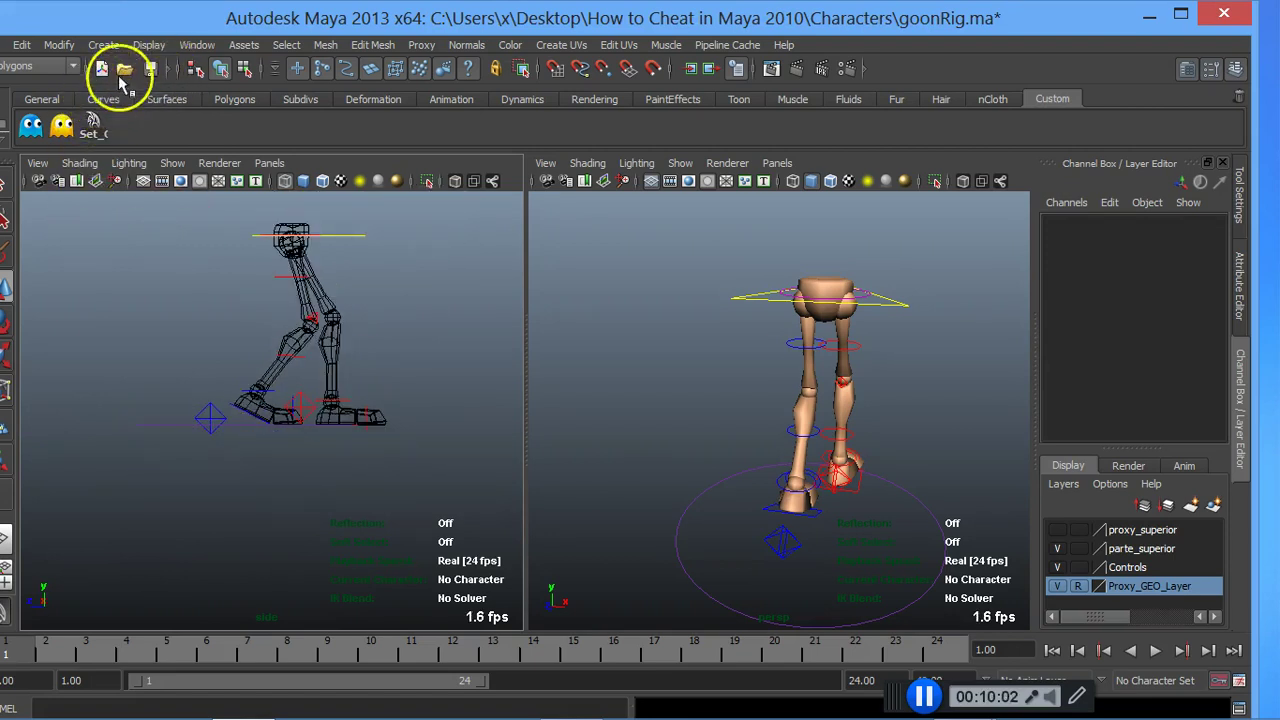
Step: Draw a wide, flat polygon cube (pCube1) on the grid beneath the rig's feet as a floor
left_click(237, 104)
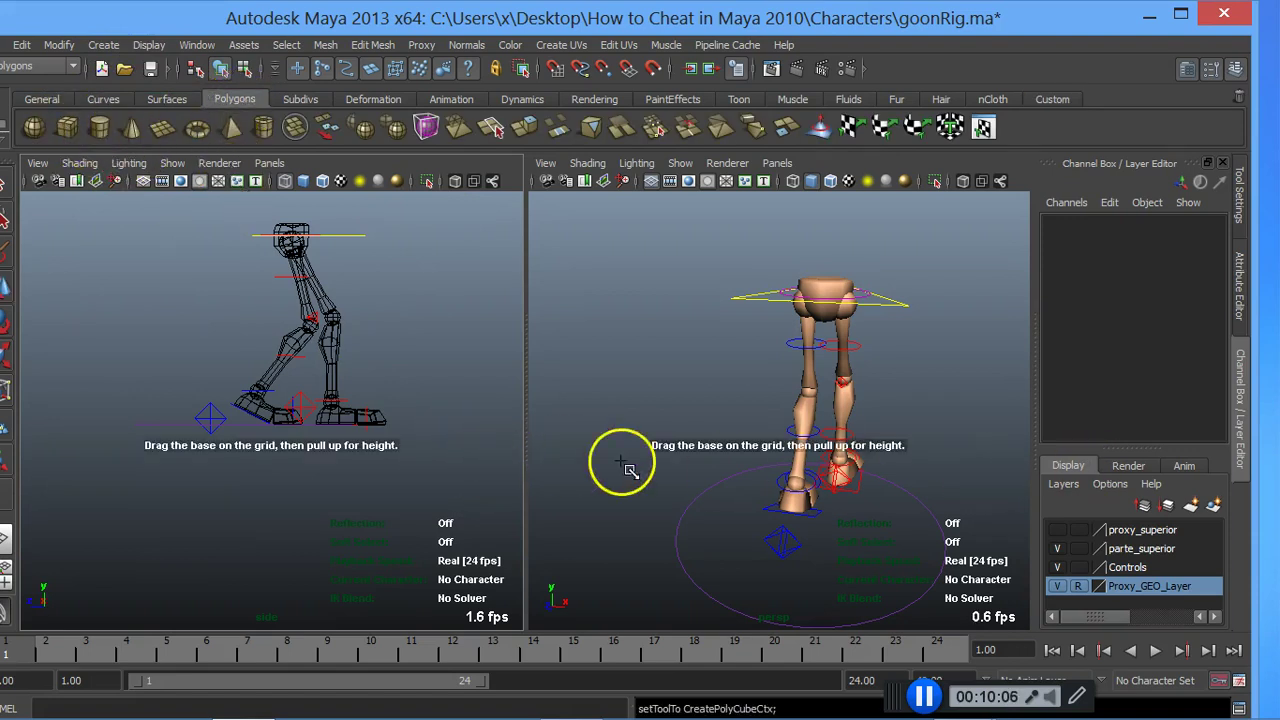
scroll(640, 457, "down", 5)
mouse_move(697, 475)
left_mouse_down("alt")
mouse_move(680, 457)
mouse_move(711, 494)
mouse_move(808, 471)
mouse_move(835, 490)
mouse_move(809, 465)
left_mouse_up("alt")
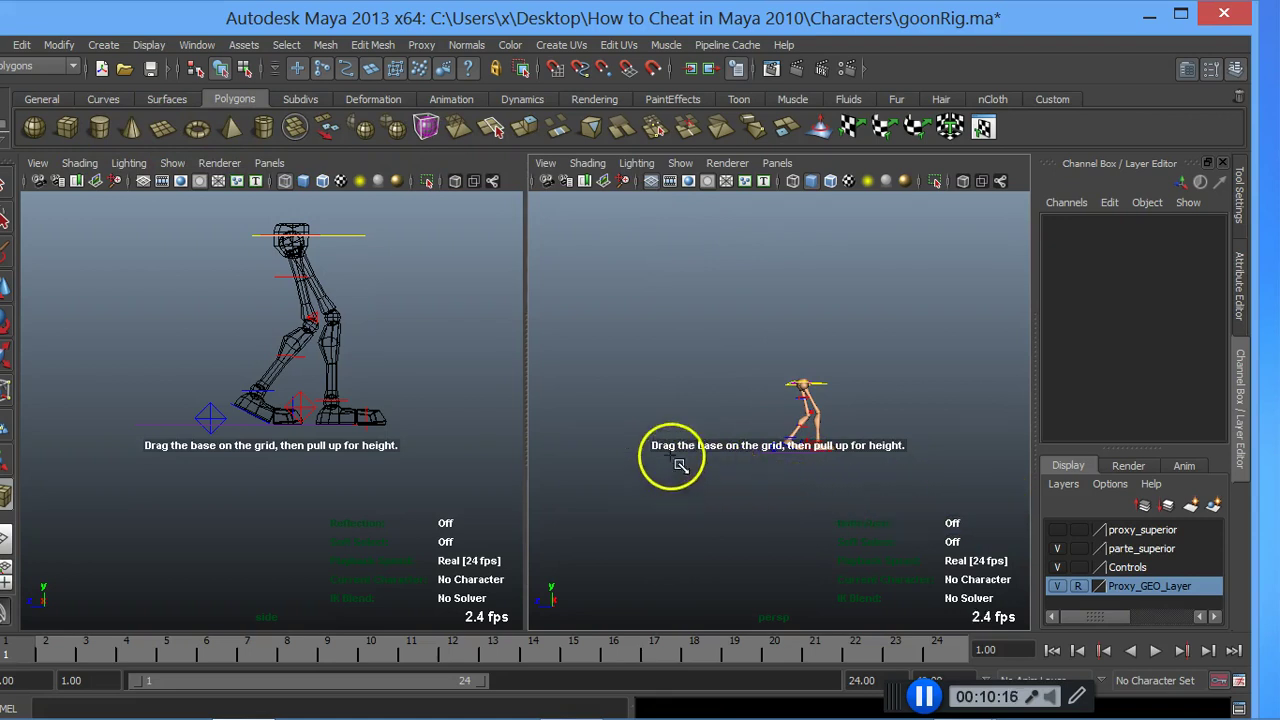
mouse_move(686, 423)
left_mouse_down()
mouse_move(872, 546)
mouse_move(1001, 483)
left_mouse_up()
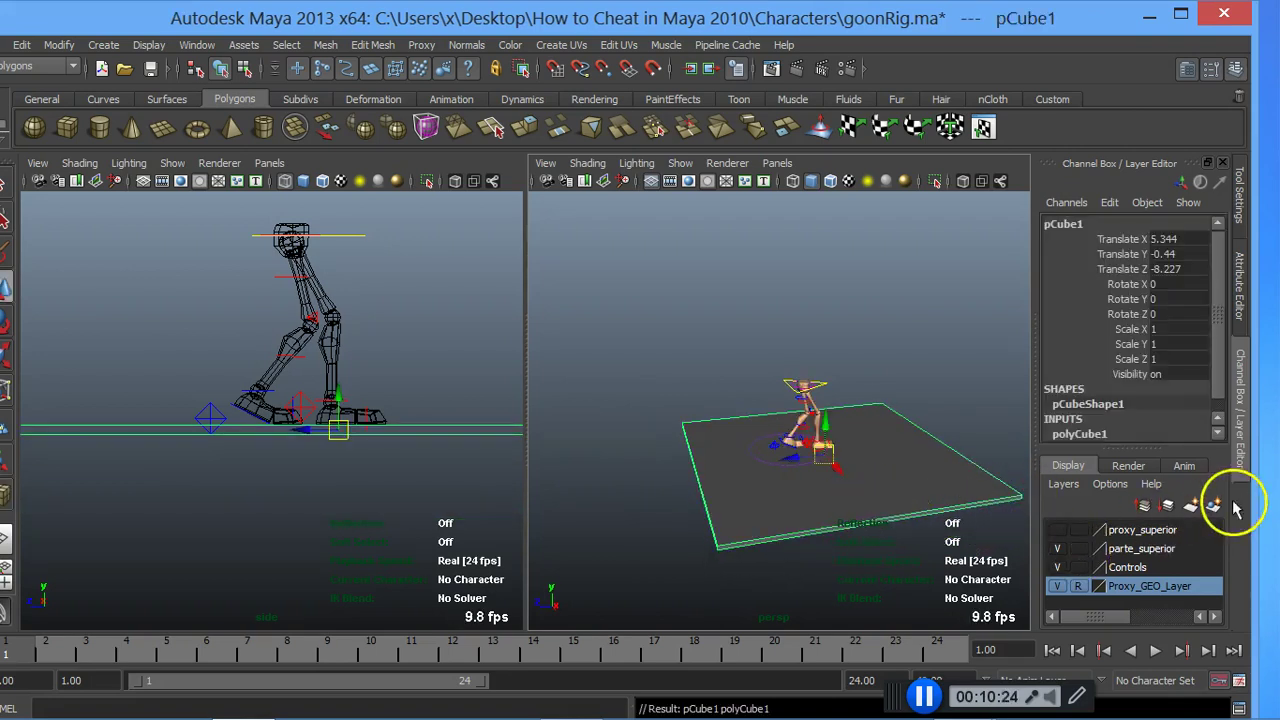
Step: Create a layer named piso from the selected floor box and set it to template
left_click(1198, 529)
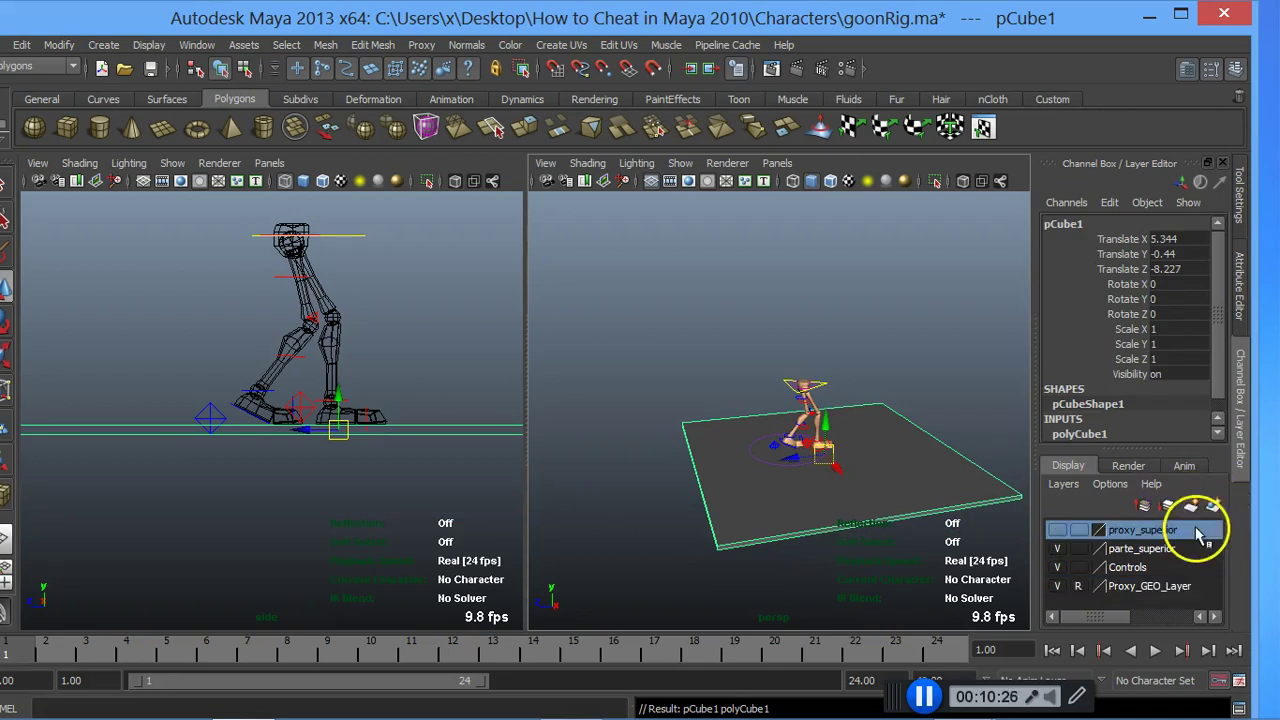
left_click(1216, 506)
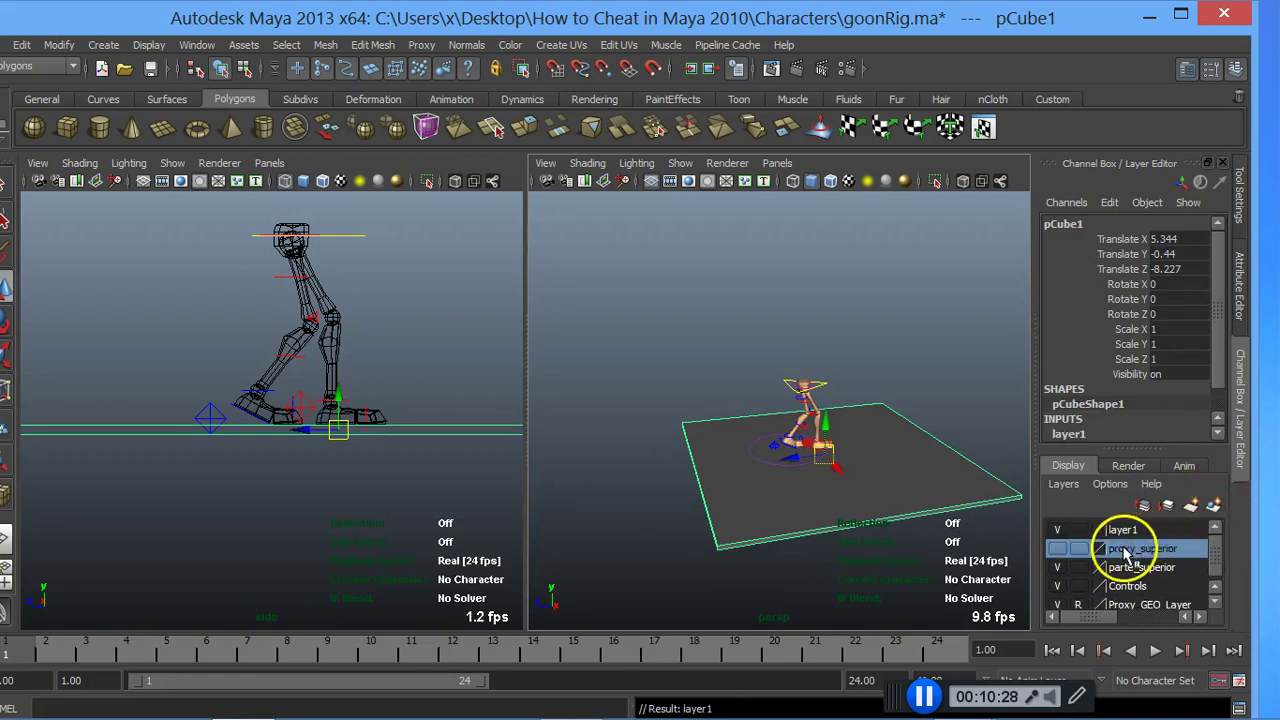
double_click(1123, 530)
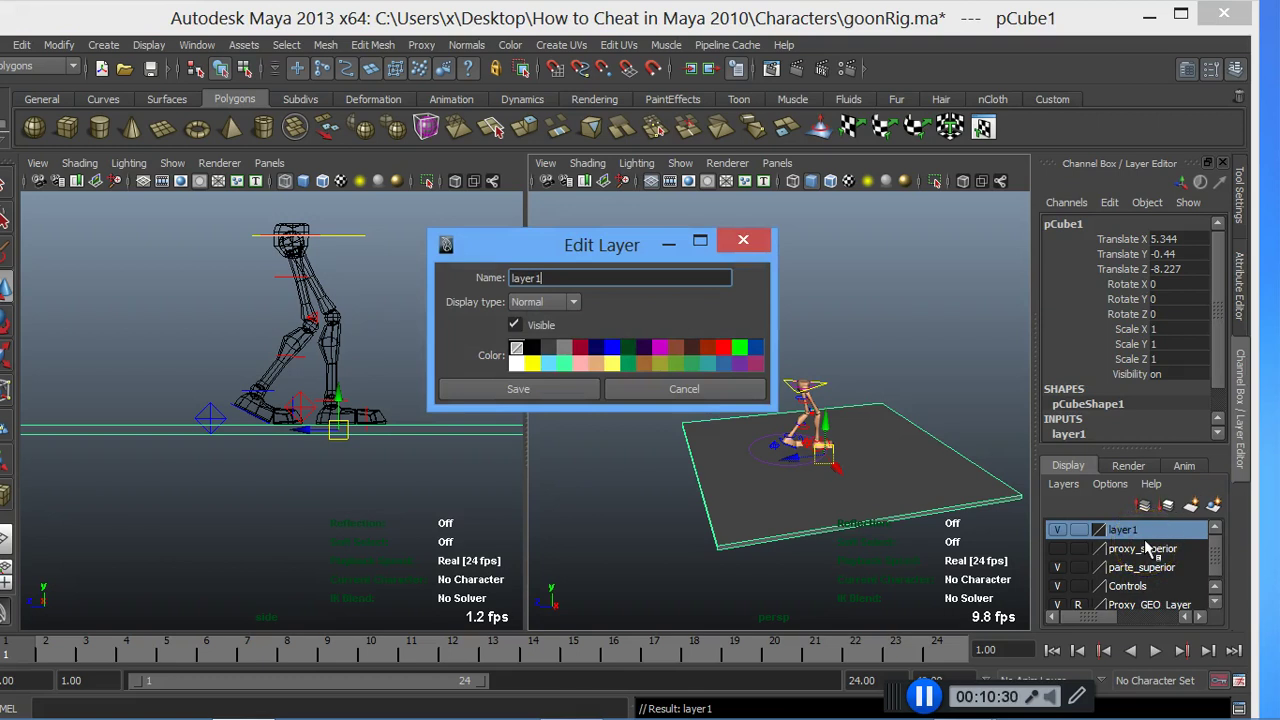
type("piso")
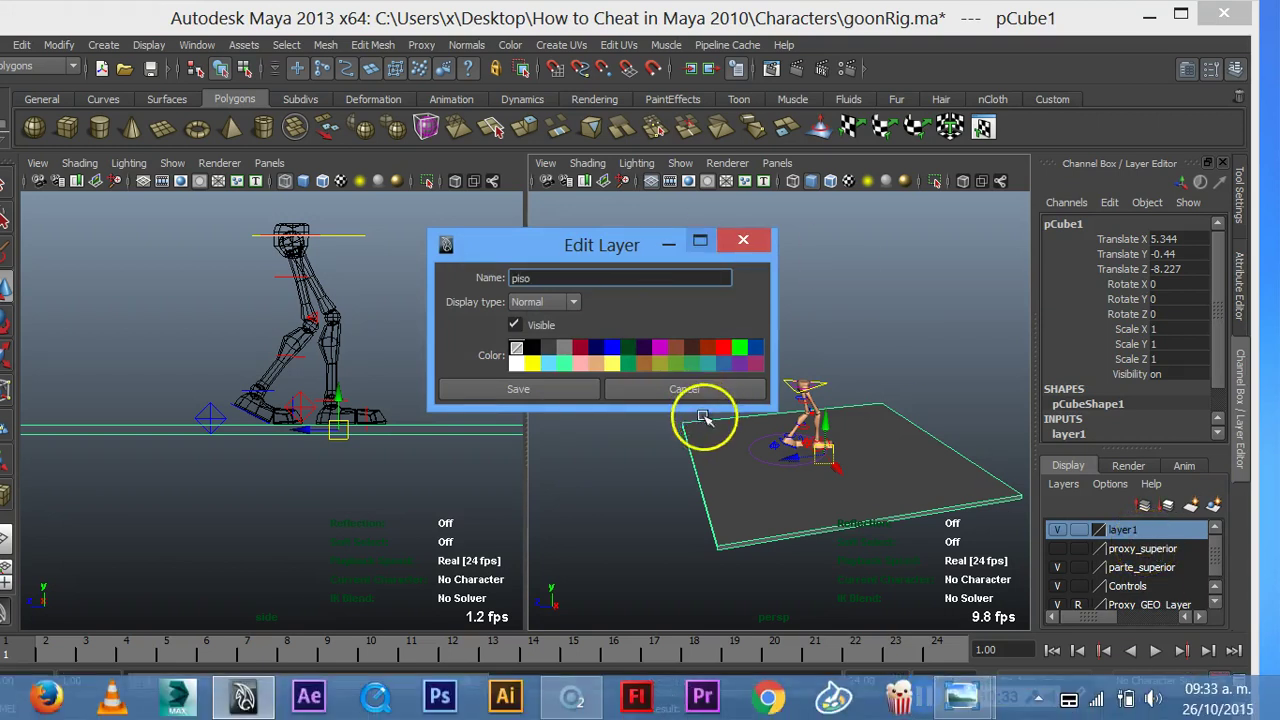
left_click(543, 388)
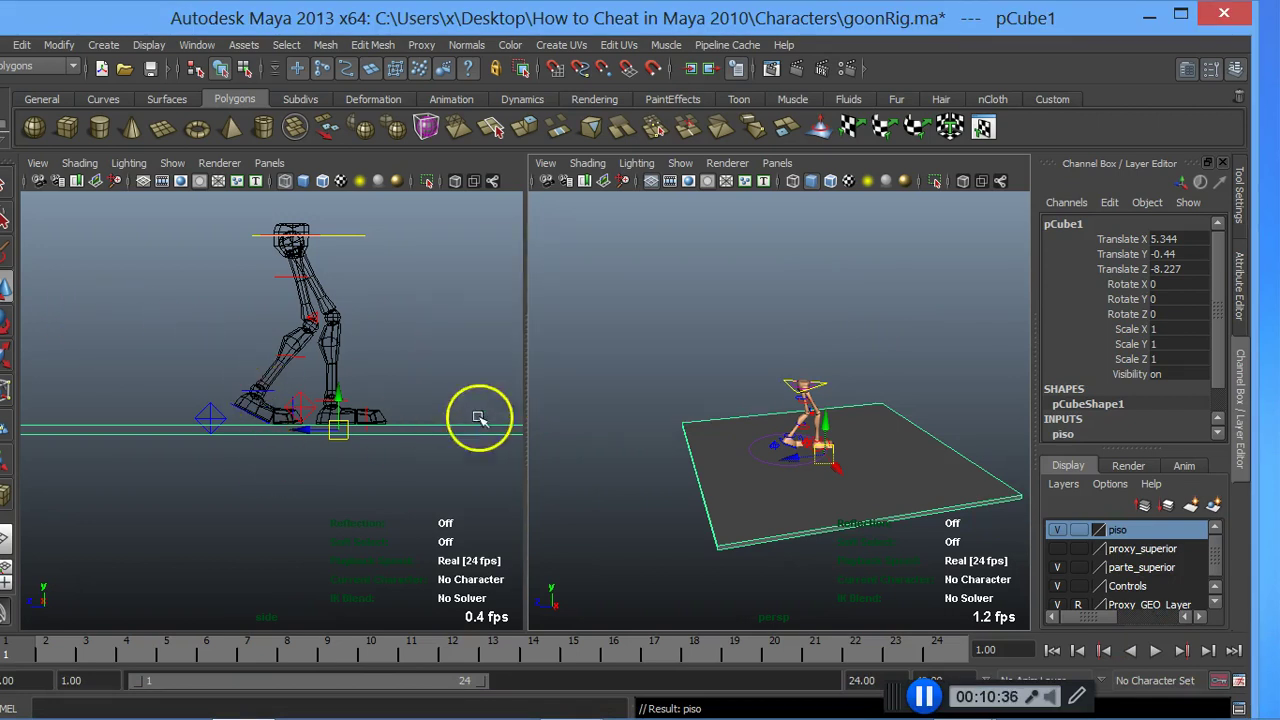
left_click(1079, 530)
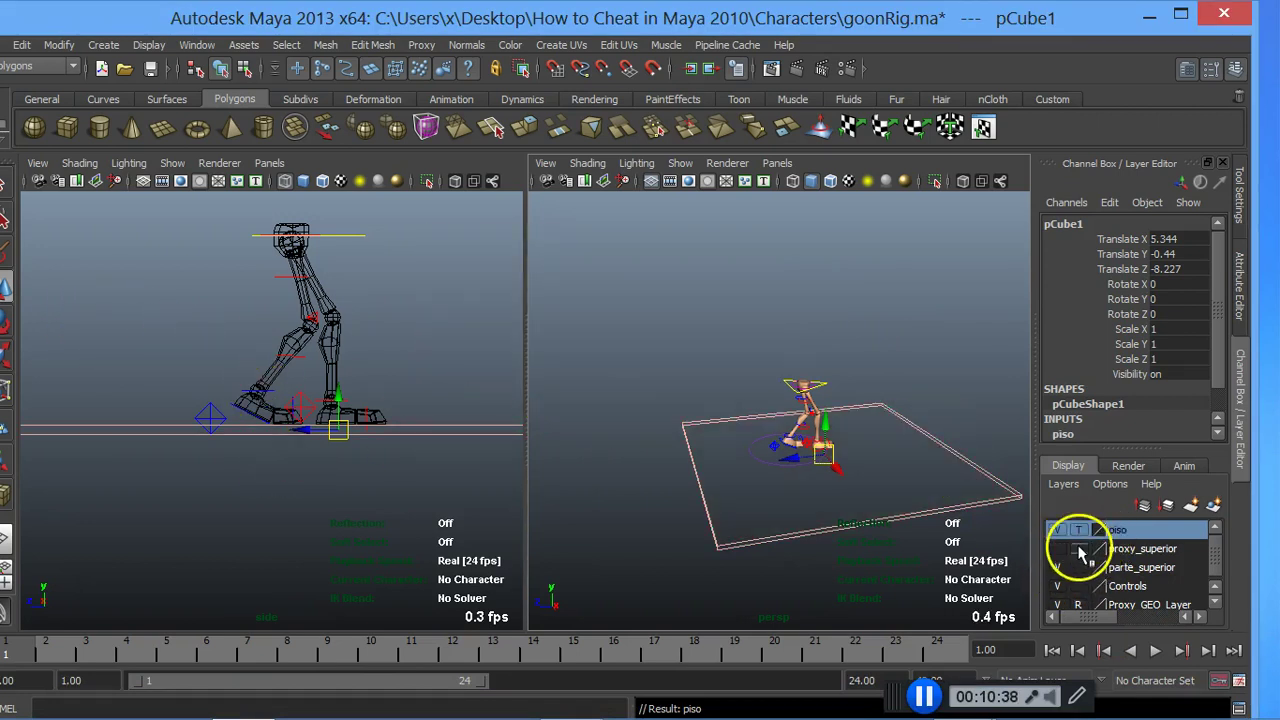
left_click(266, 474)
scroll(266, 474, "up", 3)
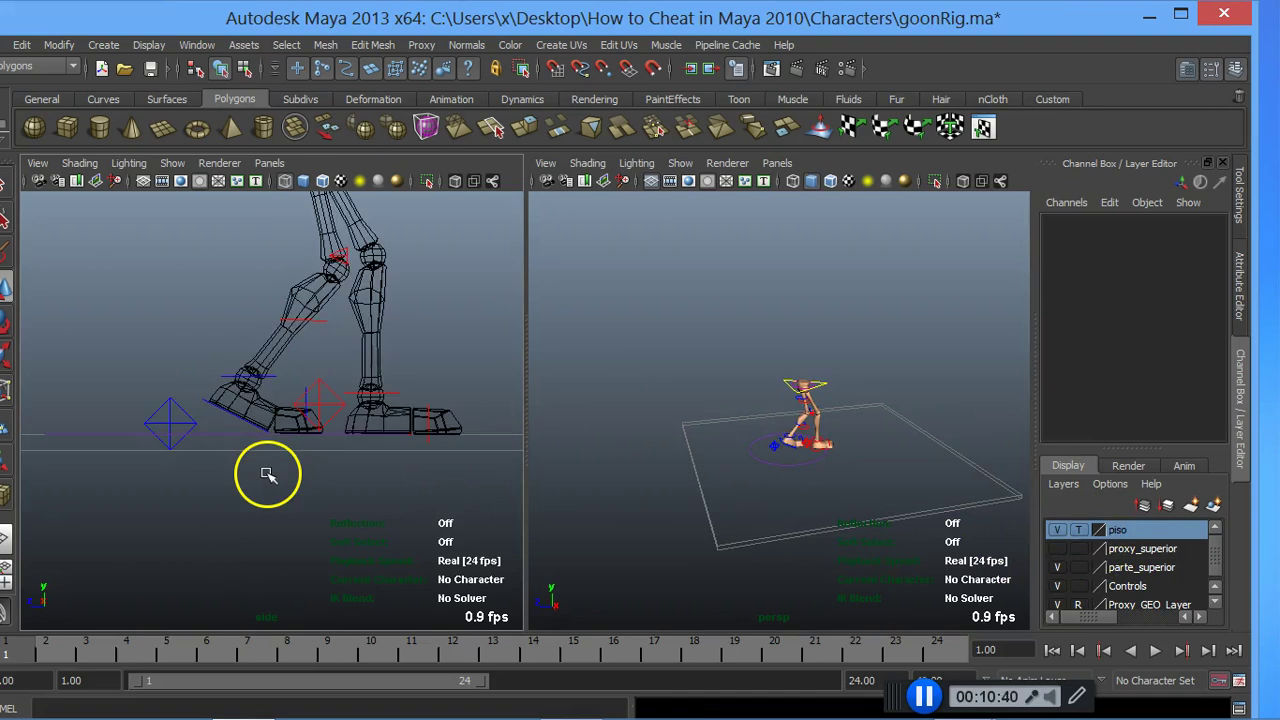
scroll(258, 458, "down", 2)
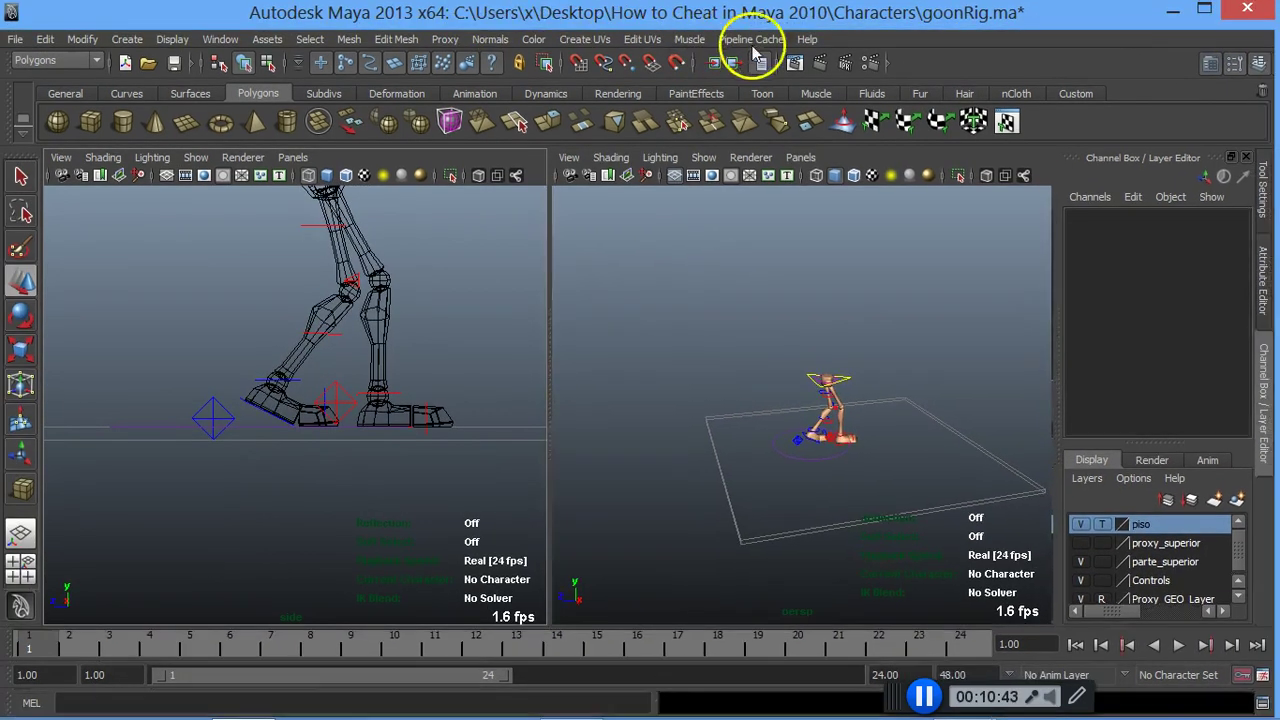
Step: Nudge Foot_Right_IK_CTRL slightly back in the side view
left_click_drag(485, 20, 829, 43)
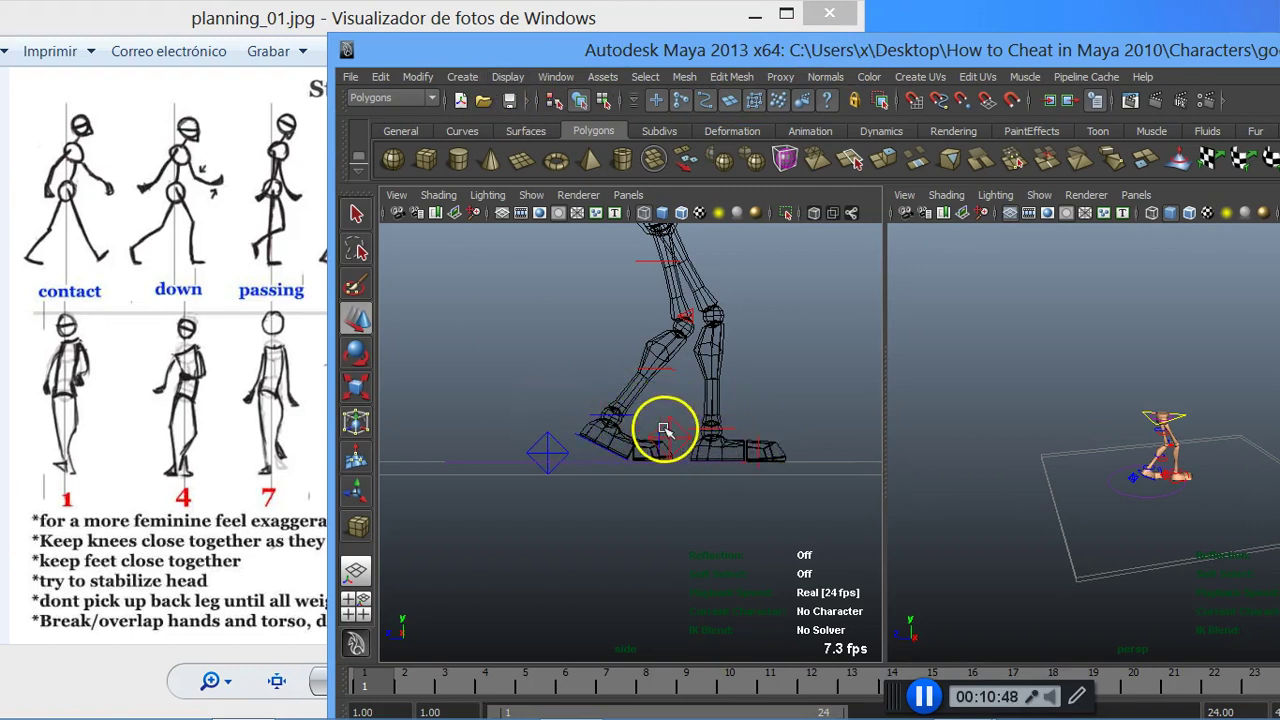
left_click(664, 424)
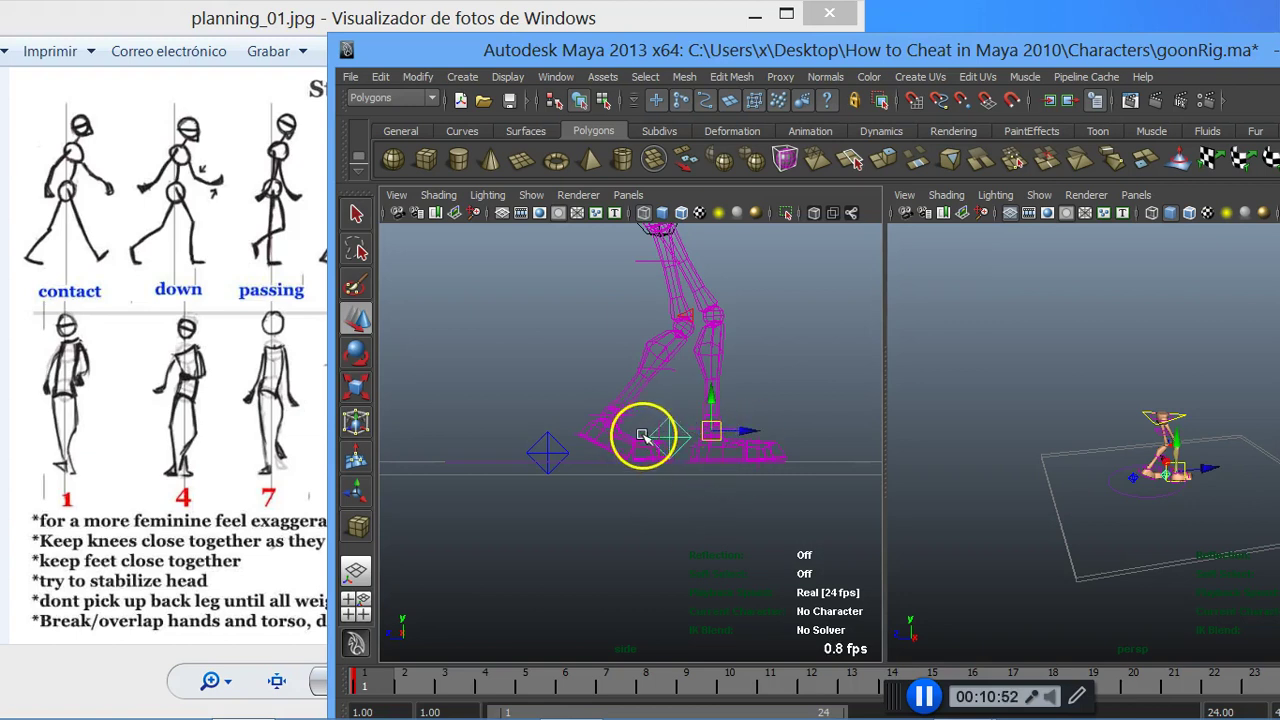
left_click_drag(786, 49, 679, 52)
mouse_move(638, 430)
left_mouse_down()
mouse_move(620, 425)
mouse_move(694, 432)
left_mouse_up()
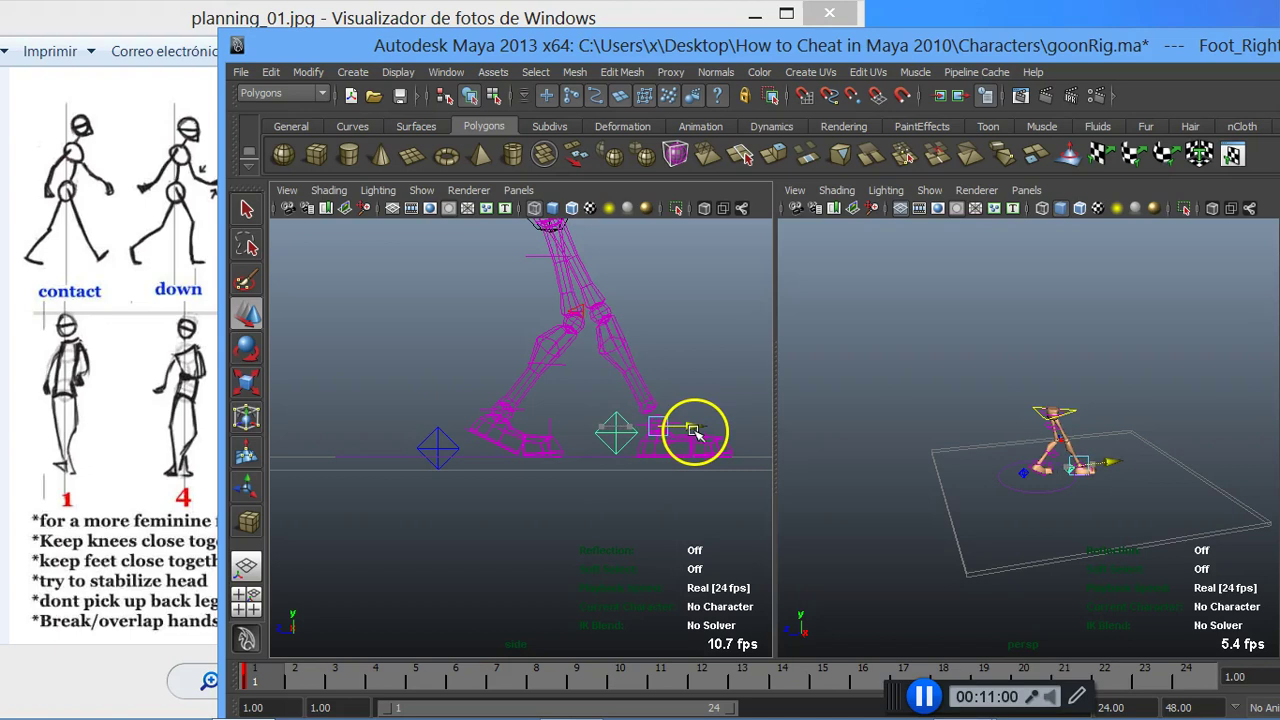
Step: Move Center_Root_FK_CTRL forward so the hips sit between the feet
mouse_move(663, 300)
middle_mouse_down("alt")
mouse_move(617, 343)
mouse_move(603, 400)
middle_mouse_up("alt")
left_click(595, 313)
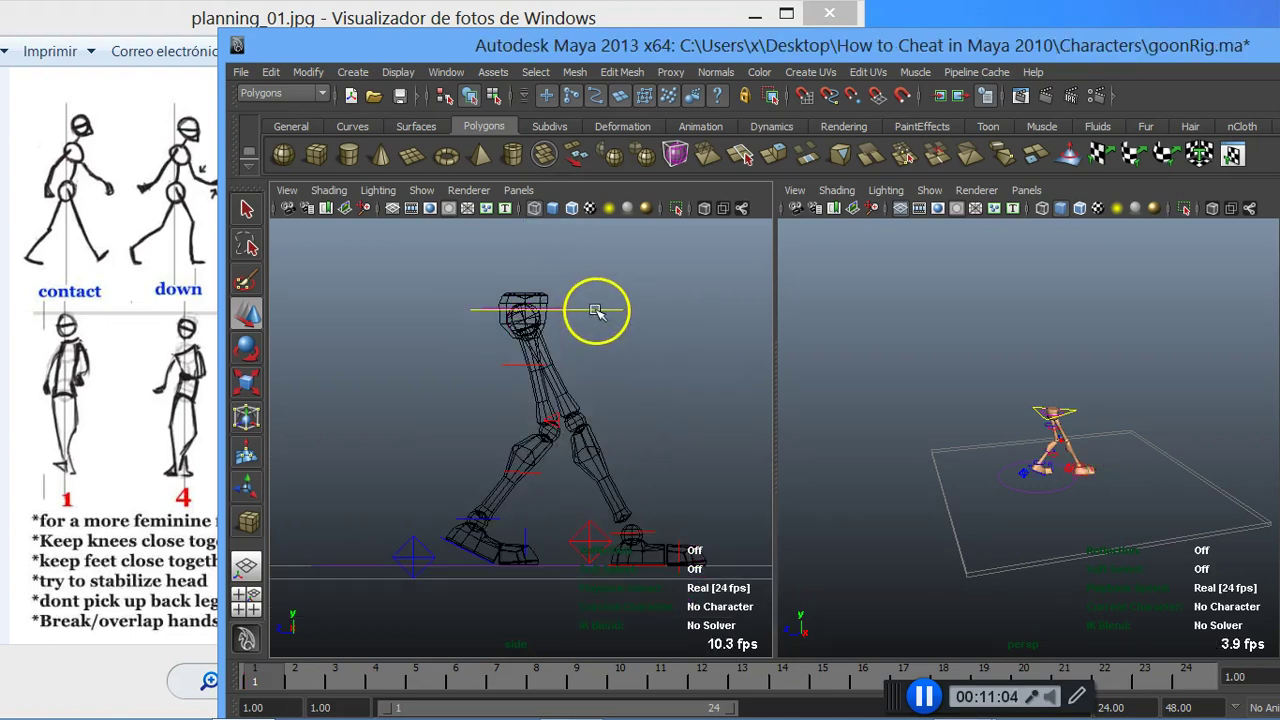
left_click(595, 312)
mouse_move(549, 309)
left_mouse_down()
mouse_move(588, 312)
mouse_move(573, 309)
left_mouse_up()
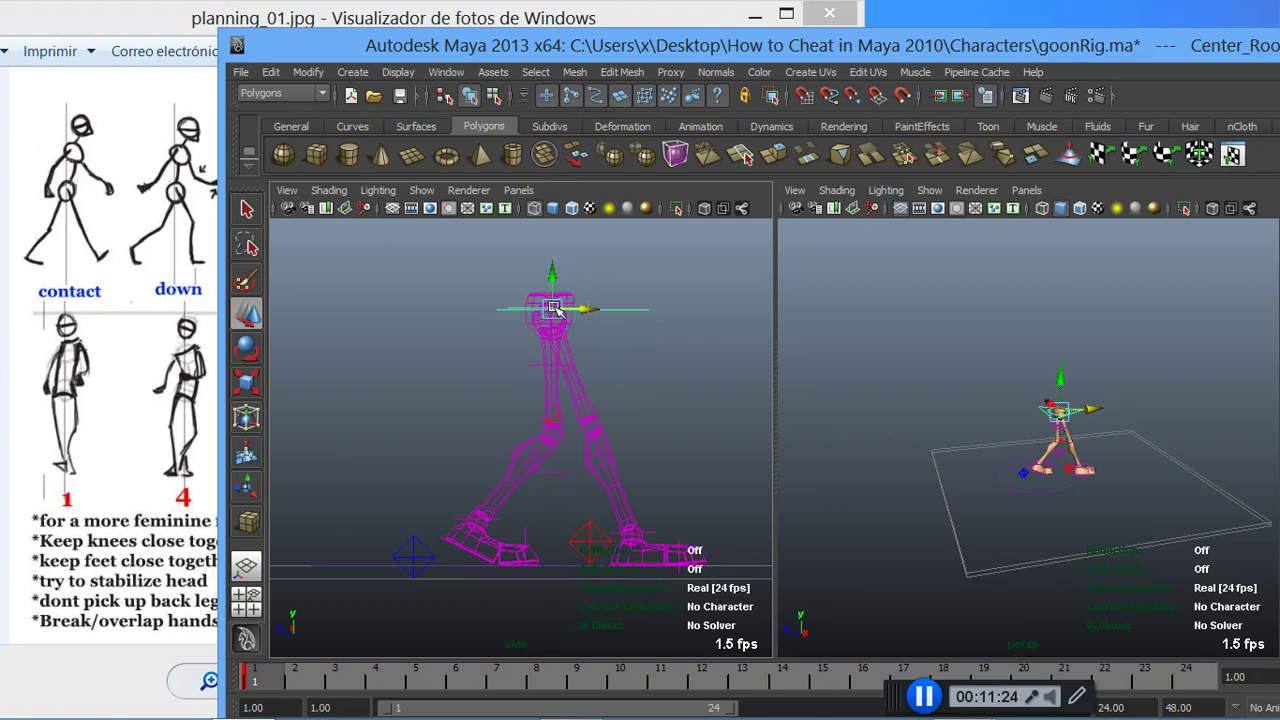
Step: Tilt Center_Root_FK_CTRL forward to Rotate X -8 in the Channel Box
key("e")
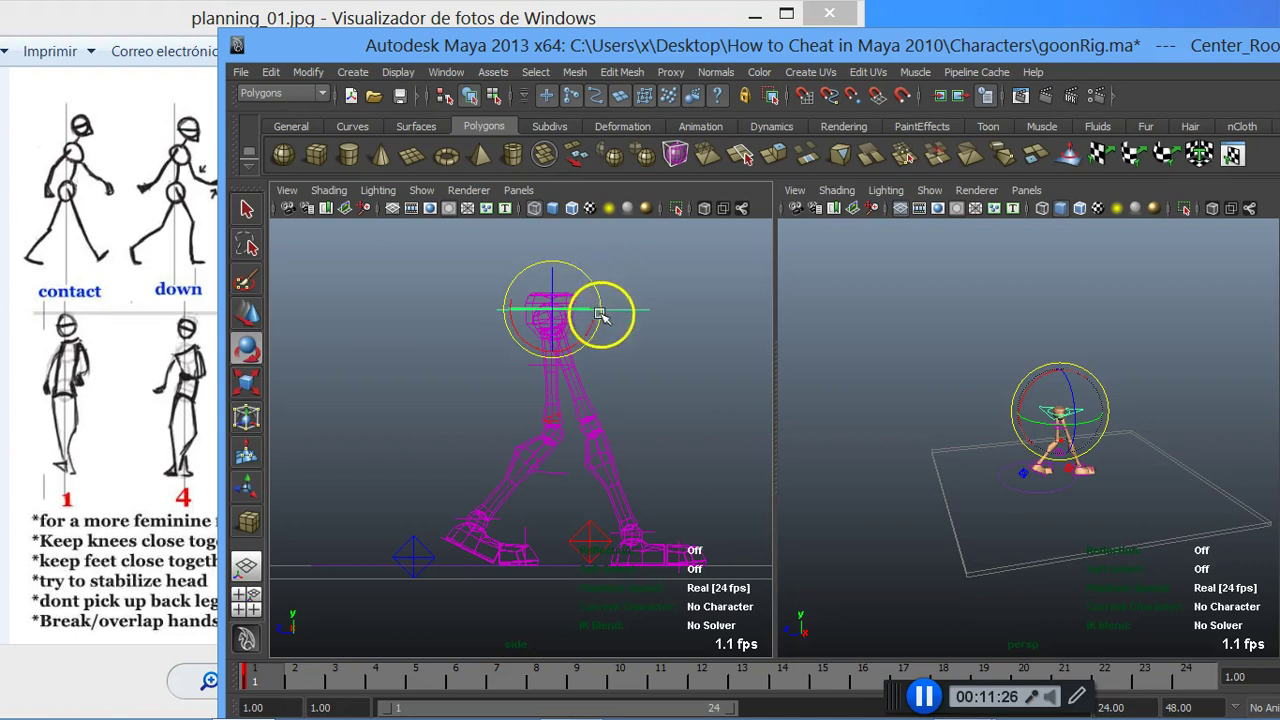
left_click_drag(595, 288, 599, 270)
left_click_drag(577, 351, 570, 342)
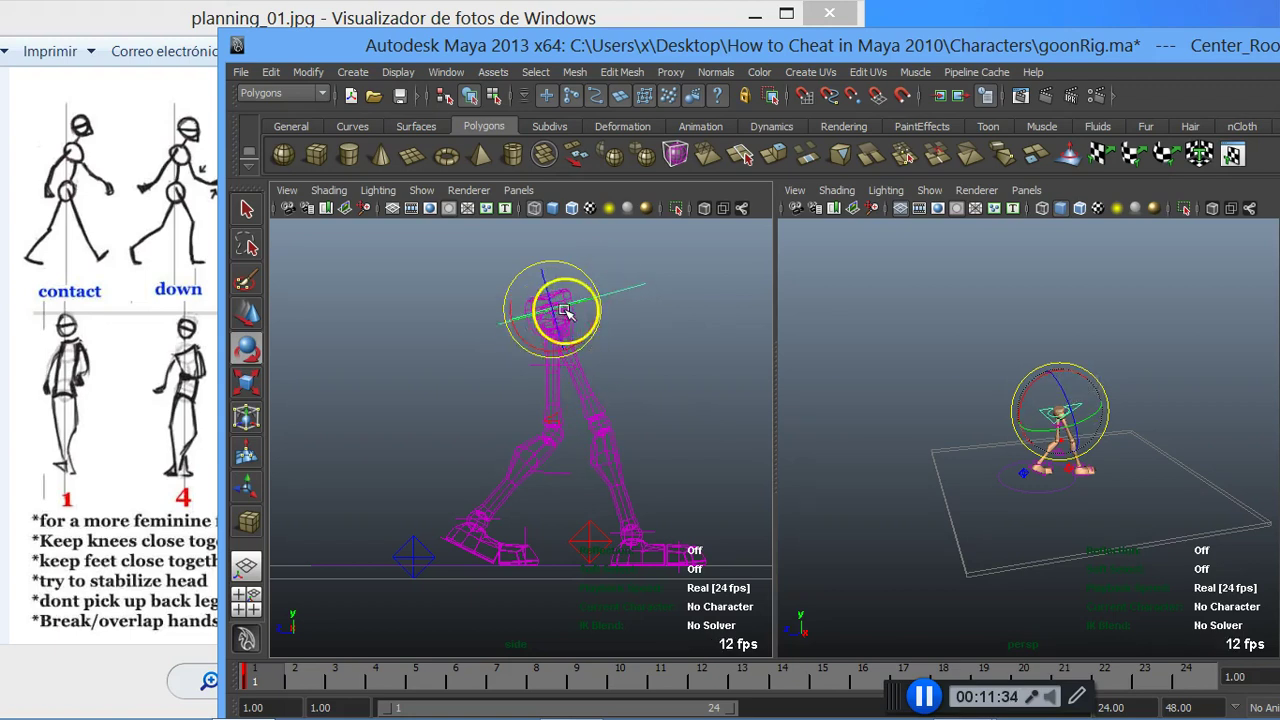
left_click_drag(595, 287, 596, 290)
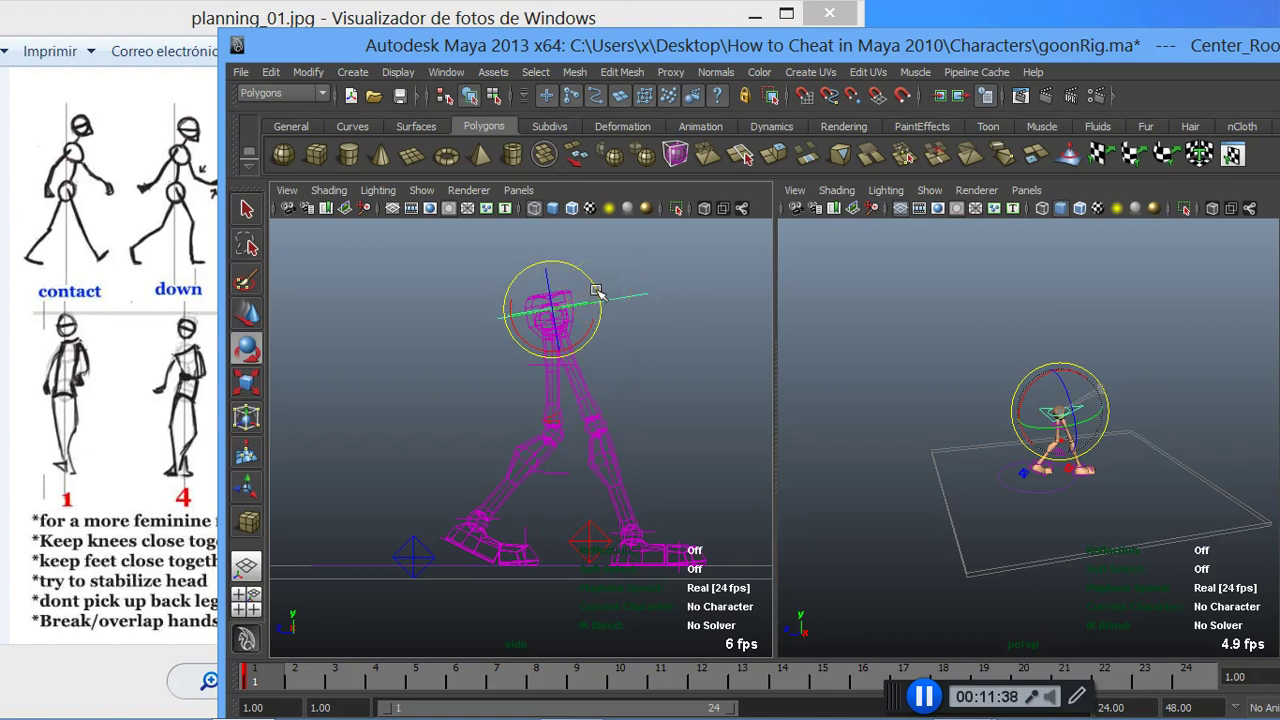
double_click(851, 47)
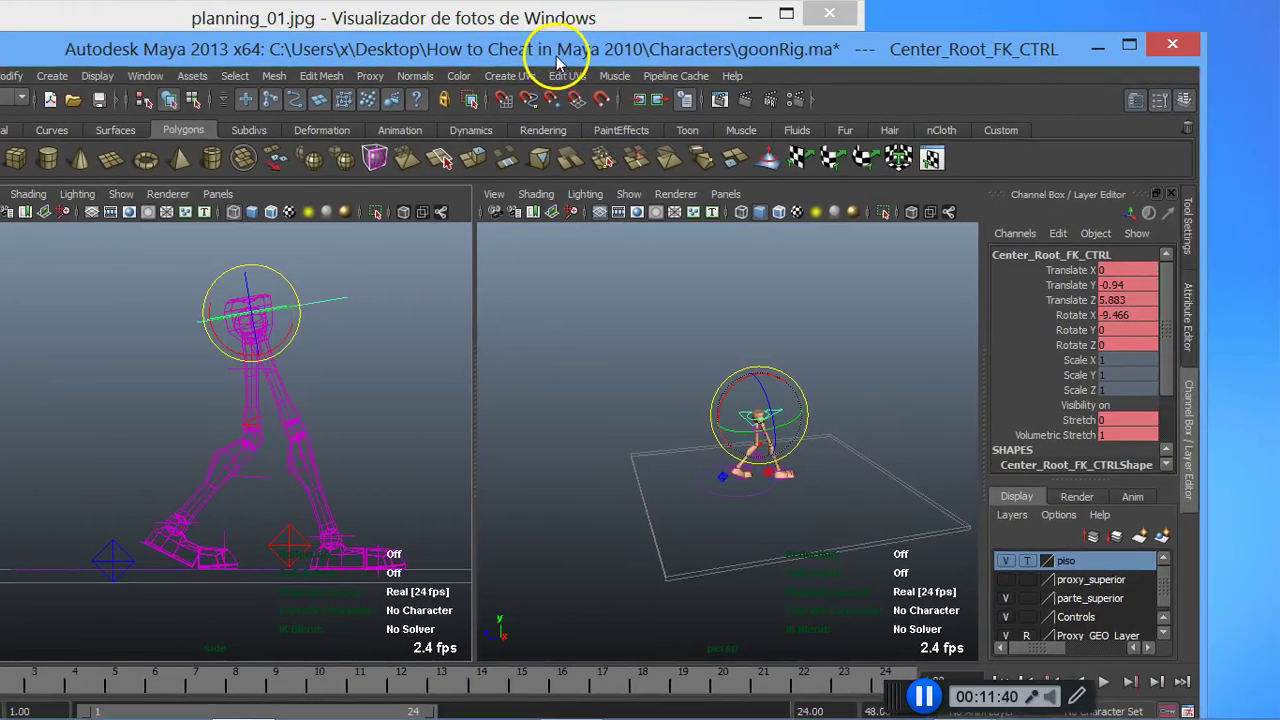
left_click_drag(637, 62, 641, 59)
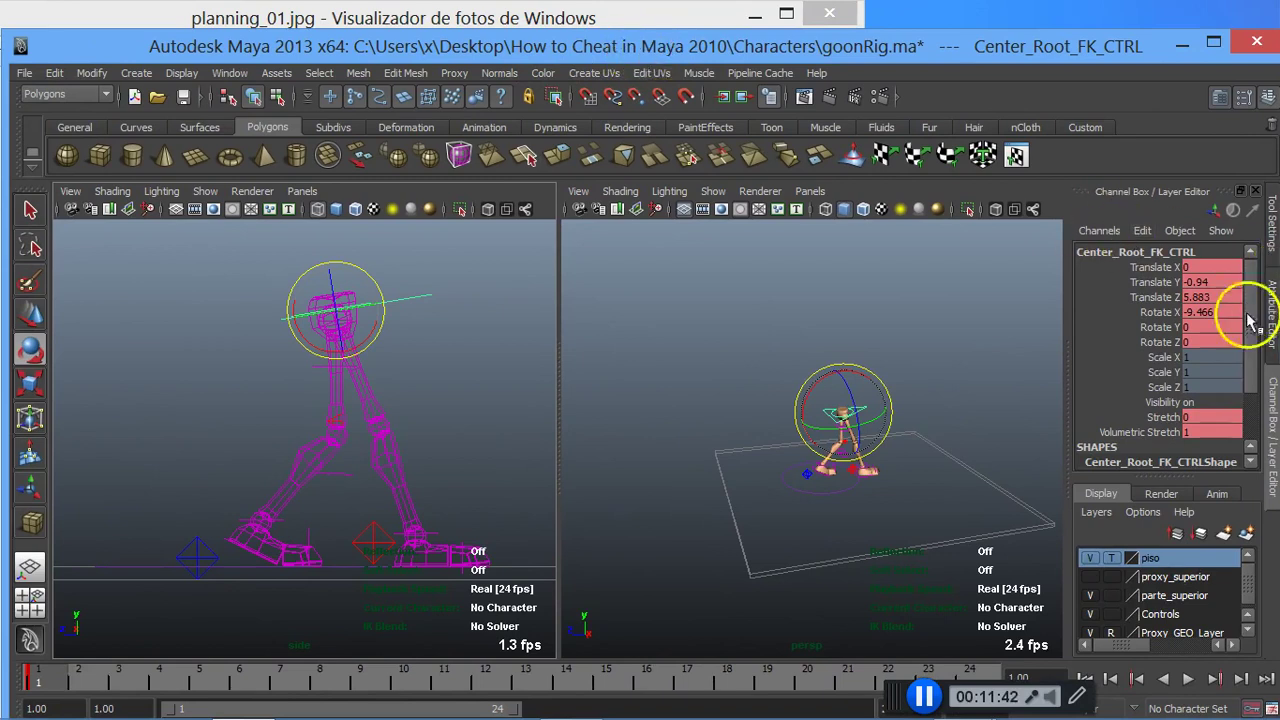
double_click(1192, 311)
type("-8")
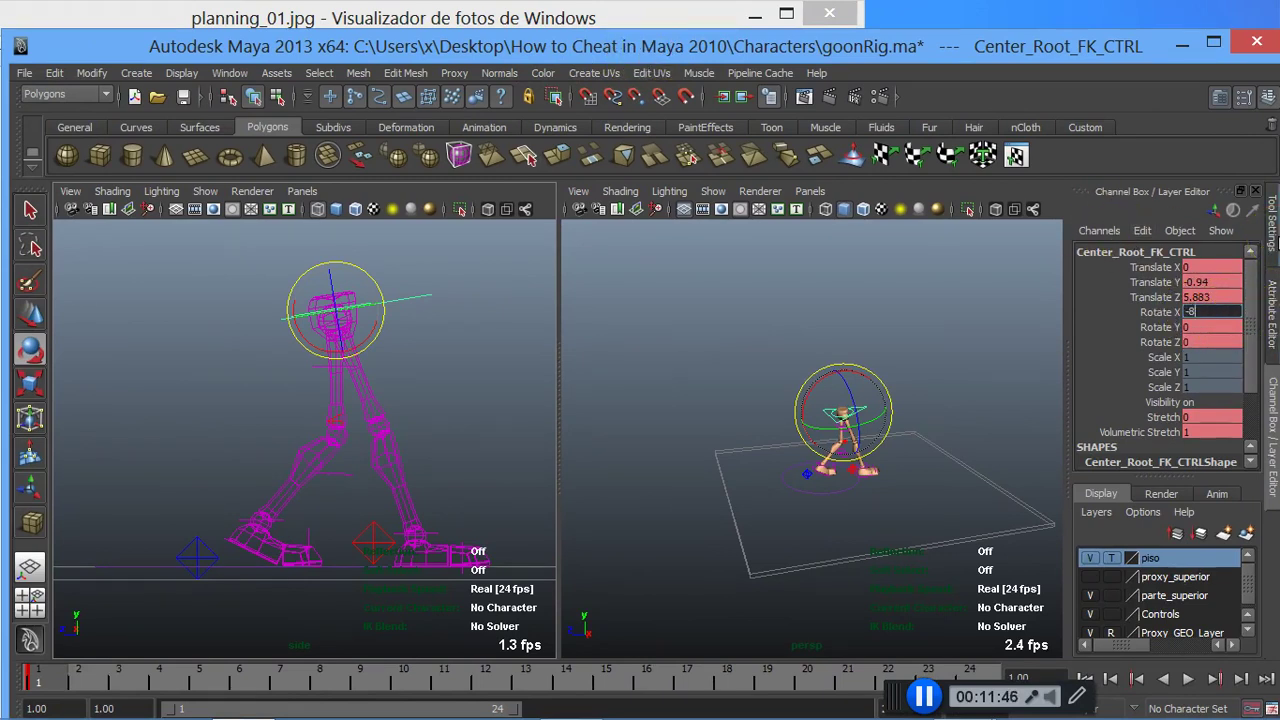
left_click_drag(860, 50, 1008, 48)
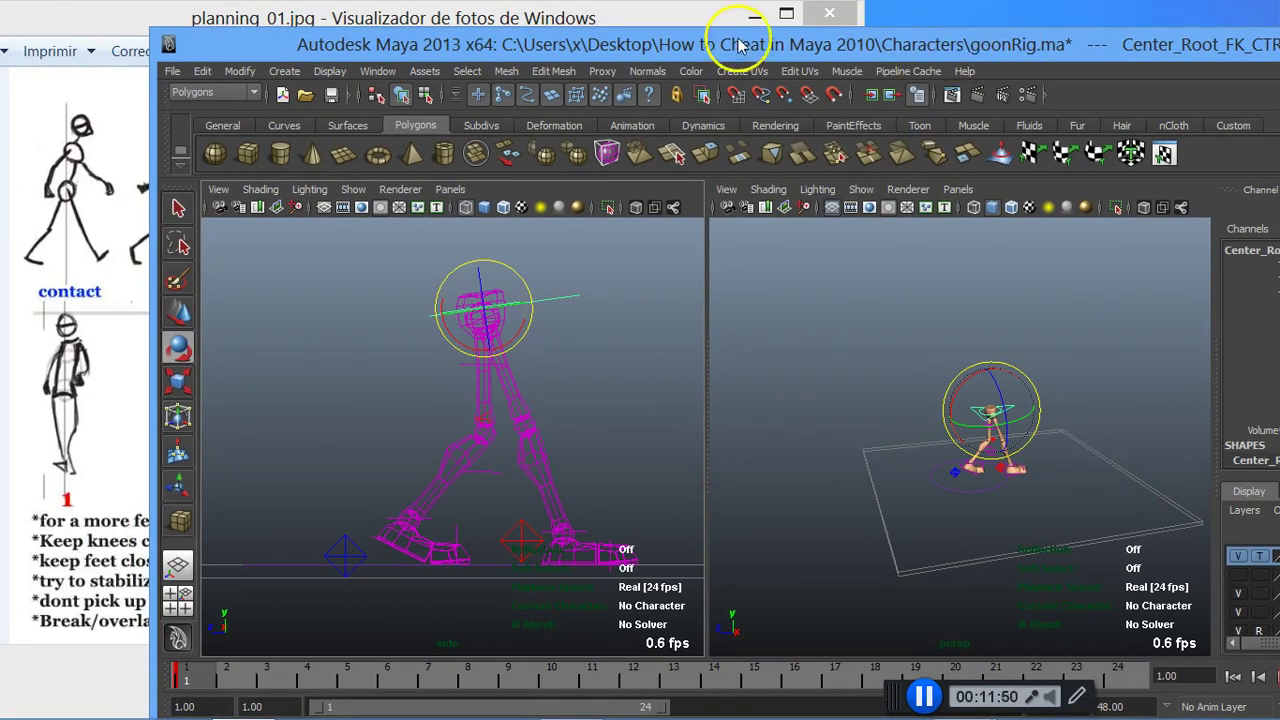
left_click_drag(716, 50, 816, 42)
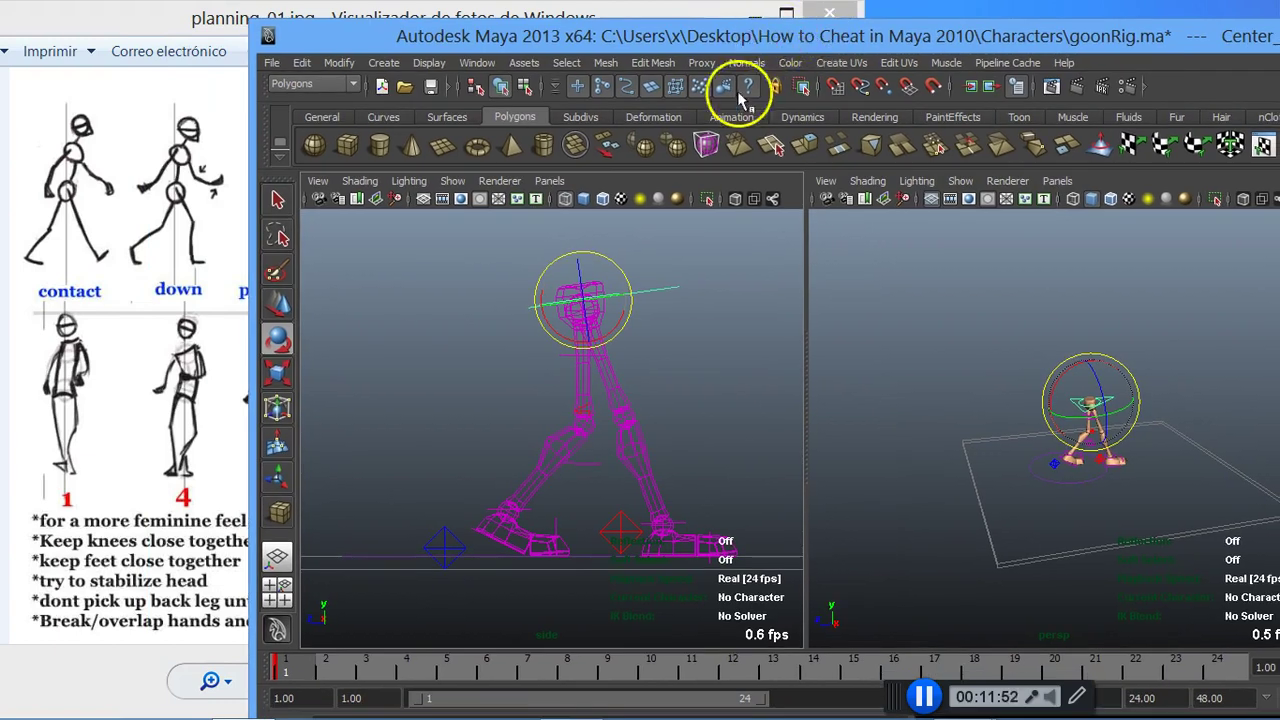
Step: Select Foot_Right_IK_CTRL and raise its Heel Roll to 14.3 with the Channel Box slider
left_click(622, 531)
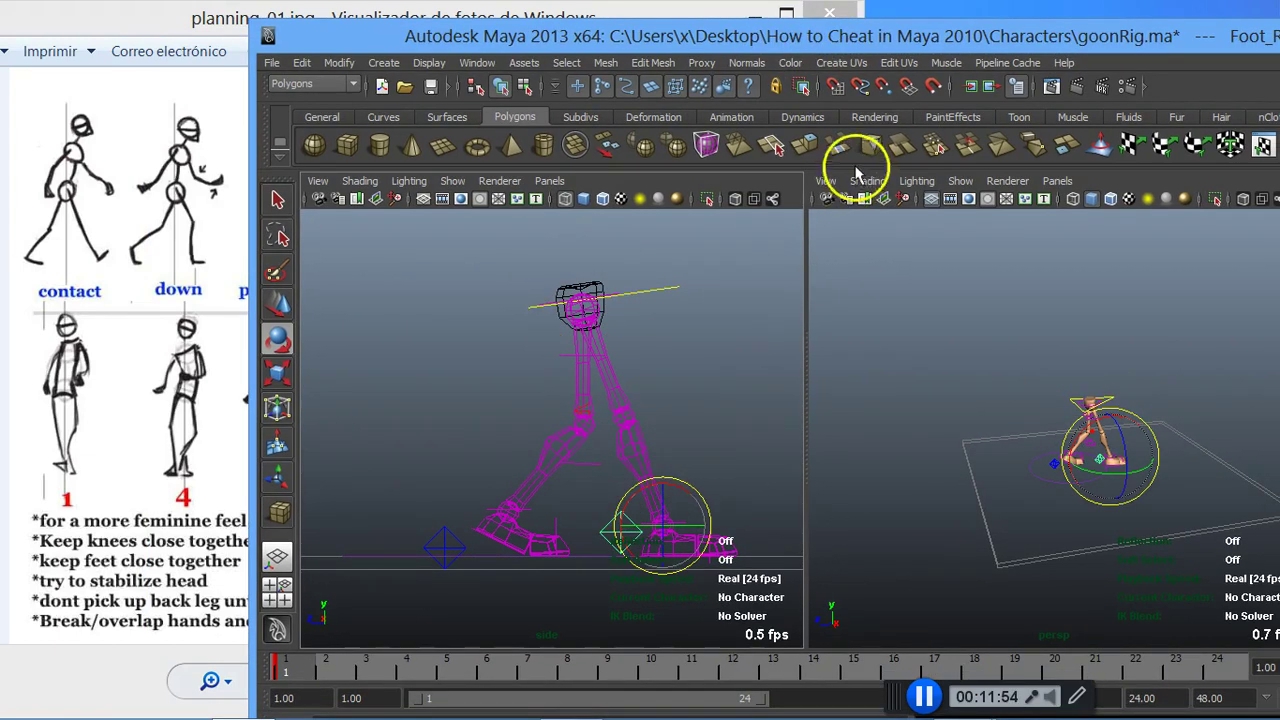
left_click_drag(877, 43, 661, 29)
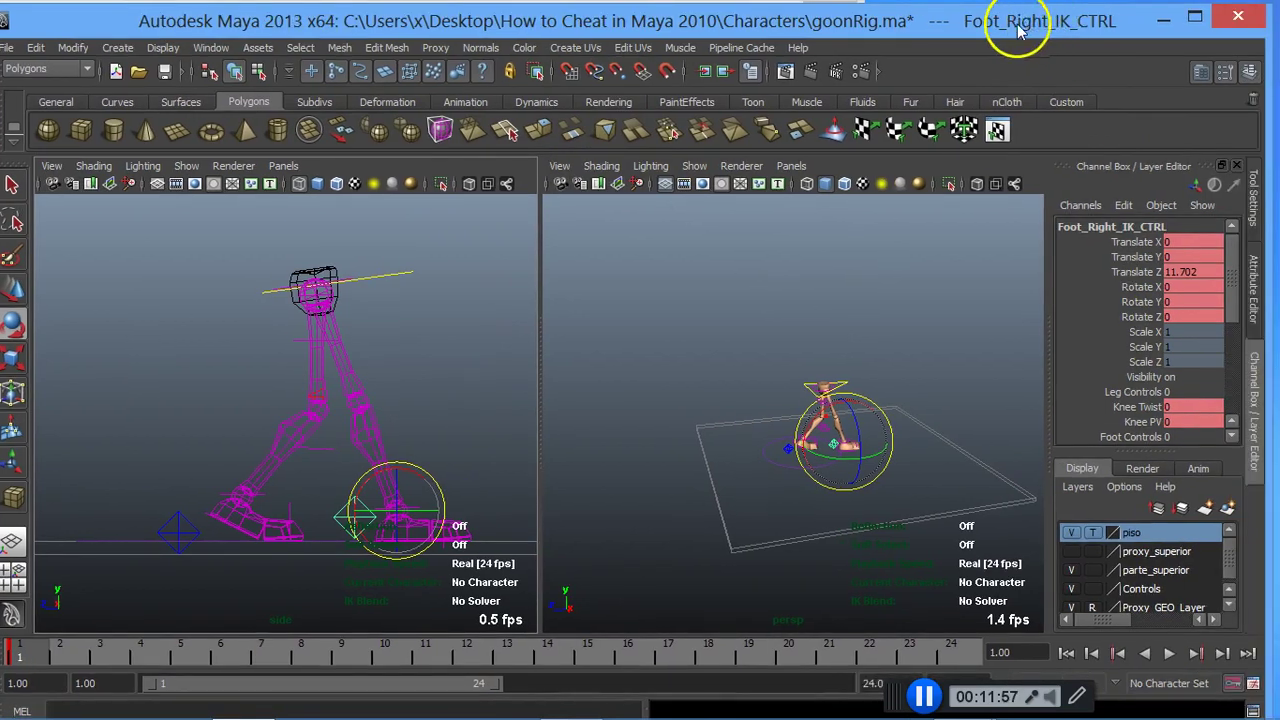
left_click_drag(1104, 38, 1009, 42)
mouse_move(1182, 306)
left_mouse_down()
mouse_move(1180, 371)
mouse_move(1186, 343)
left_mouse_up()
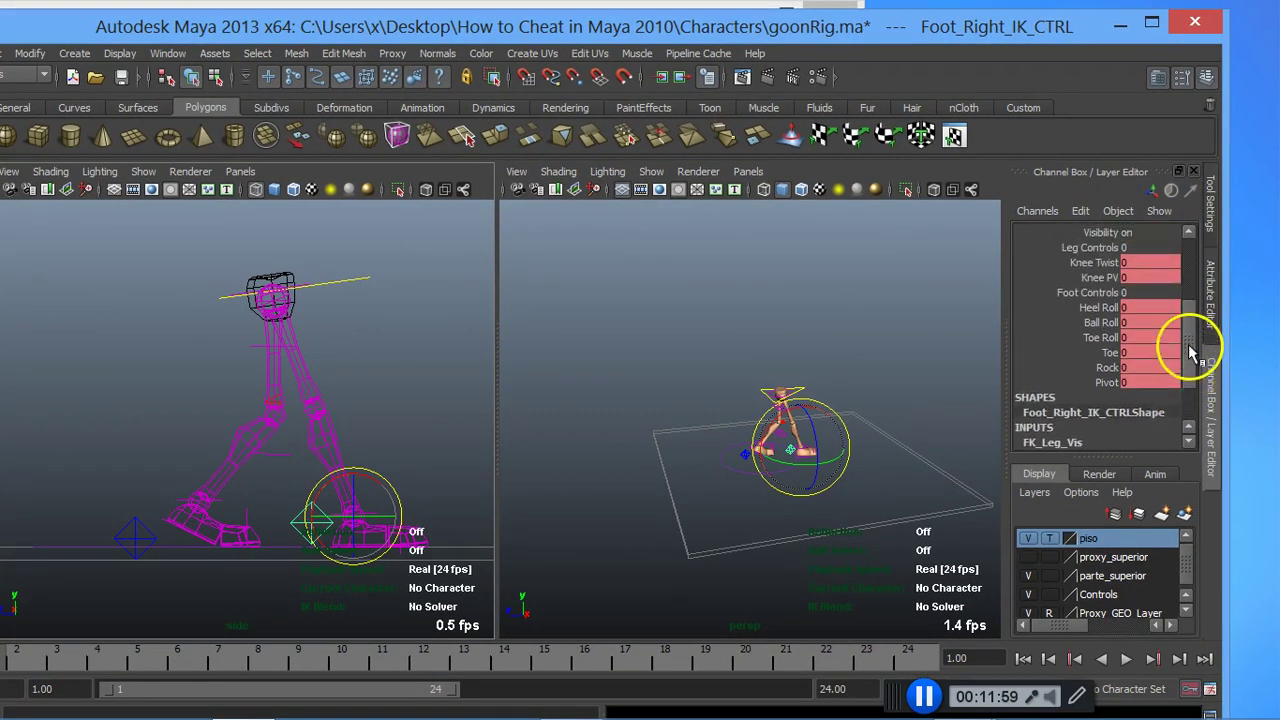
left_click(1103, 328)
middle_click_drag(409, 449, 149, 429)
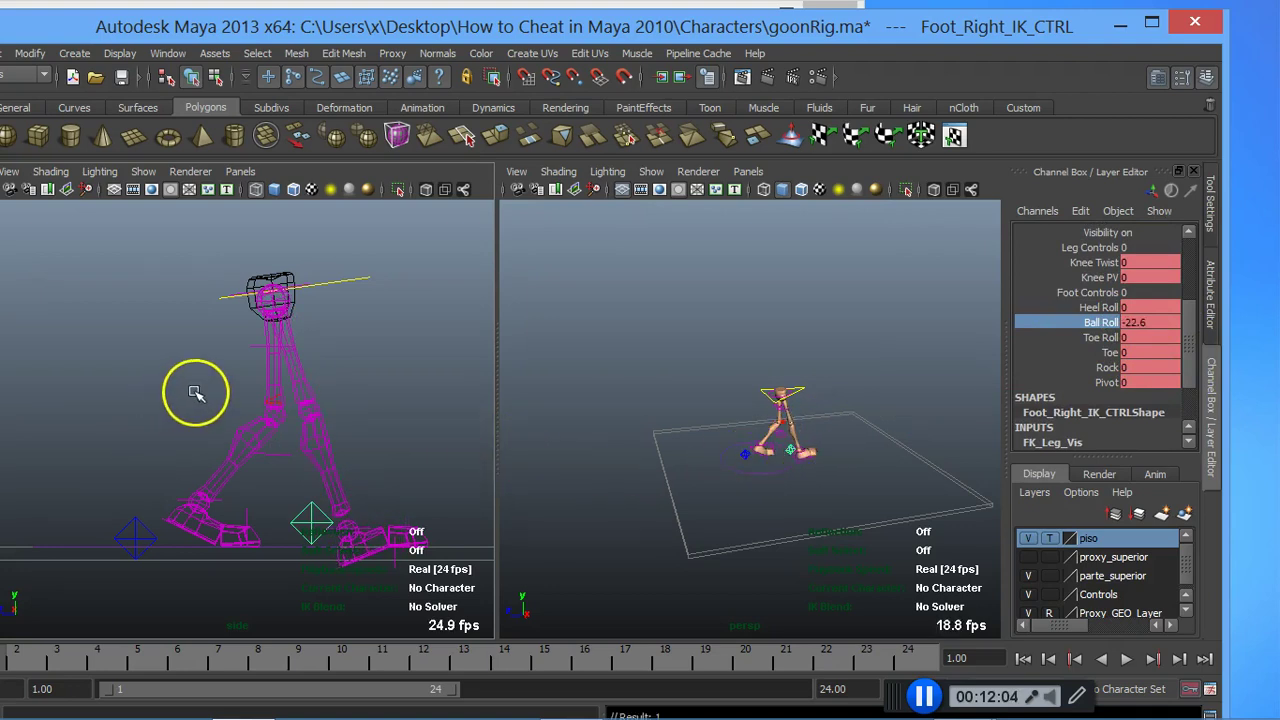
left_click(1080, 307)
mouse_move(302, 385)
middle_mouse_down()
mouse_move(400, 420)
mouse_move(458, 423)
middle_mouse_up()
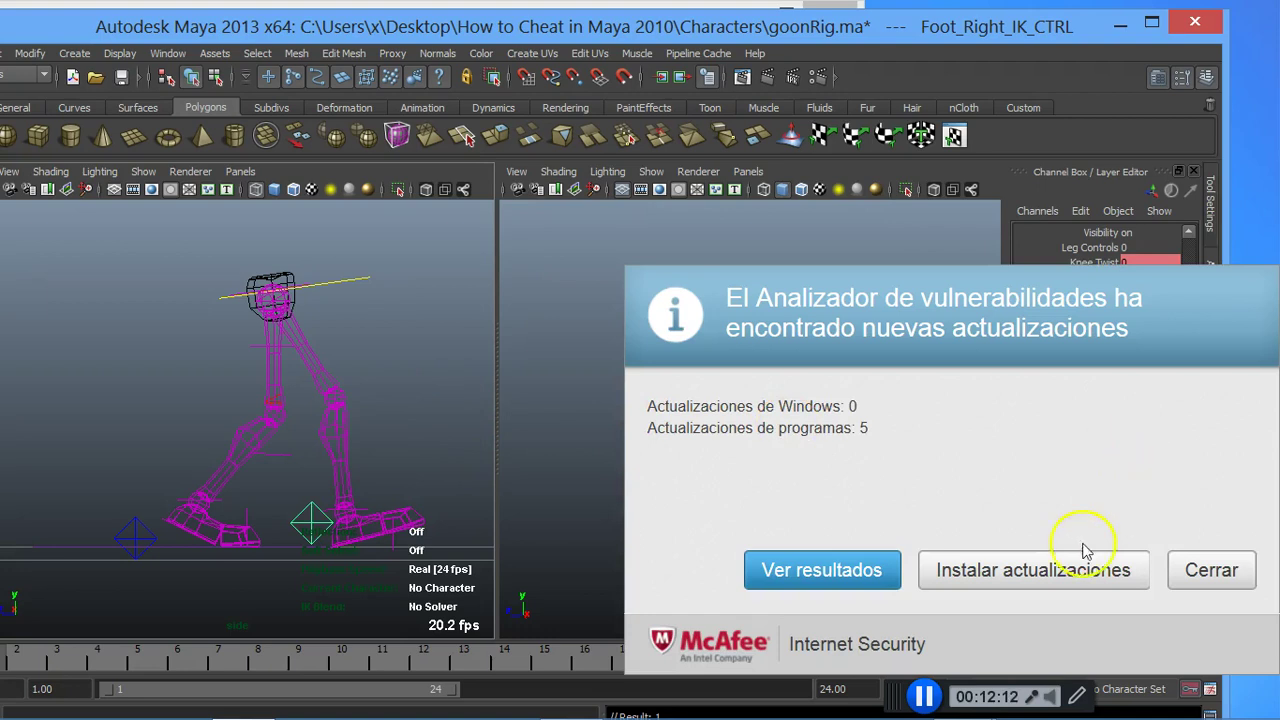
Step: Dismiss the McAfee update popup and set the right foot's Toe to 22.2
left_click(1228, 570)
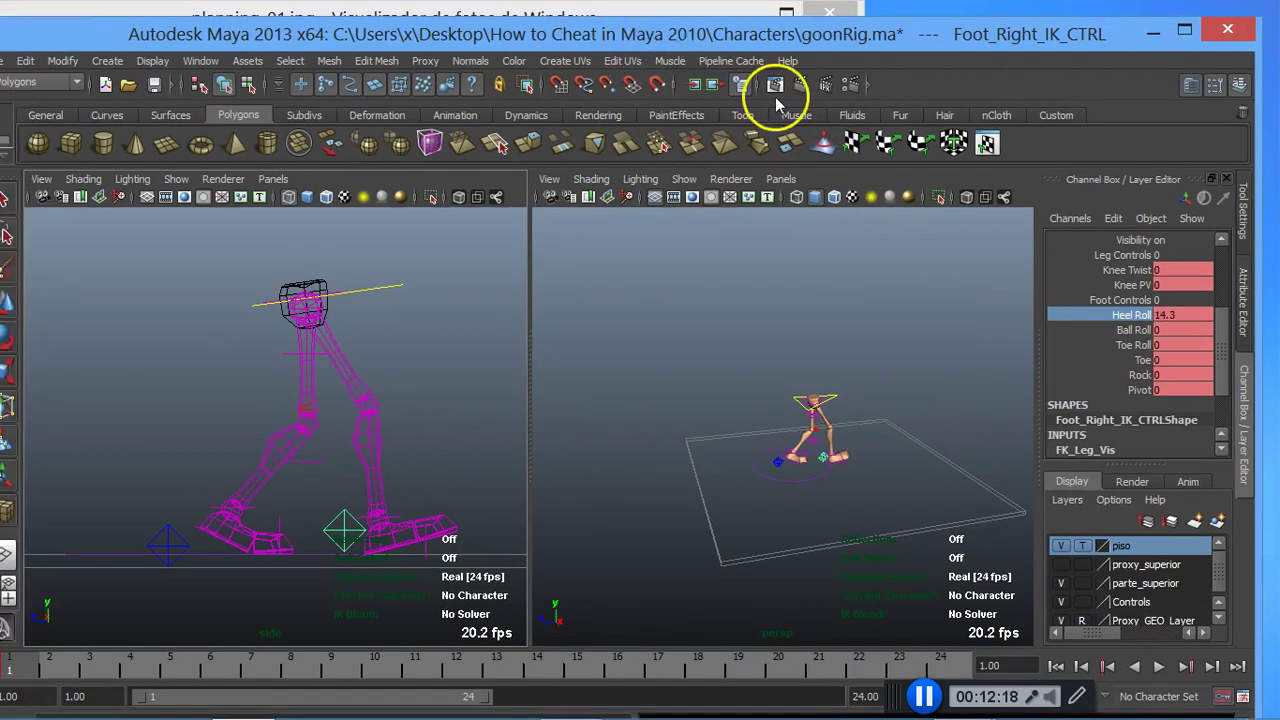
left_click_drag(662, 38, 640, 22)
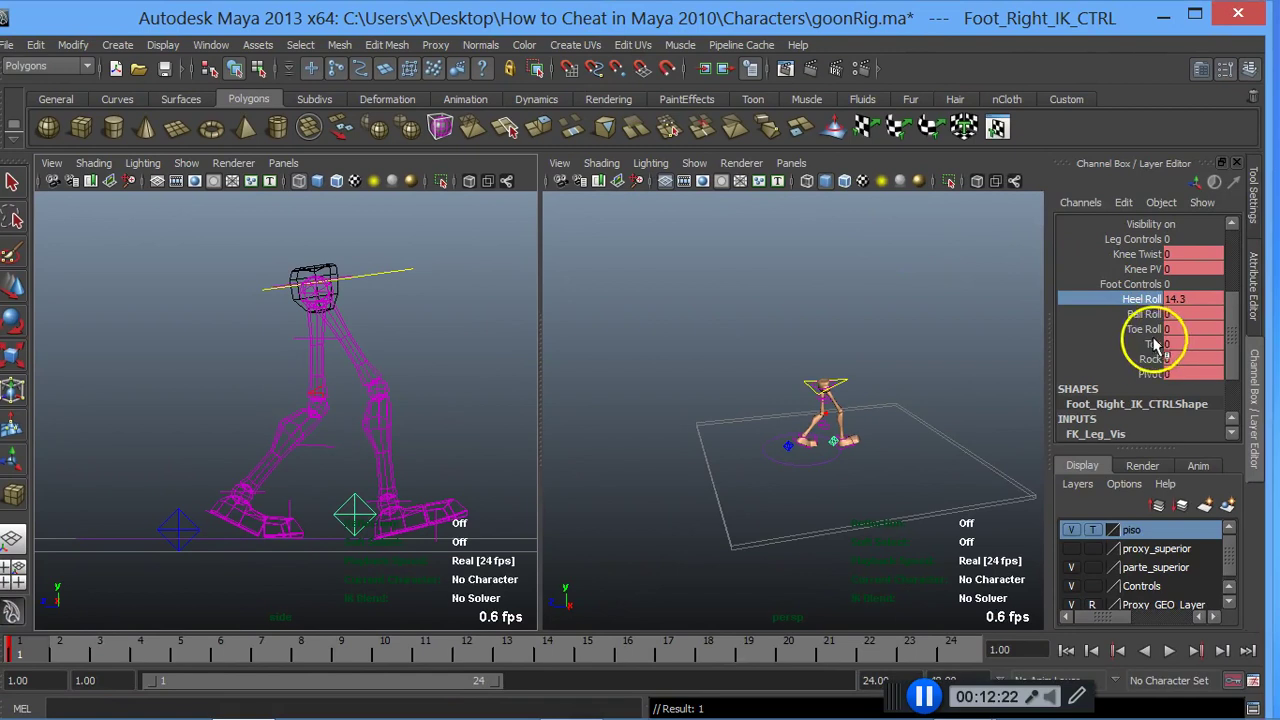
left_click(1152, 344)
middle_click_drag(517, 468, 649, 380)
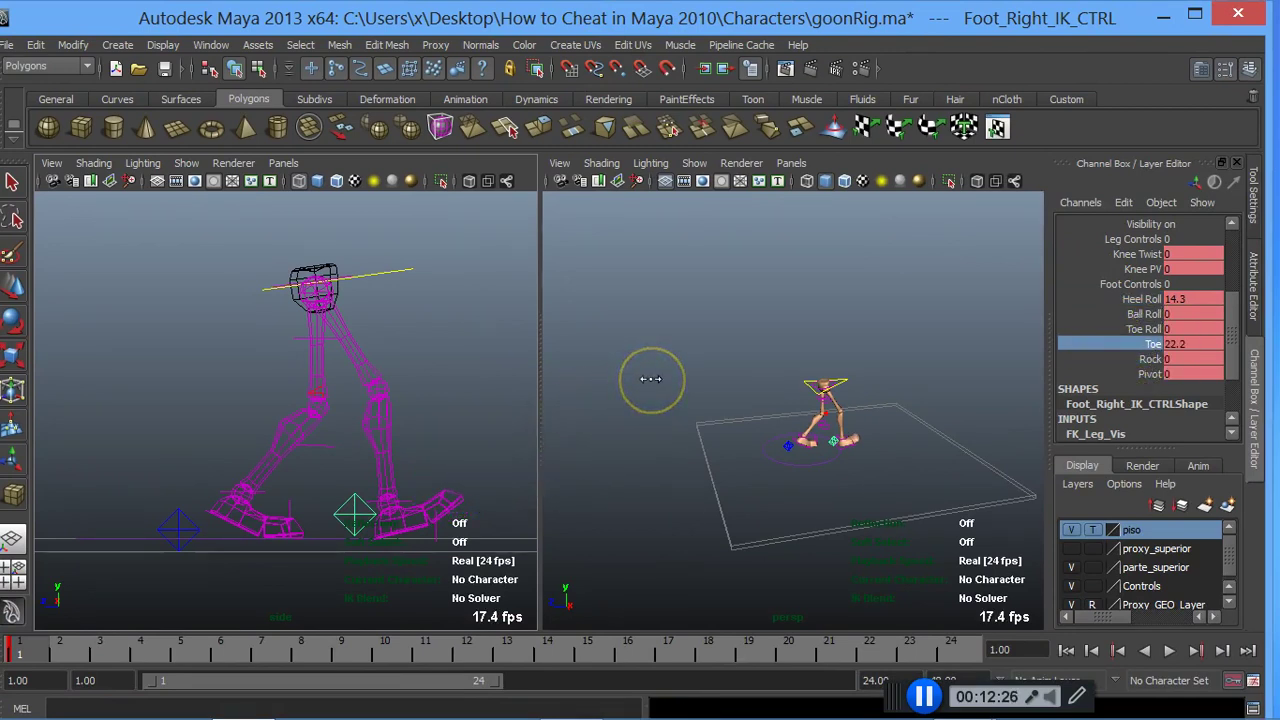
mouse_move(471, 480)
middle_mouse_down()
mouse_move(430, 514)
mouse_move(442, 516)
mouse_move(451, 497)
mouse_move(436, 503)
middle_mouse_up()
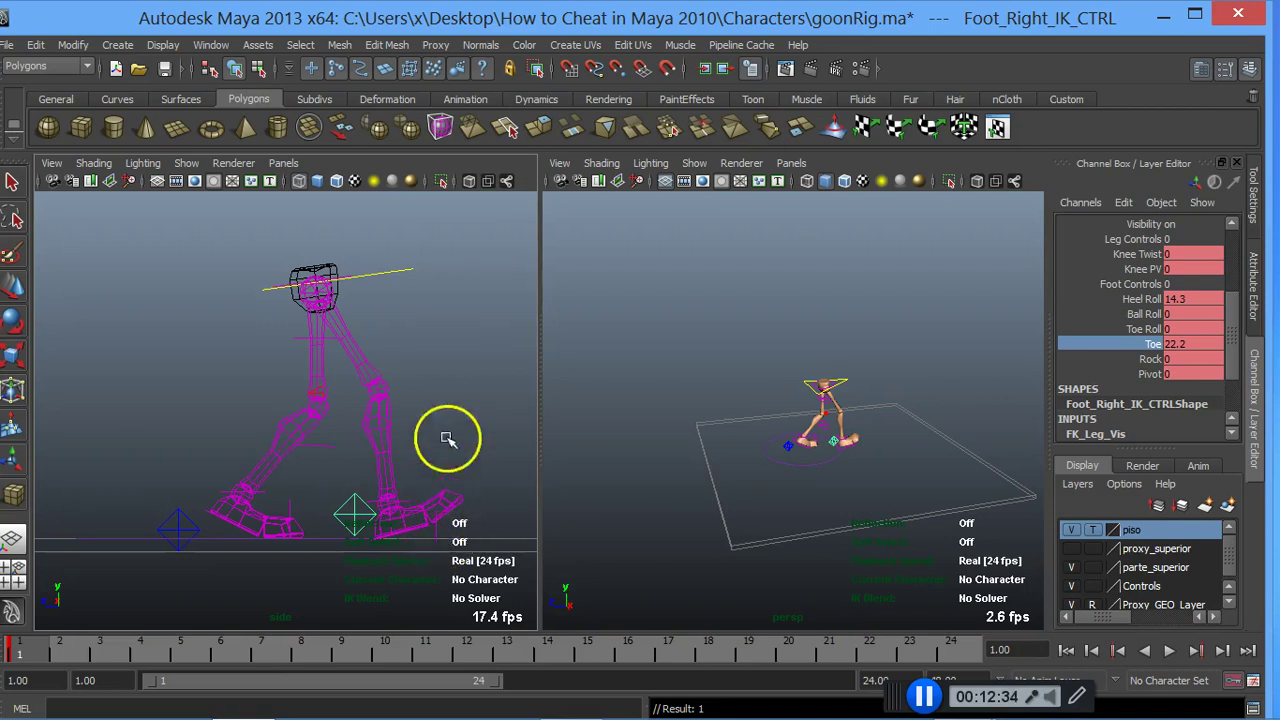
left_click(373, 279)
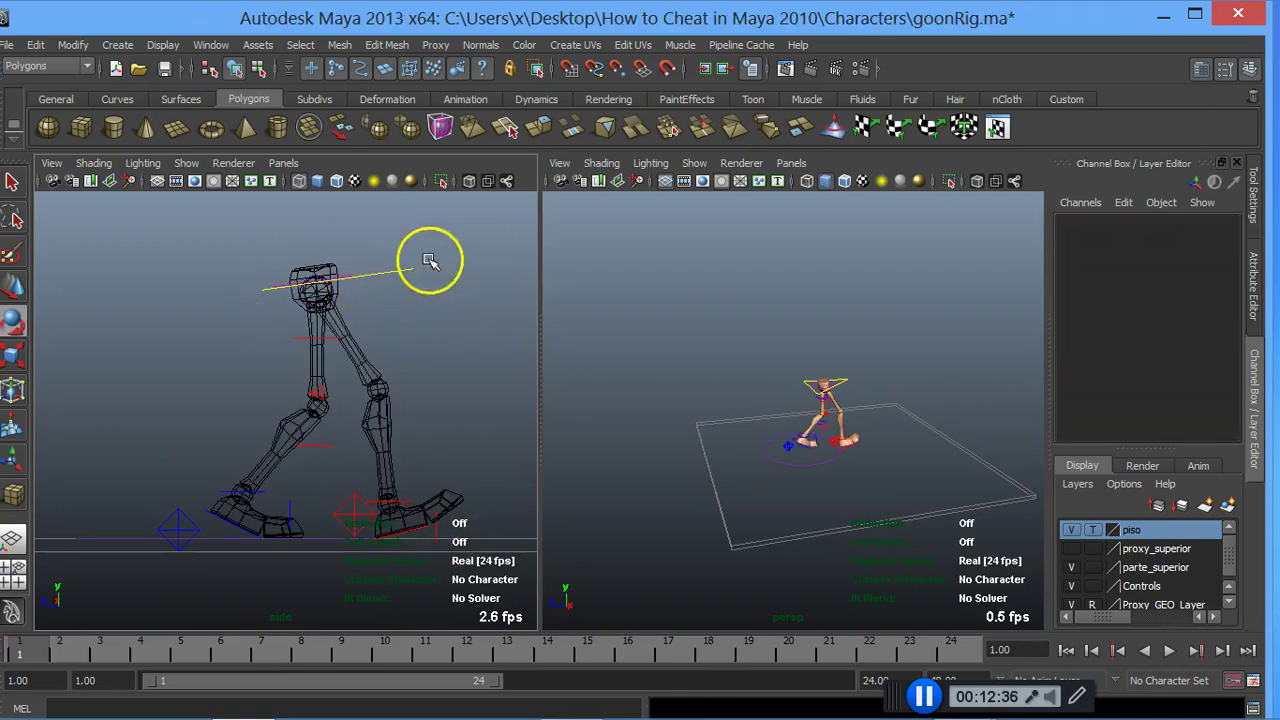
Step: Raise Center_Root_FK_CTRL slightly to straighten the legs
left_click(414, 291)
key("w")
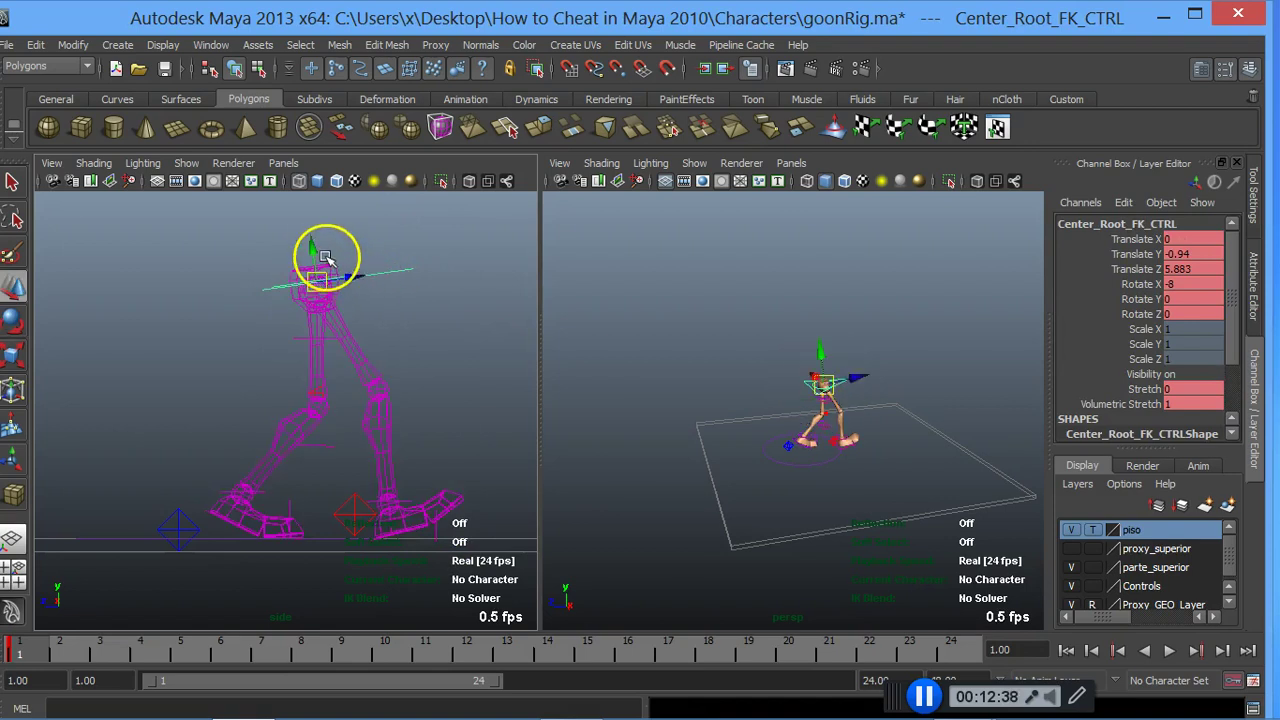
left_click_drag(313, 255, 305, 252)
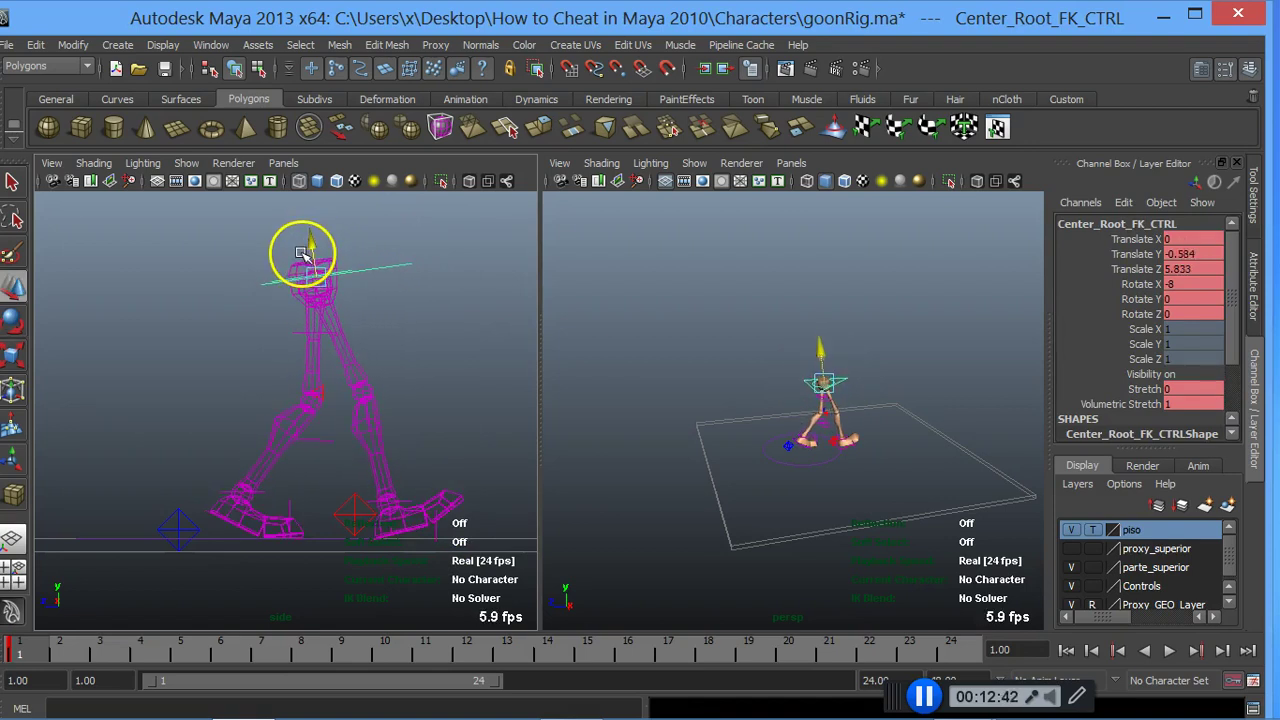
left_click_drag(302, 253, 302, 249)
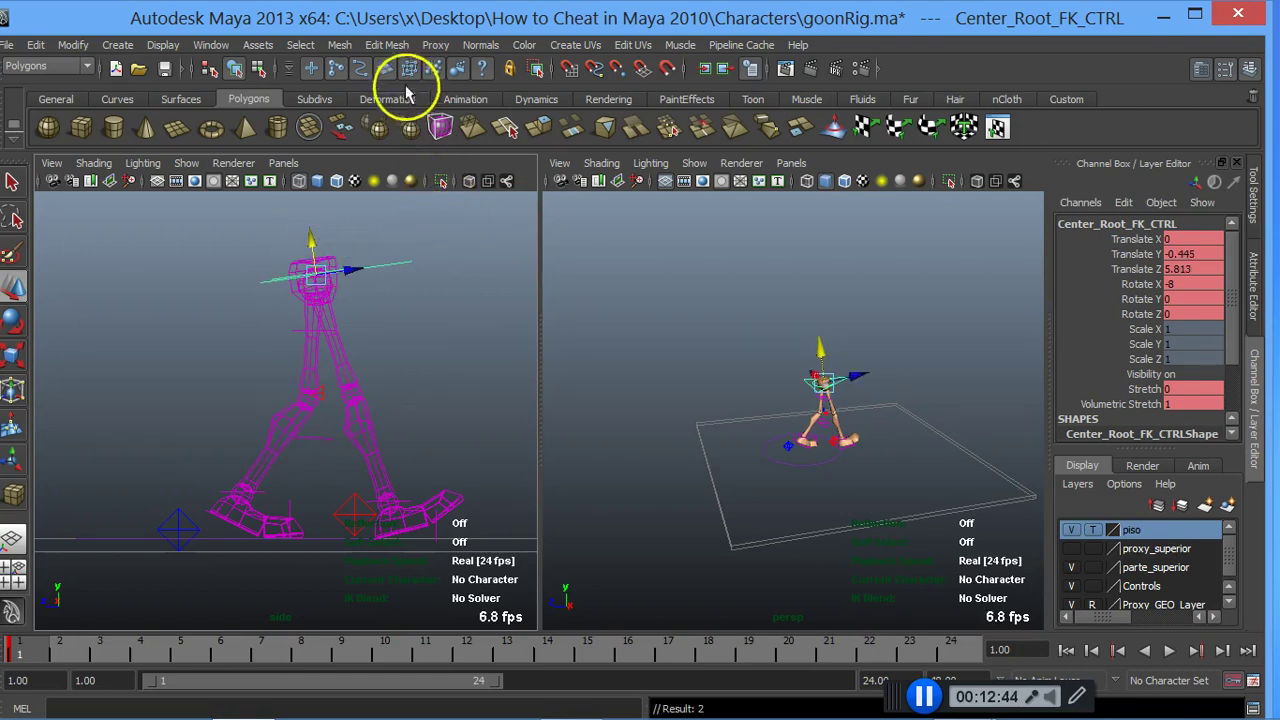
Step: Switch the left viewport to the front camera with smooth shading and orbit the perspective view
left_click_drag(413, 22, 540, 44)
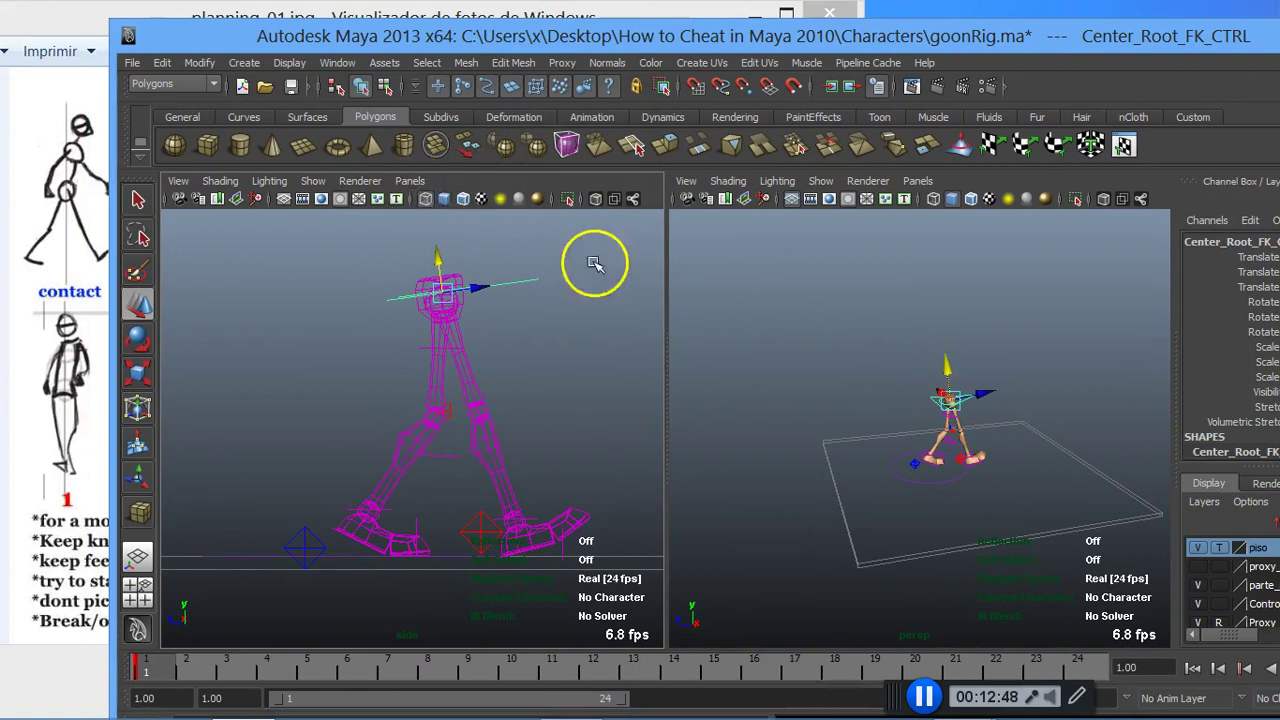
left_click(411, 181)
mouse_move(445, 234)
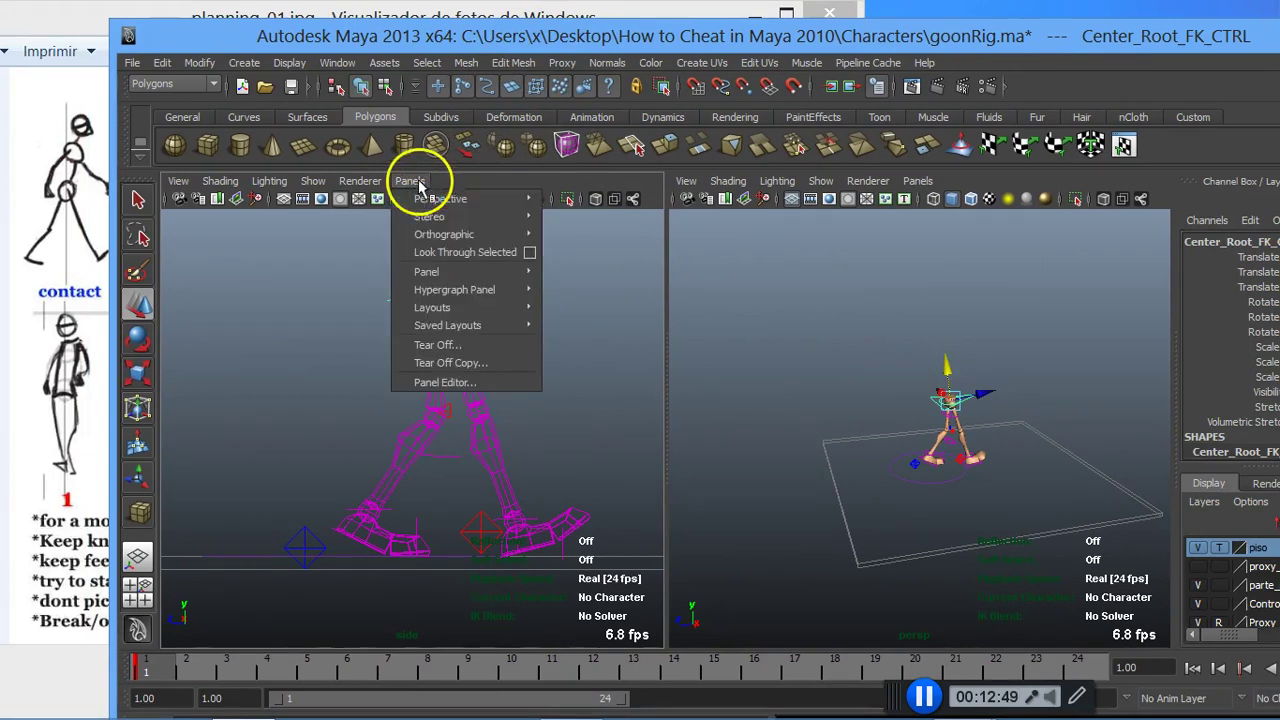
left_click(575, 236)
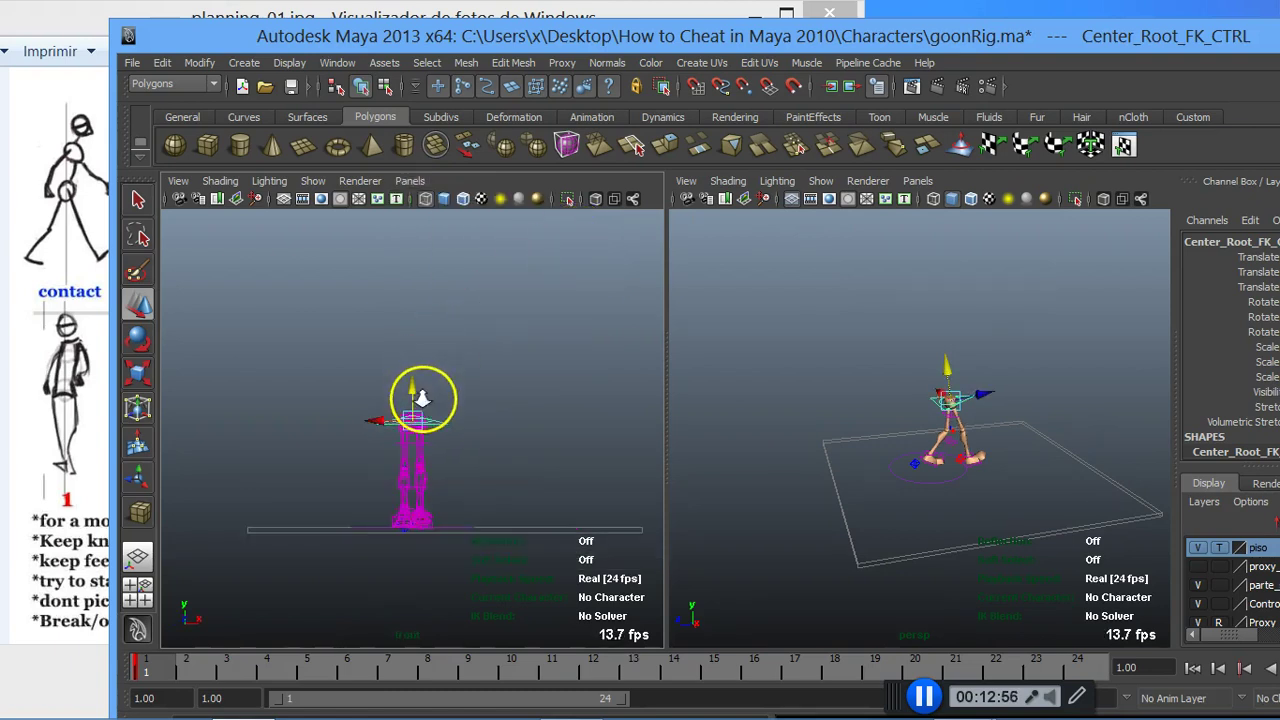
scroll(421, 395, "up", 2)
key("5")
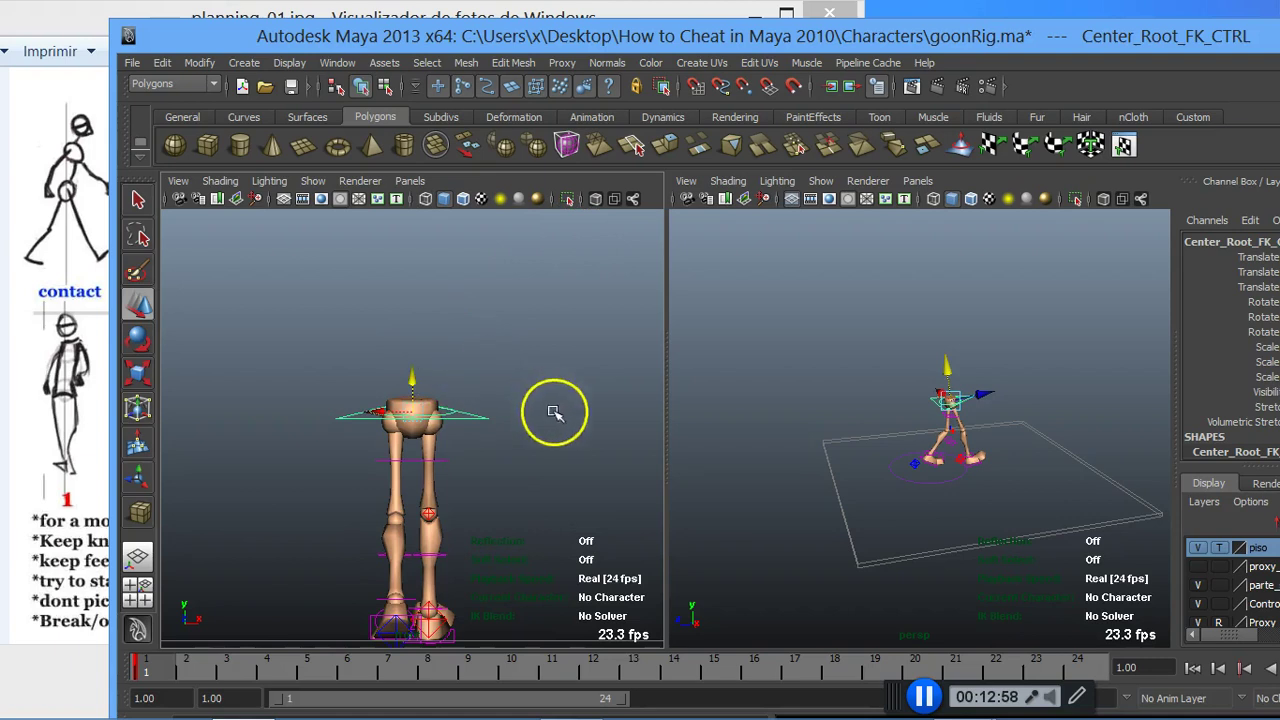
scroll(383, 420, "up", 1)
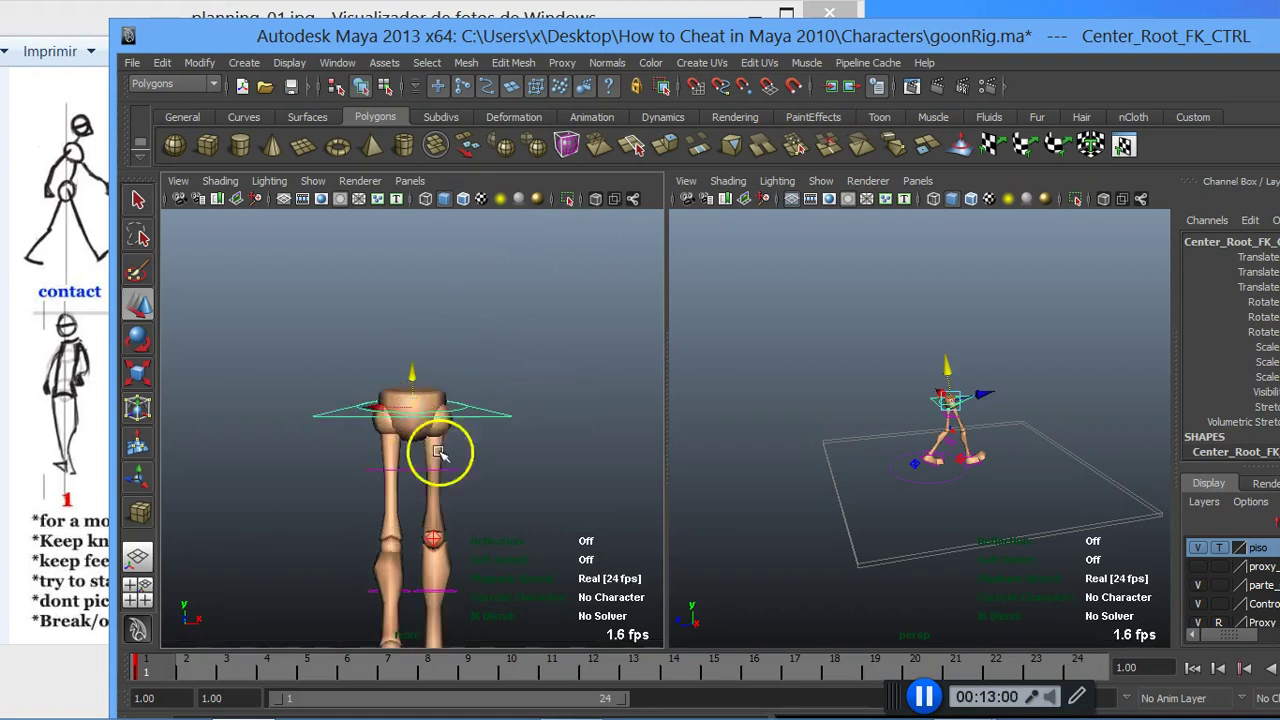
scroll(943, 430, "up", 2)
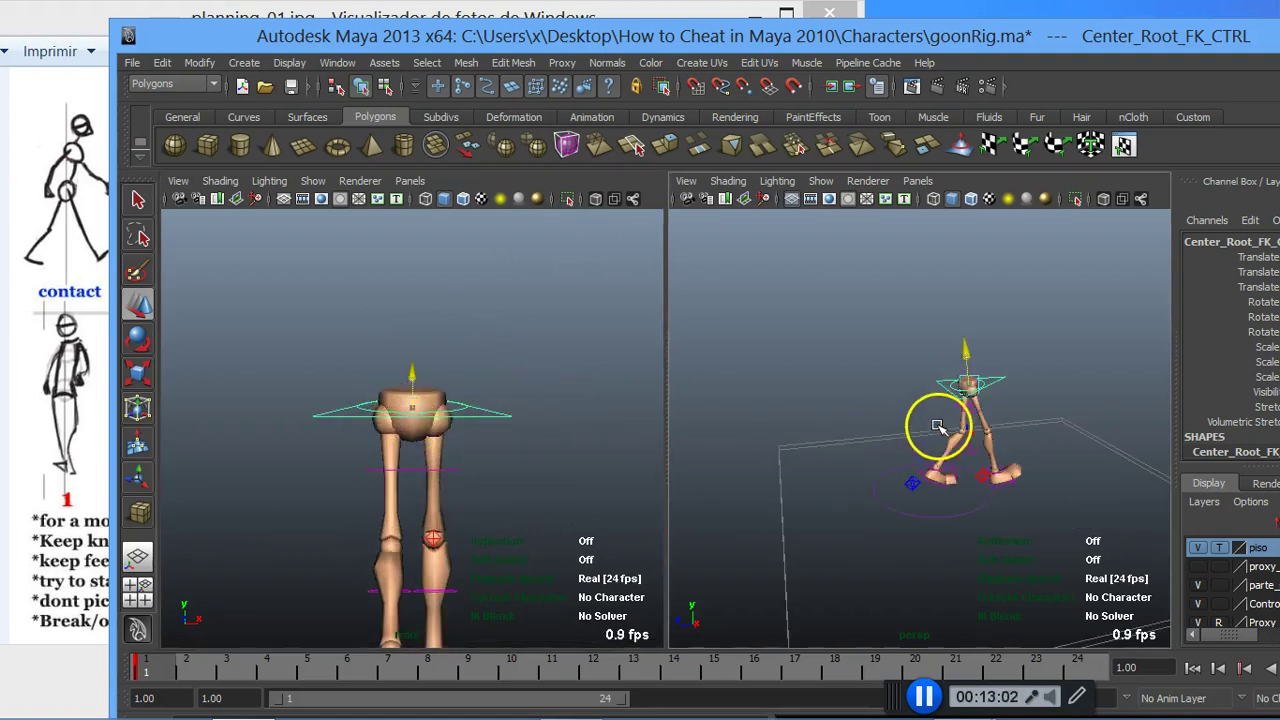
scroll(975, 424, "up", 2)
mouse_move(951, 451)
left_mouse_down("alt")
mouse_move(814, 434)
mouse_move(875, 440)
mouse_move(903, 426)
mouse_move(870, 432)
left_mouse_up("alt")
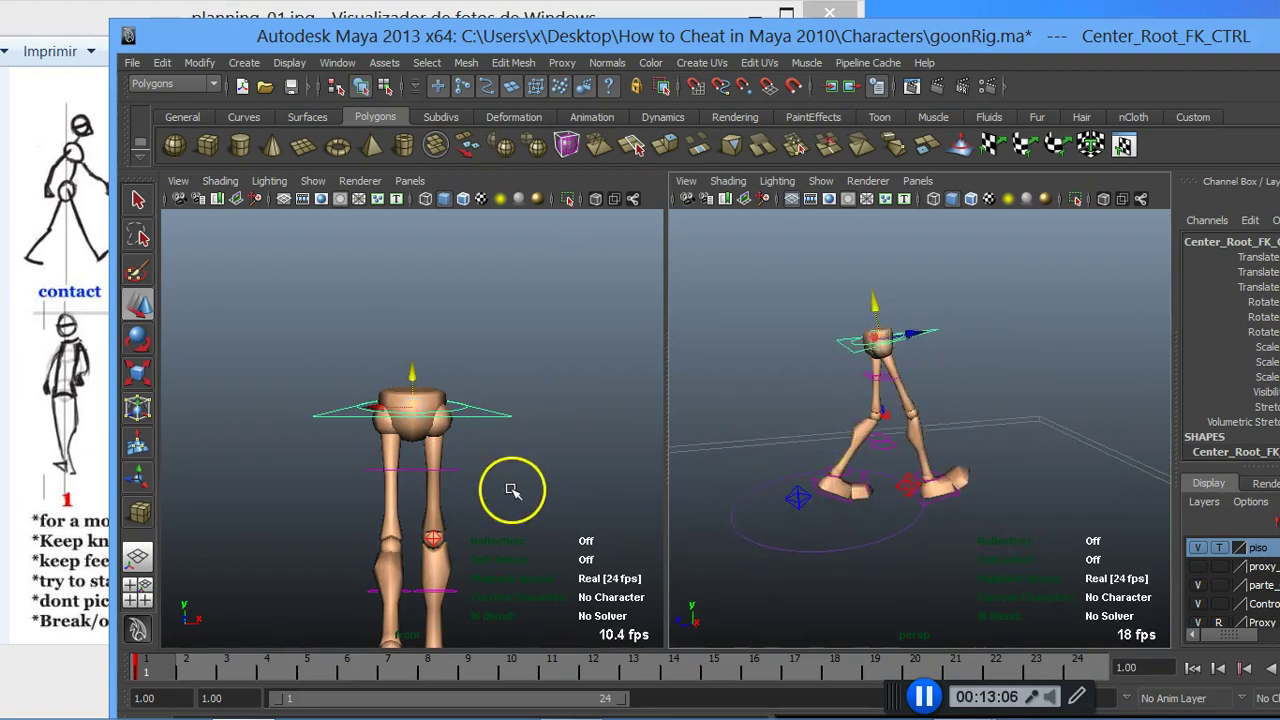
scroll(508, 490, "down", 1)
Step: Rotate the root control in the left viewport to tilt the hips, orbiting to check
left_click(466, 416)
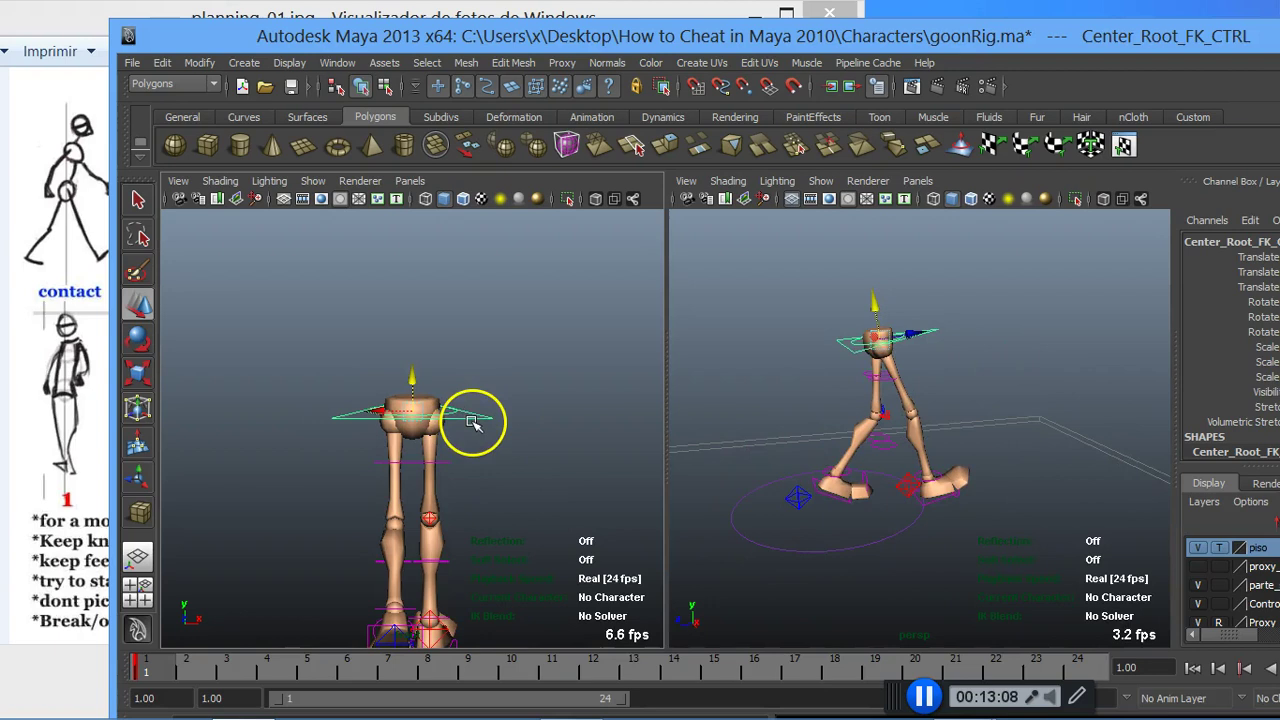
key("e")
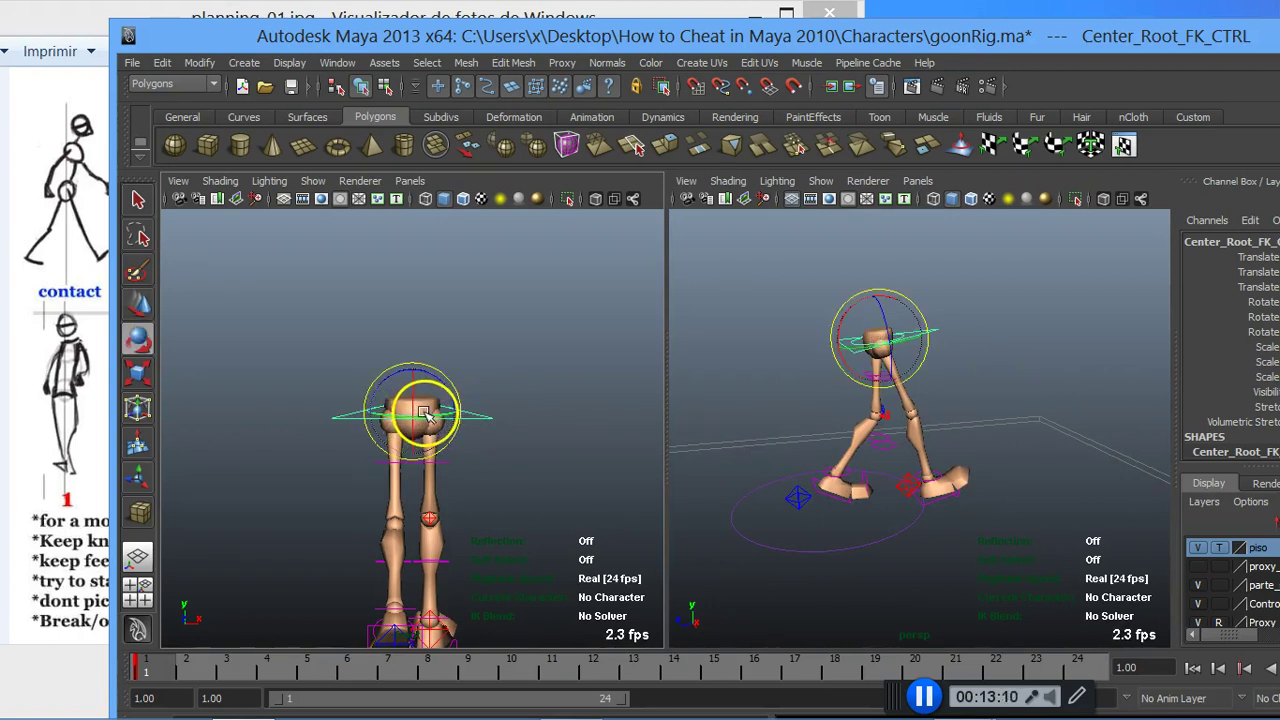
left_click_drag(425, 413, 437, 416)
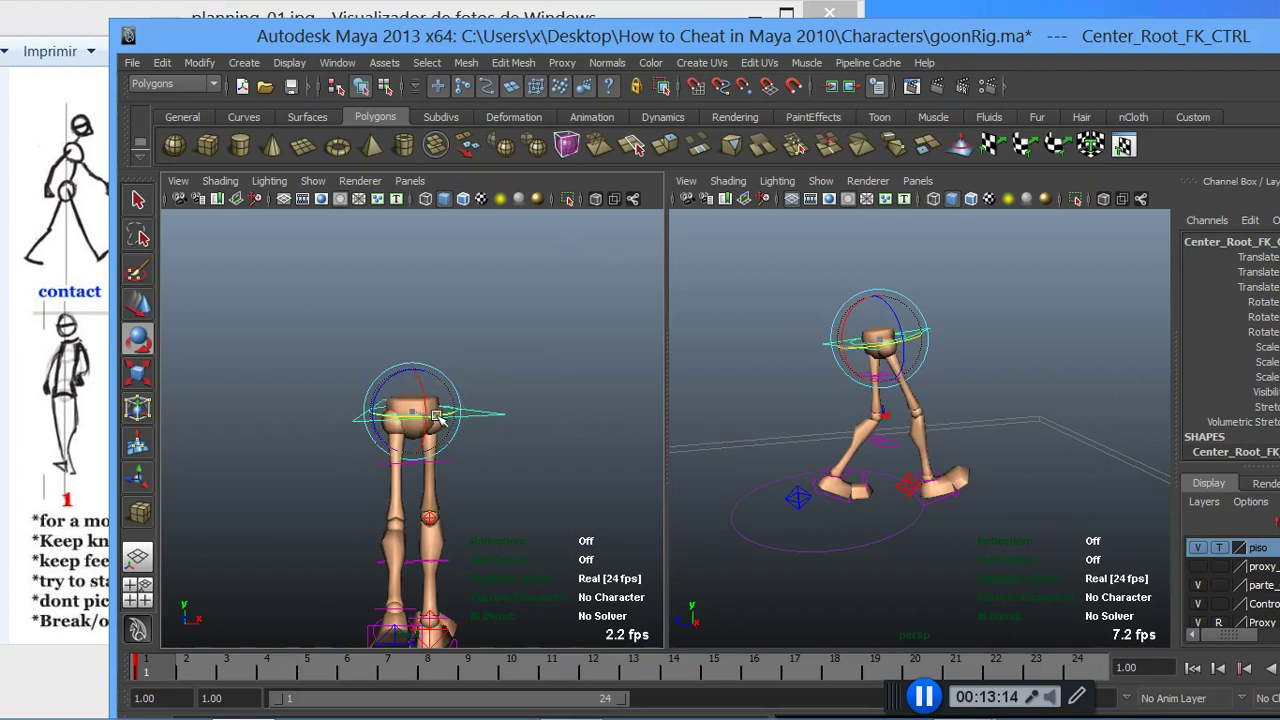
mouse_move(971, 429)
left_mouse_down("alt")
mouse_move(908, 451)
mouse_move(787, 424)
mouse_move(943, 409)
mouse_move(929, 417)
mouse_move(869, 320)
left_mouse_up("alt")
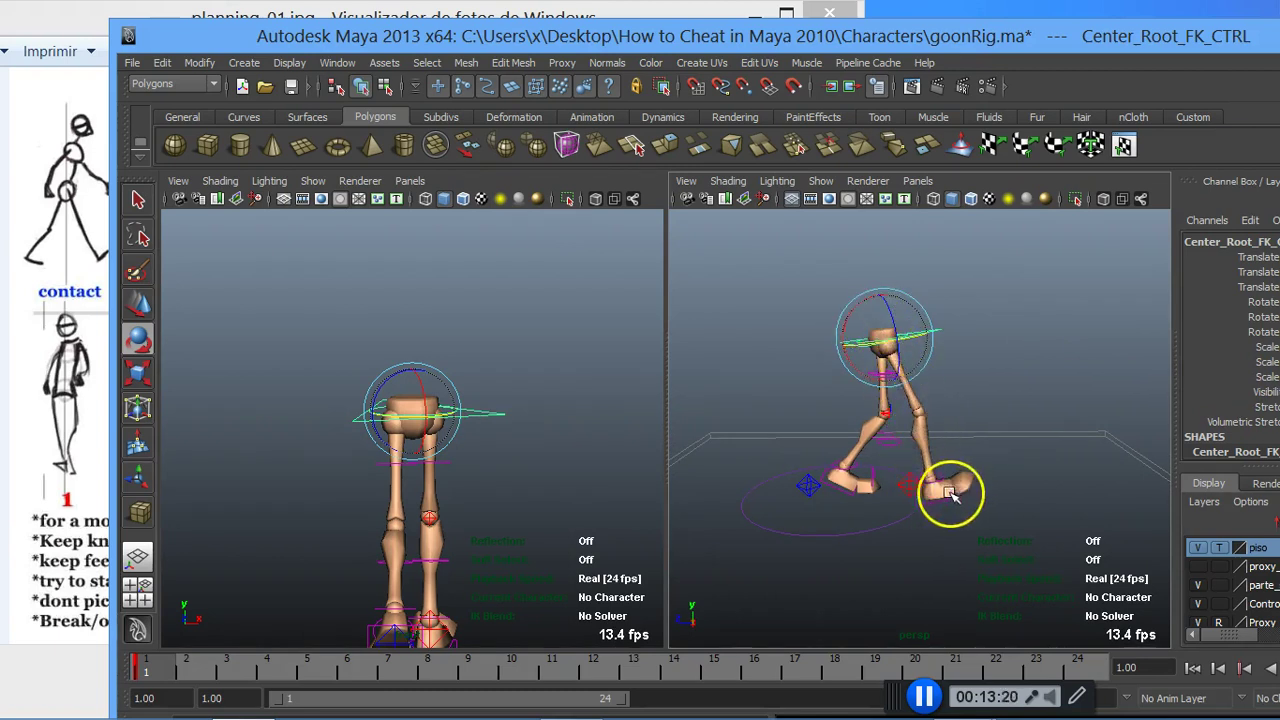
mouse_move(914, 466)
left_mouse_down("alt")
mouse_move(914, 543)
mouse_move(690, 444)
mouse_move(829, 443)
left_mouse_up("alt")
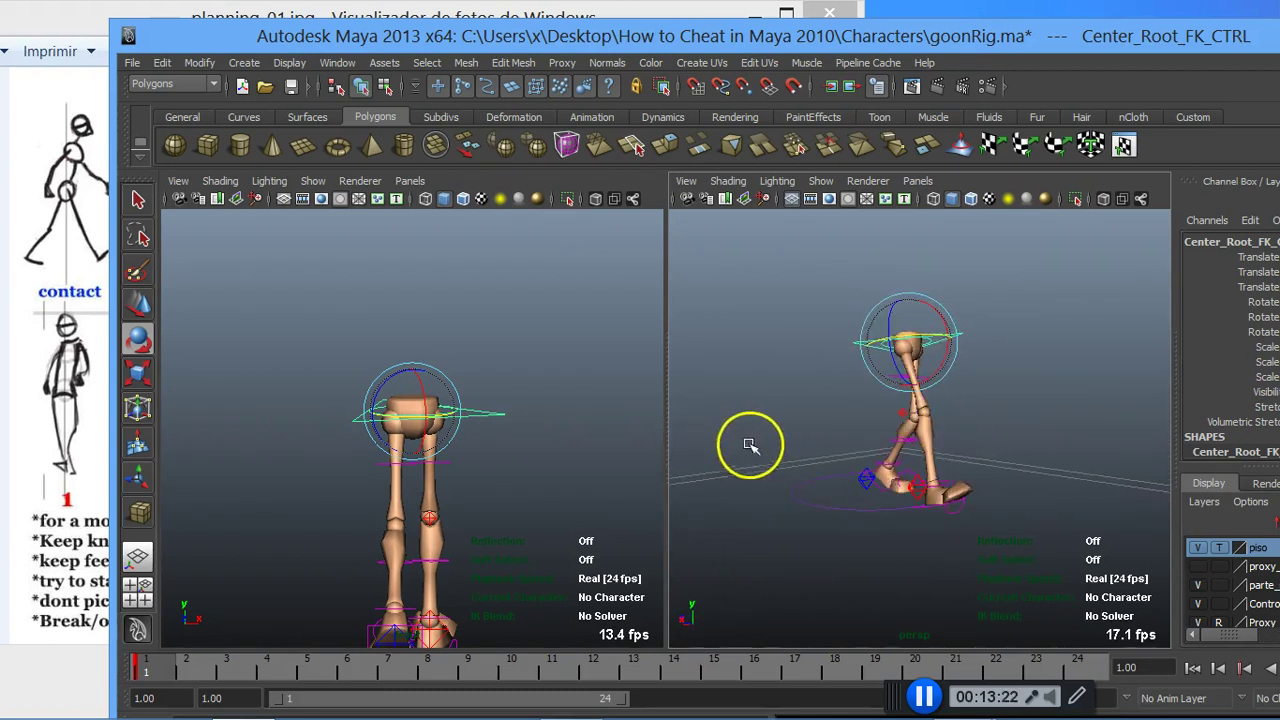
Step: Show the side view in the left panel and nudge the root control's height
left_click(412, 181)
mouse_move(444, 234)
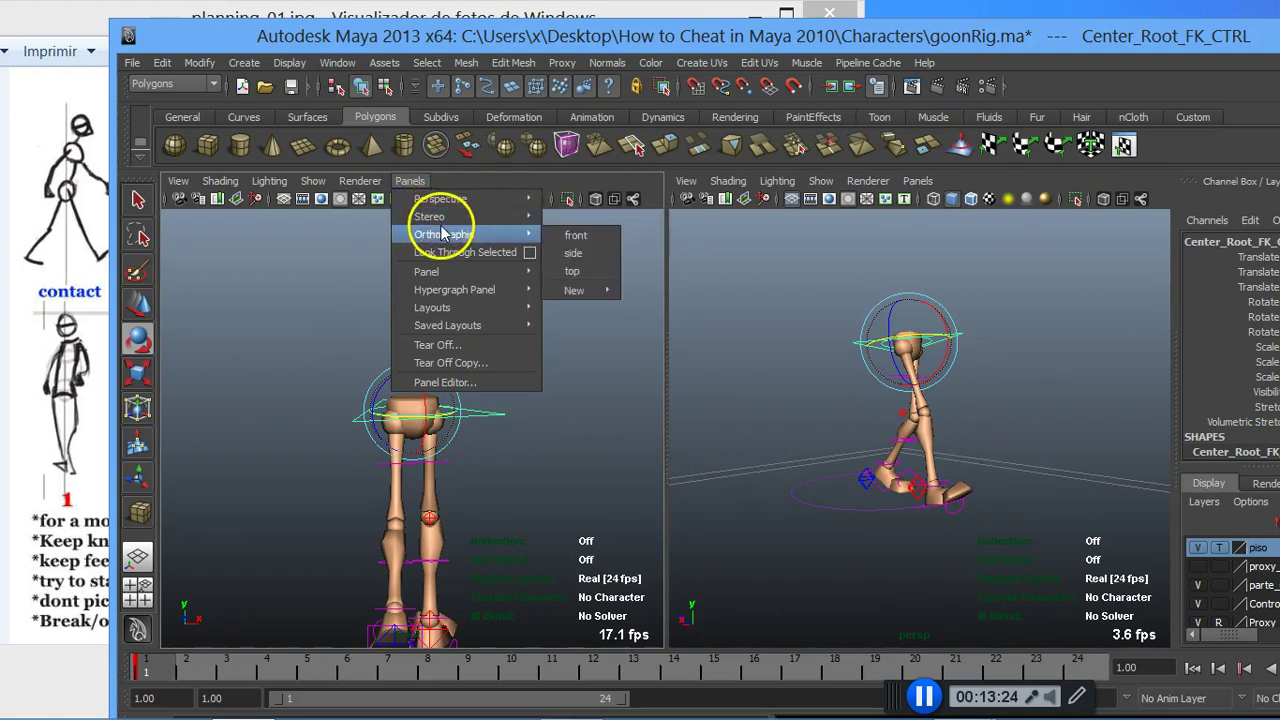
left_click(589, 265)
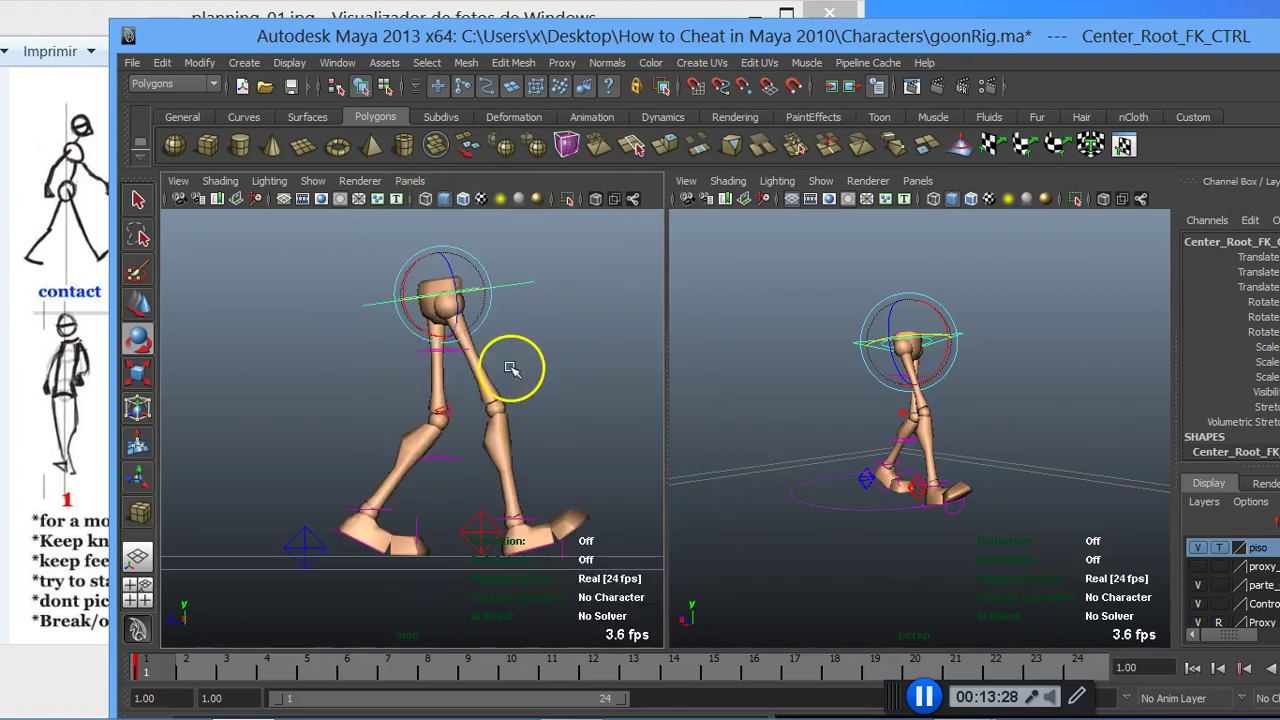
key("w")
left_click_drag(435, 258, 484, 349)
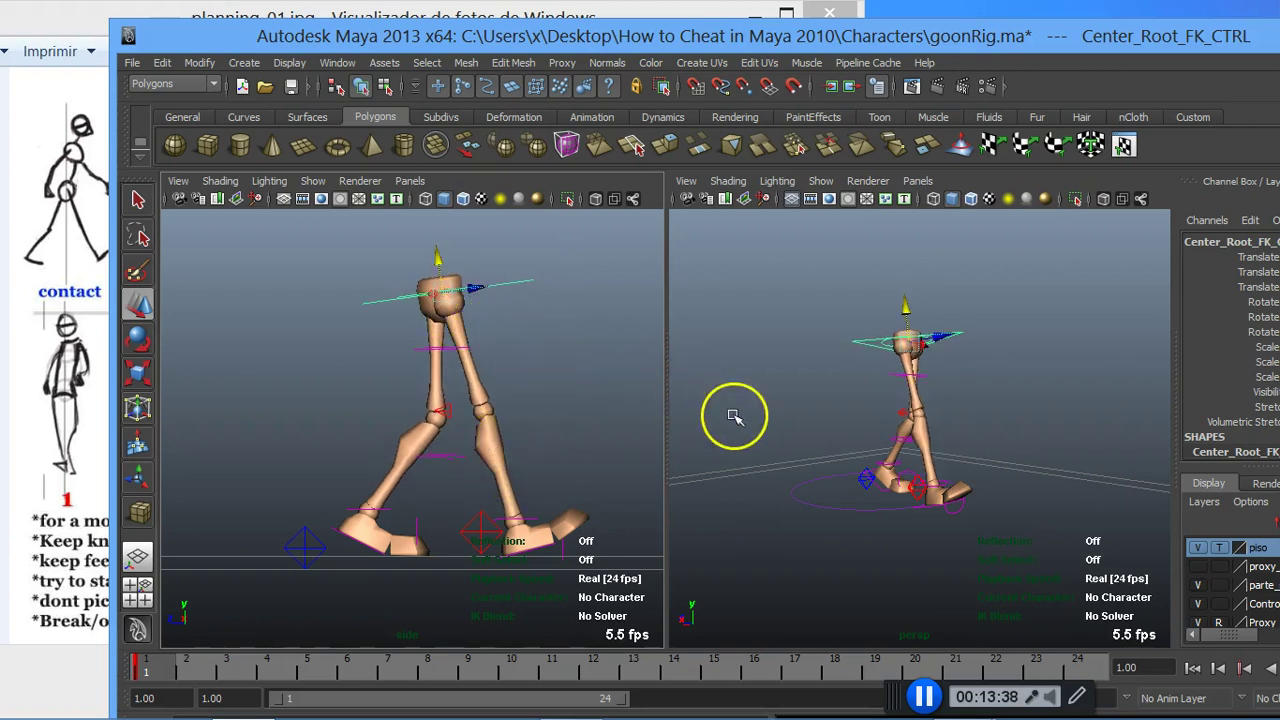
scroll(430, 368, "down", 1)
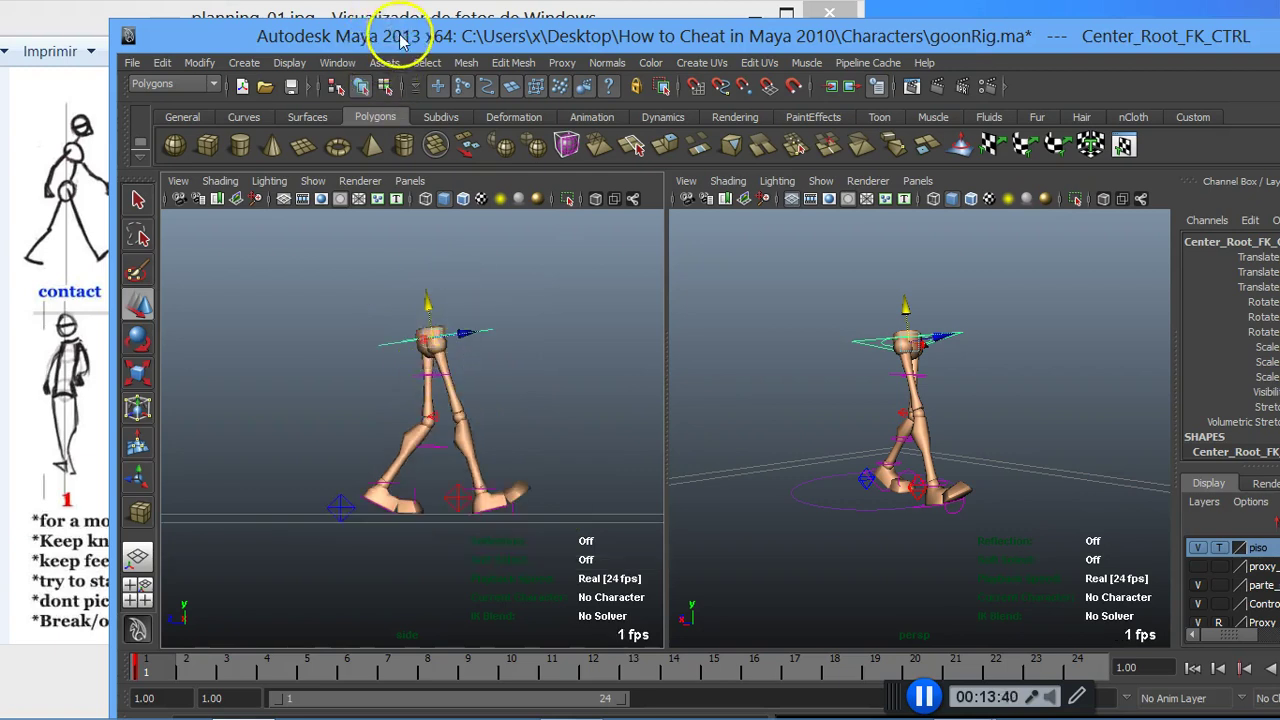
Step: Scrub the time slider through frames 3 and 4, then back to frame 1
left_click_drag(400, 38, 500, 3)
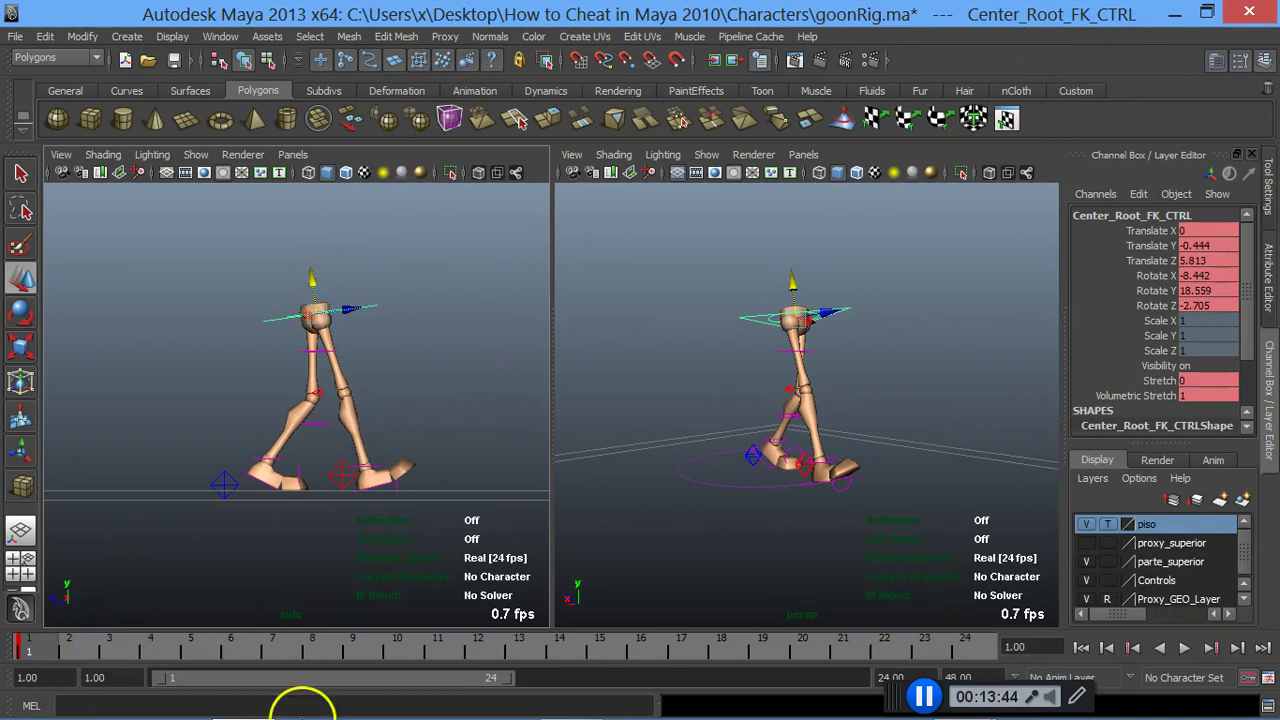
left_click(129, 651)
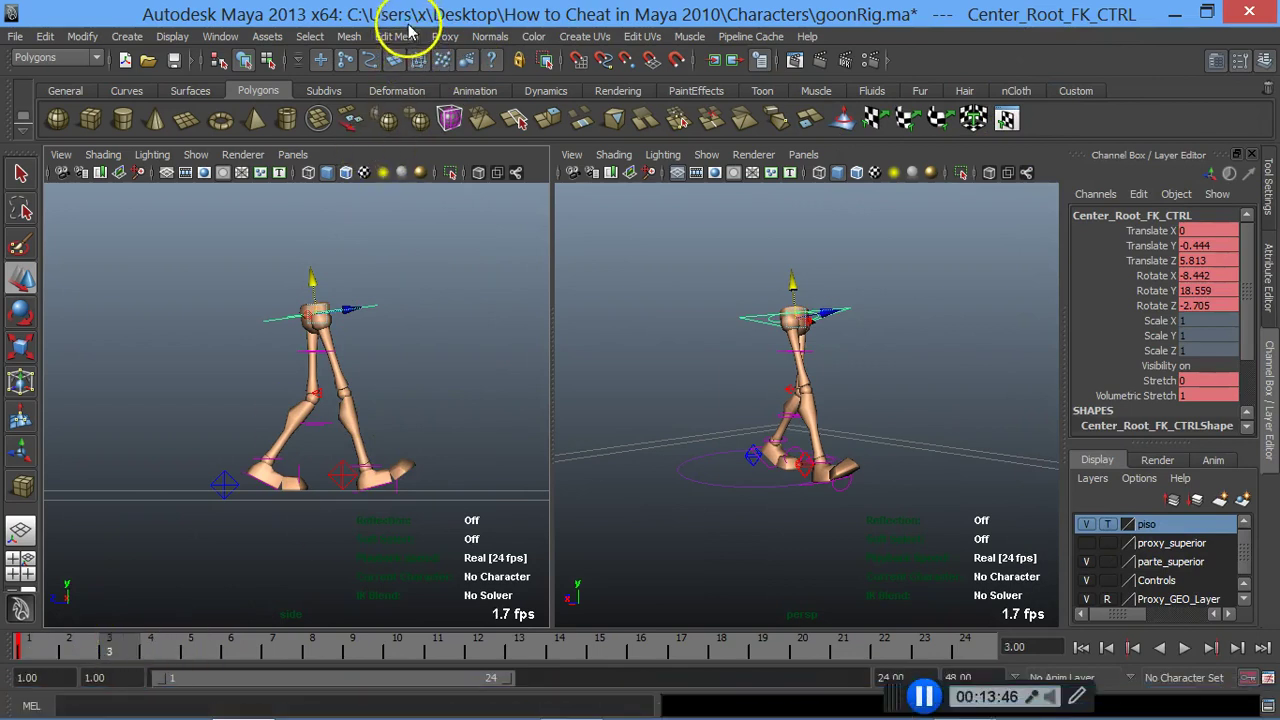
left_click_drag(731, 14, 605, 21)
left_click(490, 650)
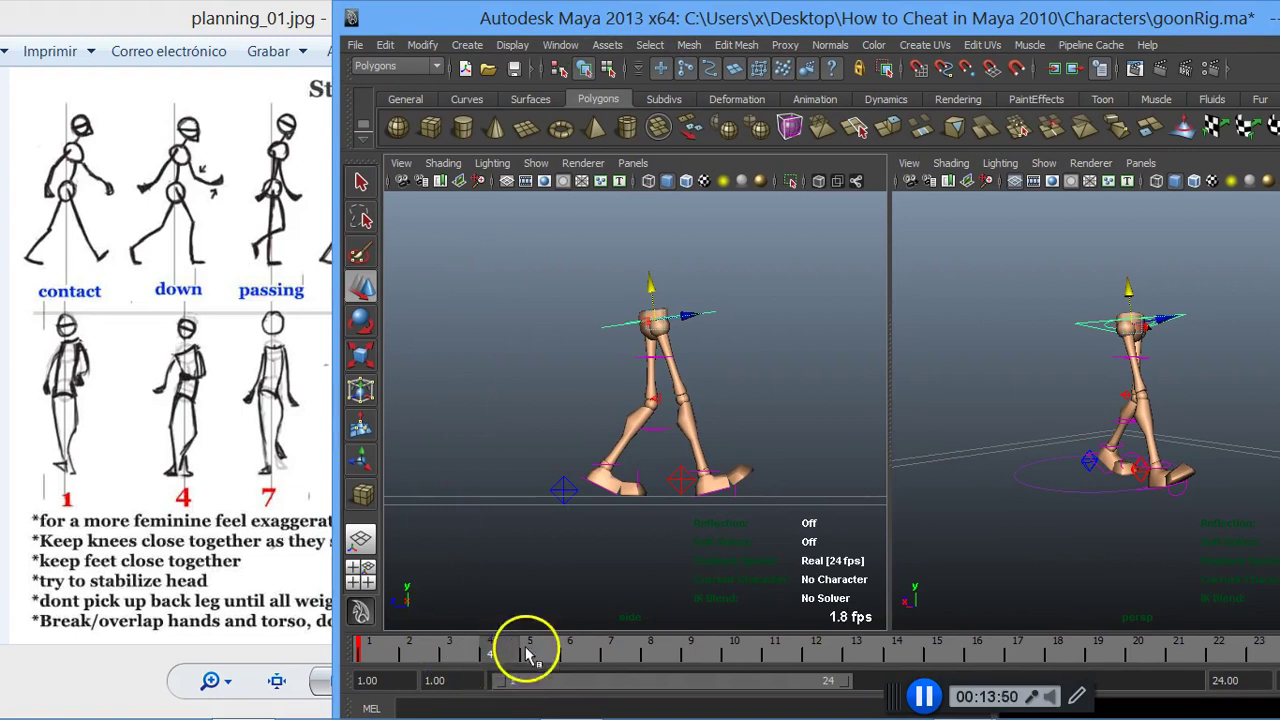
left_click_drag(717, 20, 645, 20)
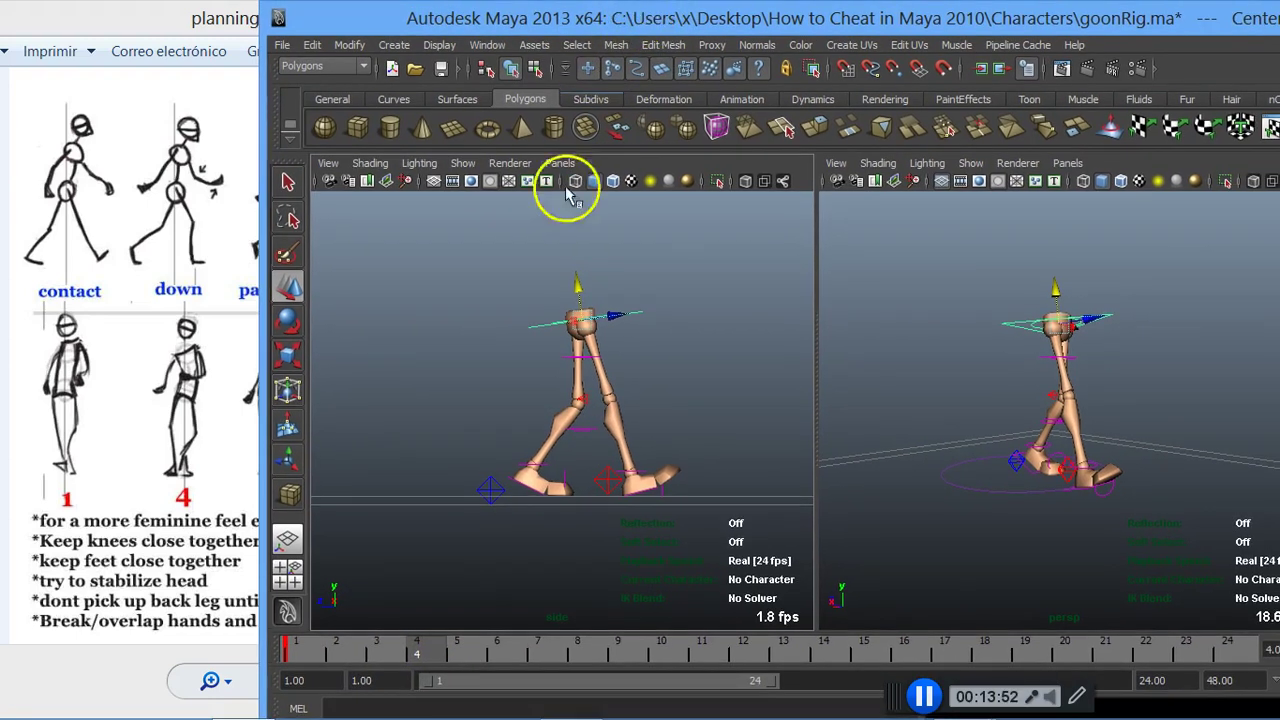
left_click(284, 655)
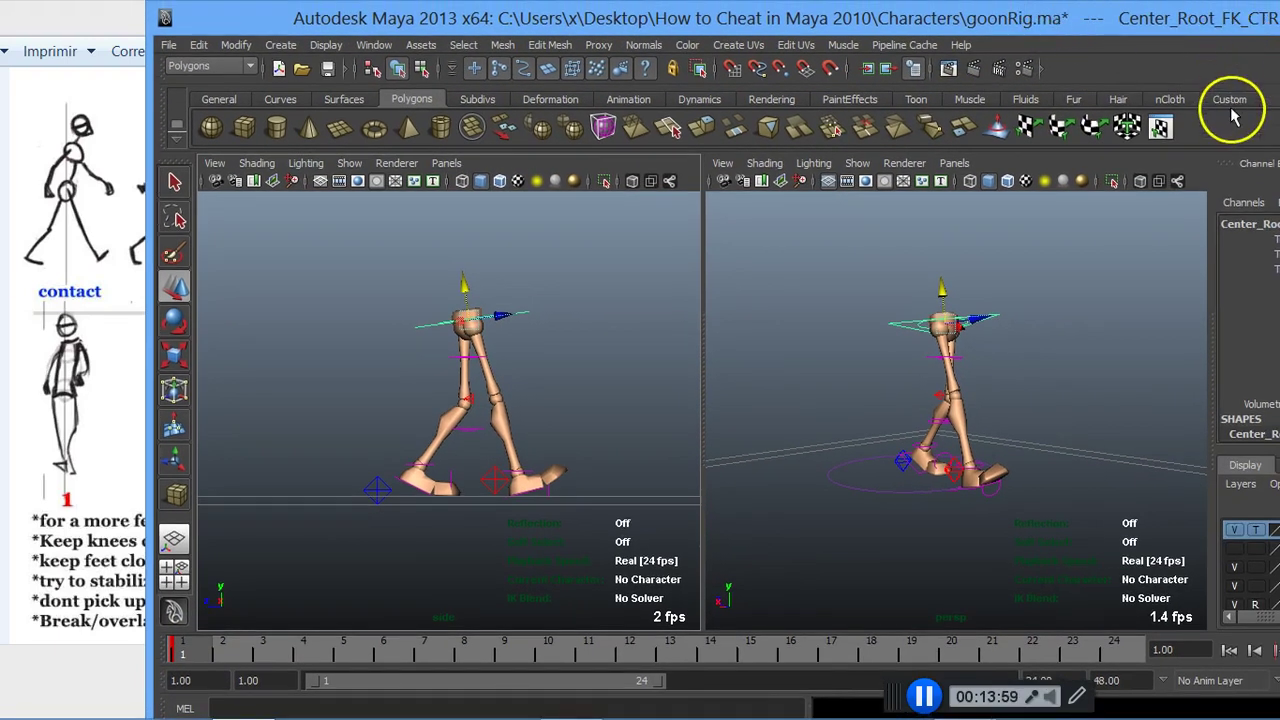
Step: Select all rig controls from the Custom shelf and key them at frame 1
left_click(1232, 104)
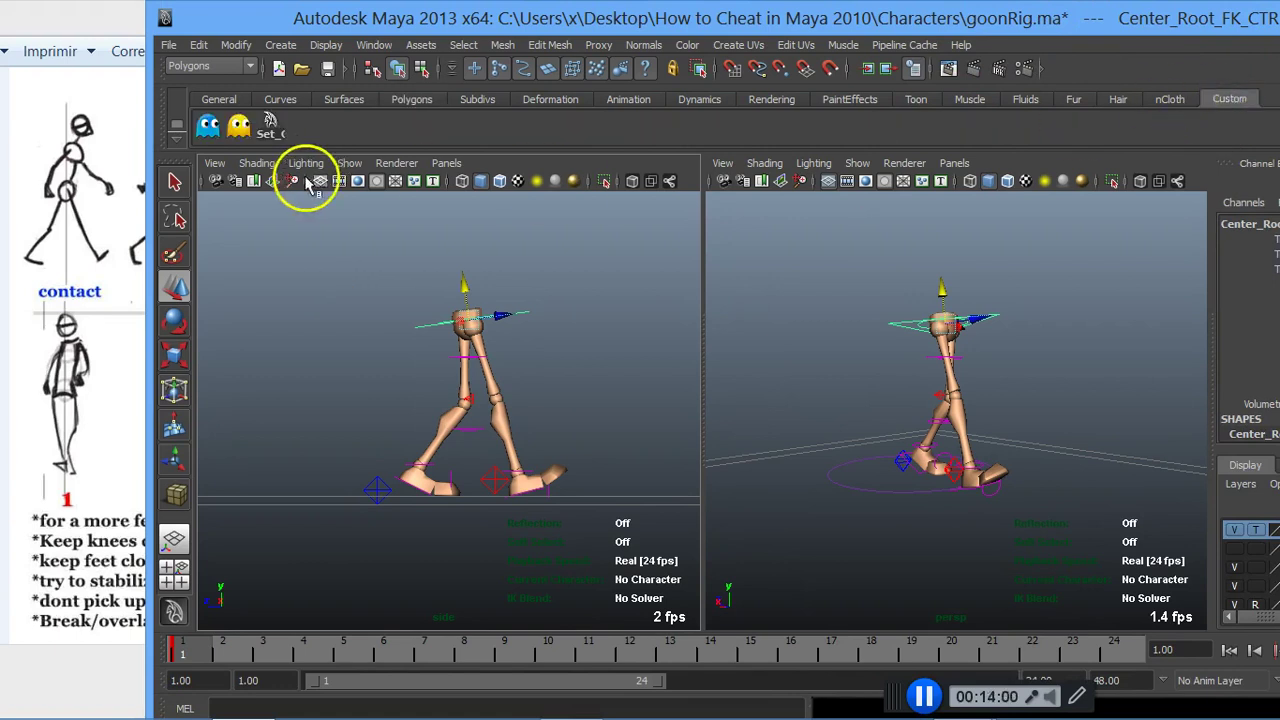
left_click(270, 128)
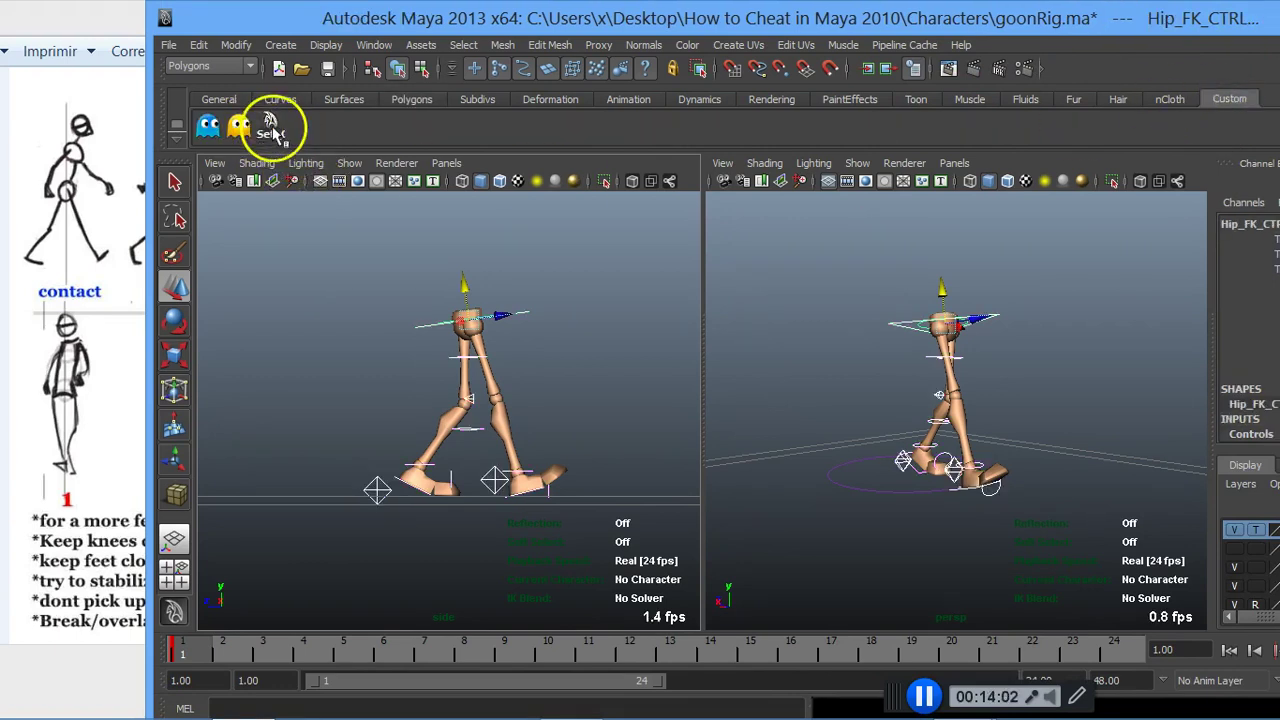
left_click(270, 140)
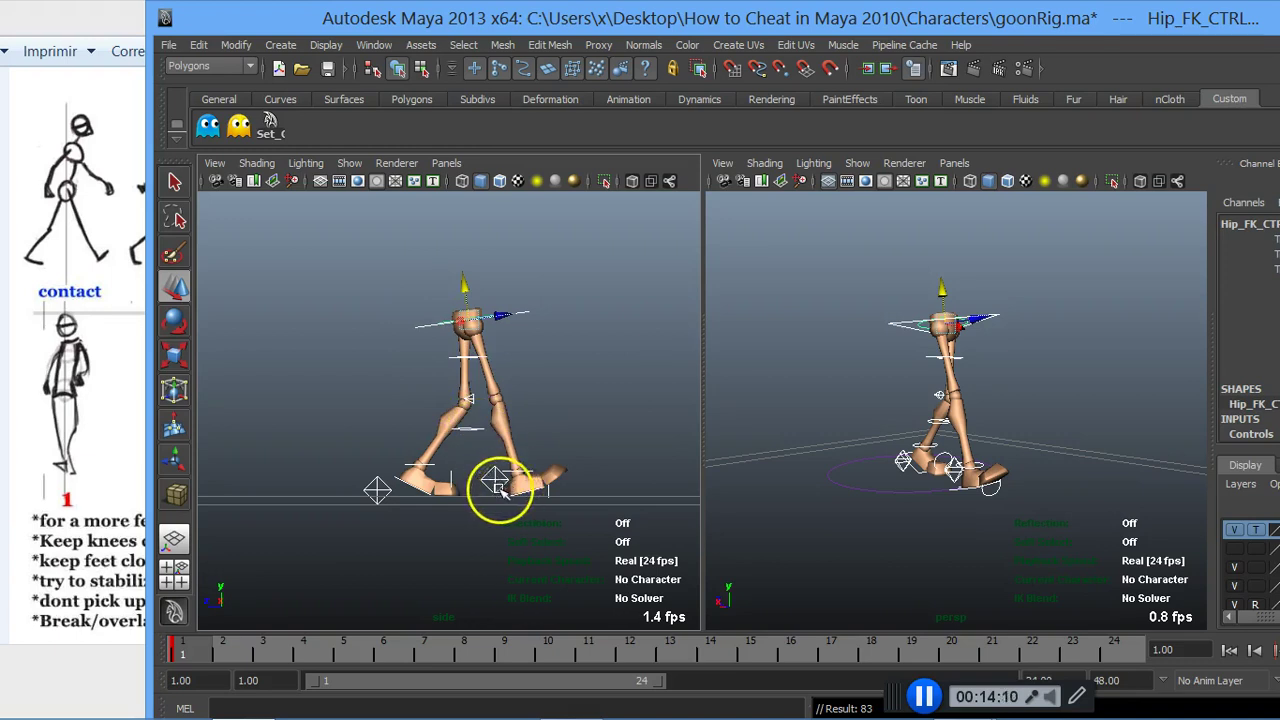
left_click(309, 623)
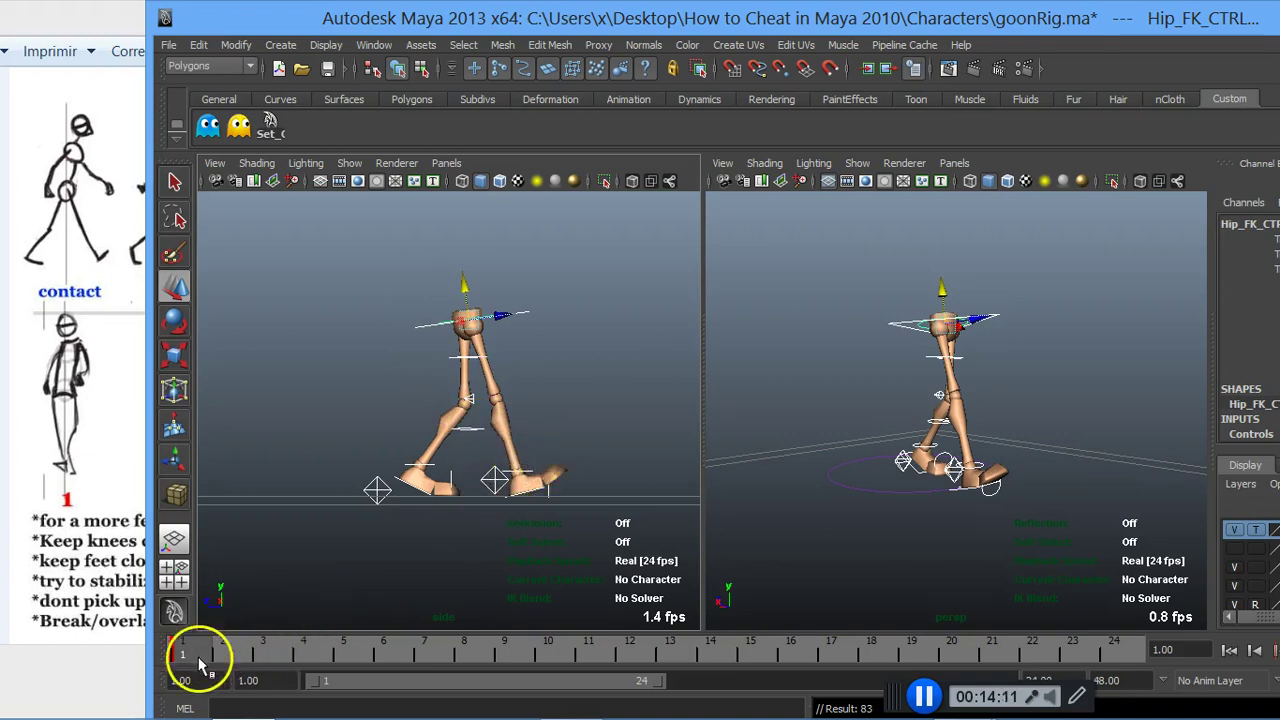
Step: Go to frame 4 for the down pose
left_click(307, 662)
left_click(597, 434)
mouse_move(467, 19)
left_mouse_down()
mouse_move(603, 8)
mouse_move(543, 2)
left_mouse_up()
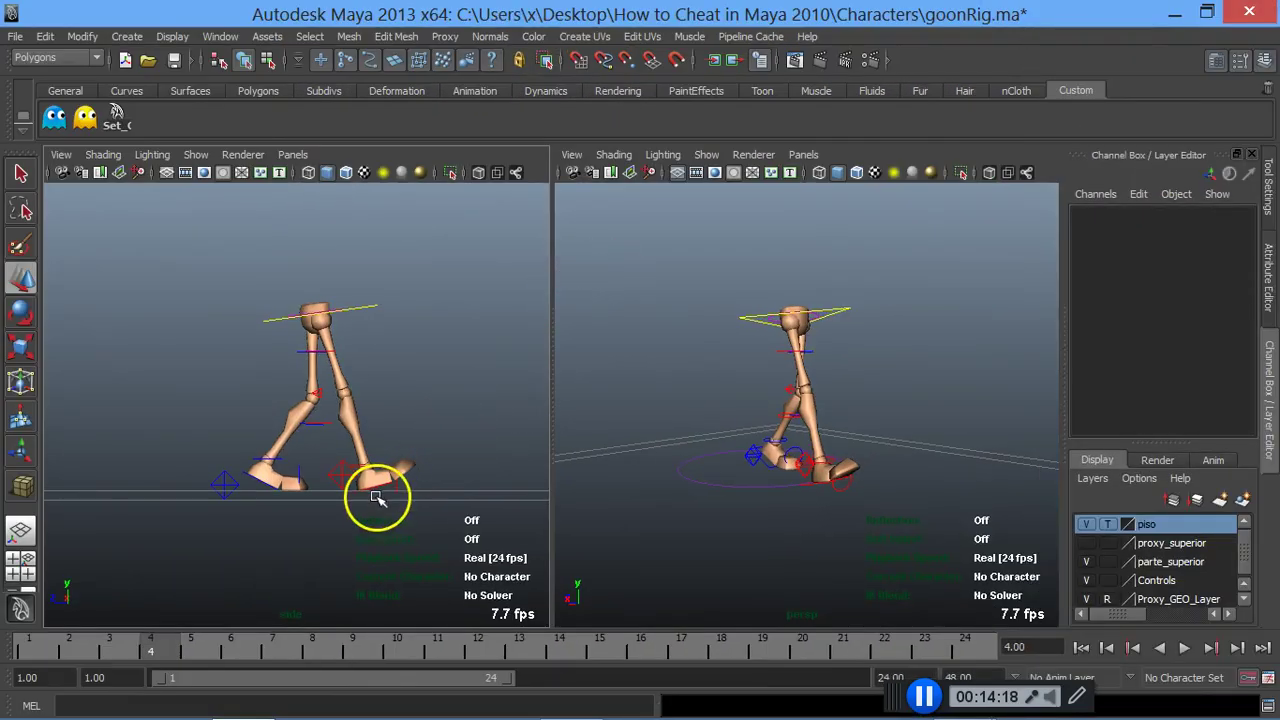
Step: Lower Center_Root_FK_CTRL into a bent-knee stance at frame 4
left_click(368, 300)
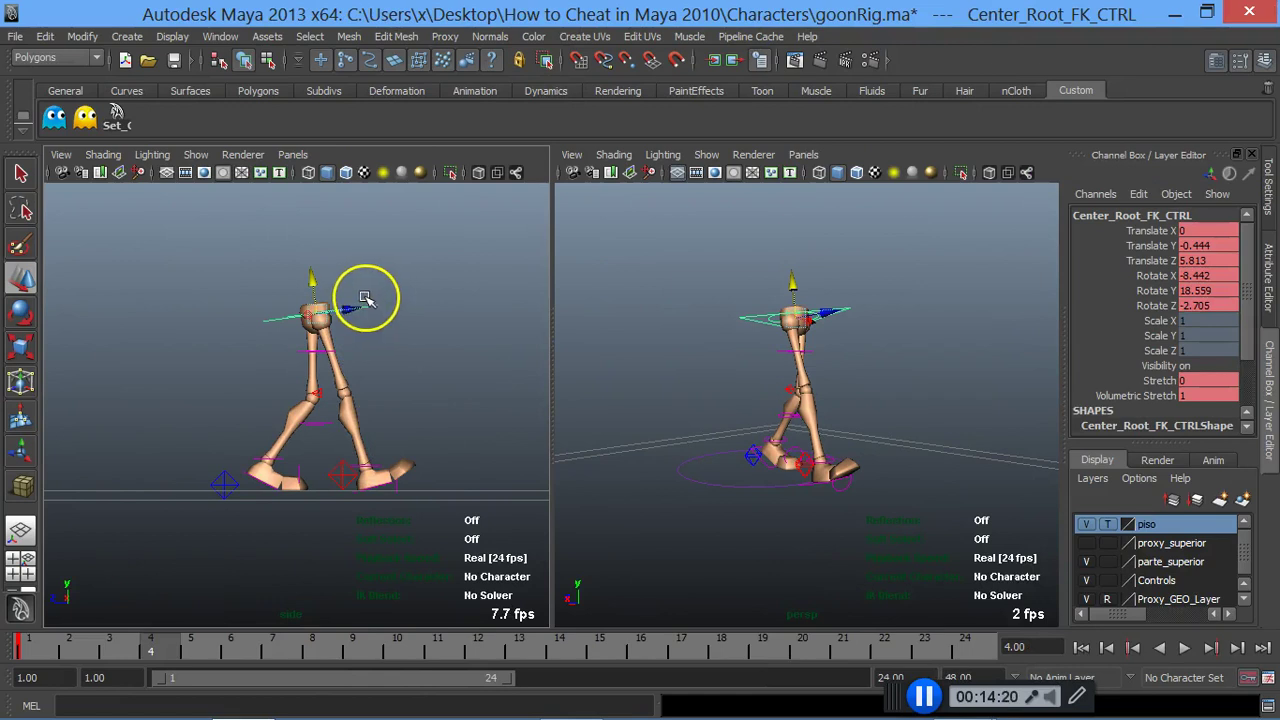
left_click_drag(343, 312, 363, 323)
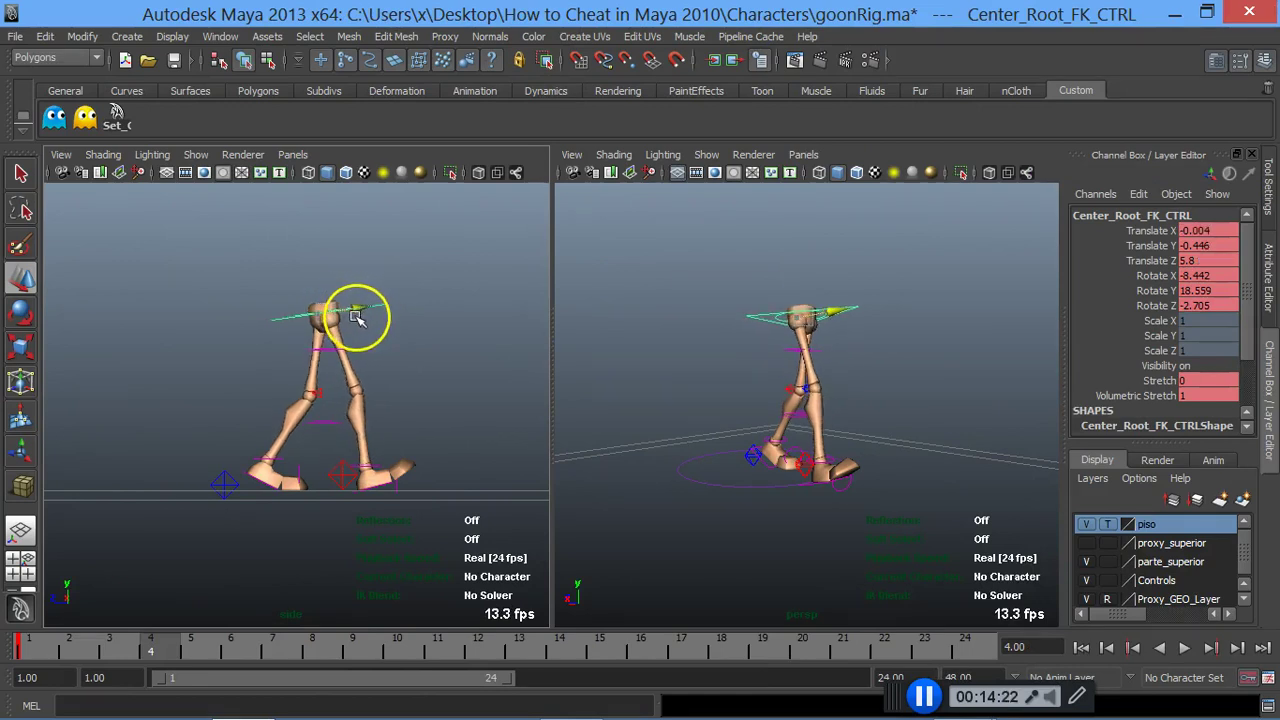
left_click_drag(814, 29, 958, 50)
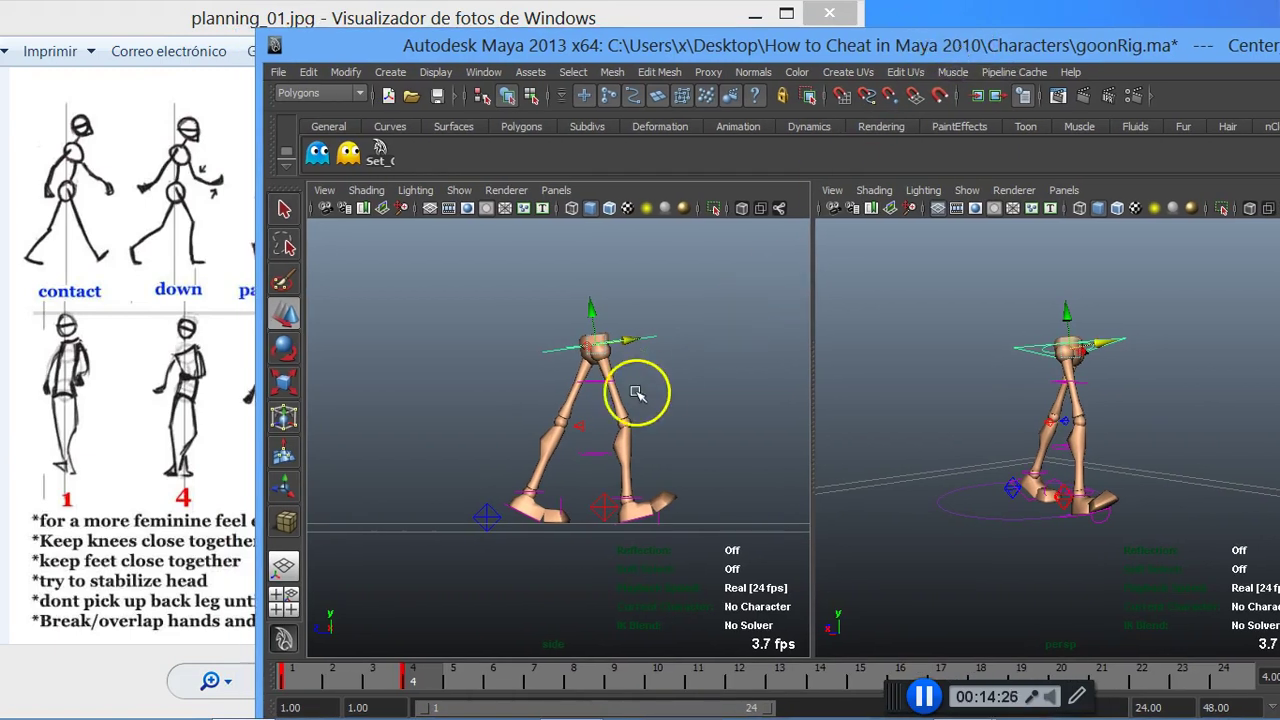
left_click_drag(591, 324, 593, 340)
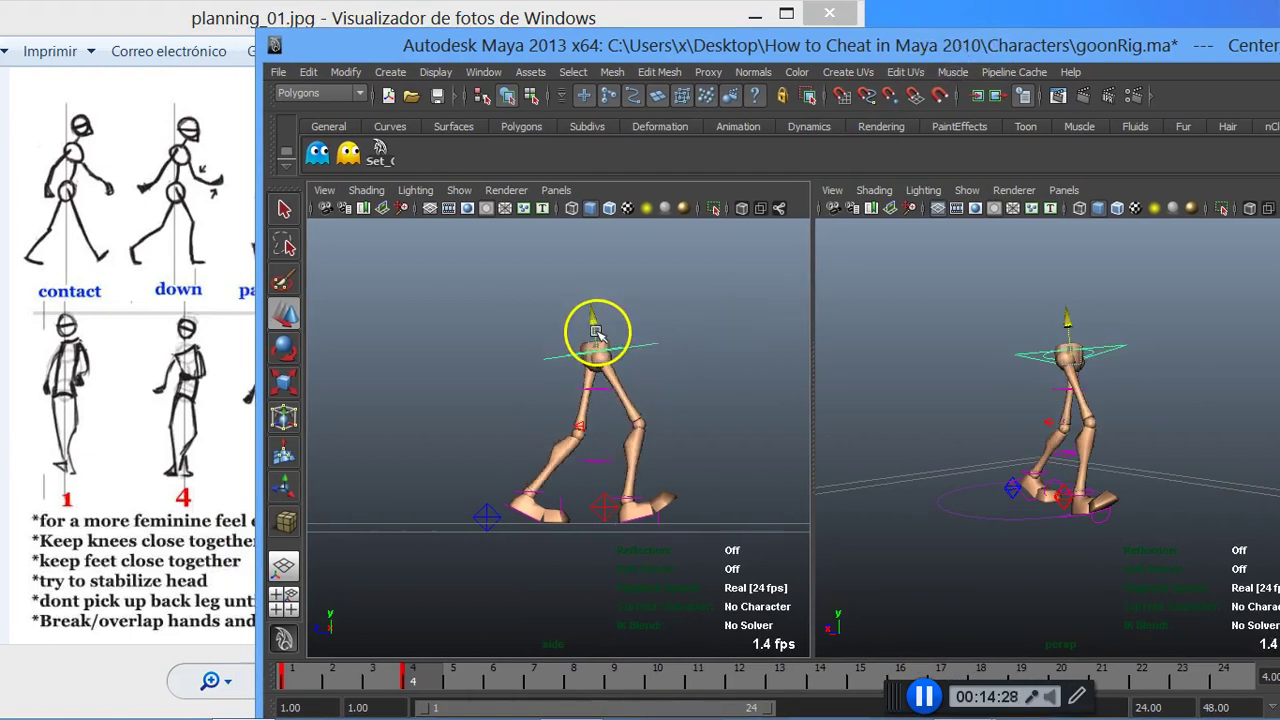
left_click_drag(800, 45, 613, 21)
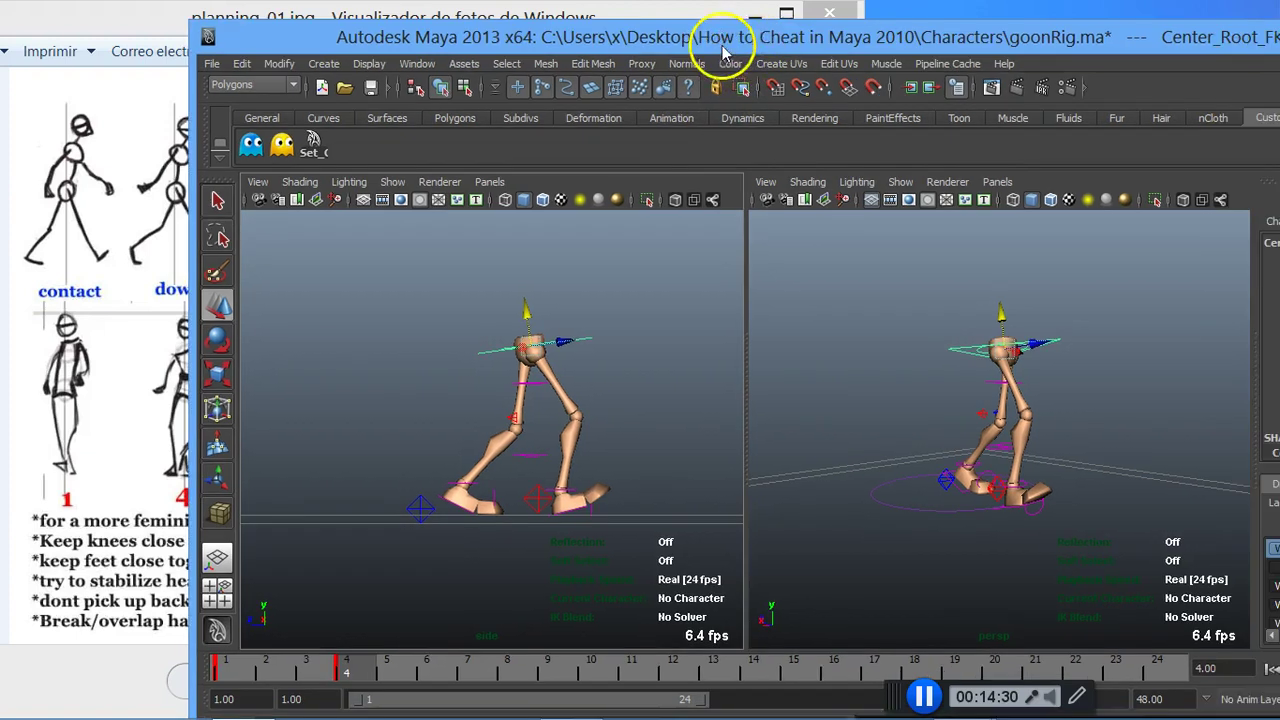
Step: Set the right foot's Heel Roll to 0 in the Channel Box
left_click(420, 483)
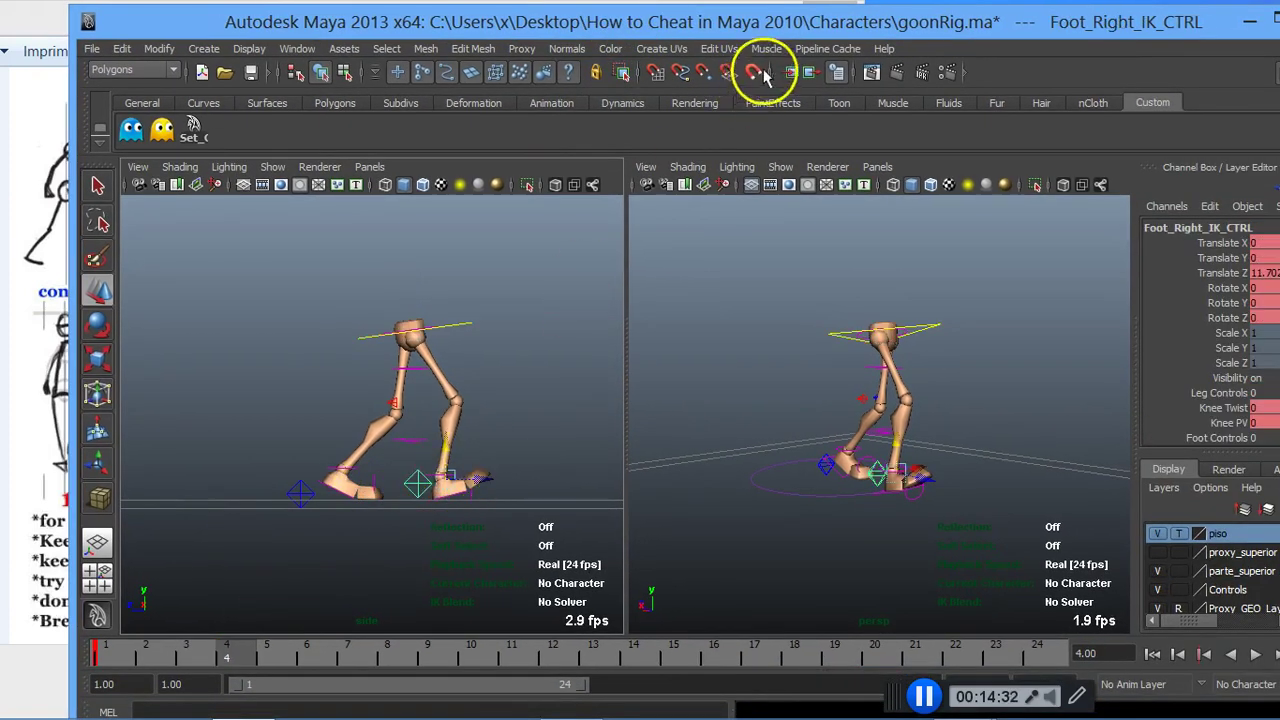
left_click_drag(702, 22, 624, 19)
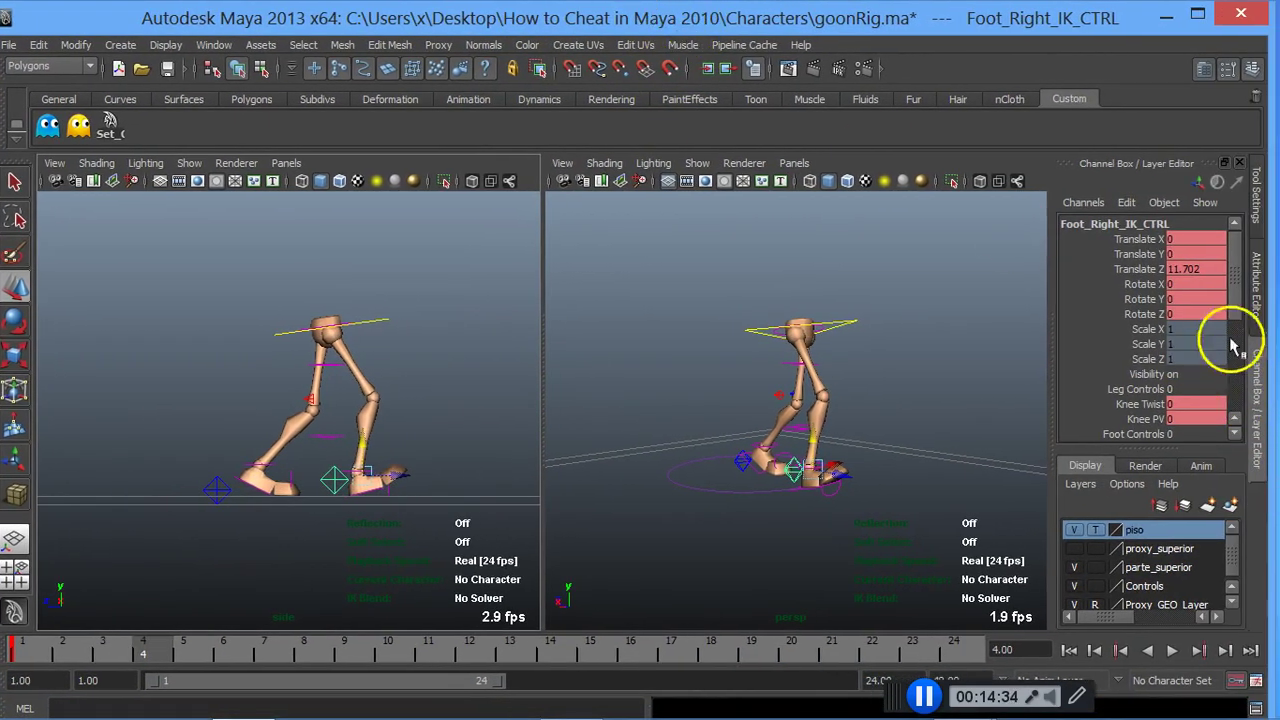
left_click_drag(1234, 286, 1234, 349)
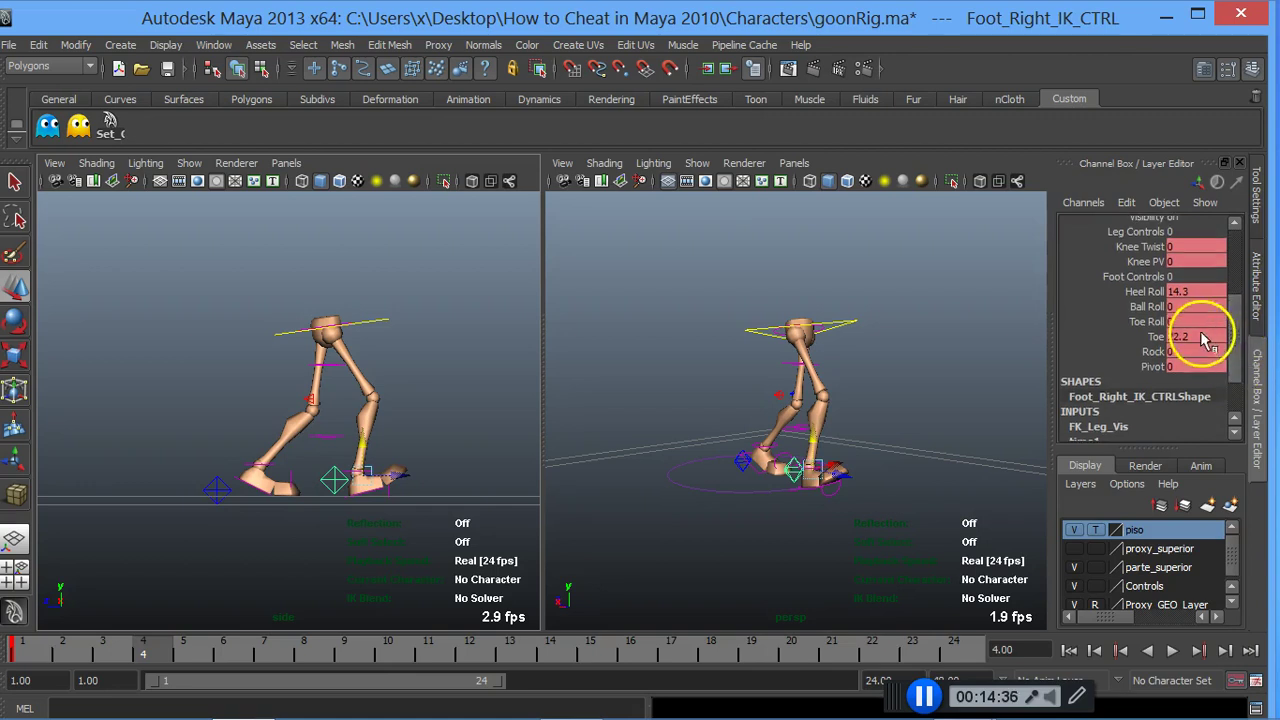
left_click(1144, 291)
middle_click_drag(373, 475, 223, 457)
double_click(1182, 291)
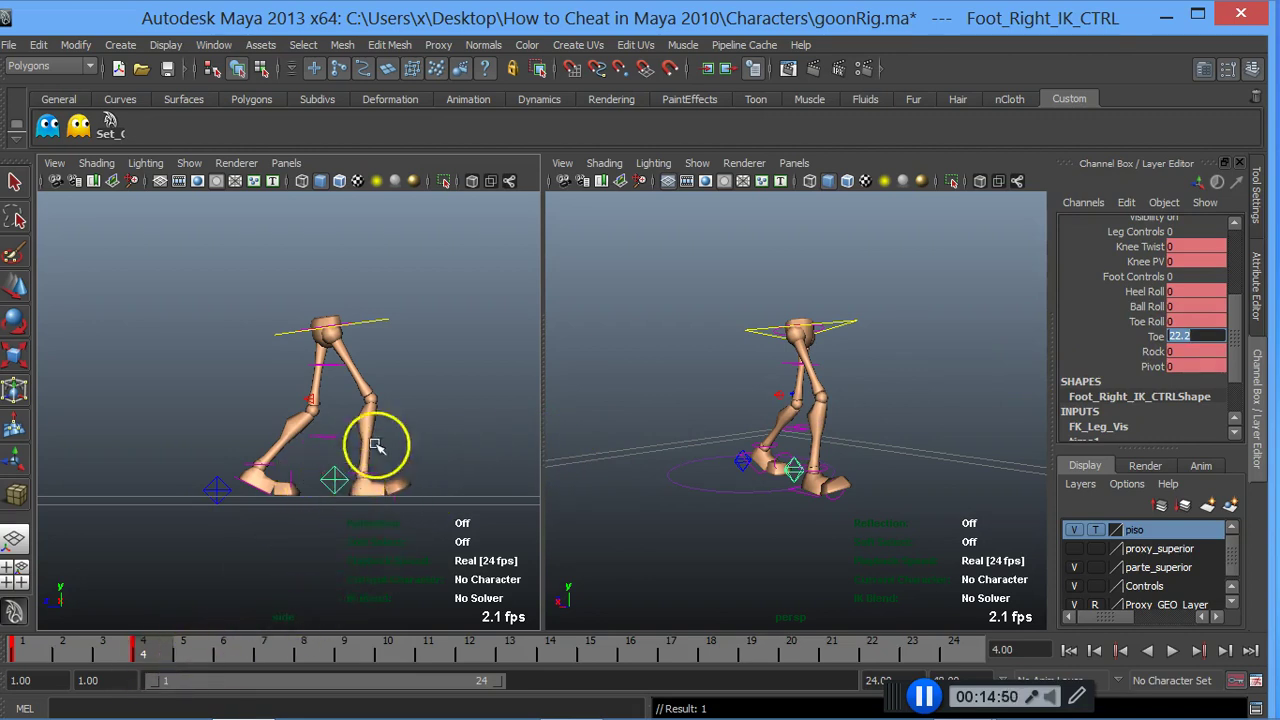
mouse_move(556, 30)
left_mouse_down()
mouse_move(734, 57)
mouse_move(823, 40)
left_mouse_up()
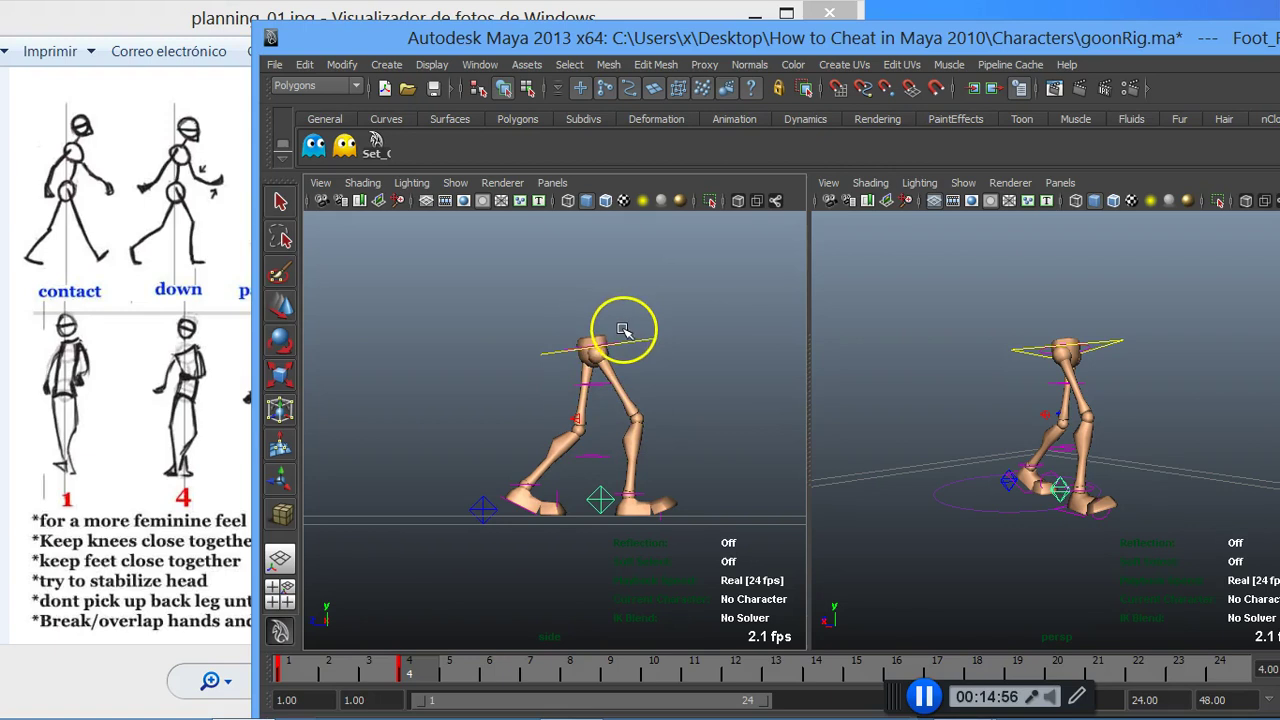
Step: Move the hip root control forward in the side view
left_click(488, 505)
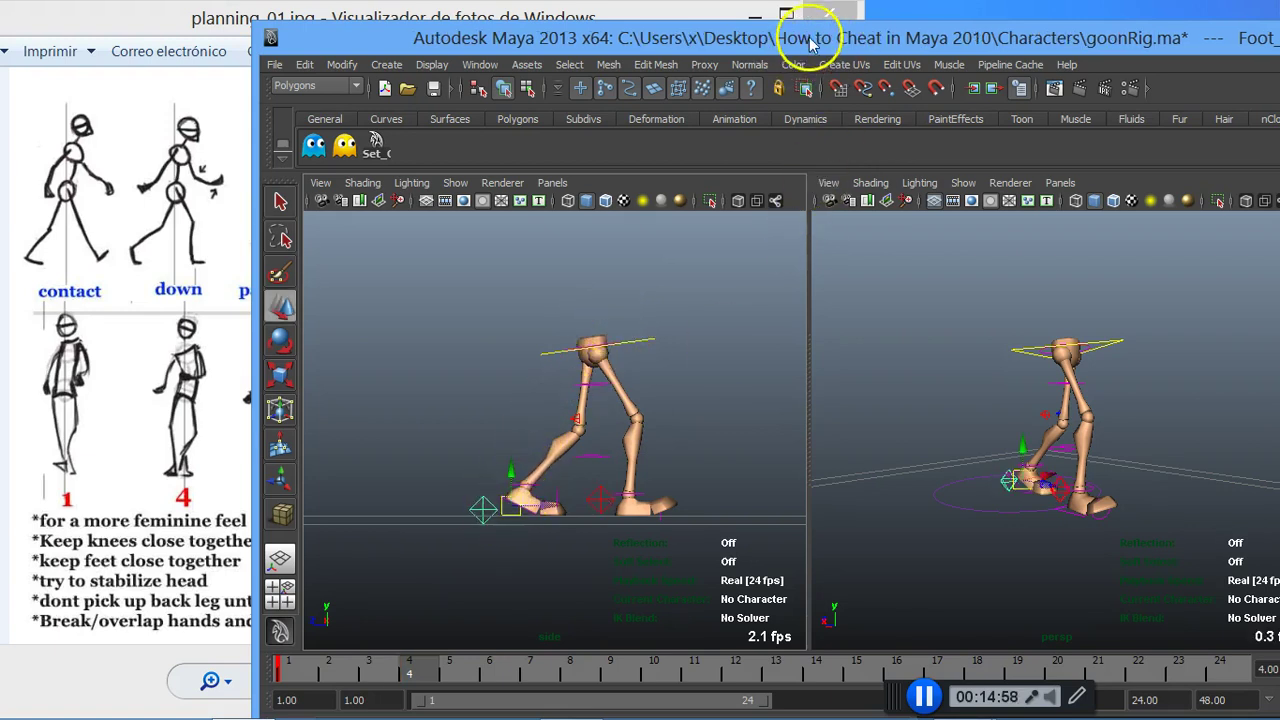
left_click_drag(814, 34, 756, 25)
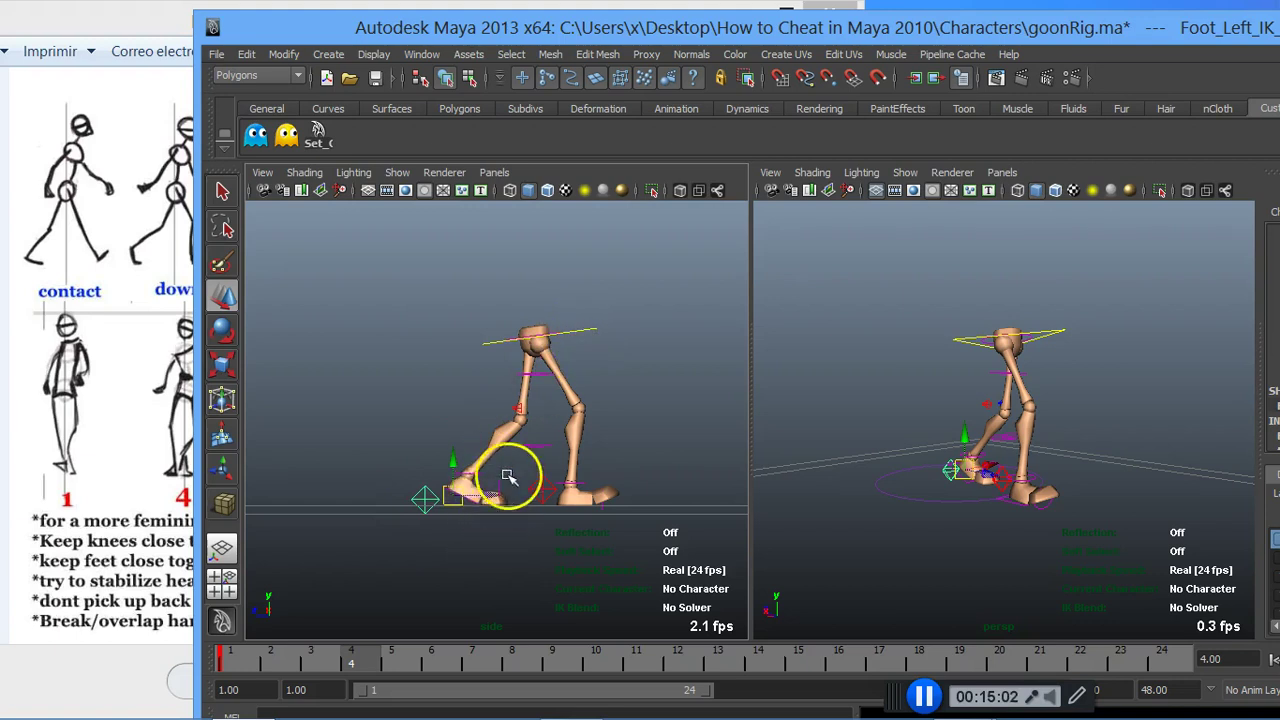
left_click(590, 332)
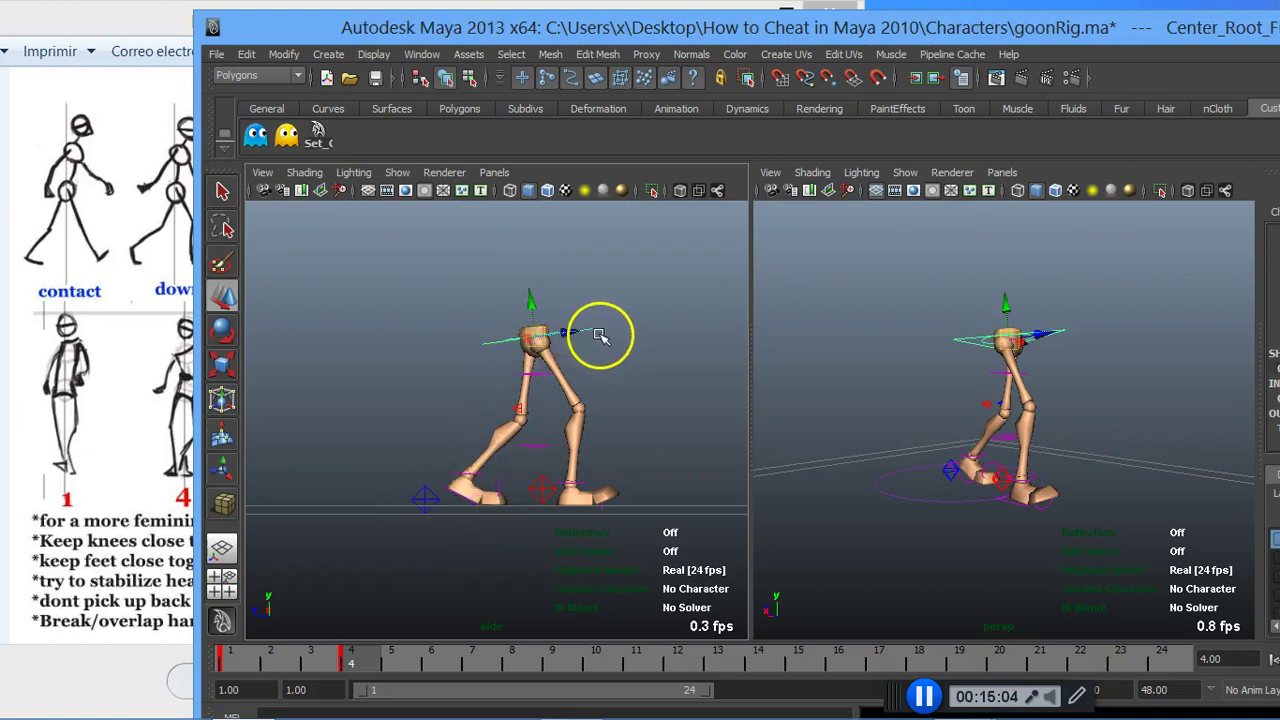
left_click_drag(566, 333, 594, 346)
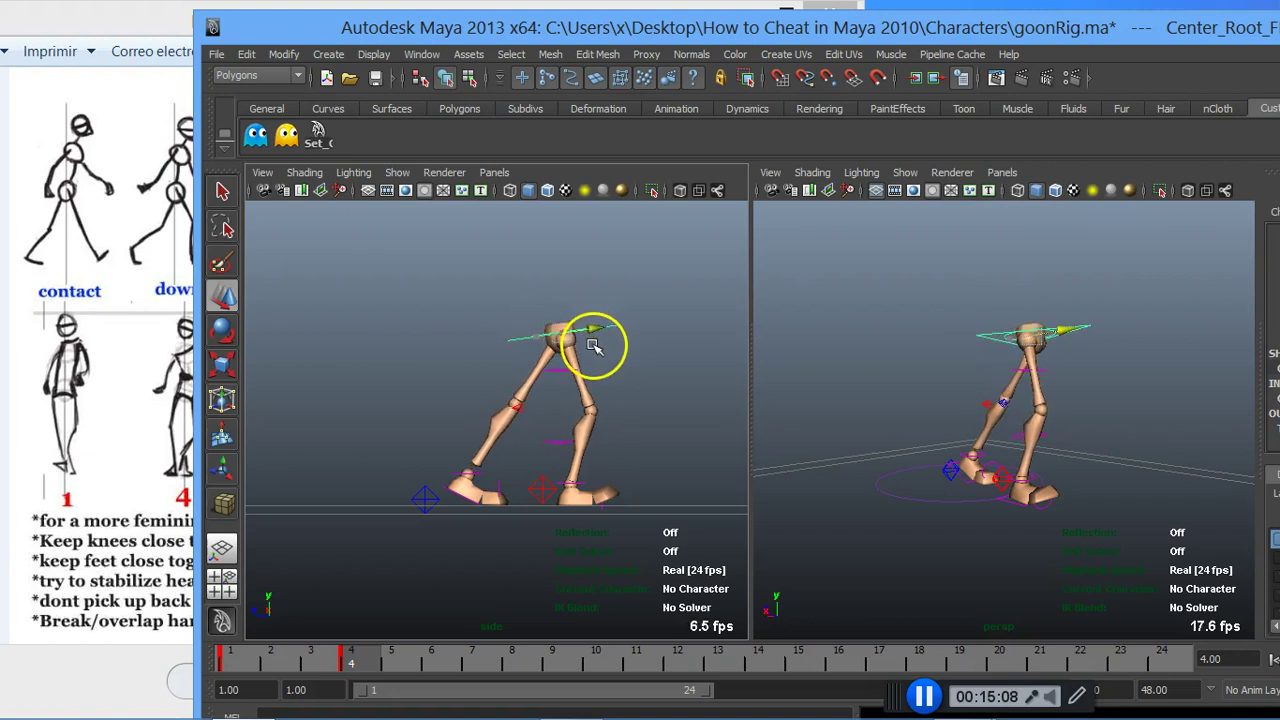
Step: Roll Foot_Left_IK_CTRL onto its toes with Toe Roll about 49.9
left_click(423, 499)
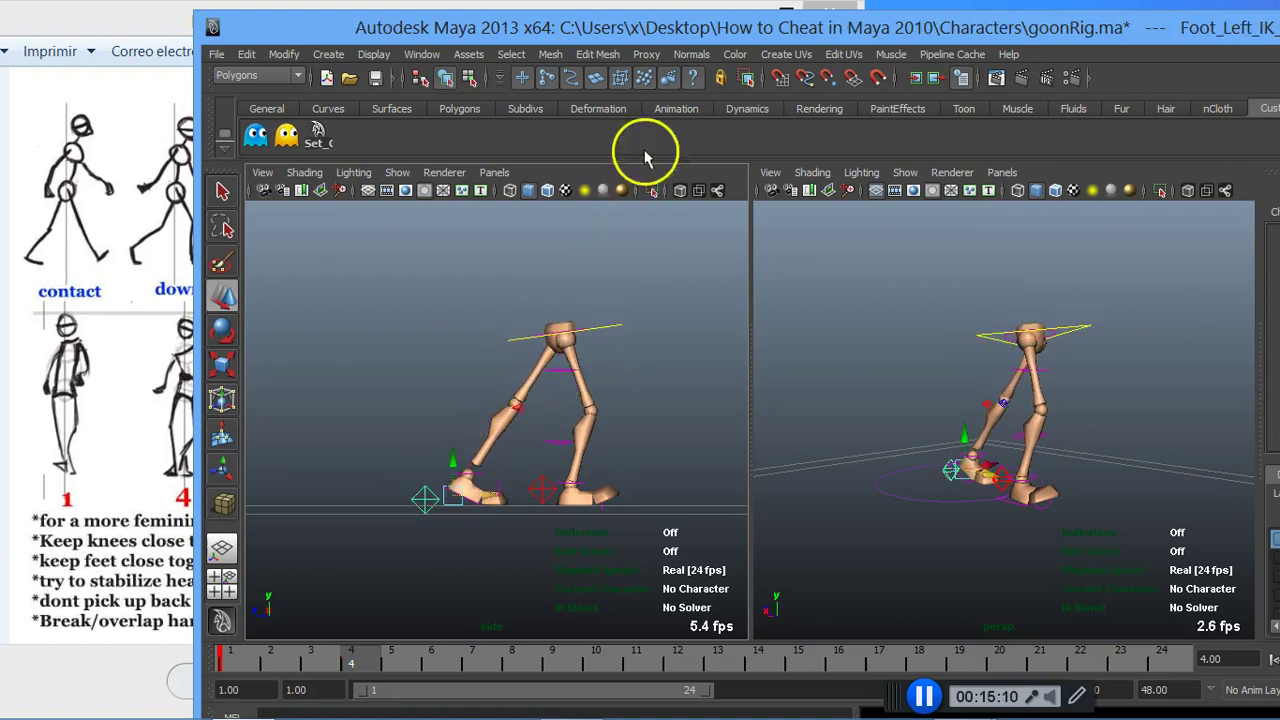
left_click_drag(682, 37, 452, 32)
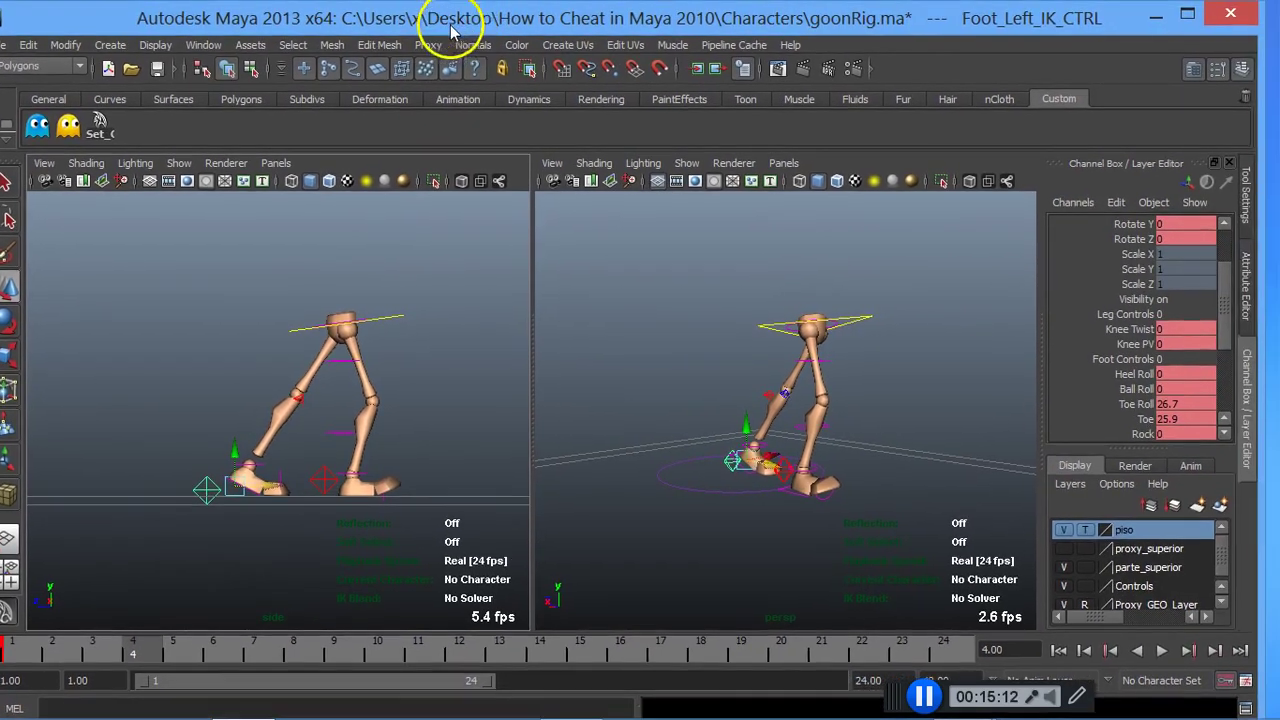
left_click_drag(1230, 325, 1234, 357)
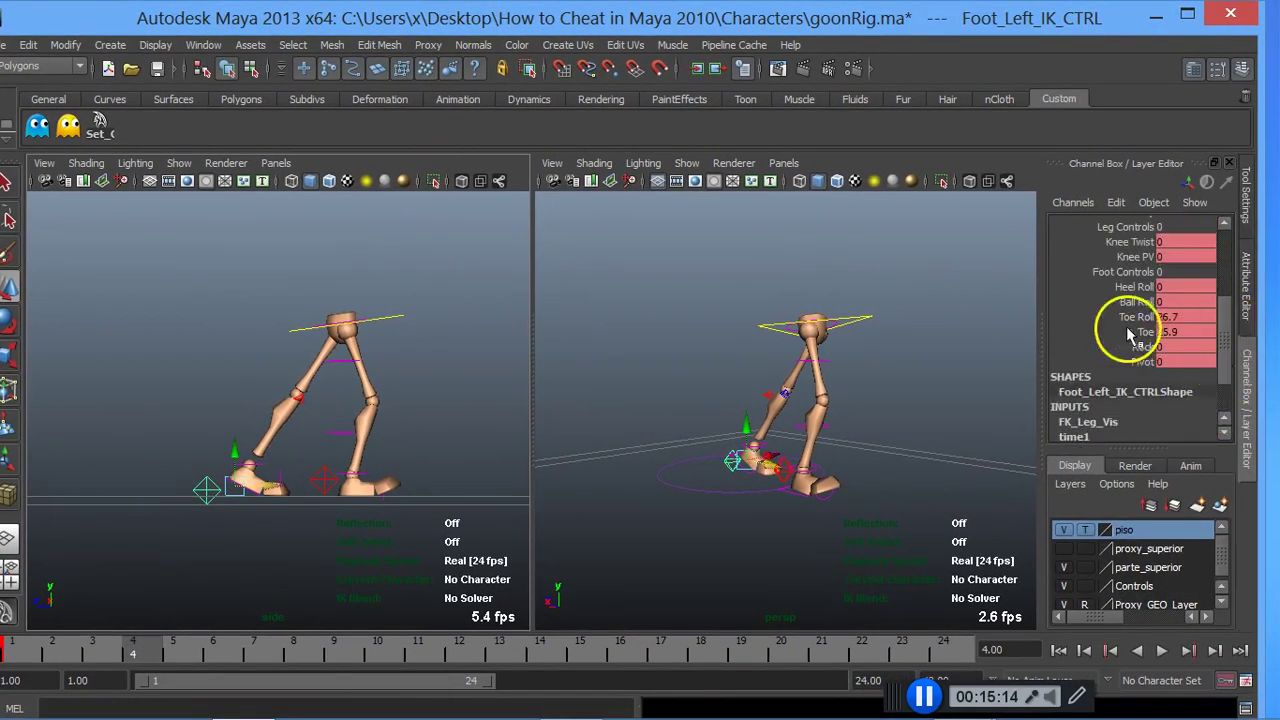
left_click(1140, 331)
mouse_move(308, 438)
middle_mouse_down()
mouse_move(300, 451)
mouse_move(363, 457)
mouse_move(326, 474)
middle_mouse_up()
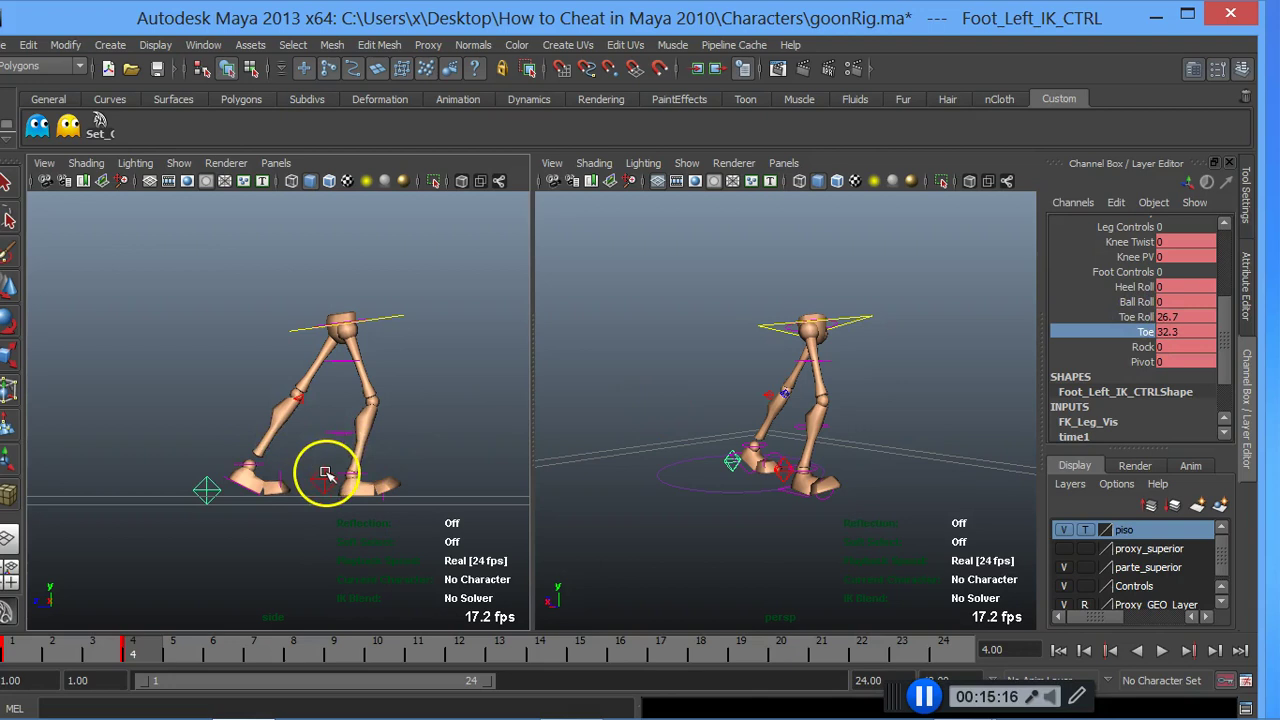
key("ctrl+z")
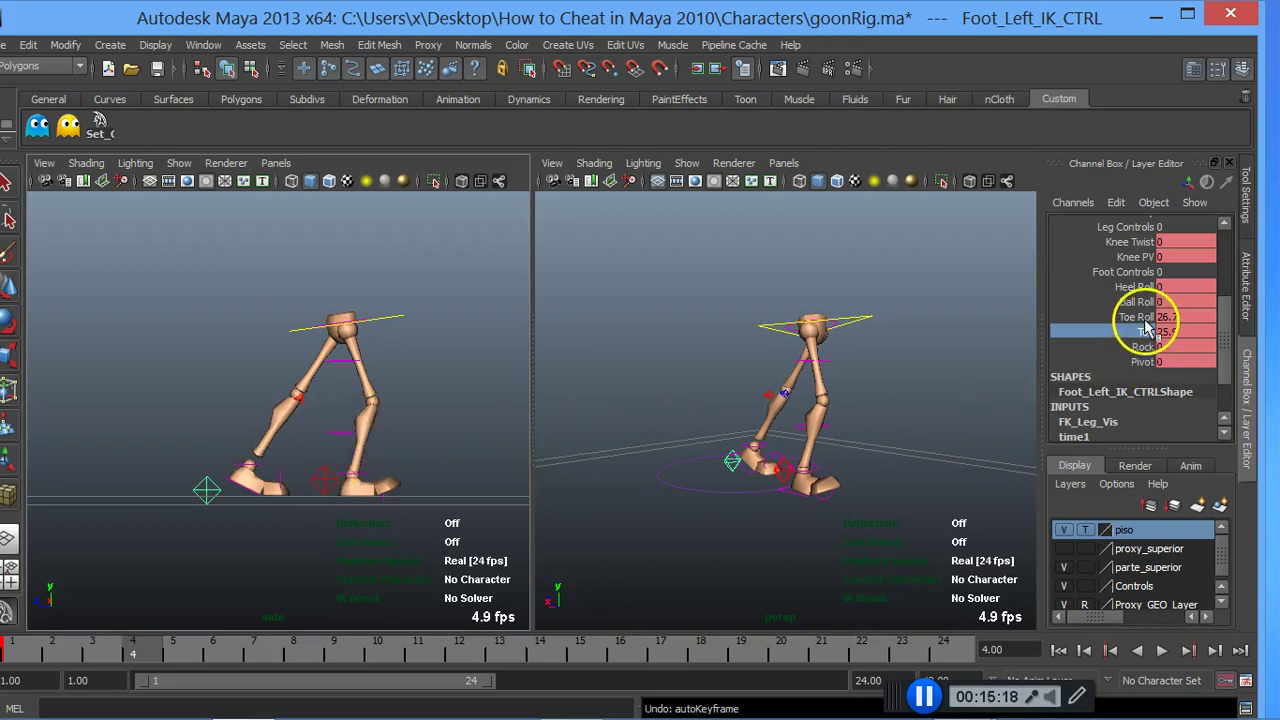
left_click(1137, 316)
middle_click_drag(337, 443, 371, 437)
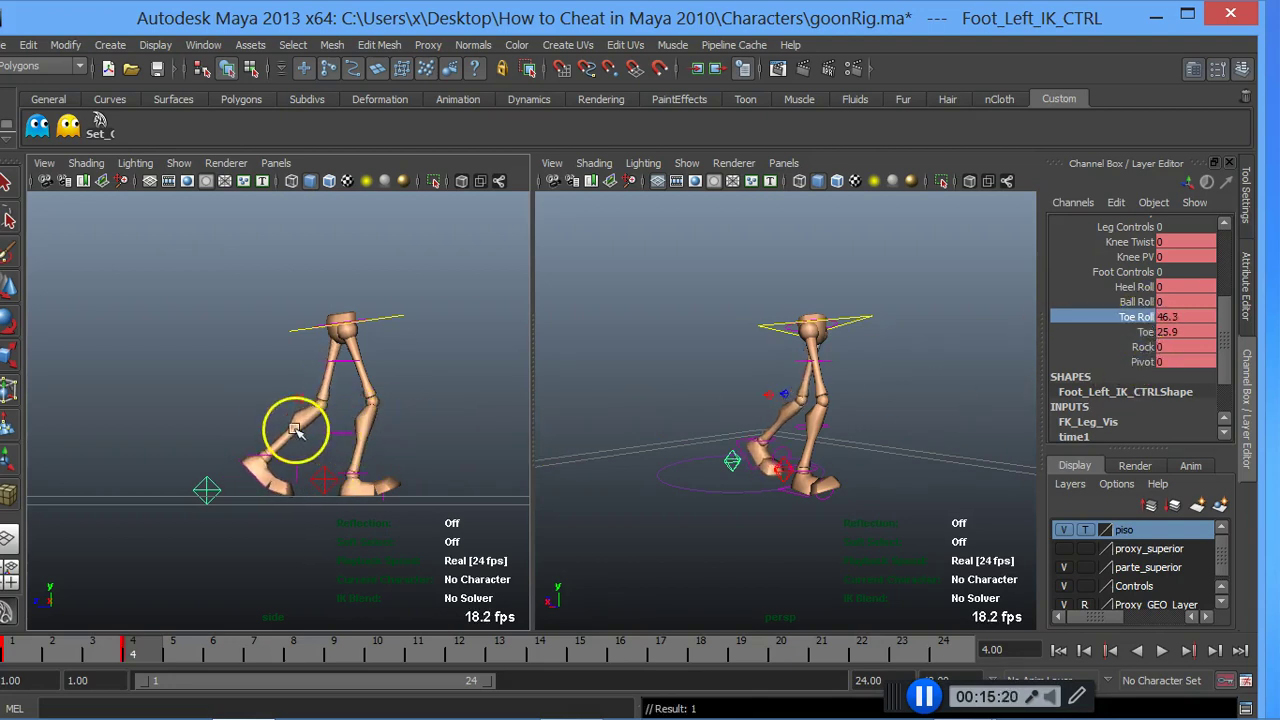
middle_click_drag(295, 428, 332, 432)
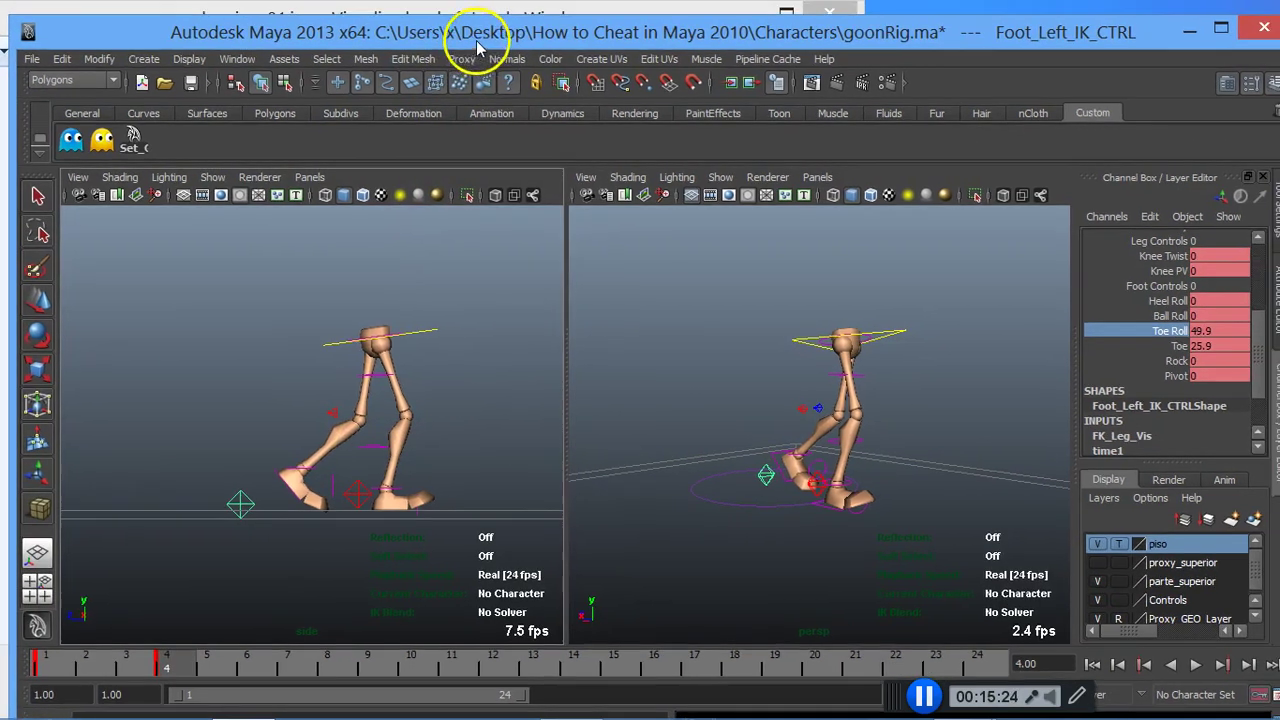
Step: Bend the left foot's Toe up to about 52.6
double_click(1237, 346)
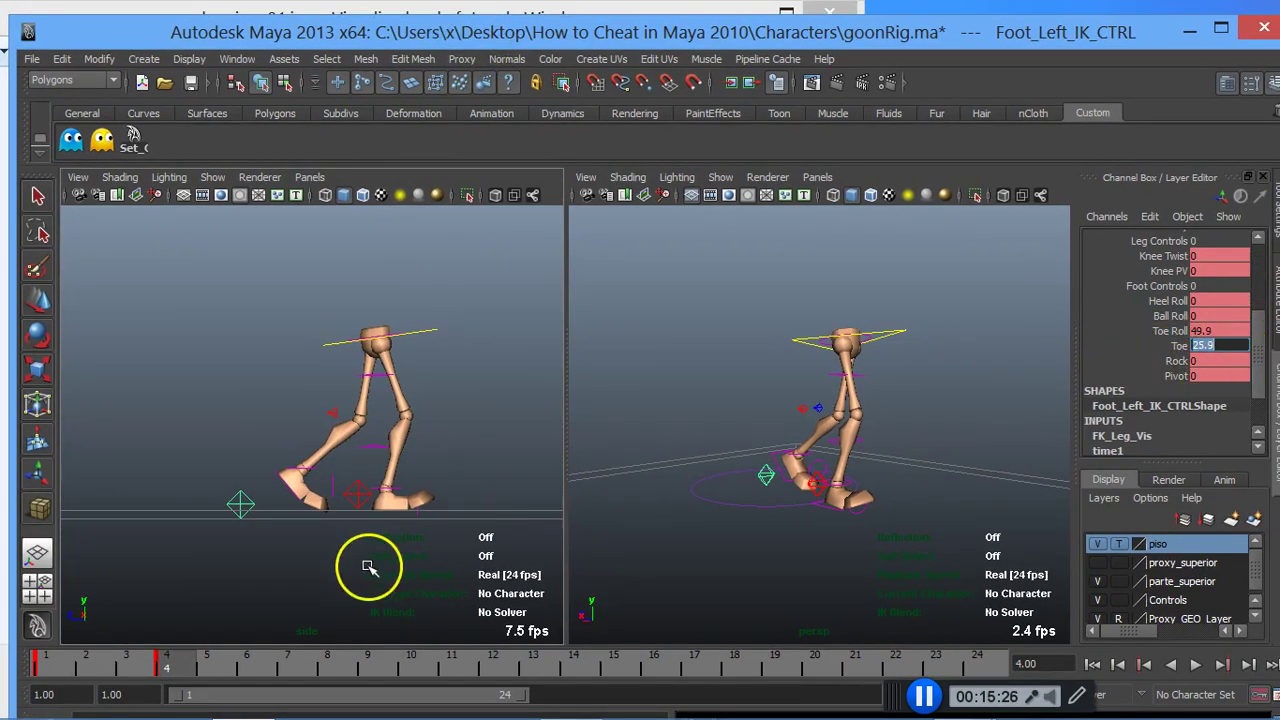
mouse_move(395, 495)
middle_mouse_down()
mouse_move(471, 480)
mouse_move(388, 480)
middle_mouse_up()
key("ctrl+z")
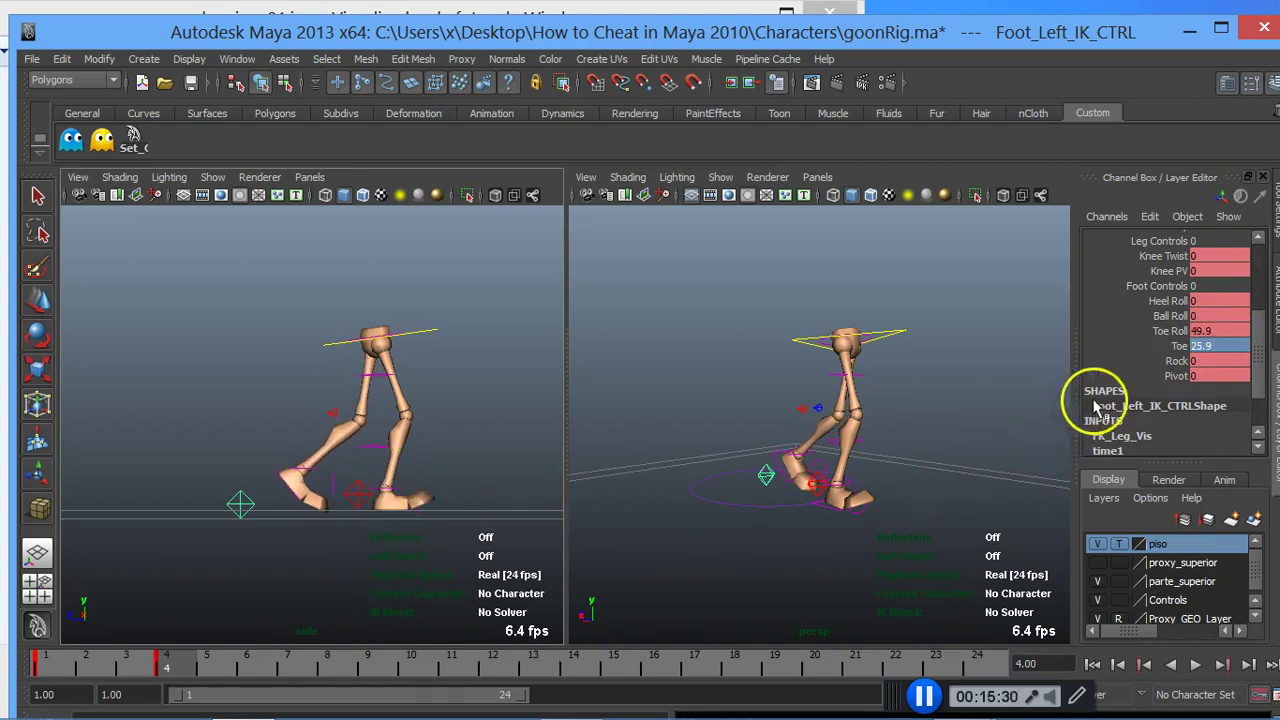
left_click(1173, 346)
mouse_move(363, 498)
middle_mouse_down()
mouse_move(443, 457)
mouse_move(349, 471)
mouse_move(377, 498)
middle_mouse_up()
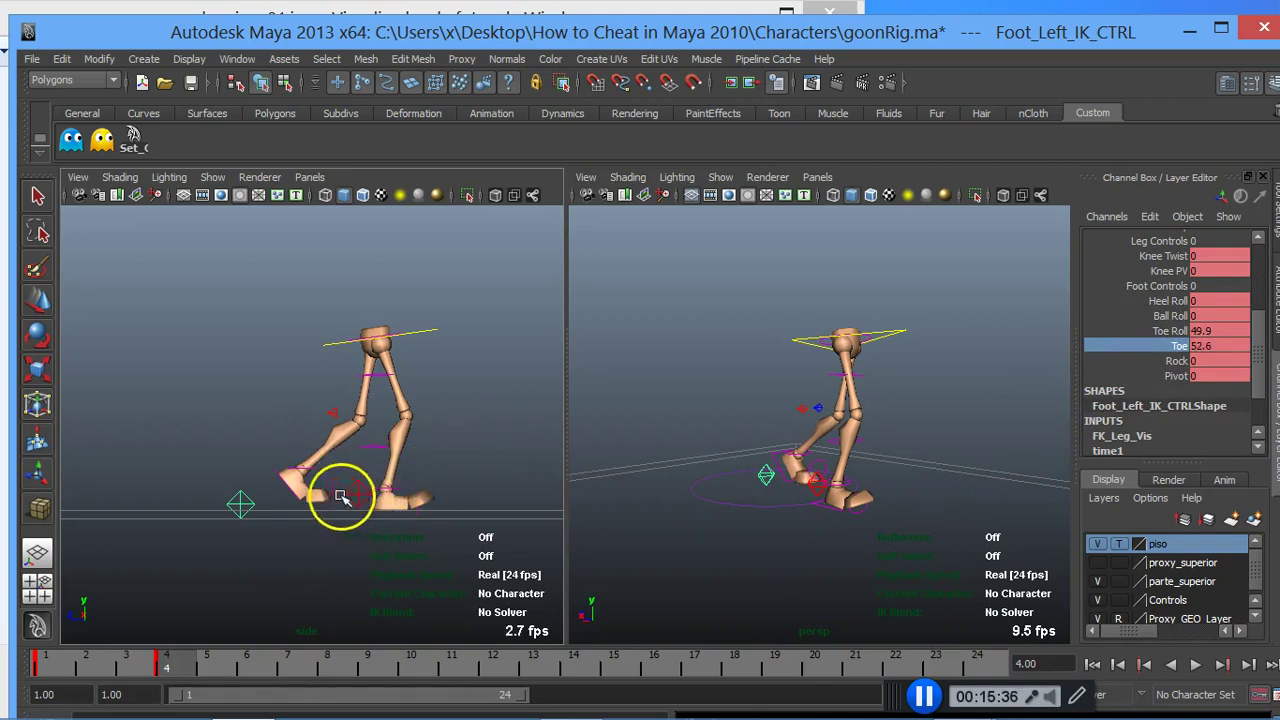
Step: Lower the left foot control slightly with the Move tool
key("w")
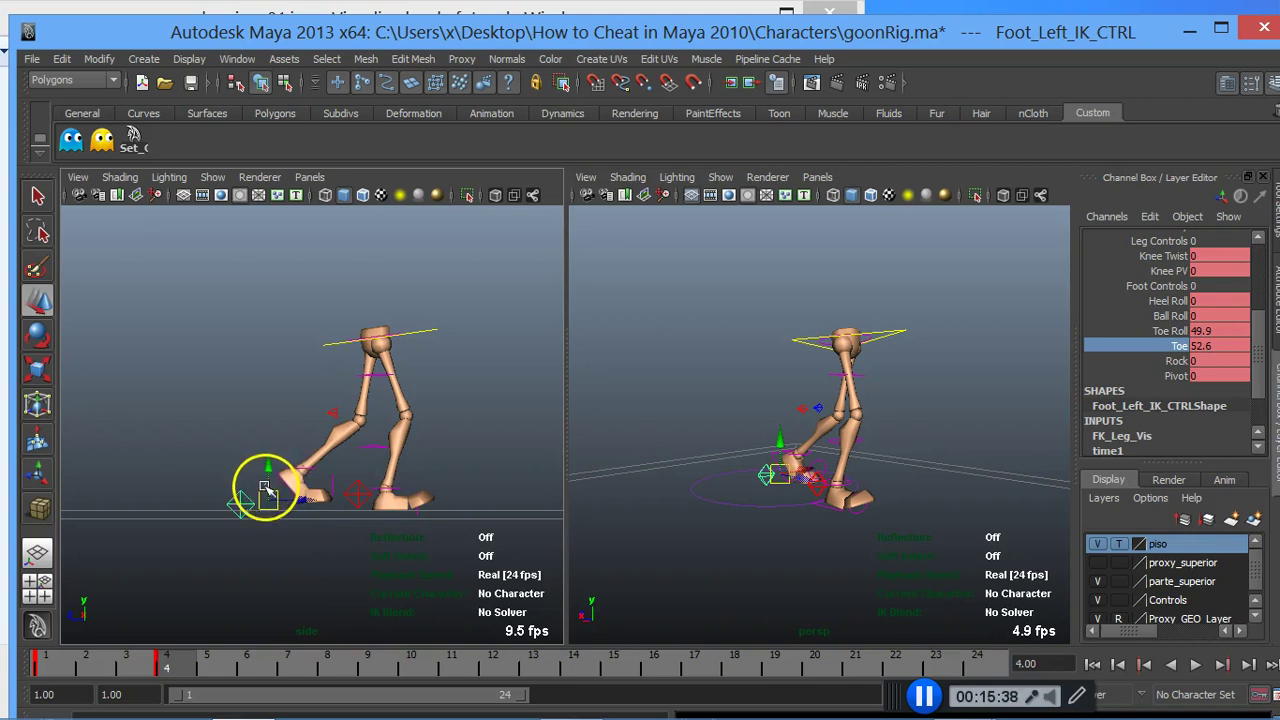
left_click(265, 483)
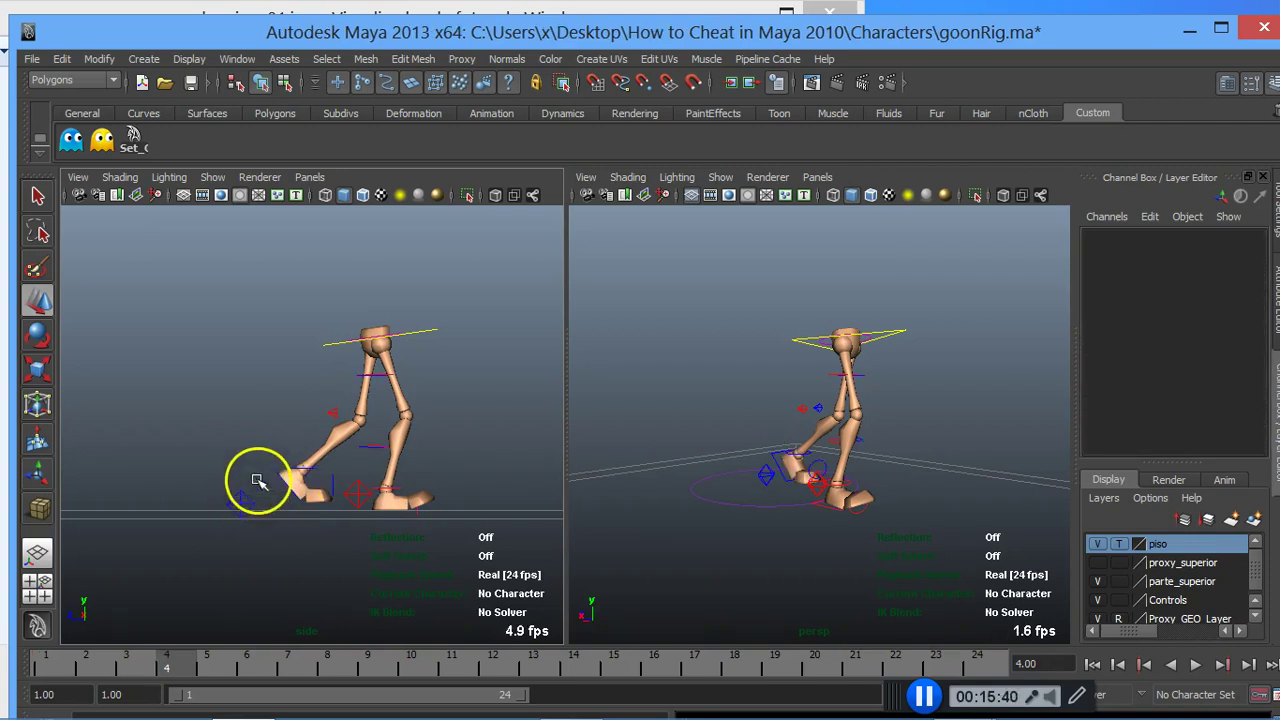
left_click(258, 488)
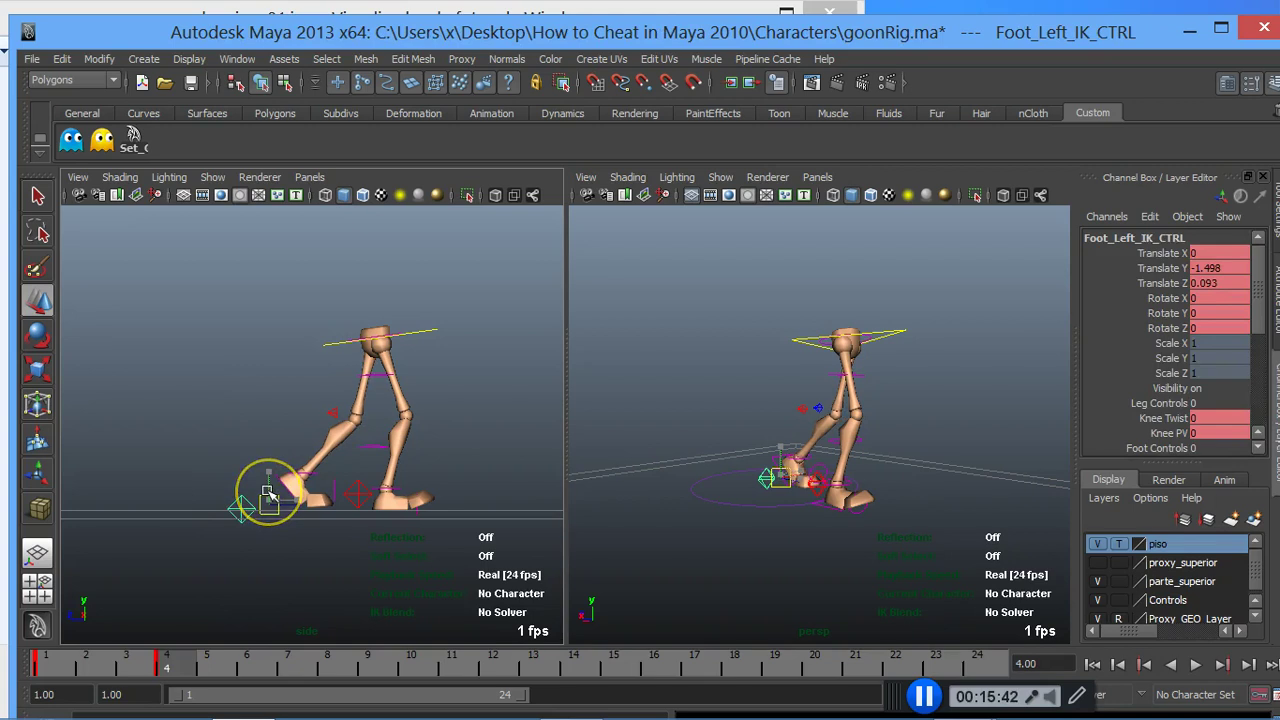
left_click_drag(270, 495, 352, 496)
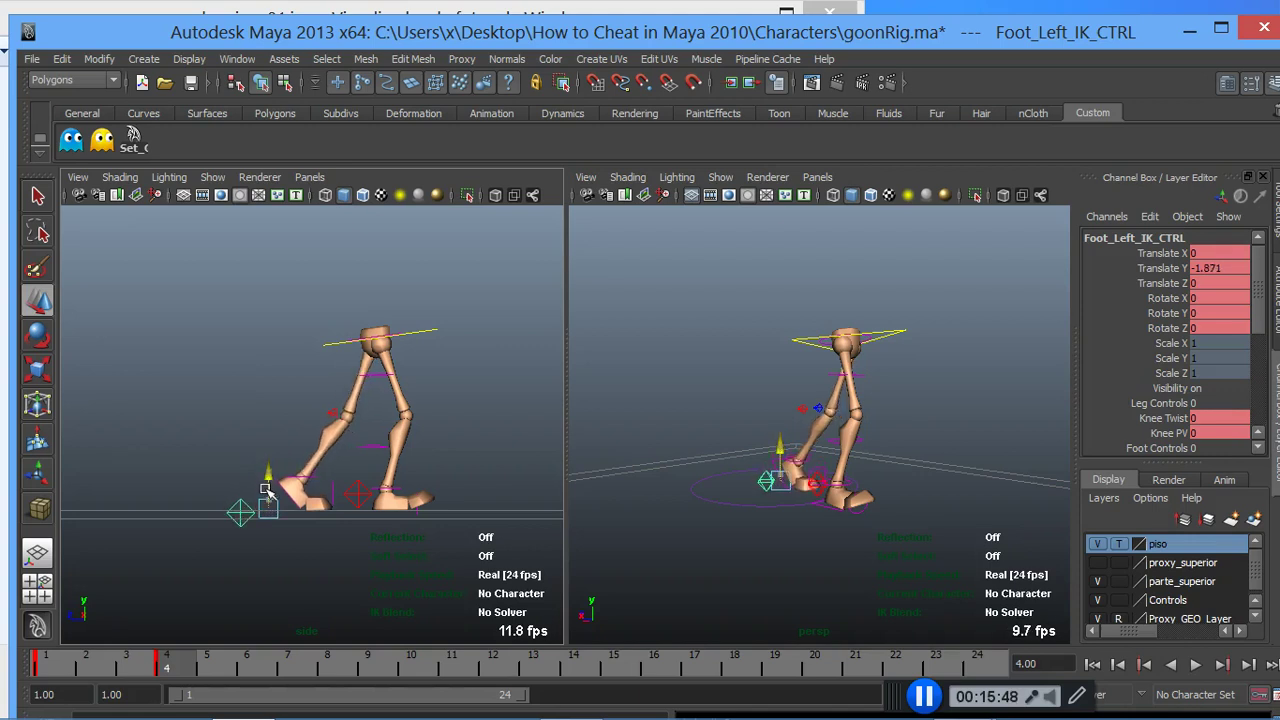
Step: Increase the left foot's Toe Roll to about 54
scroll(1249, 310, "down", 3)
left_click(1200, 418)
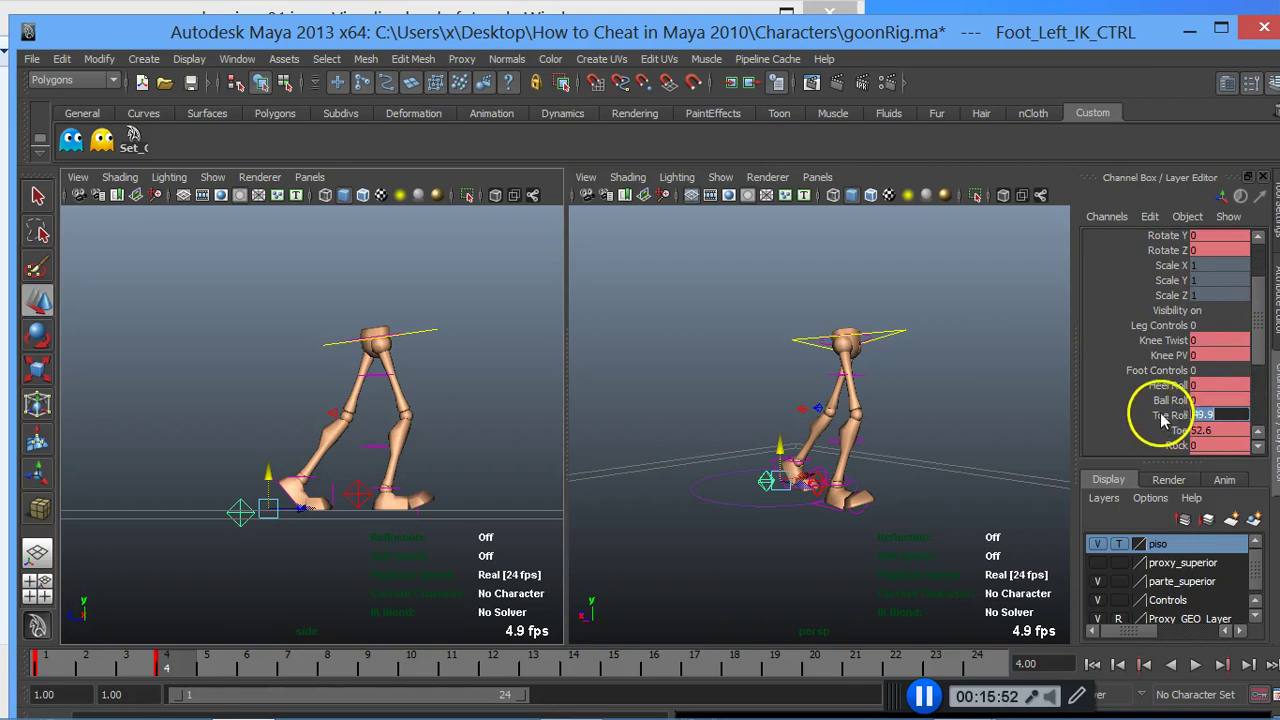
left_click(1168, 415)
middle_click_drag(289, 437, 327, 437)
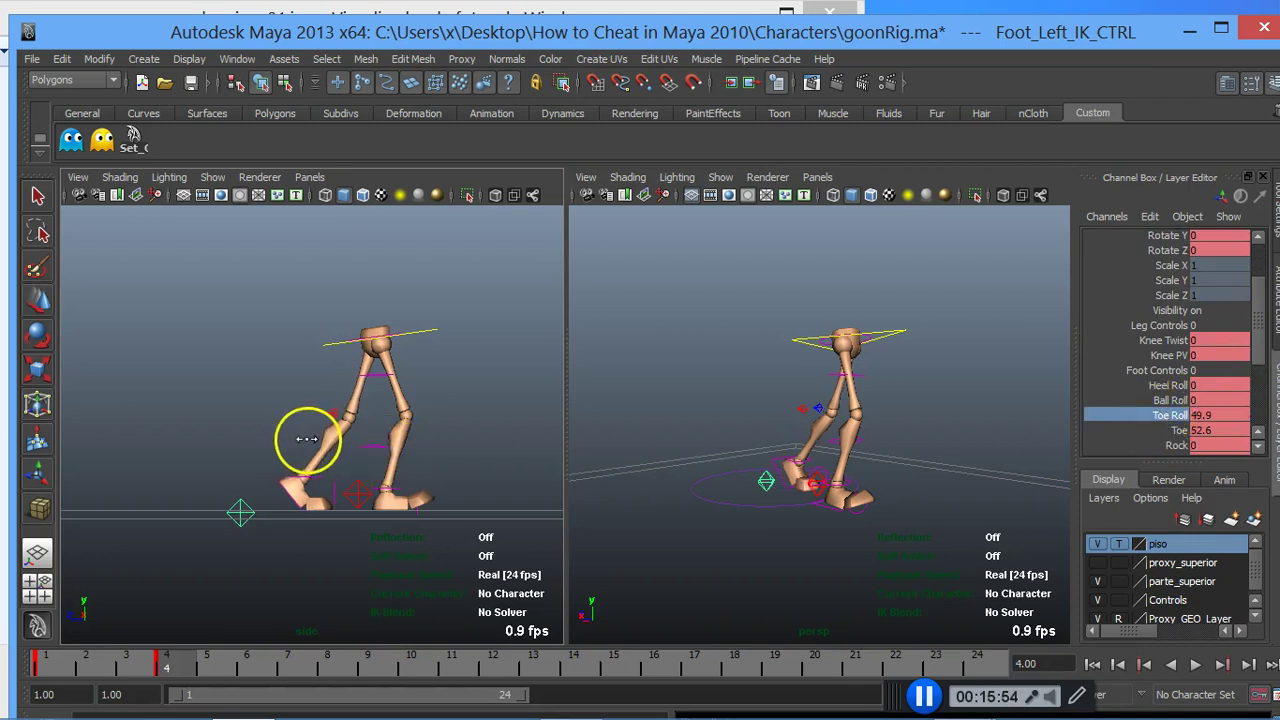
left_click_drag(523, 35, 847, 62)
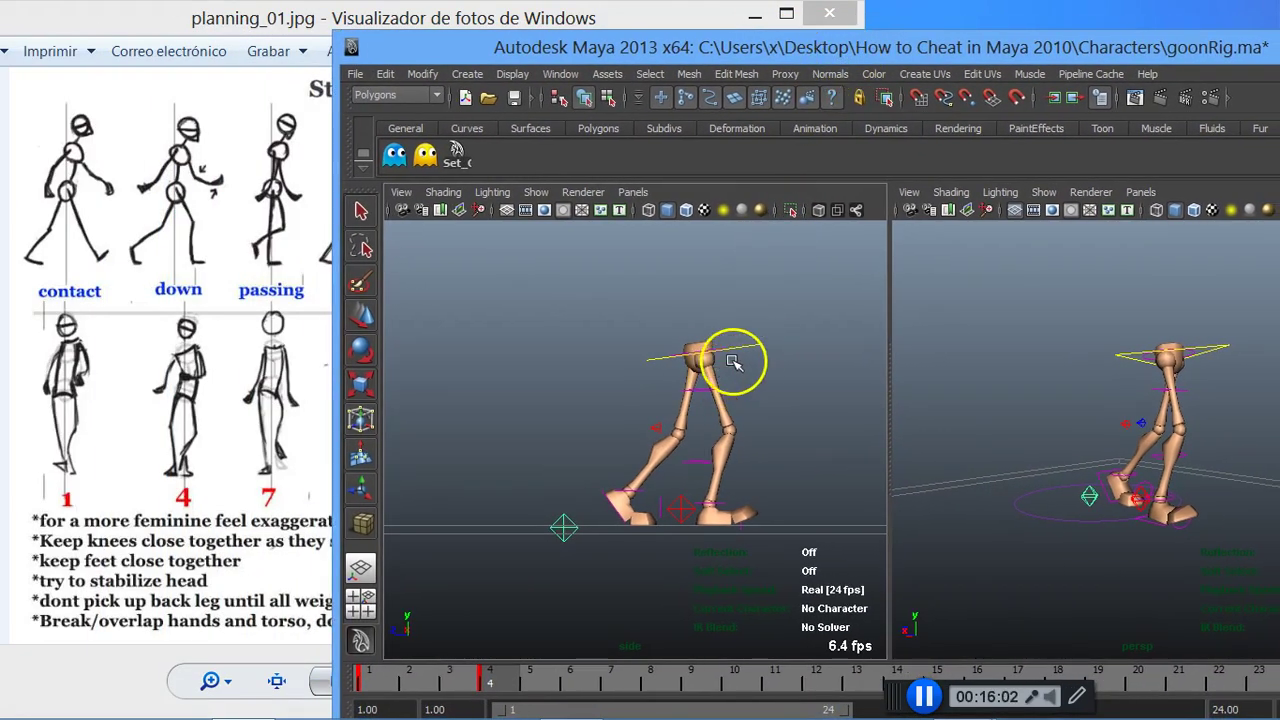
Step: Rotate Center_Root_FK_CTRL to Rotate Y about 18.9 to twist the hips
left_click(748, 352)
key("w")
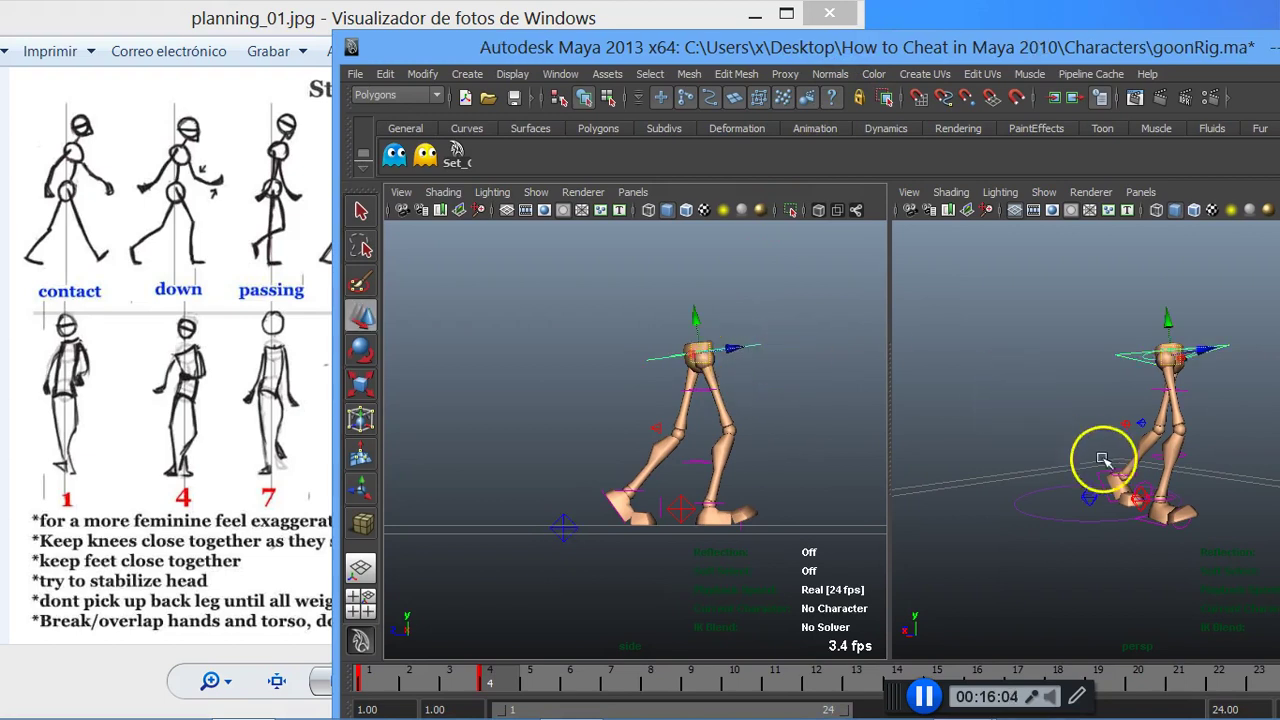
left_click_drag(960, 50, 765, 80)
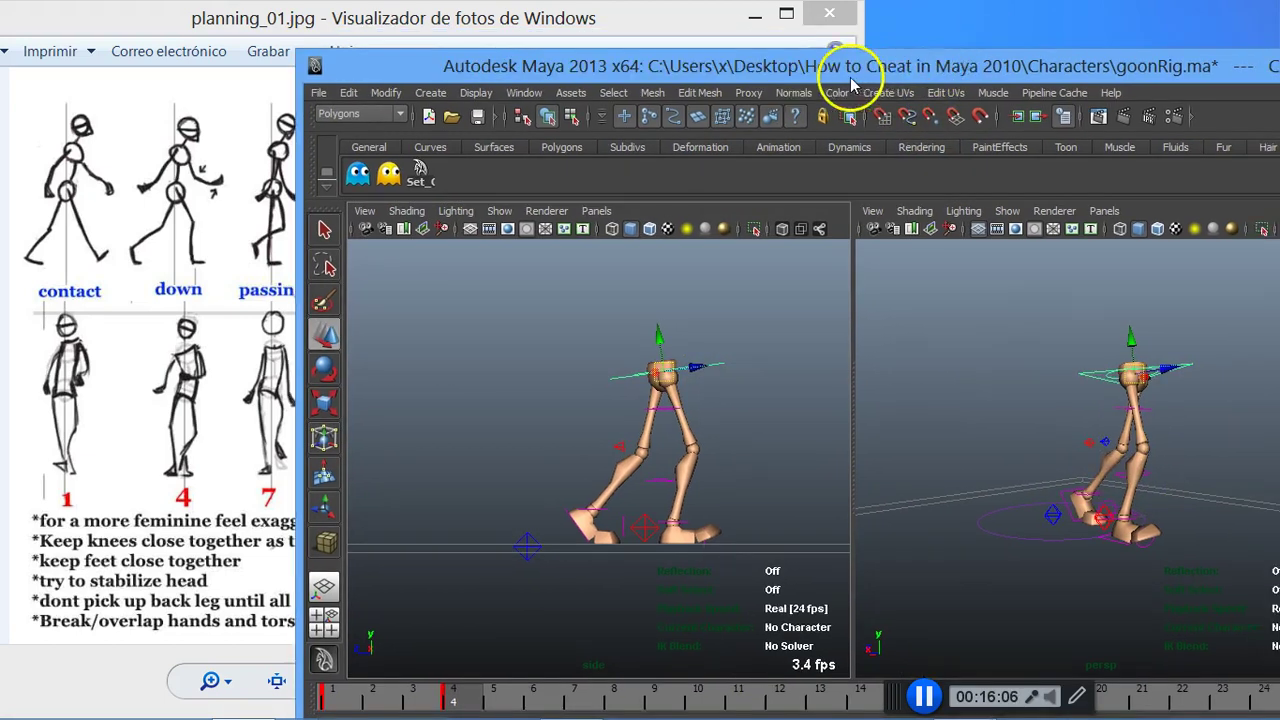
mouse_move(777, 310)
left_mouse_down("alt")
mouse_move(724, 384)
mouse_move(968, 387)
mouse_move(786, 380)
left_mouse_up("alt")
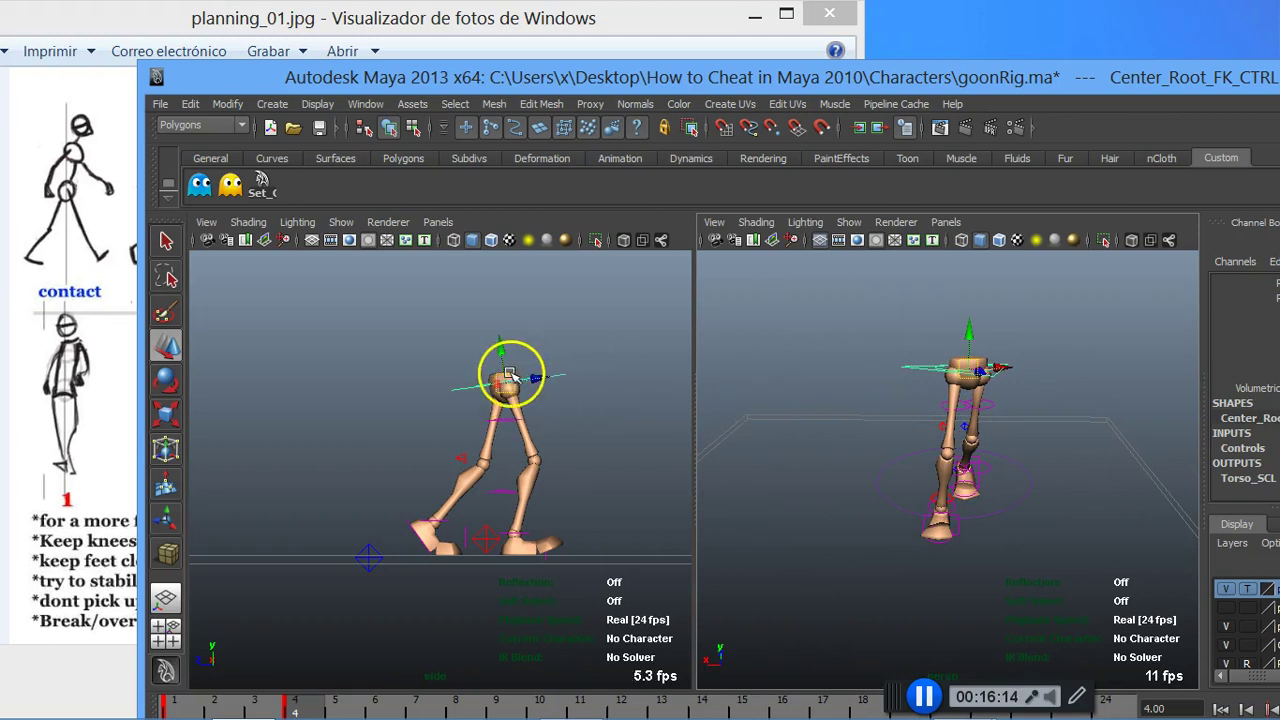
key("e")
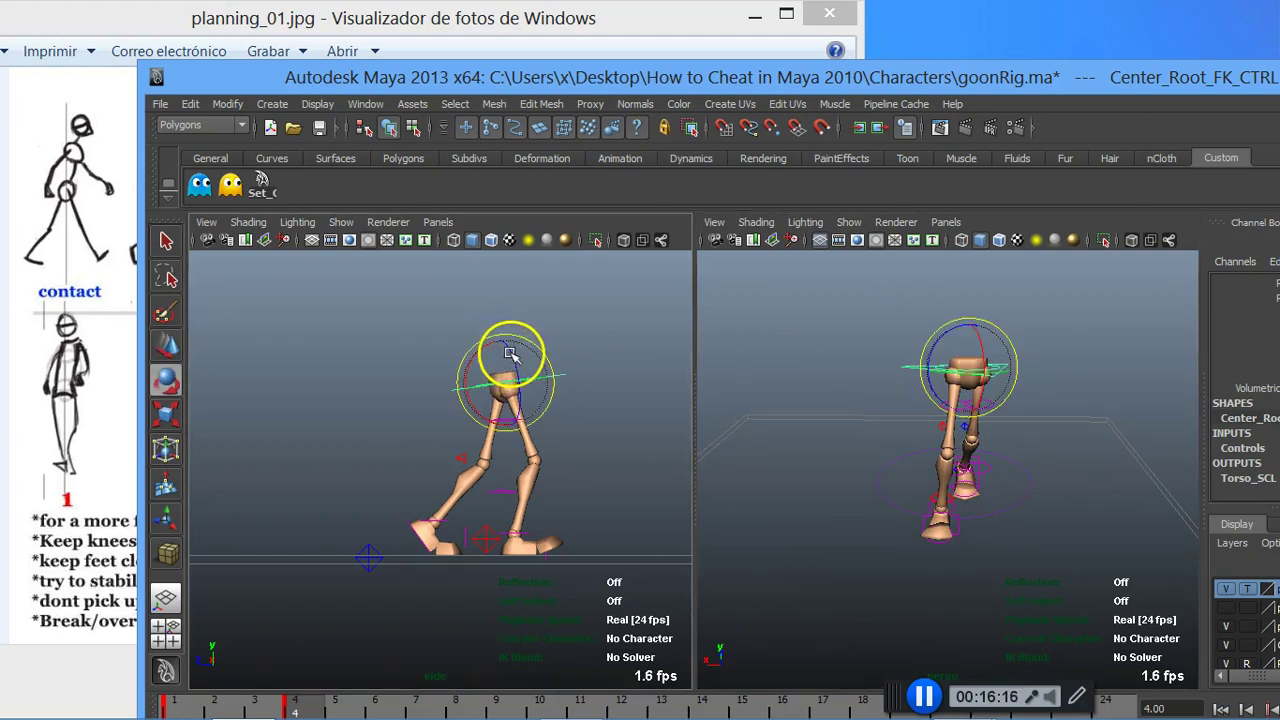
left_click_drag(511, 352, 517, 356)
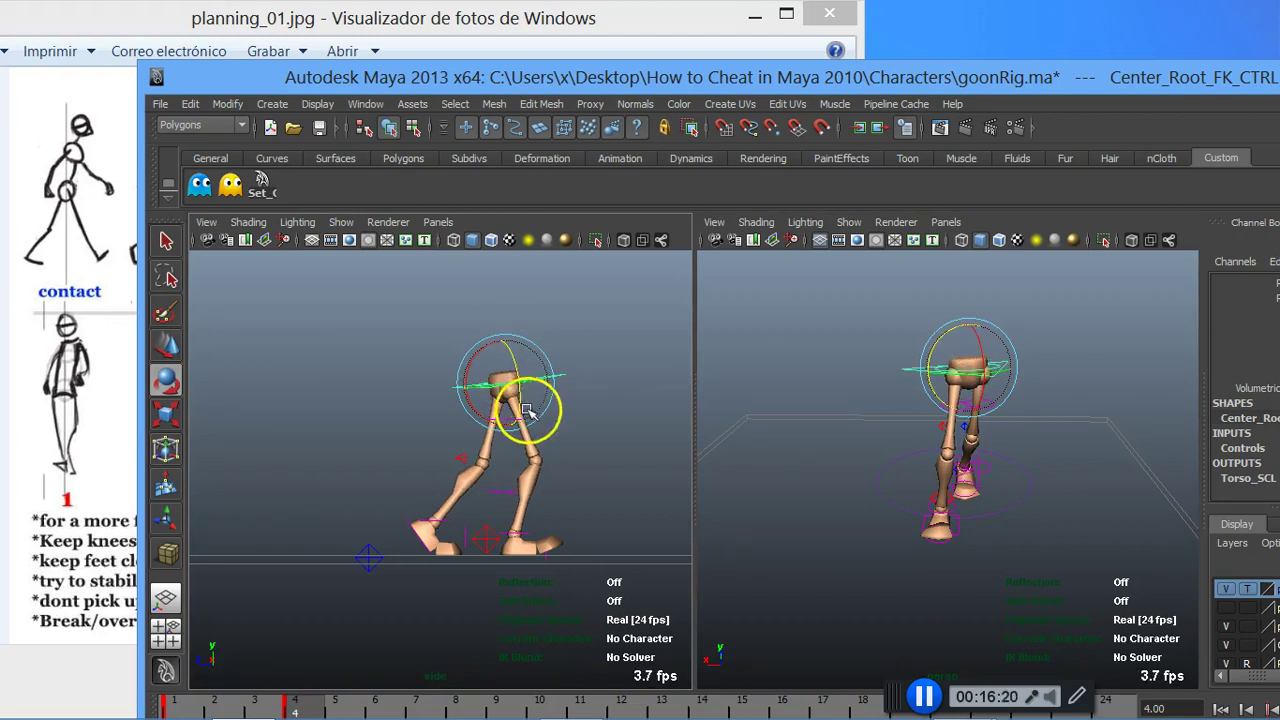
mouse_move(852, 78)
left_mouse_down()
mouse_move(836, 98)
mouse_move(750, 2)
left_mouse_up()
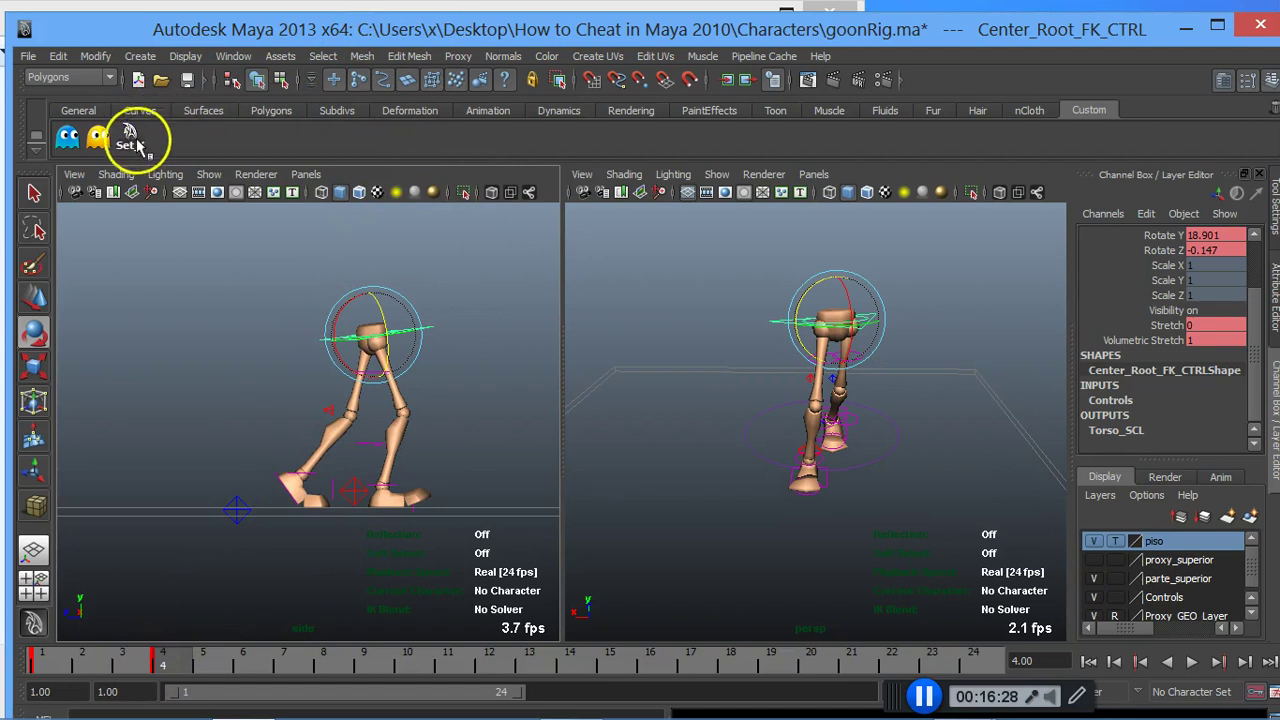
Step: Return to frame 1 and select the right foot's IK control
key("Down")
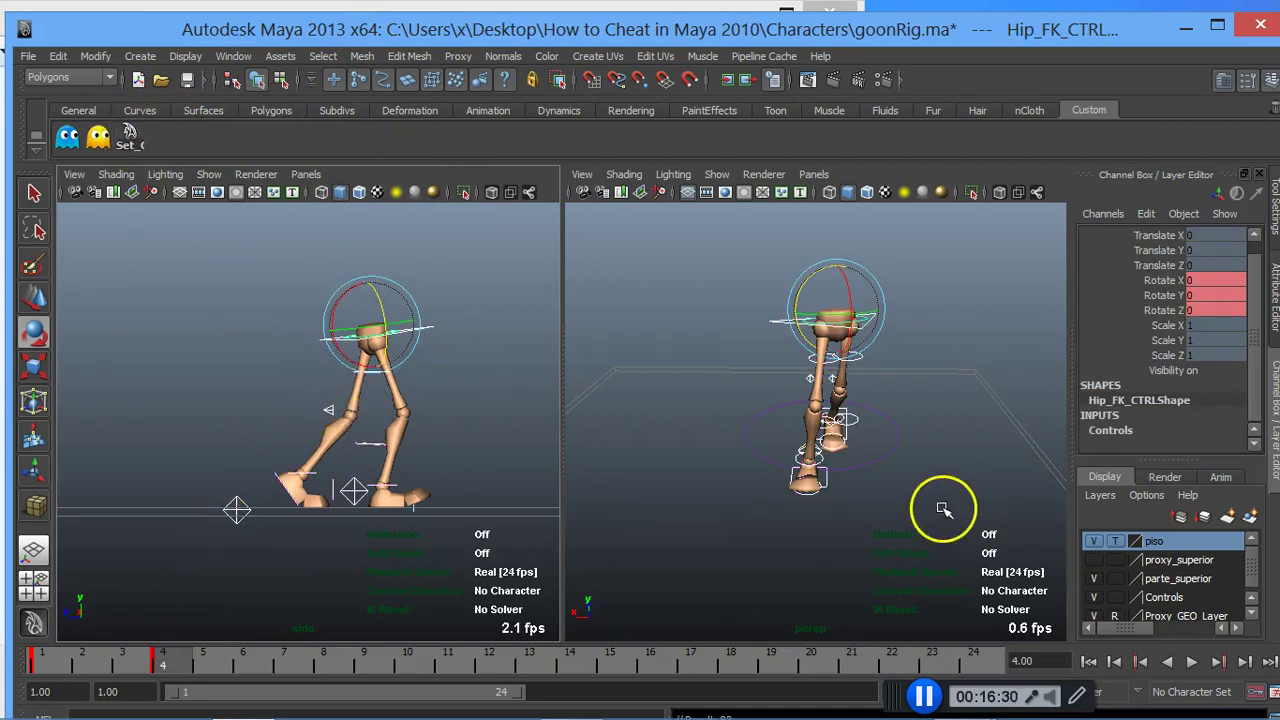
left_click(943, 509)
left_click_drag(170, 680, 40, 668)
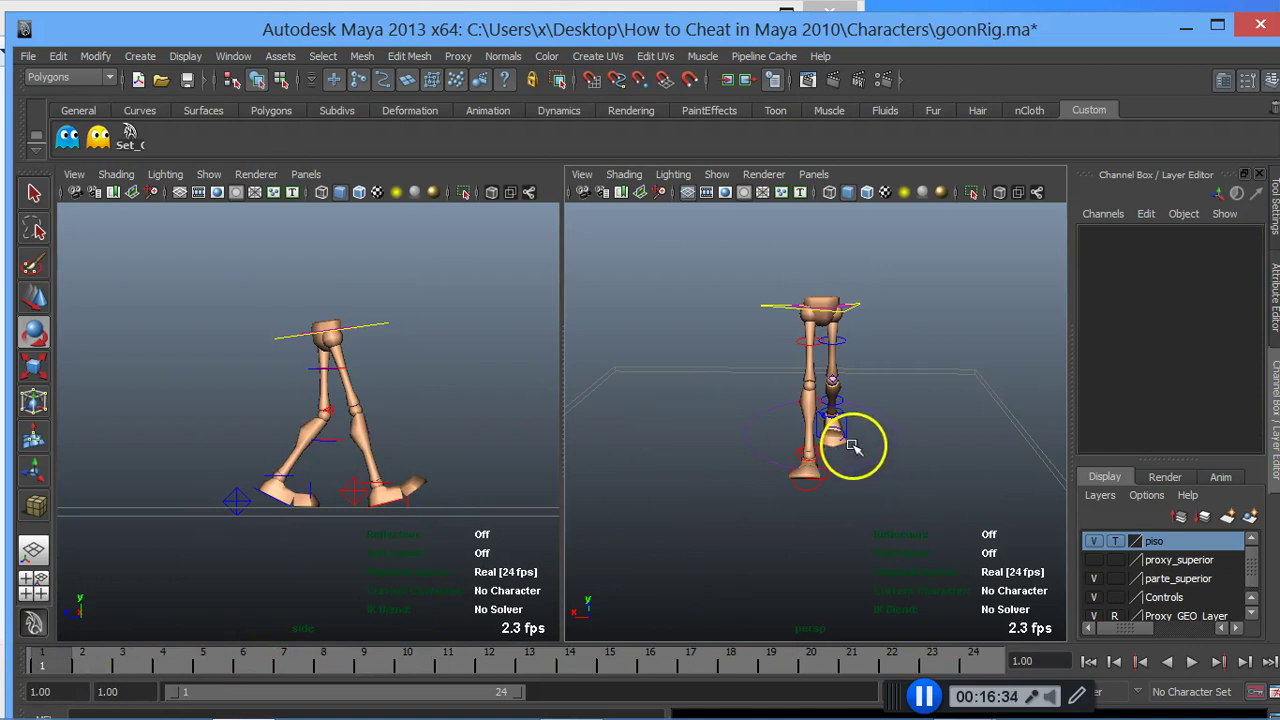
scroll(851, 446, "up", 3)
left_click_drag(835, 483, 828, 497, "alt")
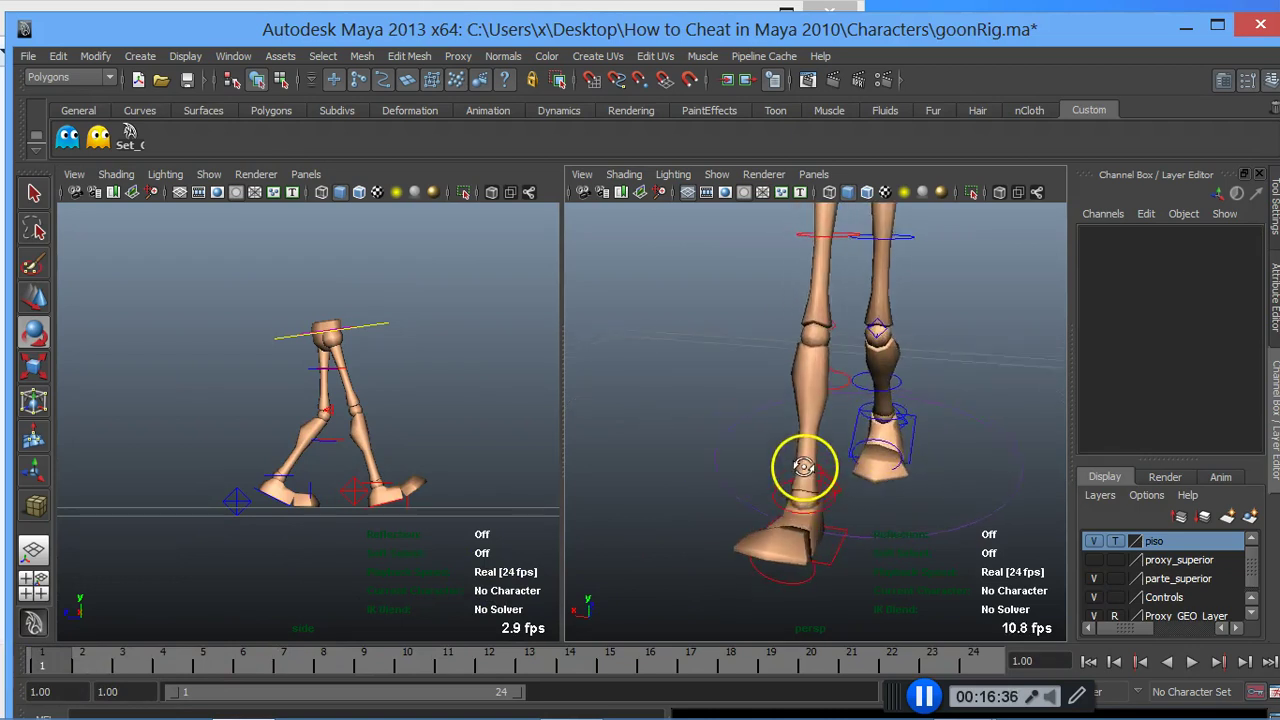
left_click(828, 493)
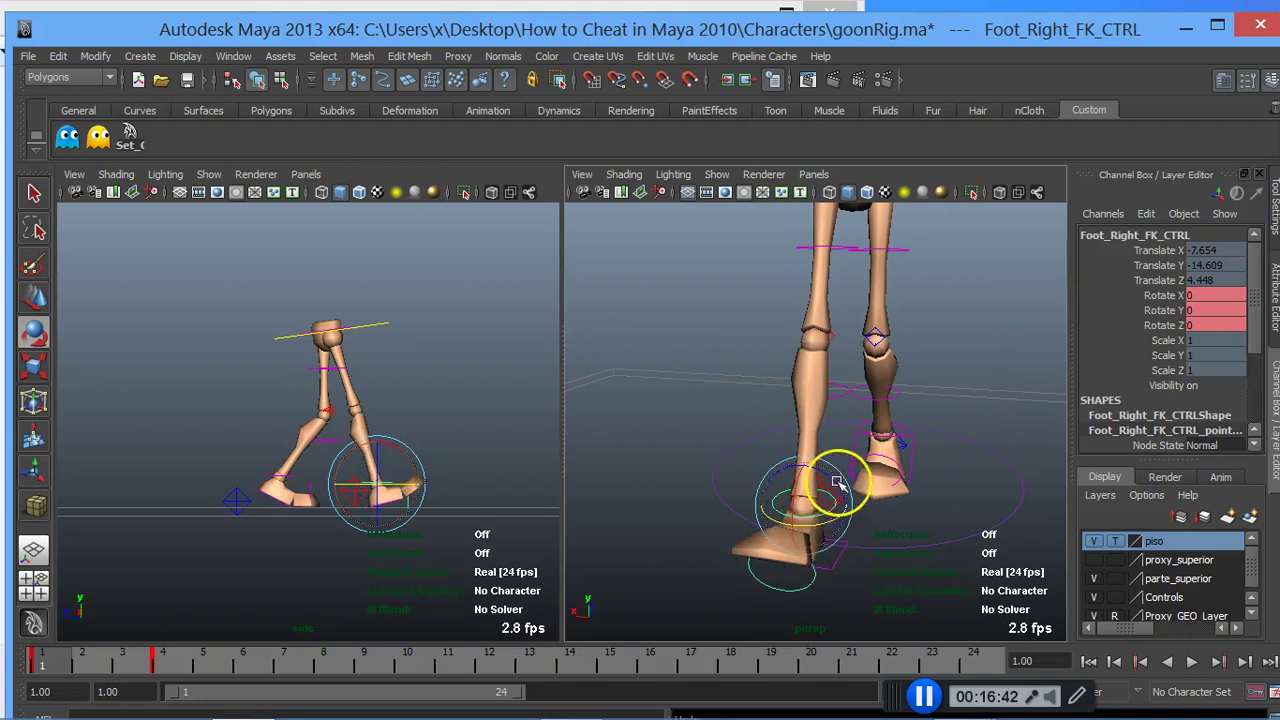
left_click(835, 490)
mouse_move(812, 500)
left_mouse_down("alt")
mouse_move(766, 409)
mouse_move(851, 531)
mouse_move(814, 531)
mouse_move(943, 543)
left_mouse_up("alt")
left_click(853, 527)
Step: Select Foot_Left_IK_CTRL and rotate it in Y to about 16.967 degrees
mouse_move(896, 484)
left_mouse_down("alt")
mouse_move(800, 471)
mouse_move(1009, 449)
left_mouse_up("alt")
left_click(1018, 458)
left_click(1015, 458)
left_click_drag(985, 494, 998, 500)
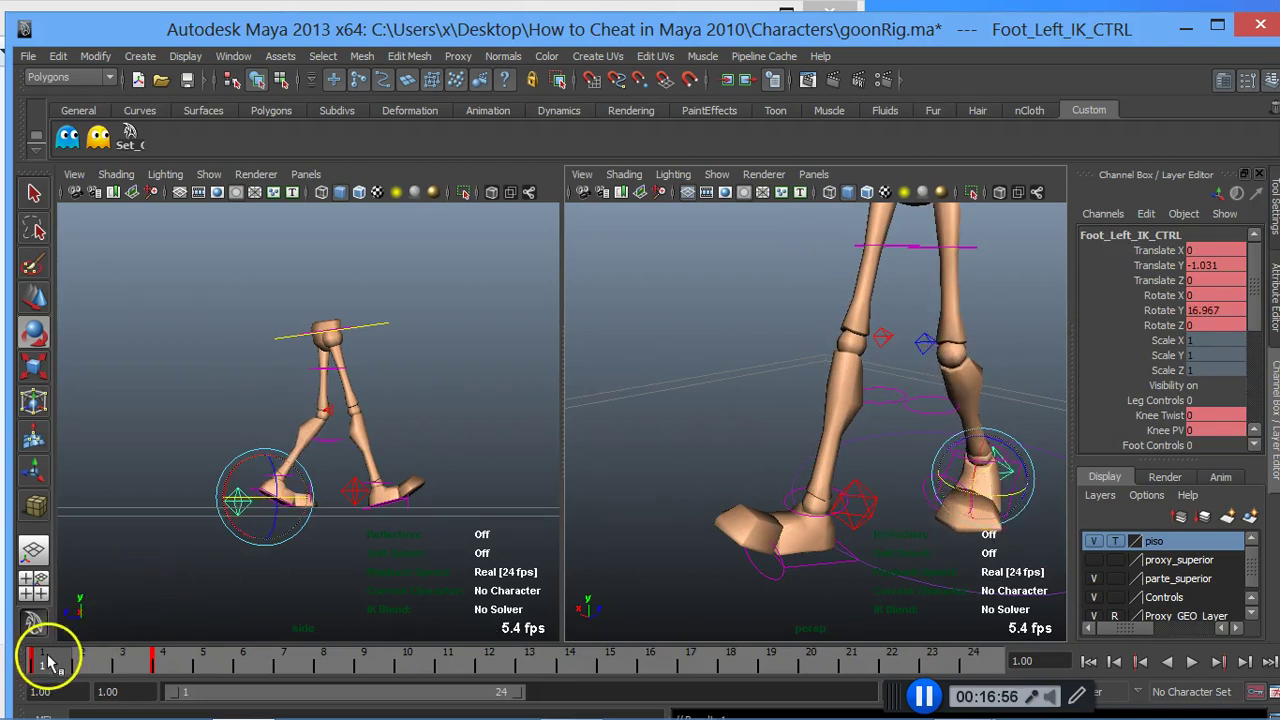
Step: At frame 4, select the right foot's IK control and rotate it around its vertical axis
left_click(130, 133)
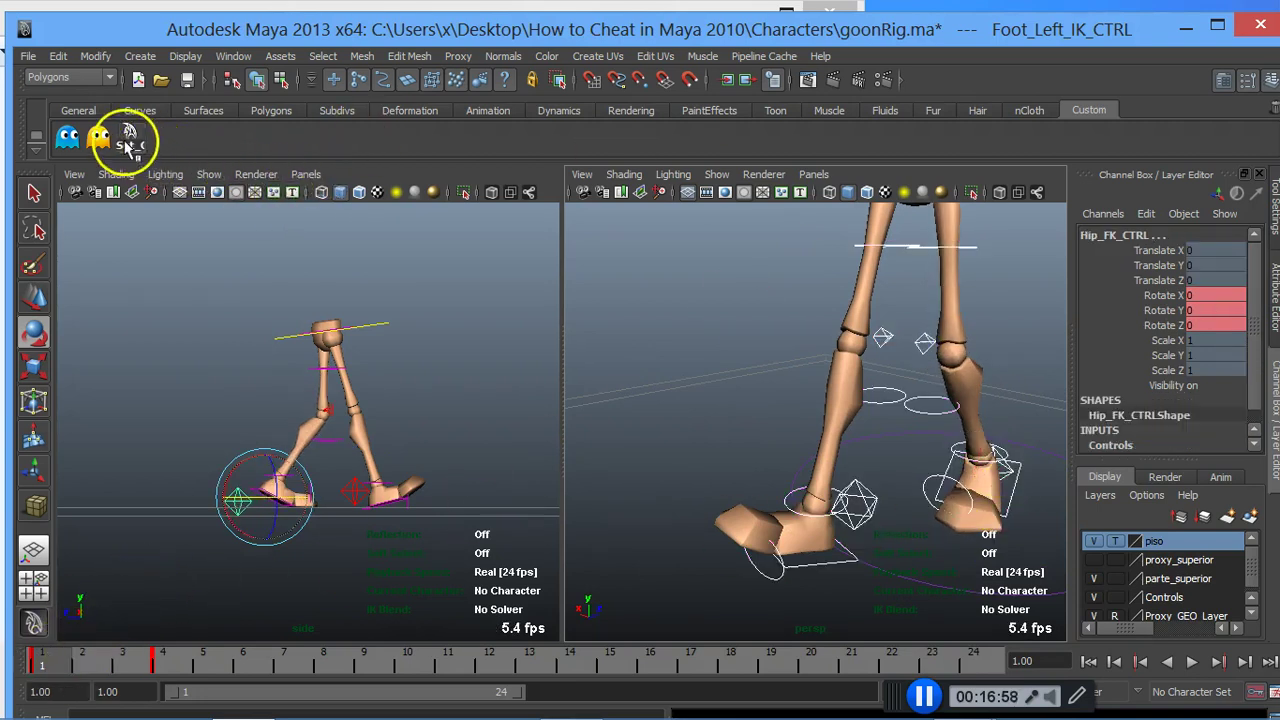
left_click(166, 660)
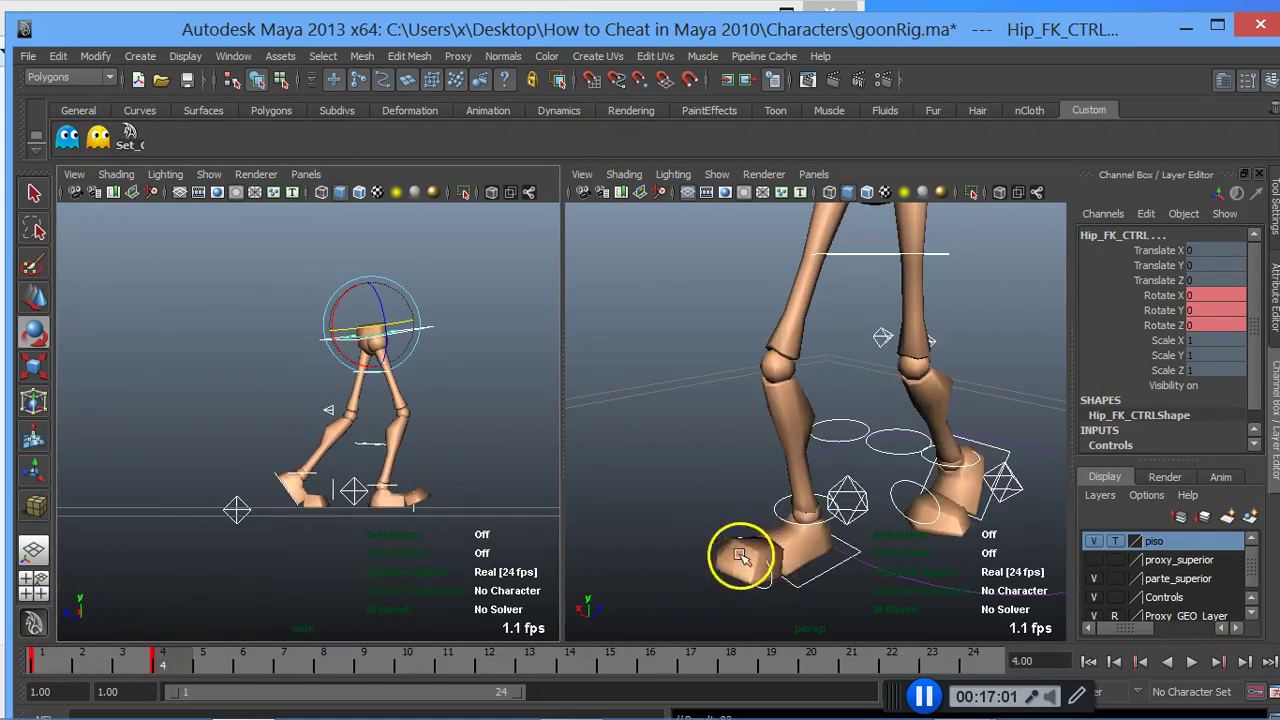
left_click(775, 577)
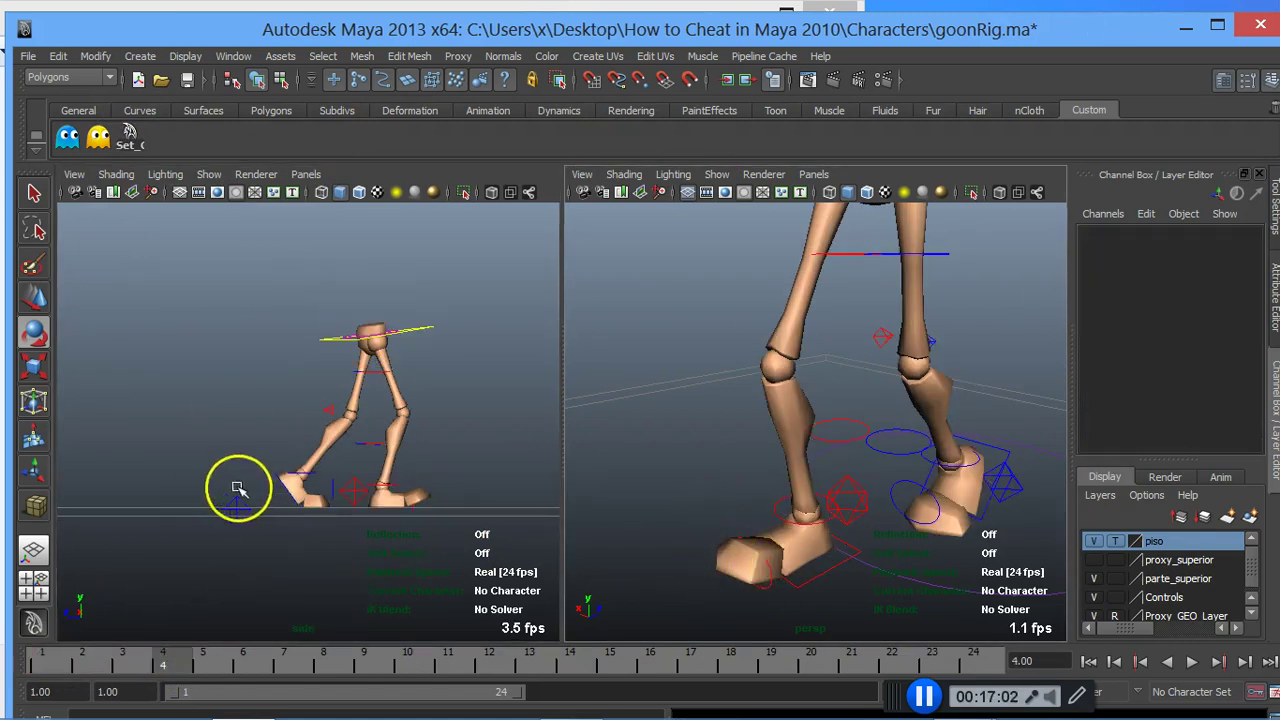
left_click(338, 492)
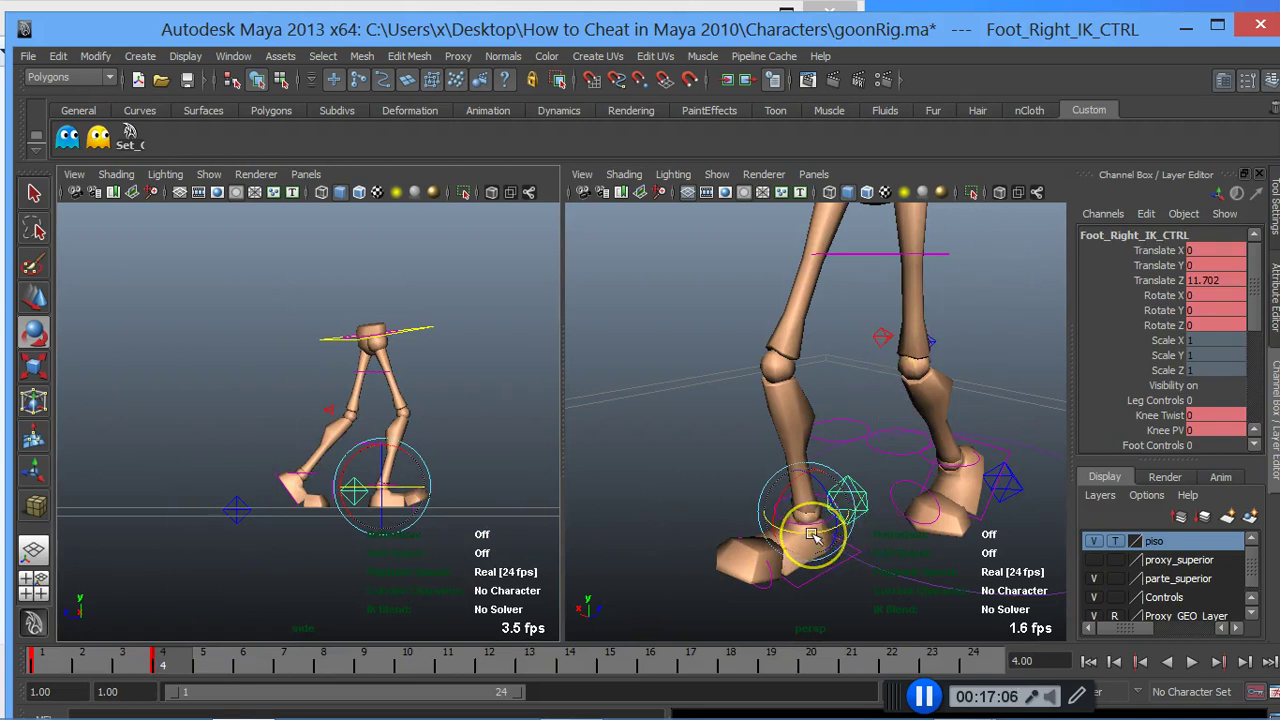
mouse_move(813, 537)
left_mouse_down()
mouse_move(797, 533)
mouse_move(812, 540)
left_mouse_up()
Step: At frame 1, set Foot_Right_IK_CTRL Rotate Y to -12 and Foot_Left_IK_CTRL Rotate Y to 12
left_click(38, 662)
left_click(1210, 312)
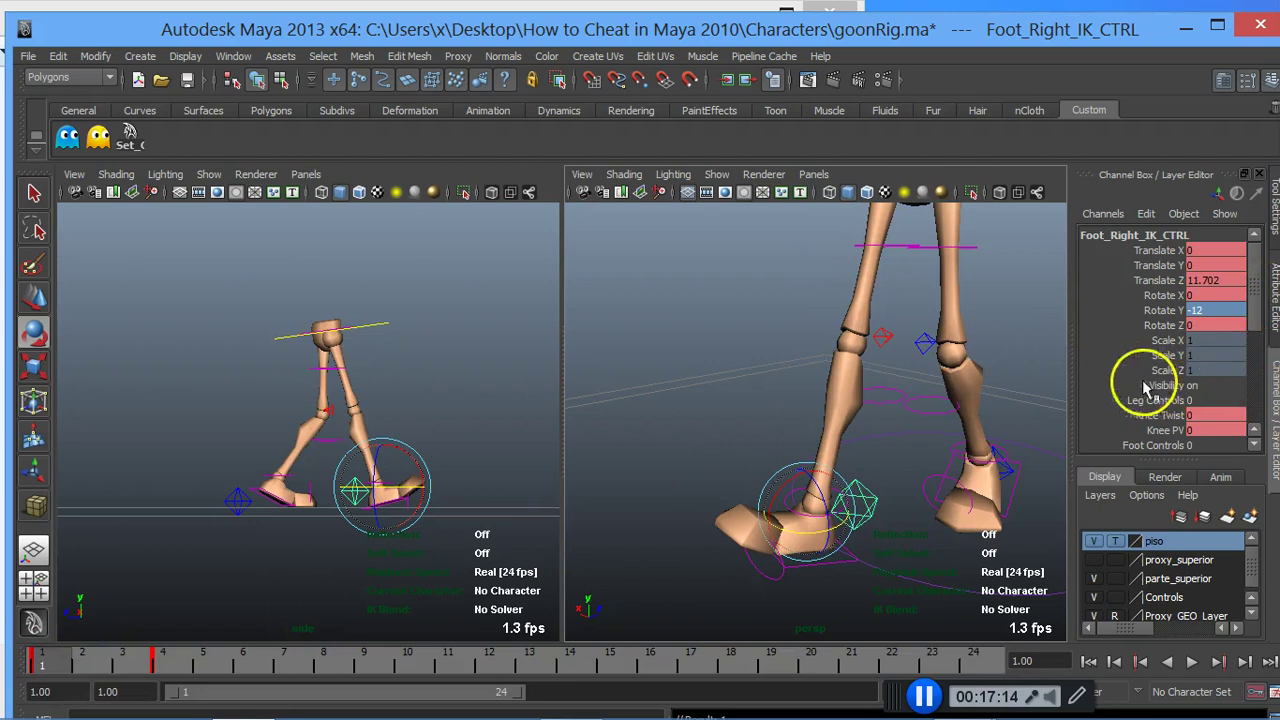
left_click(237, 494)
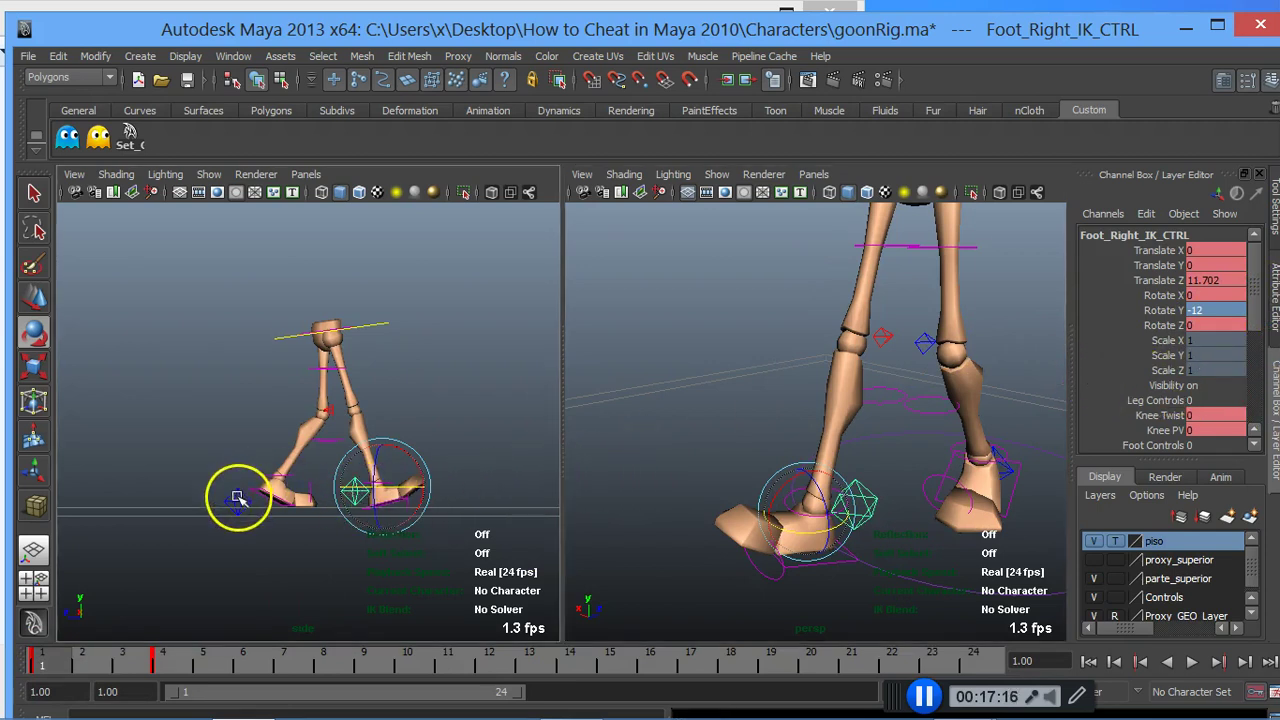
left_click(1205, 310)
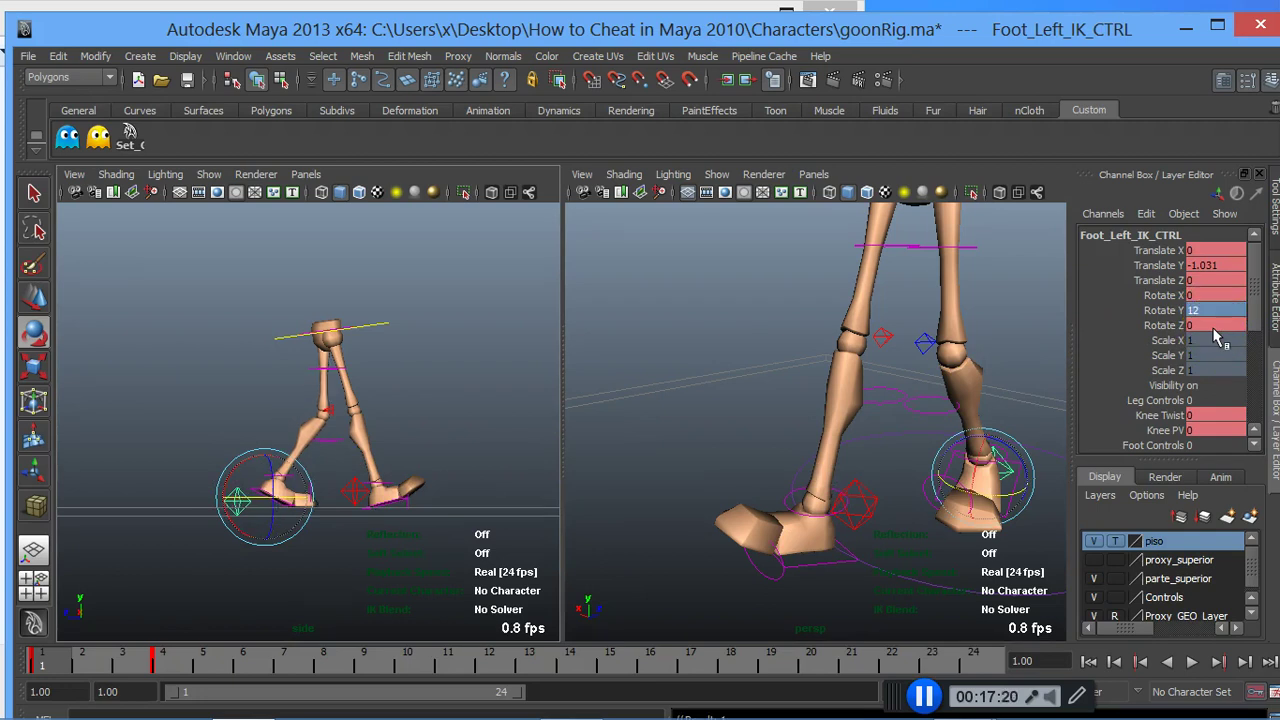
key("Return")
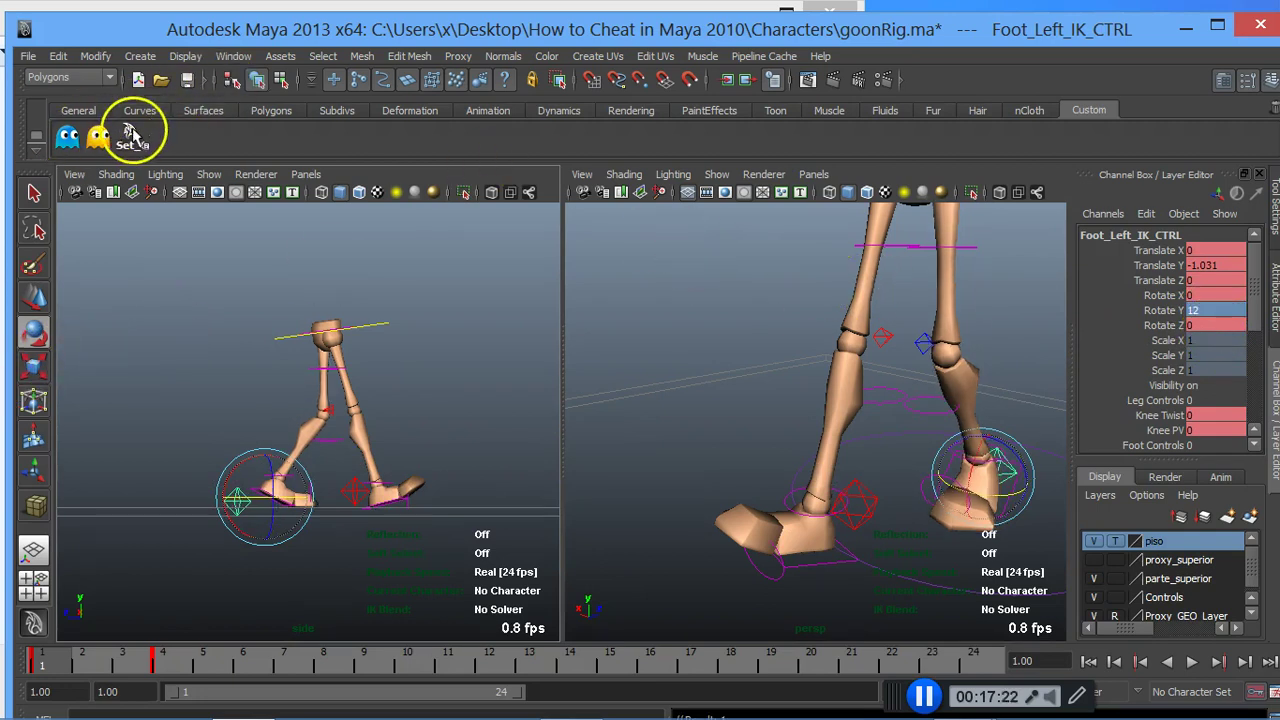
left_click(131, 136)
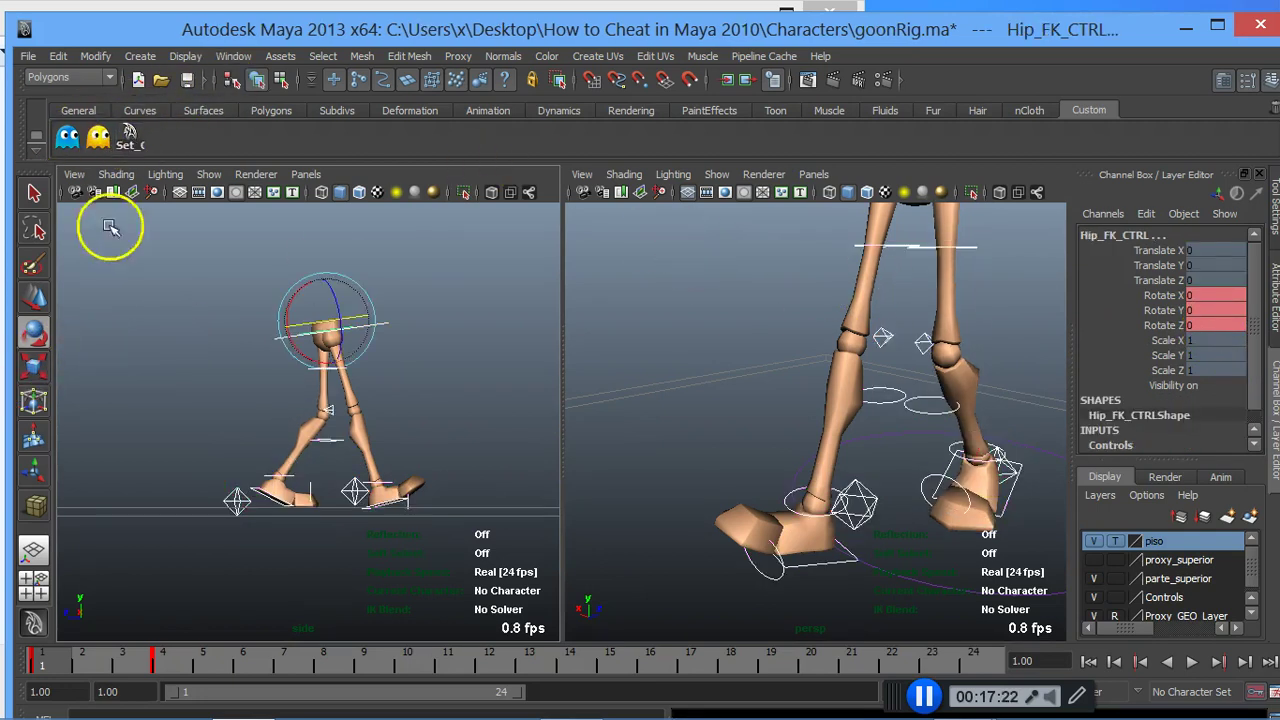
Step: At frame 4, set Foot_Right_IK_CTRL Rotate Y to -12
left_click(175, 678)
left_click(737, 509)
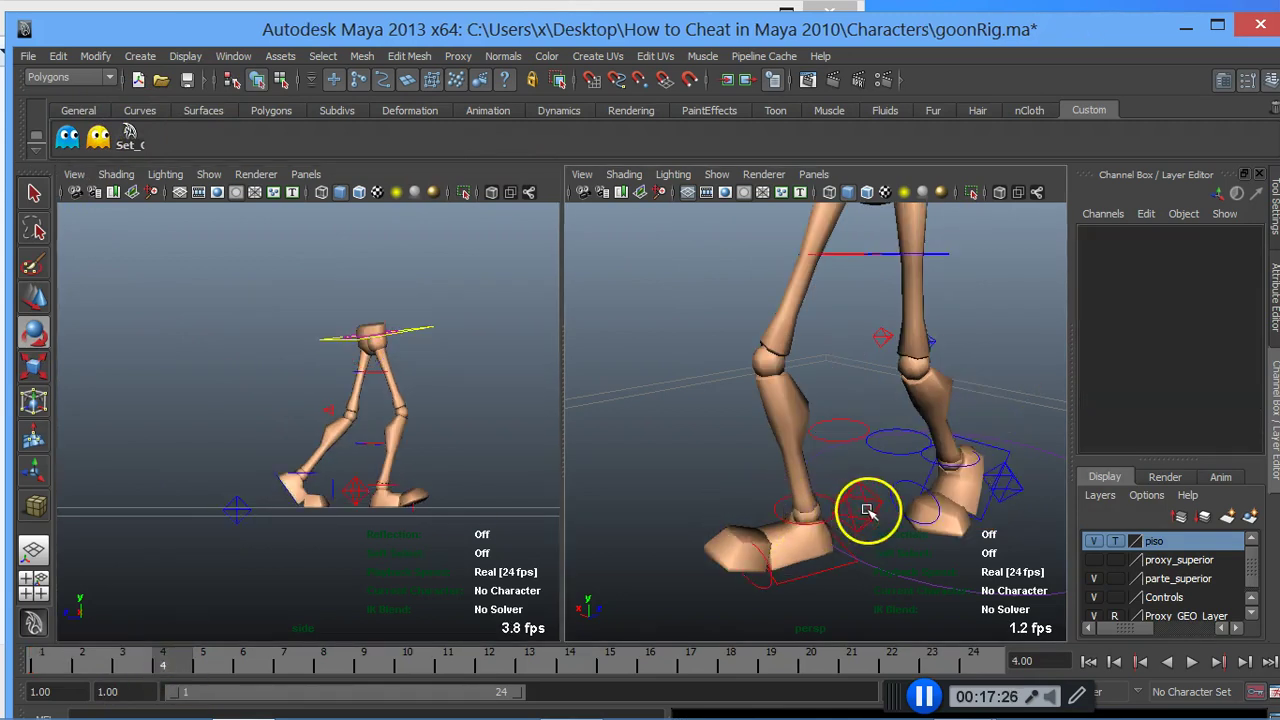
left_click(868, 510)
mouse_move(1210, 340)
left_mouse_down()
mouse_move(1223, 271)
mouse_move(1230, 310)
left_mouse_up()
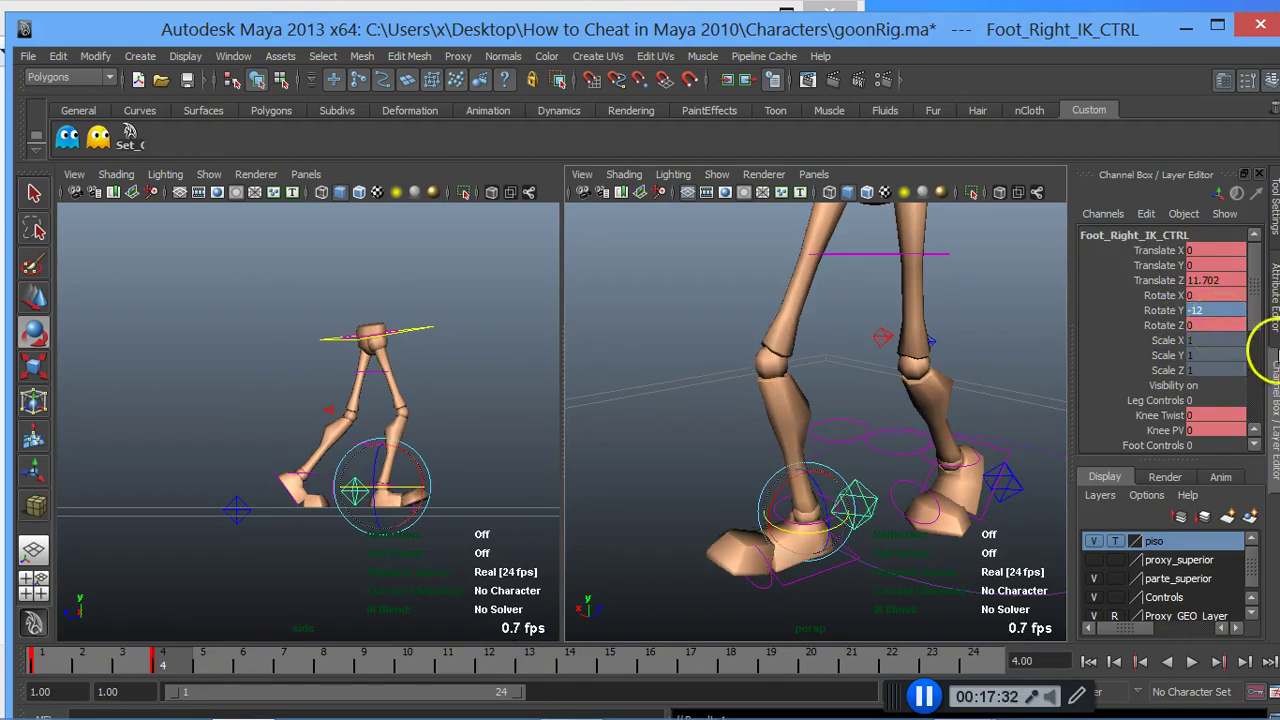
Step: Set Foot_Left_IK_CTRL Rotate Y to 12 and play back the walk
left_click(1033, 483)
left_click_drag(1194, 294, 1185, 335)
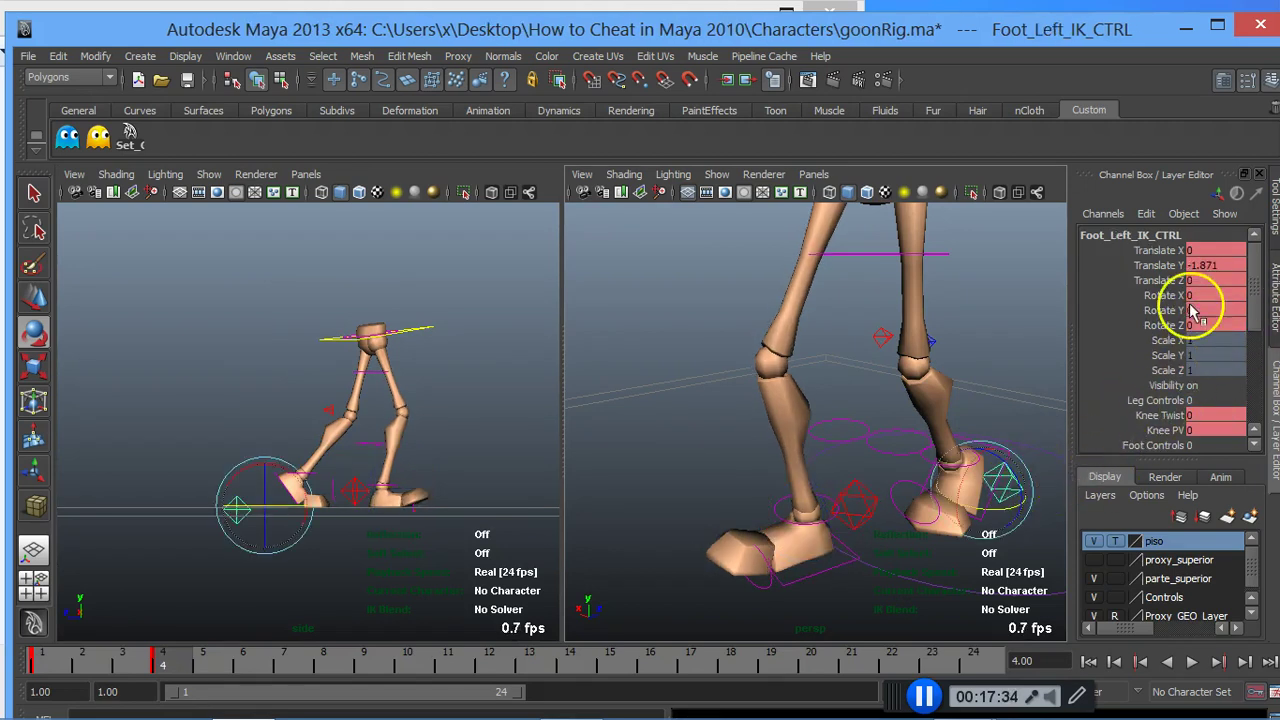
middle_click(960, 527)
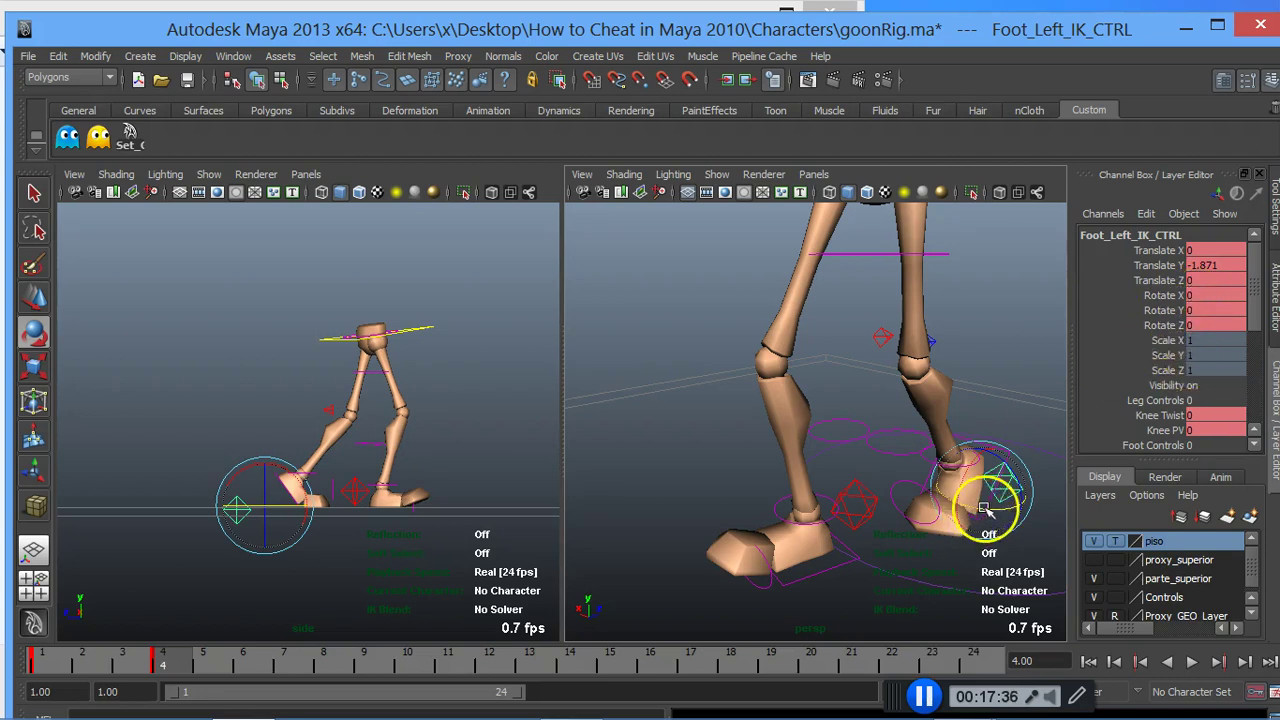
left_click_drag(985, 510, 1000, 523)
left_click(1187, 295)
left_click(1200, 311)
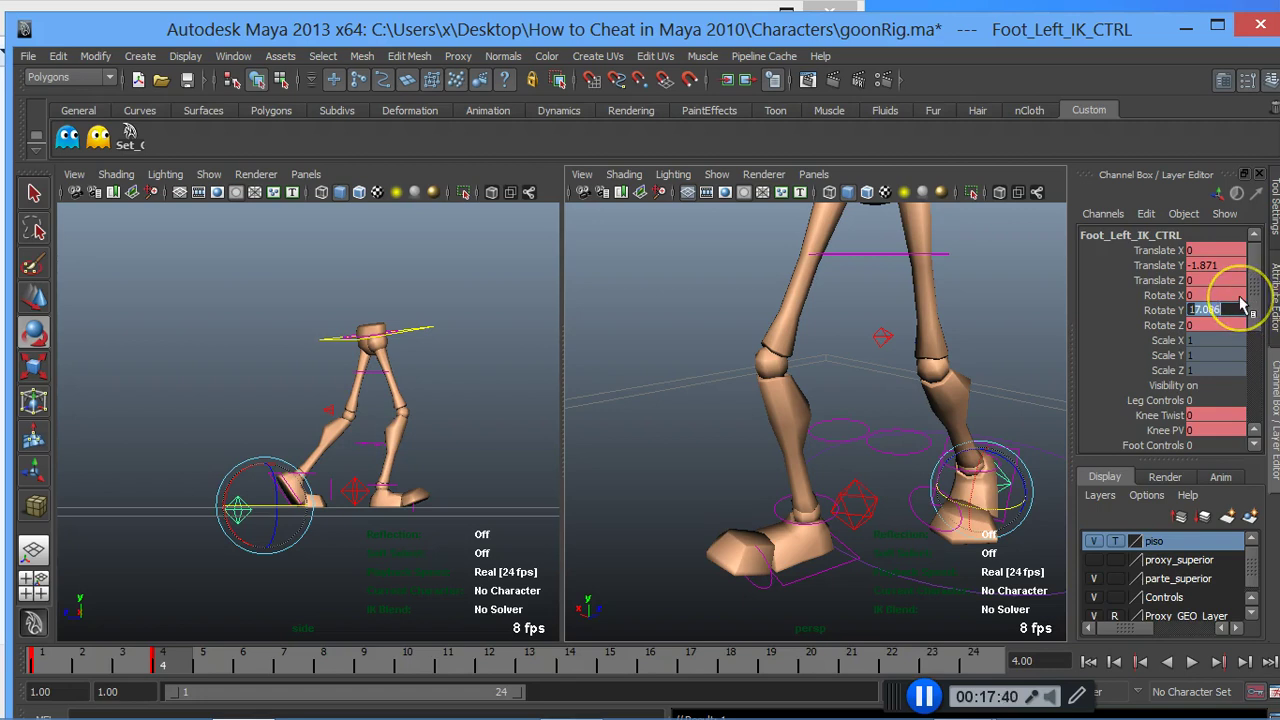
type("12")
key("Return")
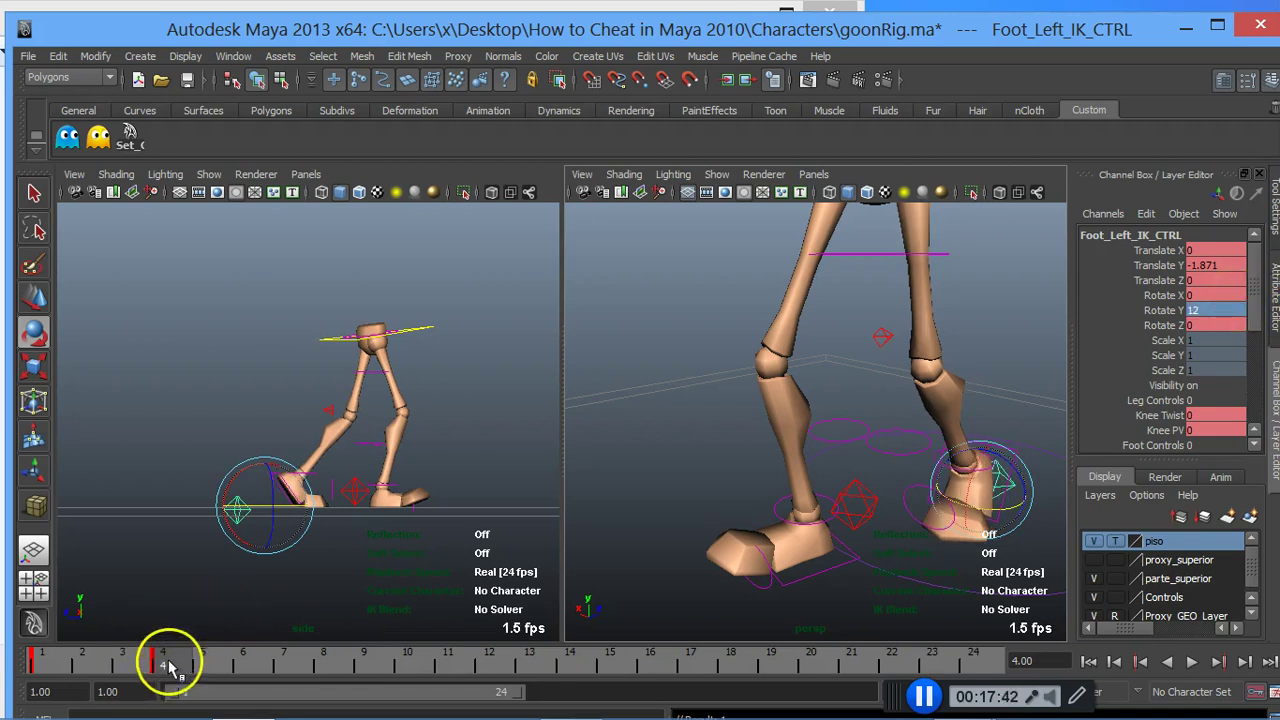
key("alt+v")
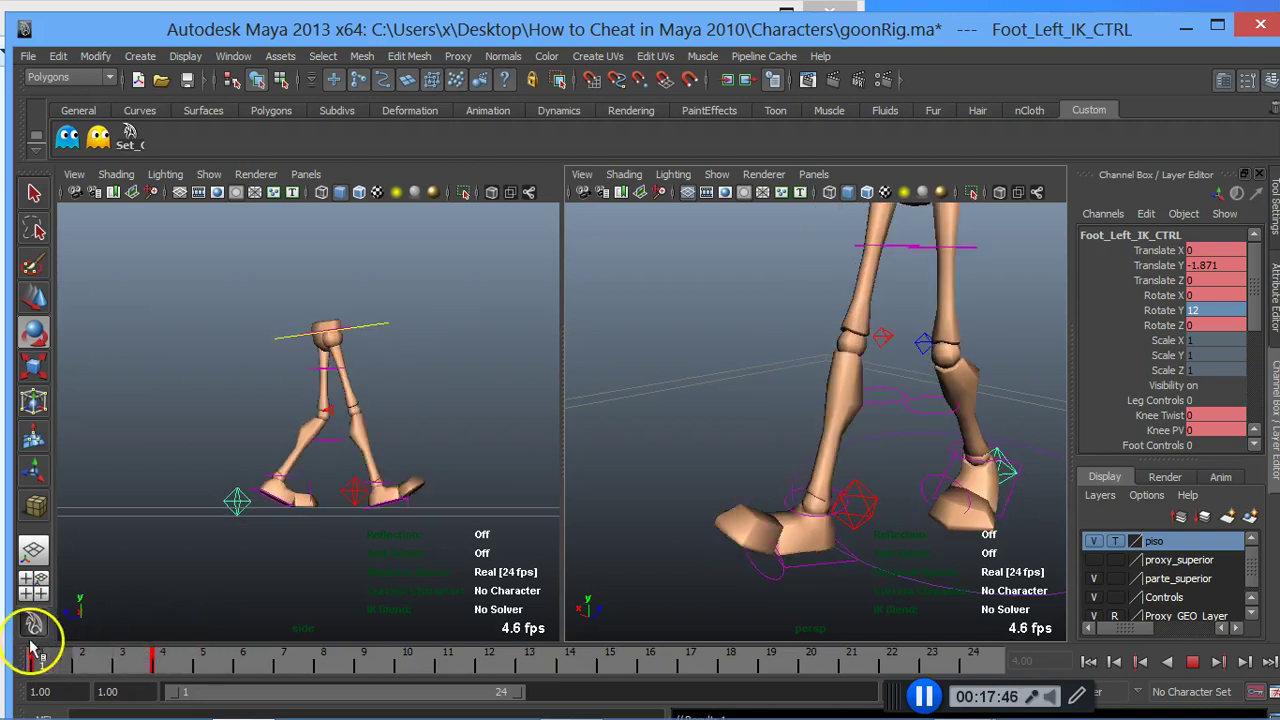
left_click(122, 662)
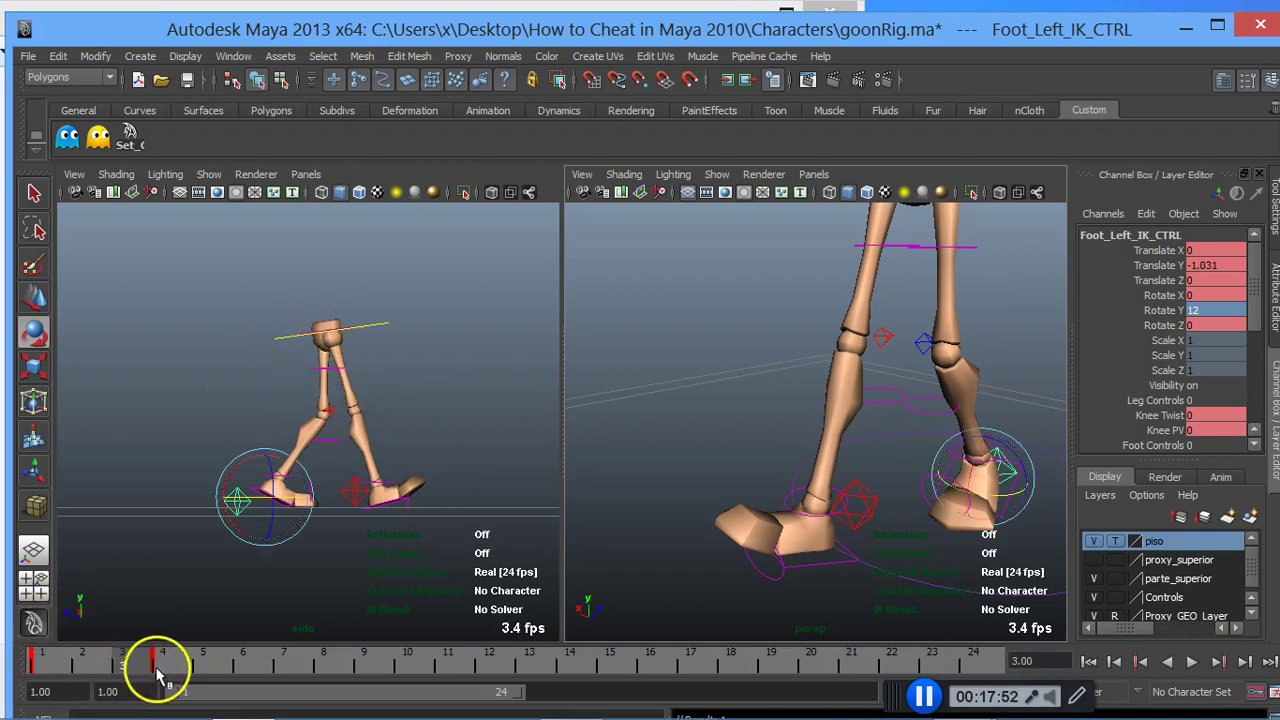
key("alt+v")
left_click_drag(155, 672, 47, 668)
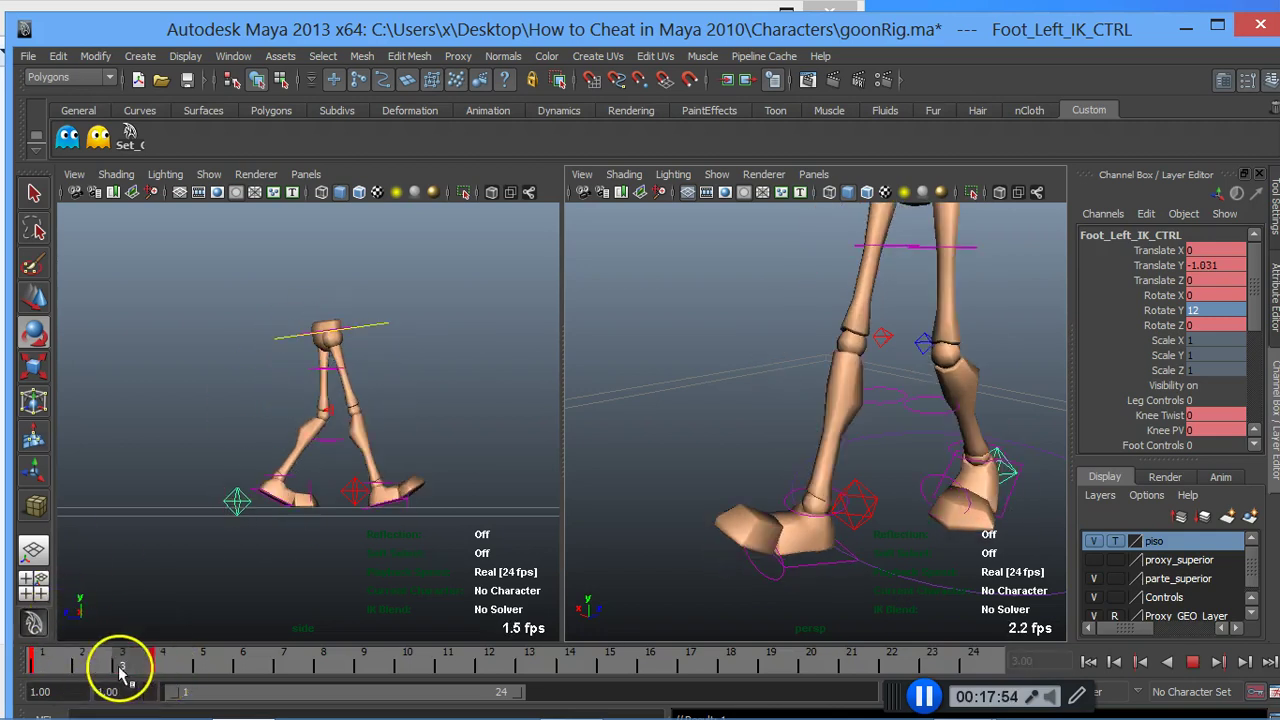
key("alt+v")
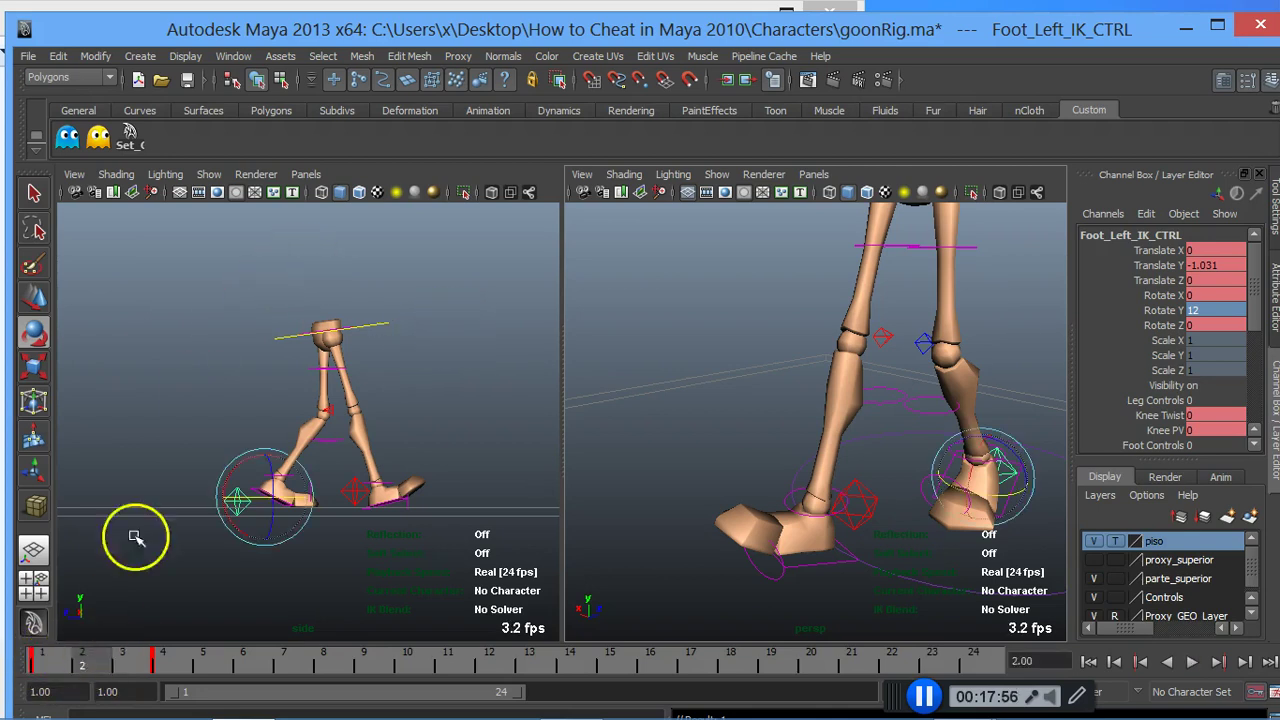
mouse_move(86, 665)
left_mouse_down()
mouse_move(178, 676)
mouse_move(108, 666)
mouse_move(166, 666)
left_mouse_up()
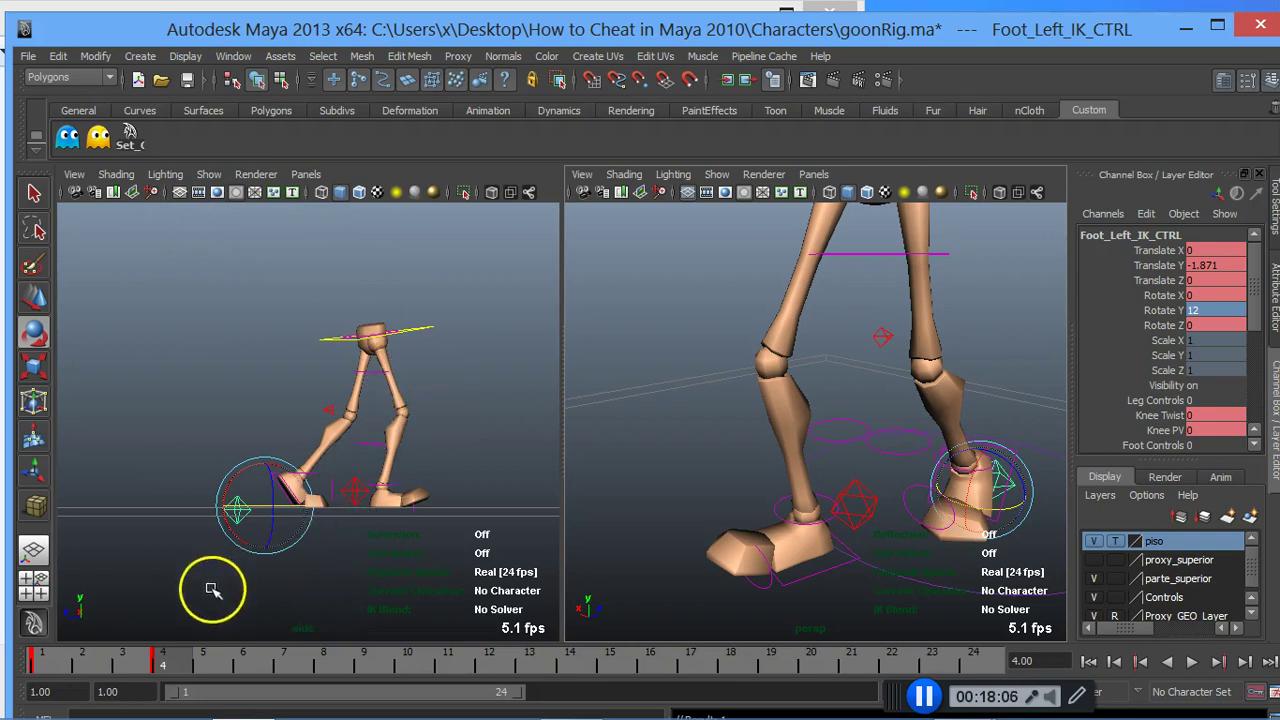
left_click(428, 332)
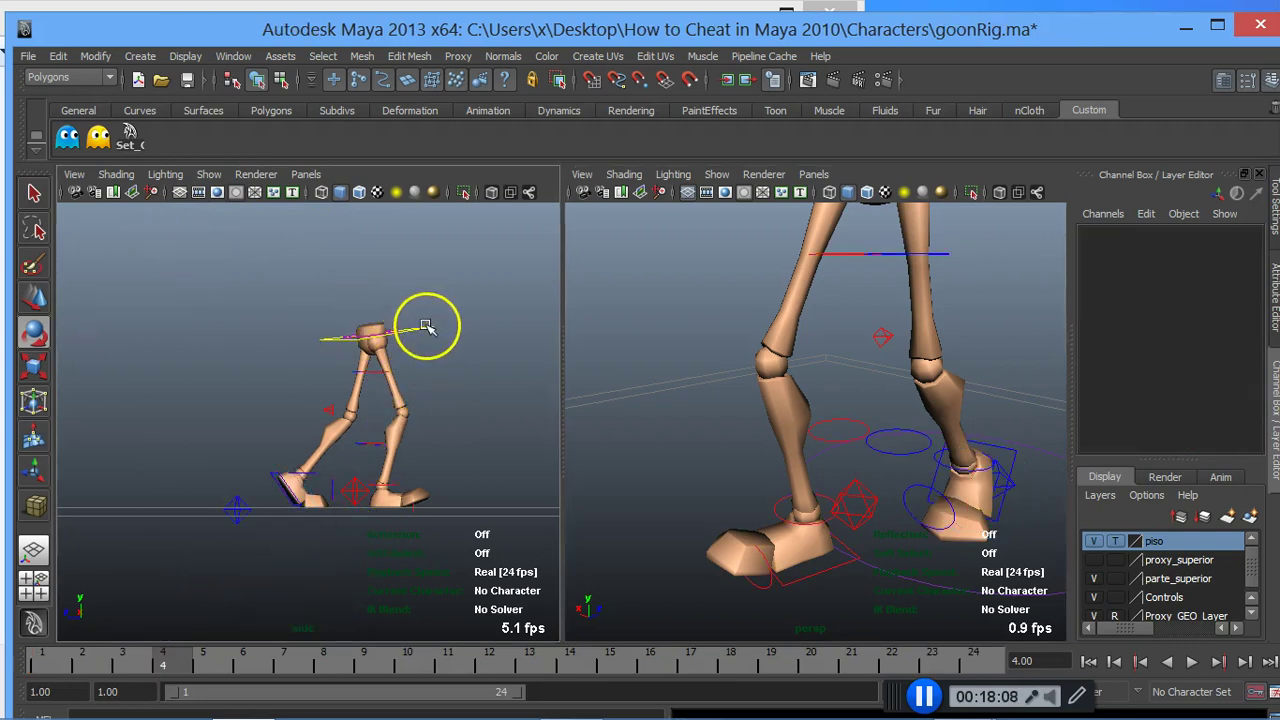
Step: Create an editable motion trail on the root control via the Animation menu set
left_click(426, 328)
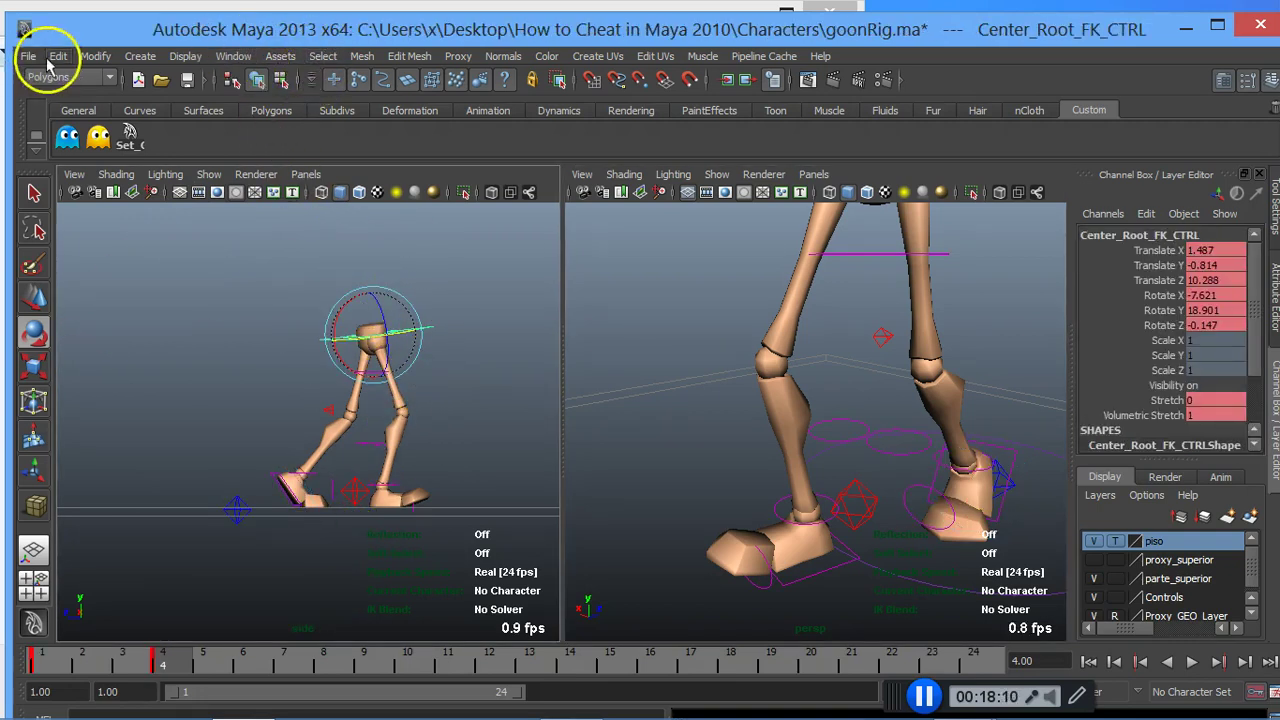
left_click(62, 77)
left_click(69, 98)
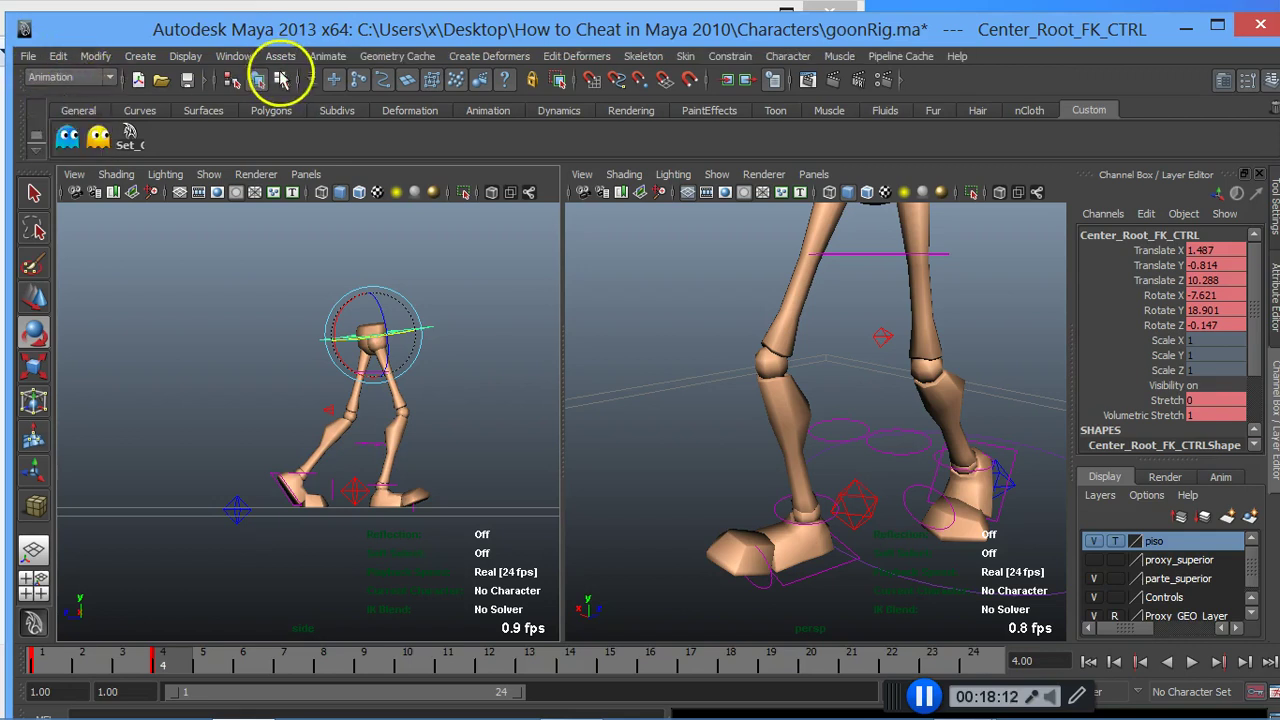
left_click(330, 58)
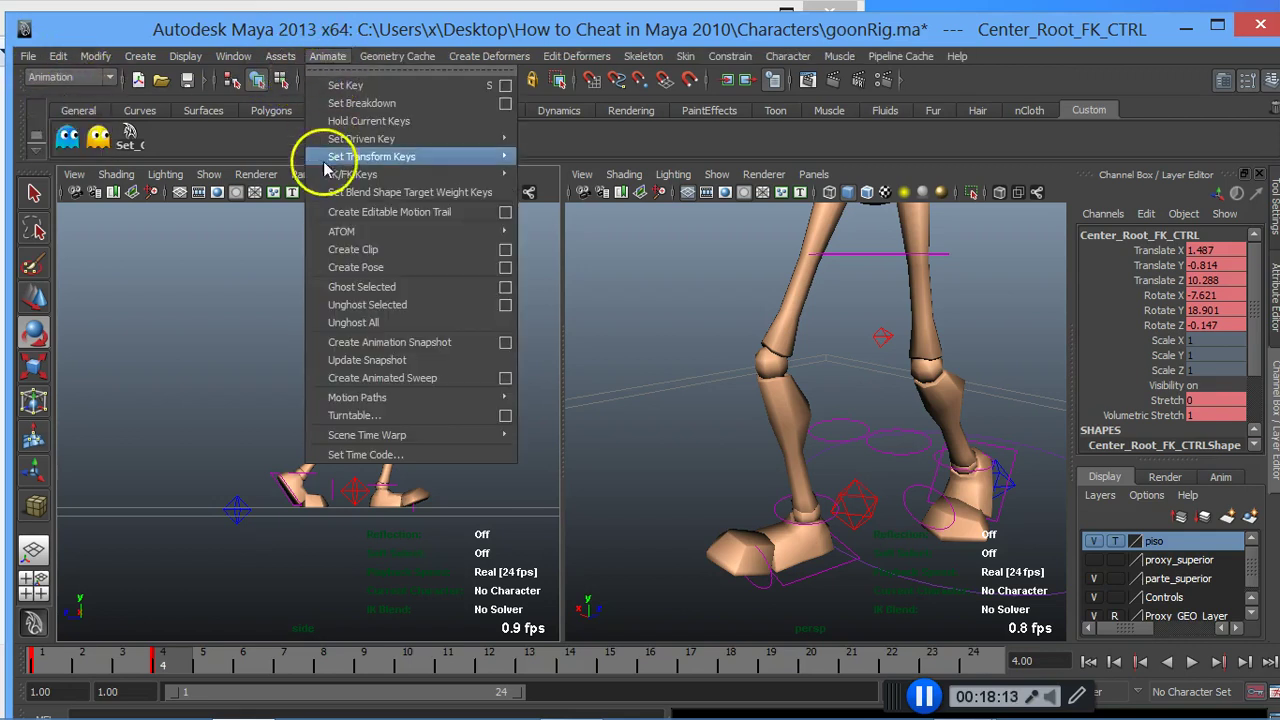
left_click(360, 215)
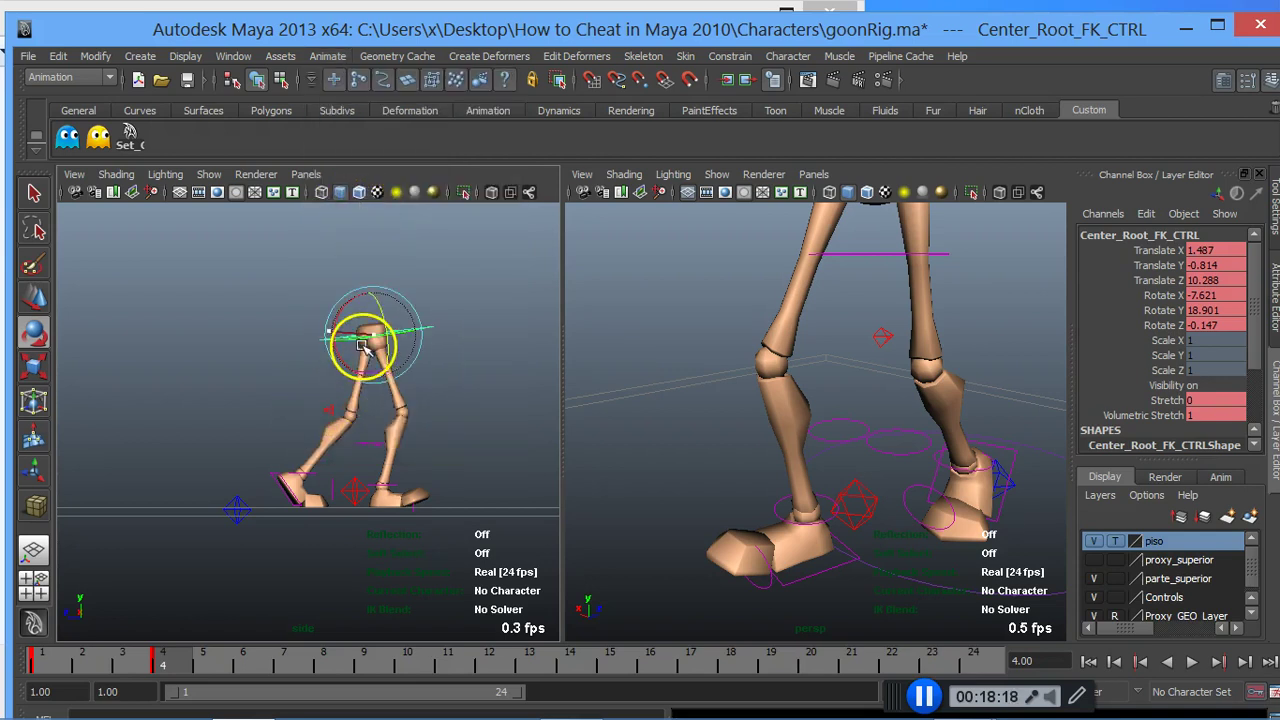
Step: Play the walk, stop at frame 4, and move Maya to reveal the reference drawings
scroll(352, 346, "up", 5)
scroll(352, 346, "down", 2)
scroll(352, 346, "down", 2)
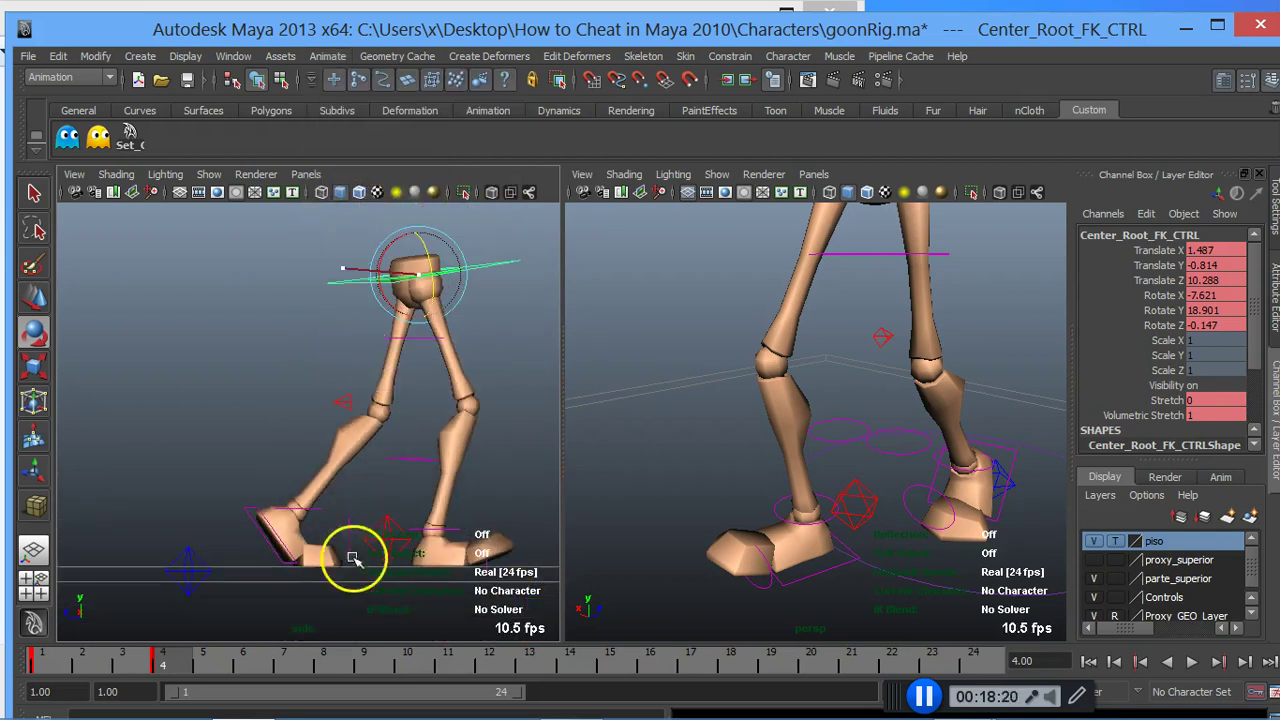
key("alt+v")
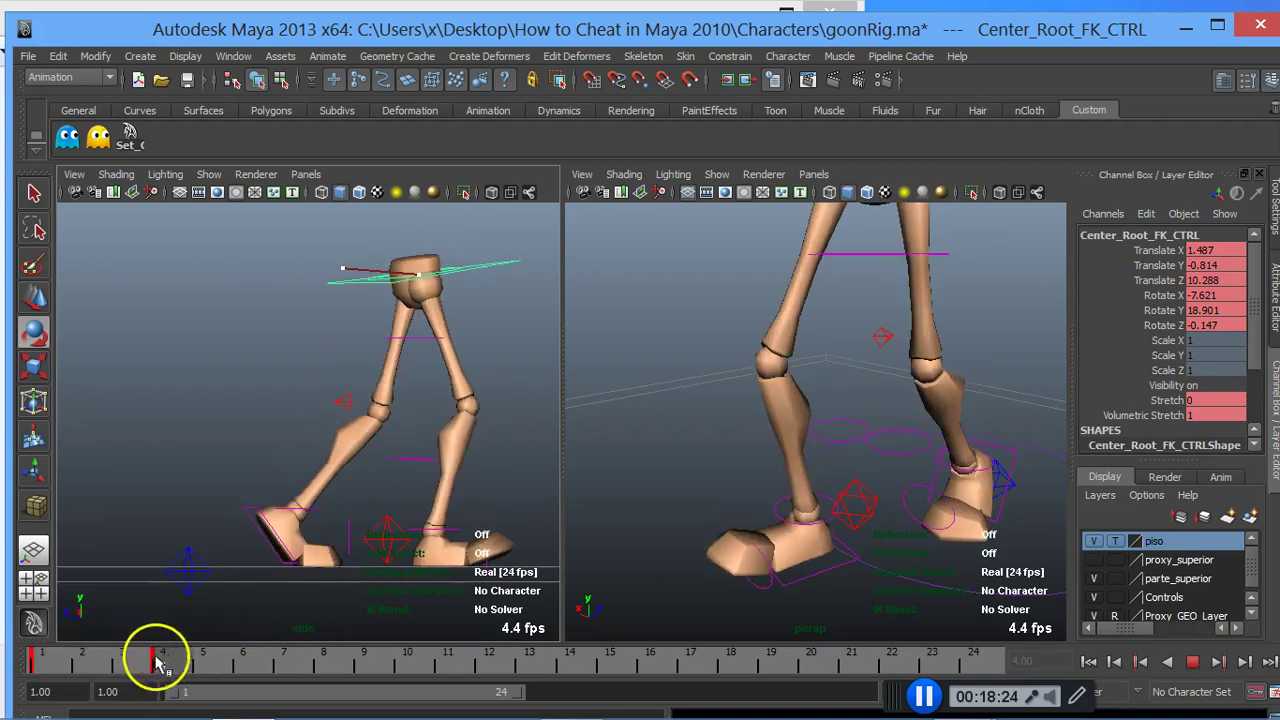
key("alt+v")
mouse_move(400, 40)
left_mouse_down()
mouse_move(657, 45)
mouse_move(631, 41)
left_mouse_up()
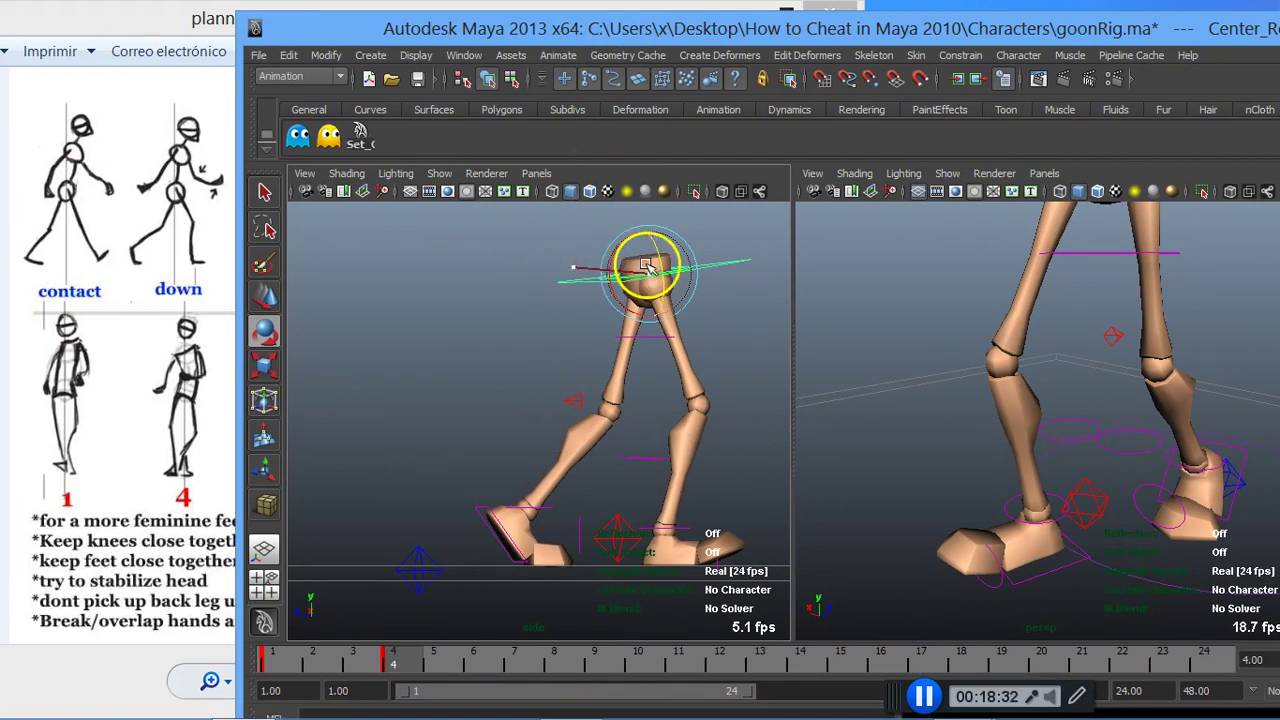
Step: At frame 4, slide the root control back with the Move tool to rebend both legs
key("w")
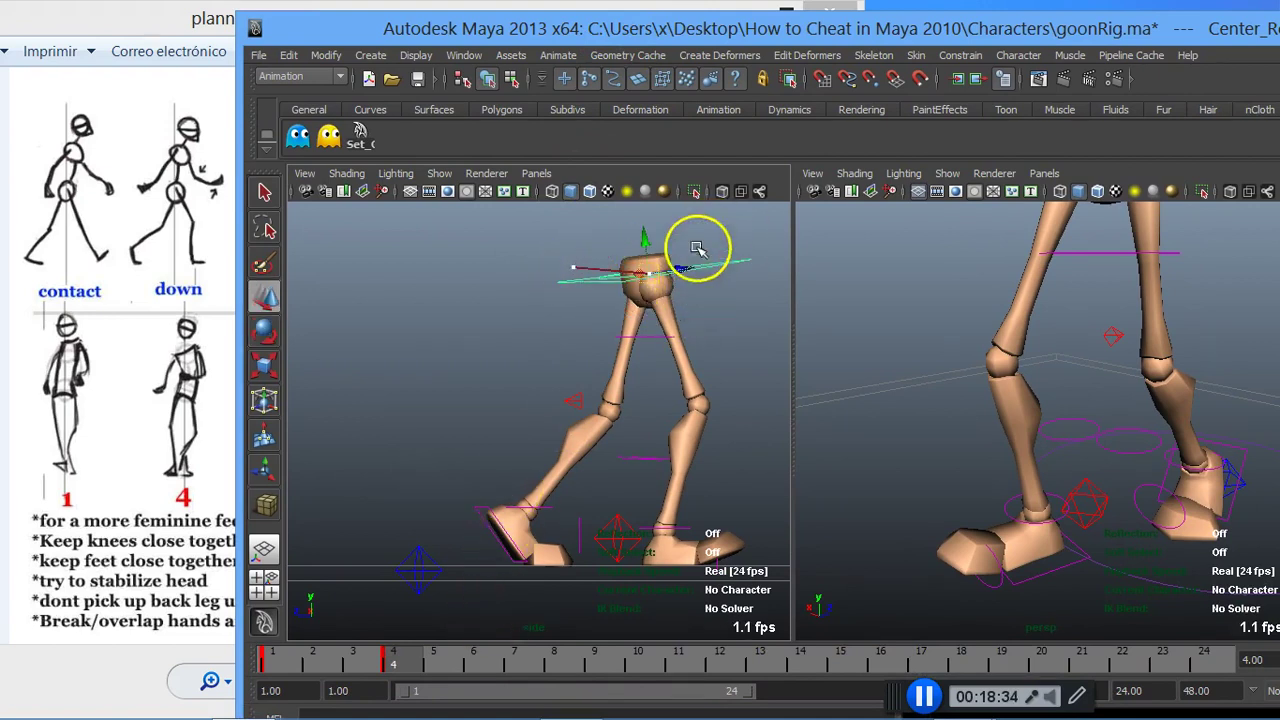
mouse_move(676, 272)
left_mouse_down()
mouse_move(633, 268)
mouse_move(607, 240)
left_mouse_up()
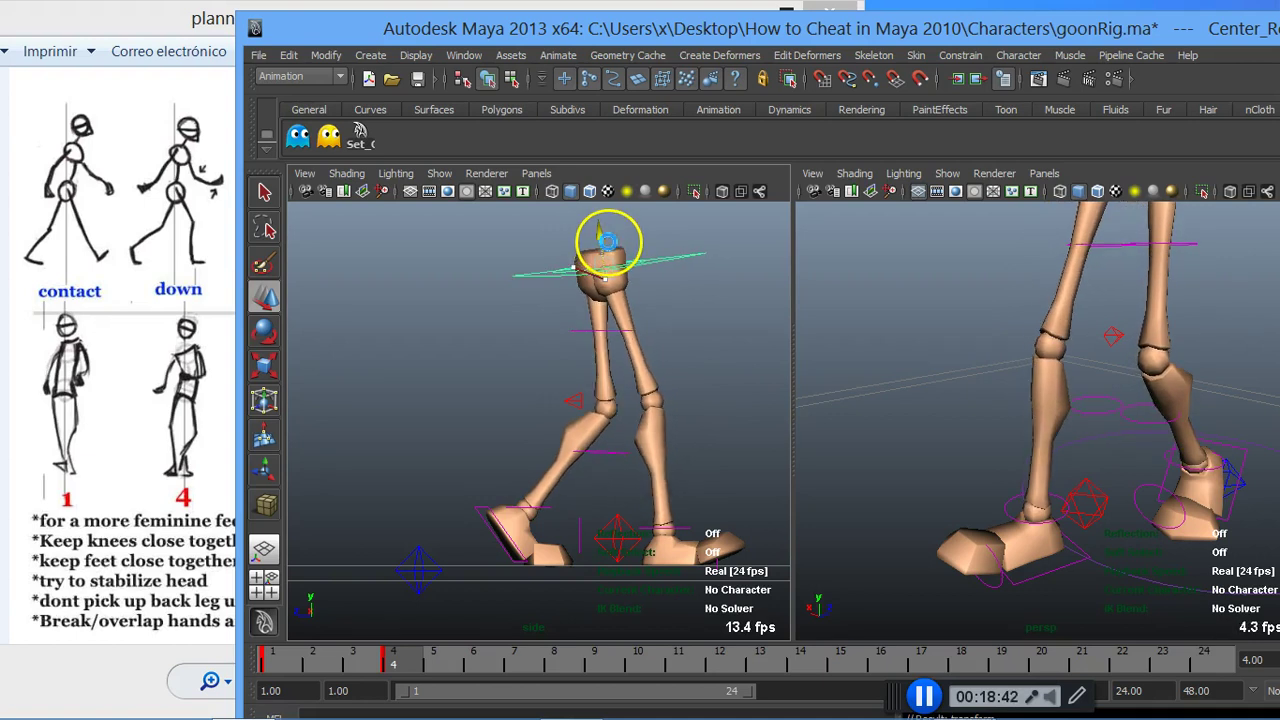
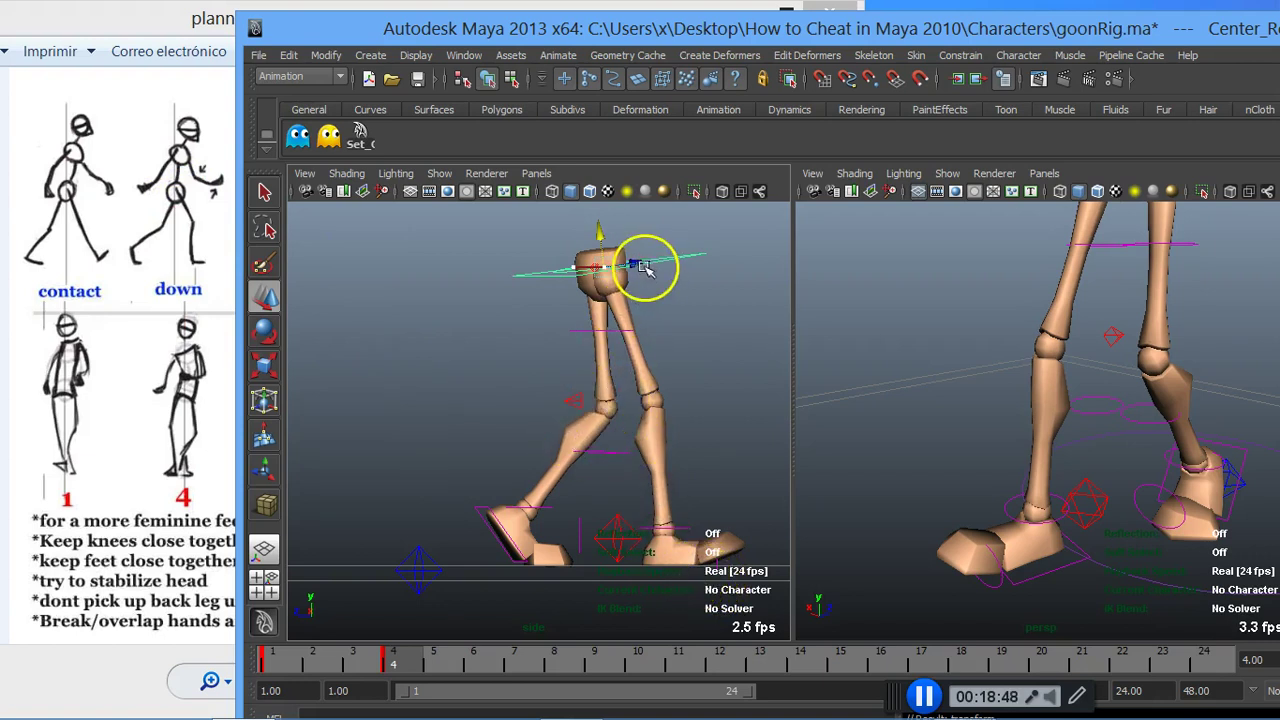
Step: Preview the walk from frame 1, stop at frame 7, and slide Maya aside to show the reference drawings
left_click(262, 660)
mouse_move(262, 660)
left_mouse_down()
mouse_move(408, 663)
mouse_move(380, 655)
mouse_move(392, 658)
left_mouse_up()
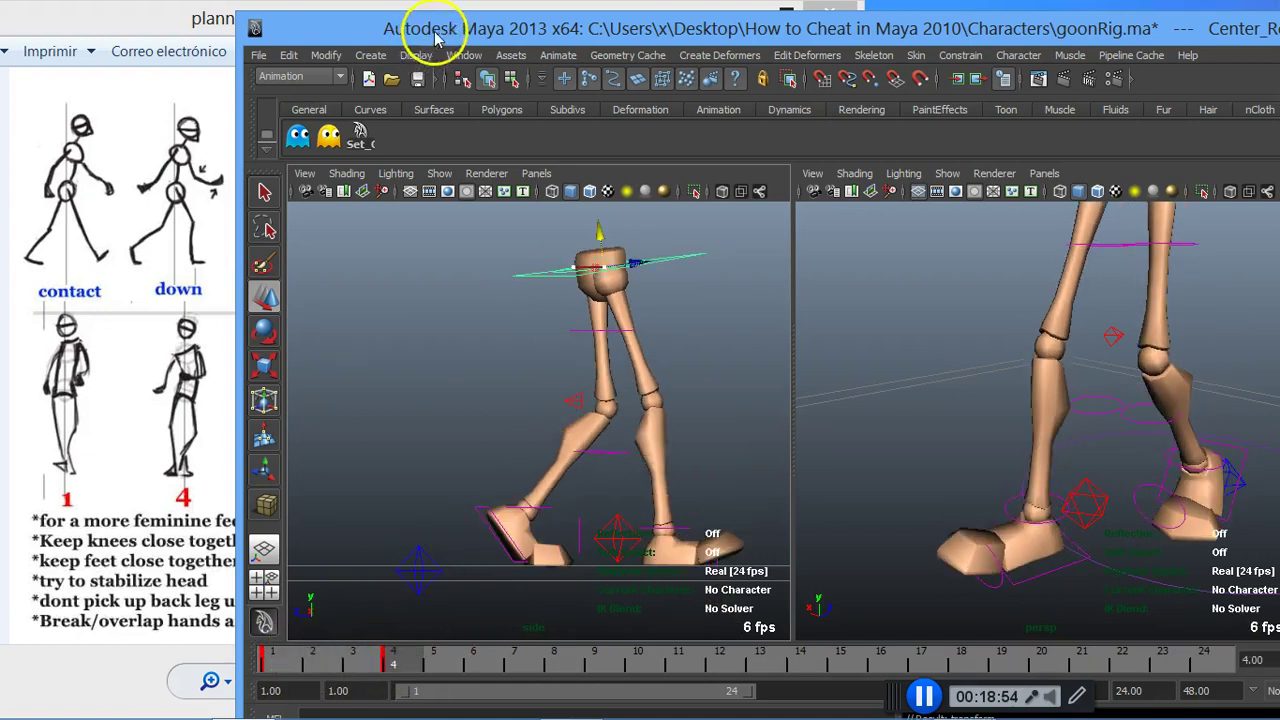
left_click_drag(434, 38, 502, 38)
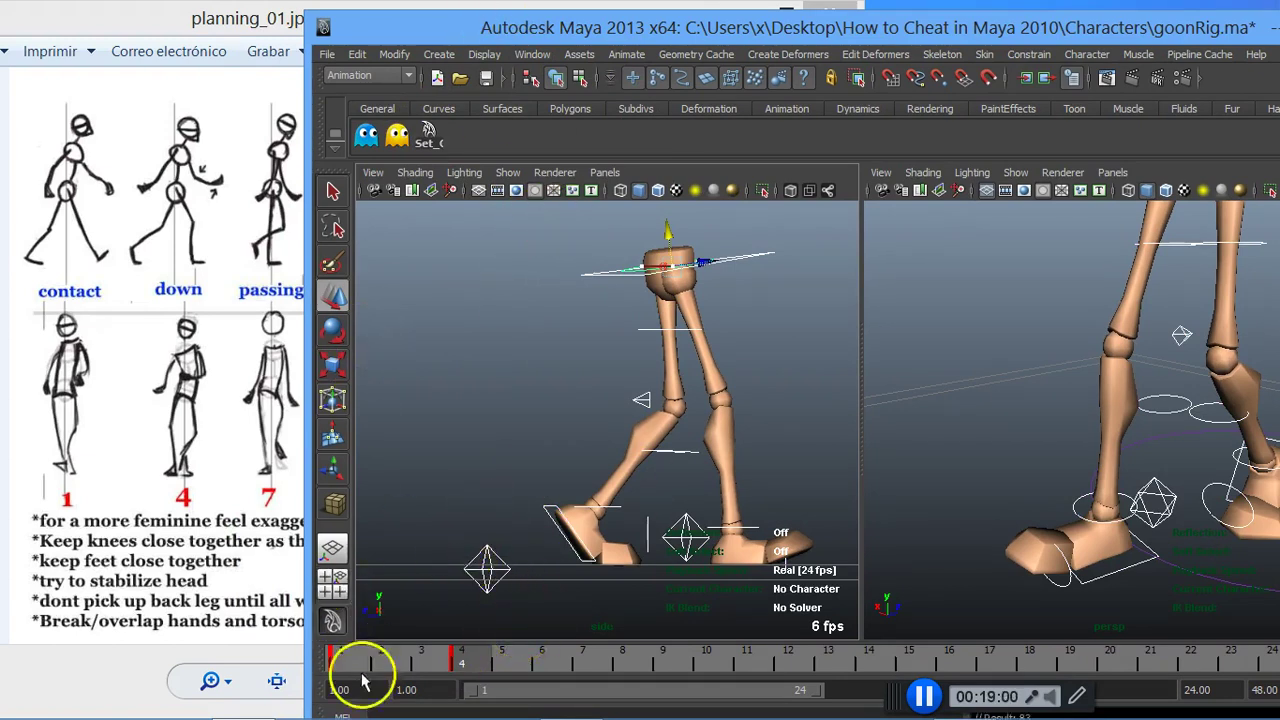
left_click_drag(466, 668, 583, 660)
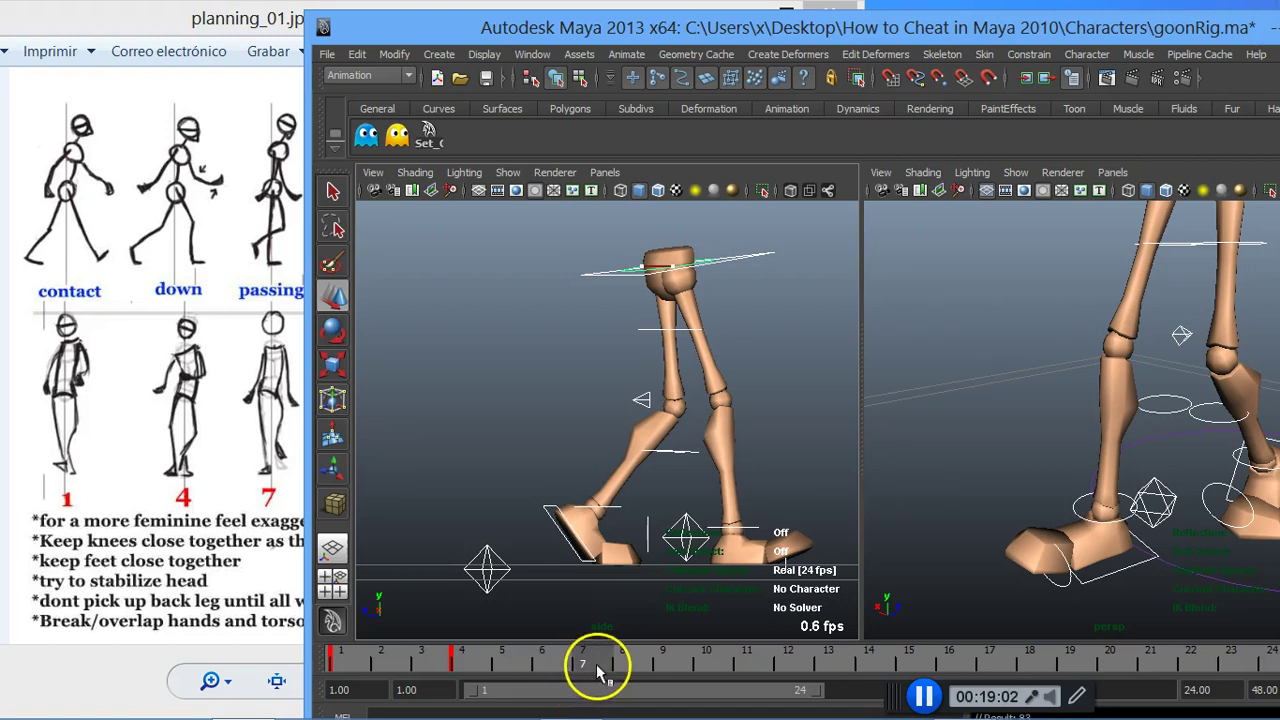
mouse_move(670, 28)
left_mouse_down()
mouse_move(808, 27)
mouse_move(784, 17)
mouse_move(784, 0)
left_mouse_up()
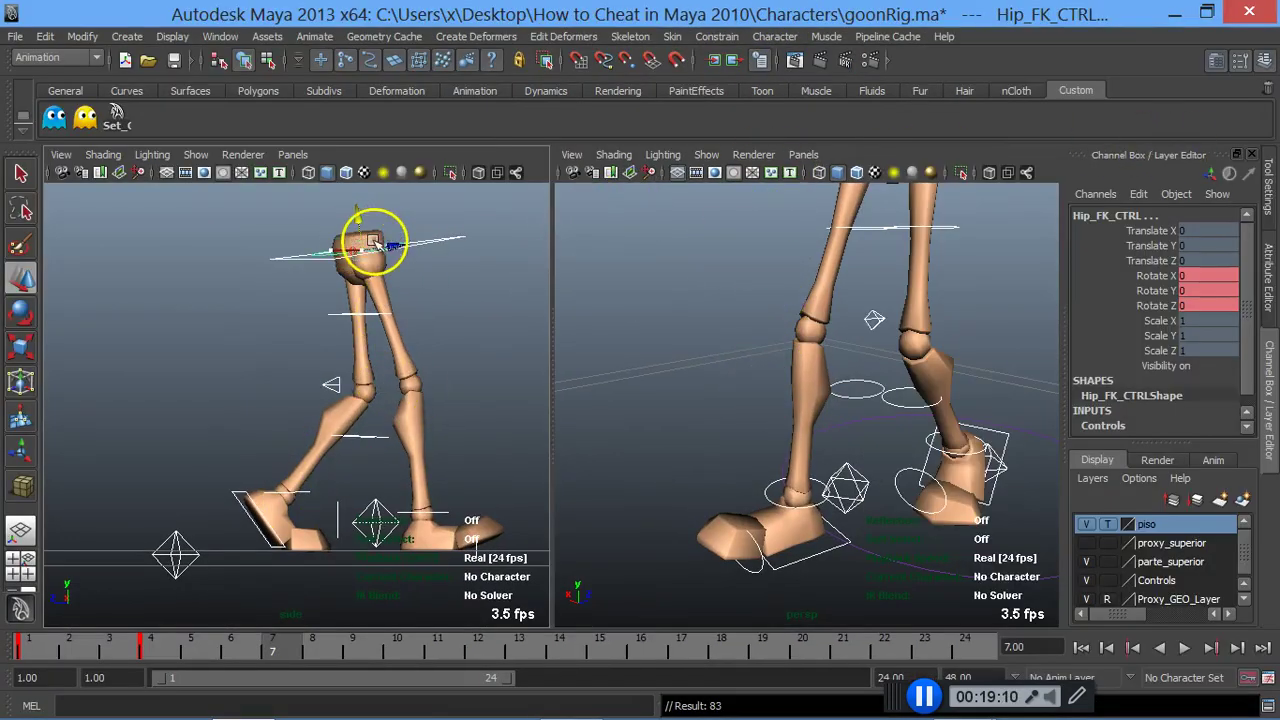
Step: Move Center_Root_FK_CTRL up and forward for the frame 7 passing pose
mouse_move(395, 250)
left_mouse_down()
mouse_move(403, 260)
mouse_move(343, 271)
left_mouse_up()
left_click(240, 288)
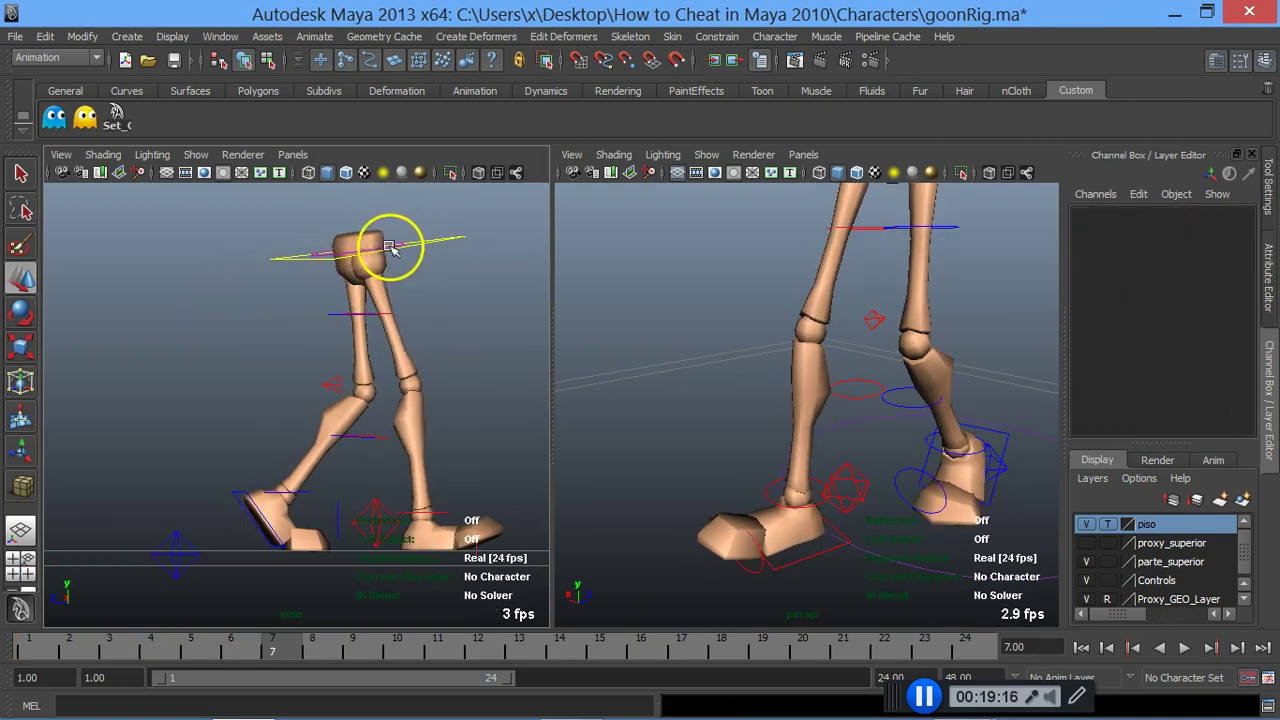
left_click(397, 252)
left_click_drag(386, 246, 437, 251)
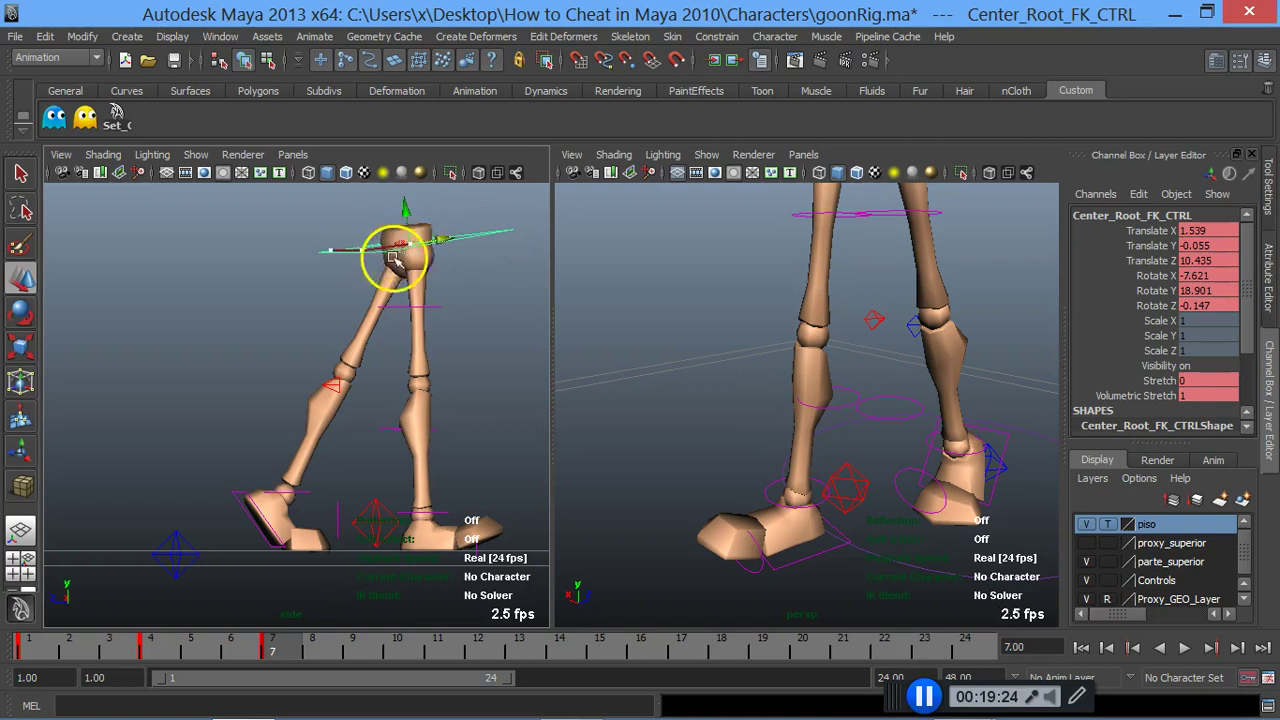
Step: Compare the frame 7 pose with the reference sheet and select the left foot control
left_click_drag(398, 18, 666, 16)
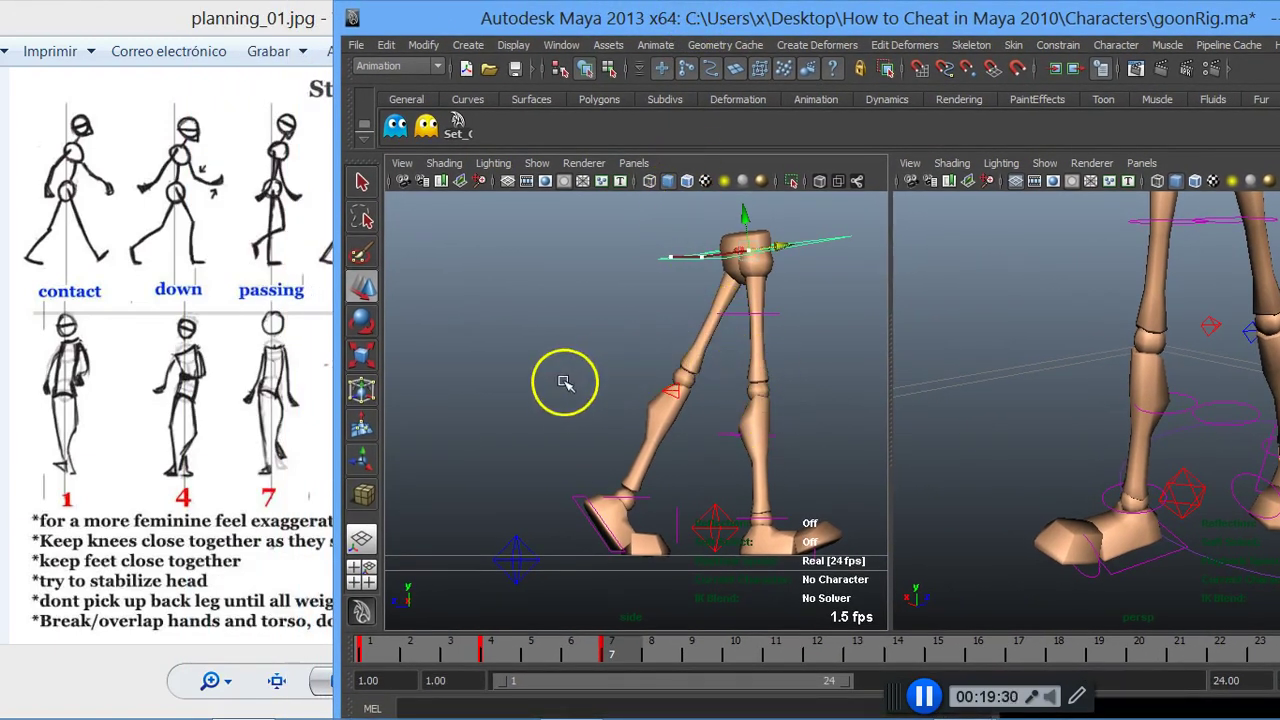
mouse_move(599, 20)
left_mouse_down()
mouse_move(686, 22)
mouse_move(652, 22)
left_mouse_up()
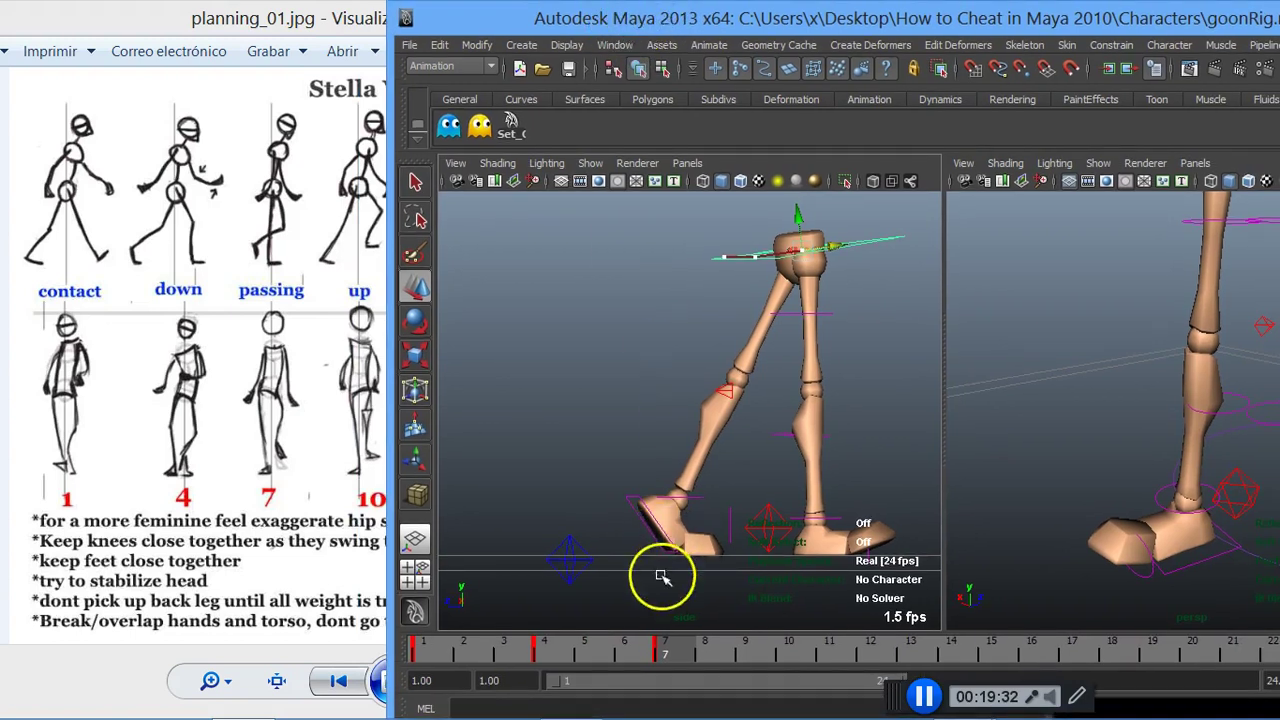
left_click(570, 540)
left_click_drag(930, 22, 712, 5)
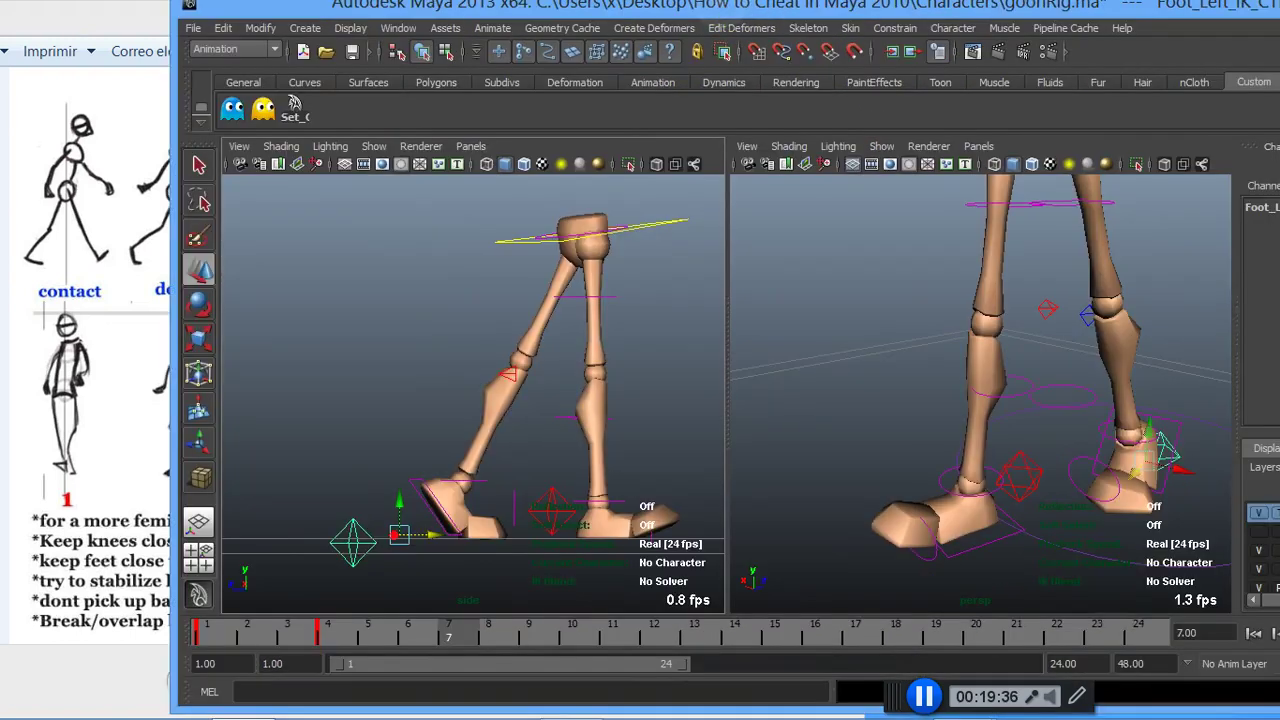
Step: Roll the left foot's Toe Roll up to 91.2 at frame 7, checking against frame 4
left_click(316, 513)
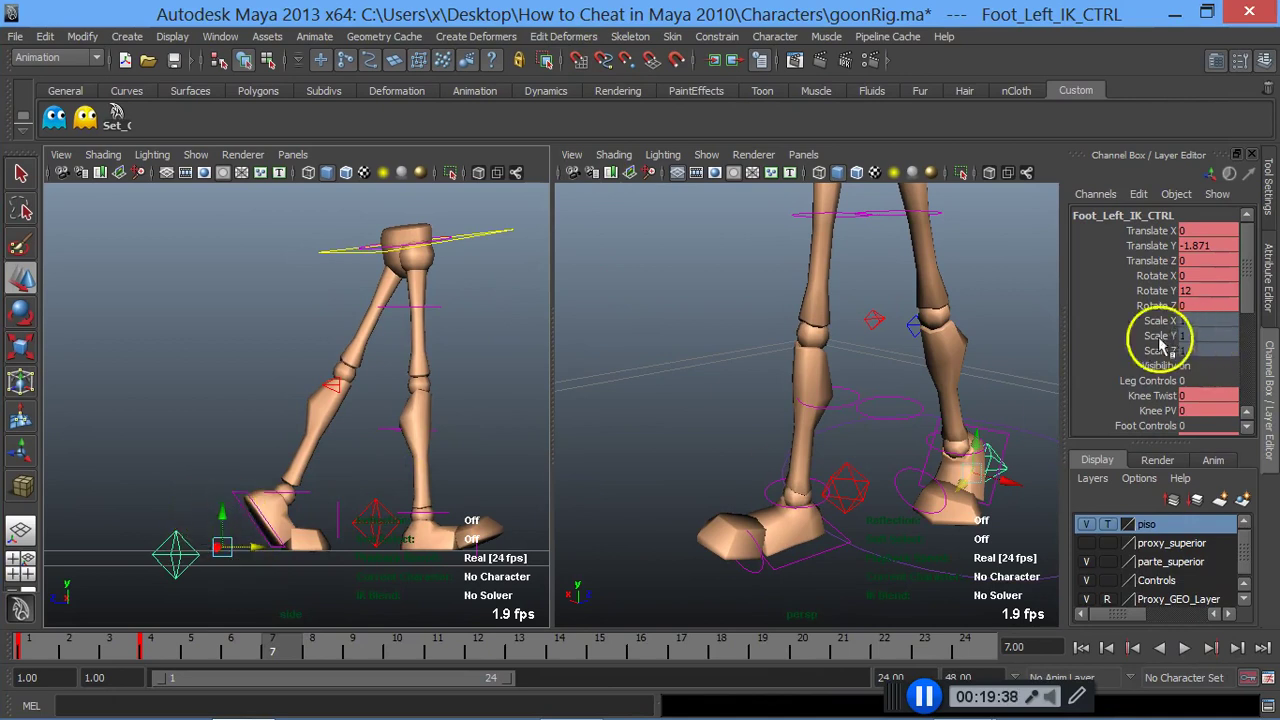
scroll(1250, 290, "down", 4)
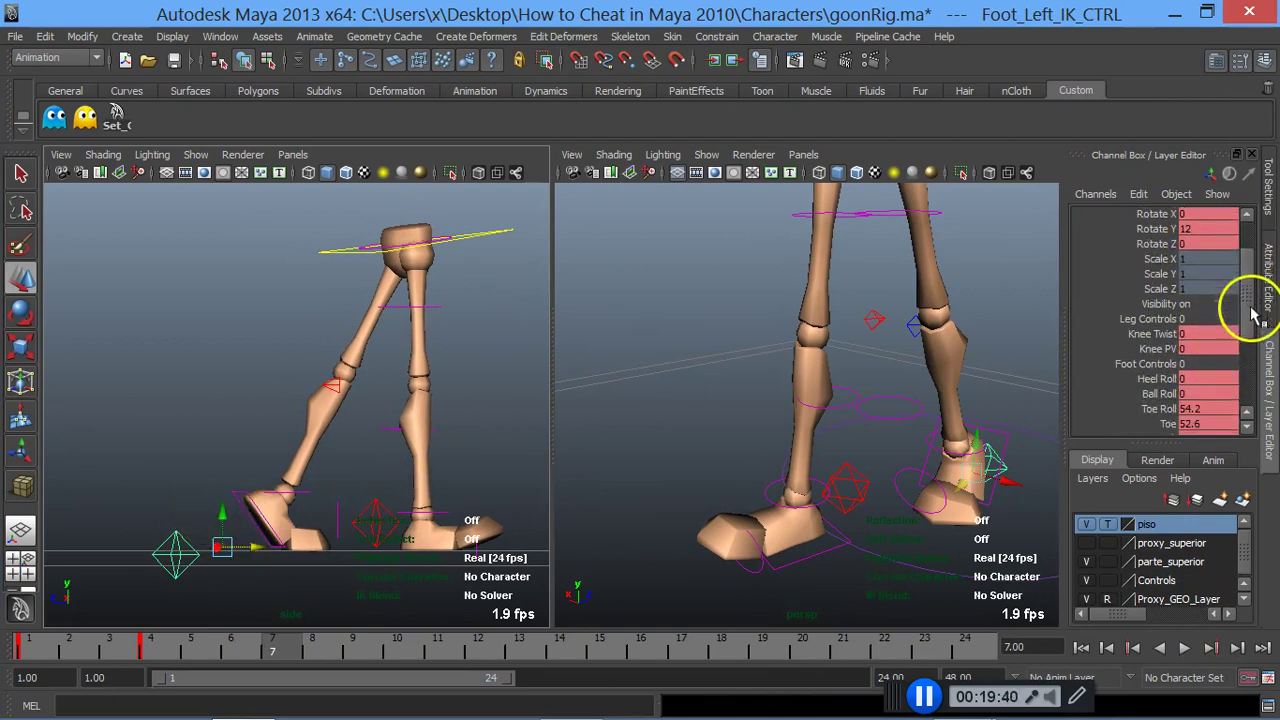
left_click(1170, 350)
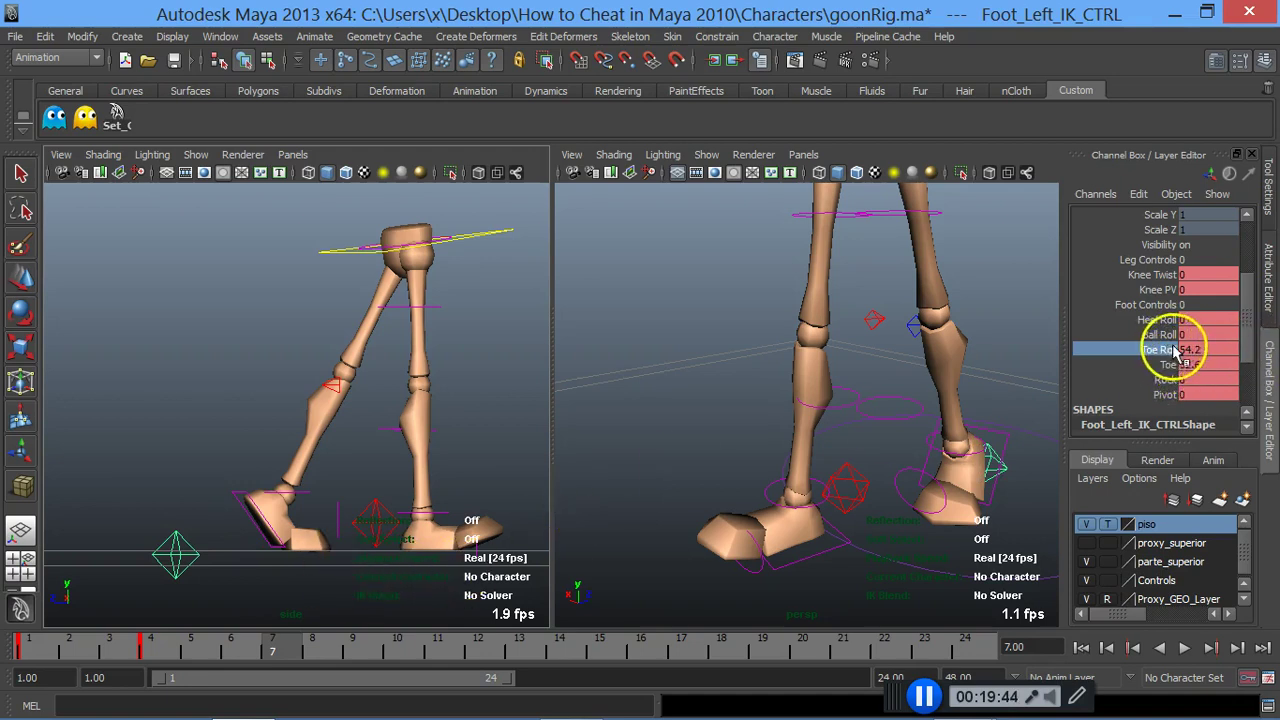
mouse_move(285, 374)
middle_mouse_down()
mouse_move(514, 357)
mouse_move(354, 366)
mouse_move(414, 366)
mouse_move(363, 385)
mouse_move(375, 382)
middle_mouse_up()
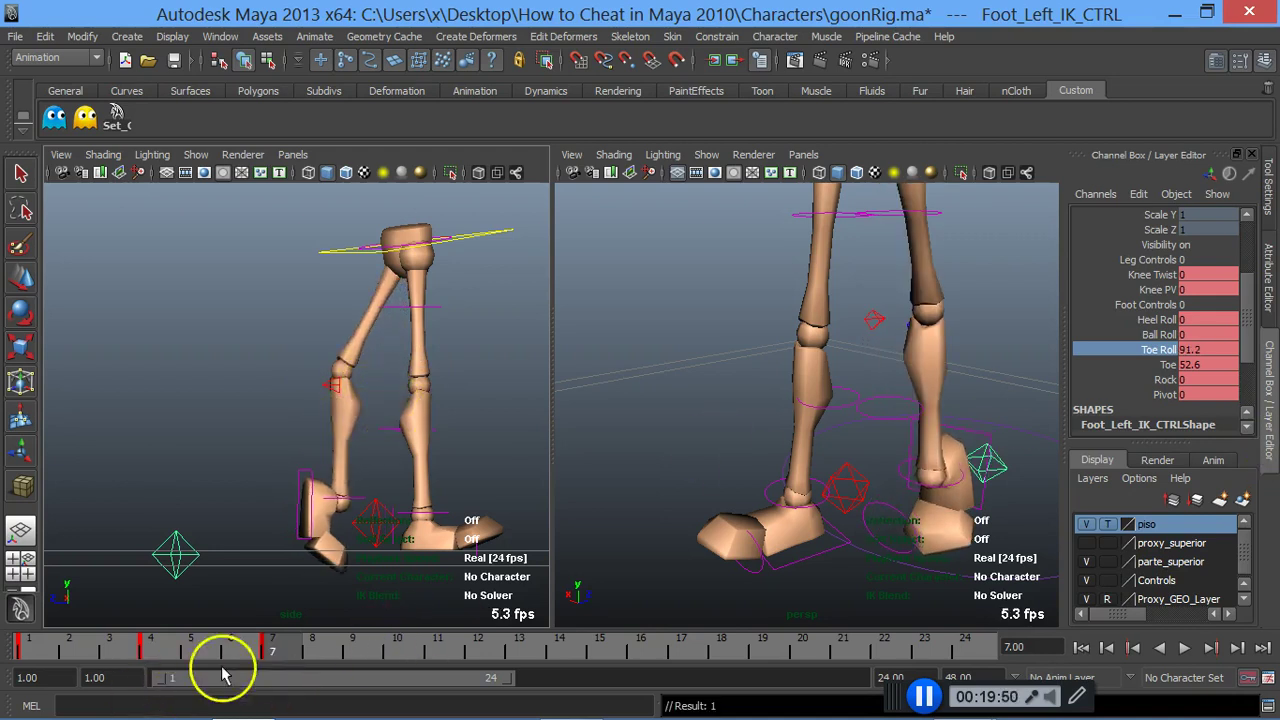
left_click_drag(145, 645, 162, 650)
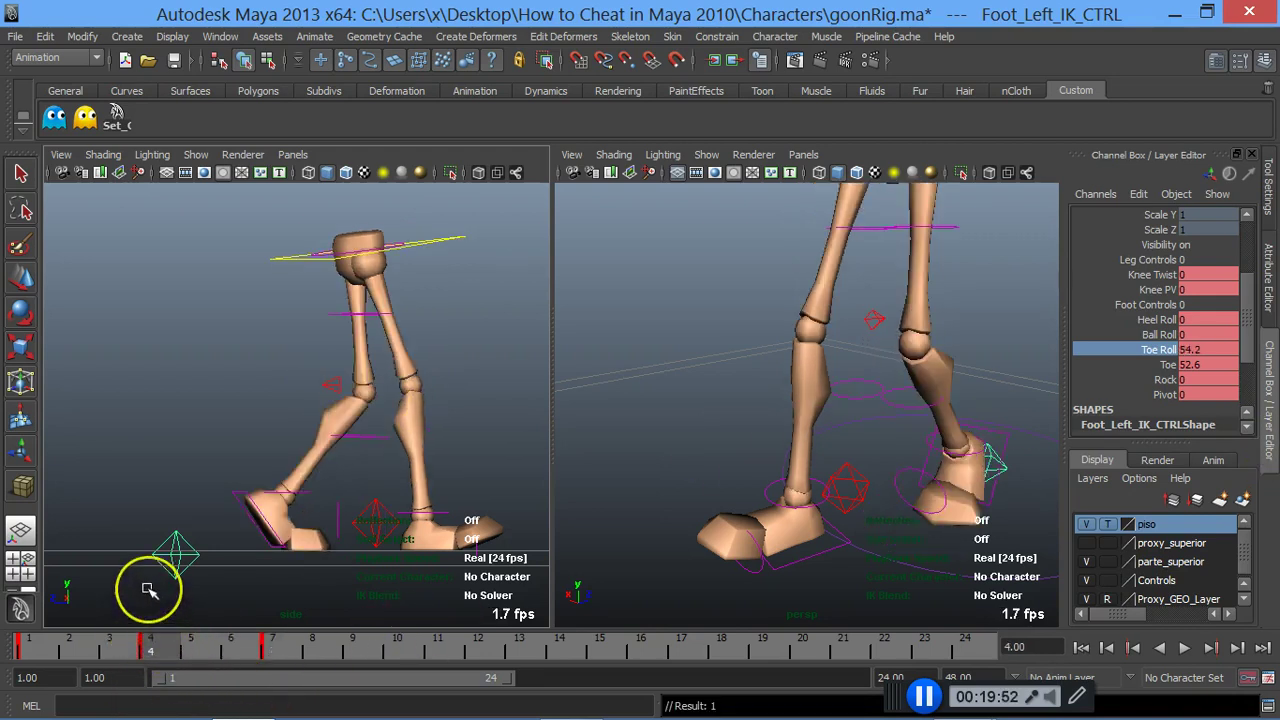
left_click_drag(234, 638, 293, 655)
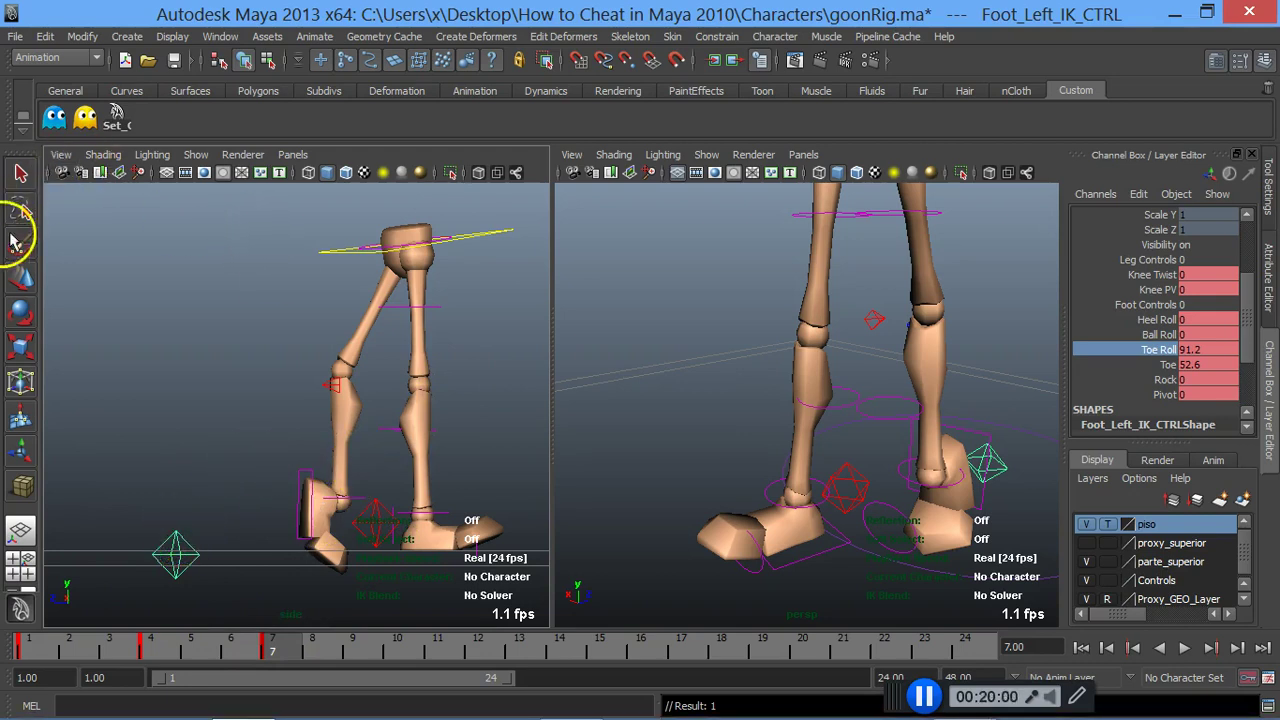
Step: Adjust the left foot height, set Toe to -12.3, and push the right knee to Z 9.673
left_click(23, 288)
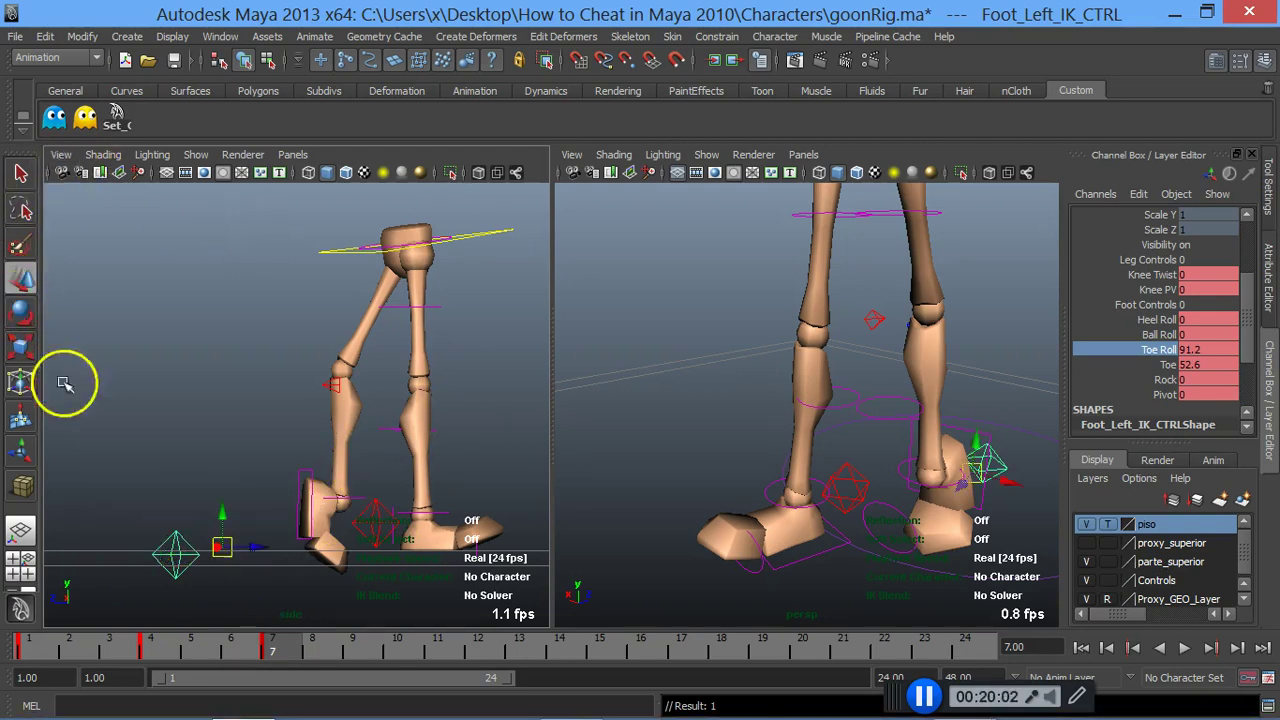
left_click_drag(224, 527, 212, 498)
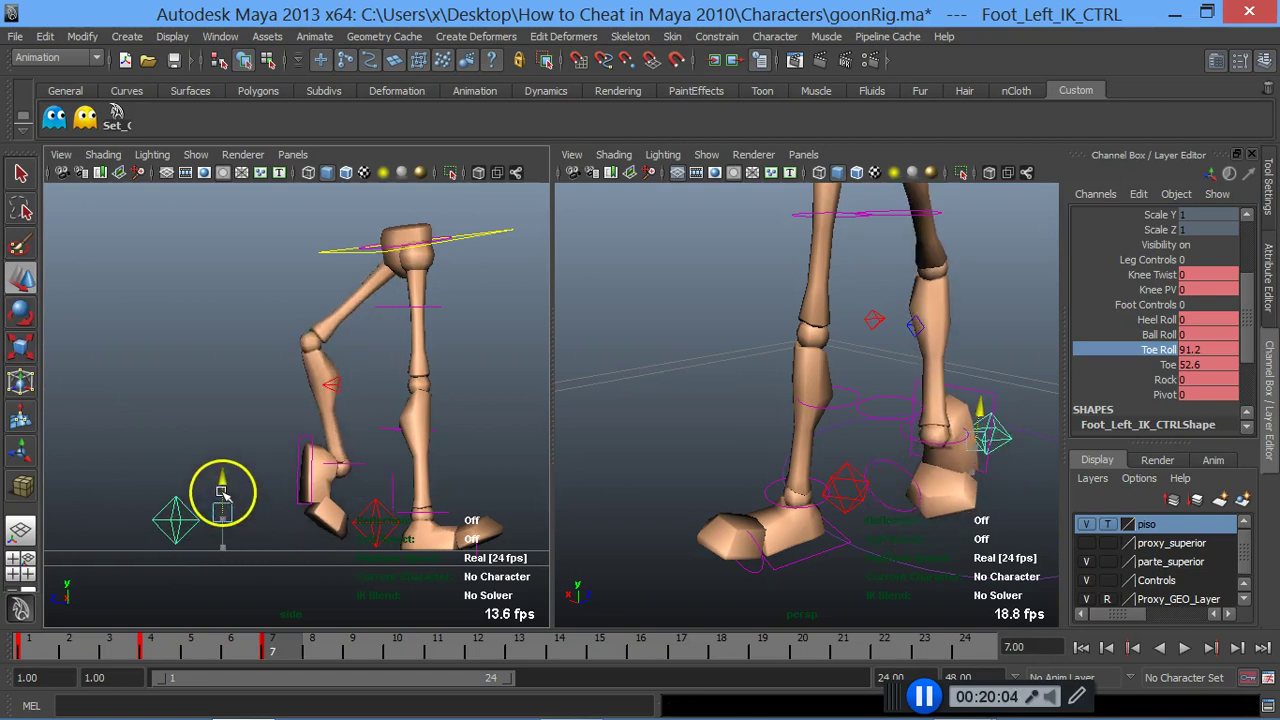
left_click_drag(212, 498, 240, 523)
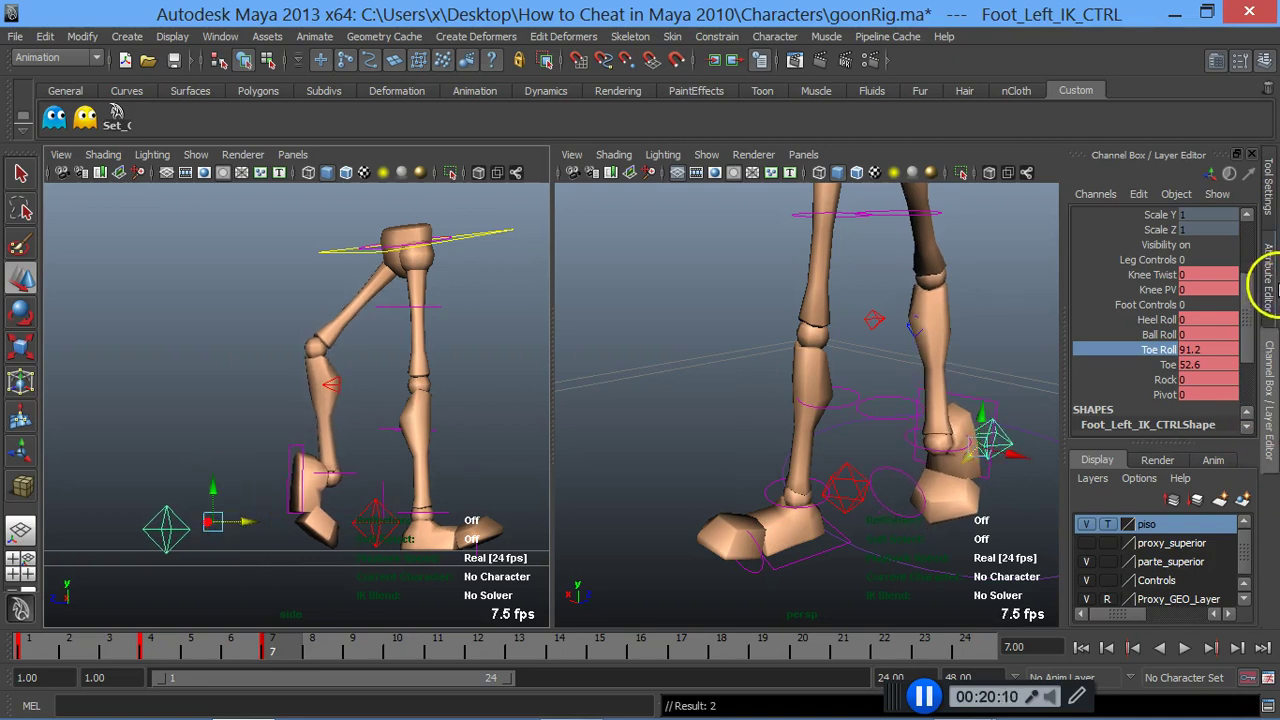
left_click(1165, 366)
mouse_move(341, 464)
middle_mouse_down()
mouse_move(262, 415)
mouse_move(166, 429)
mouse_move(254, 449)
mouse_move(209, 449)
mouse_move(355, 414)
mouse_move(371, 380)
mouse_move(314, 338)
middle_mouse_up()
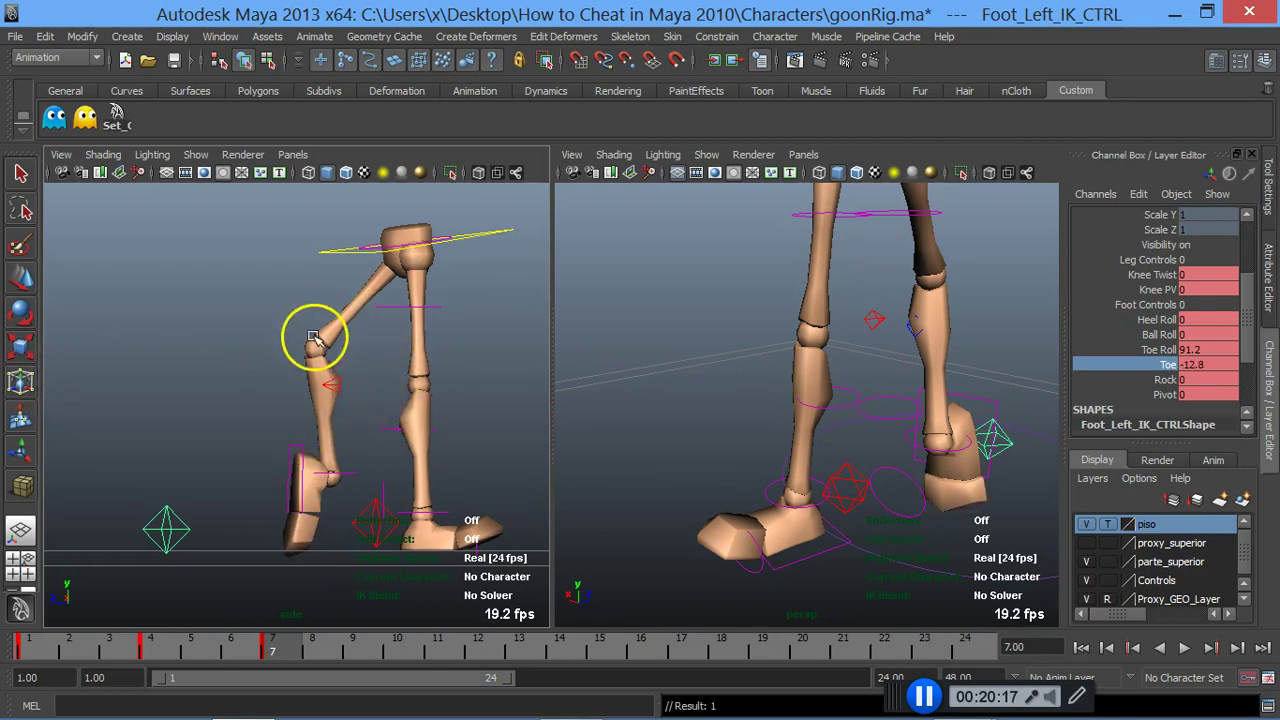
left_click(338, 384)
left_click_drag(363, 387, 429, 390)
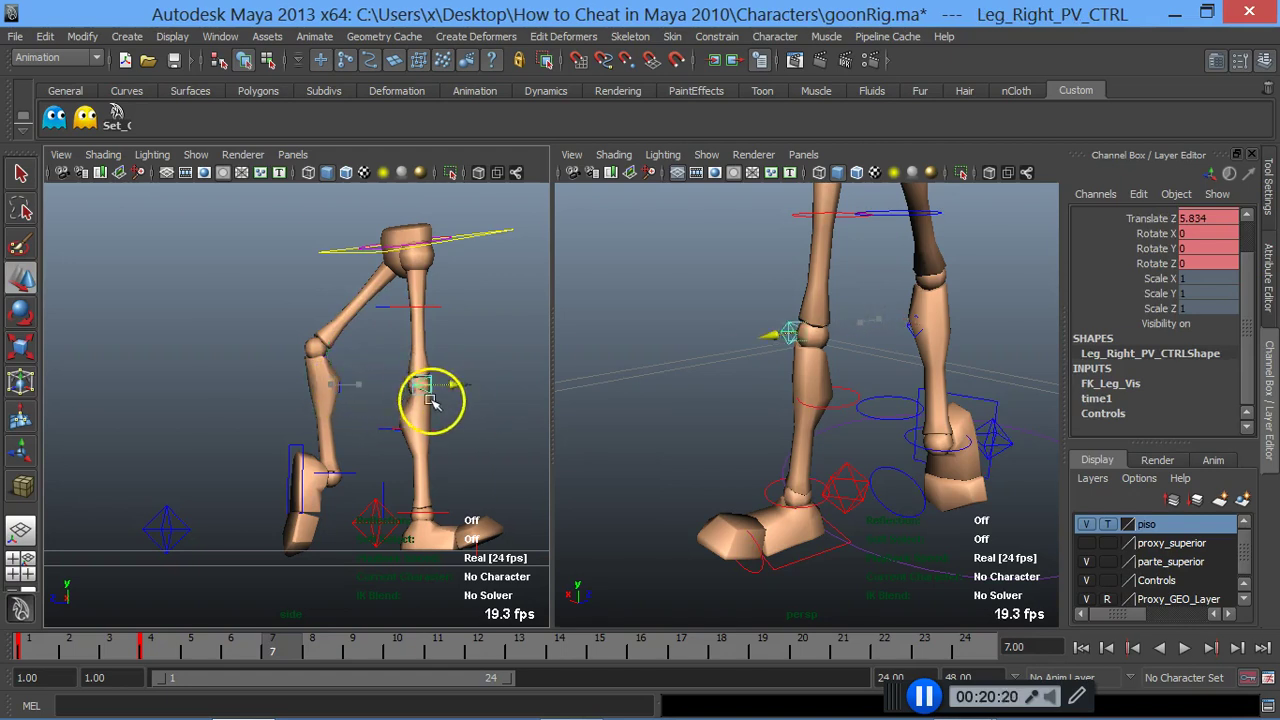
Step: Push the left and right knee pole vector controls forward at frame 7
left_click(910, 332)
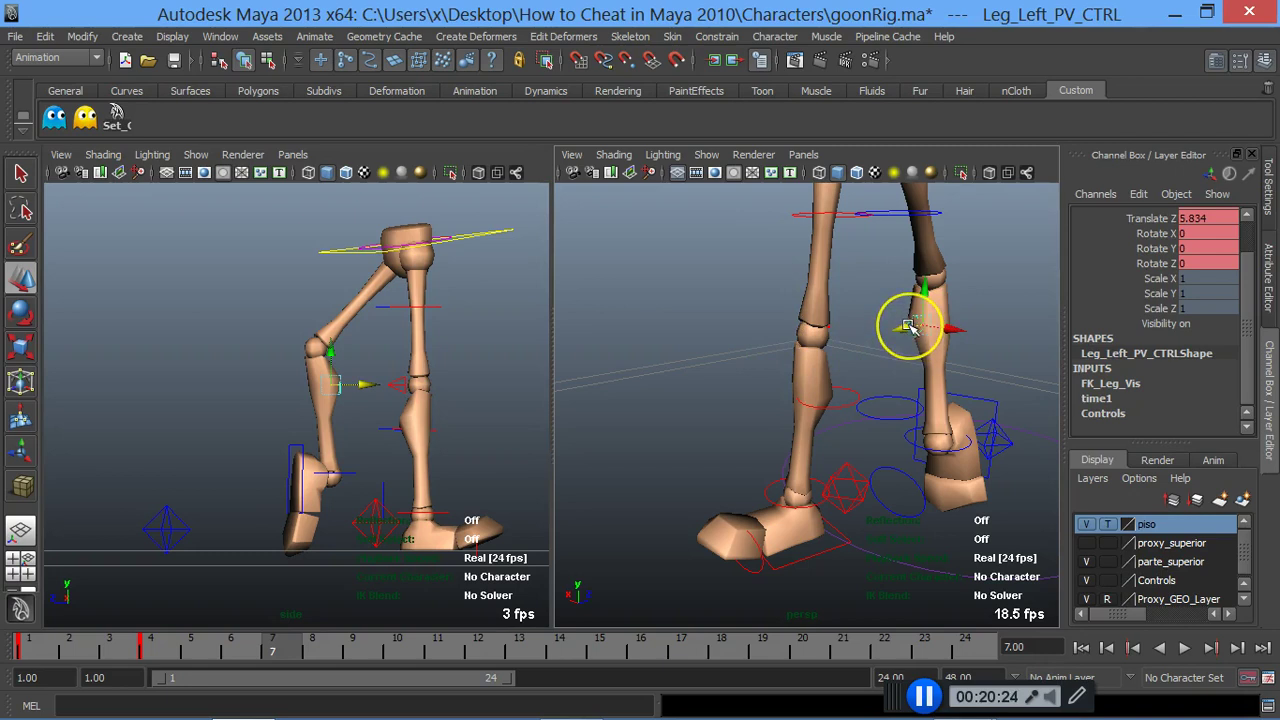
middle_click_drag(885, 337, 871, 343)
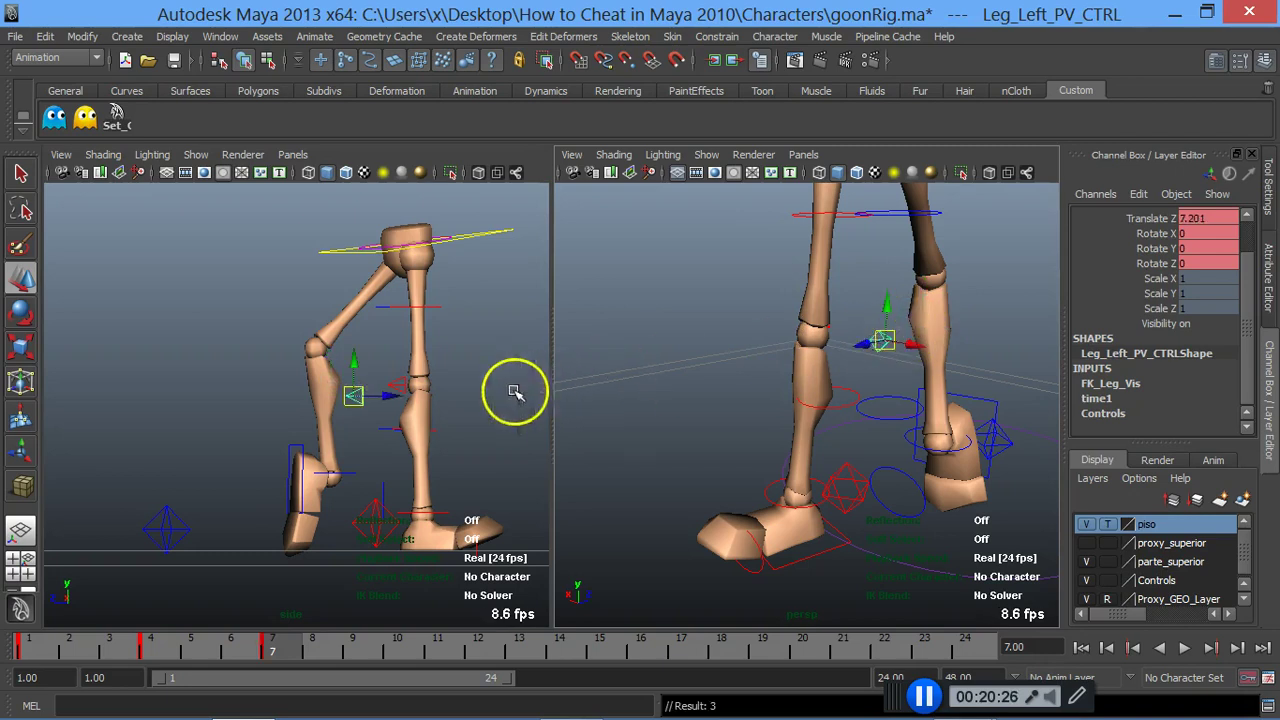
key("ctrl+z")
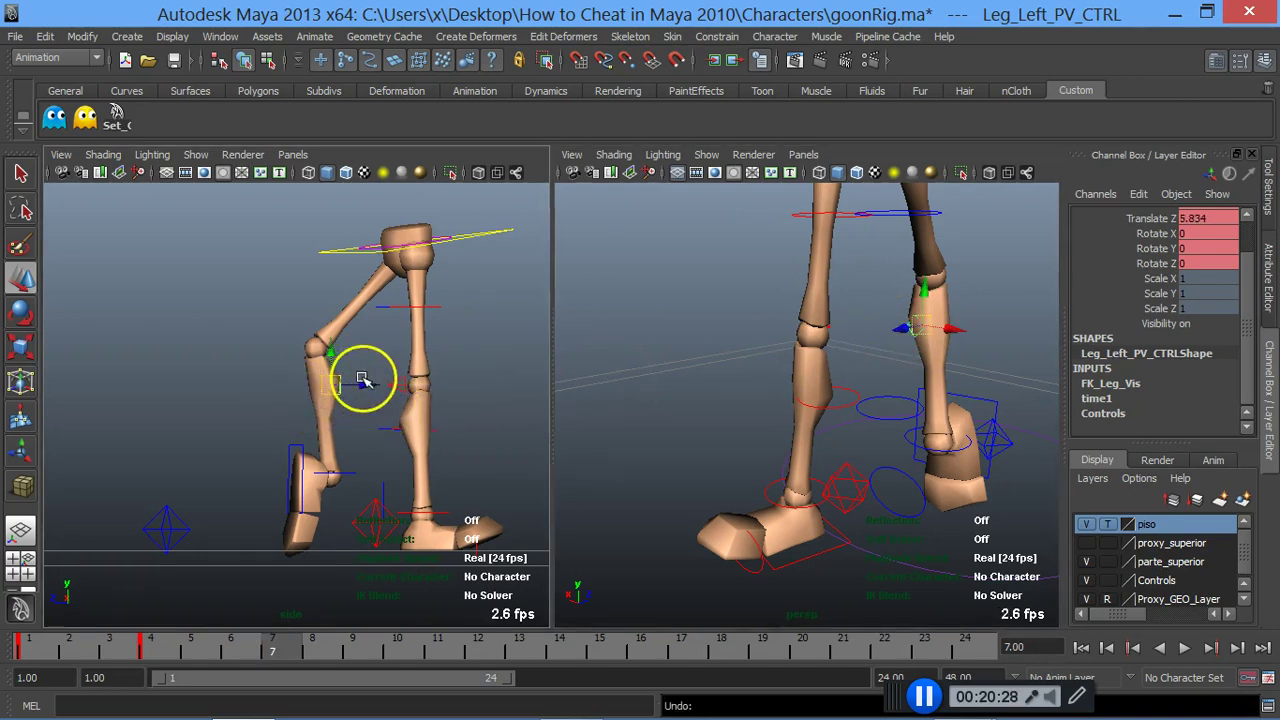
middle_click_drag(360, 384, 511, 386)
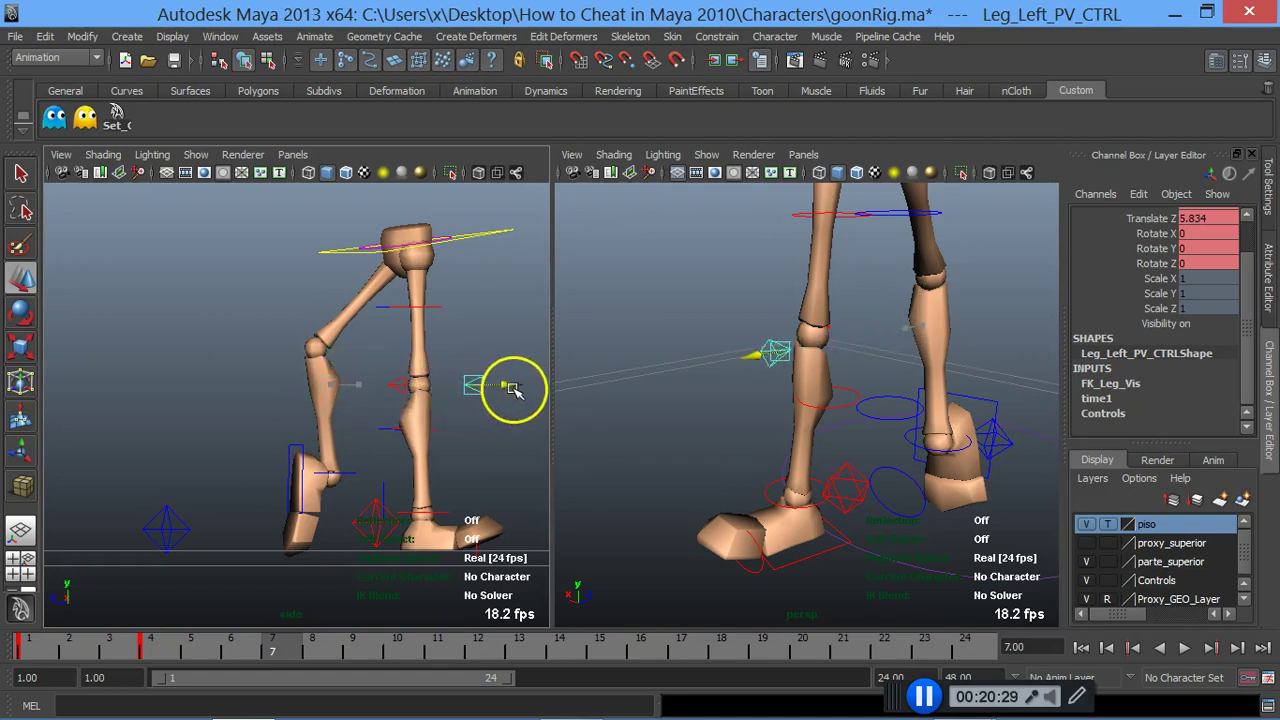
left_click(403, 385)
mouse_move(428, 378)
middle_mouse_down()
mouse_move(527, 390)
mouse_move(508, 380)
middle_mouse_up()
key("s")
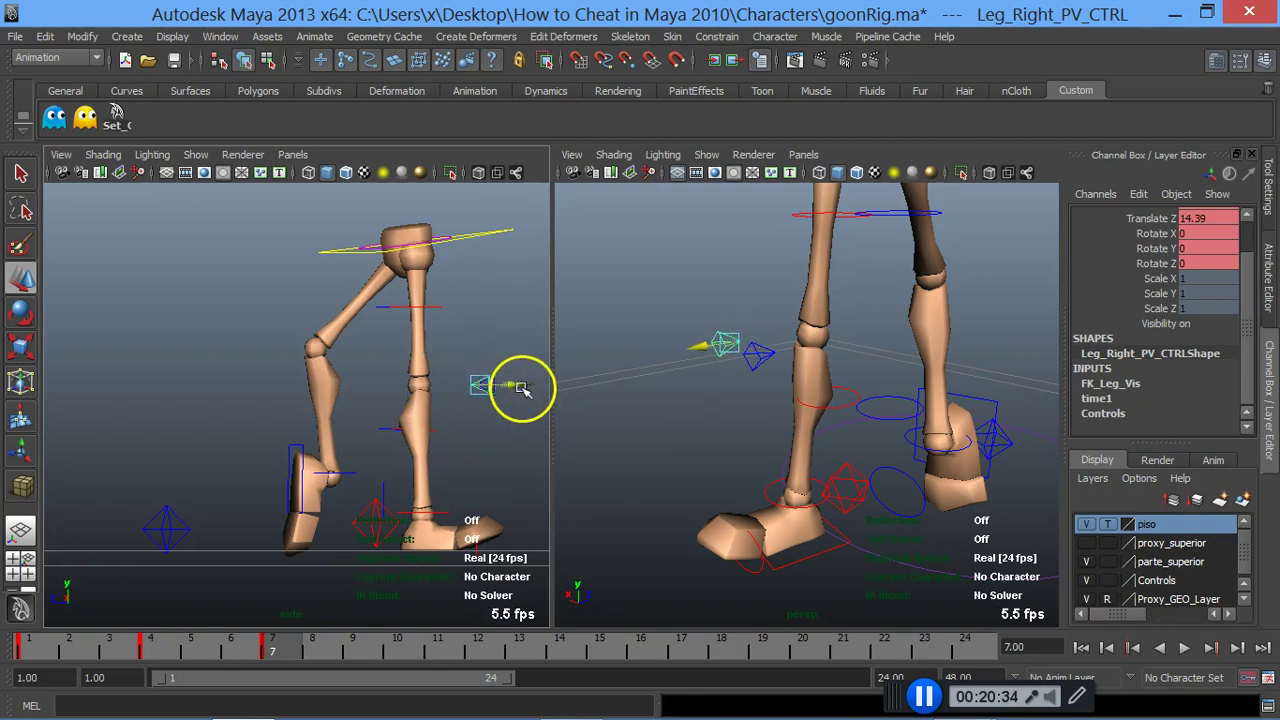
left_click(350, 480)
Step: Enter 0 for Foot_Left_IK_CTRL's Knee PV in the Channel Box
left_click(170, 525)
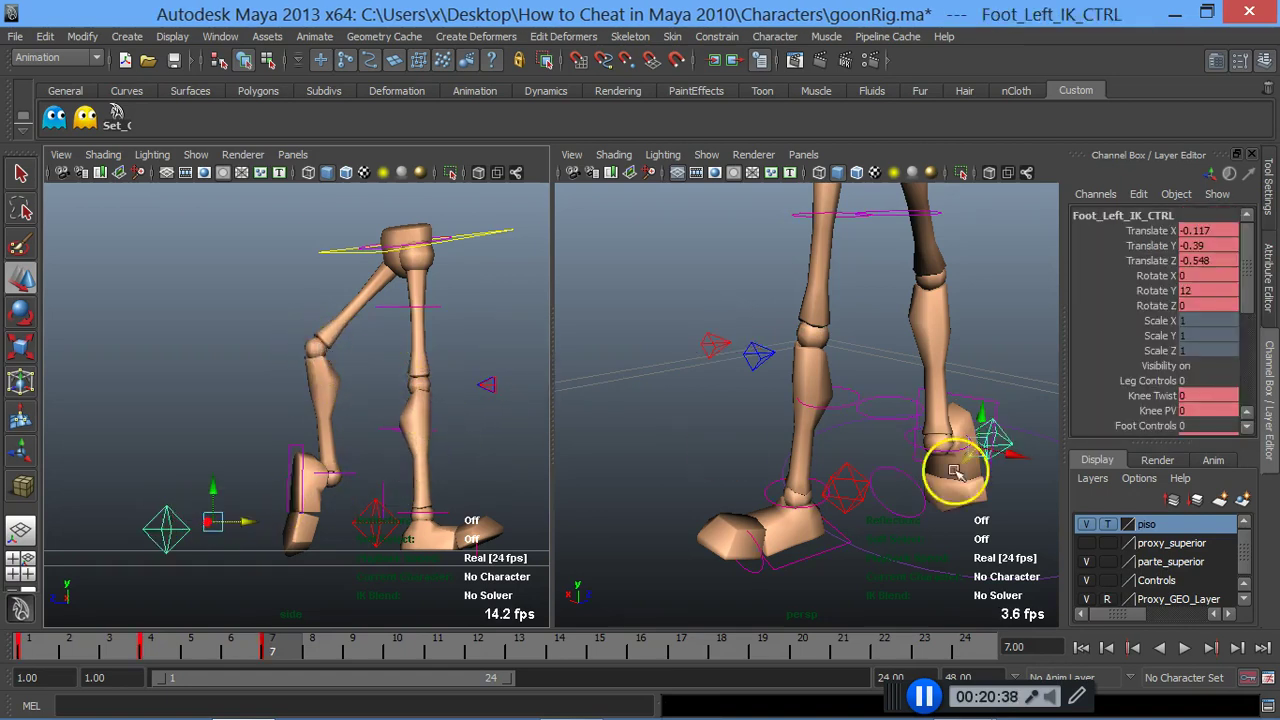
left_click(1192, 411)
type("1")
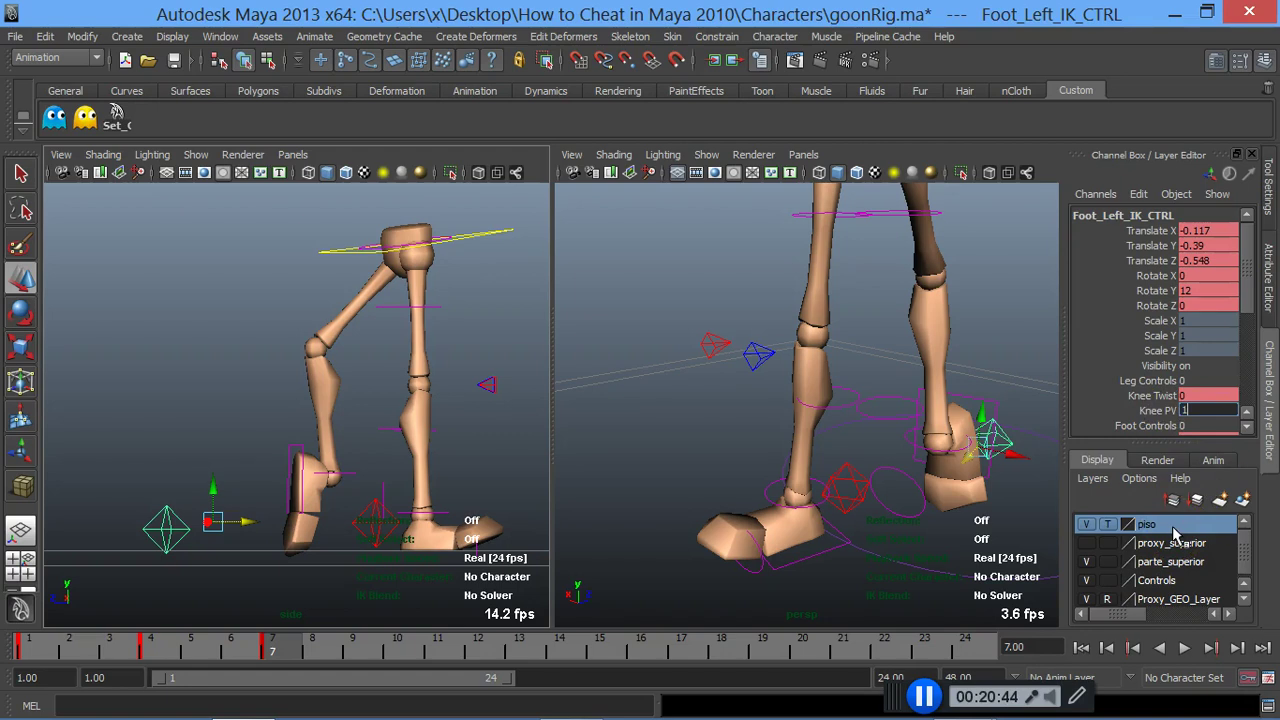
key("Return")
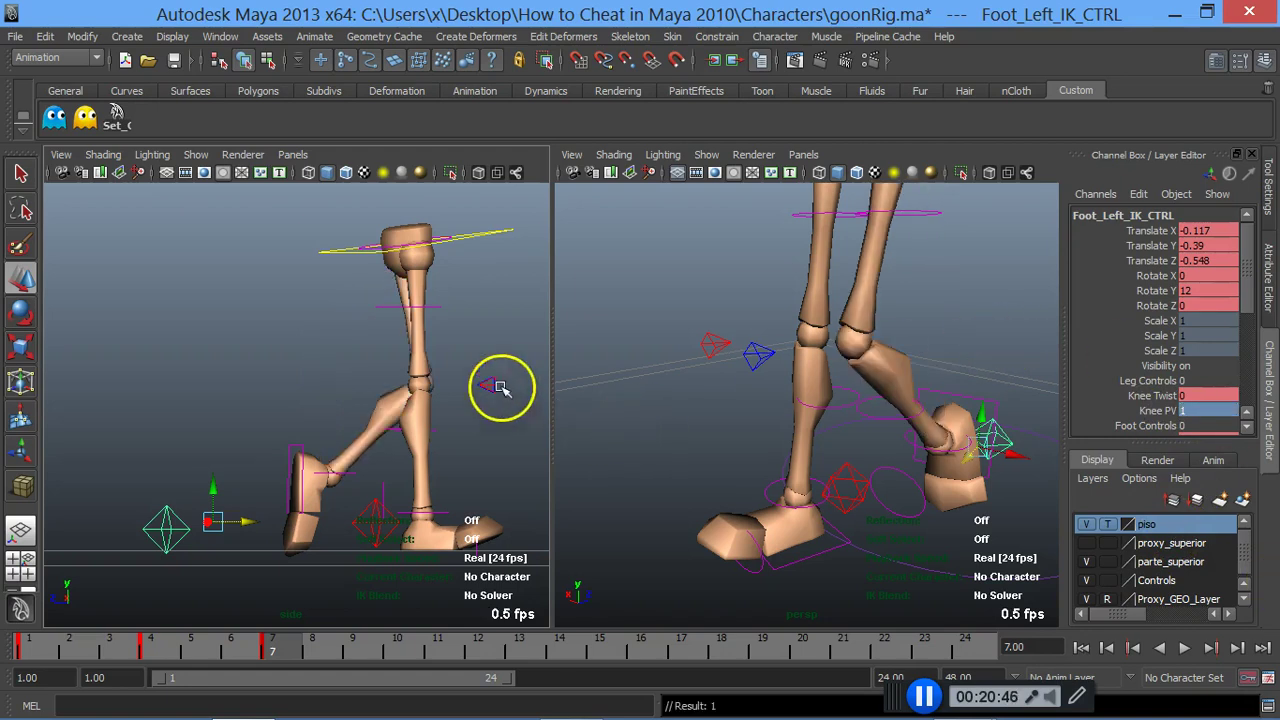
left_click(494, 396)
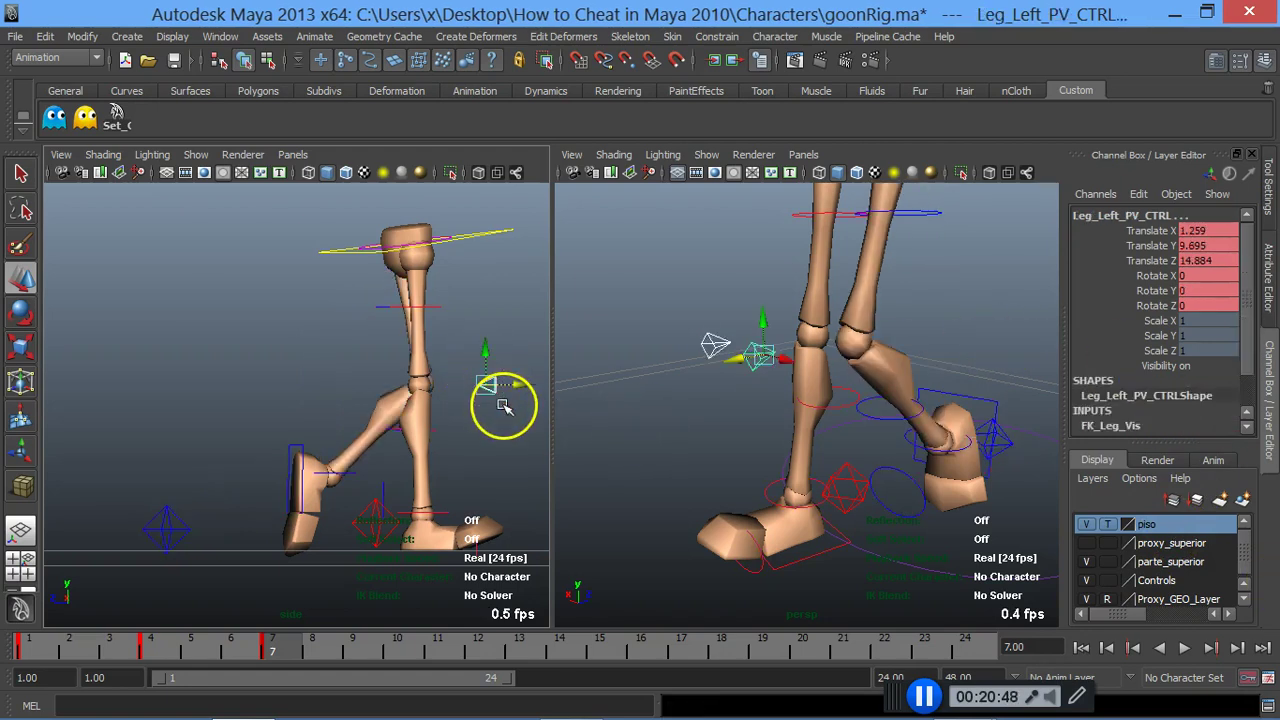
left_click(188, 524)
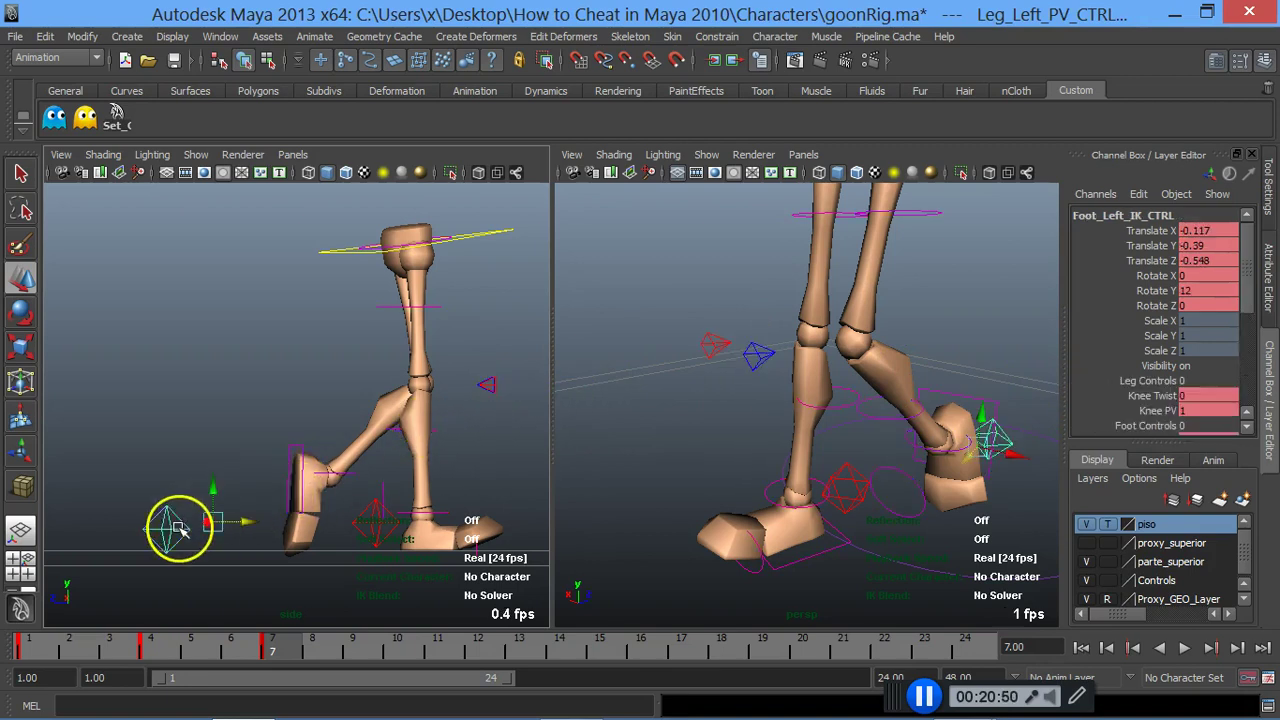
double_click(1190, 412)
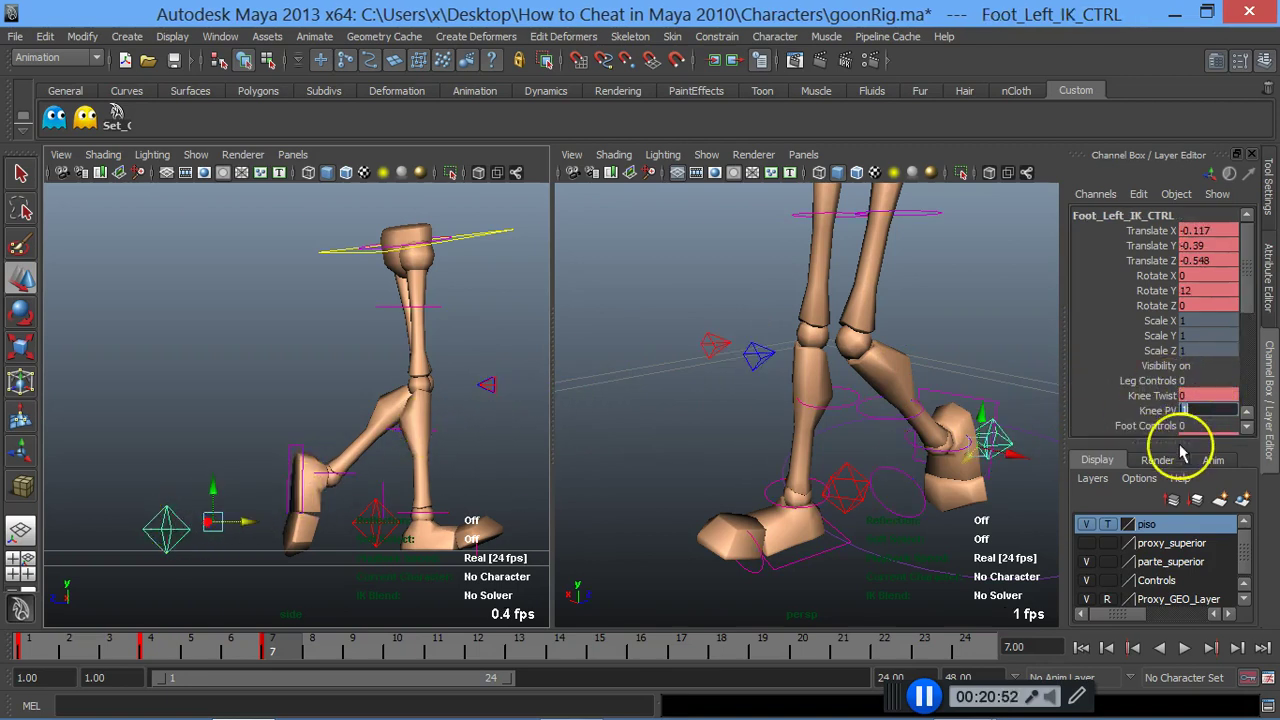
type("0")
key("Return")
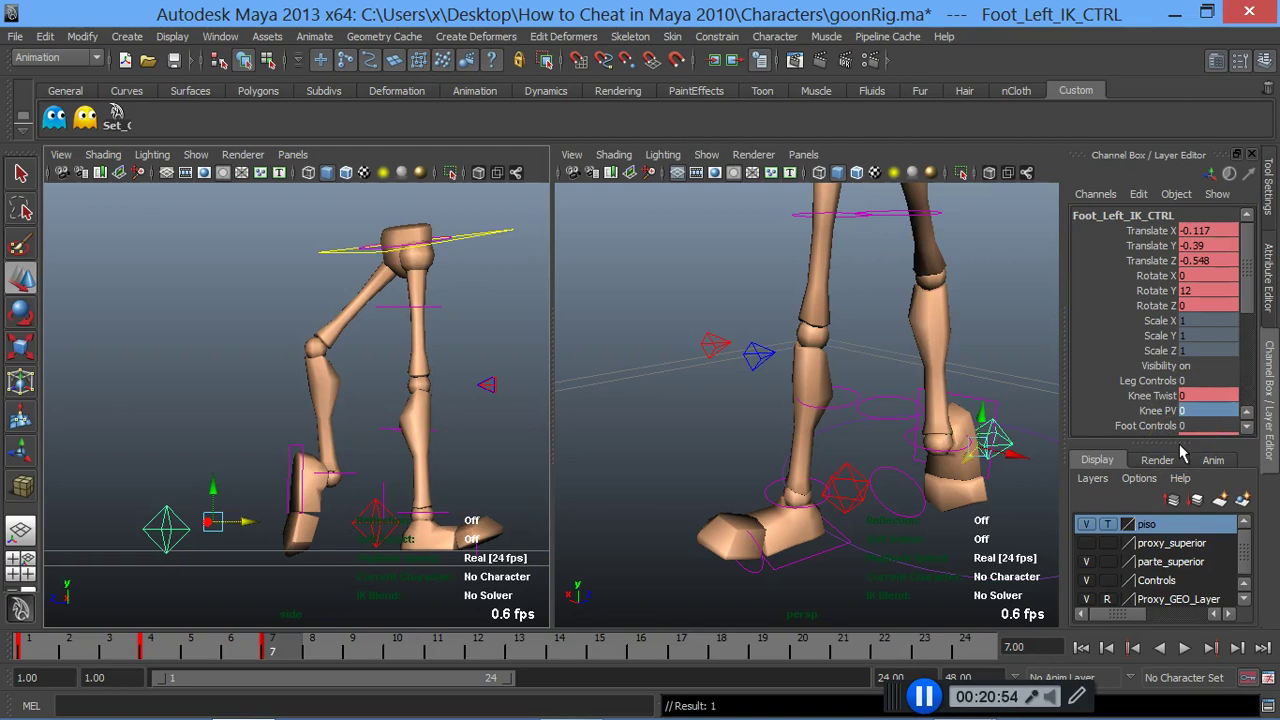
left_click(1150, 396)
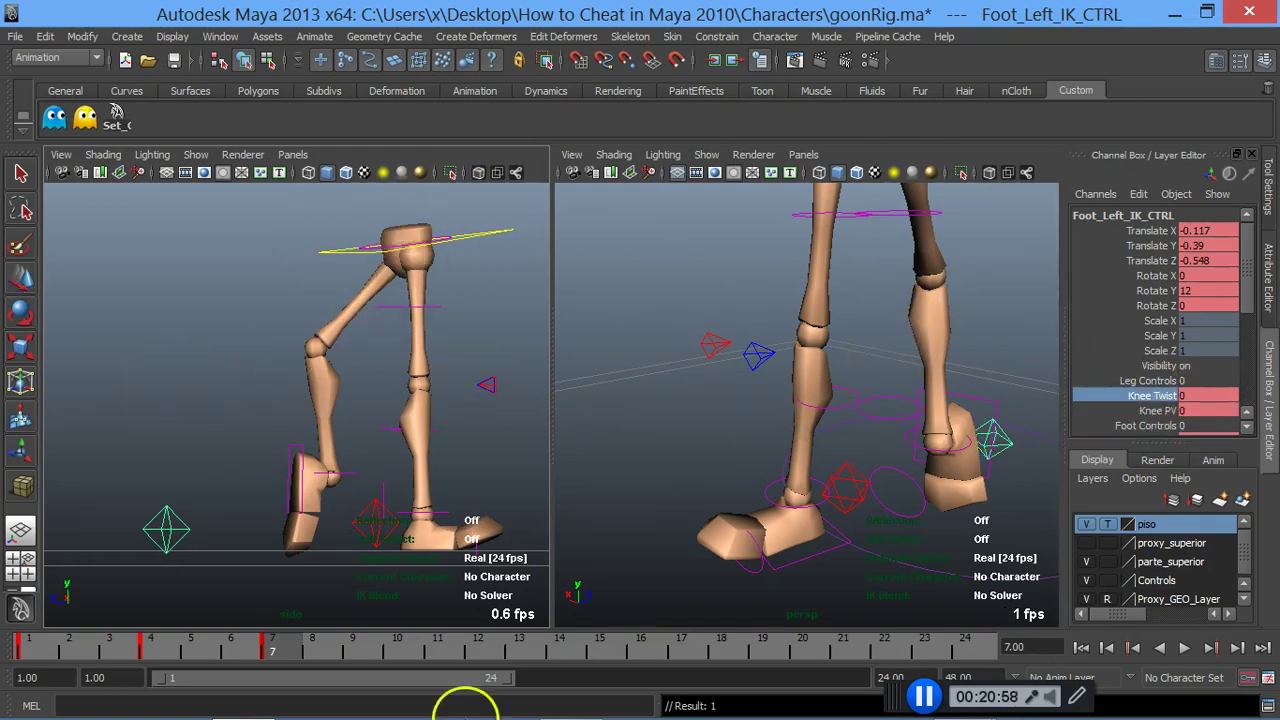
Step: Set the left foot's Knee Twist to 11.4 and Knee PV back to 1
mouse_move(252, 416)
middle_mouse_down()
mouse_move(420, 417)
mouse_move(77, 371)
mouse_move(323, 374)
mouse_move(32, 403)
mouse_move(563, 371)
mouse_move(743, 377)
mouse_move(529, 391)
mouse_move(455, 434)
middle_mouse_up()
key("ctrl+z")
key("ctrl+z")
key("ctrl+z")
key("ctrl+z")
key("ctrl+z")
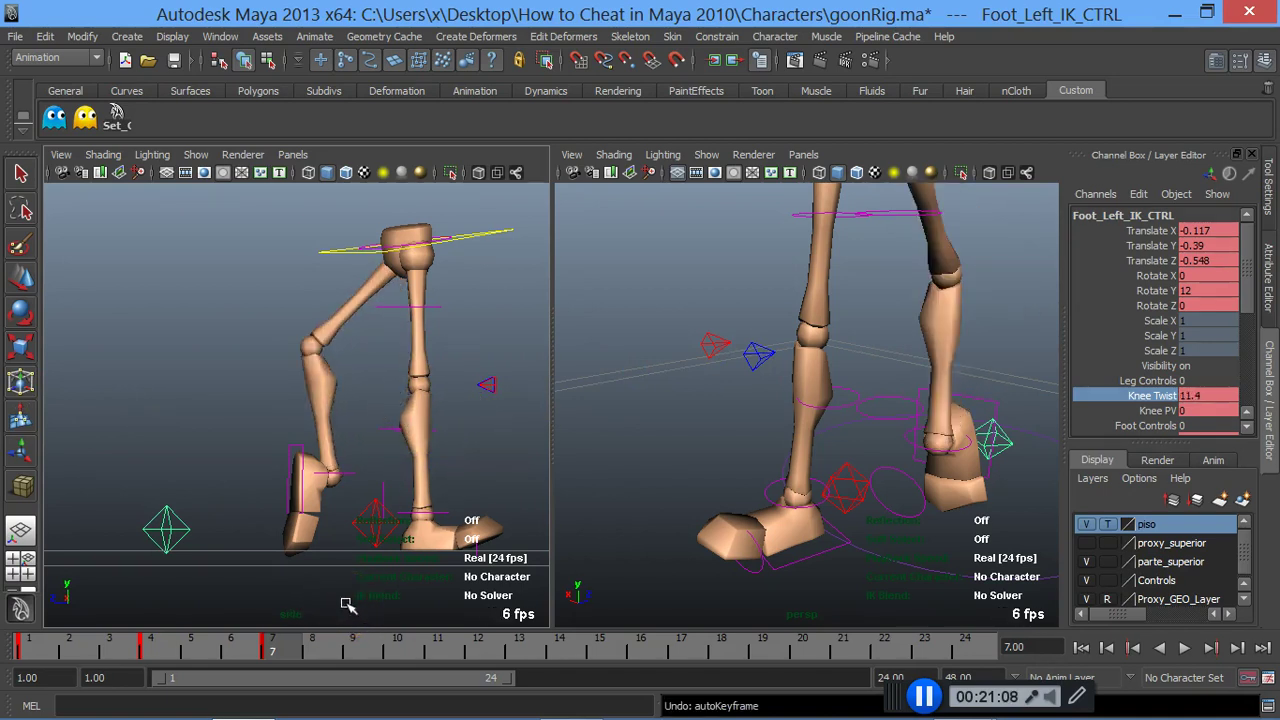
left_click(1188, 411)
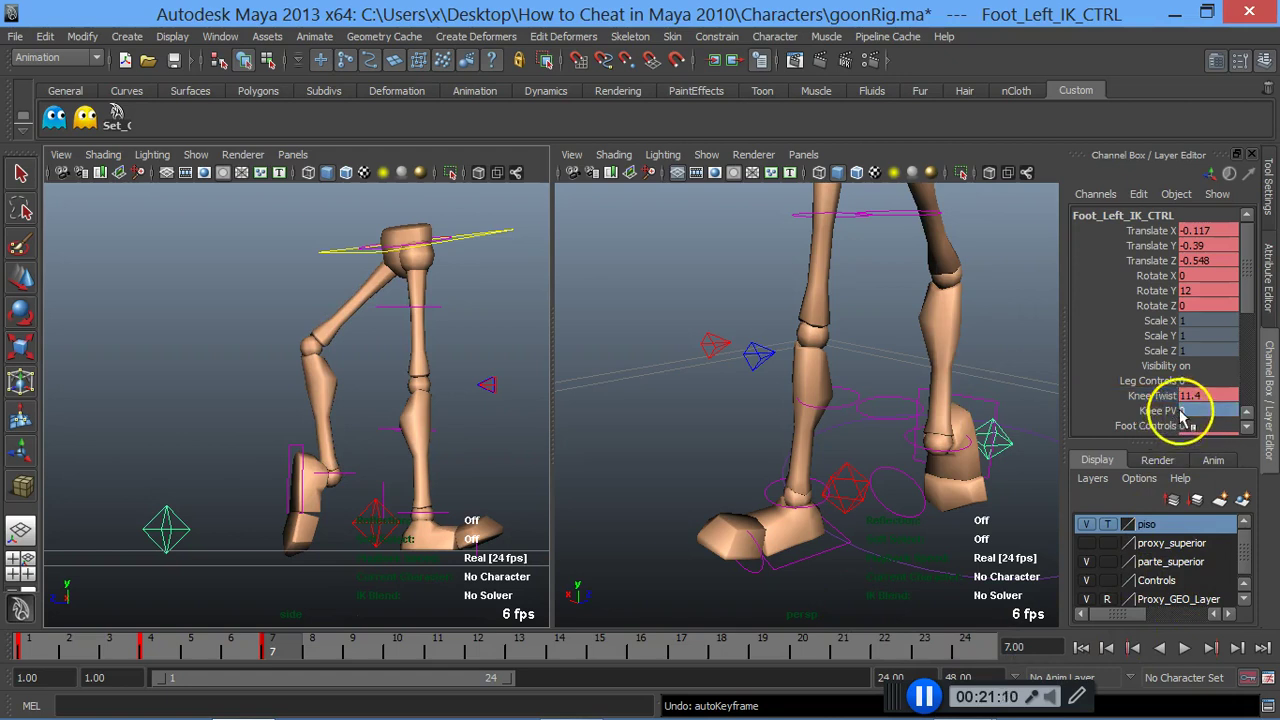
type("1")
key("Return")
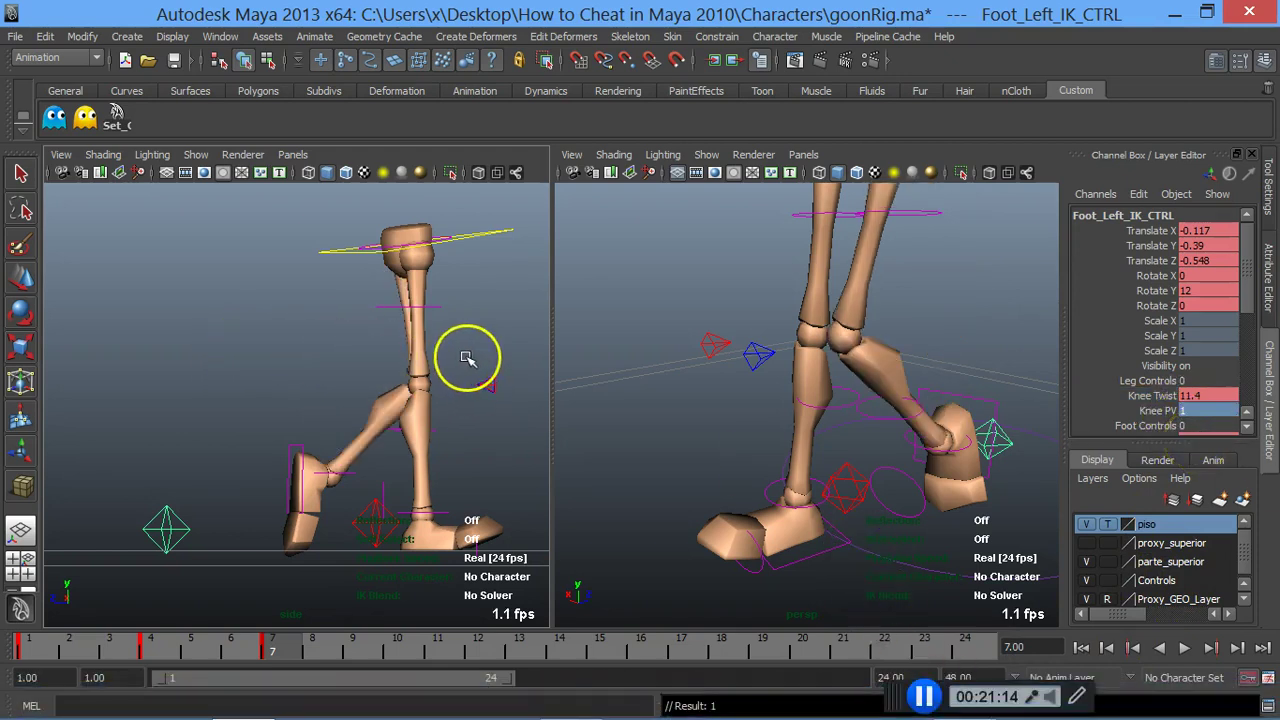
Step: Move Leg_Left_PV_CTRL forward along Z in the side view
left_click_drag(478, 358, 505, 425)
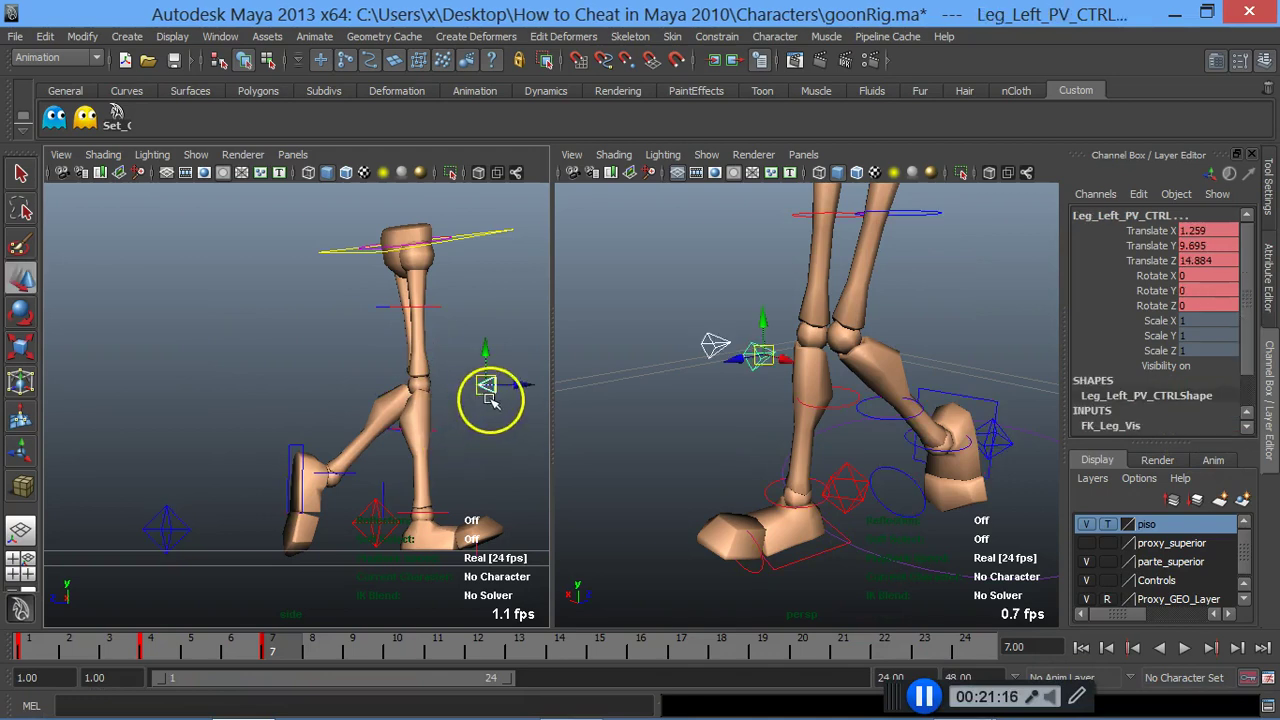
middle_click_drag(490, 399, 366, 395, "alt")
left_click_drag(378, 397, 466, 394)
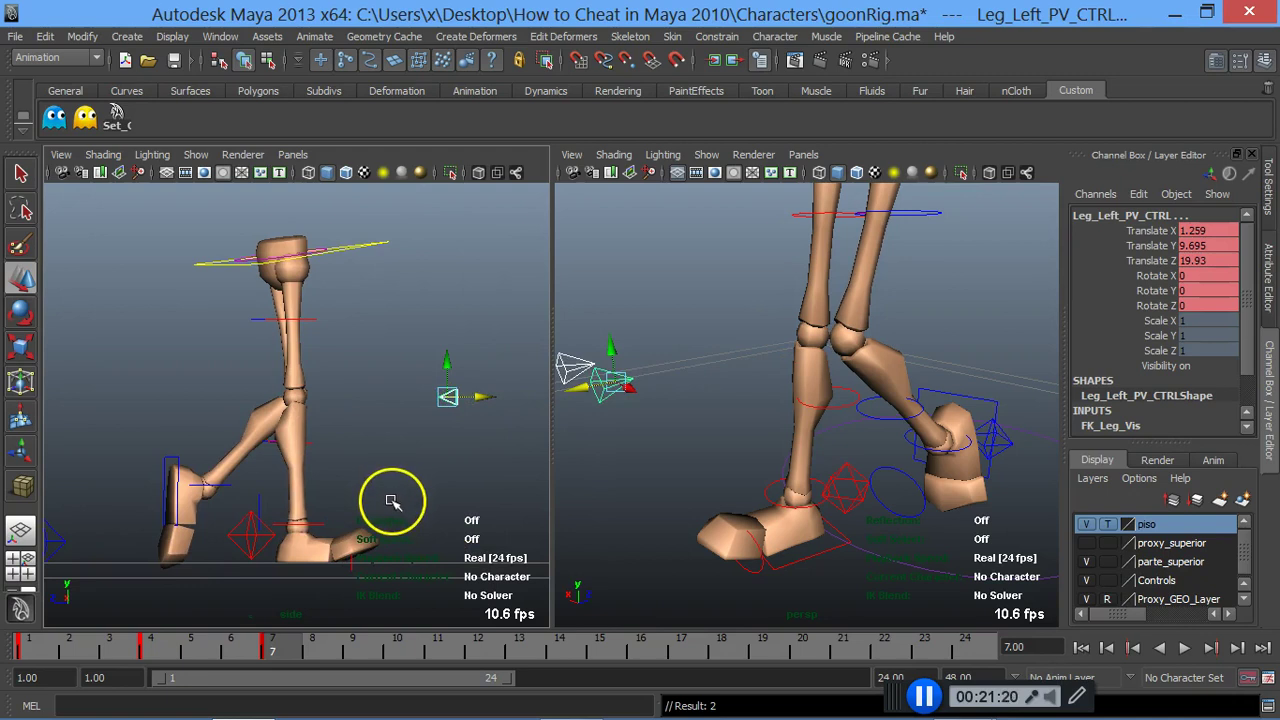
left_click_drag(62, 540, 80, 563)
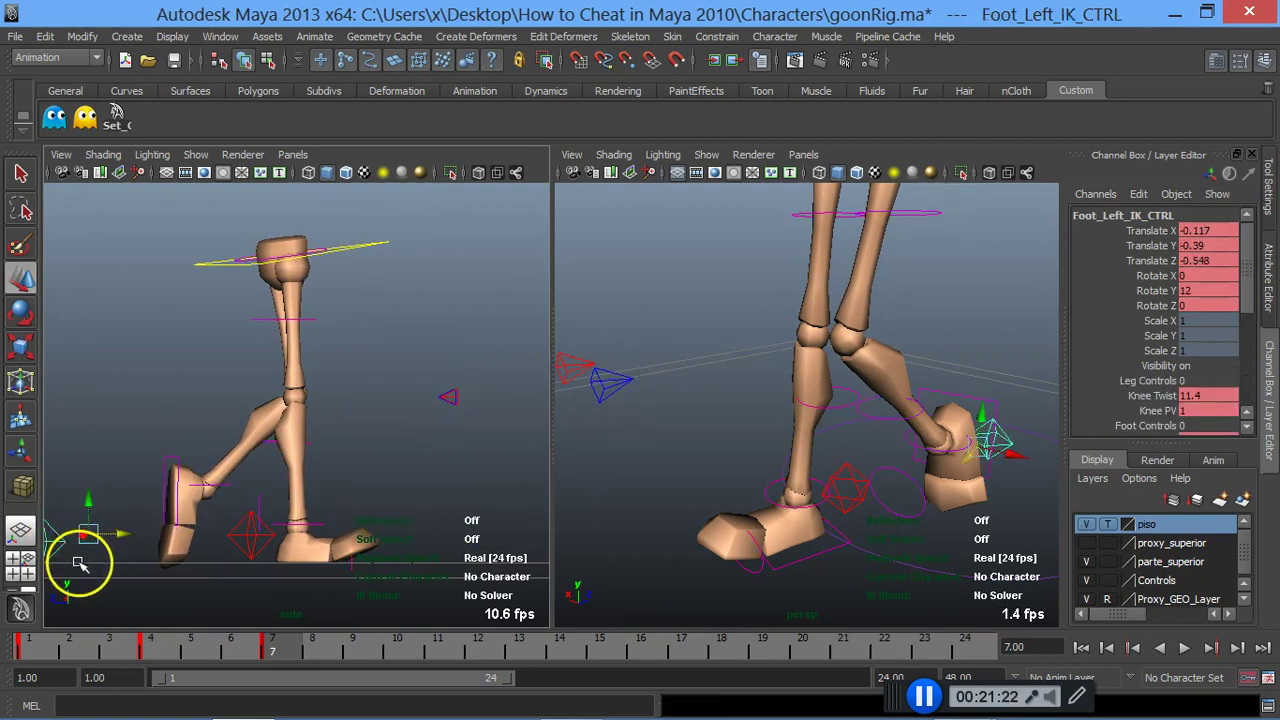
middle_click_drag(177, 457, 314, 449, "alt")
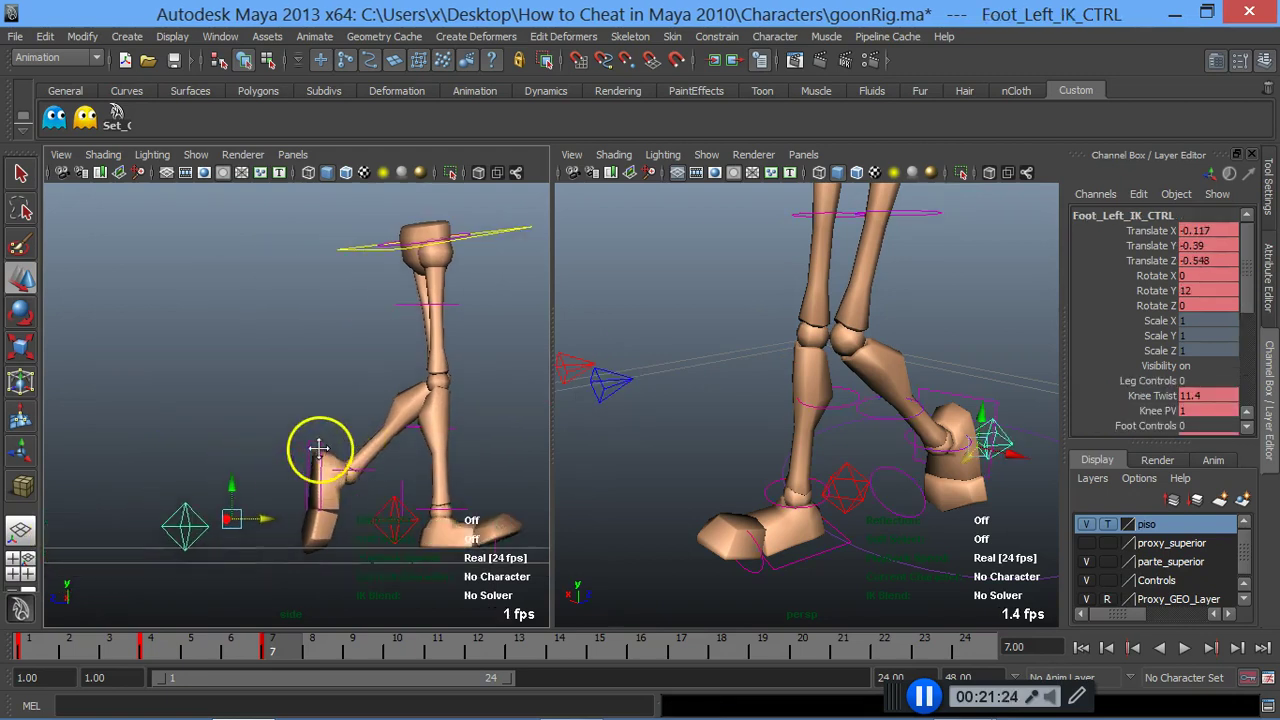
Step: Reposition the left foot at frame 7 to Translate Z 1.481, then uncover the walk planning image
left_click(160, 645)
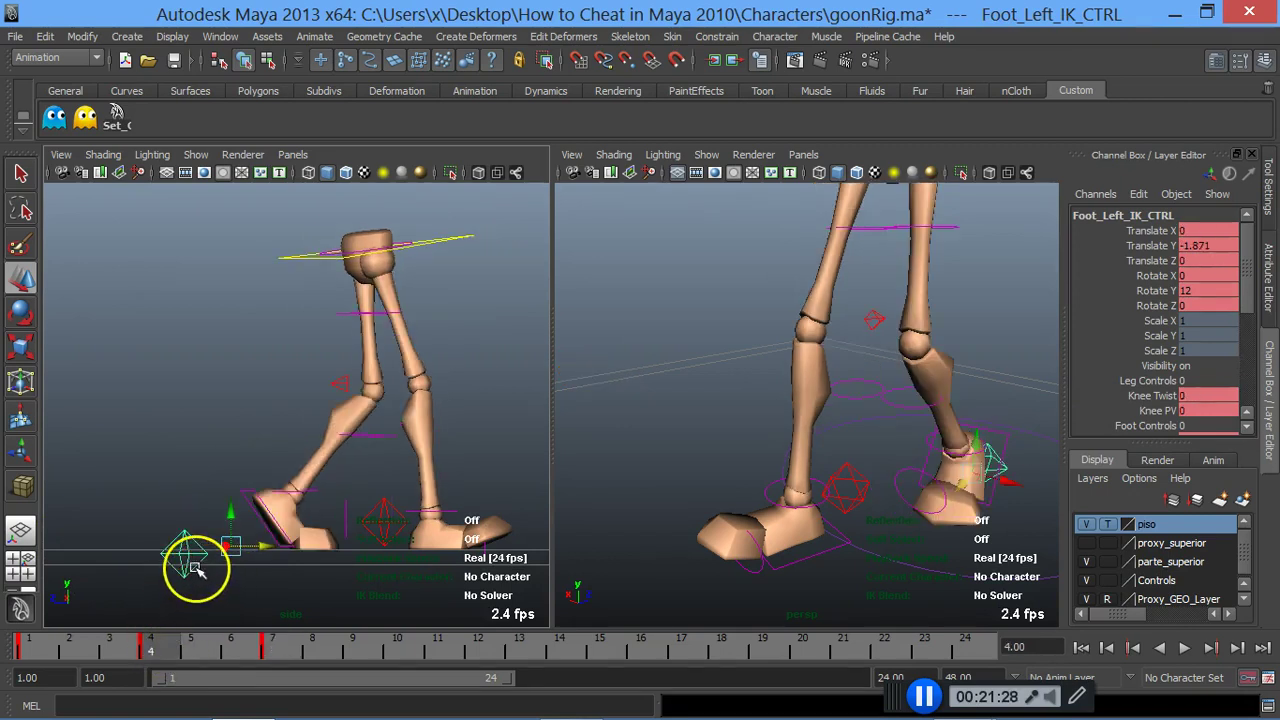
left_click(271, 645)
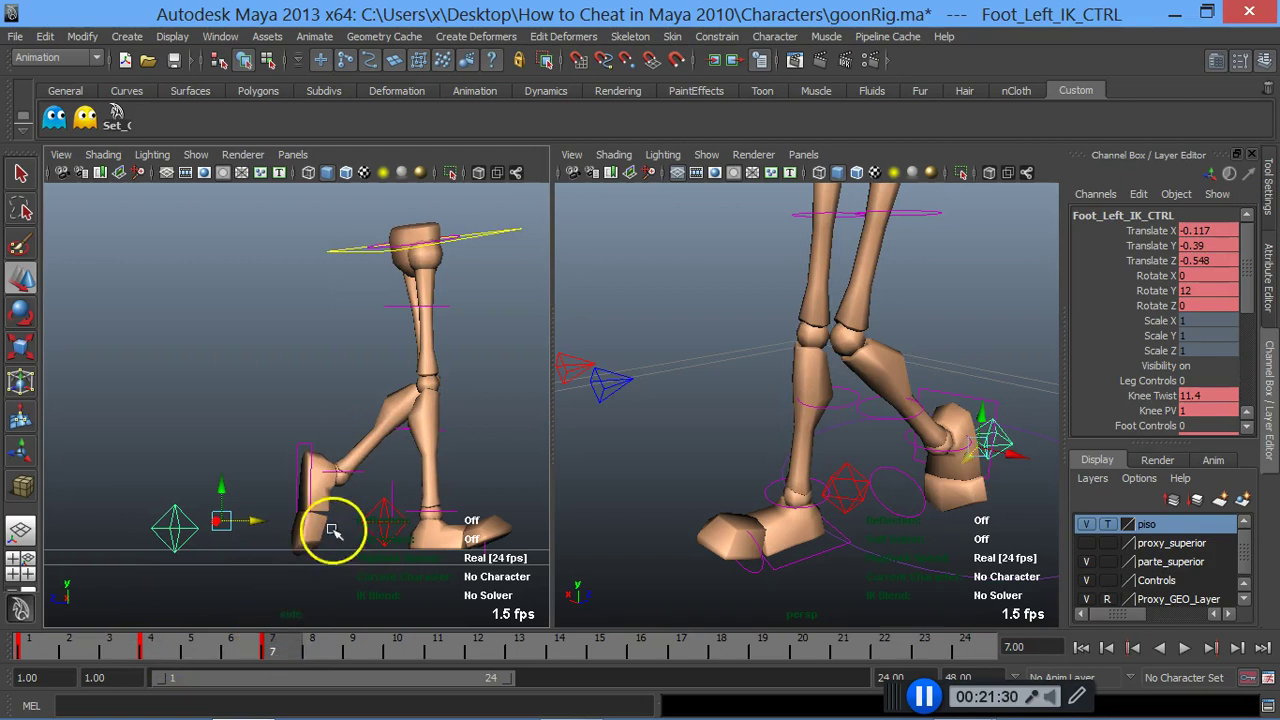
mouse_move(251, 521)
left_mouse_down()
mouse_move(297, 509)
mouse_move(271, 486)
mouse_move(294, 517)
left_mouse_up()
mouse_move(251, 640)
left_mouse_down()
mouse_move(276, 648)
mouse_move(252, 650)
left_mouse_up()
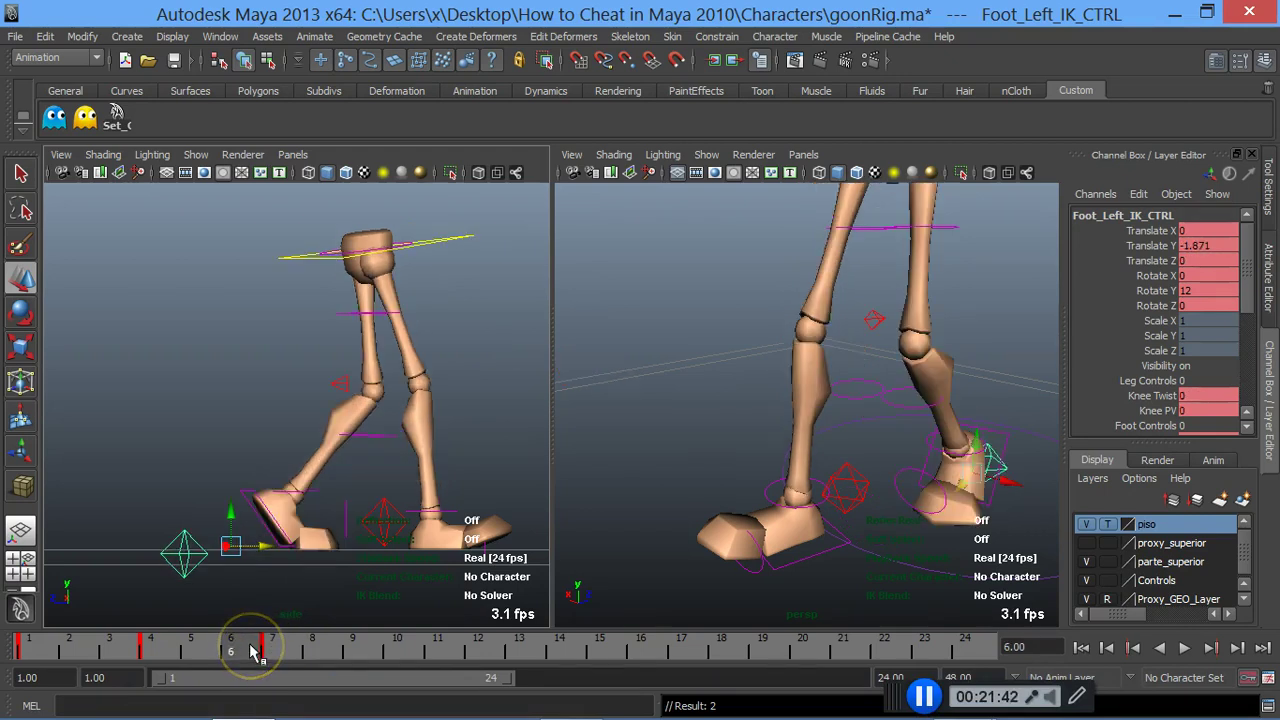
left_click(277, 648)
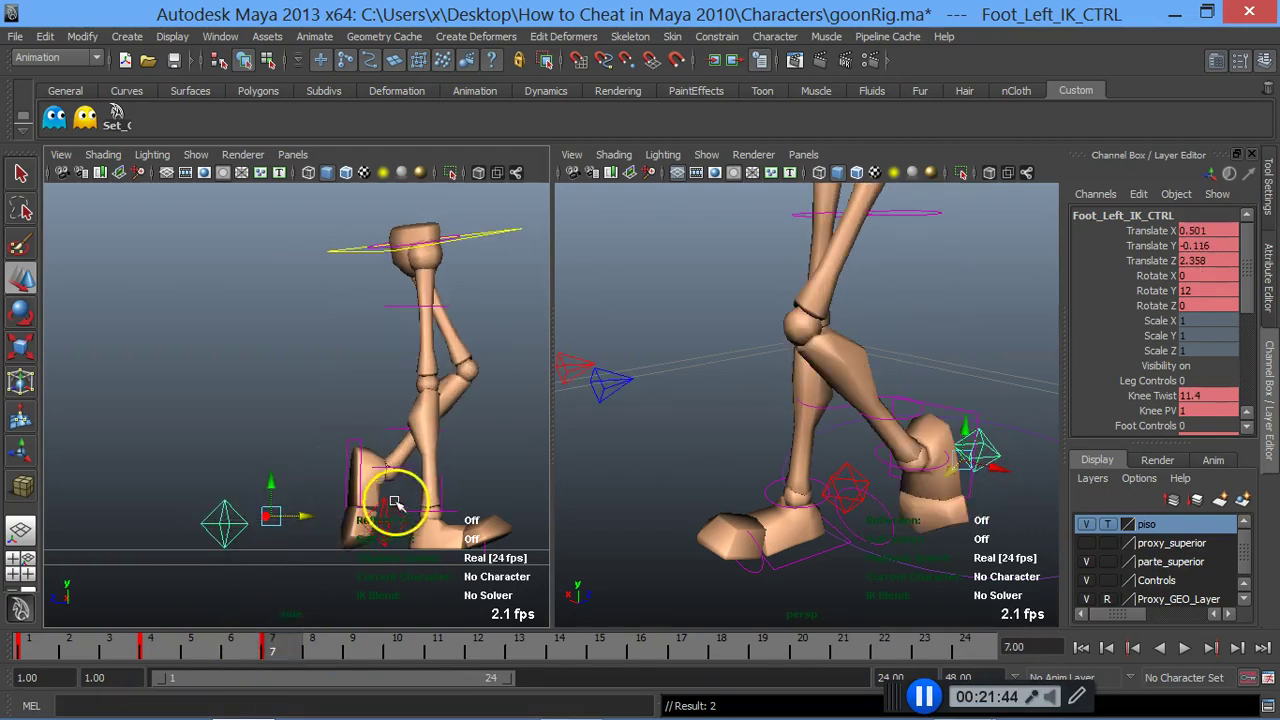
left_click_drag(300, 515, 251, 490)
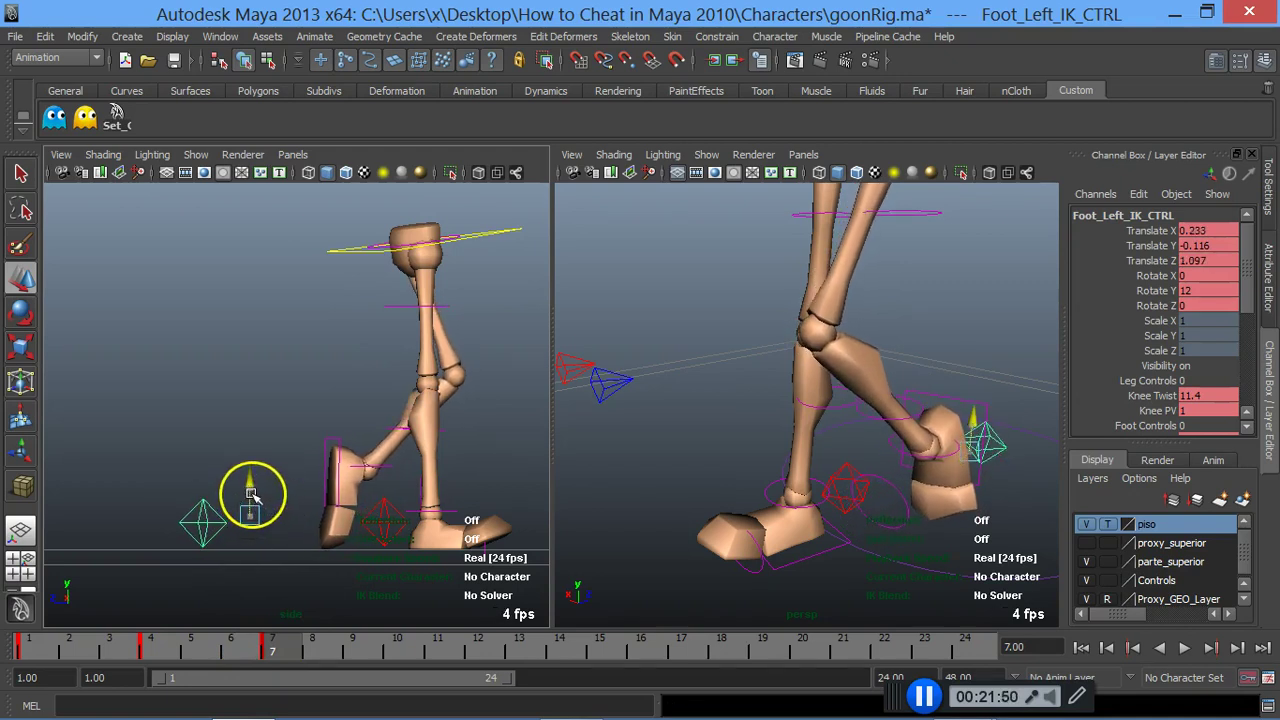
key("alt+comma")
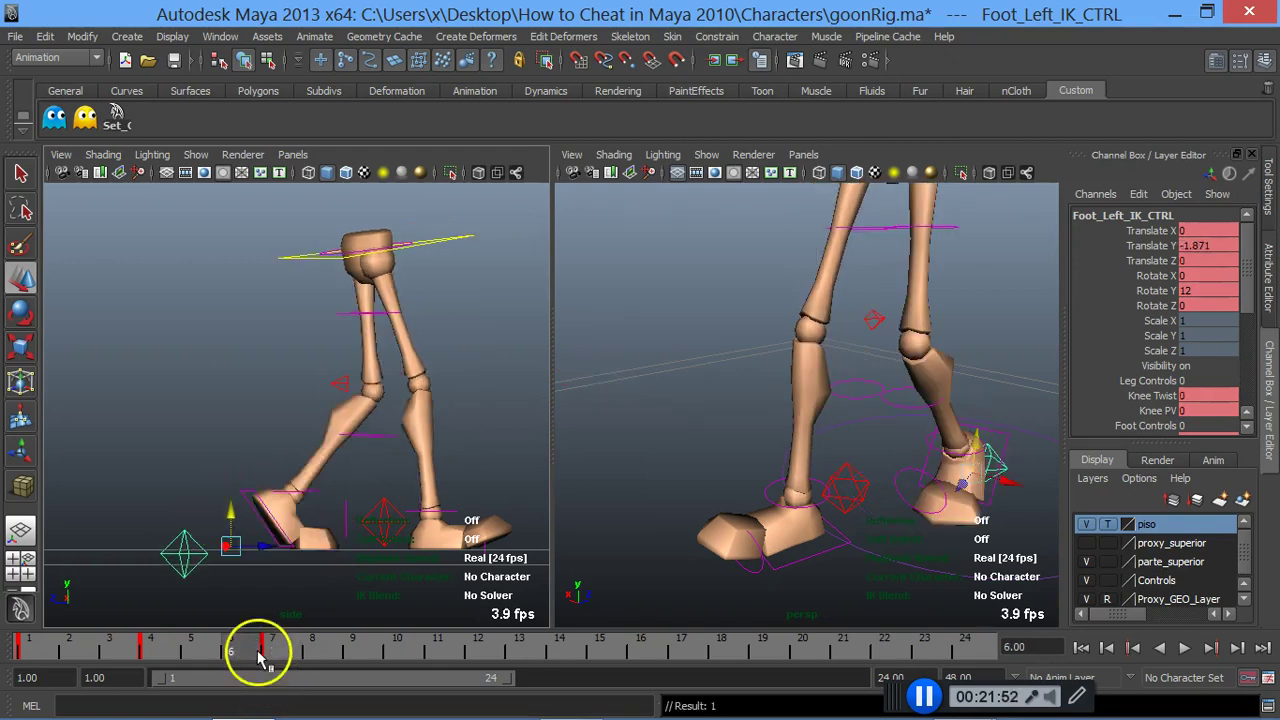
key("alt+period")
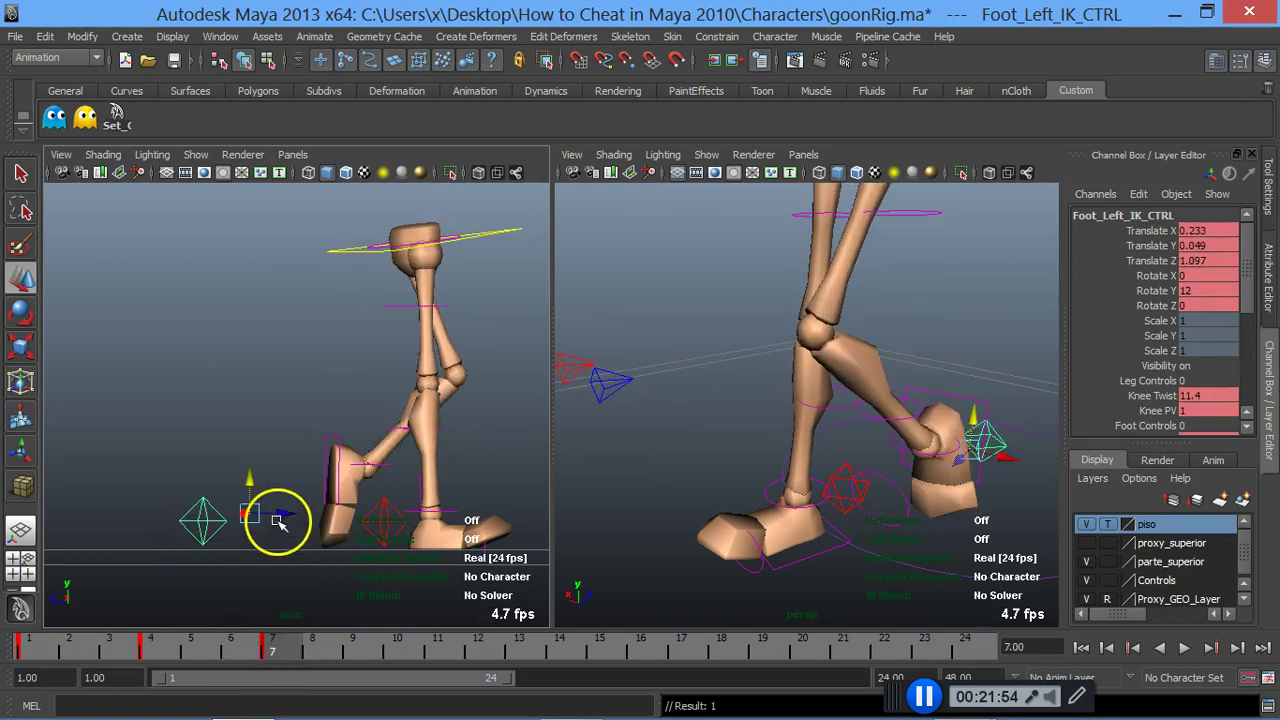
left_click_drag(276, 516, 283, 515)
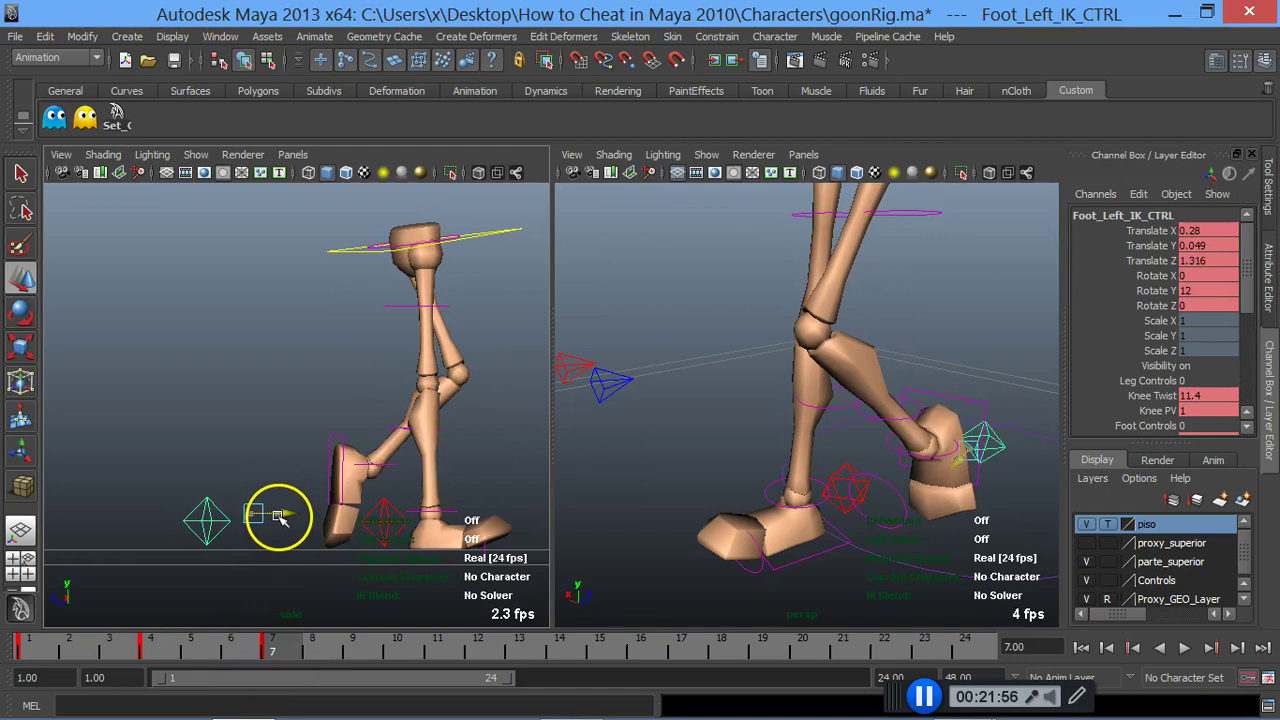
left_click_drag(248, 643, 272, 652)
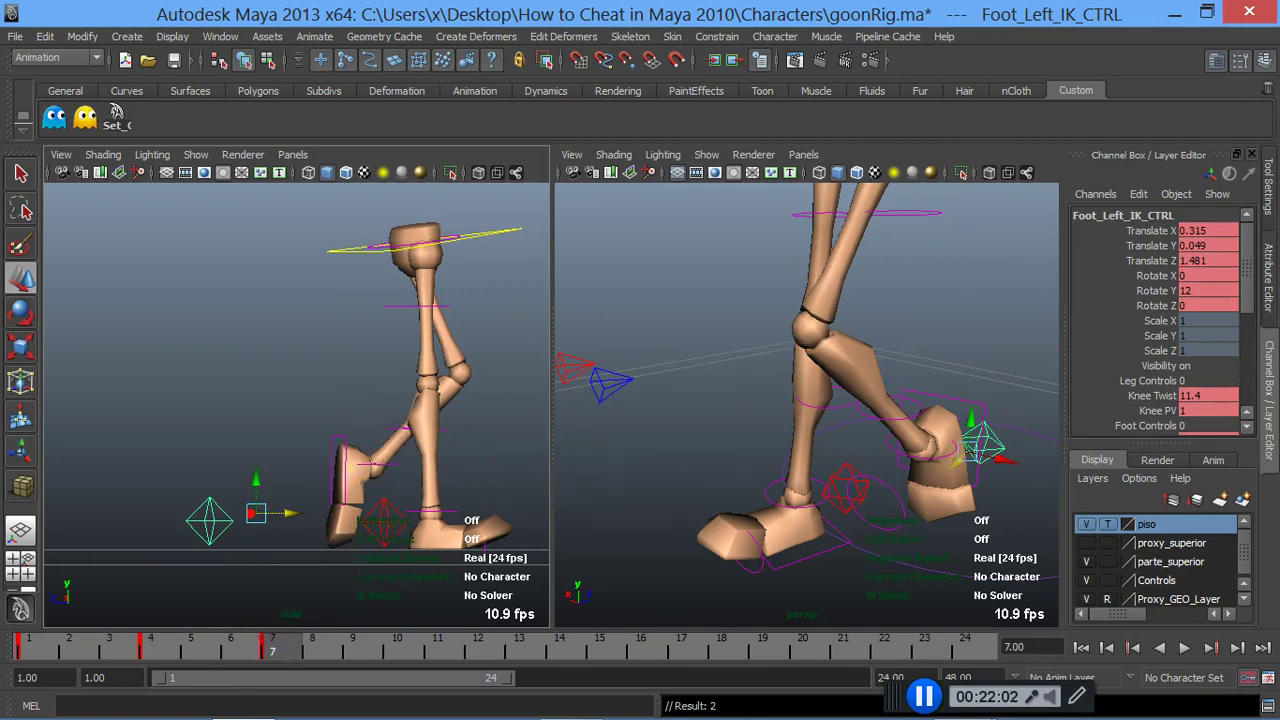
left_click_drag(724, 17, 1052, 48)
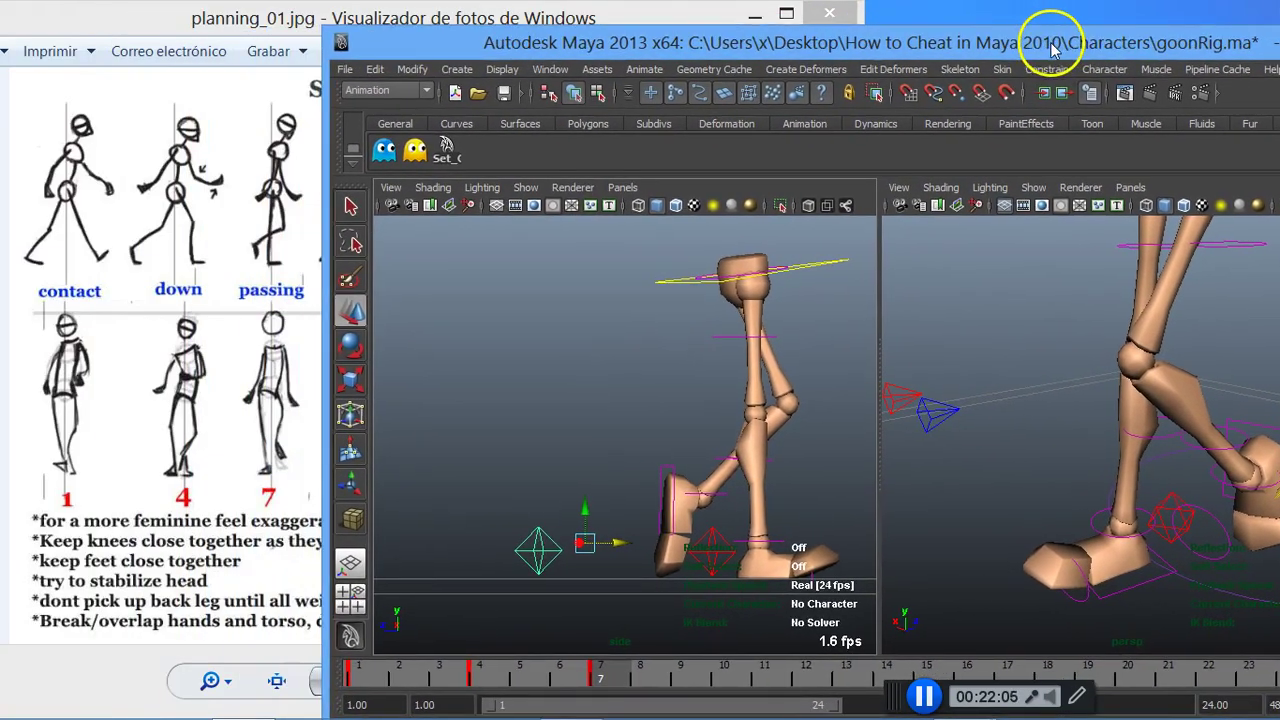
Step: Move the body root control forward to re-pose the legs beside the reference
left_click(818, 267)
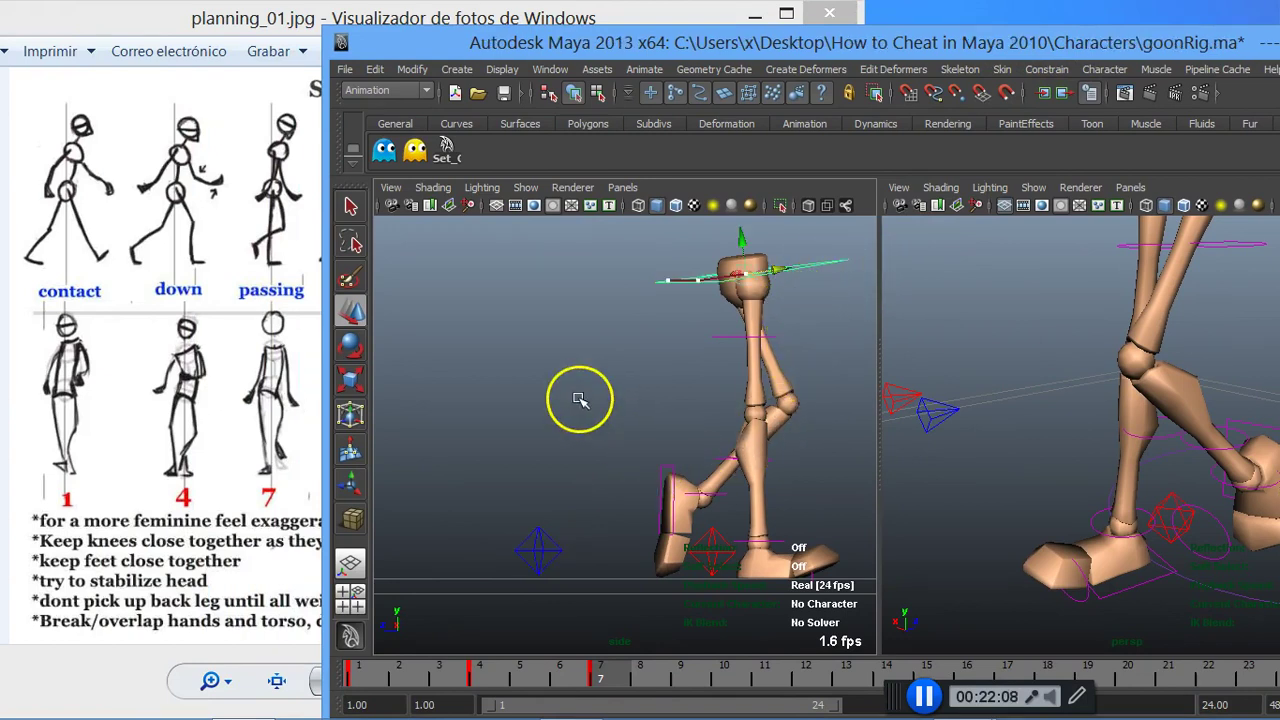
left_click_drag(655, 45, 532, 50)
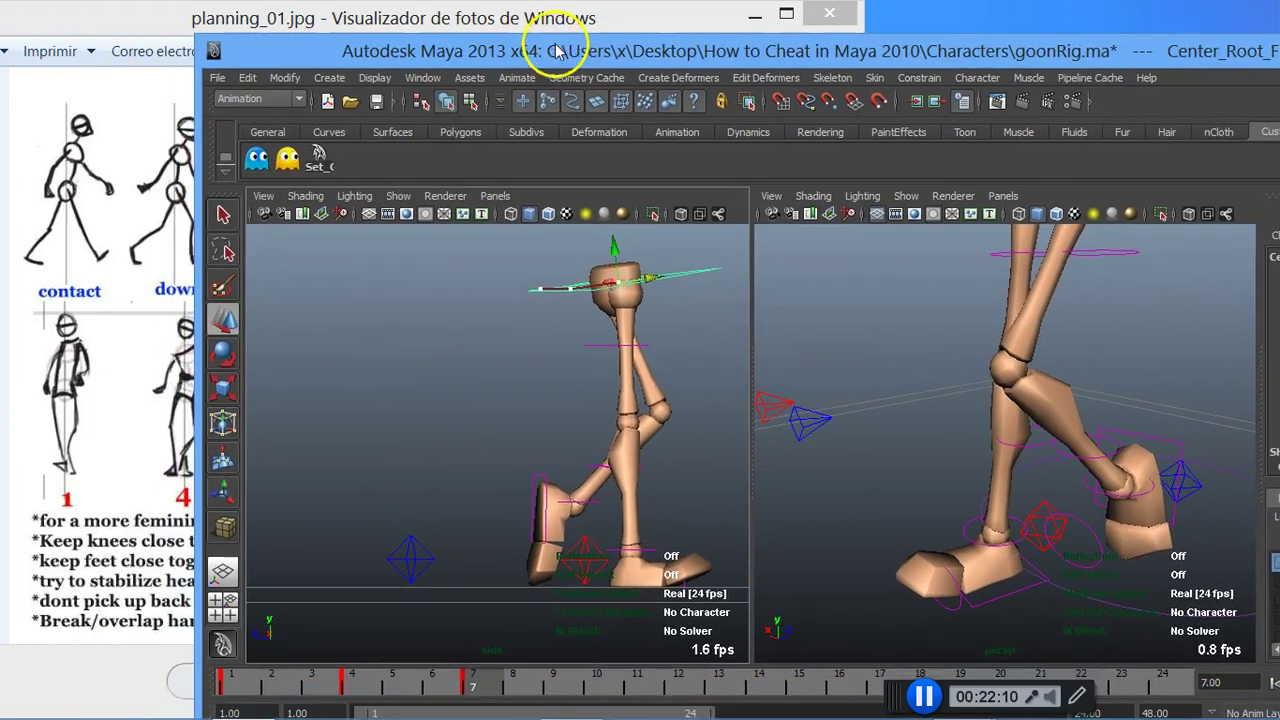
left_click_drag(653, 275, 694, 285)
Step: Set the right foot IK control's Toe to 0 to flatten the toe
left_click(591, 561)
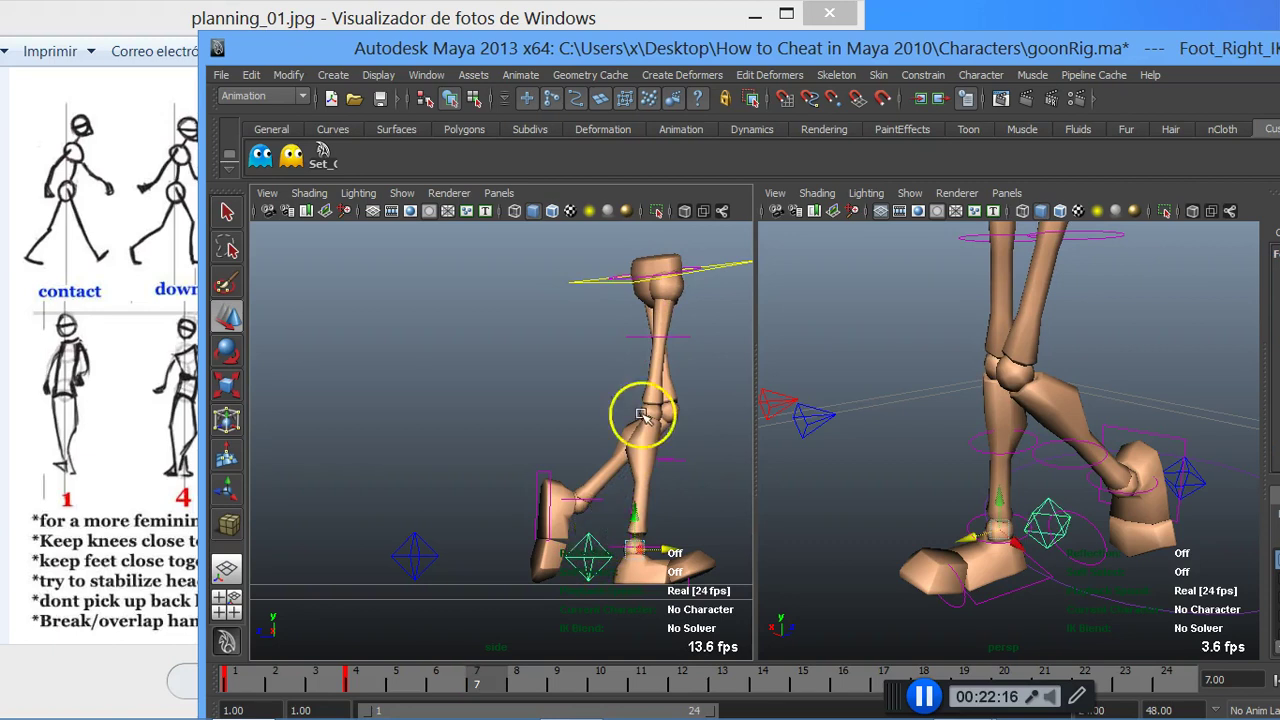
double_click(796, 52)
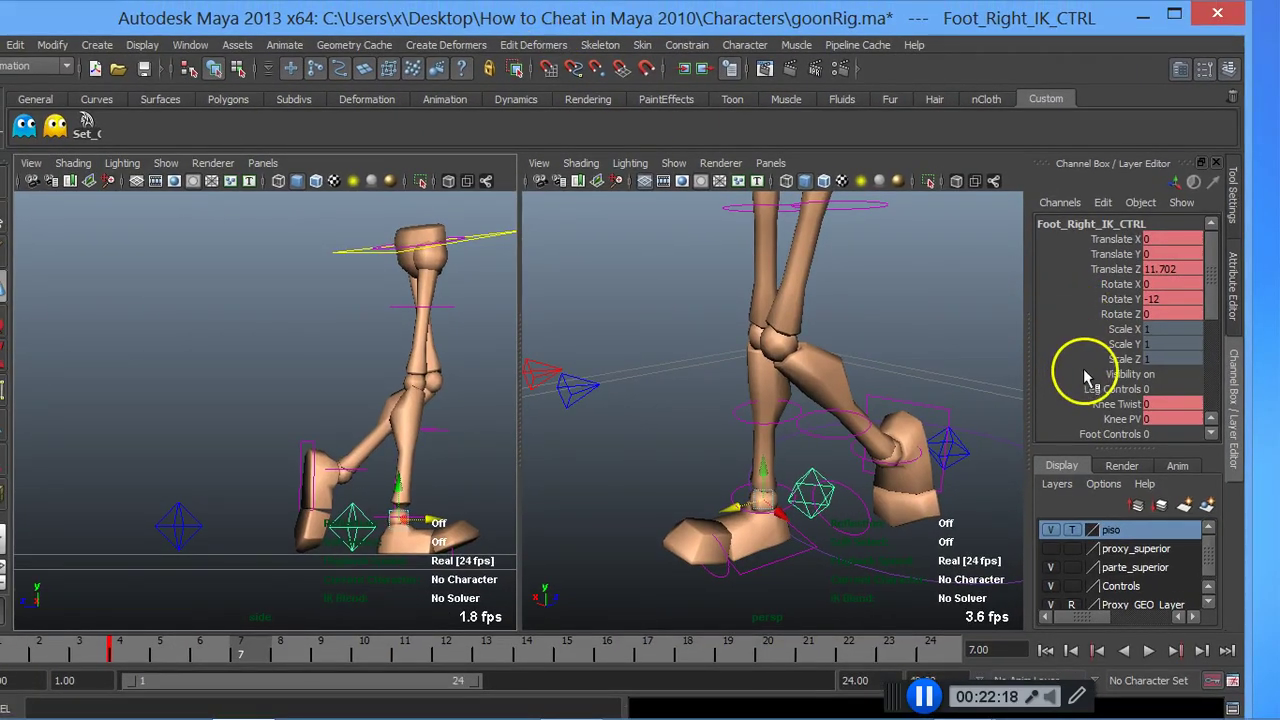
scroll(1215, 315, "down", 4)
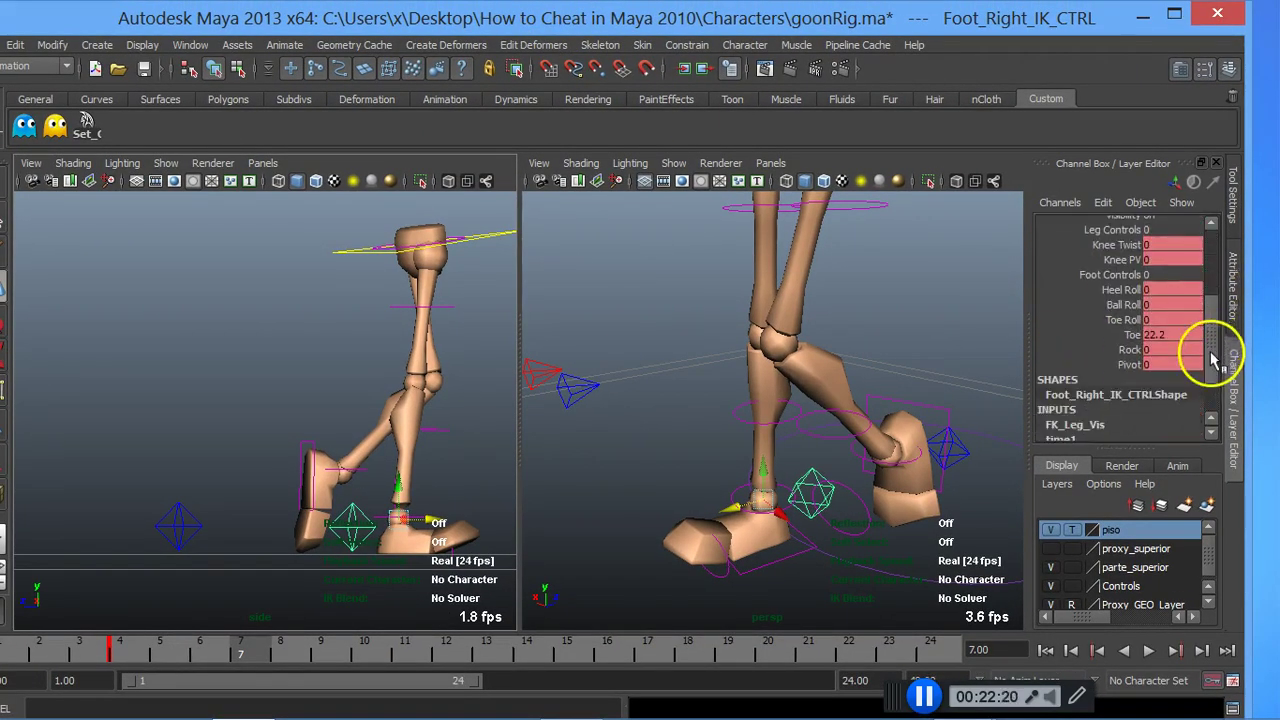
double_click(1152, 334)
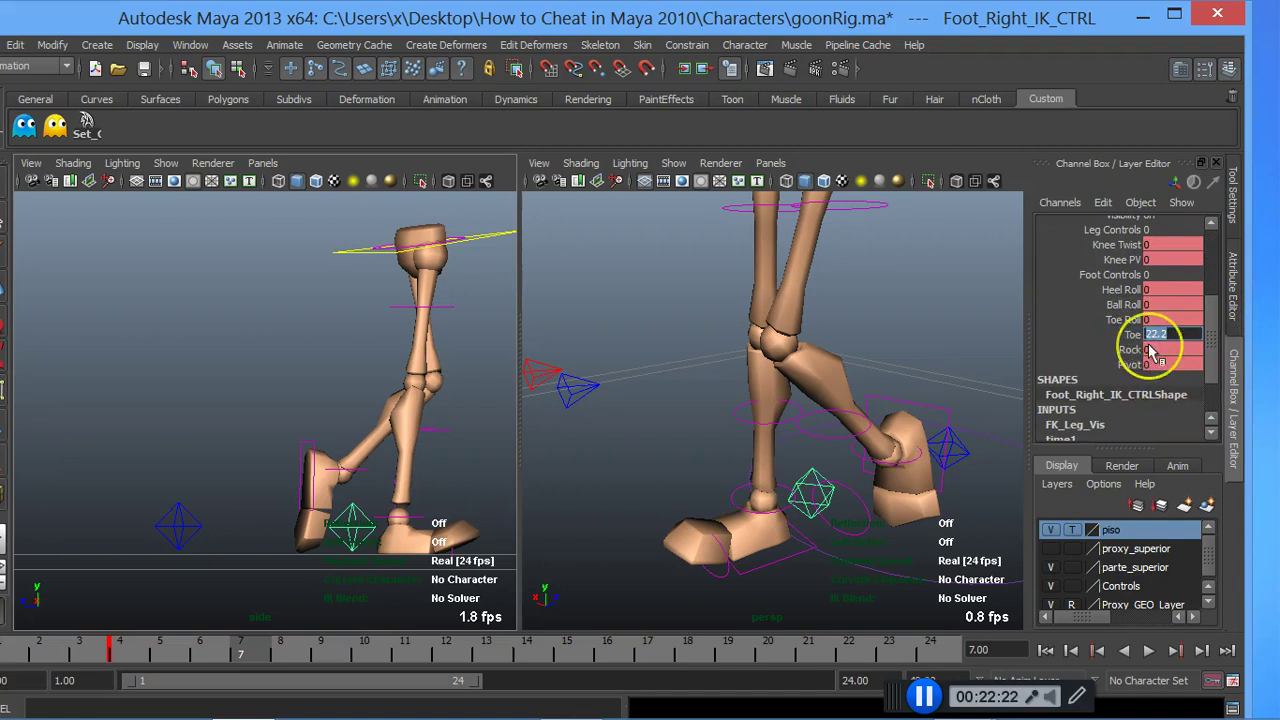
type("0")
key("Return")
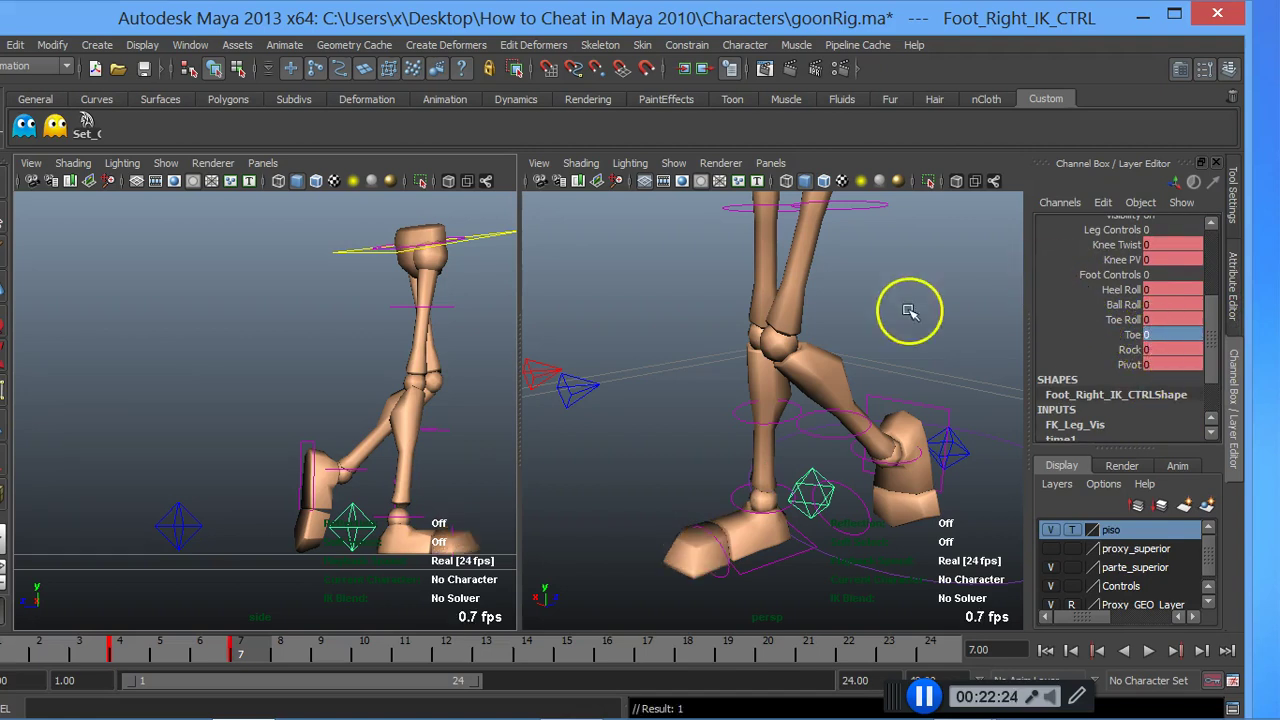
Step: Lower Center_Root_FK_CTRL so the knees bend further, then view the whole rig in perspective
left_click(488, 240)
mouse_move(380, 520)
right_mouse_down("alt")
mouse_move(414, 534)
mouse_move(466, 357)
right_mouse_up("alt")
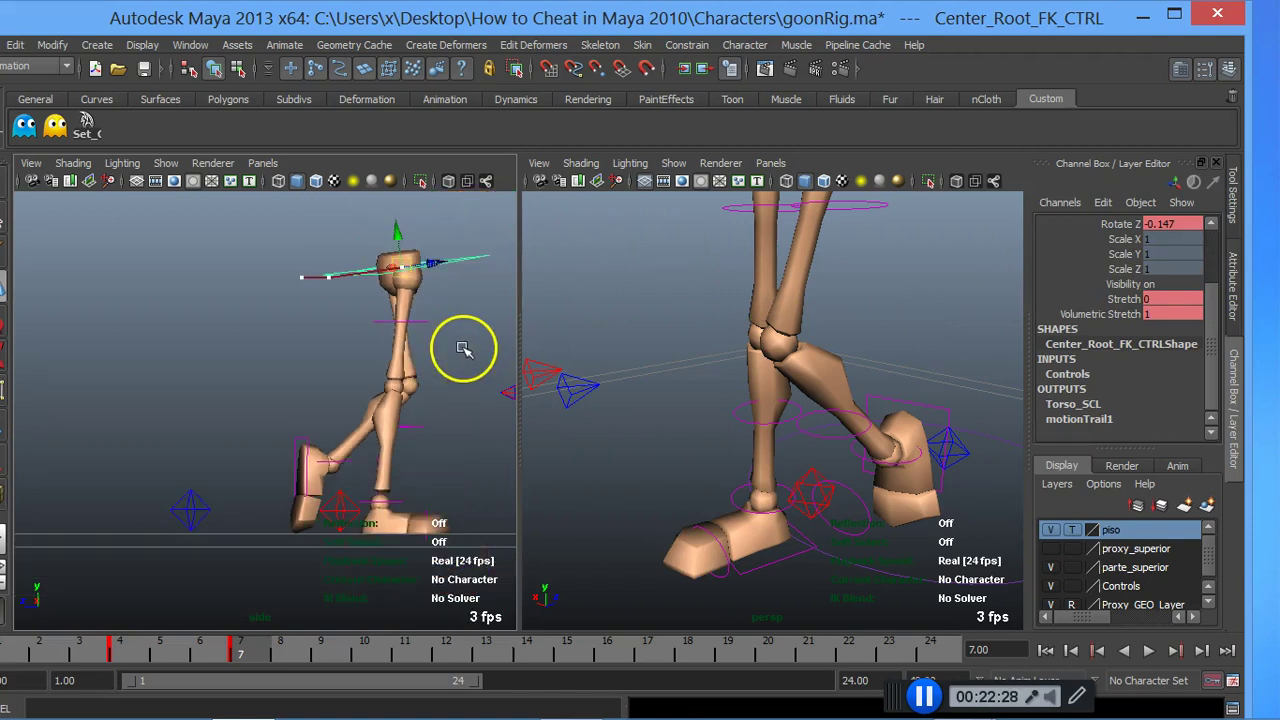
middle_click_drag(455, 343, 436, 365, "alt")
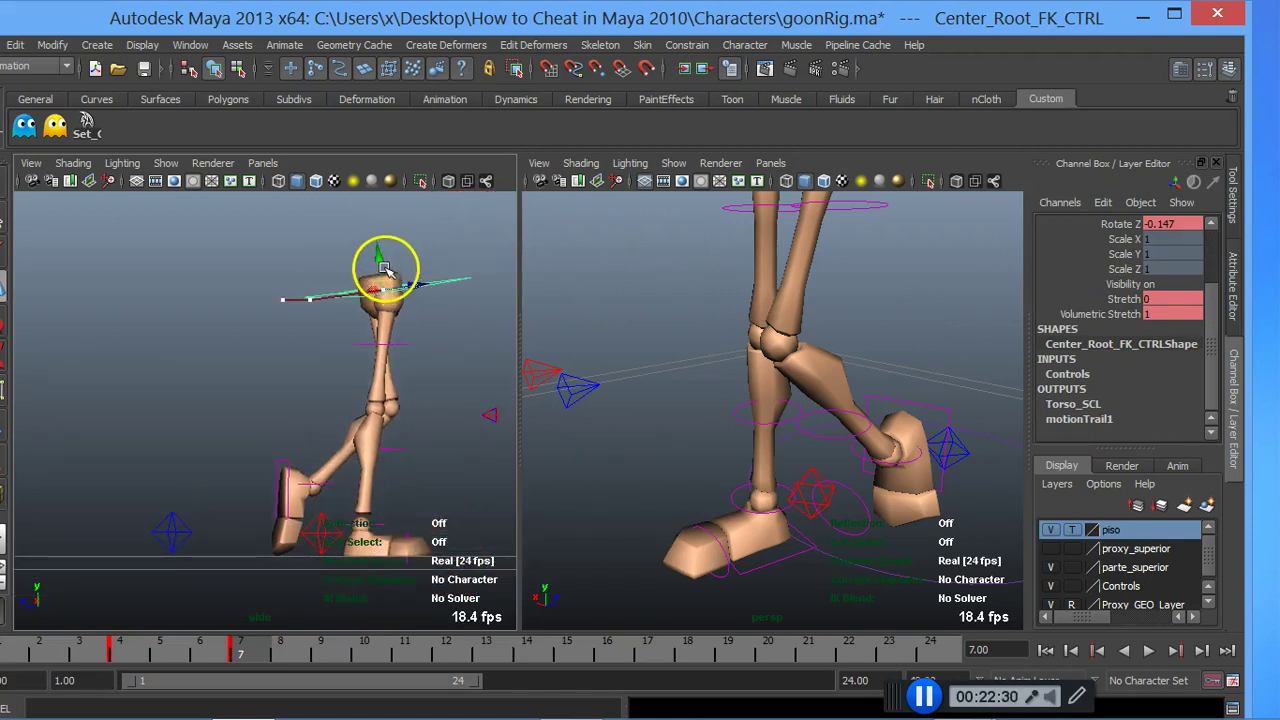
left_click_drag(382, 268, 382, 285)
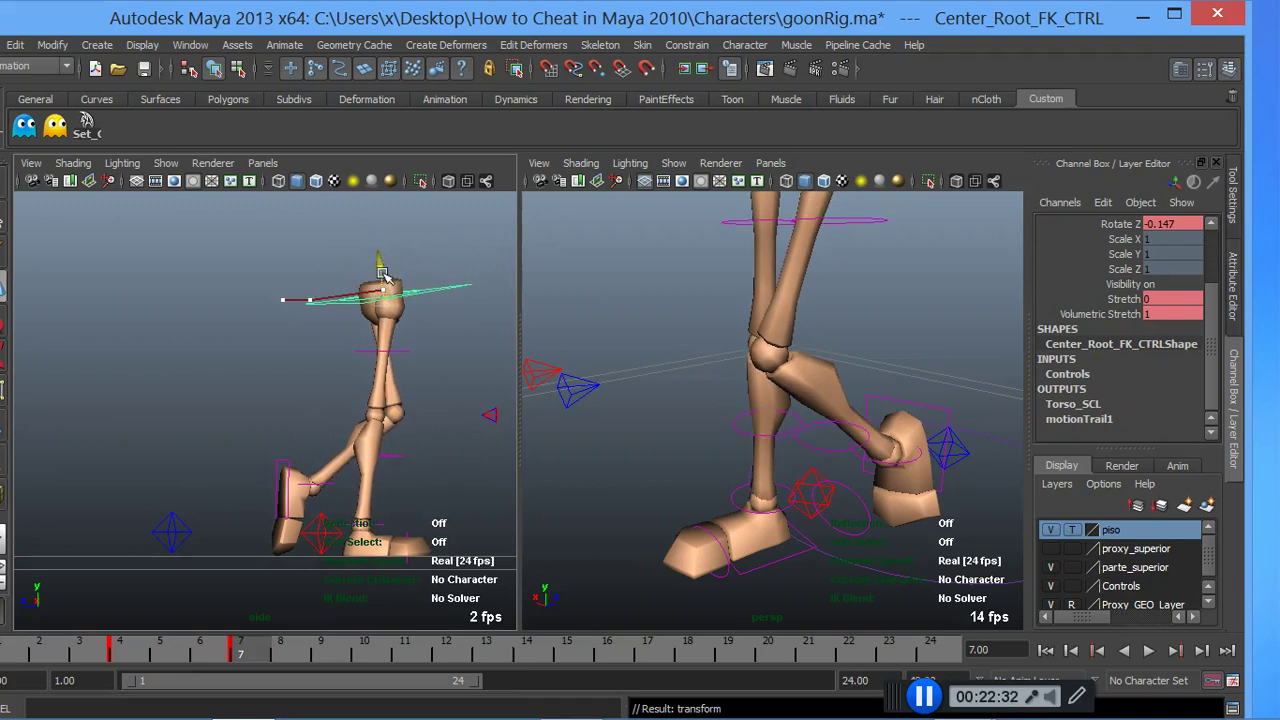
left_click_drag(709, 429, 848, 431, "alt")
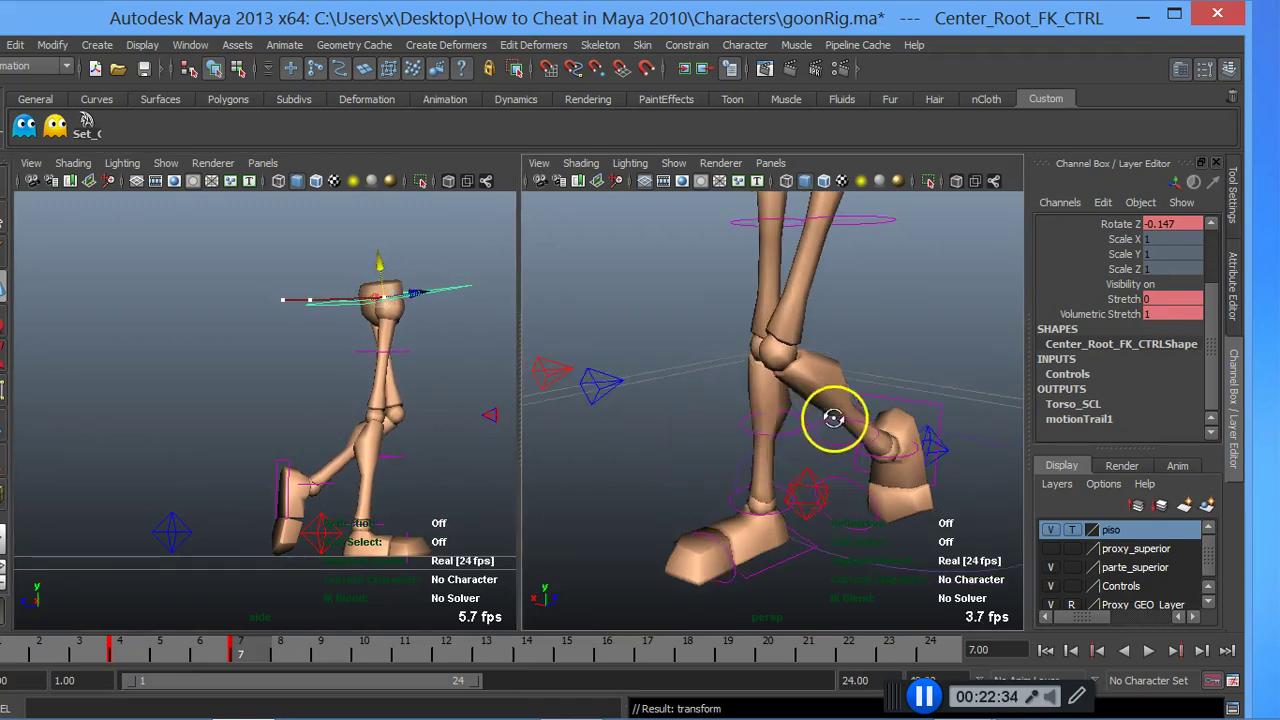
right_click_drag(848, 431, 843, 380, "alt")
left_click_drag(843, 380, 828, 436, "alt")
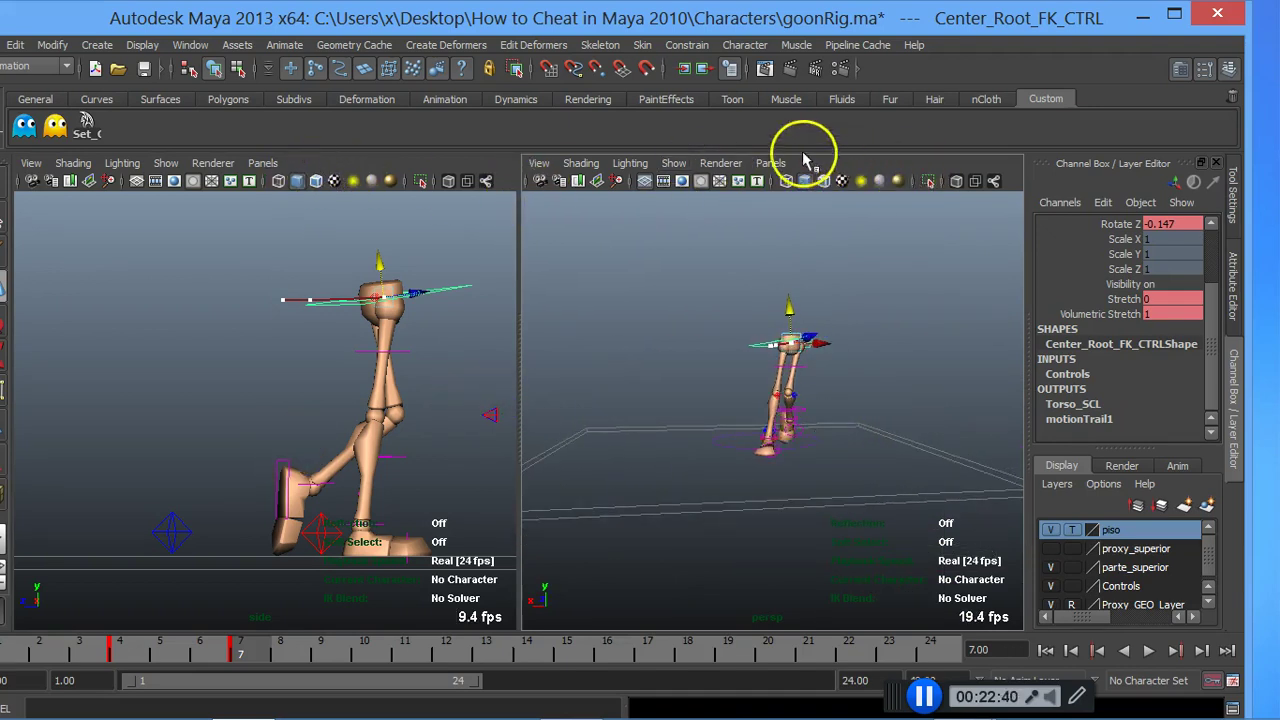
left_click(263, 163)
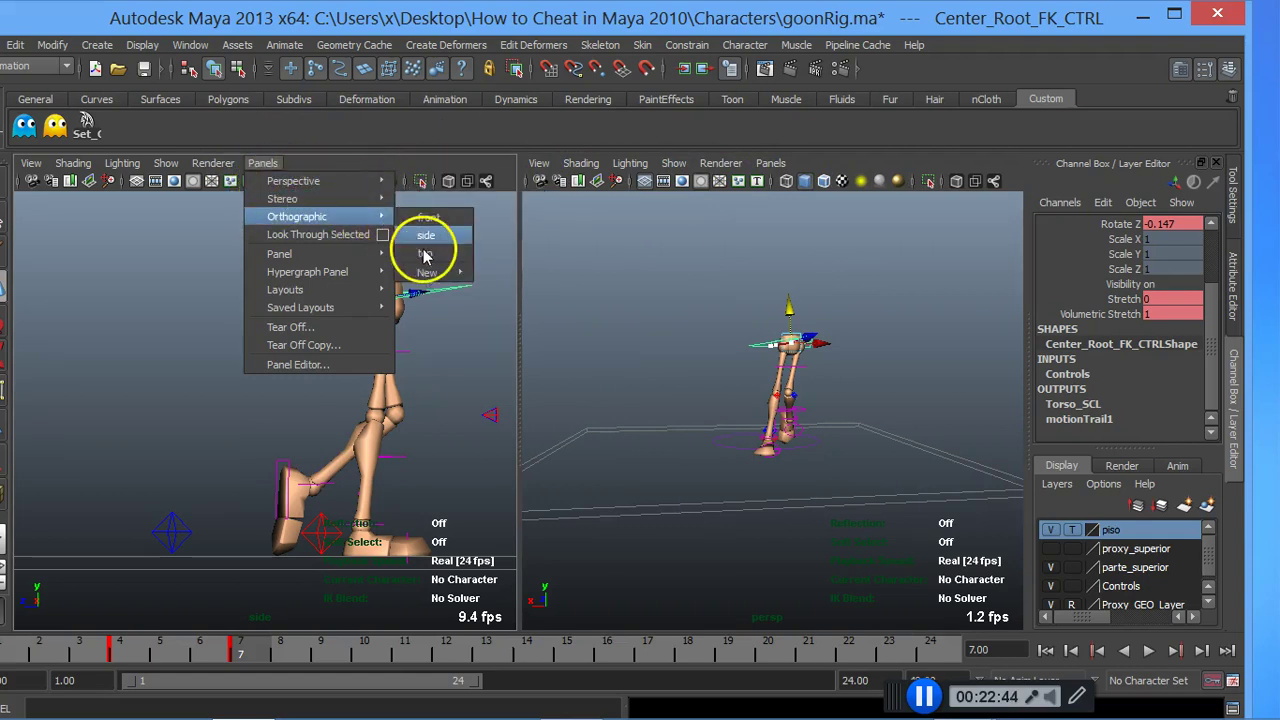
Step: Switch the left panel to the front view, shift the hips sideways, and play back the walk
left_click(425, 214)
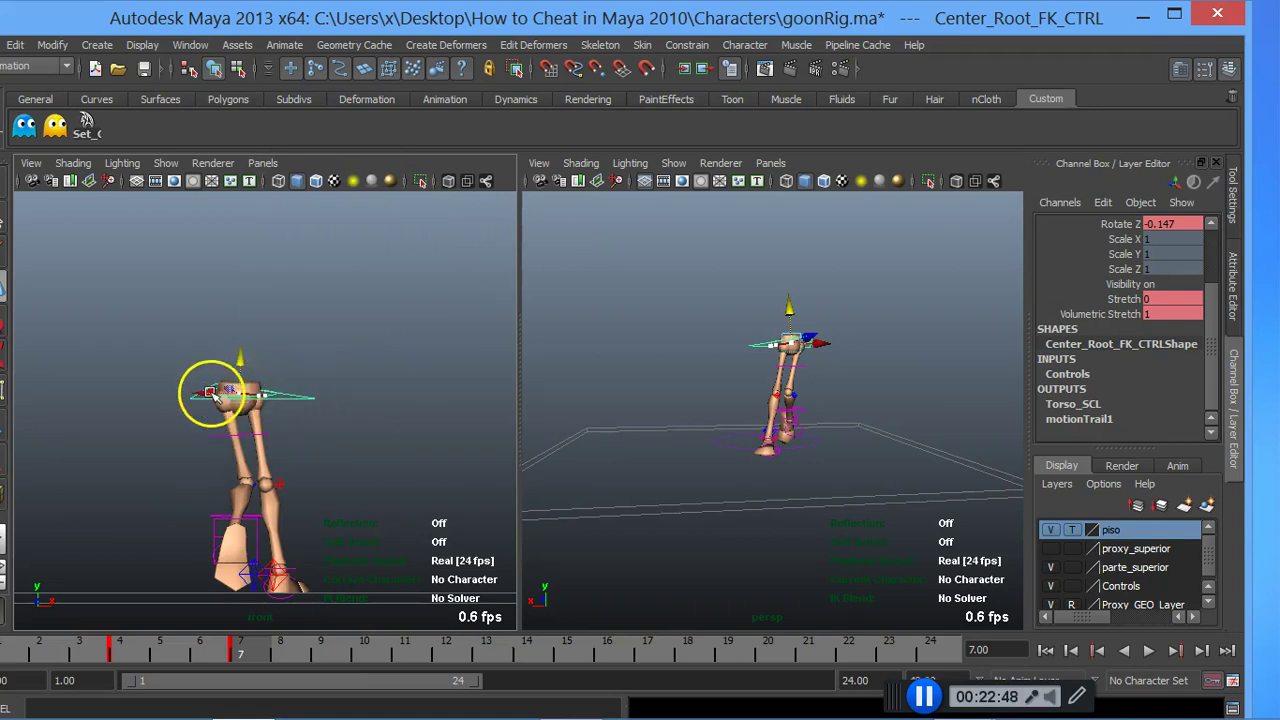
left_click_drag(213, 393, 237, 393)
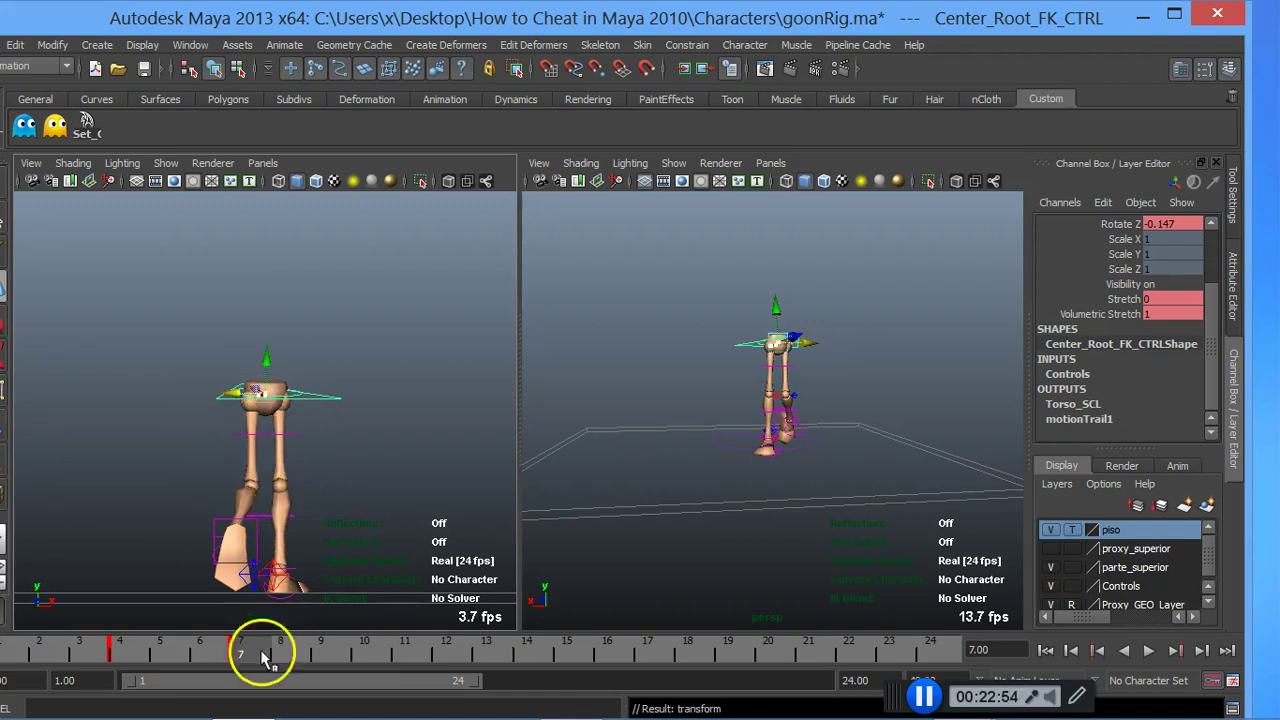
key("alt+v")
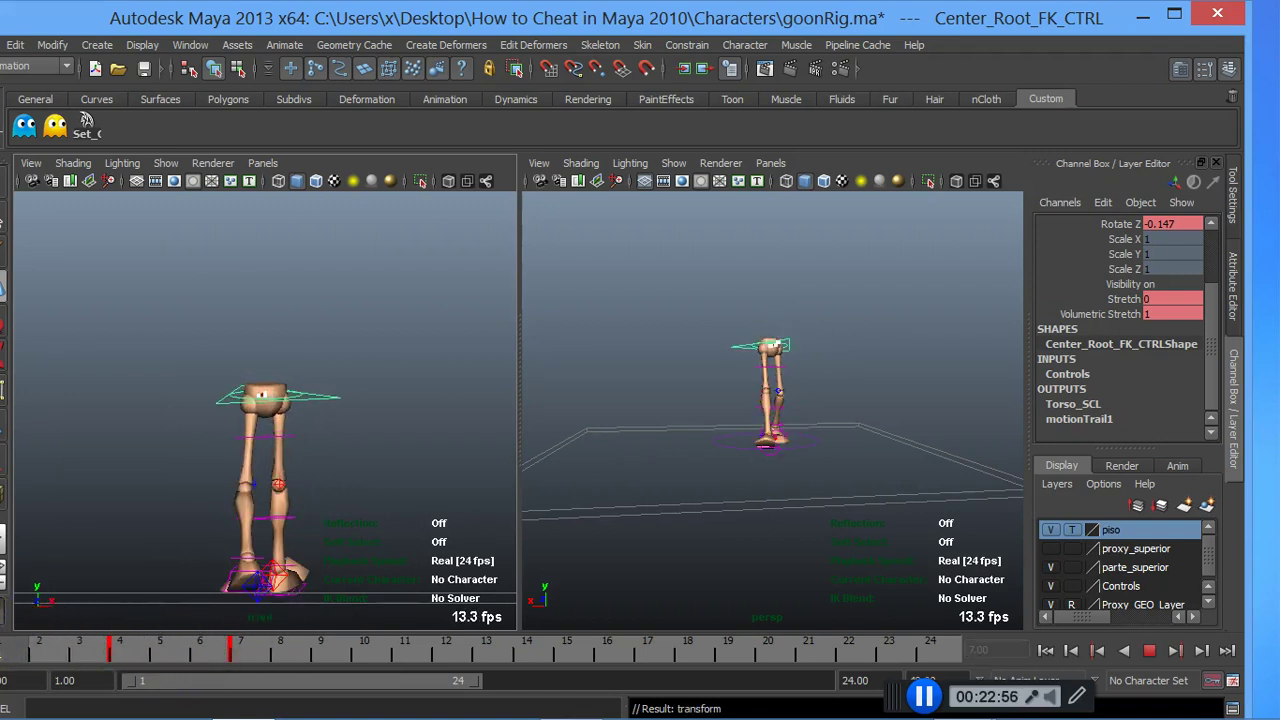
mouse_move(115, 672)
left_mouse_down()
mouse_move(200, 651)
mouse_move(253, 655)
left_mouse_up()
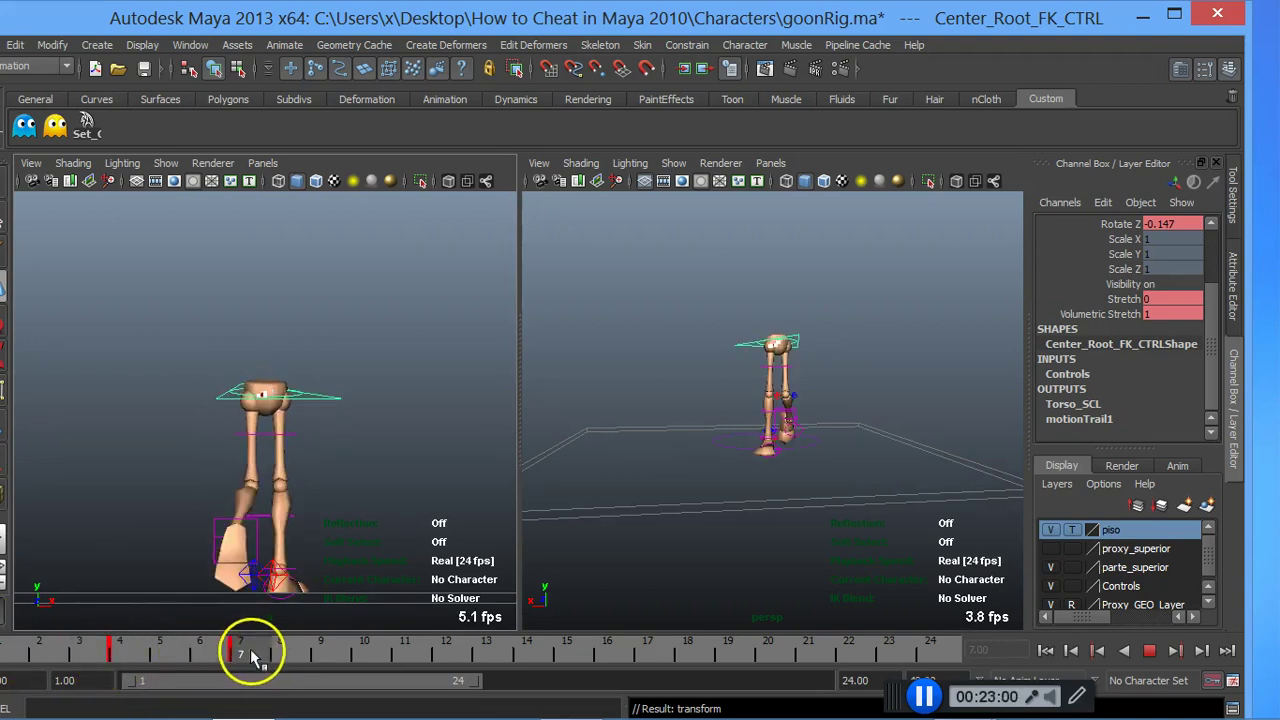
left_click(274, 655)
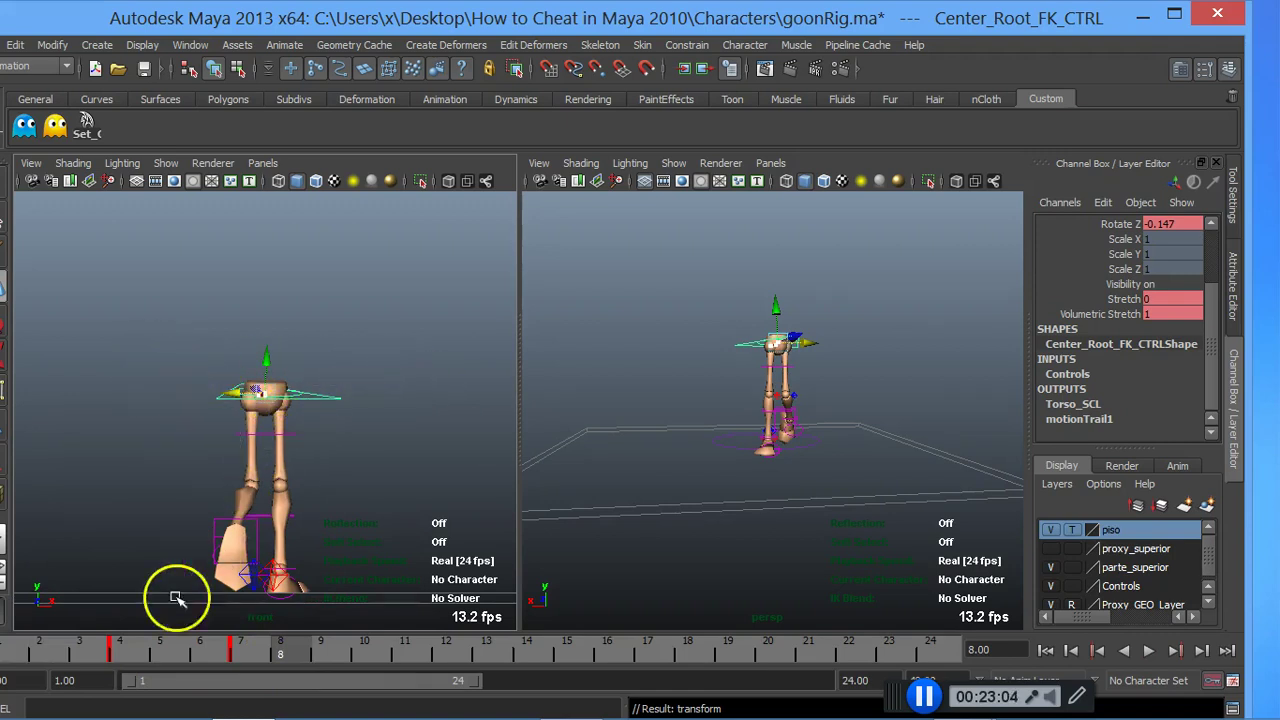
key("alt+v")
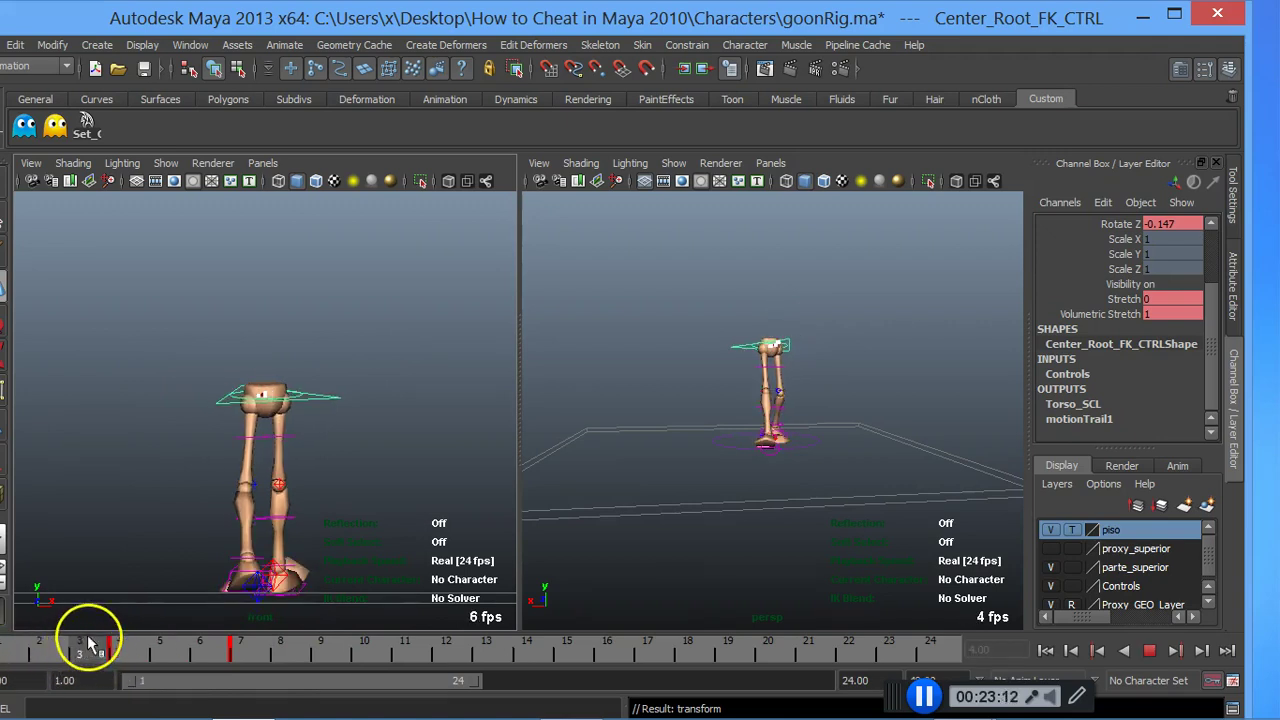
left_click(109, 646)
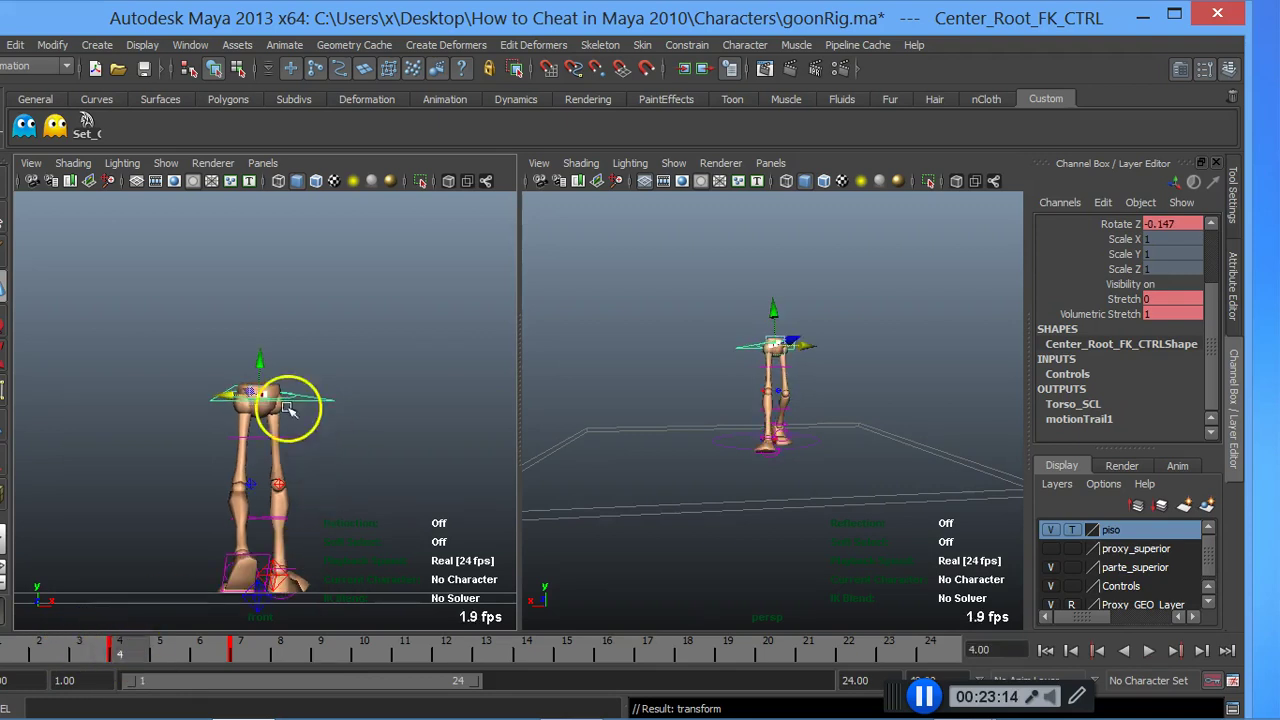
Step: Shift Center_Root_FK_CTRL further sideways at frame 7
left_click(233, 390)
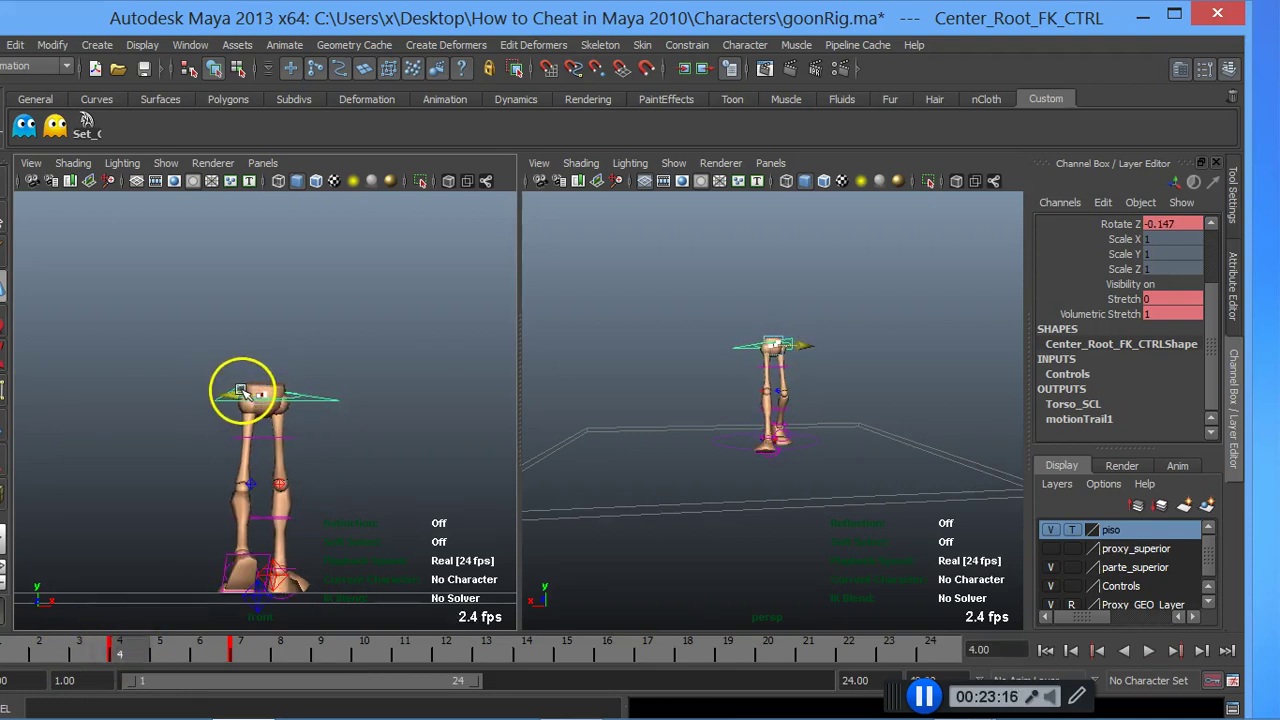
key("alt+v")
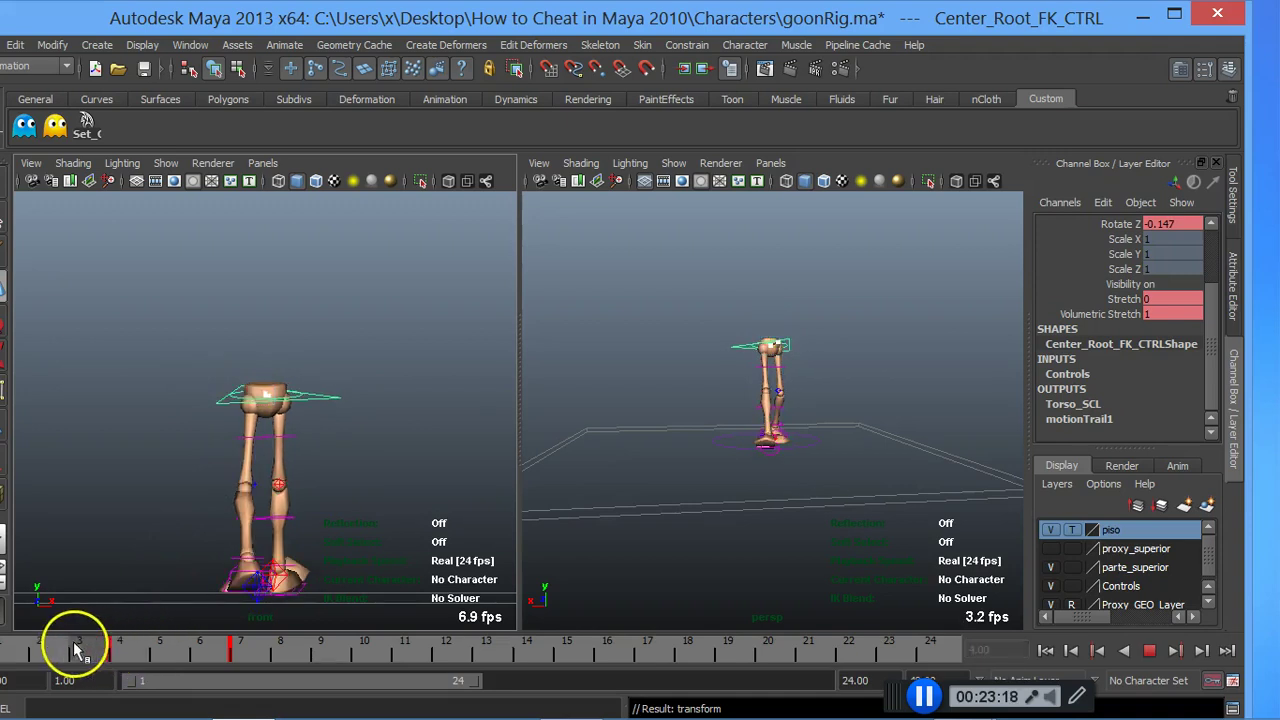
left_click_drag(205, 650, 262, 652)
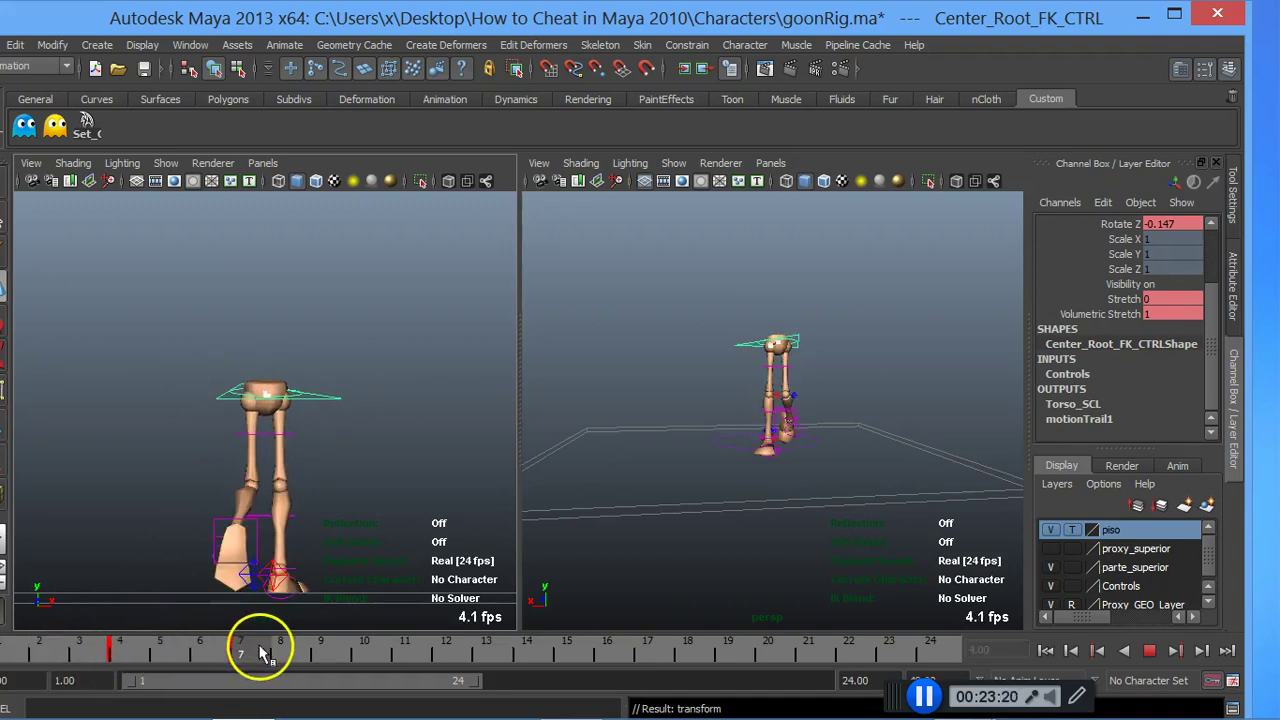
left_click(259, 392)
left_click_drag(241, 392, 259, 394)
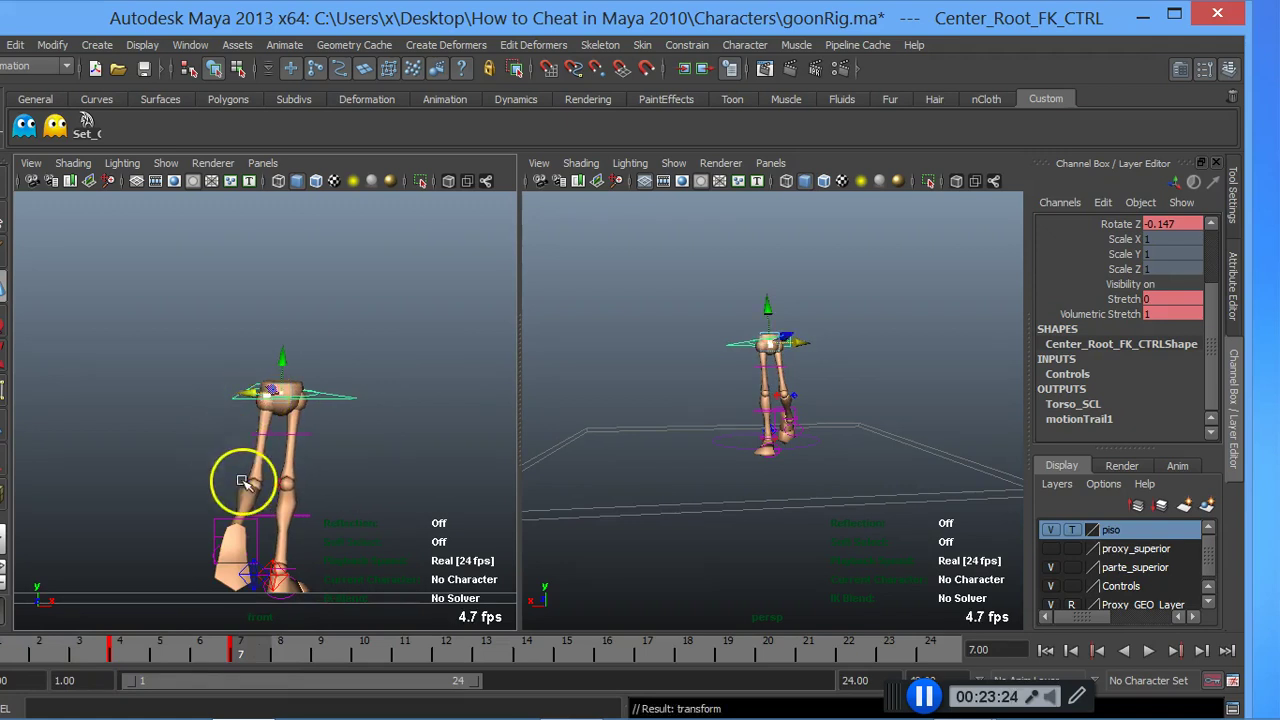
Step: Push the left knee pole vector outward to Translate Z 19.93 and review playback to frame 10
middle_click(797, 397)
left_click(797, 397)
left_click_drag(806, 394, 862, 384)
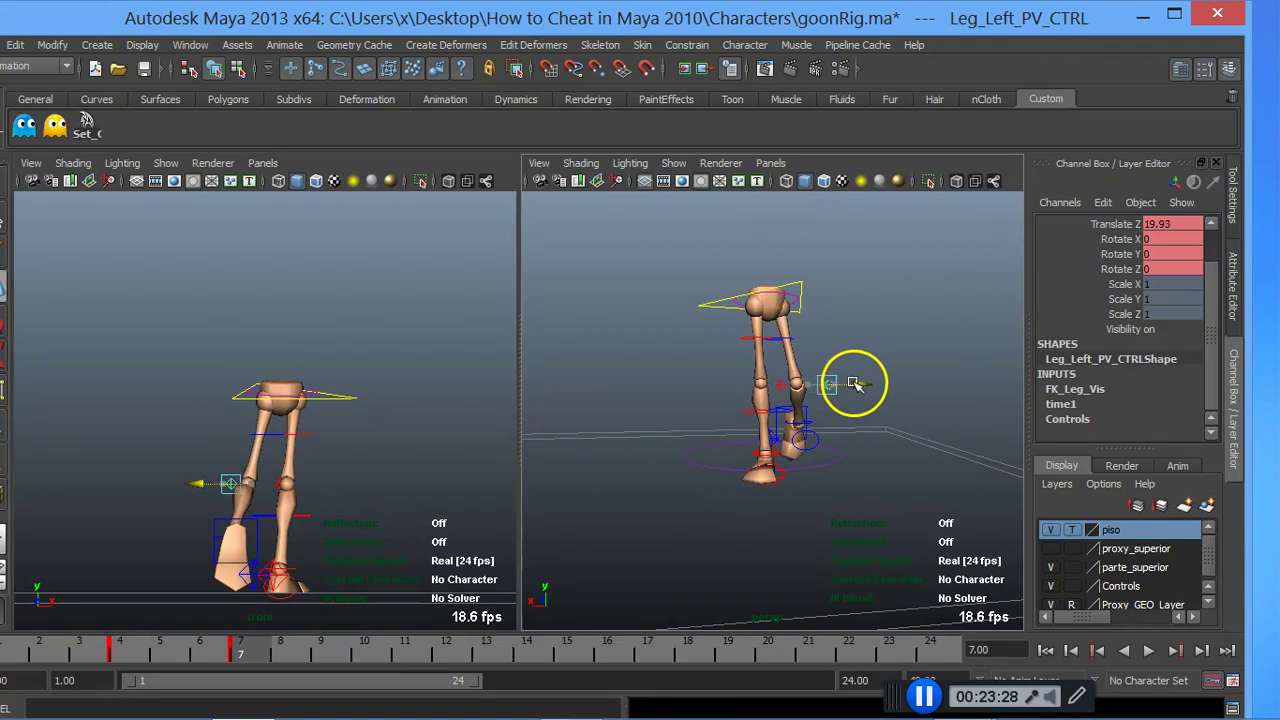
key("alt+v")
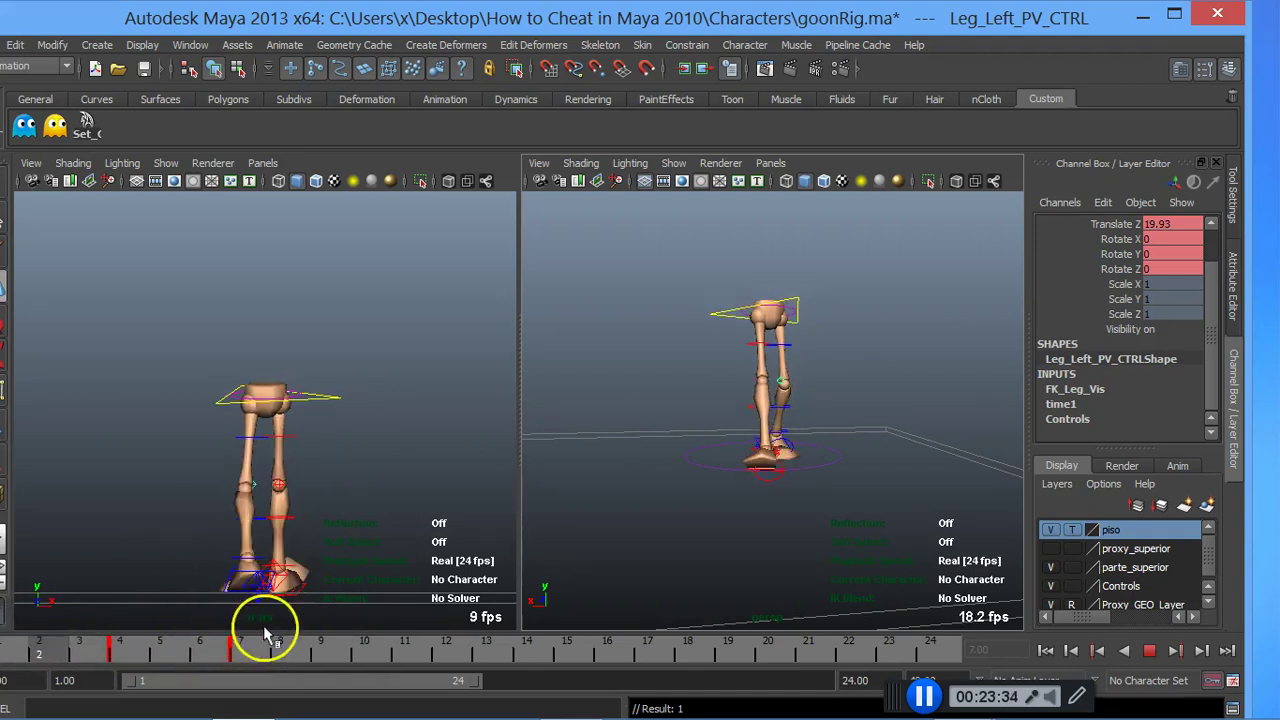
left_click(358, 636)
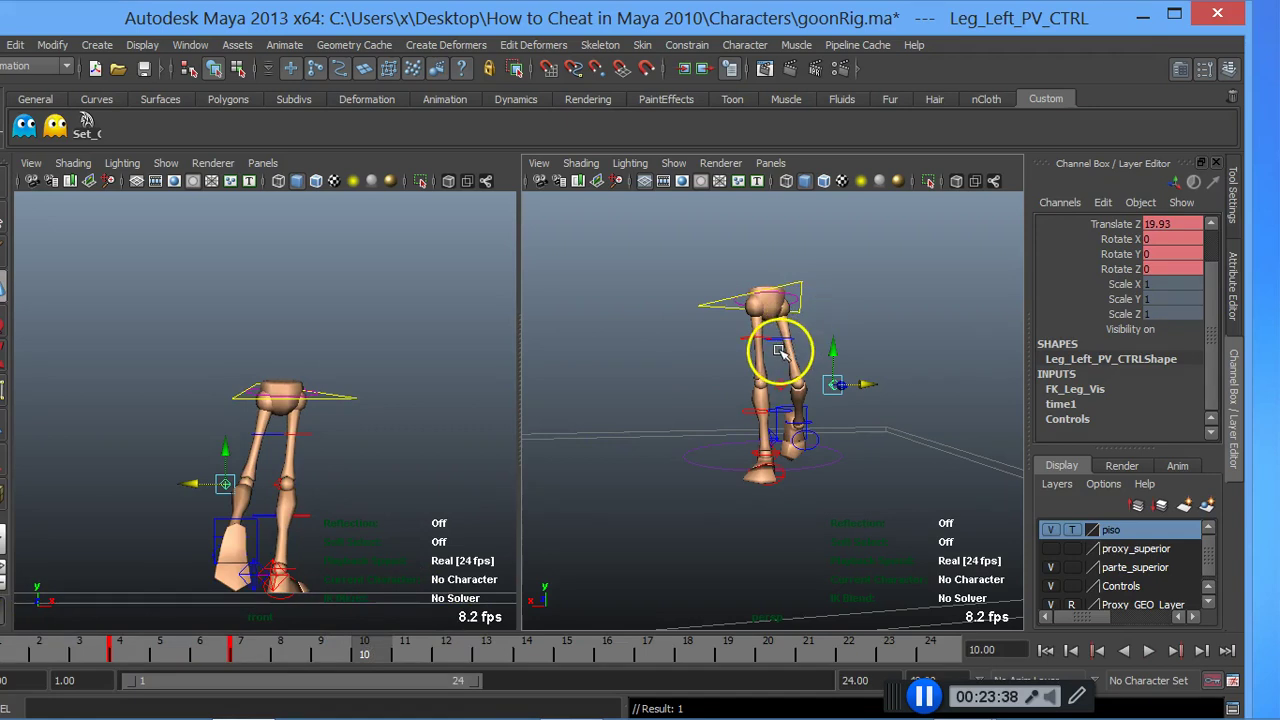
left_click(760, 388)
mouse_move(737, 414)
left_mouse_down("alt")
mouse_move(729, 443)
mouse_move(818, 328)
left_mouse_up("alt")
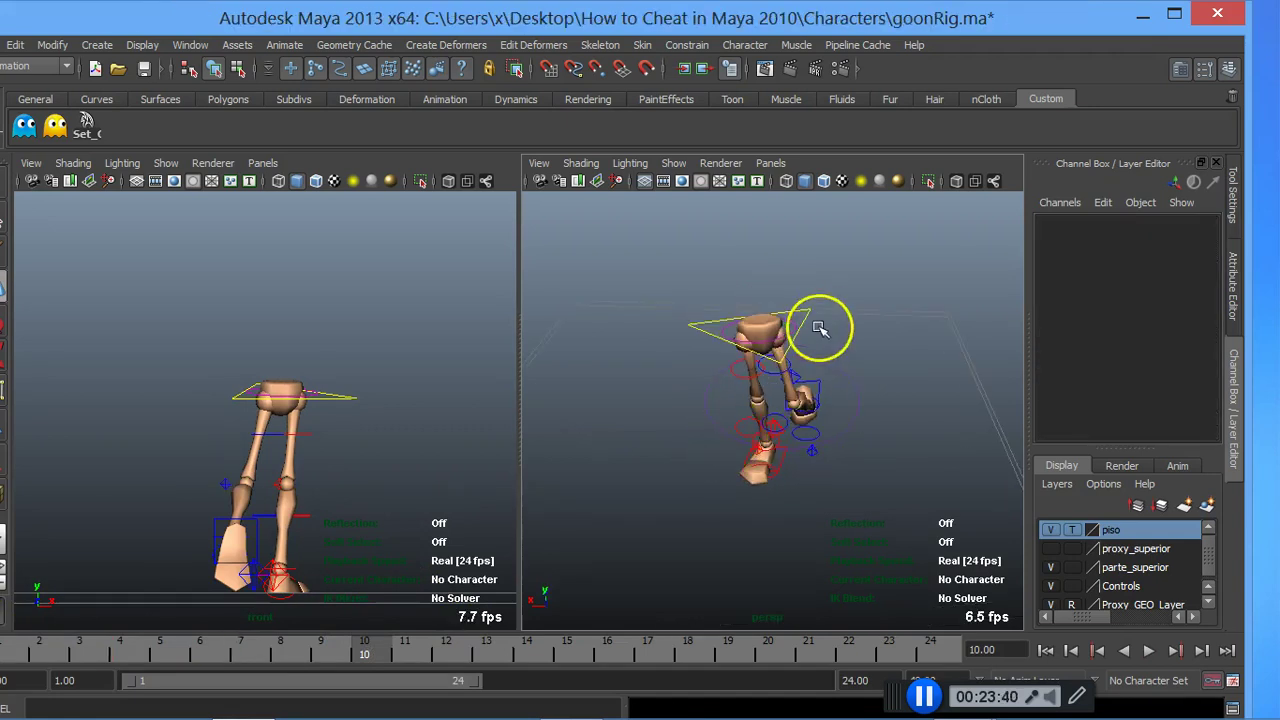
Step: Rotate Center_Root_FK_CTRL to twist the hips around the vertical axis at frame 10
left_click(811, 310)
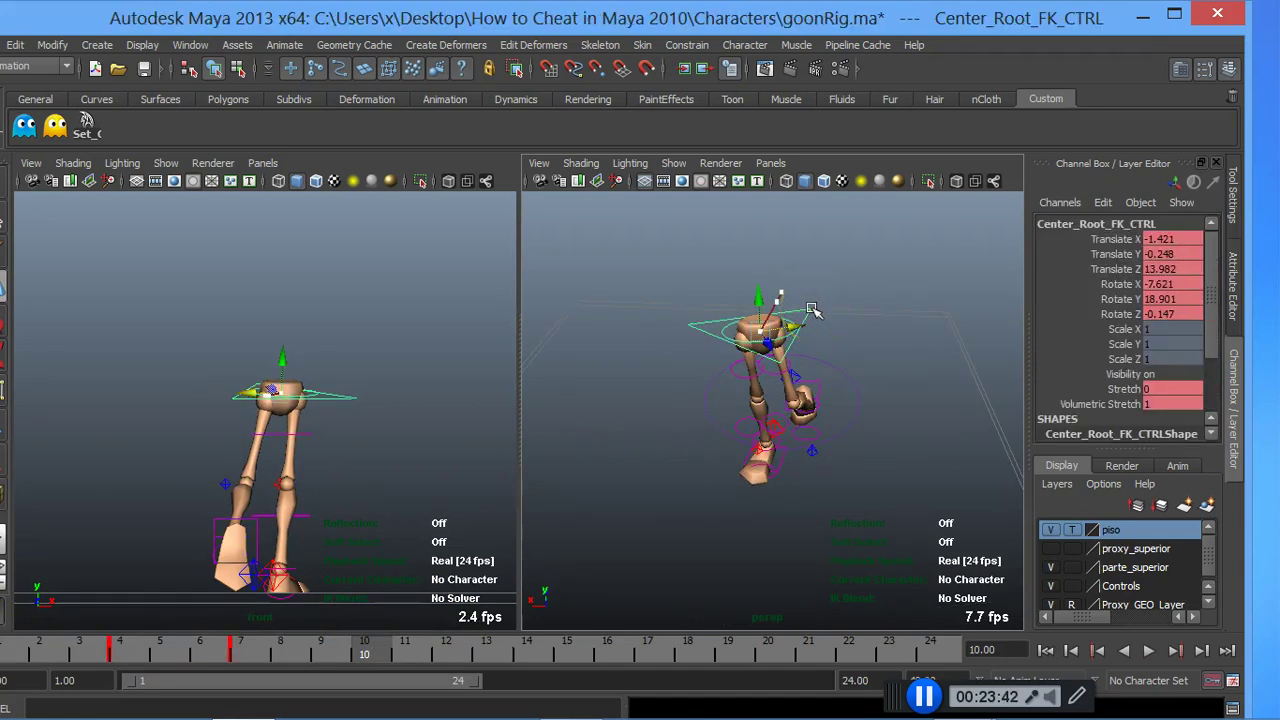
key("e")
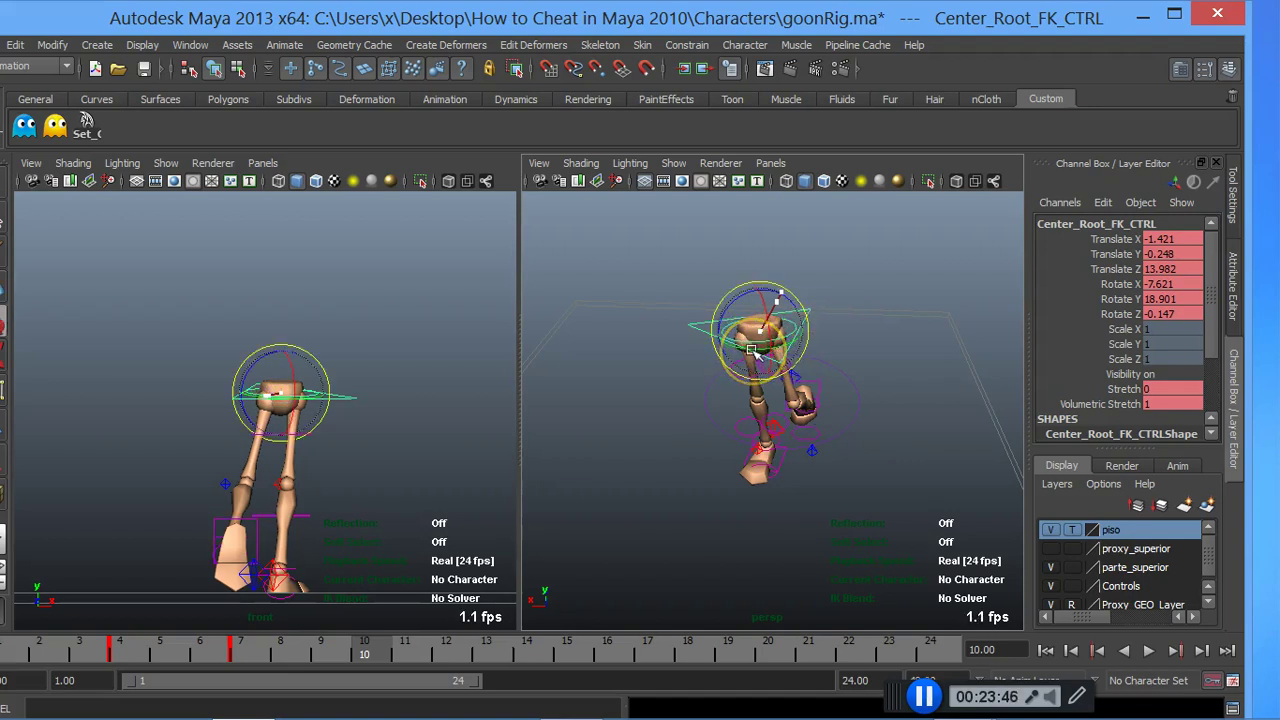
left_click_drag(749, 351, 737, 352)
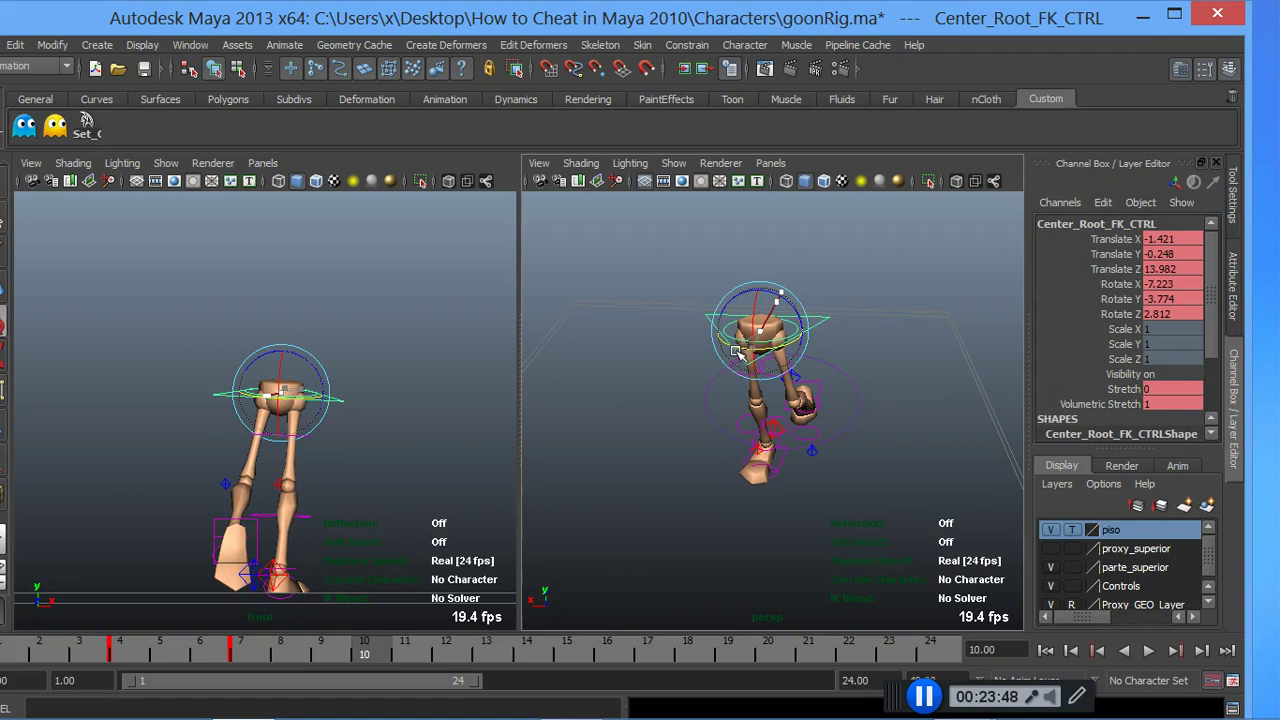
mouse_move(814, 334)
left_mouse_down()
mouse_move(851, 297)
mouse_move(852, 390)
left_mouse_up()
scroll(845, 300, "up", 5)
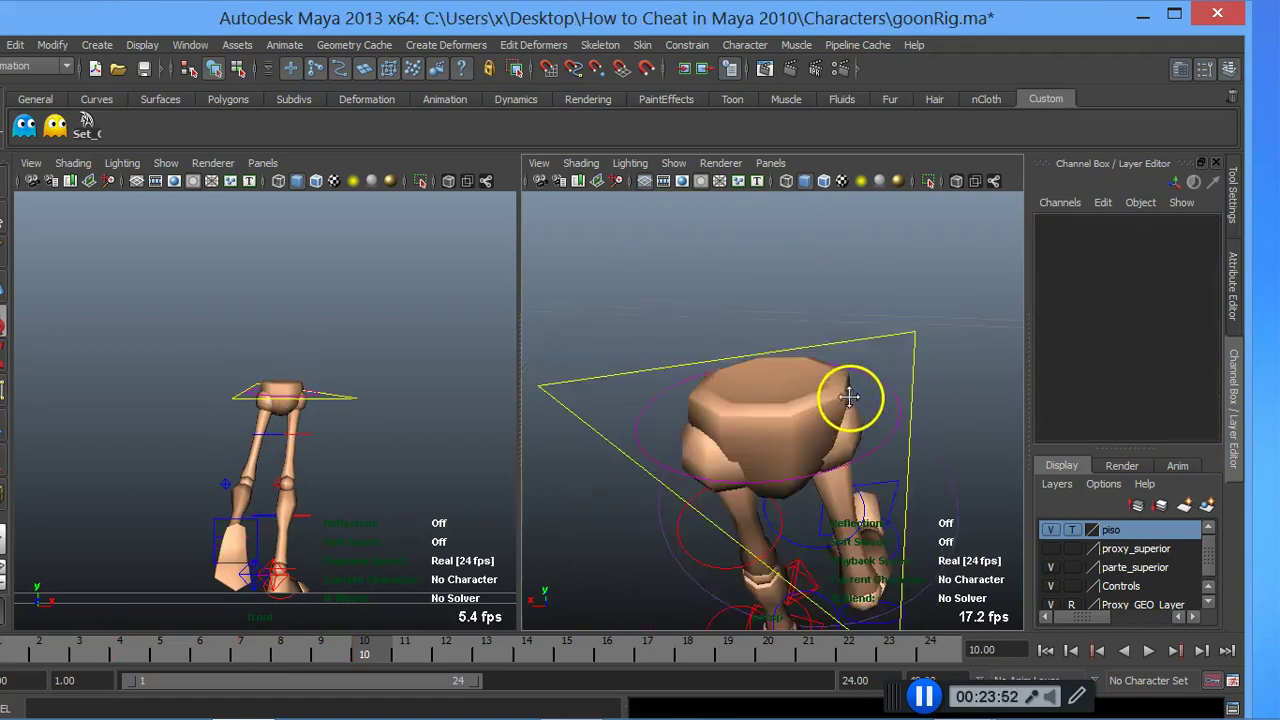
left_click(877, 360)
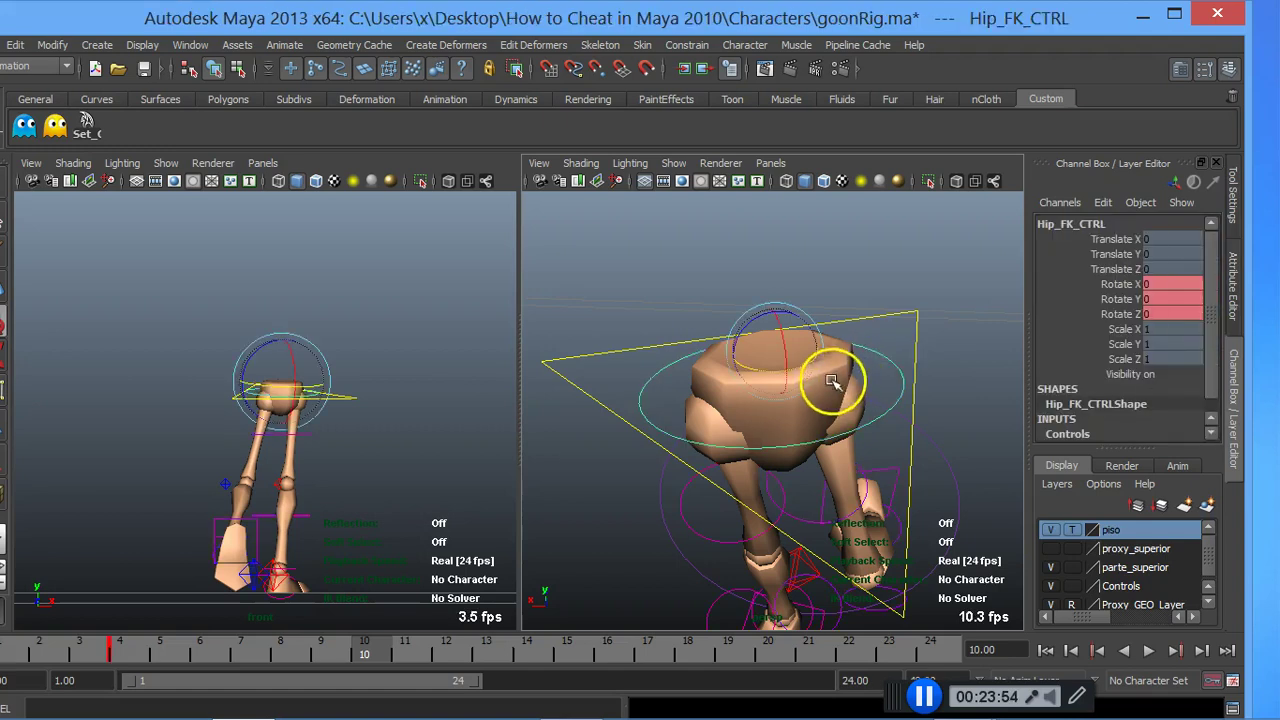
left_click(884, 308)
left_click(886, 320)
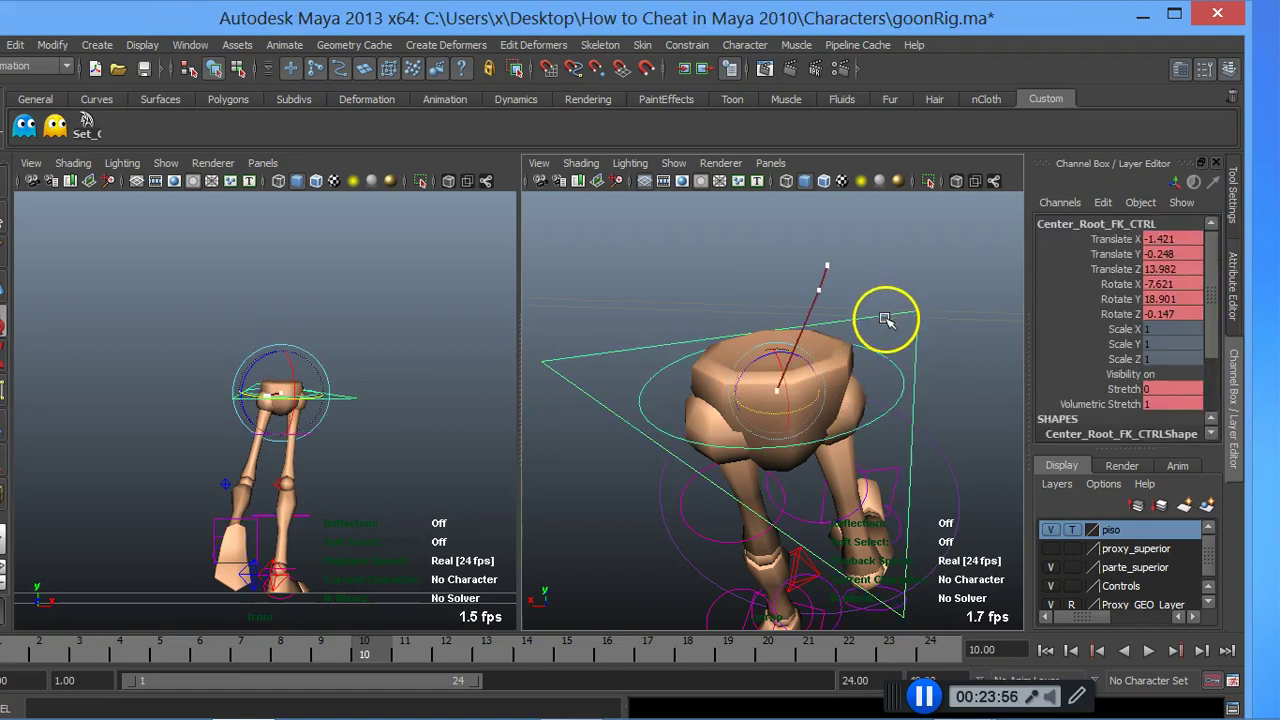
Step: Select Hip_FK_CTRL, return to frame 4, and clear the selection
scroll(874, 340, "down", 3)
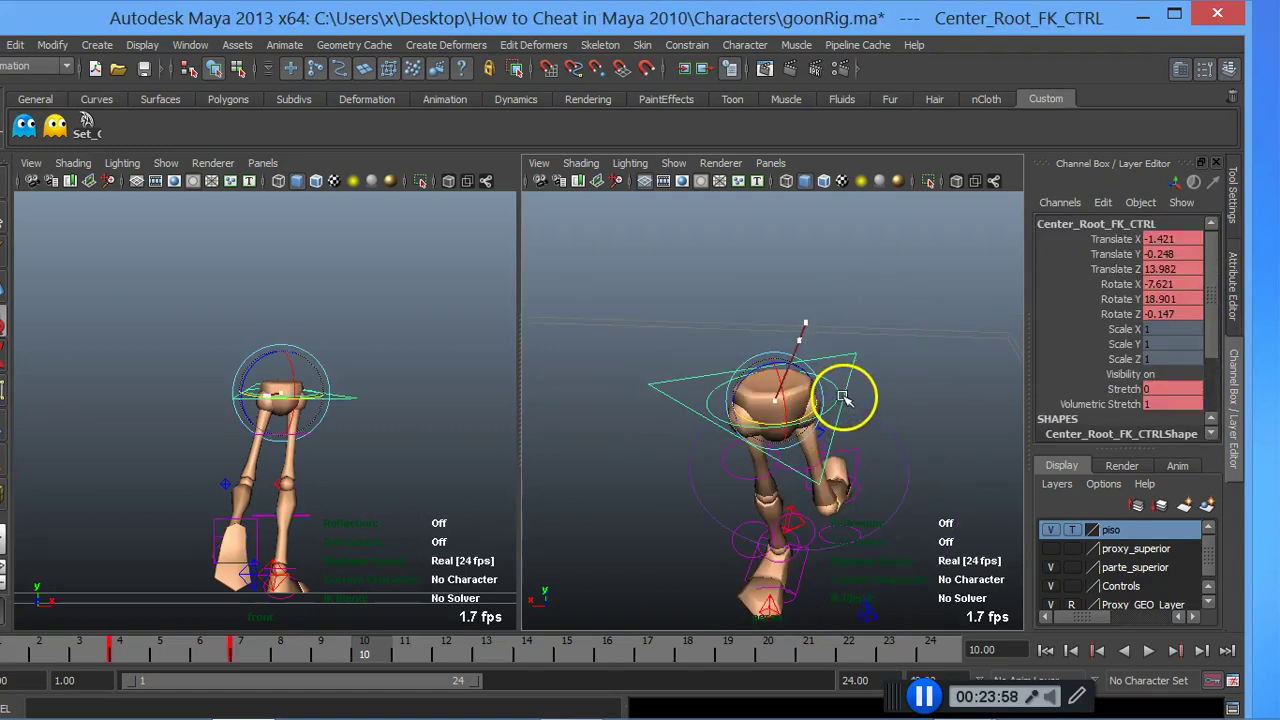
scroll(812, 413, "up", 3)
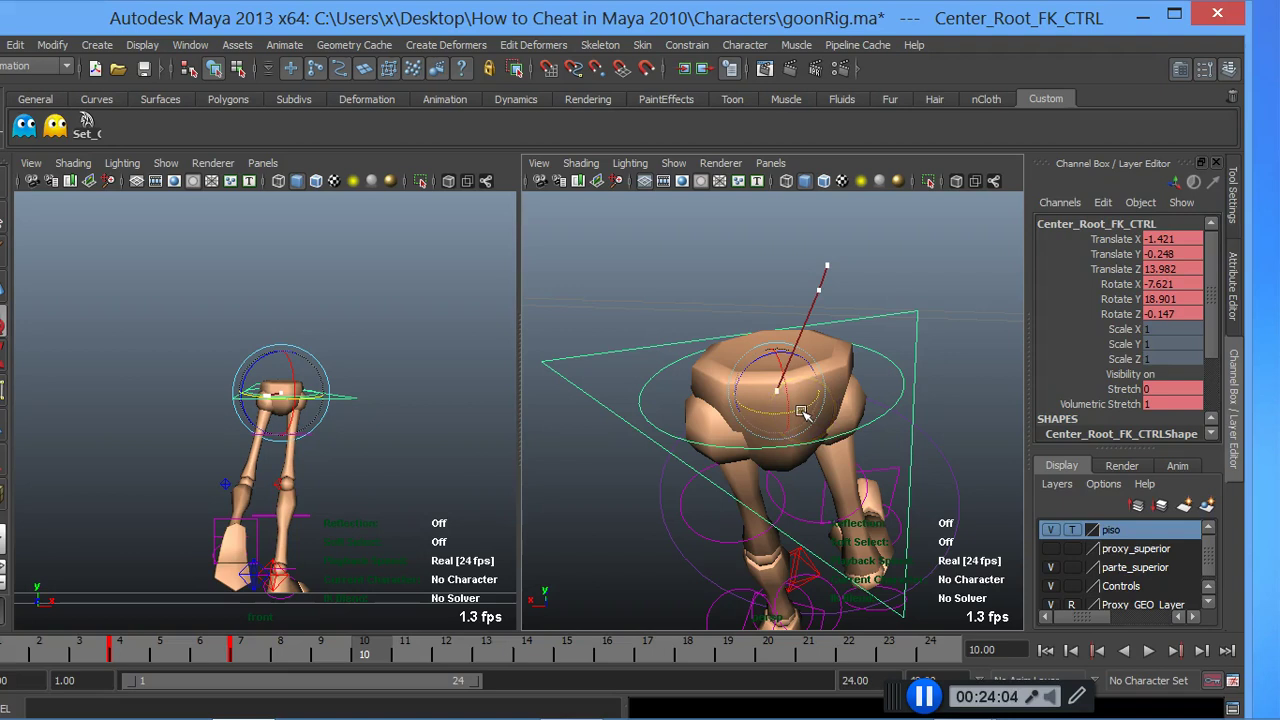
scroll(791, 409, "down", 2)
scroll(786, 403, "down", 2)
mouse_move(786, 403)
left_mouse_down("alt")
mouse_move(923, 386)
mouse_move(837, 371)
mouse_move(666, 400)
mouse_move(663, 414)
mouse_move(747, 398)
mouse_move(940, 400)
mouse_move(727, 384)
left_mouse_up("alt")
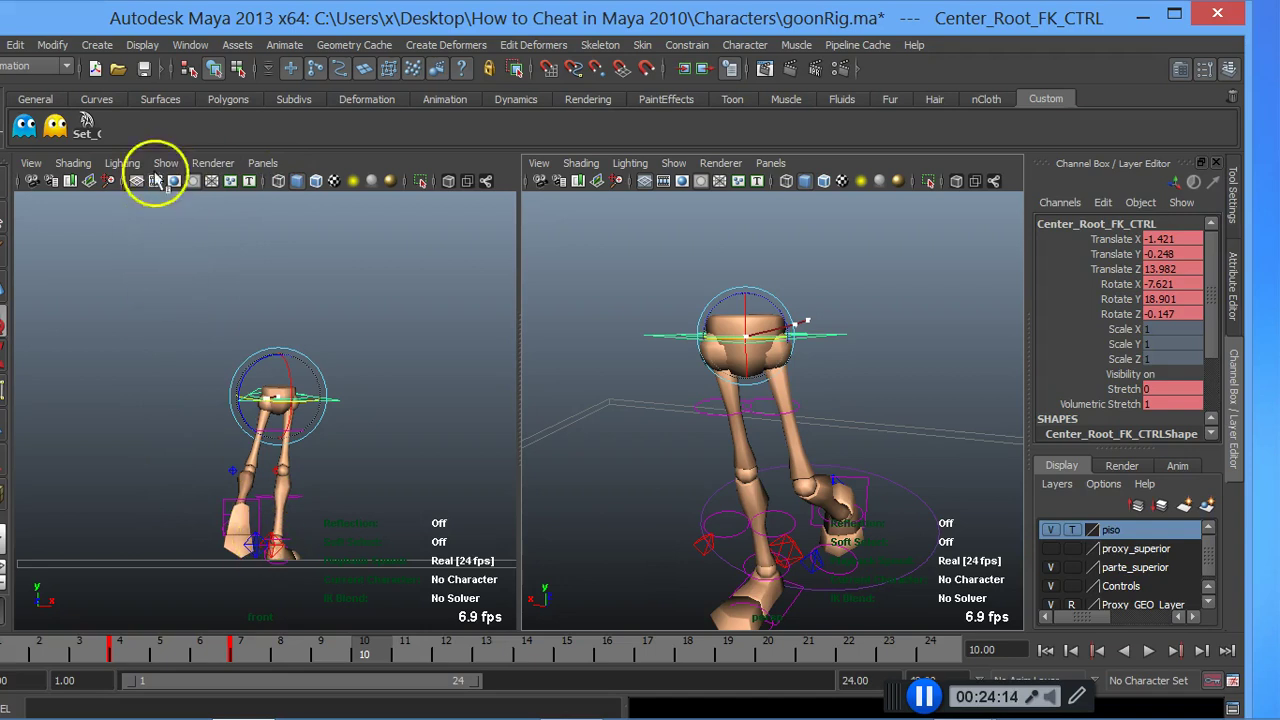
left_click(86, 124)
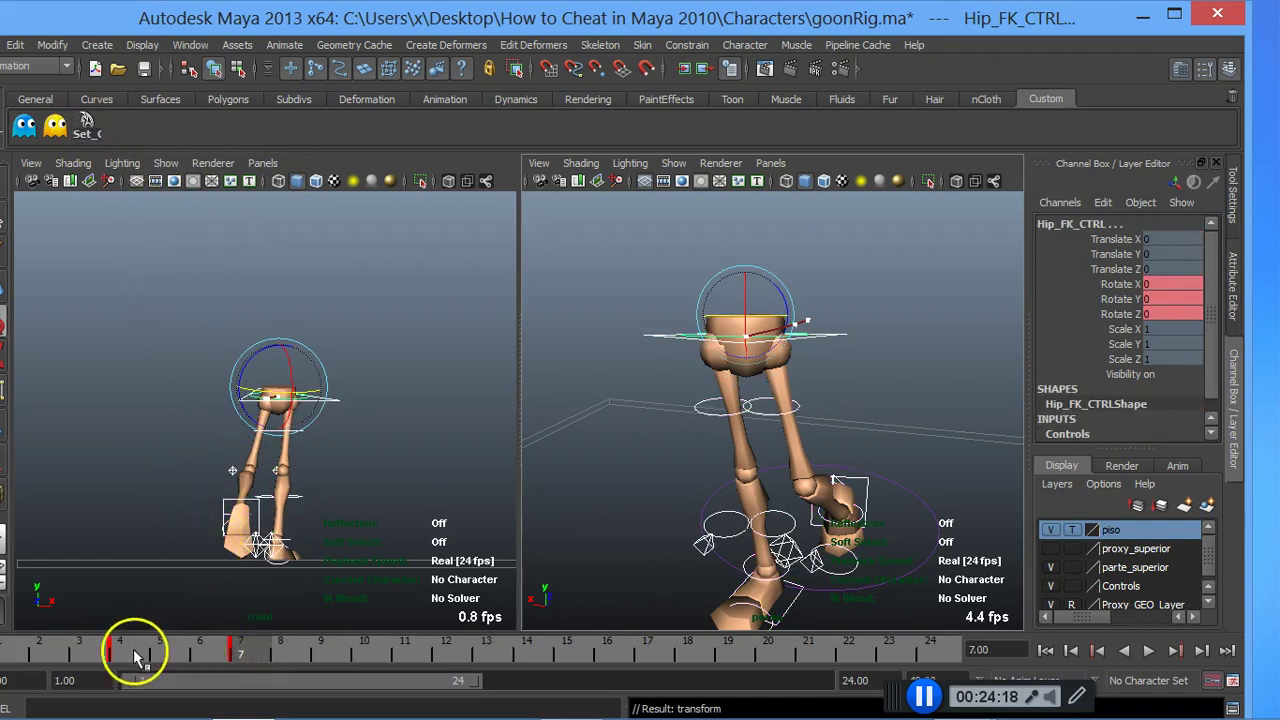
left_click(119, 650)
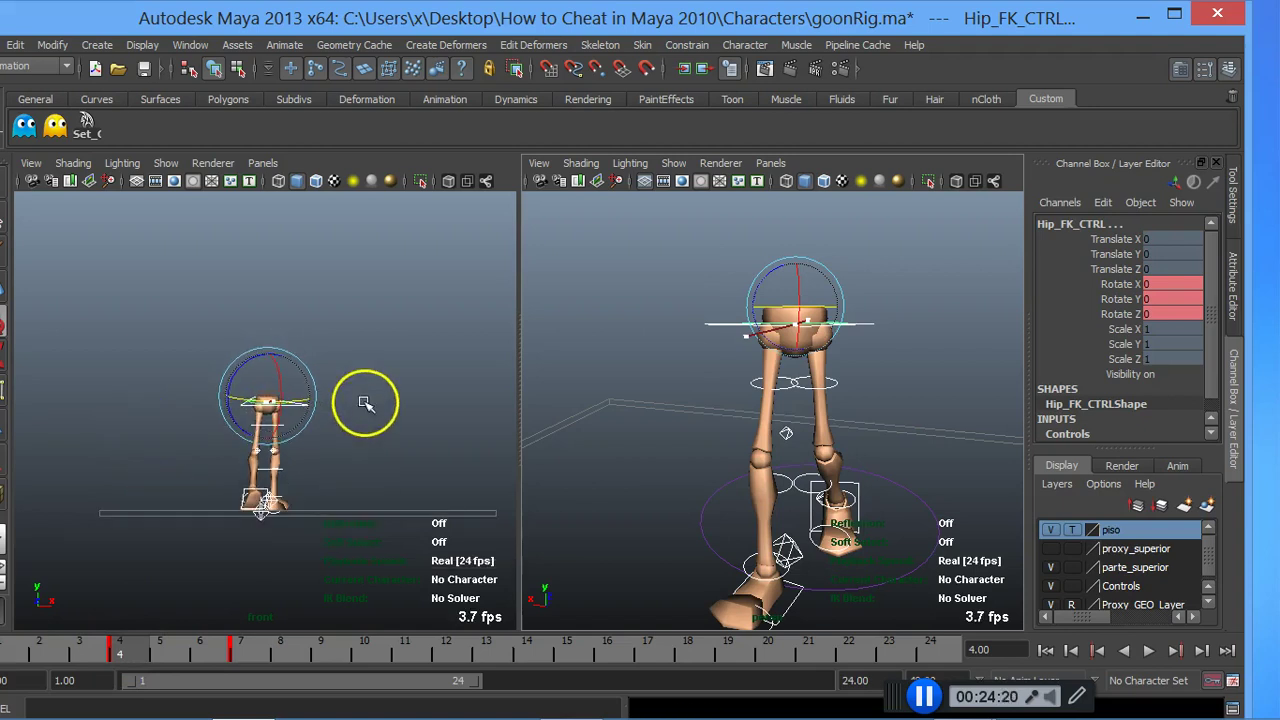
left_click(654, 296)
left_click(253, 163)
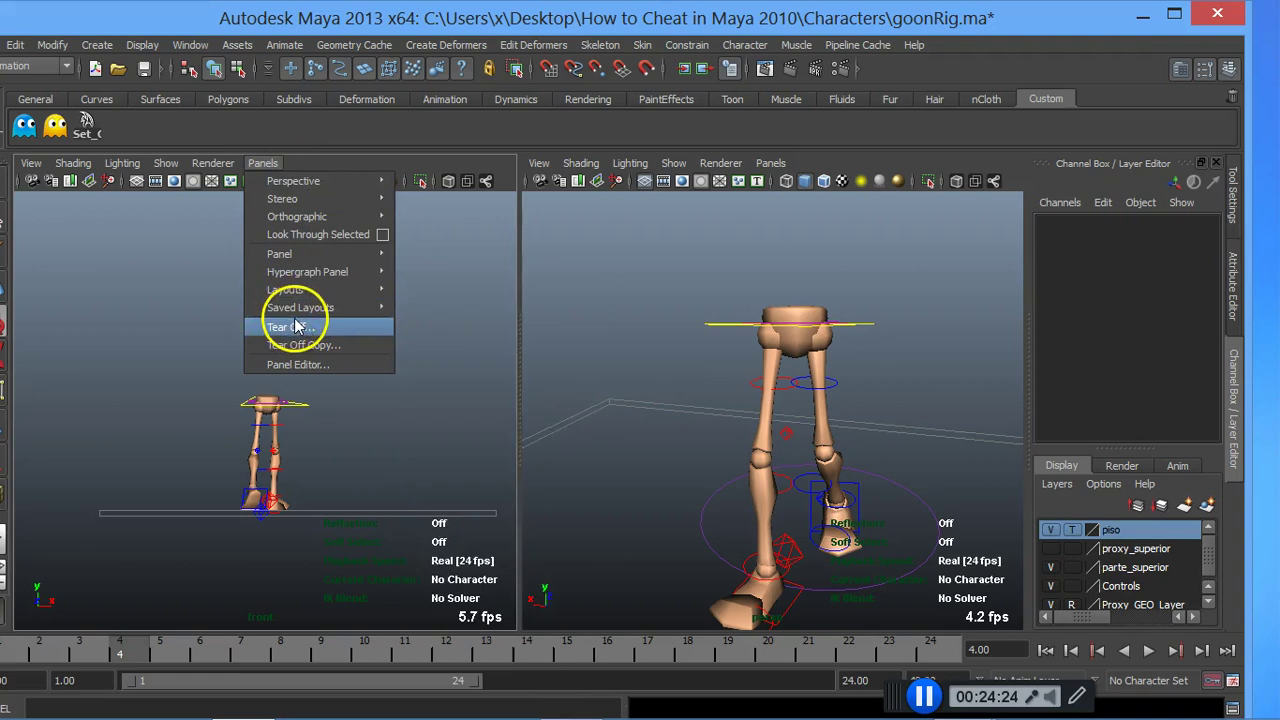
mouse_move(297, 217)
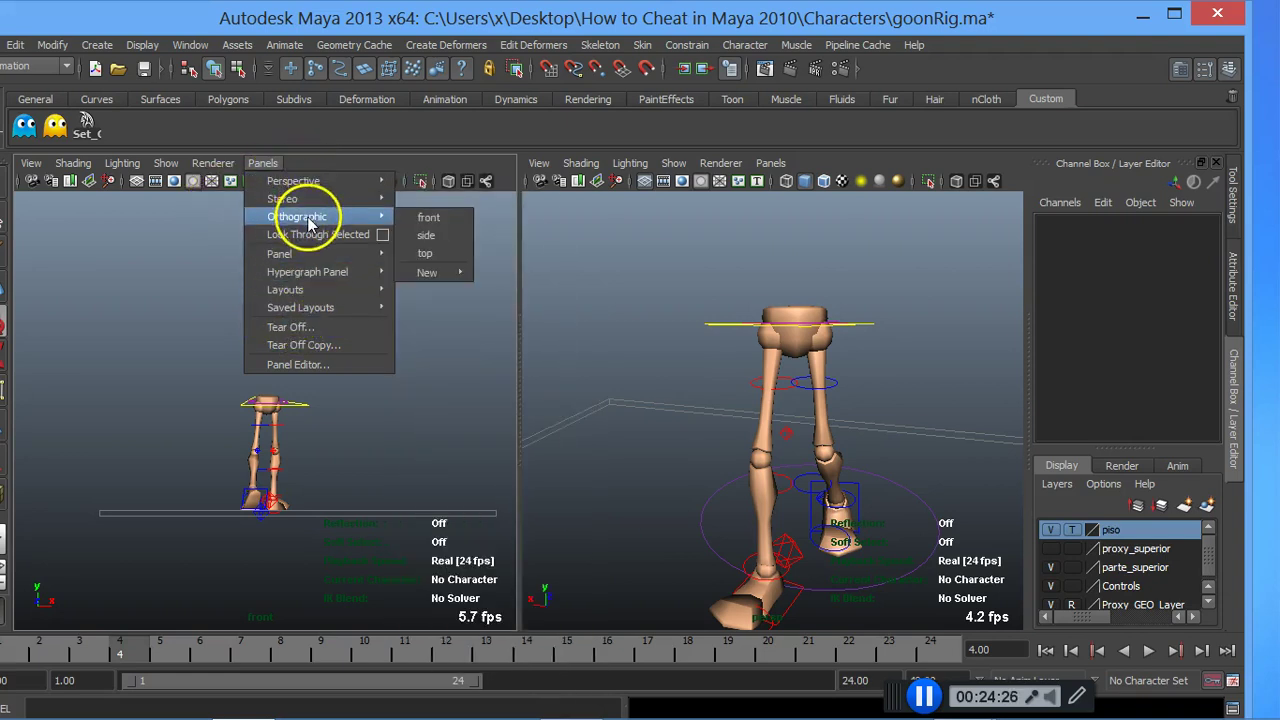
Step: Set the left viewport to Orthographic side, select the hip control, and uncover planning_01.jpg
left_click(428, 235)
scroll(366, 352, "up", 2)
scroll(366, 352, "down", 1)
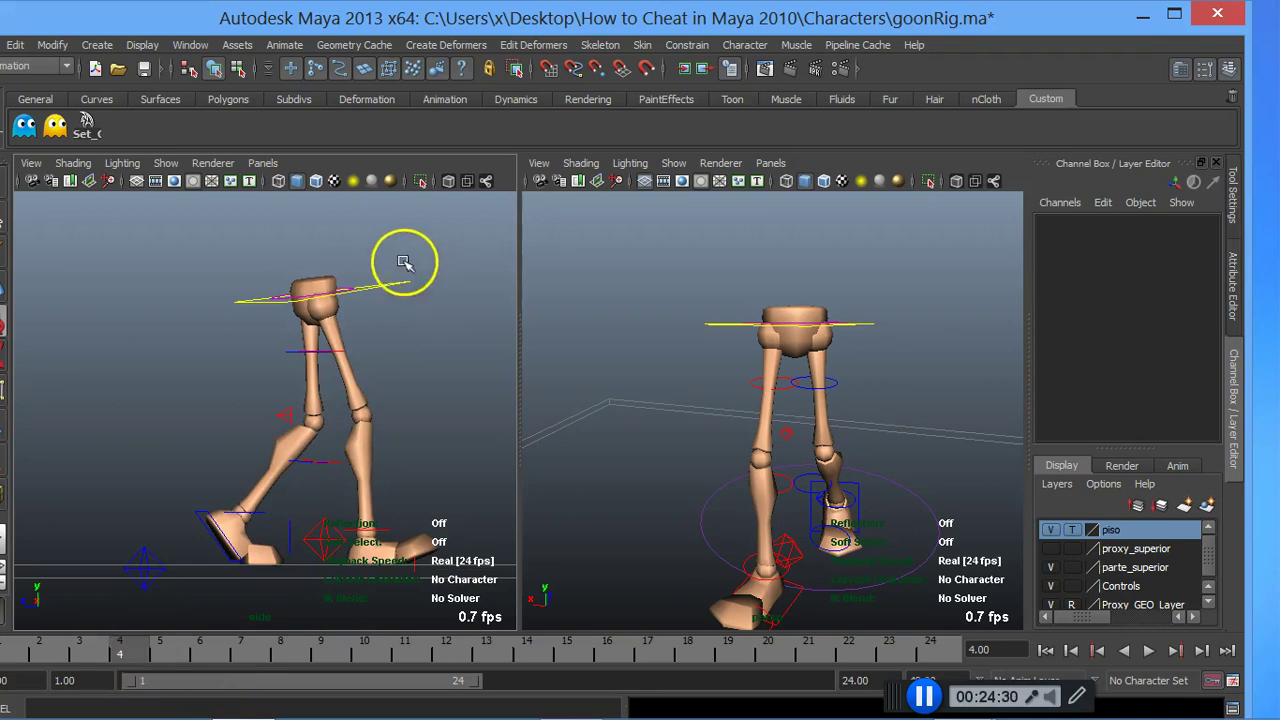
left_click(403, 300)
mouse_move(552, 20)
left_mouse_down()
mouse_move(900, 25)
mouse_move(880, 28)
left_mouse_up()
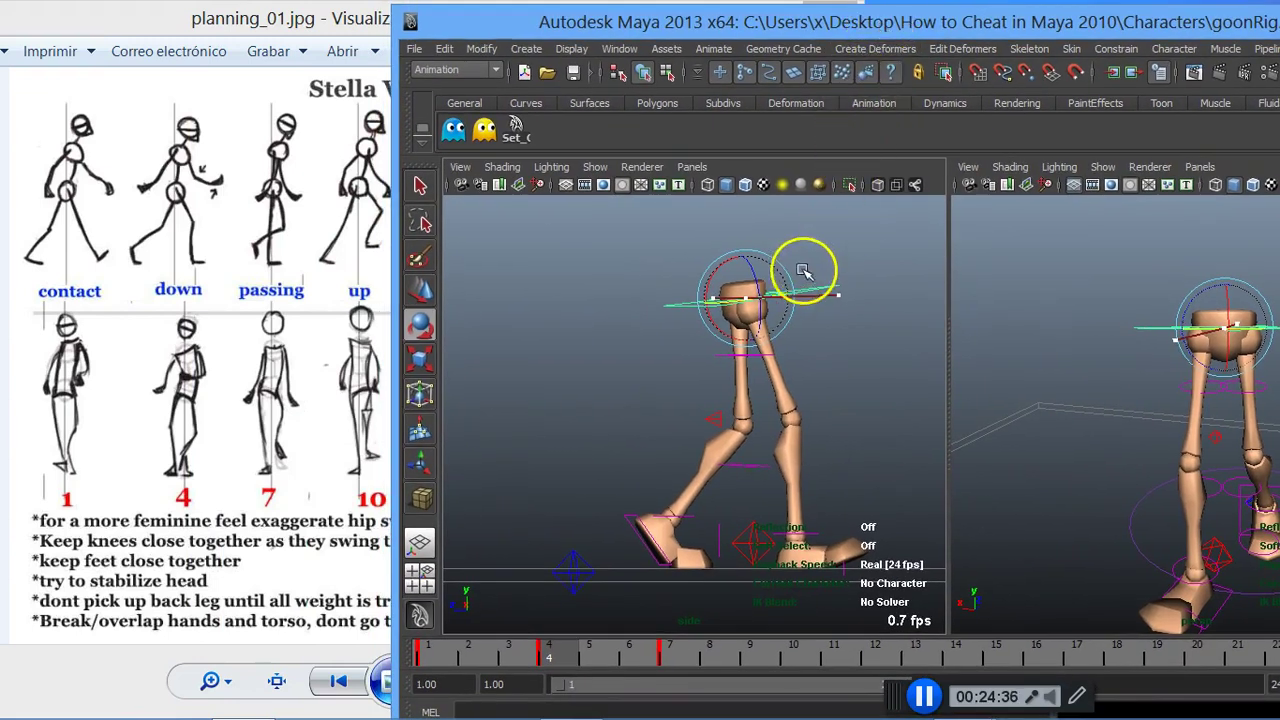
Step: Shift the hips sideways at frame 4, then nudge them back at frame 7
key("w")
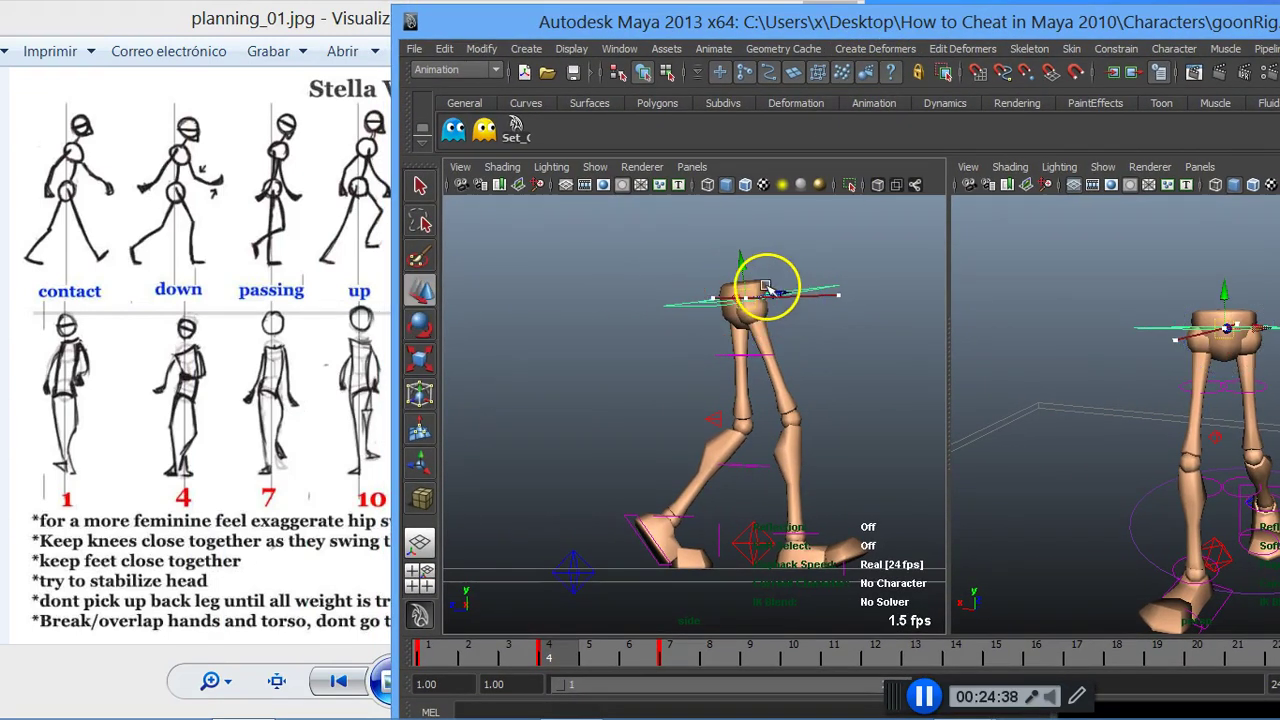
left_click_drag(767, 290, 809, 288)
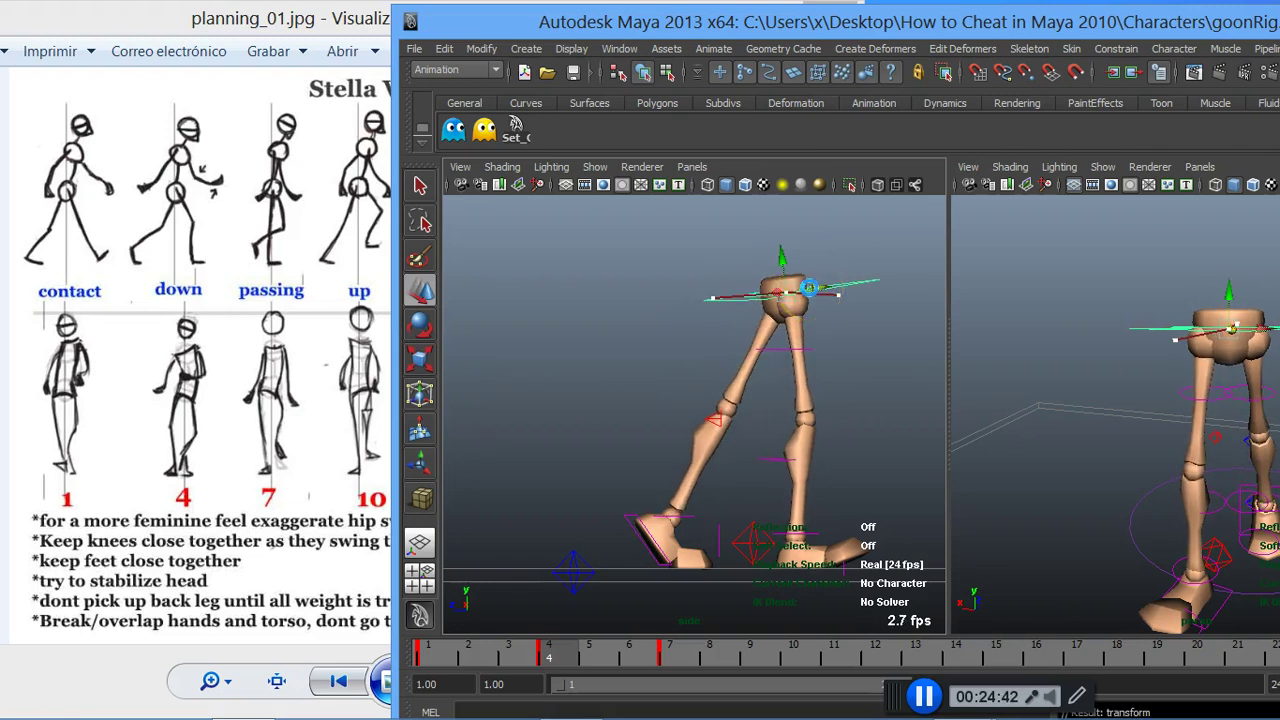
key("ctrl+z")
left_click(669, 652)
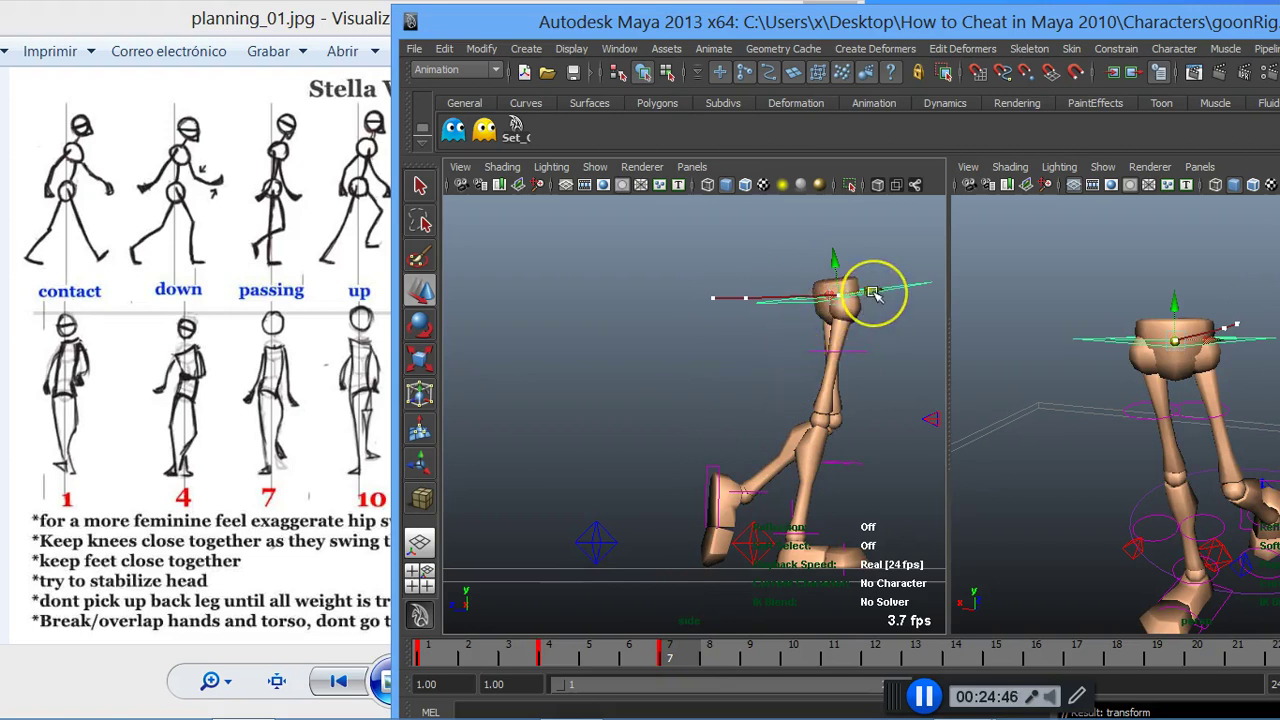
mouse_move(875, 295)
left_mouse_down()
mouse_move(803, 269)
mouse_move(826, 272)
left_mouse_up()
left_click(803, 269)
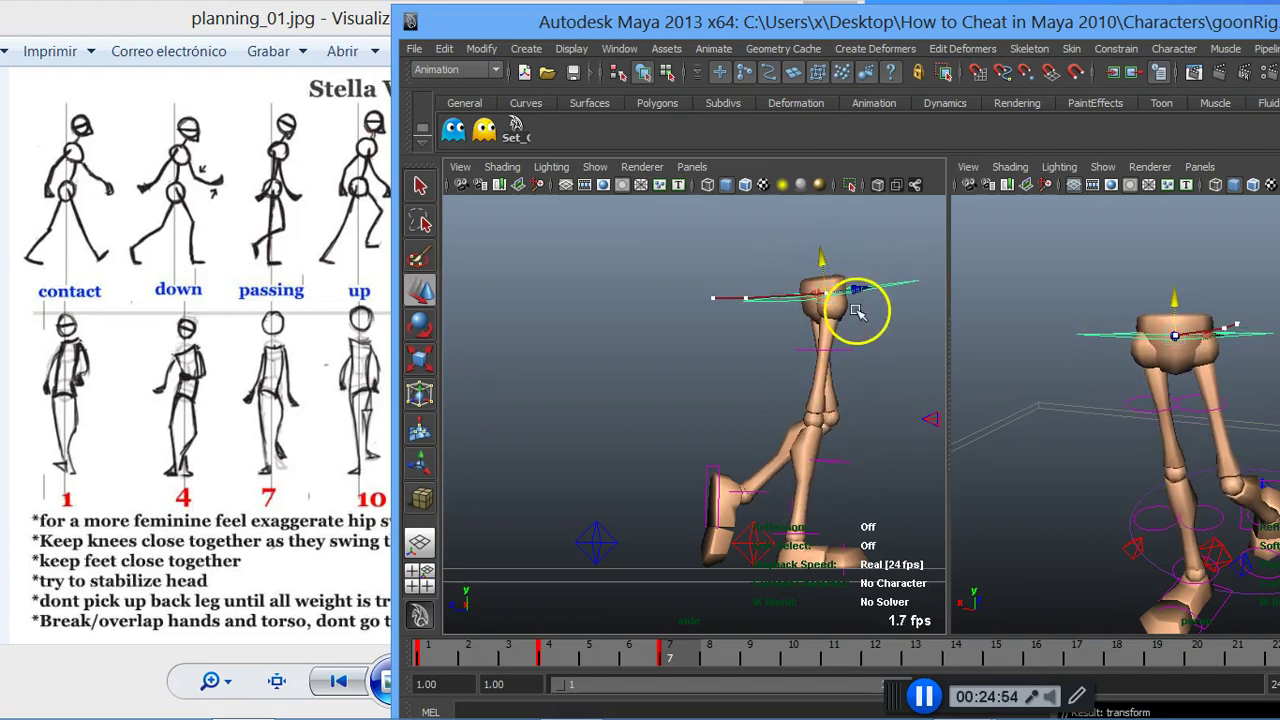
Step: Compare with the reference drawings, clear the selection, and advance to frame 10
left_click_drag(642, 40, 774, 52)
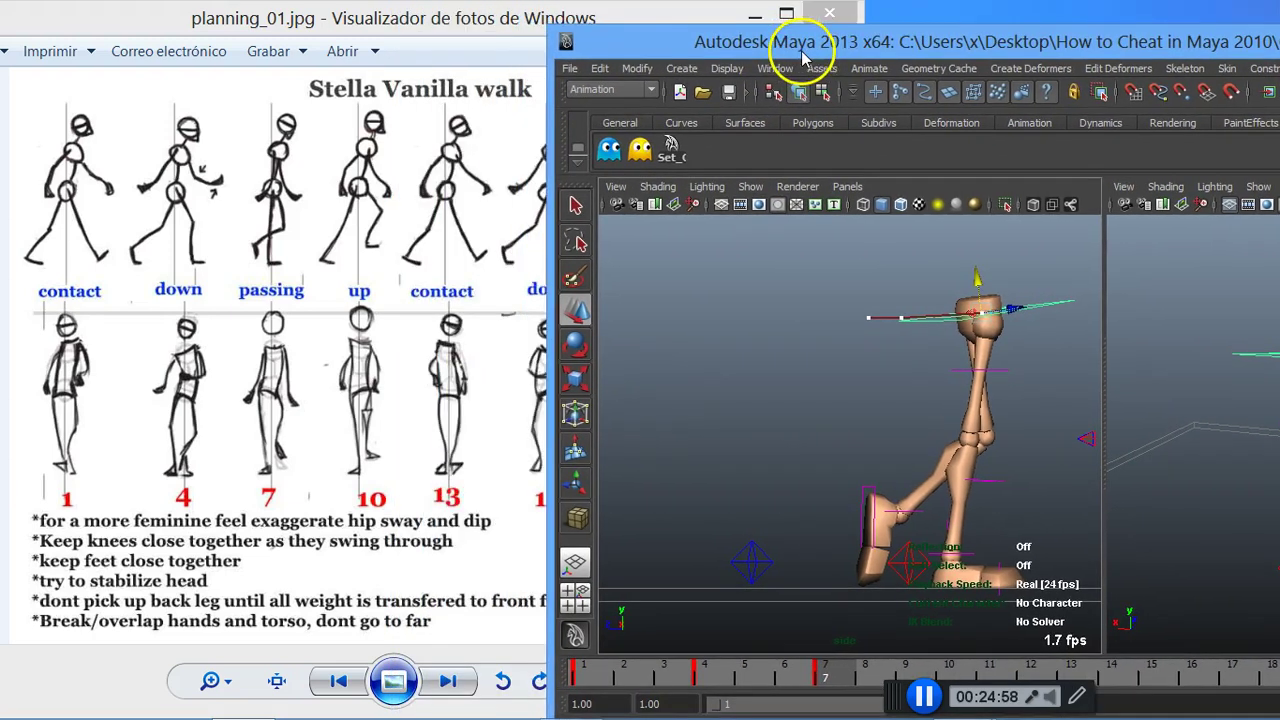
left_click_drag(774, 52, 619, 34)
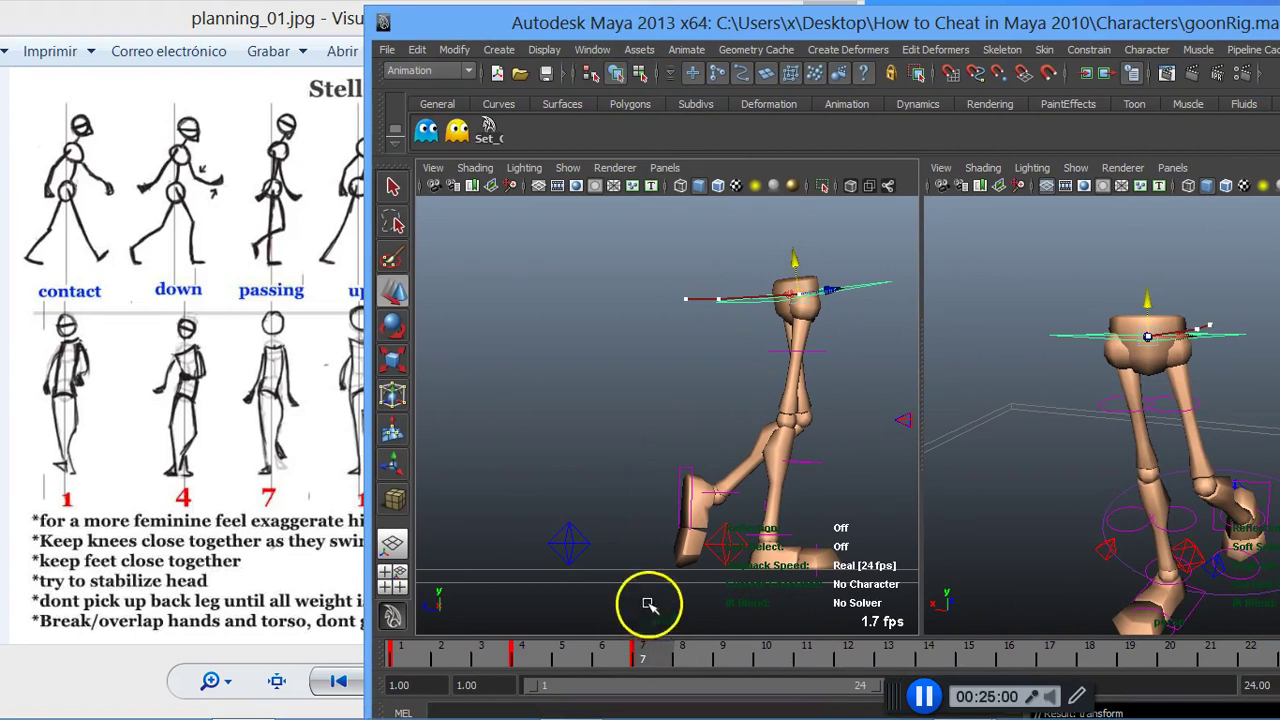
left_click(500, 135)
mouse_move(658, 28)
left_mouse_down()
mouse_move(708, 30)
mouse_move(694, 27)
left_mouse_up()
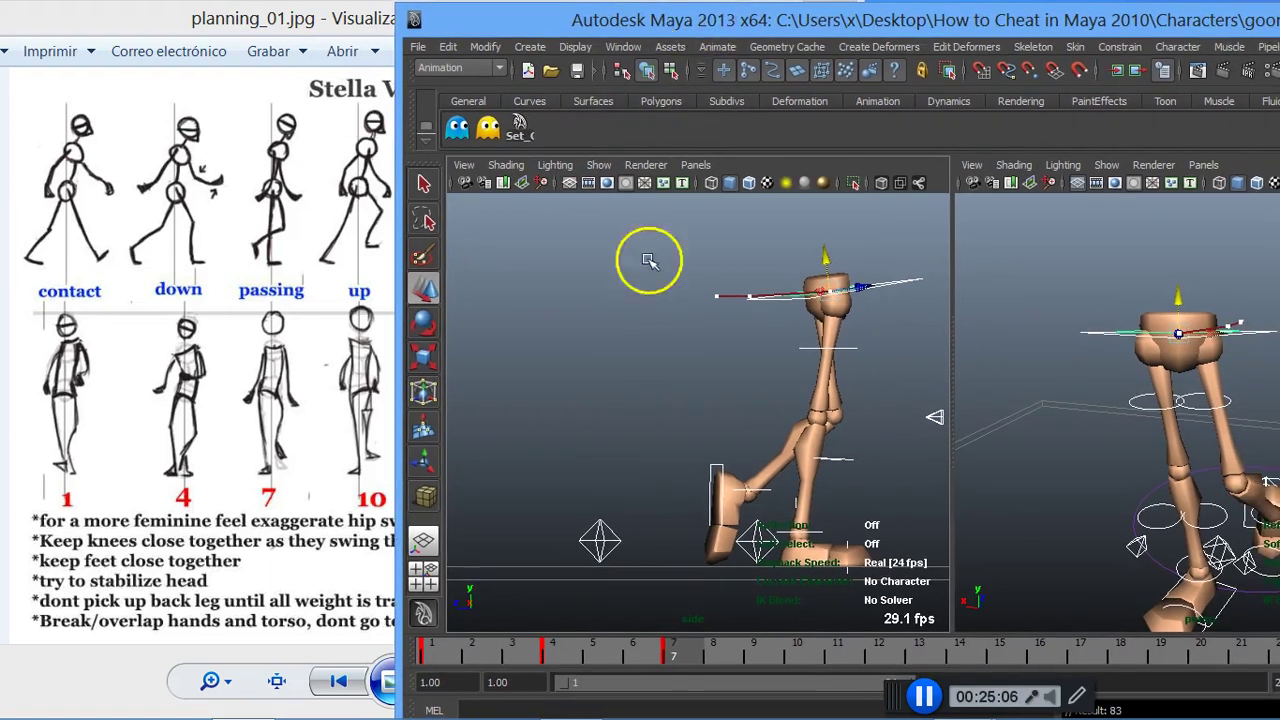
left_click_drag(691, 658, 795, 654)
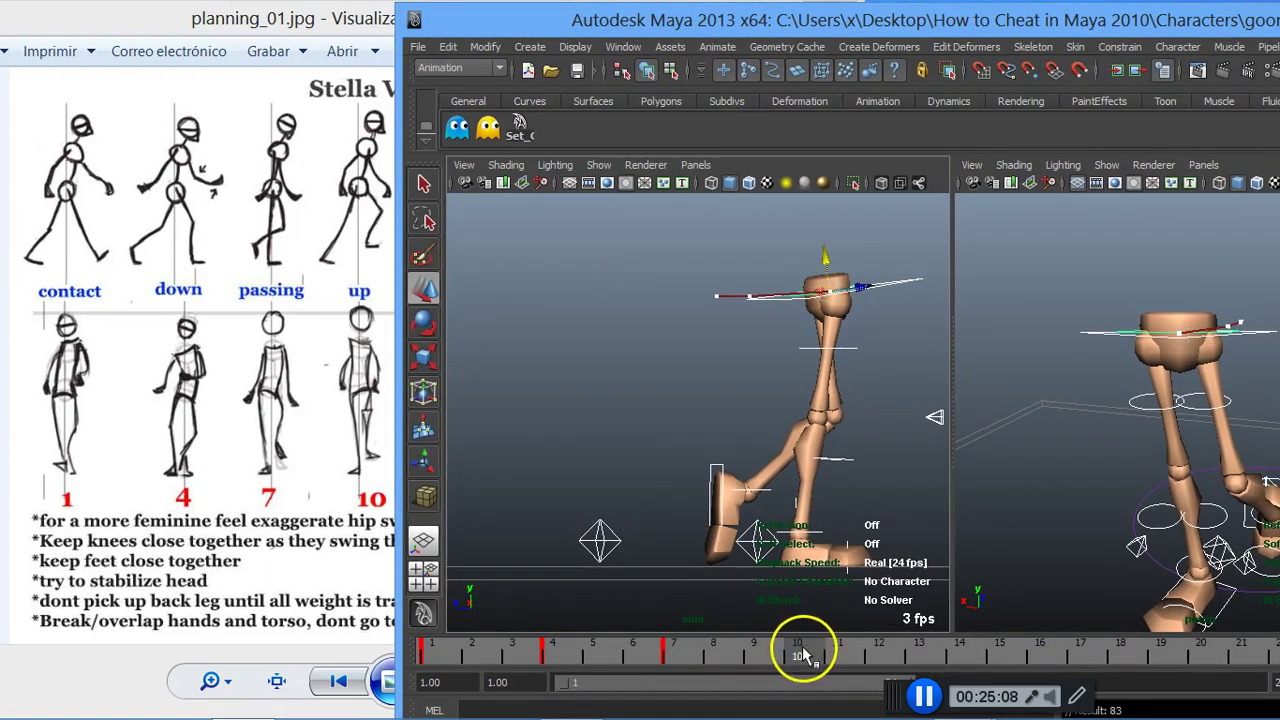
Step: At frame 10, nudge the hip control slightly forward in the side view
middle_click_drag(791, 357, 661, 352, "alt")
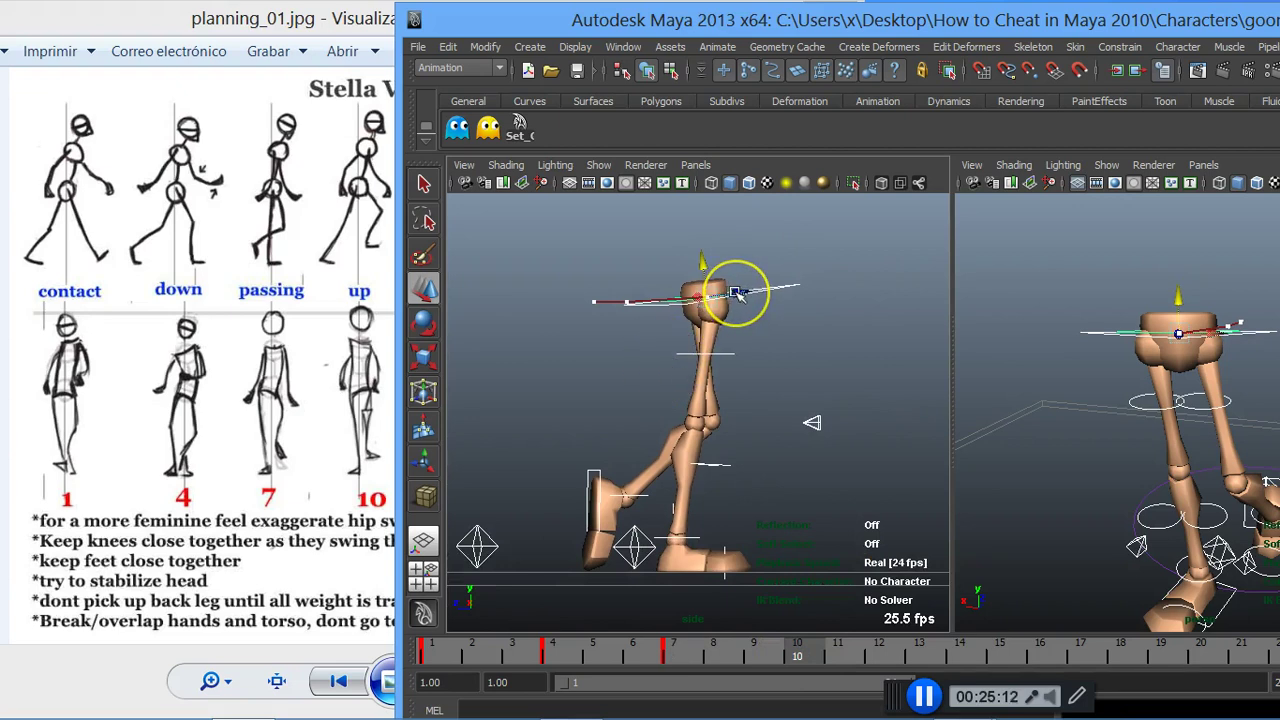
mouse_move(737, 292)
left_mouse_down()
mouse_move(752, 292)
mouse_move(707, 294)
left_mouse_up()
left_click(768, 270)
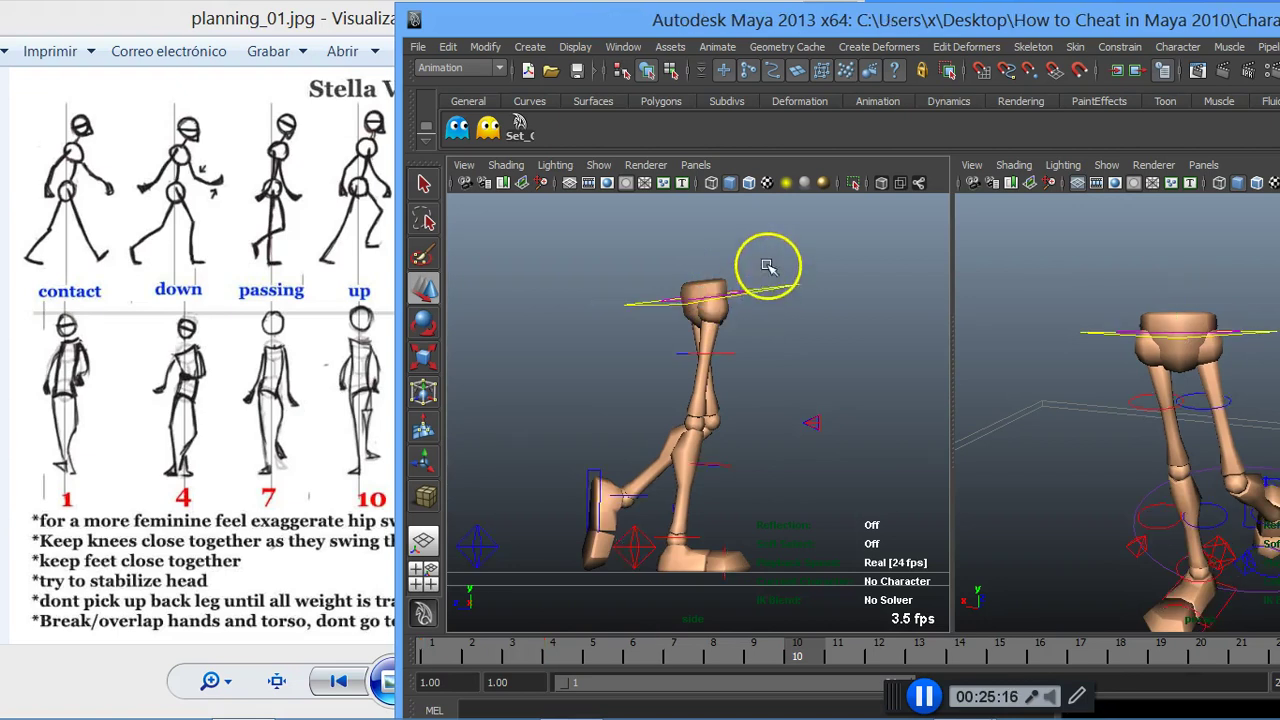
left_click(745, 299)
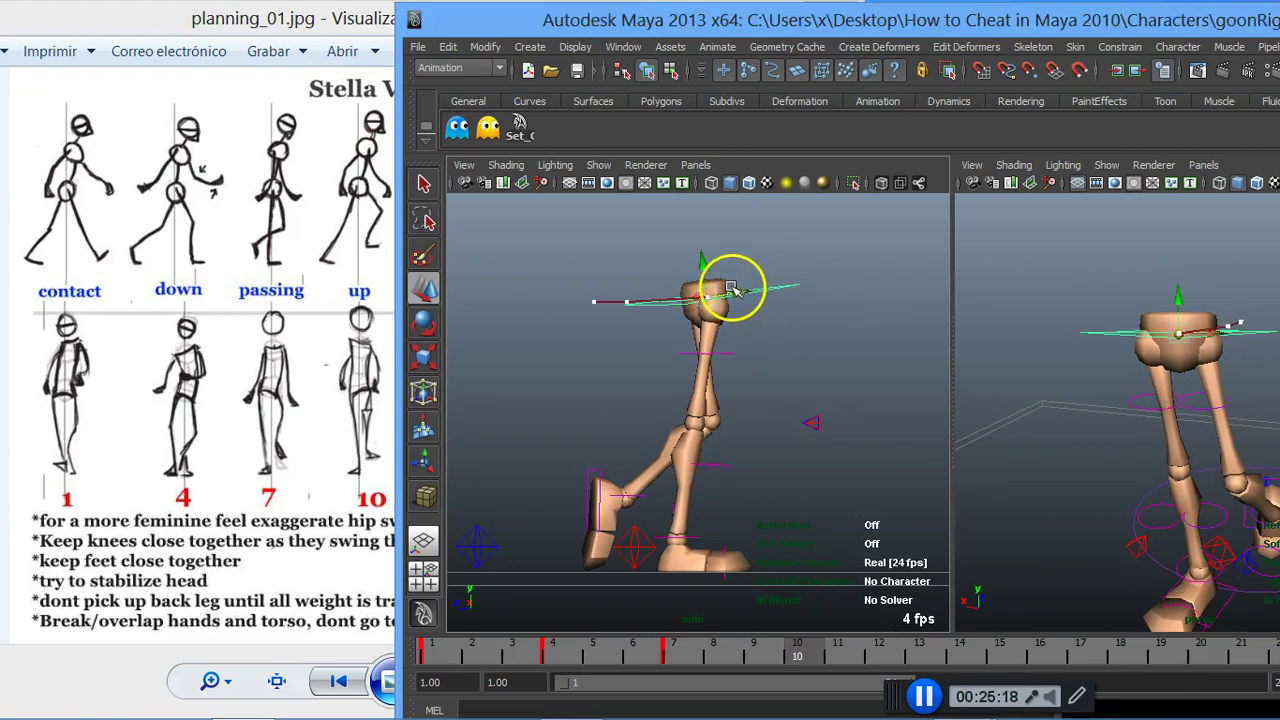
mouse_move(732, 290)
left_mouse_down()
mouse_move(762, 300)
mouse_move(733, 276)
left_mouse_up()
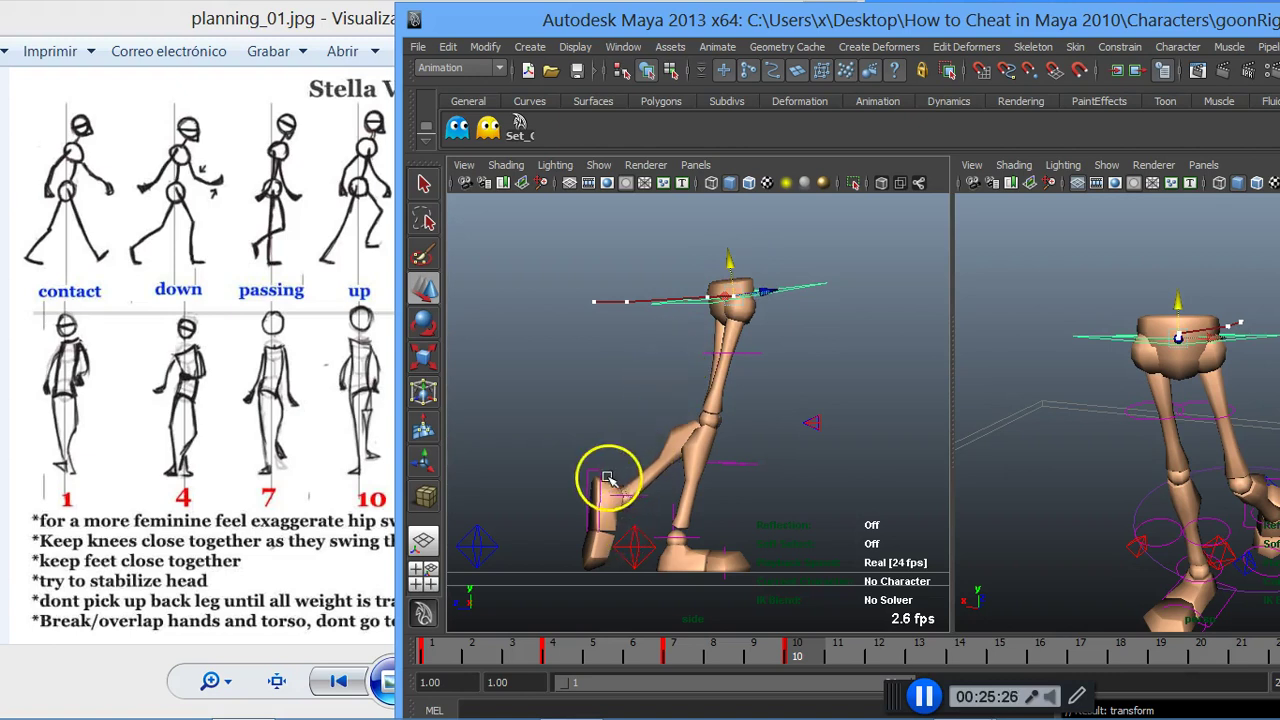
Step: Lift Foot_Left_IK_CTRL so the left knee bends, with the Channel Box in view
left_click(487, 542)
mouse_move(520, 523)
left_mouse_down()
mouse_move(534, 480)
mouse_move(590, 500)
left_mouse_up()
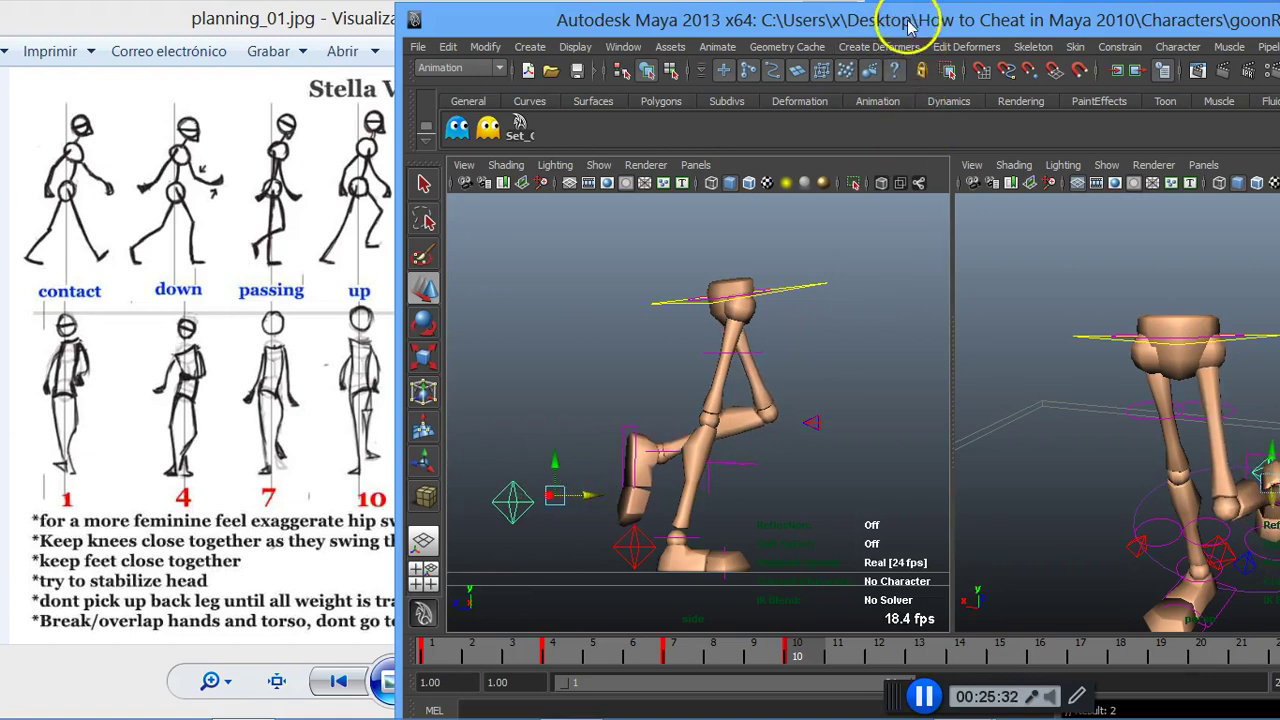
left_click_drag(900, 28, 520, 30)
mouse_move(1249, 225)
left_mouse_down()
mouse_move(1260, 322)
mouse_move(1240, 325)
left_mouse_up()
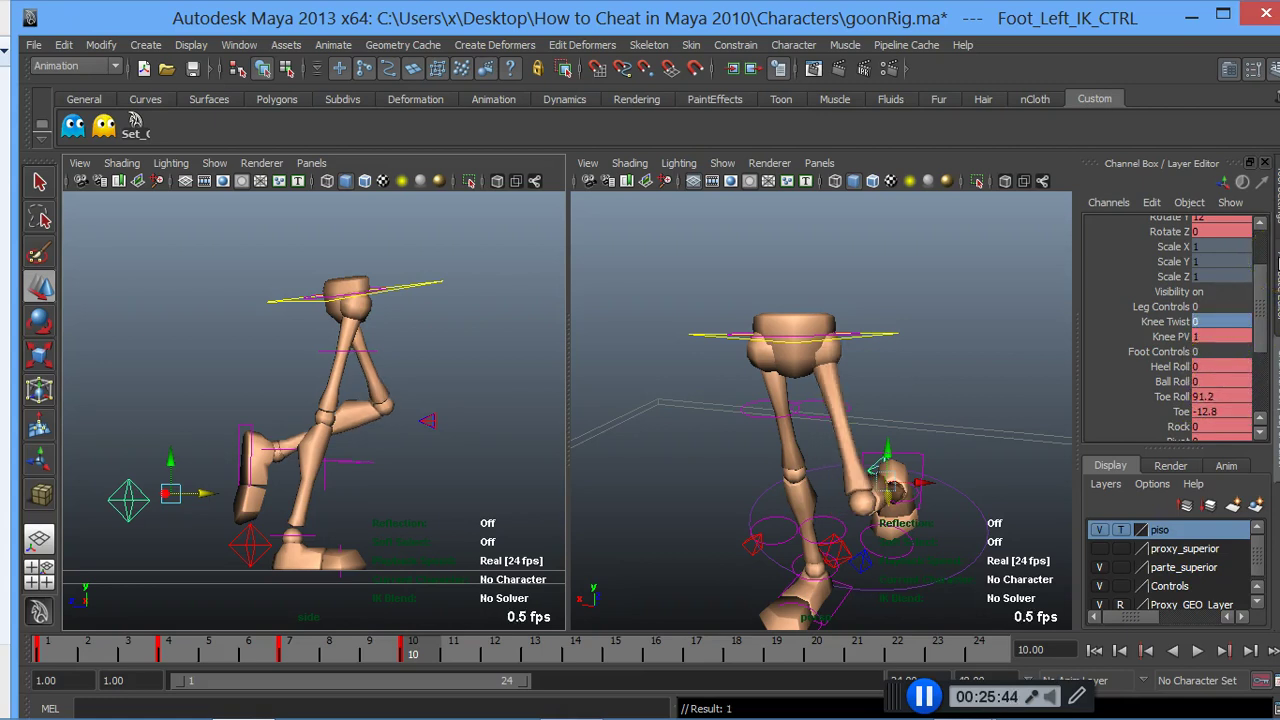
Step: Reset the left foot's Toe Roll and Toe channels to 0
left_click(1171, 336)
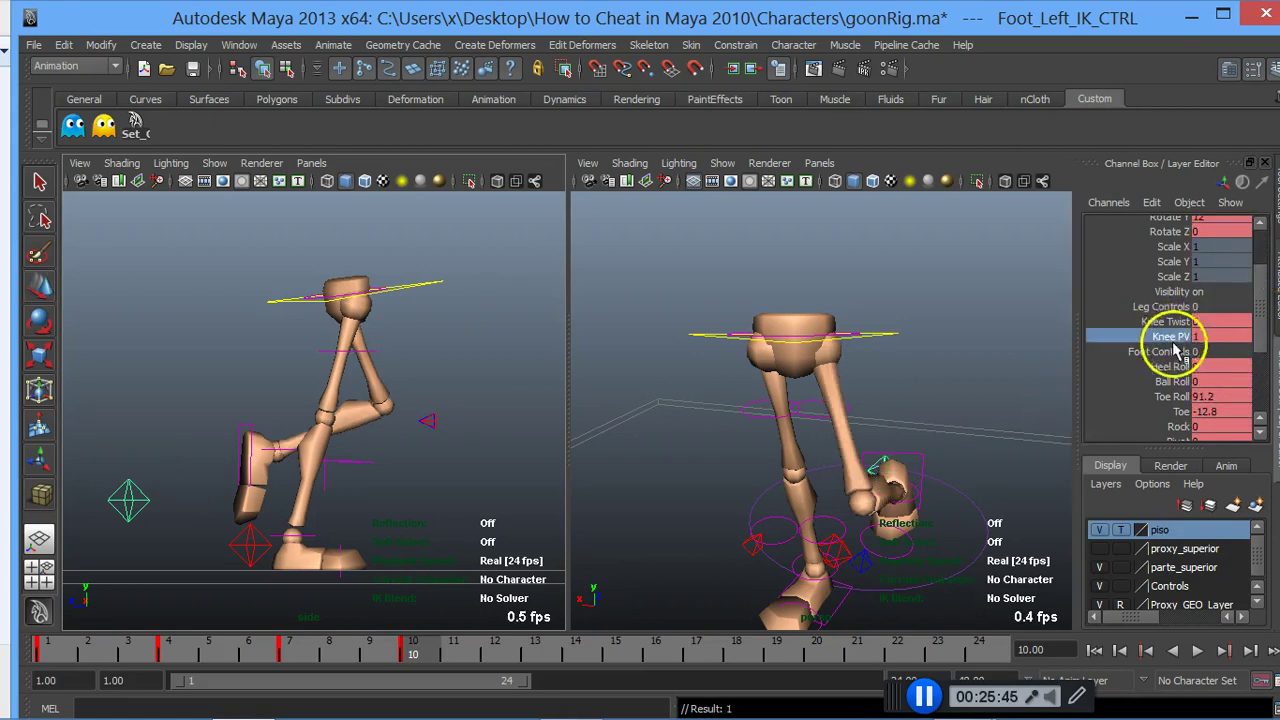
left_click(1205, 398)
type("0")
key("Return")
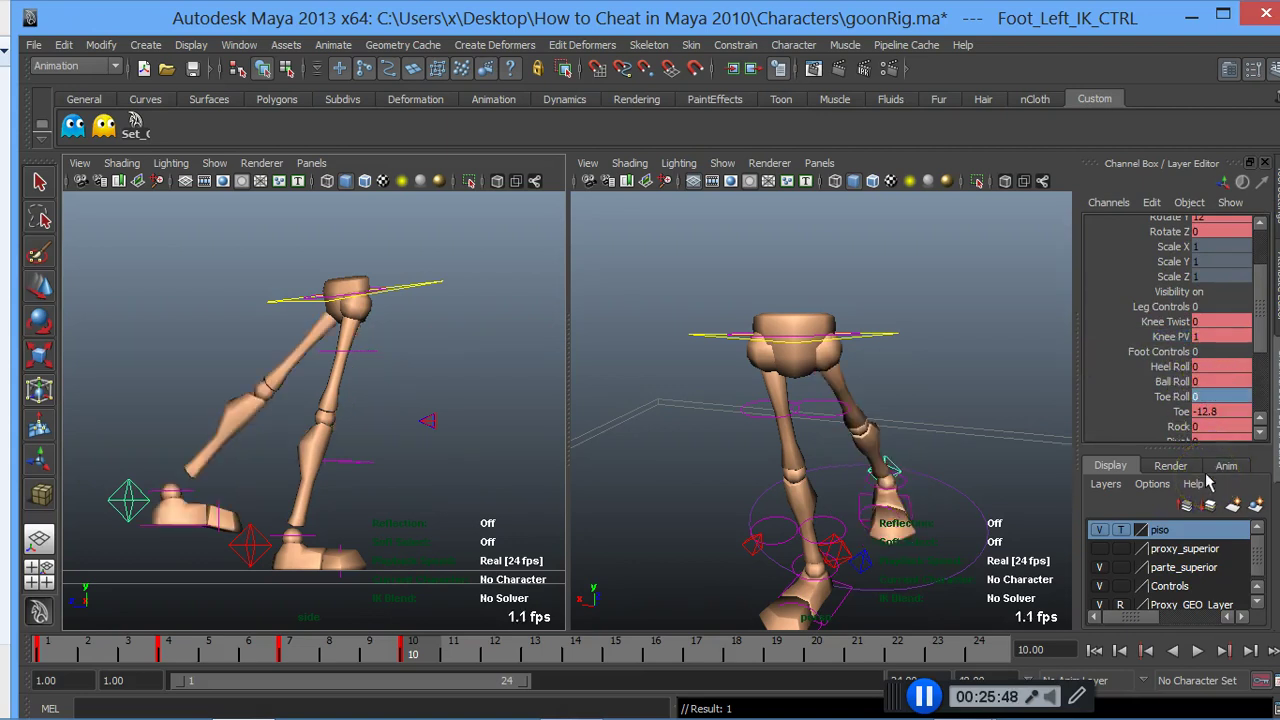
left_click(1205, 412)
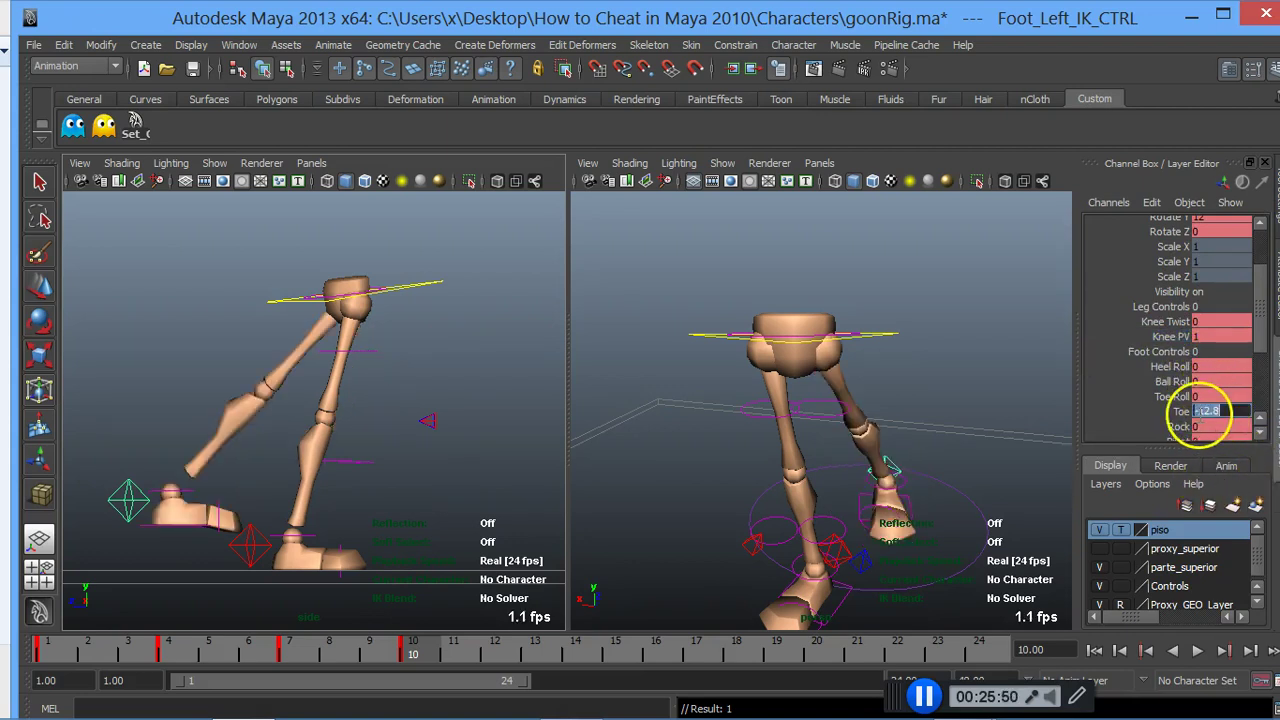
type("0")
key("Return")
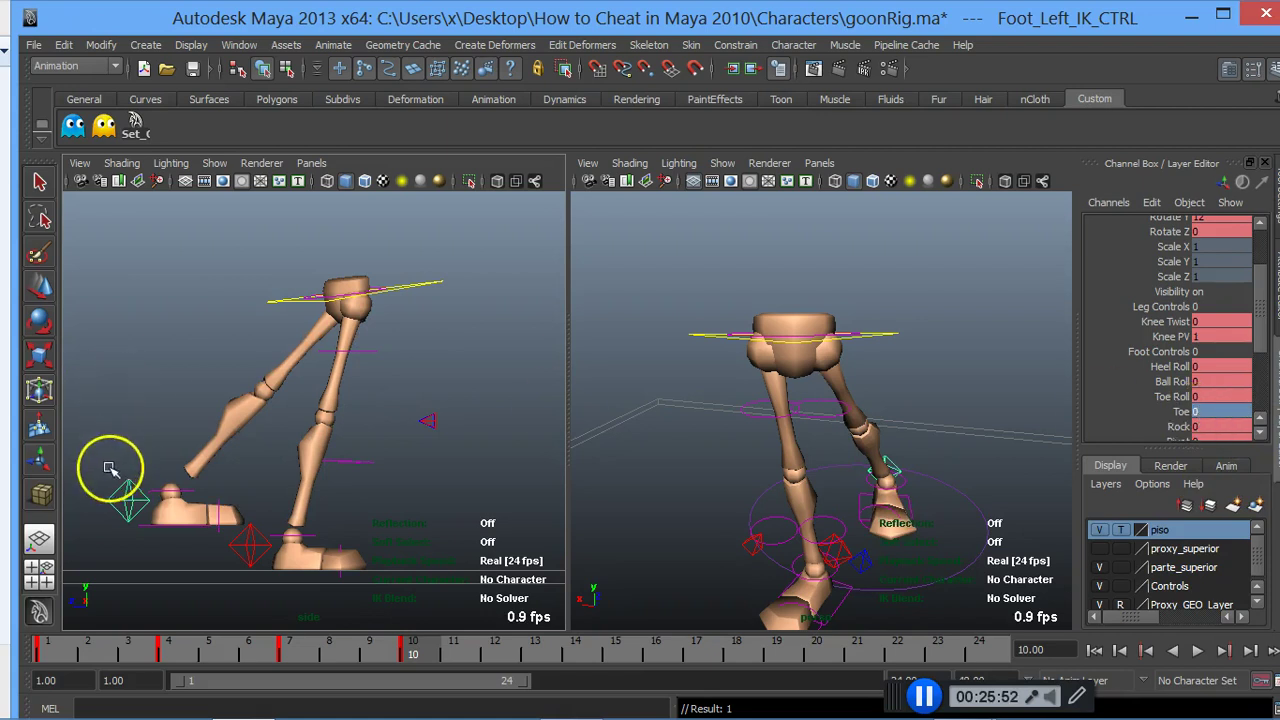
Step: Move the left foot forward and rotate it toe-down, revealing the walk reference sheet
key("w")
mouse_move(192, 494)
left_mouse_down()
mouse_move(221, 481)
mouse_move(200, 485)
left_mouse_up()
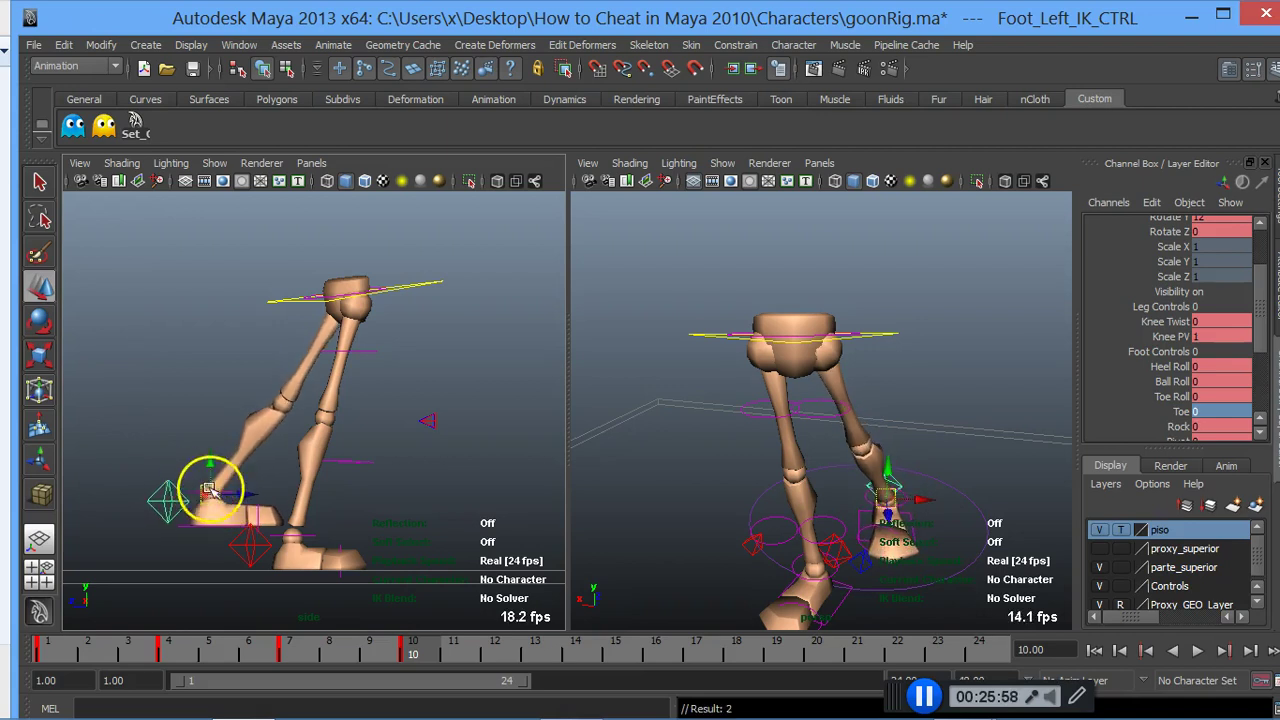
key("e")
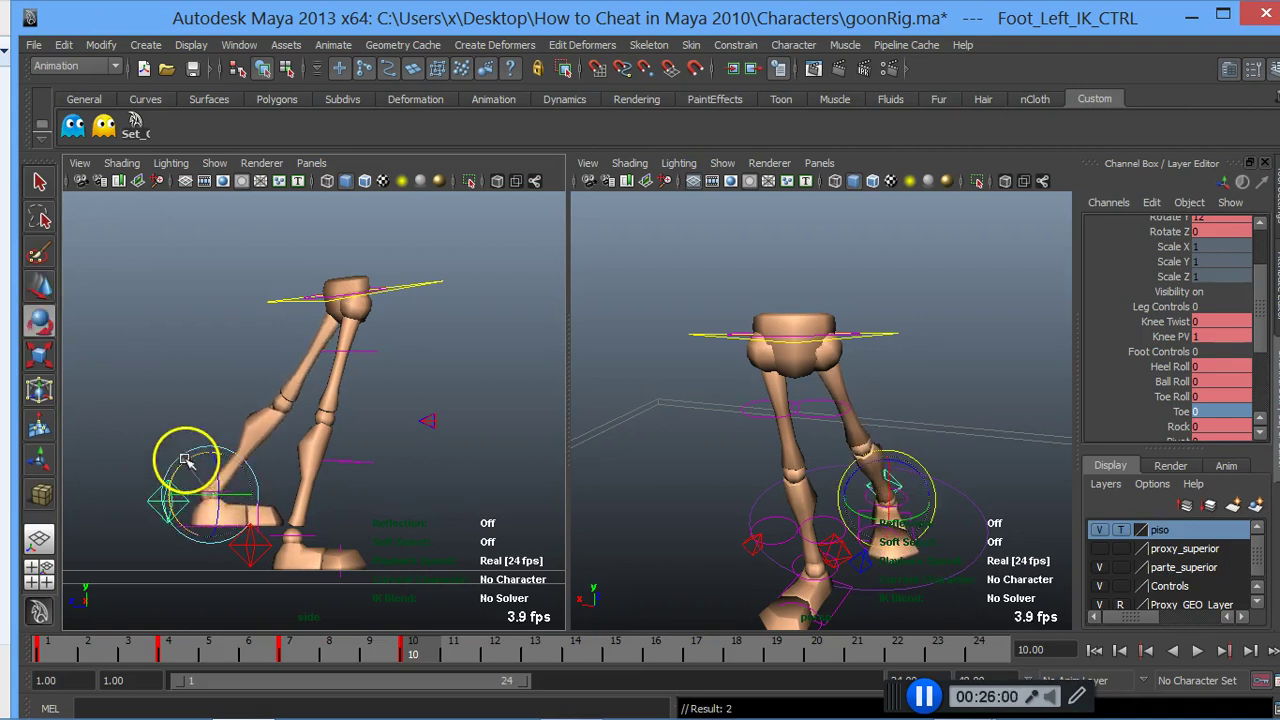
mouse_move(183, 462)
left_mouse_down()
mouse_move(247, 437)
mouse_move(320, 443)
left_mouse_up()
left_click_drag(483, 30, 866, 34)
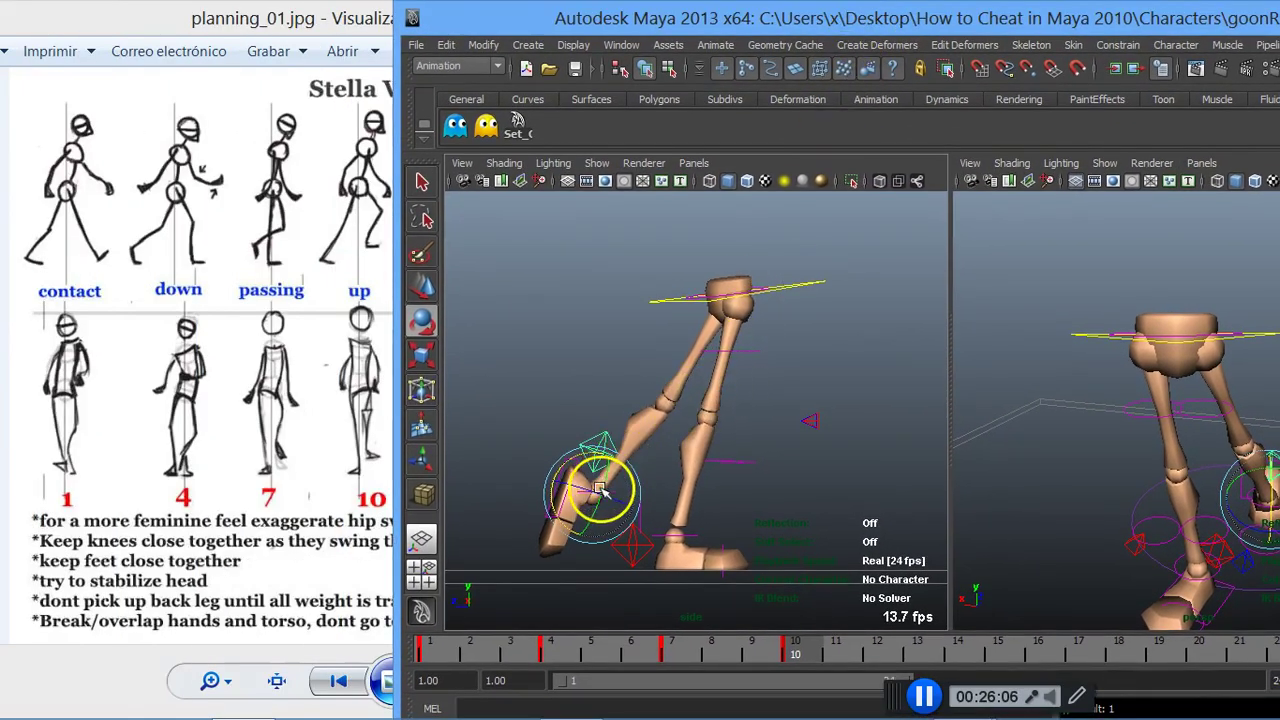
Step: Pull the left foot back and down under the bent knee, then maximize Maya
key("w")
mouse_move(590, 480)
left_mouse_down()
mouse_move(590, 518)
mouse_move(600, 491)
mouse_move(629, 480)
mouse_move(714, 477)
mouse_move(680, 490)
mouse_move(677, 514)
mouse_move(671, 491)
mouse_move(763, 474)
mouse_move(741, 475)
mouse_move(768, 455)
mouse_move(700, 470)
mouse_move(704, 513)
left_mouse_up()
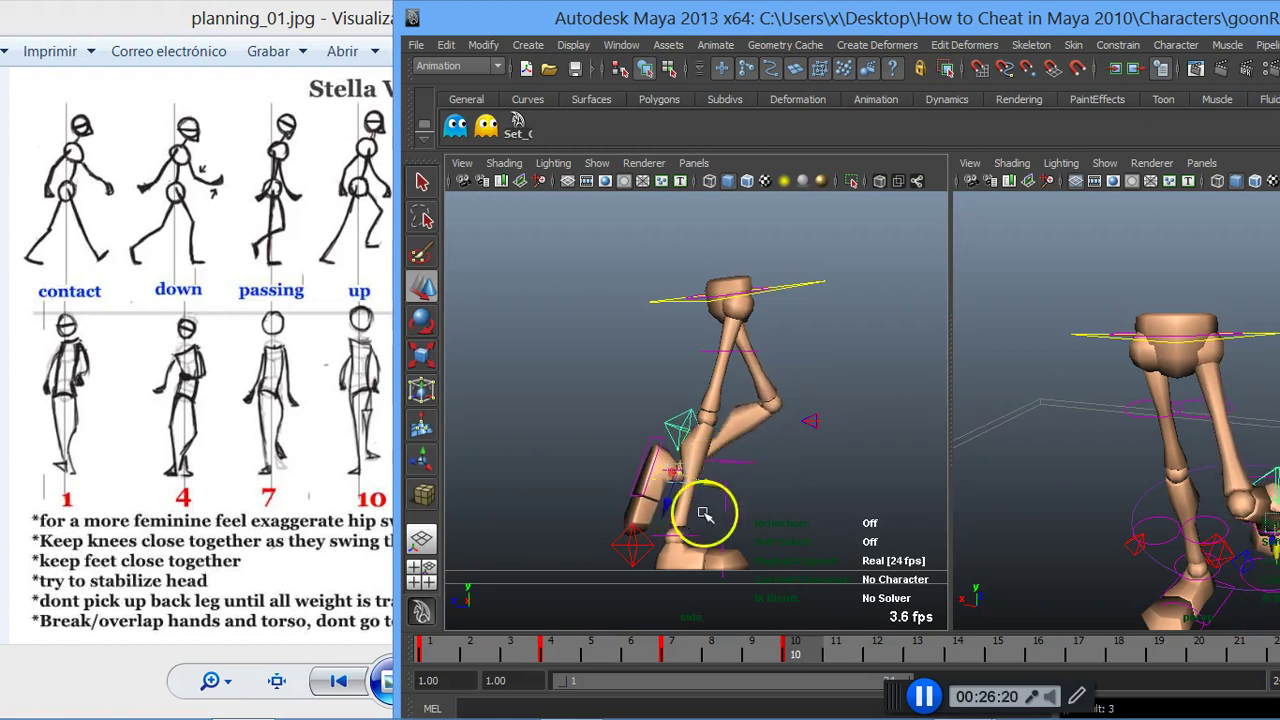
left_click_drag(1100, 22, 773, 25)
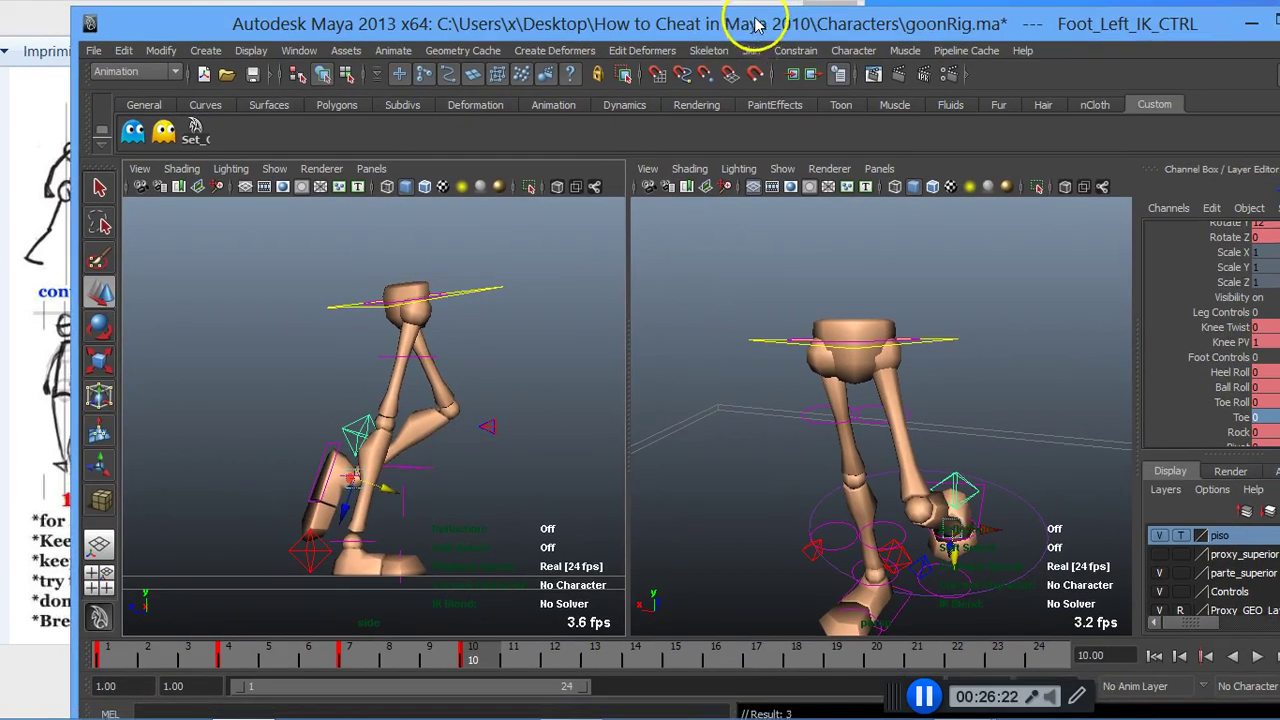
double_click(1100, 26)
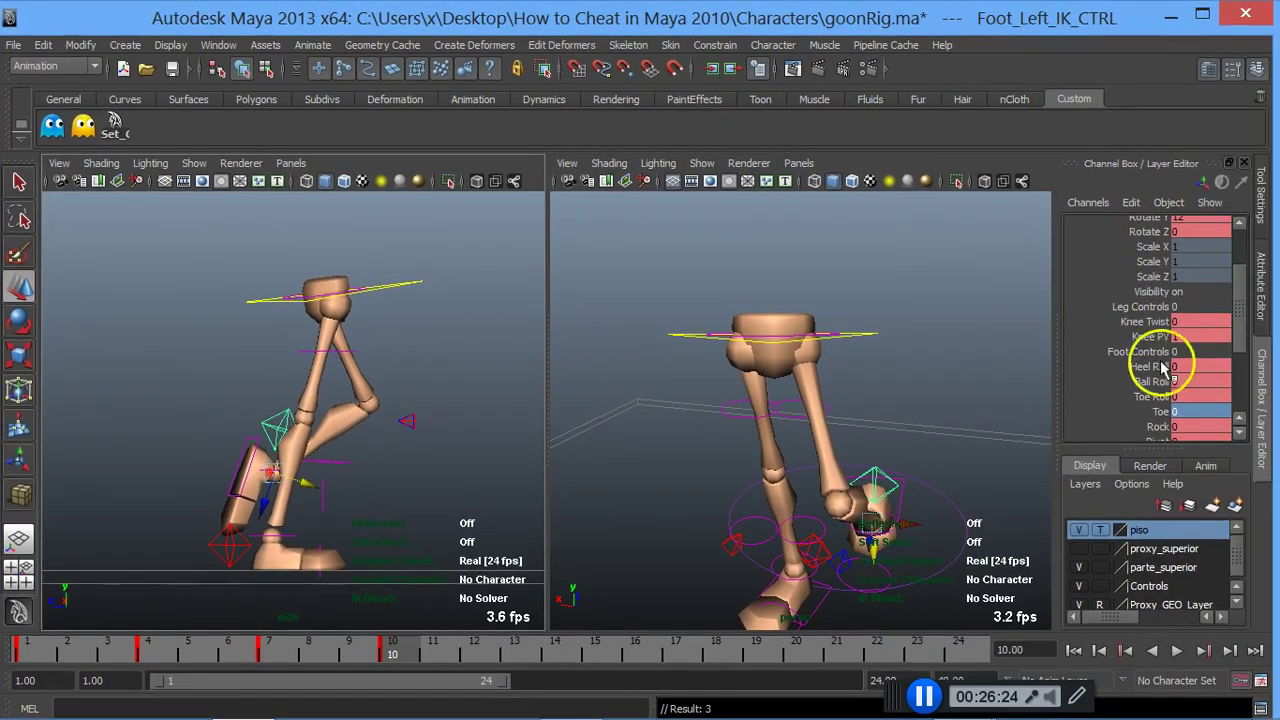
left_click(1157, 412)
mouse_move(229, 537)
middle_mouse_down()
mouse_move(86, 474)
mouse_move(217, 492)
mouse_move(186, 466)
middle_mouse_up()
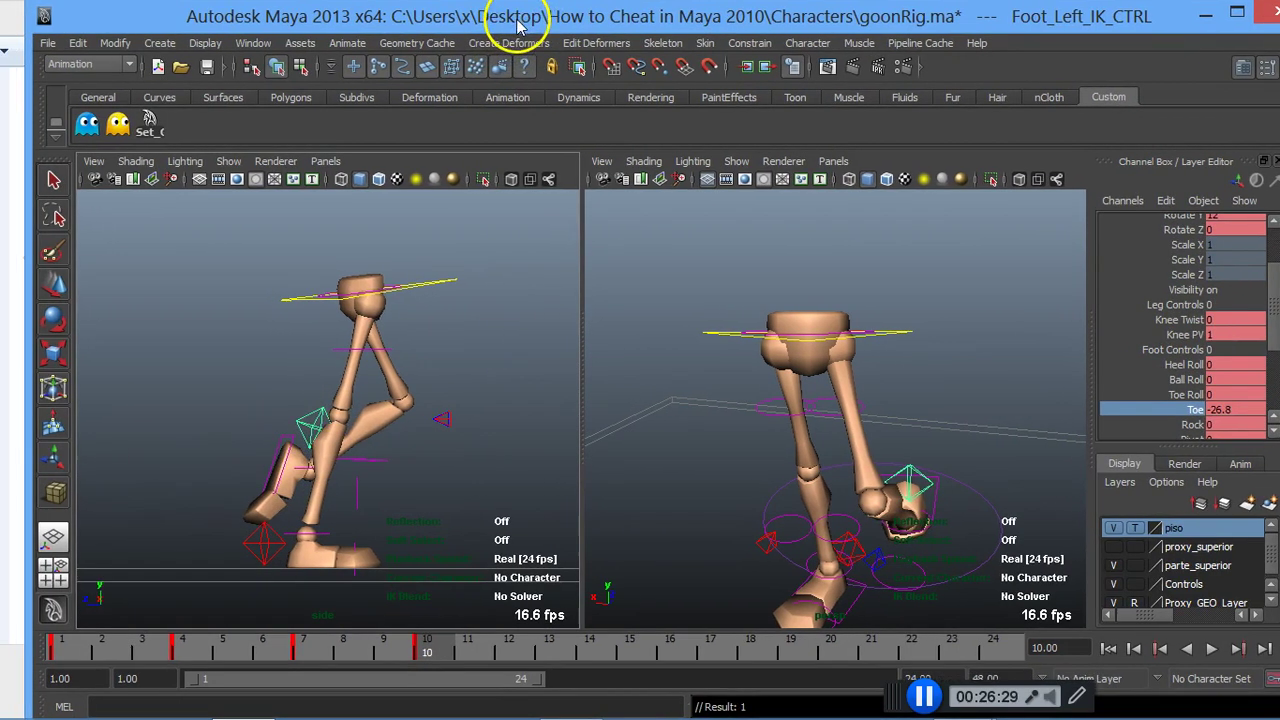
right_click_drag(800, 400, 805, 303, "alt")
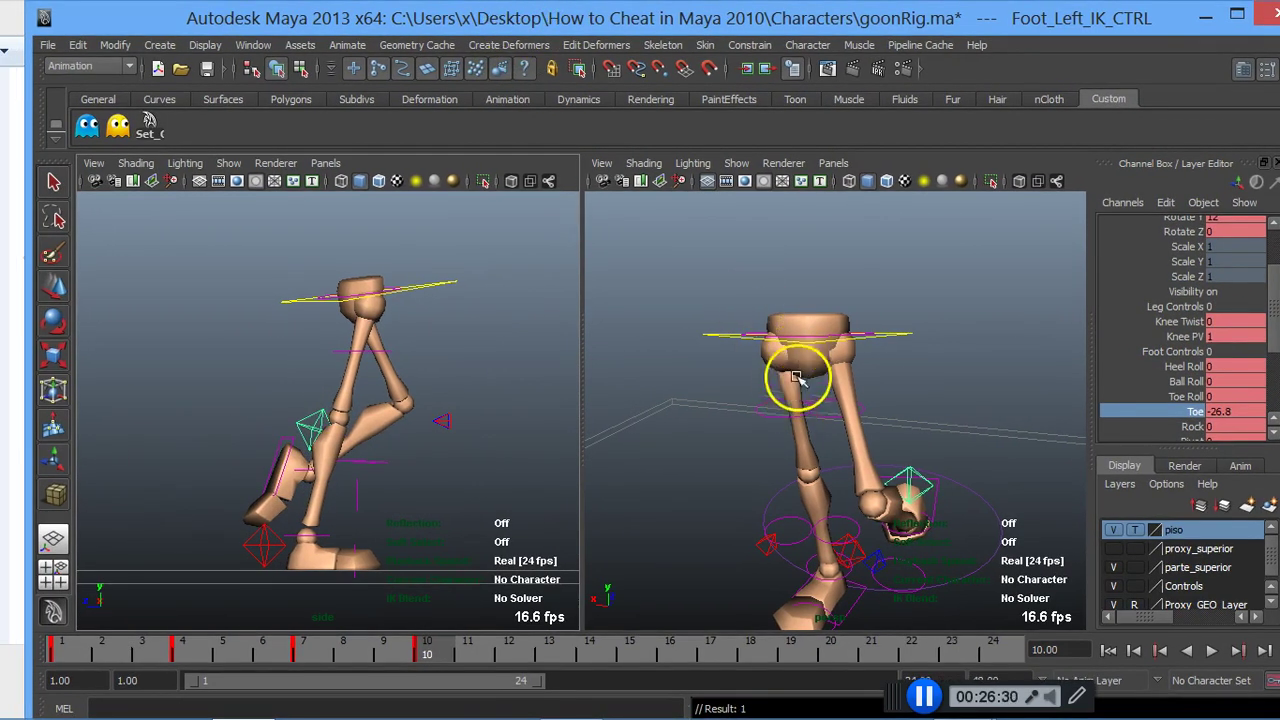
mouse_move(777, 471)
left_mouse_down("alt")
mouse_move(780, 374)
mouse_move(803, 457)
left_mouse_up("alt")
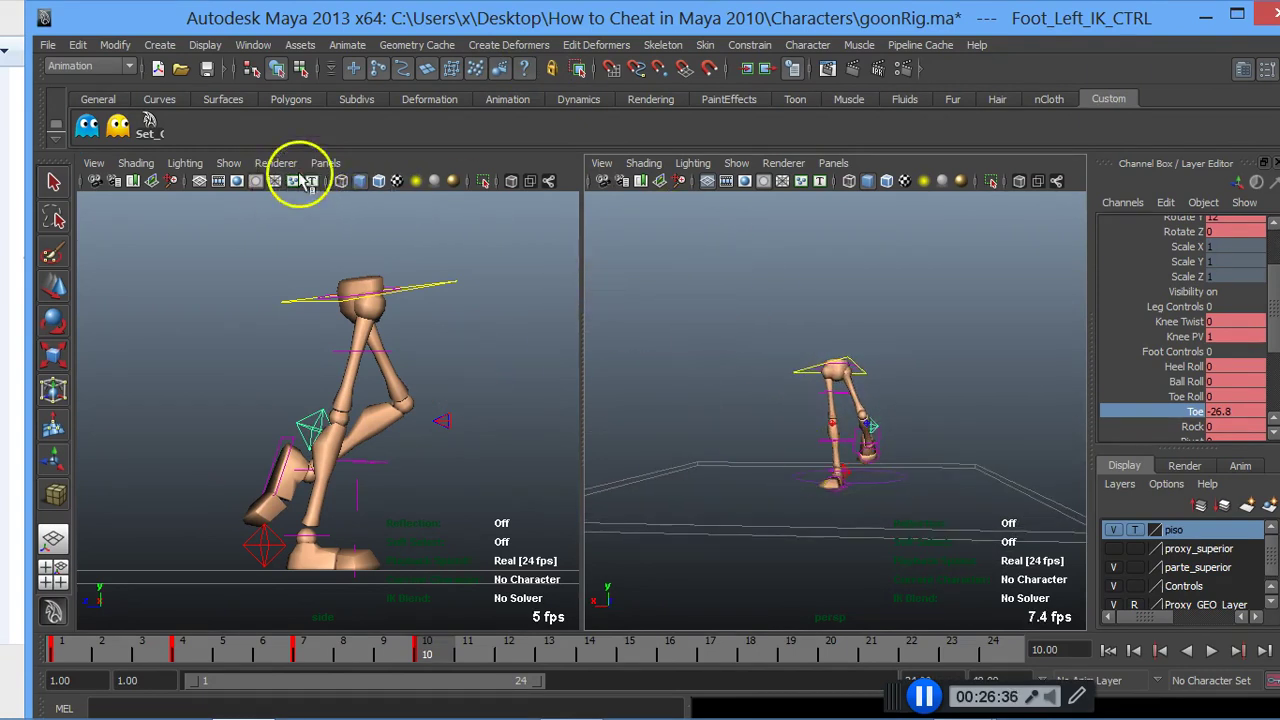
left_click(828, 166)
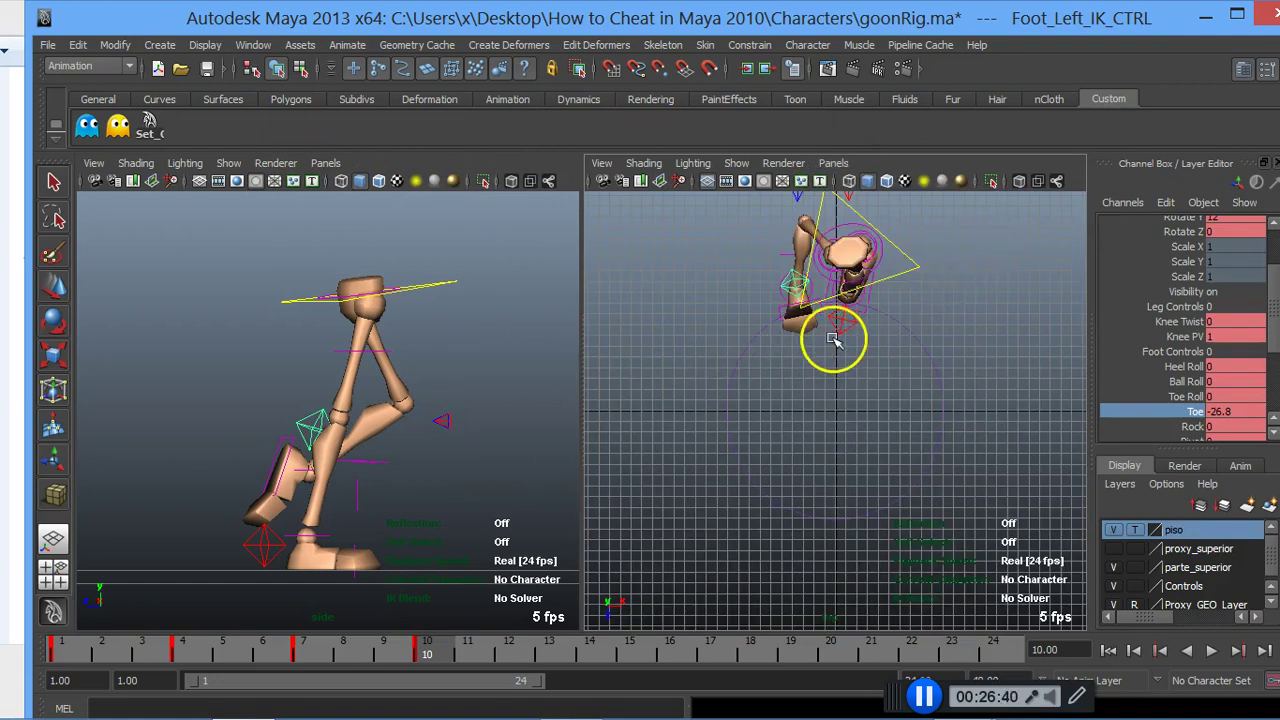
left_click_drag(834, 340, 840, 348, "alt")
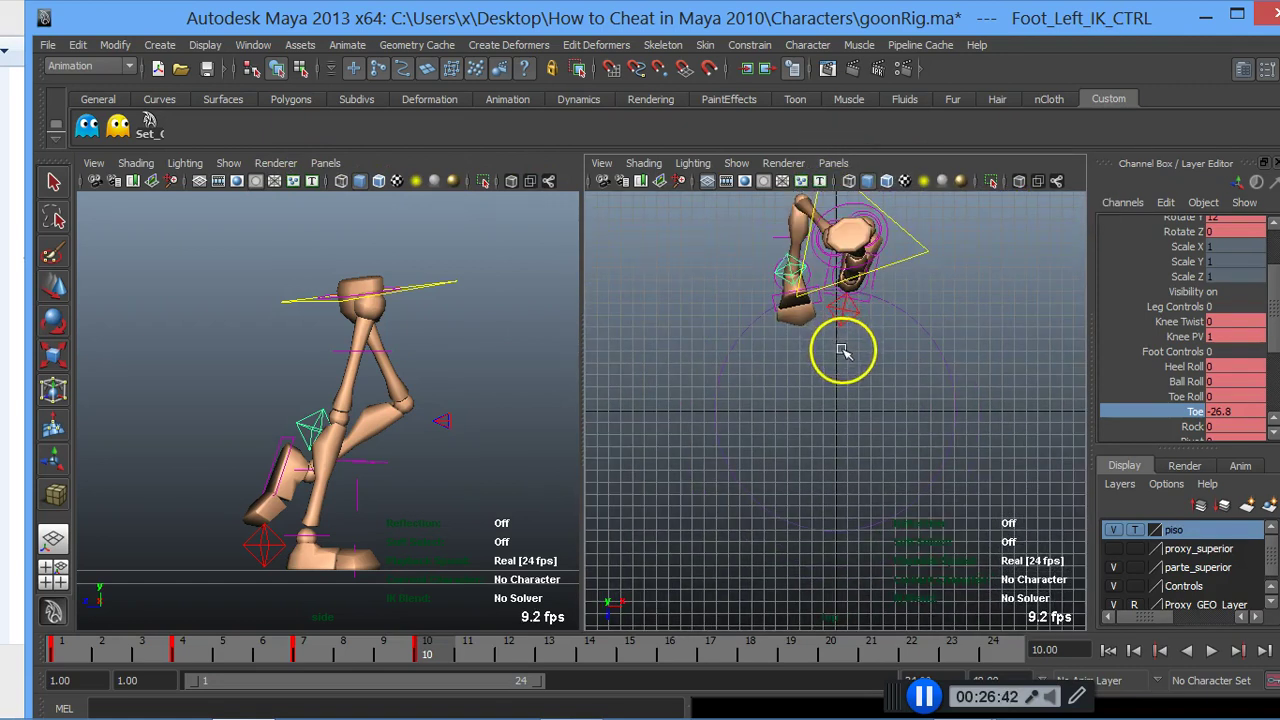
left_click_drag(760, 343, 728, 420, "alt")
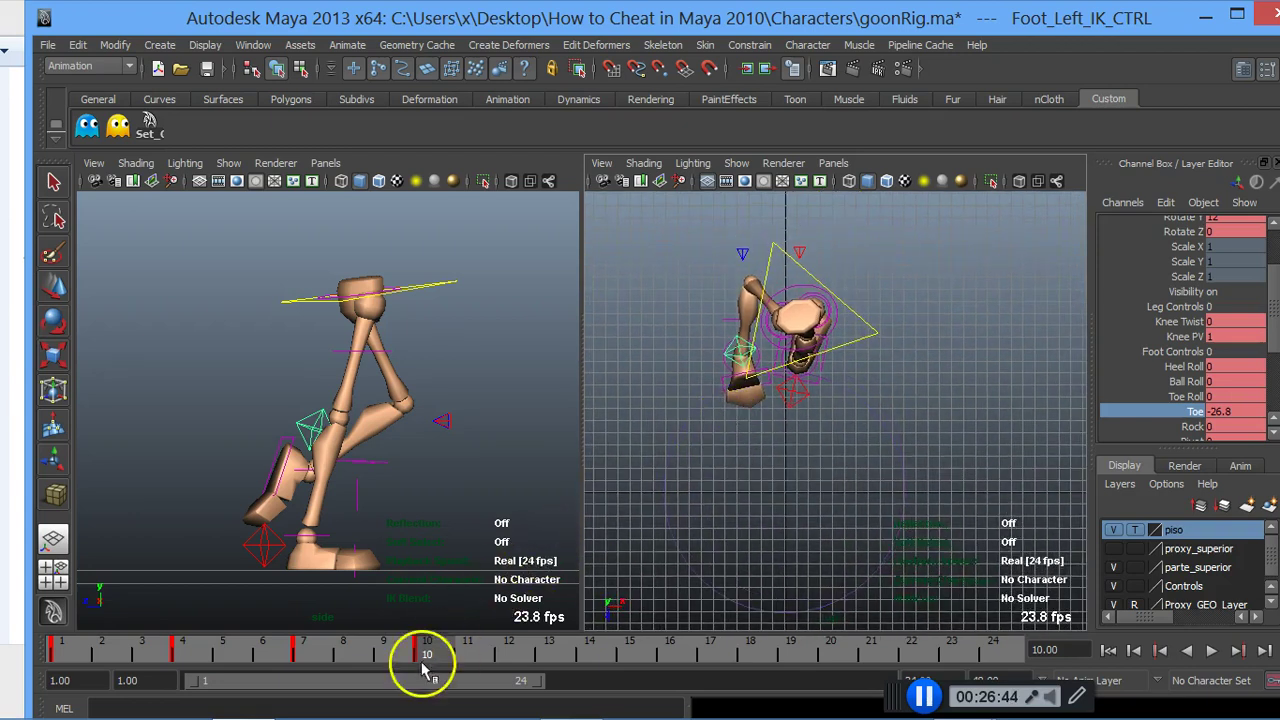
Step: Play the walk with Hip_FK_CTRL selected, stop at frame 7, and frame both legs
left_click(152, 127)
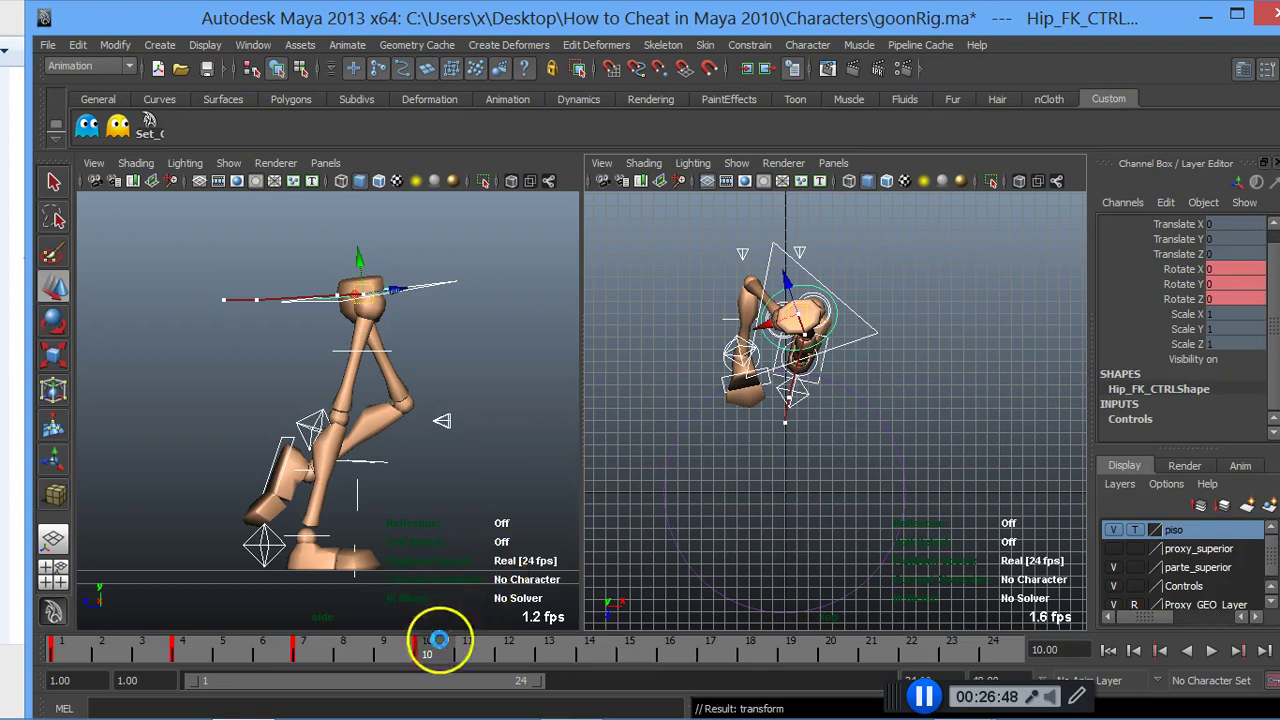
key("alt+v")
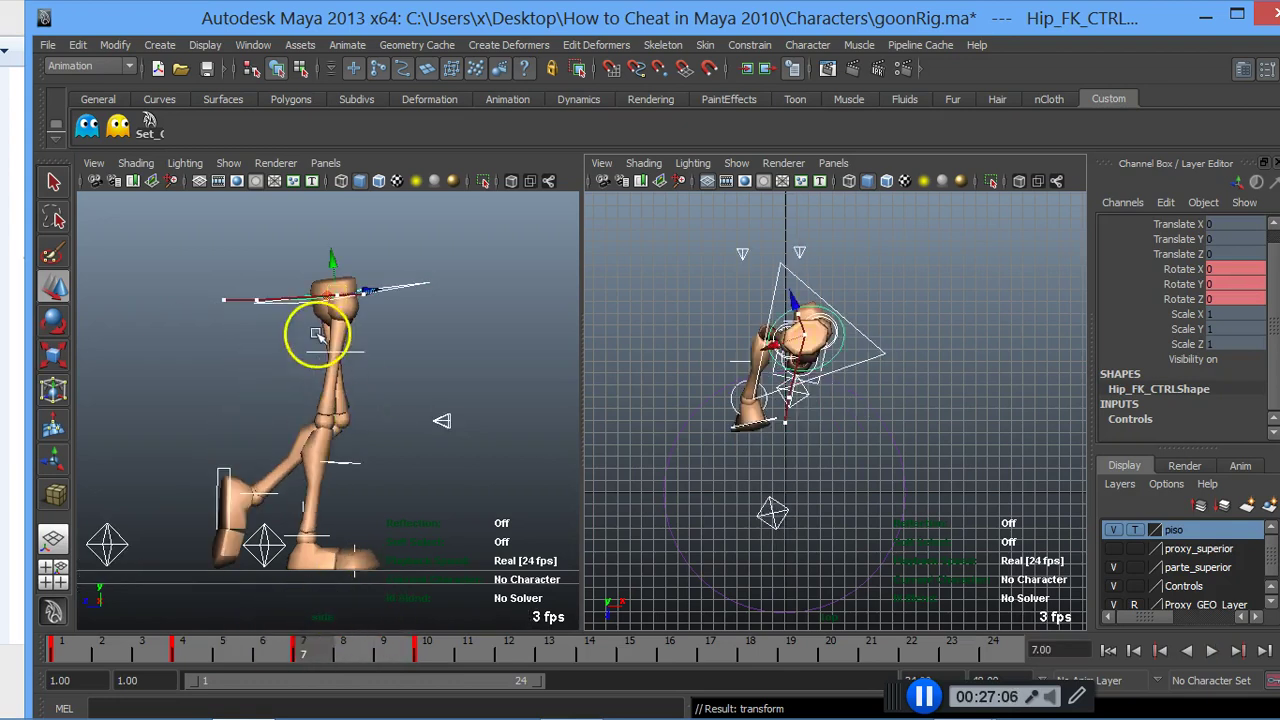
key("Escape")
scroll(262, 283, "up", 5)
scroll(262, 283, "up", 2)
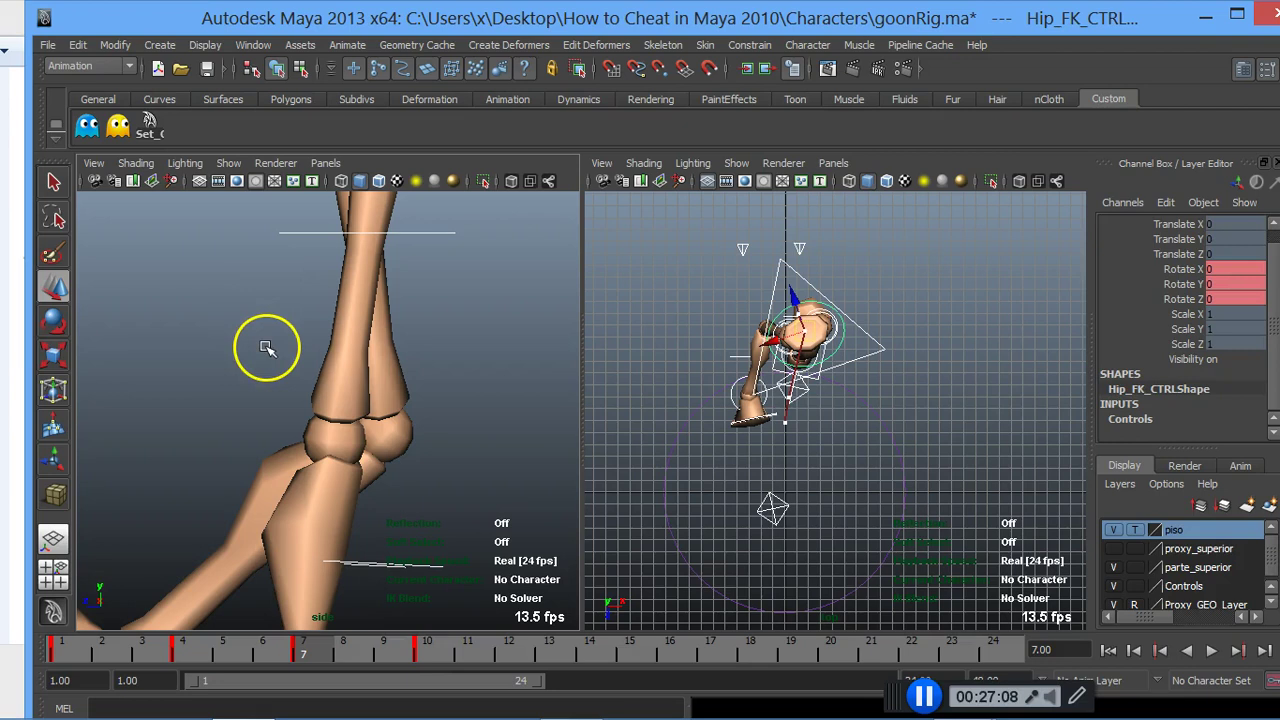
middle_click_drag(266, 347, 371, 363, "alt")
middle_click_drag(408, 460, 348, 455, "alt")
right_click_drag(347, 455, 312, 372, "alt")
Step: Scrub back to frame 6 and play the walk animation again
scroll(291, 365, "down", 3)
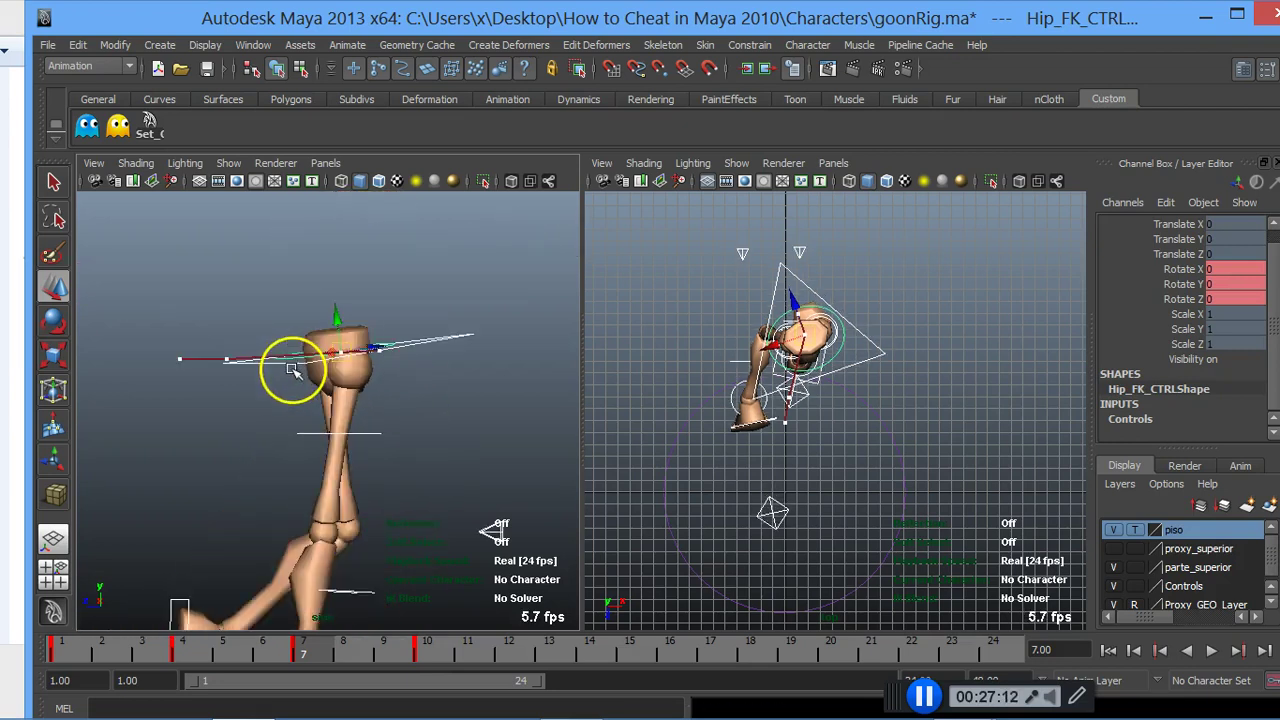
scroll(200, 362, "down", 2)
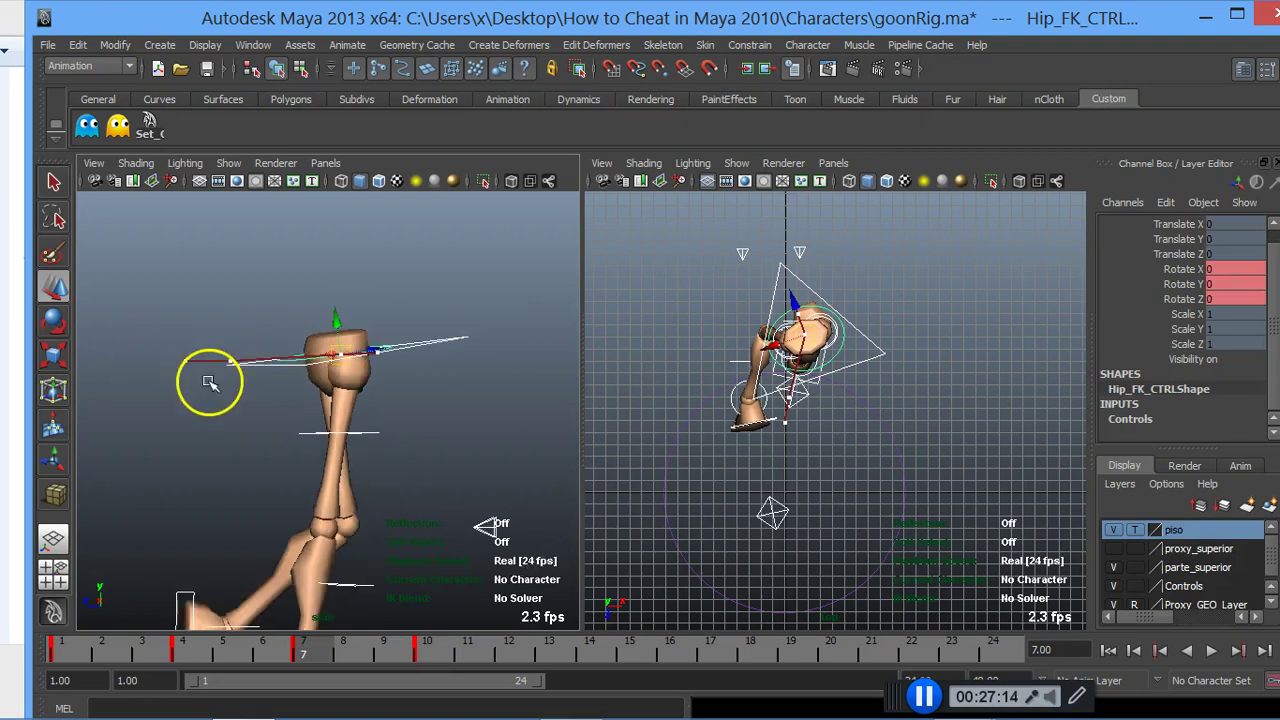
mouse_move(300, 660)
left_mouse_down()
mouse_move(189, 657)
mouse_move(257, 651)
left_mouse_up()
scroll(312, 440, "down", 2)
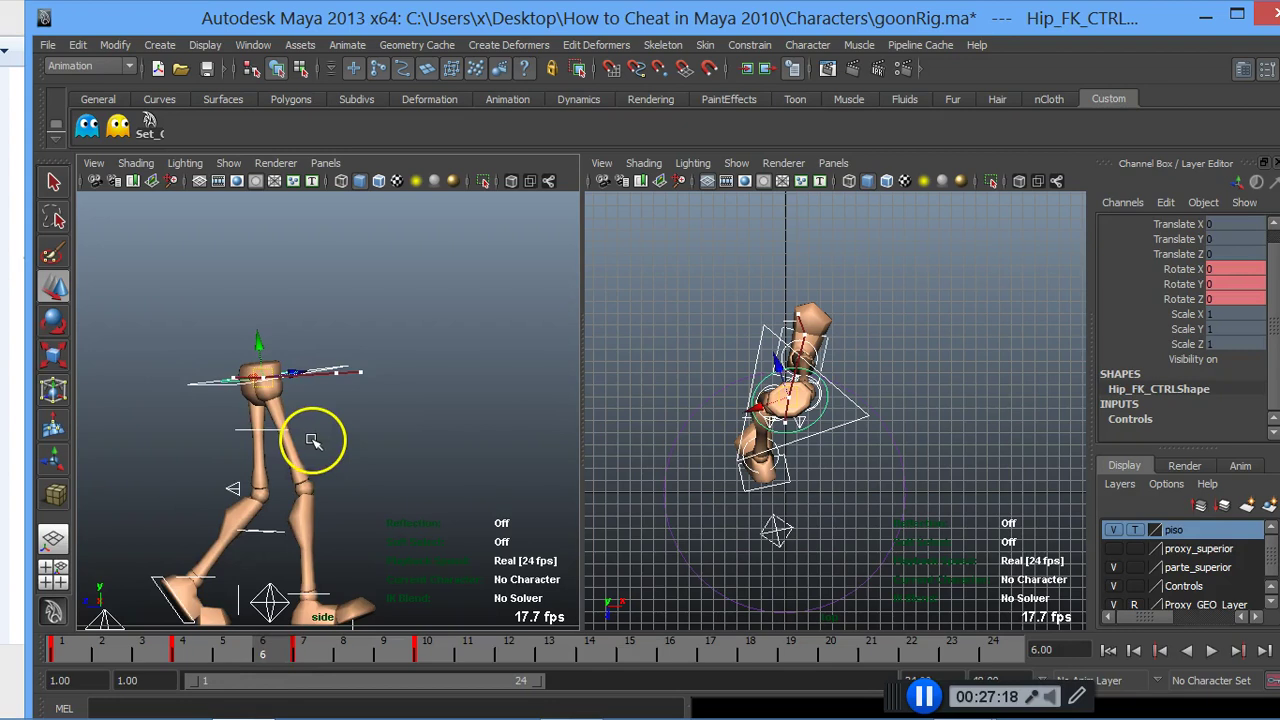
key("alt+v")
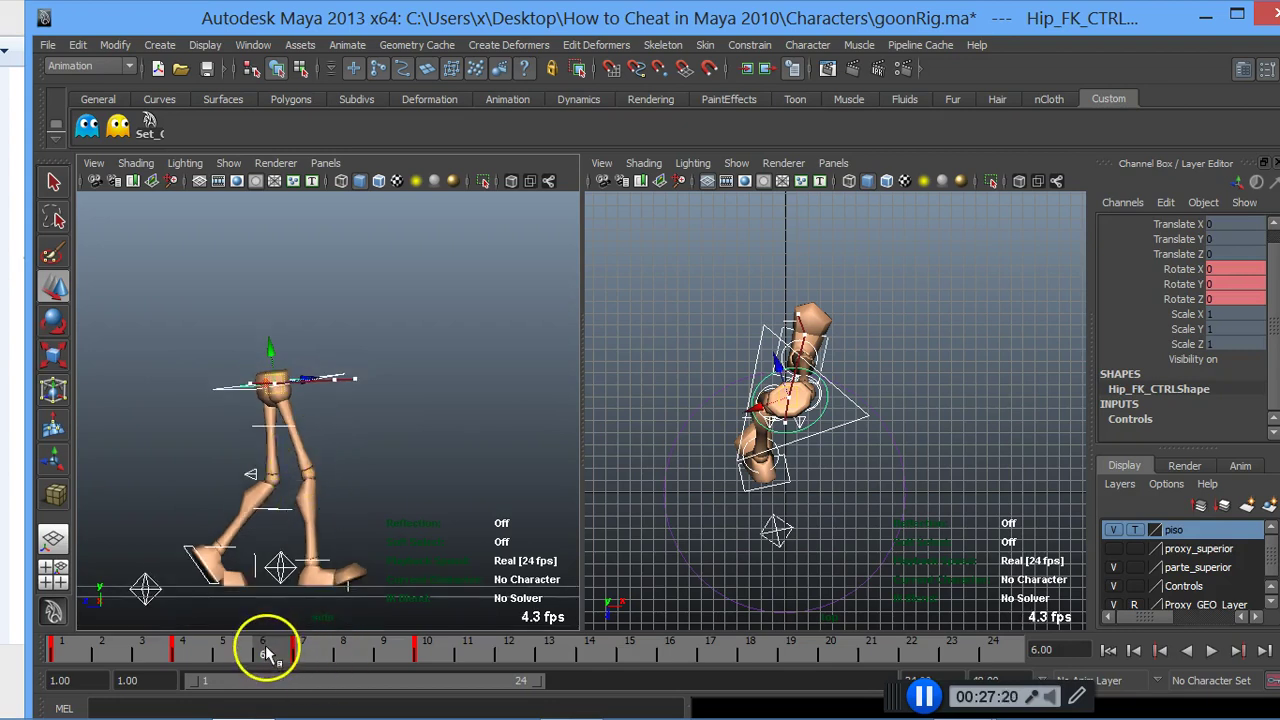
Step: At frame 4, move Center_Root_FK_CTRL to Translate X 0.14, Z 9.331
left_click(183, 652)
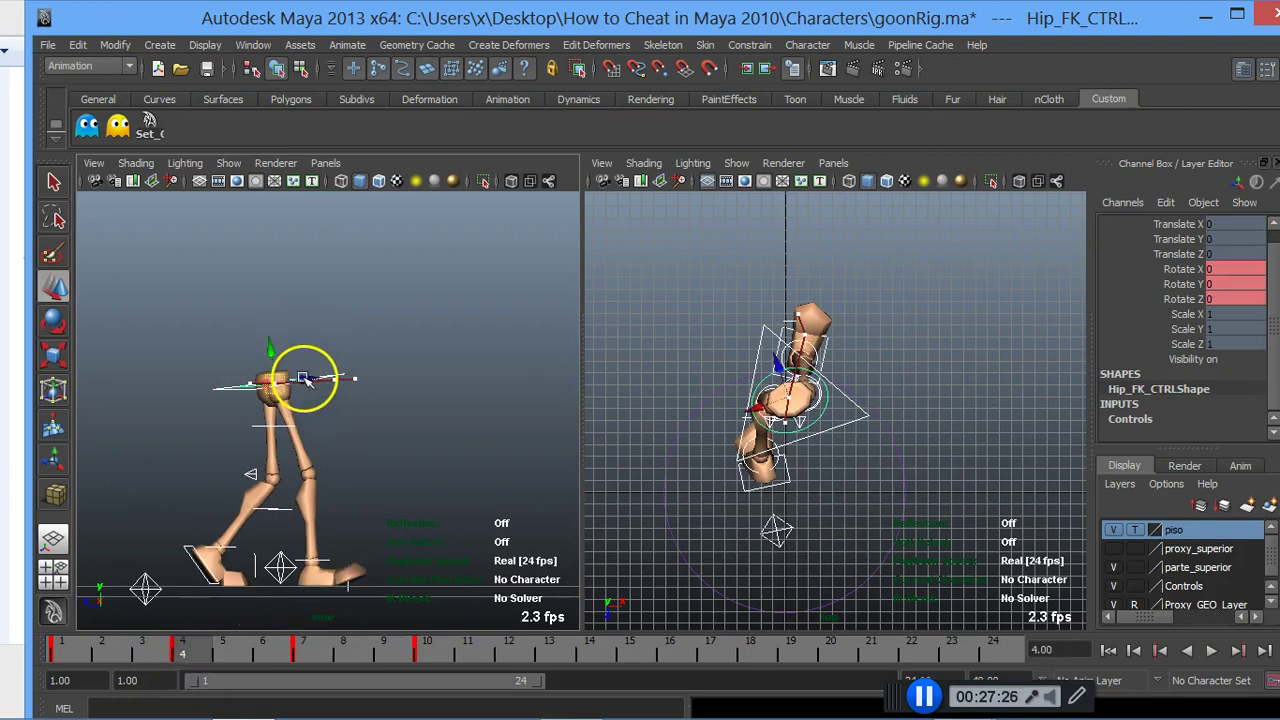
left_click_drag(310, 378, 316, 376)
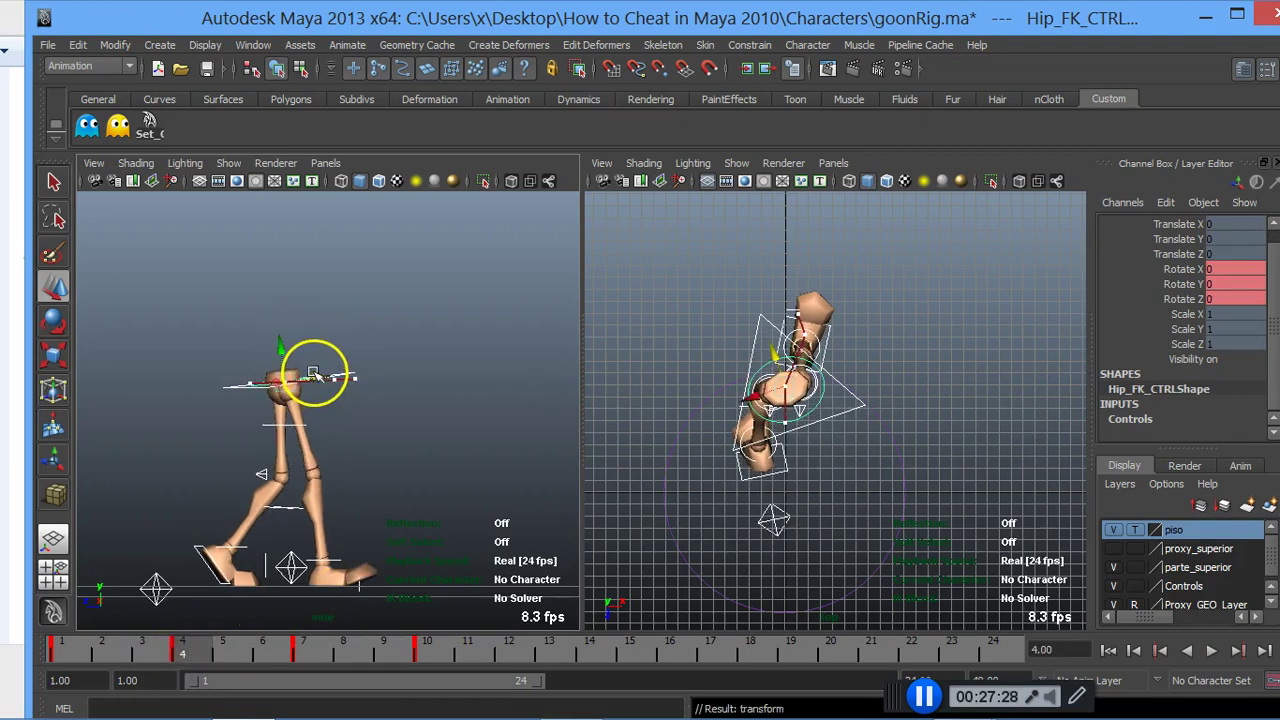
left_click(423, 451)
left_click(290, 378)
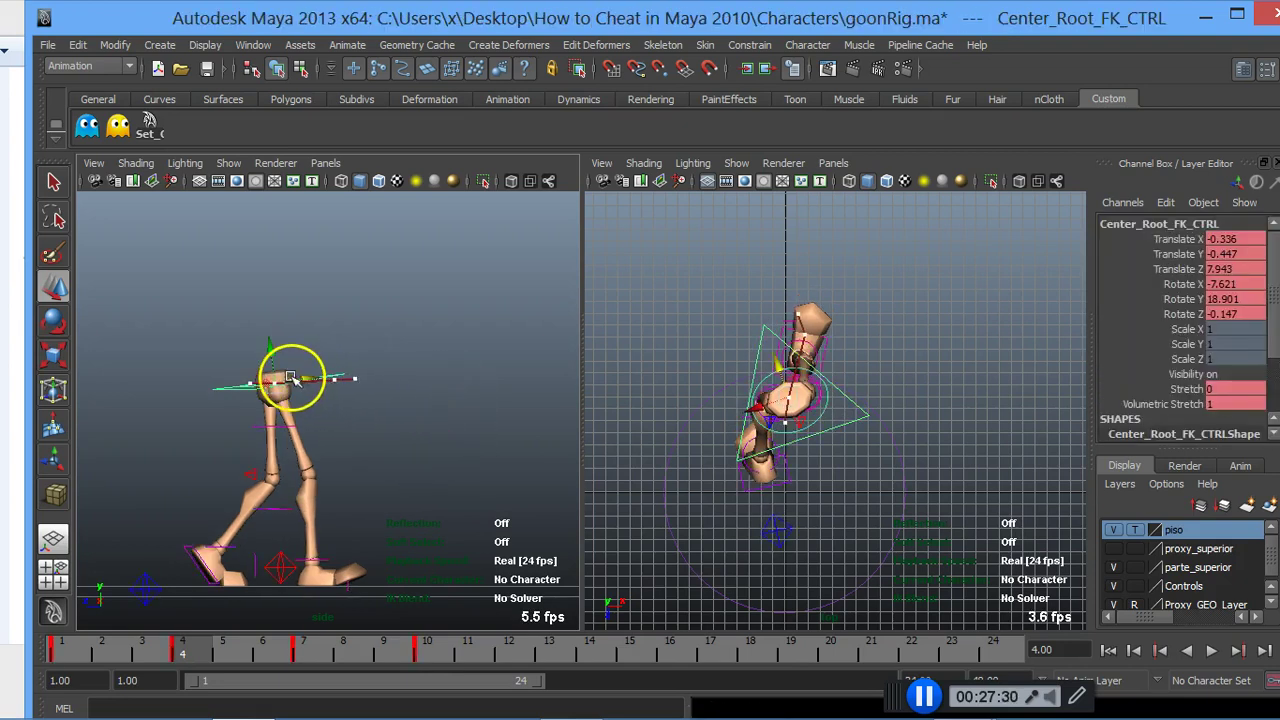
left_click_drag(297, 379, 311, 381)
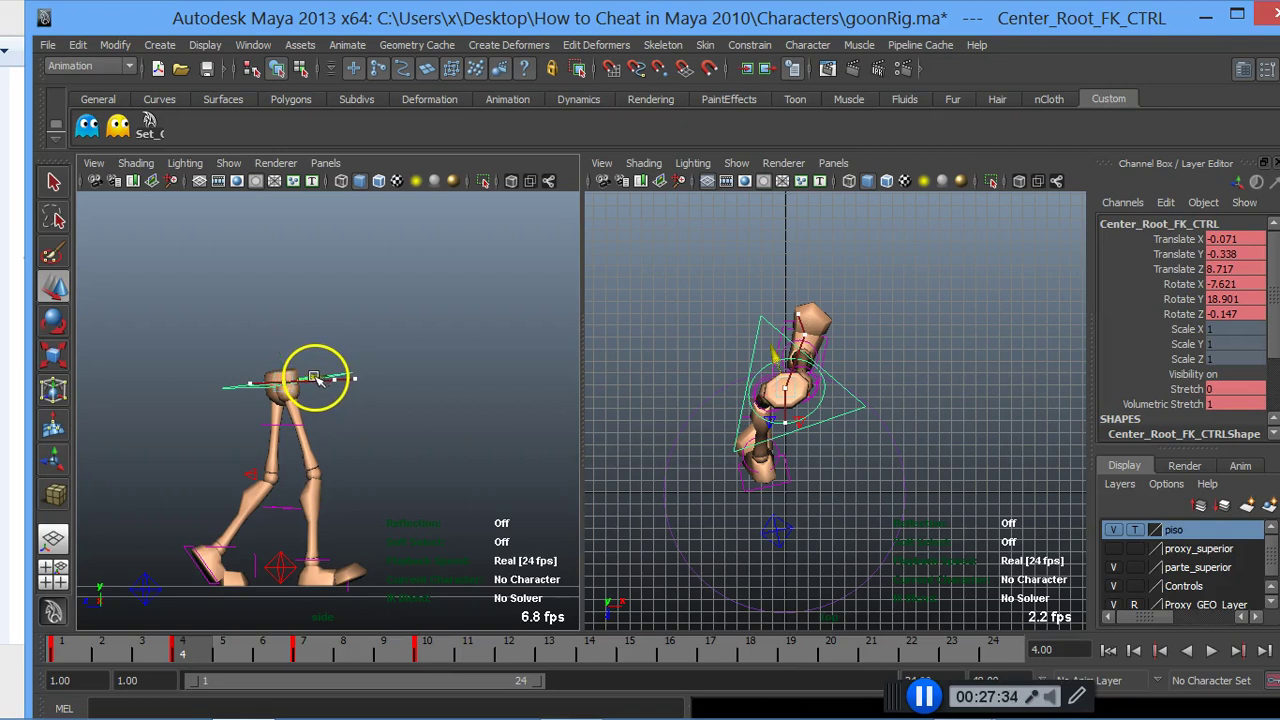
left_click_drag(316, 377, 322, 377)
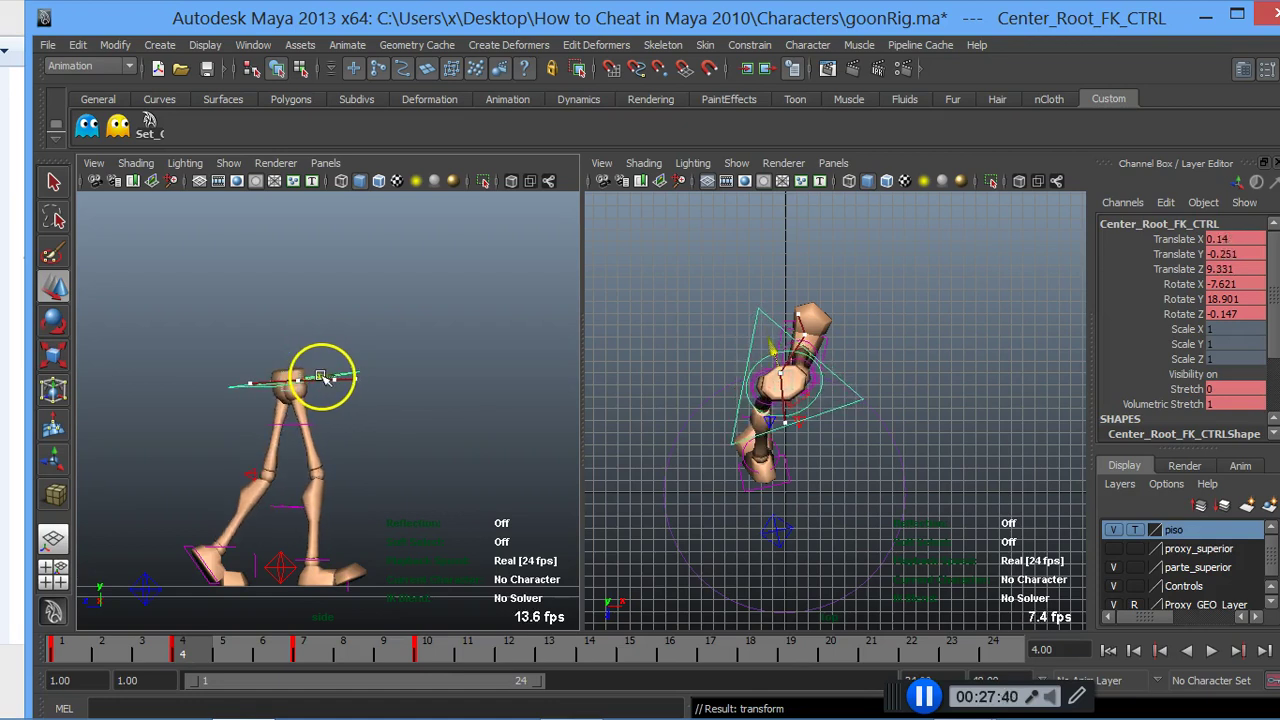
Step: Replay the walk, stop at frame 9, and move Maya aside to show the reference sheet
left_click(309, 520)
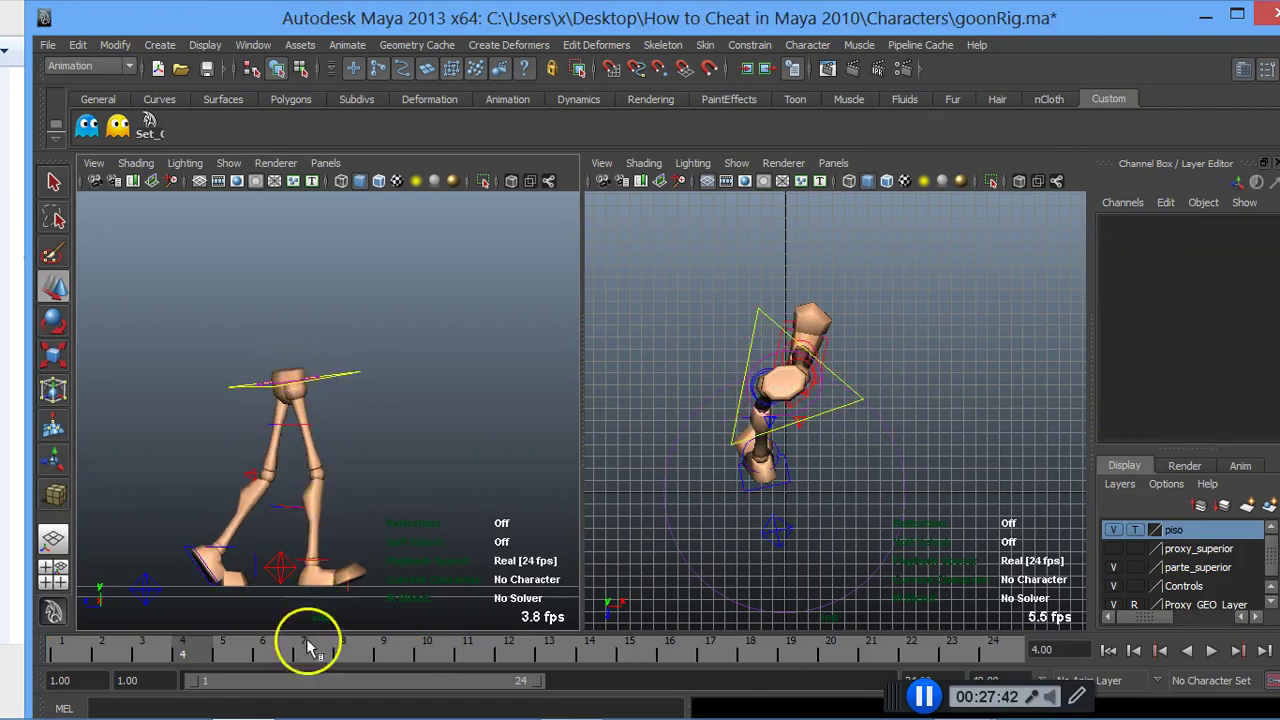
key("alt+v")
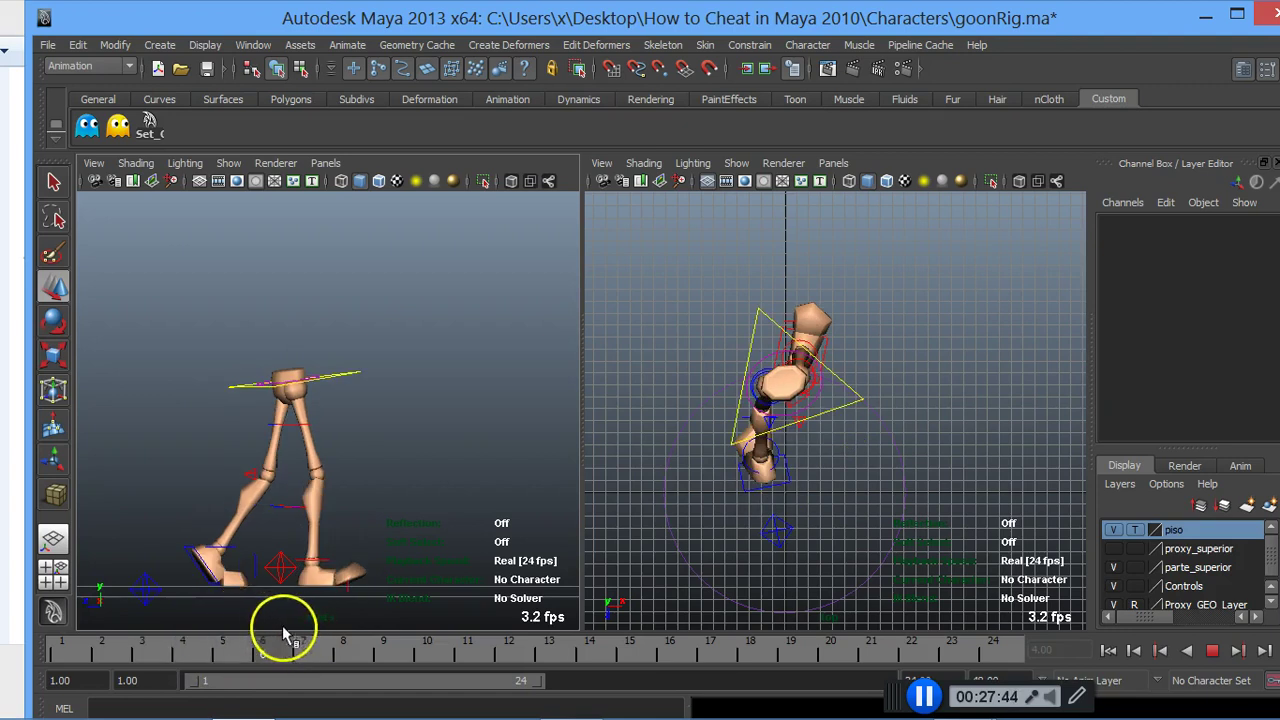
left_click_drag(183, 635, 270, 640)
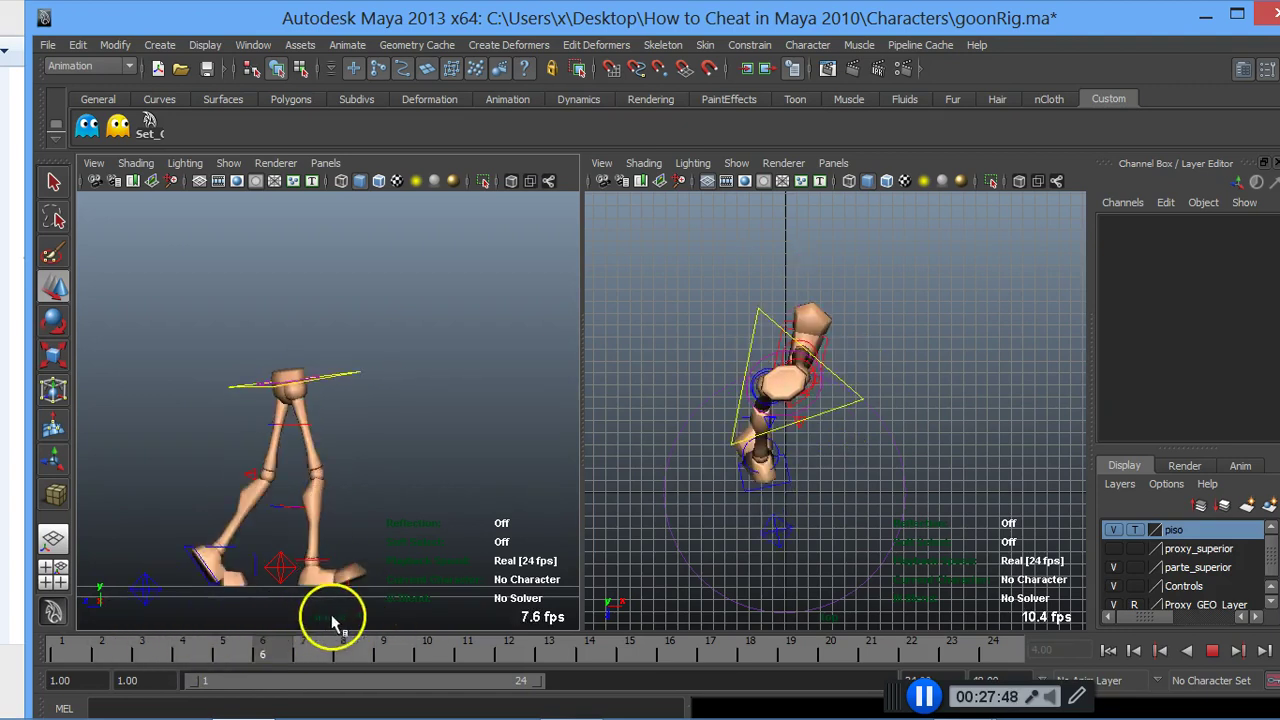
key("alt+v")
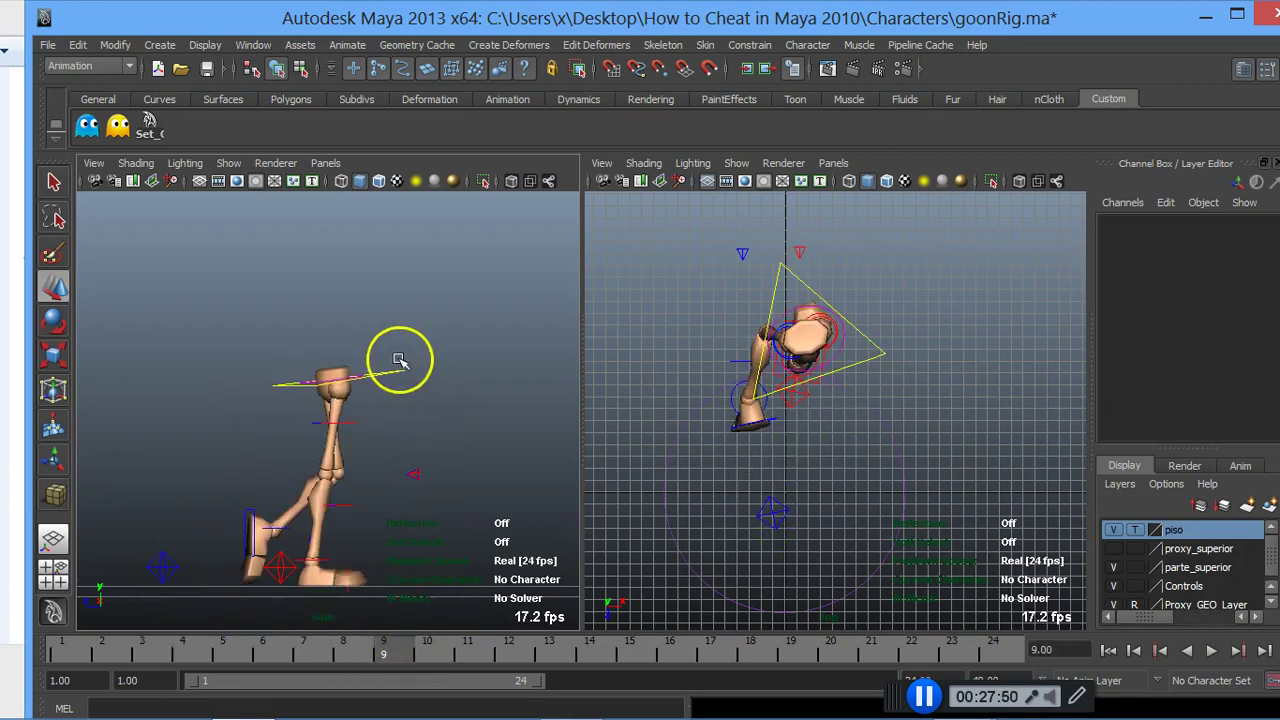
left_click(385, 376)
left_click_drag(467, 30, 764, 41)
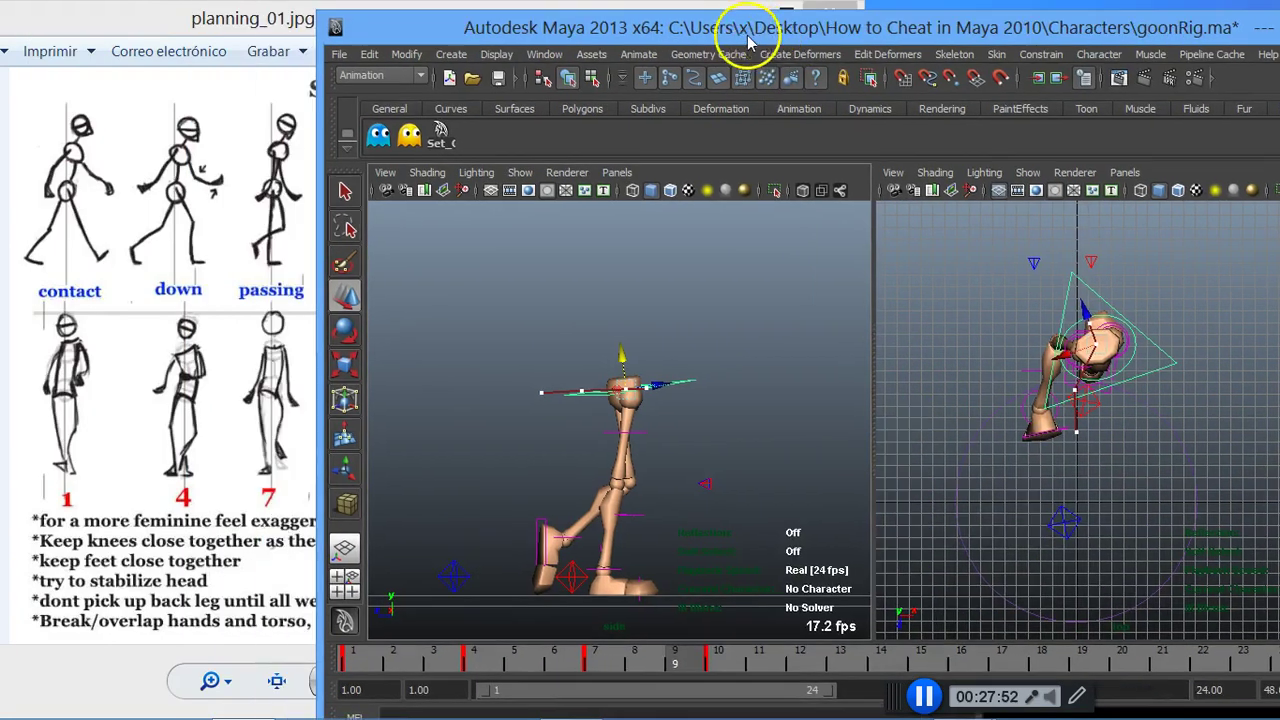
Step: Use File > Save Scene As to save the scene under the name goon_caminado_inf
left_click(345, 57)
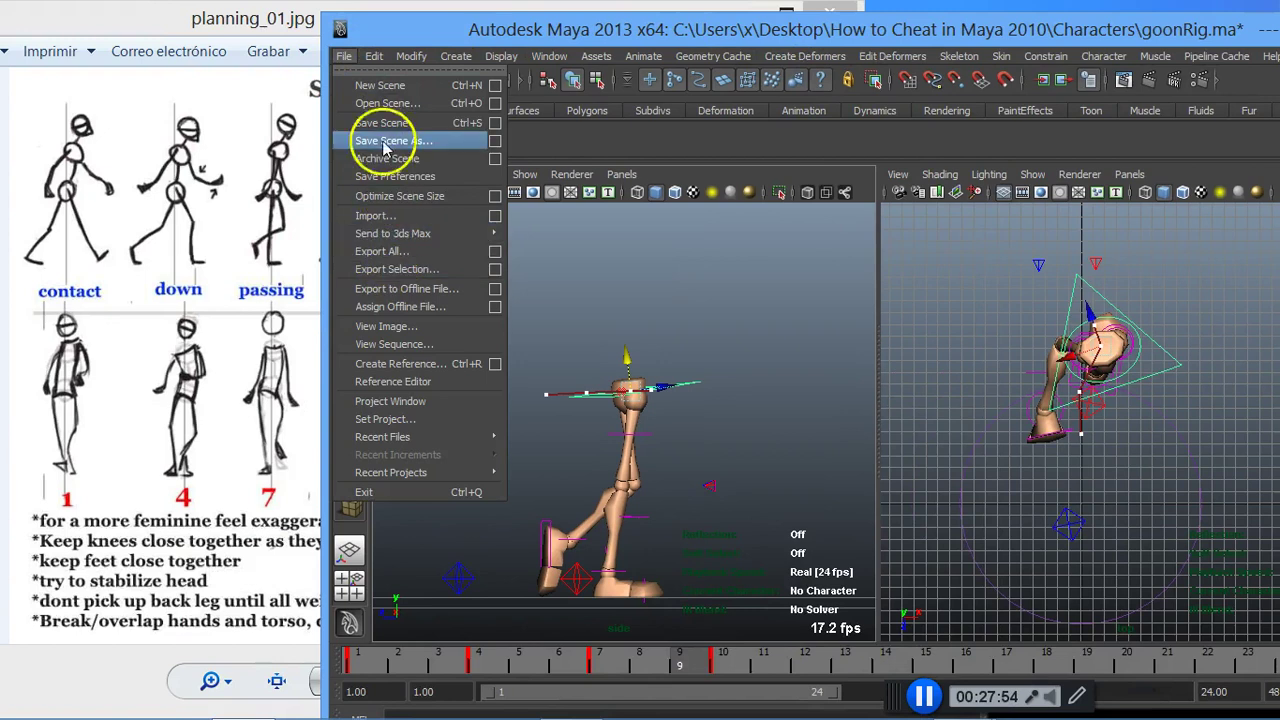
left_click(396, 144)
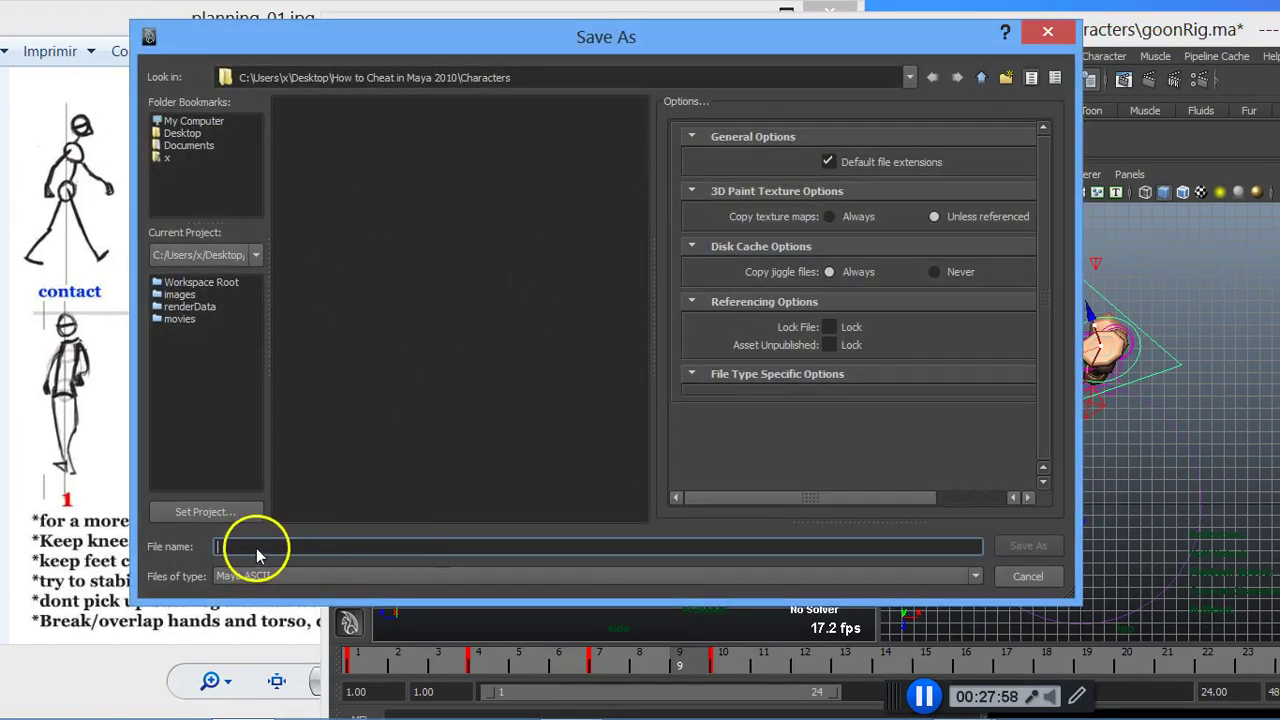
type("goon")
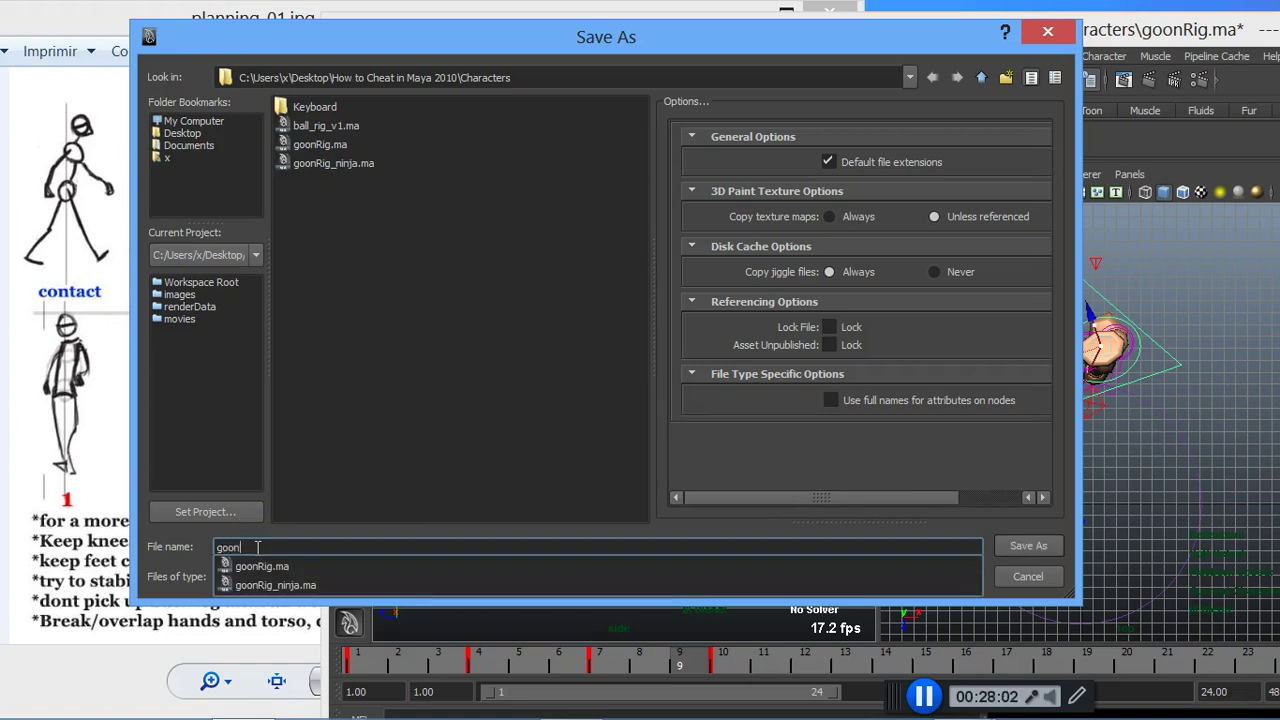
type("_caminado_inf")
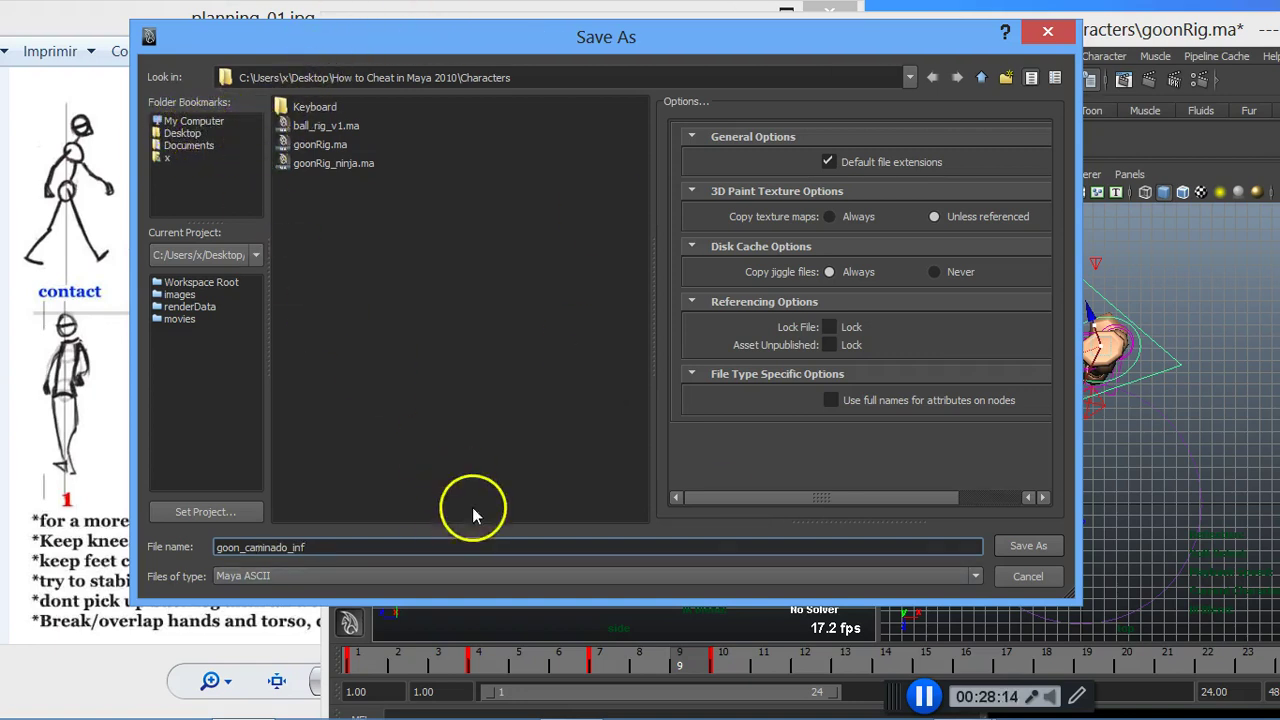
left_click(1026, 545)
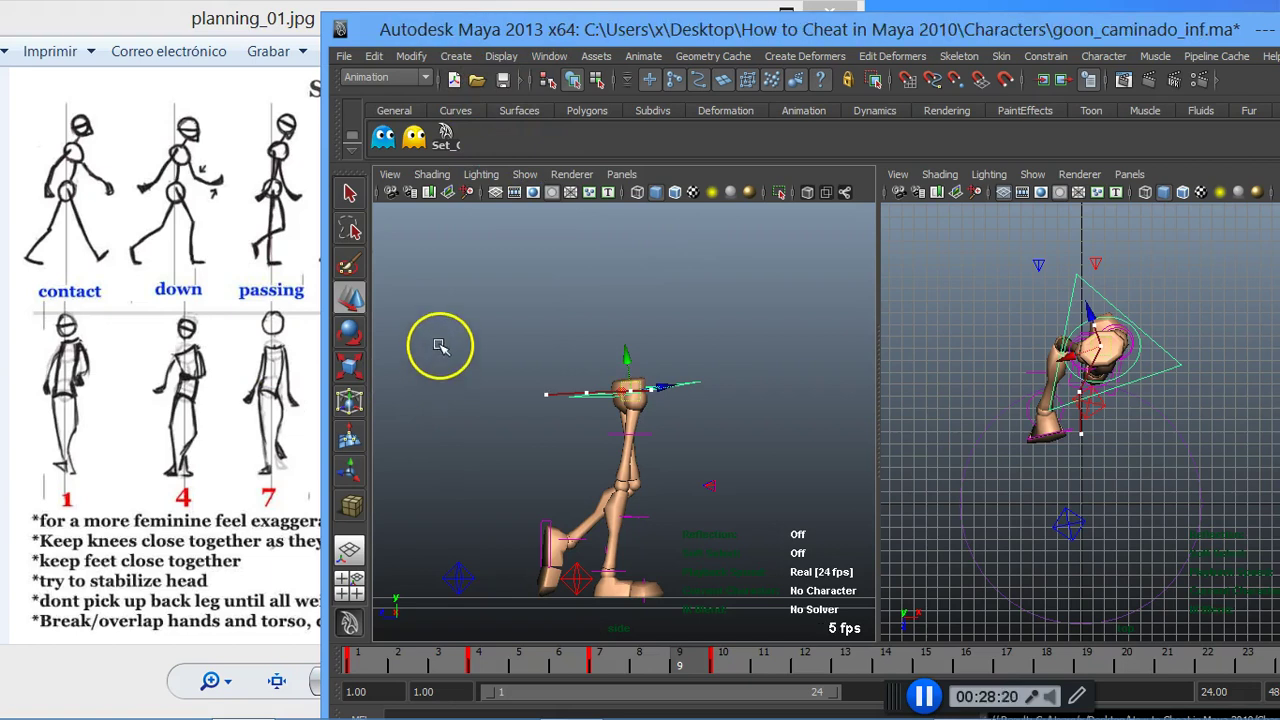
Step: Compare frames 10 and 13 with the drawings, then lower the left foot to Translate Z 21.608 at frame 13
left_click_drag(489, 29, 652, 30)
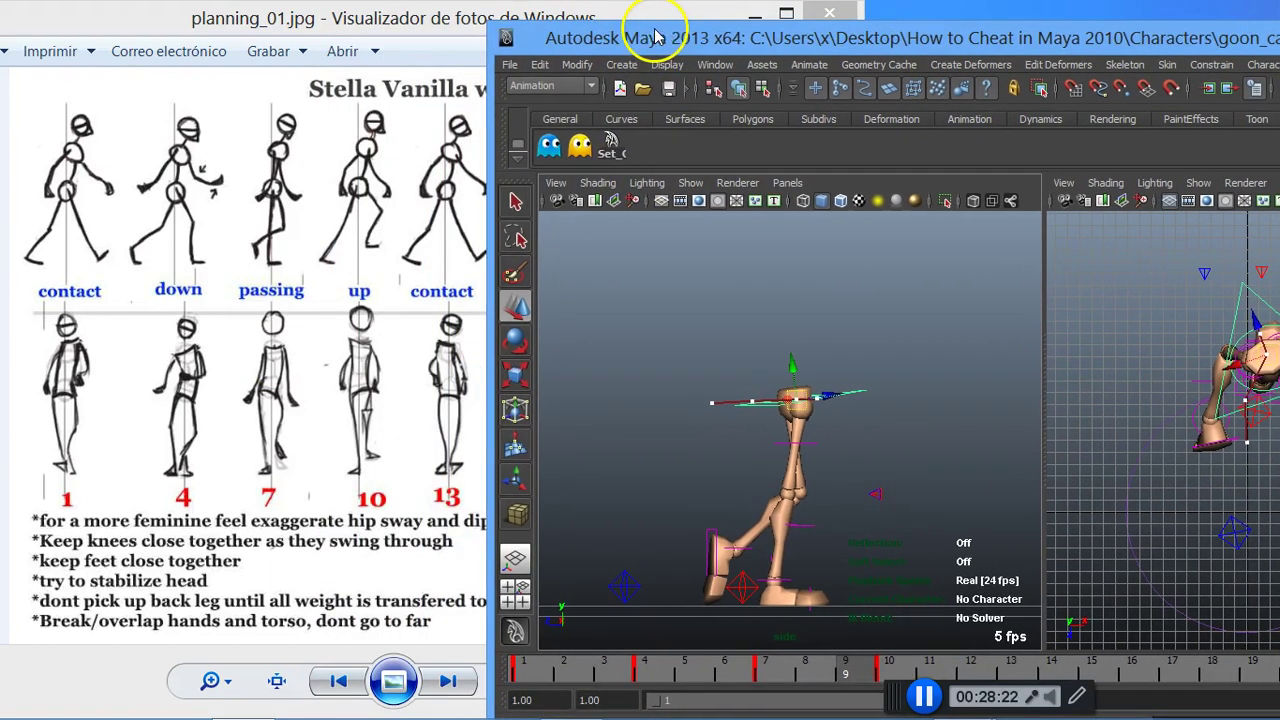
left_click(880, 655)
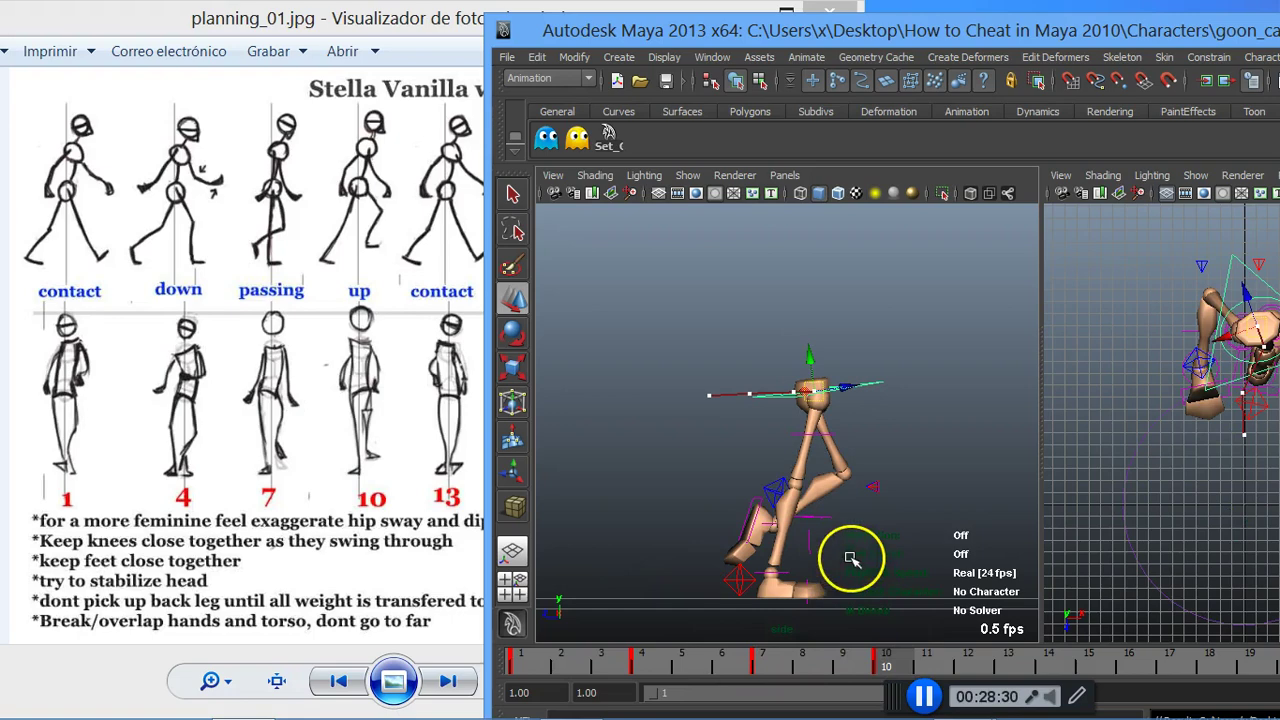
mouse_move(848, 33)
left_mouse_down()
mouse_move(714, 12)
mouse_move(1012, 52)
mouse_move(637, 35)
left_mouse_up()
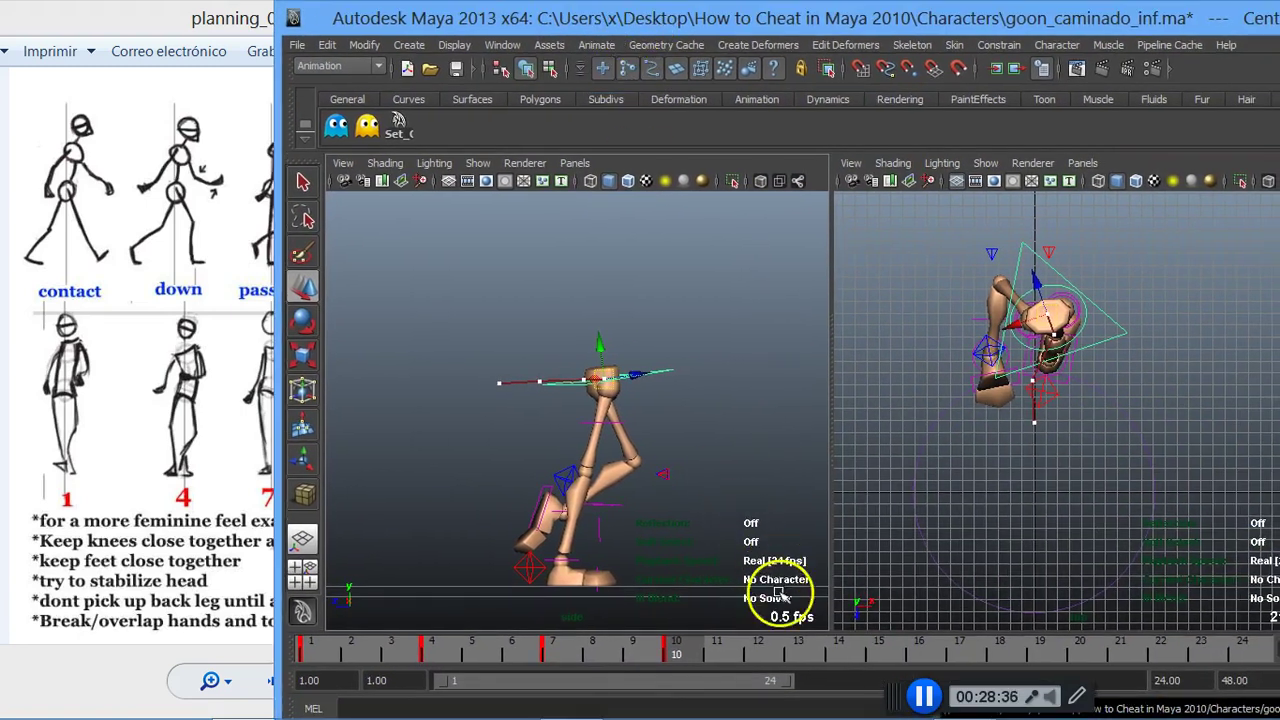
left_click(800, 652)
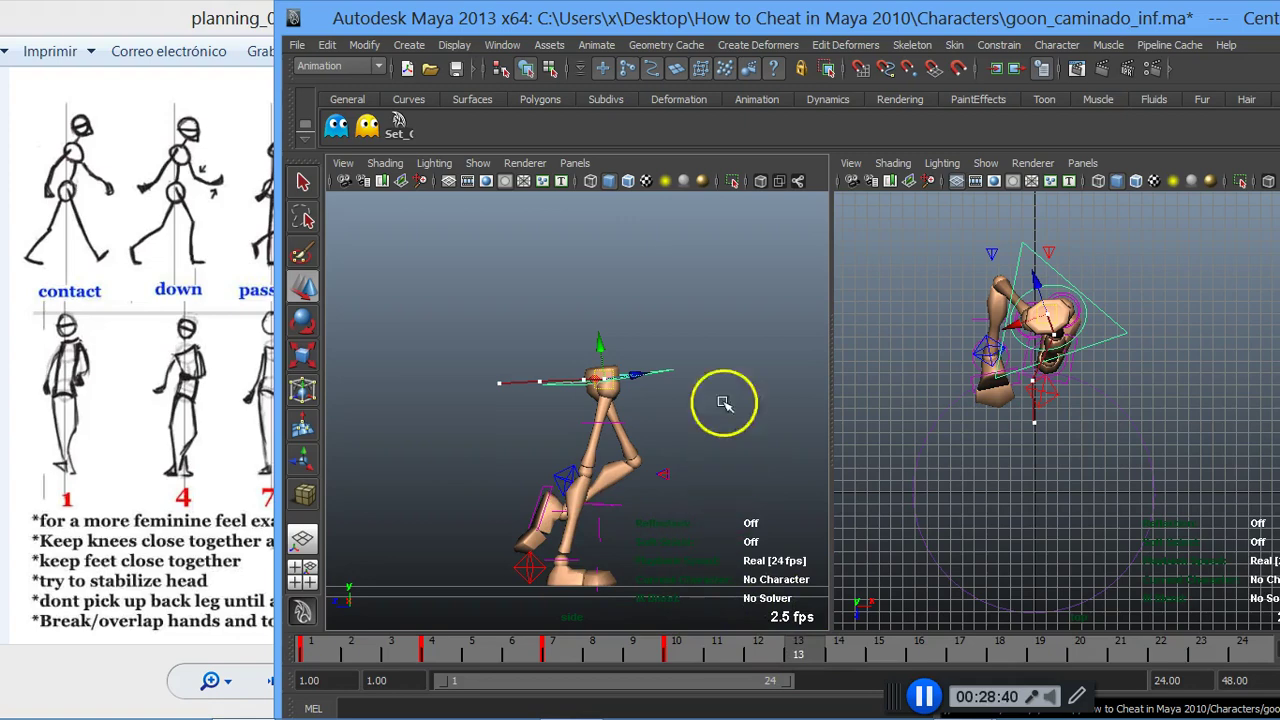
mouse_move(727, 20)
left_mouse_down()
mouse_move(998, 28)
mouse_move(988, 19)
left_mouse_up()
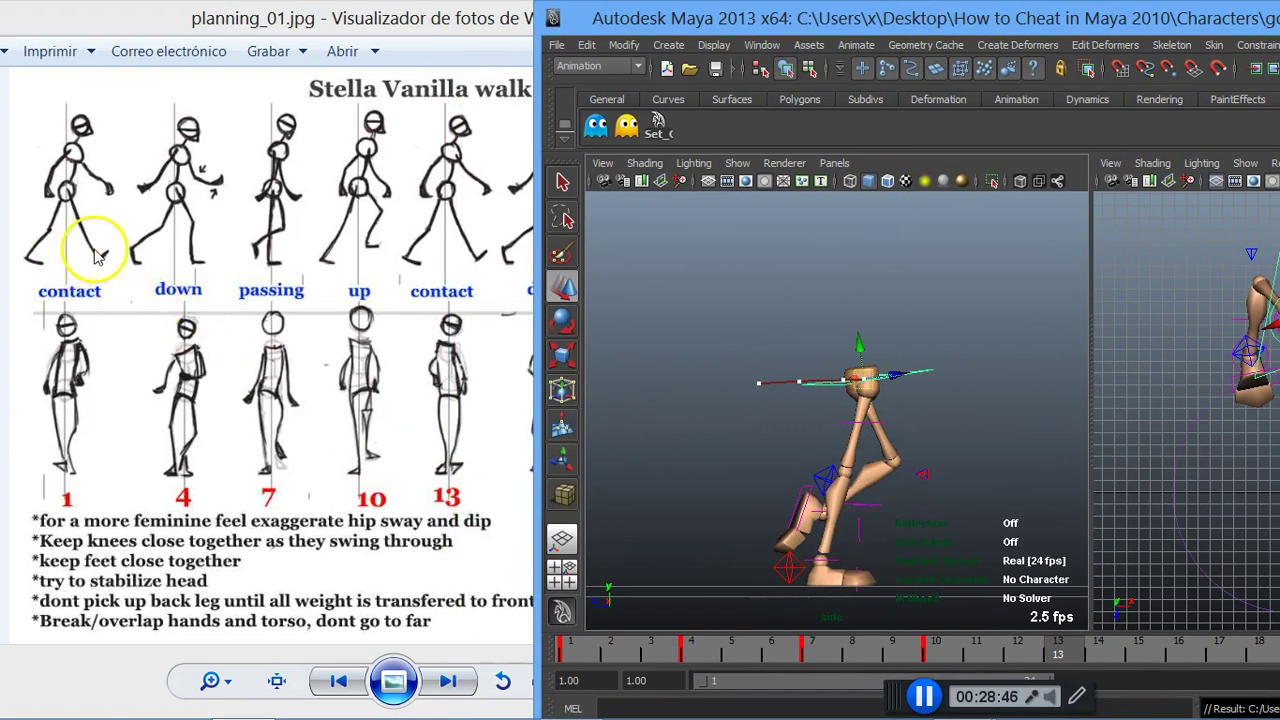
mouse_move(831, 470)
left_mouse_down()
mouse_move(853, 511)
mouse_move(963, 525)
left_mouse_up()
mouse_move(958, 20)
left_mouse_down()
mouse_move(632, 26)
mouse_move(645, 24)
mouse_move(600, 50)
mouse_move(488, 30)
left_mouse_up()
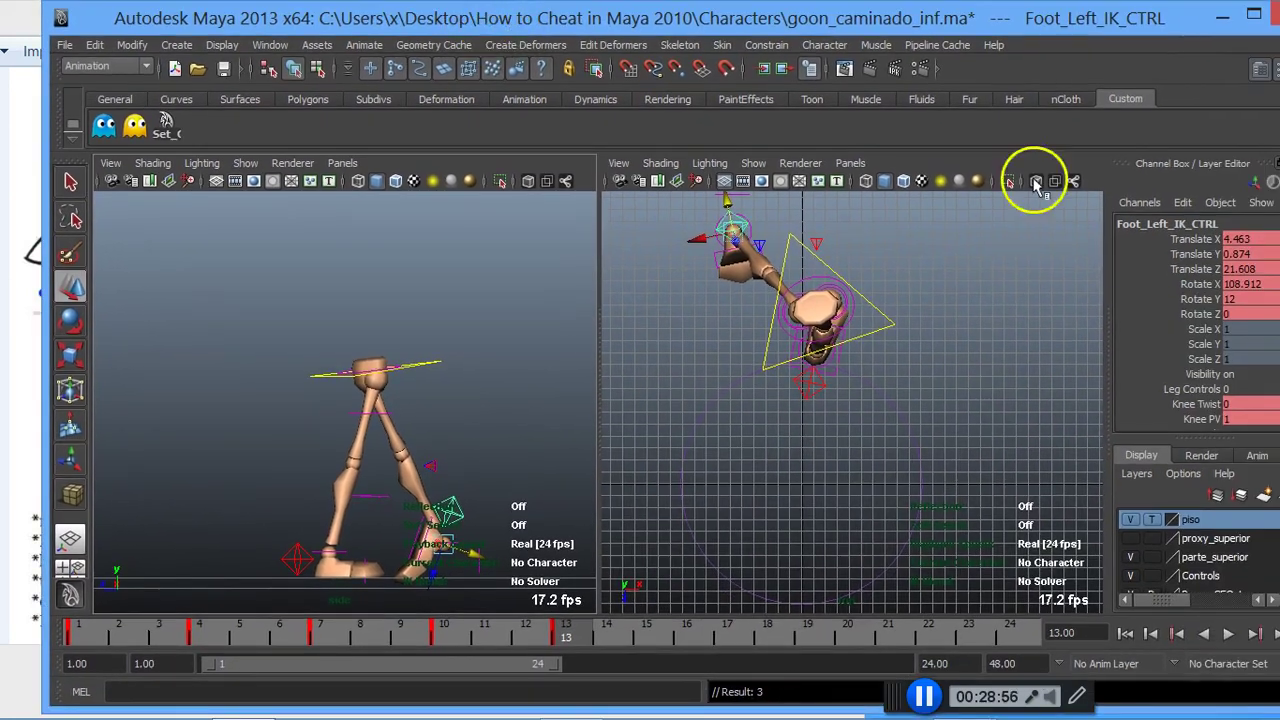
Step: Rotate Foot_Left_IK_CTRL back to Rotate X -33.502
left_click_drag(1122, 27, 1063, 6)
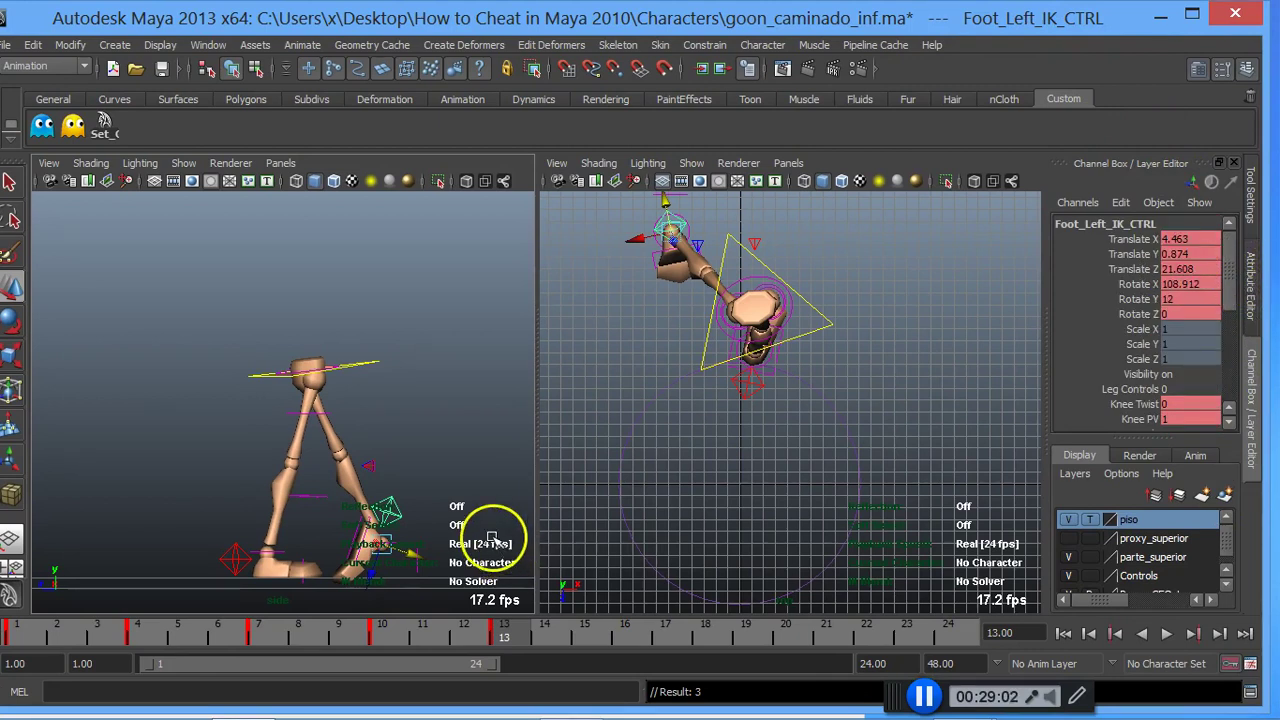
key("e")
left_click_drag(351, 517, 330, 712)
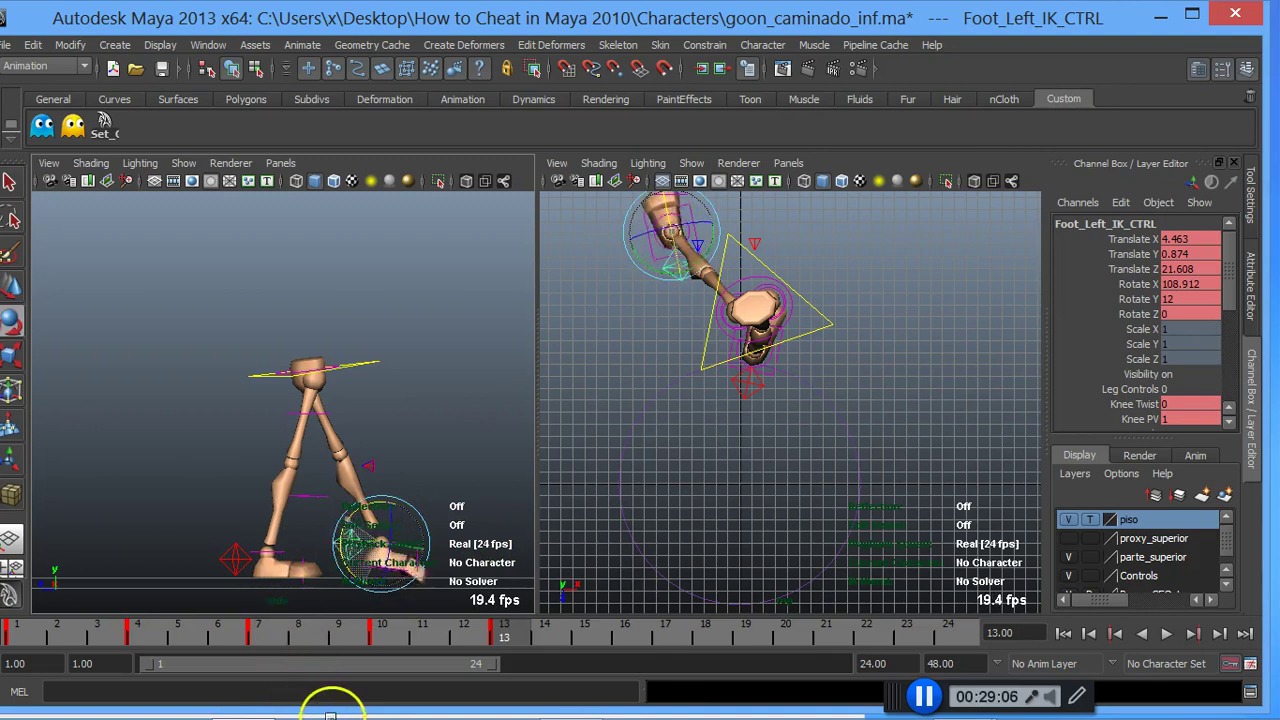
left_click_drag(330, 712, 435, 705)
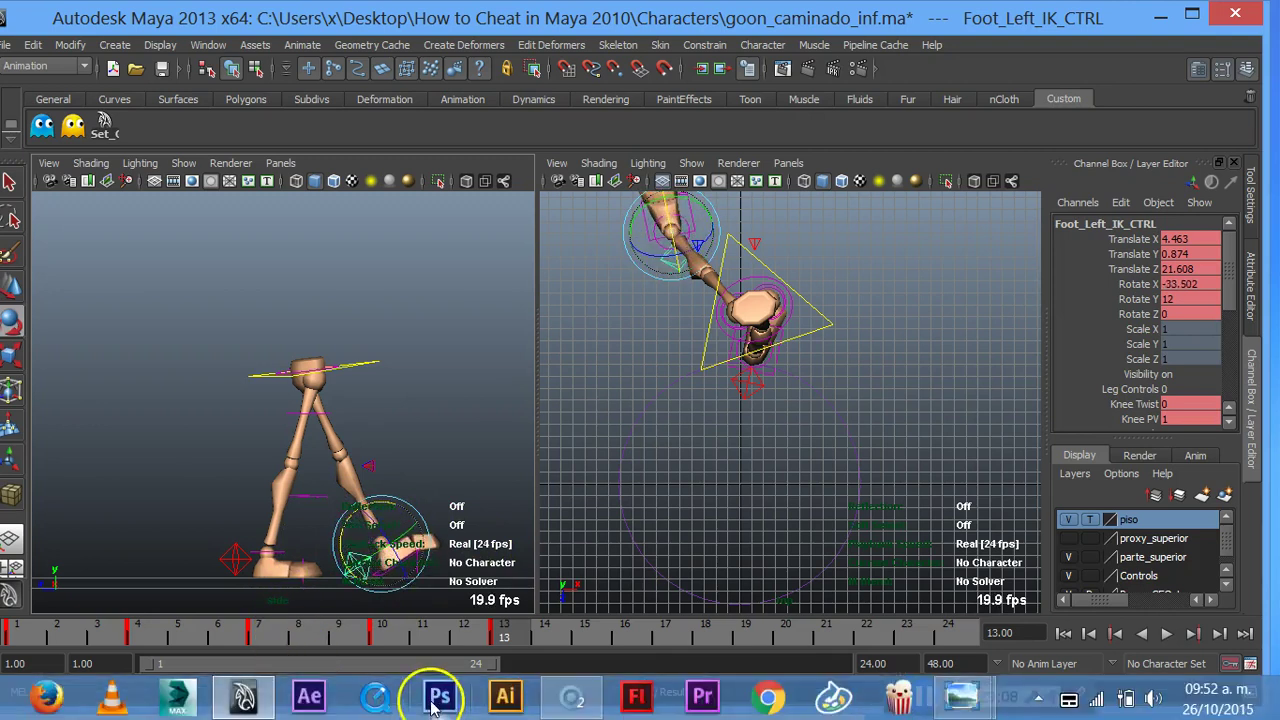
Step: Raise the left foot to Translate Y 1.961 and enter -27 in its Toe channel
key("w")
middle_click_drag(428, 420, 380, 316, "alt")
left_click_drag(318, 425, 318, 407)
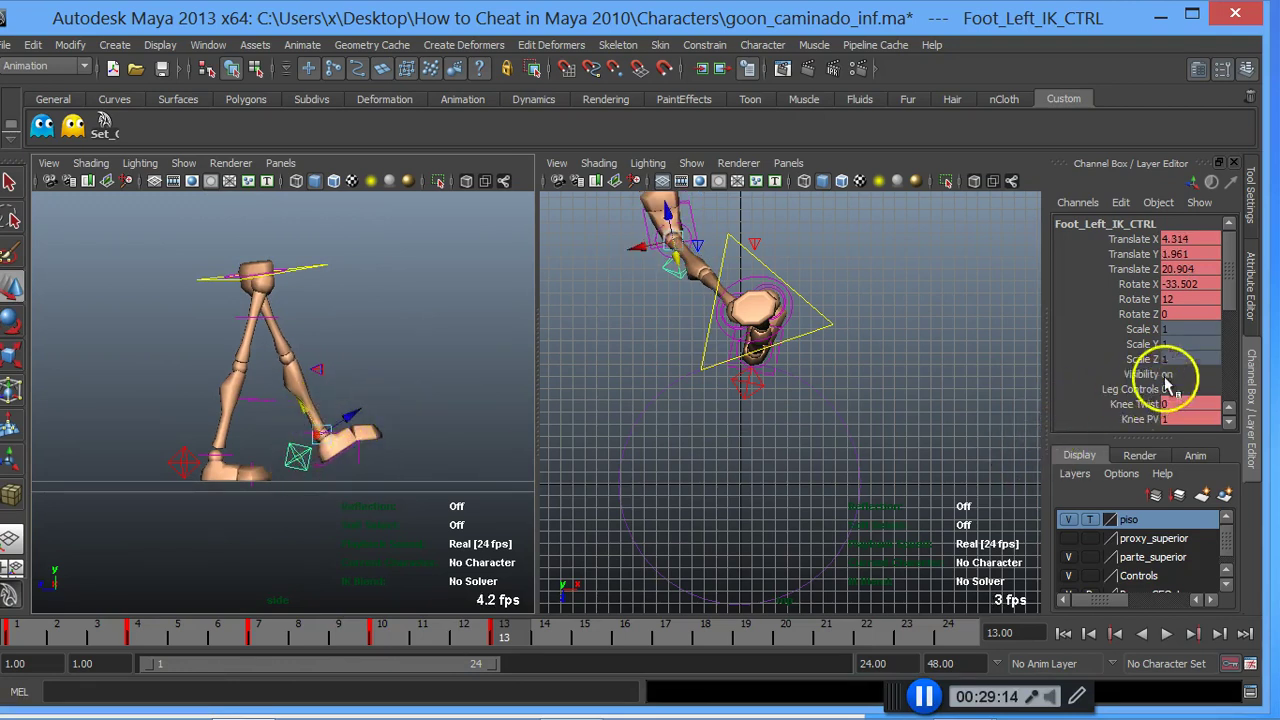
left_click_drag(1228, 290, 1234, 337)
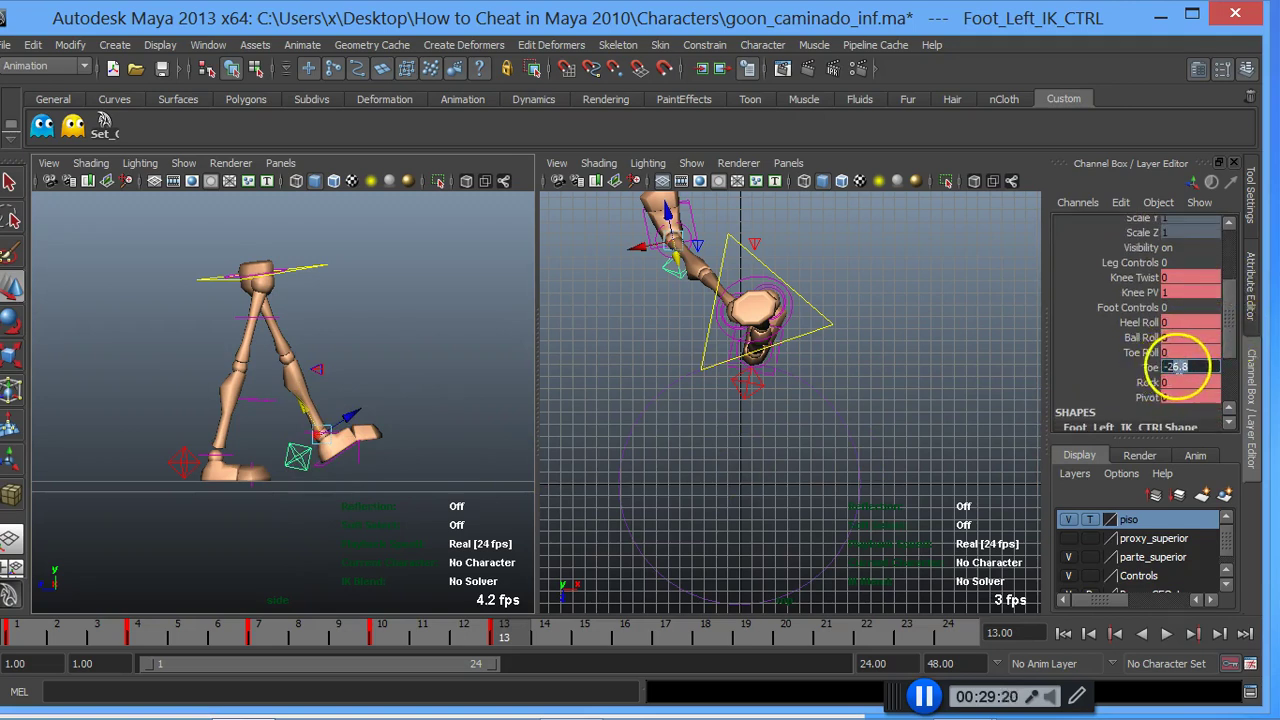
type("-27")
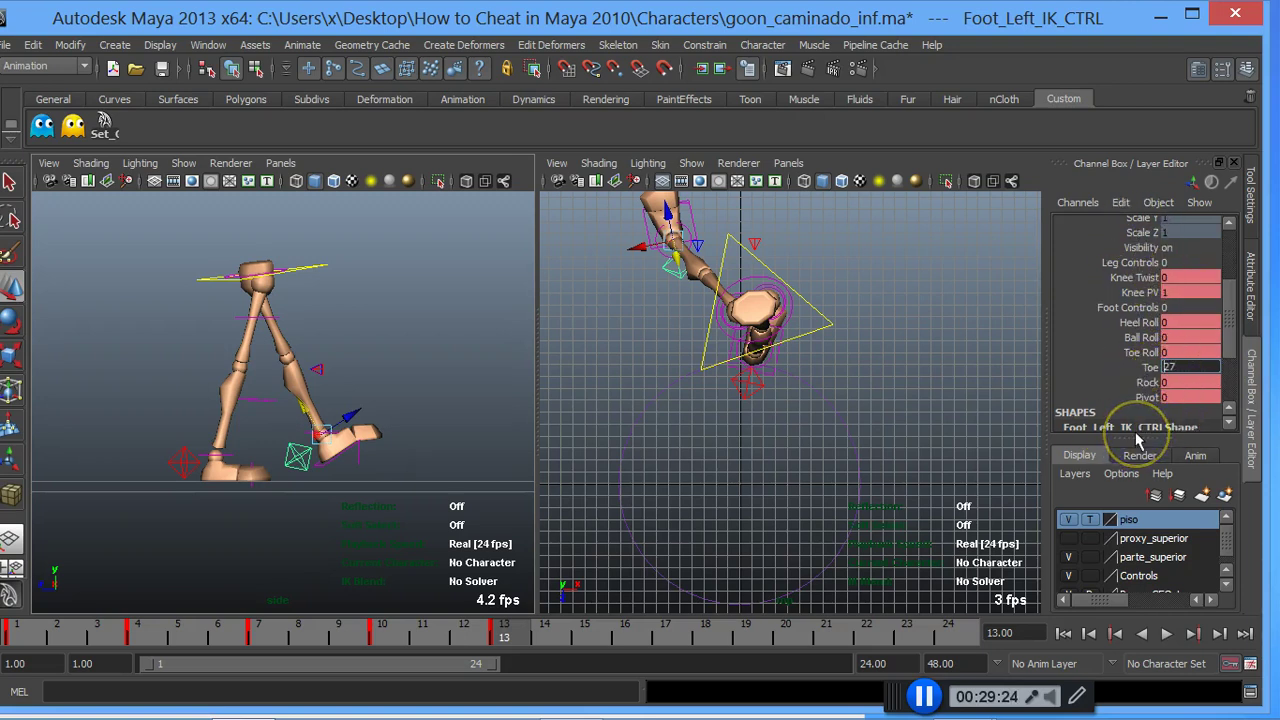
key("Return")
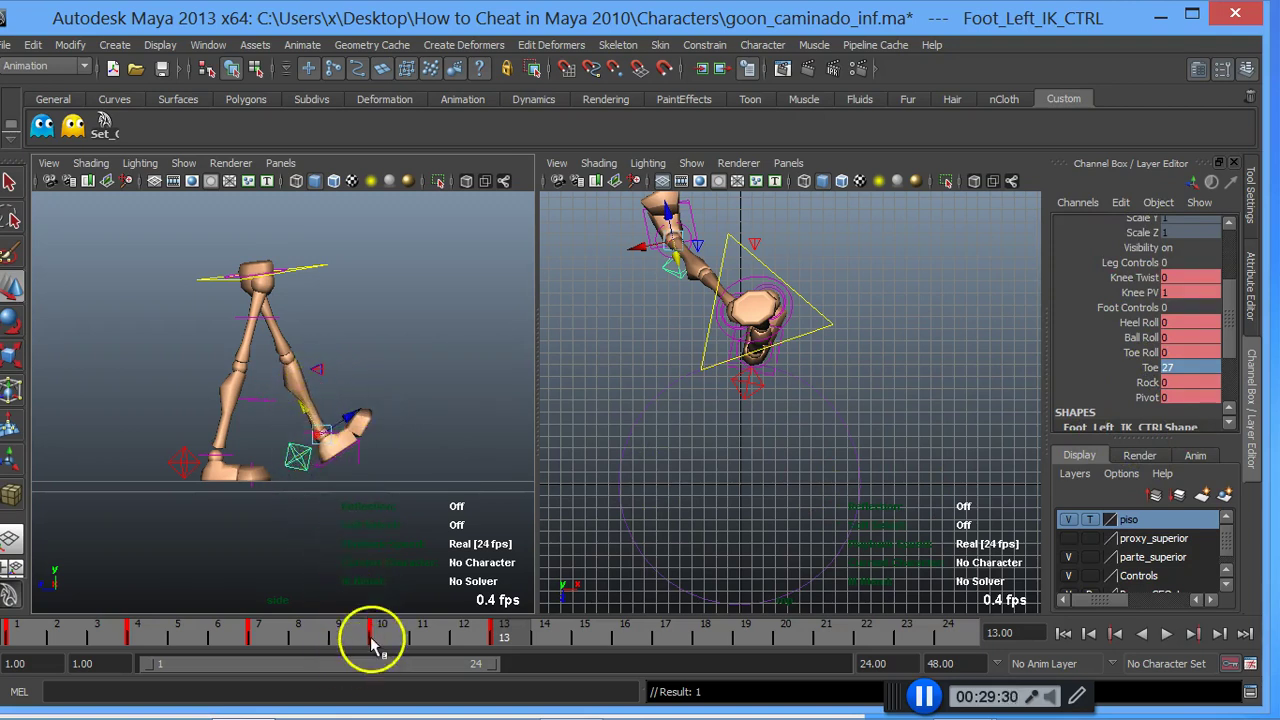
Step: Select Hip_FK_CTRL and play back the walk cycle in the viewports
left_click(104, 122)
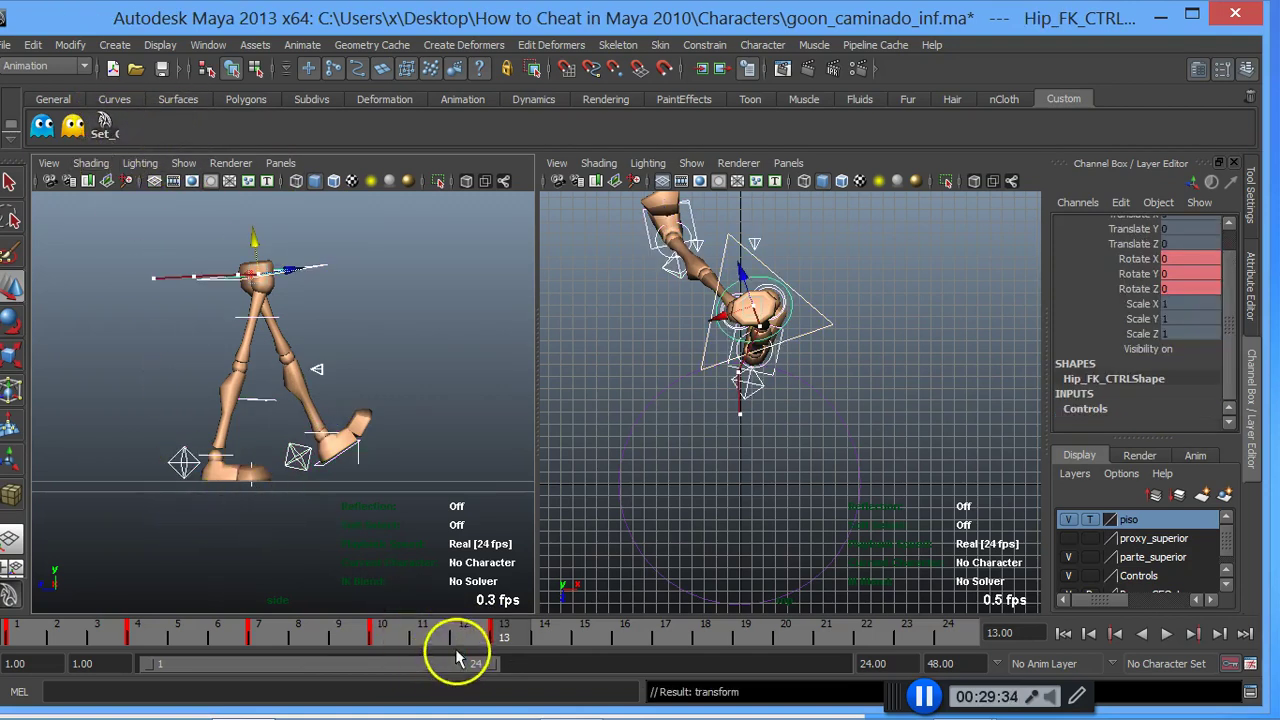
key("alt+v")
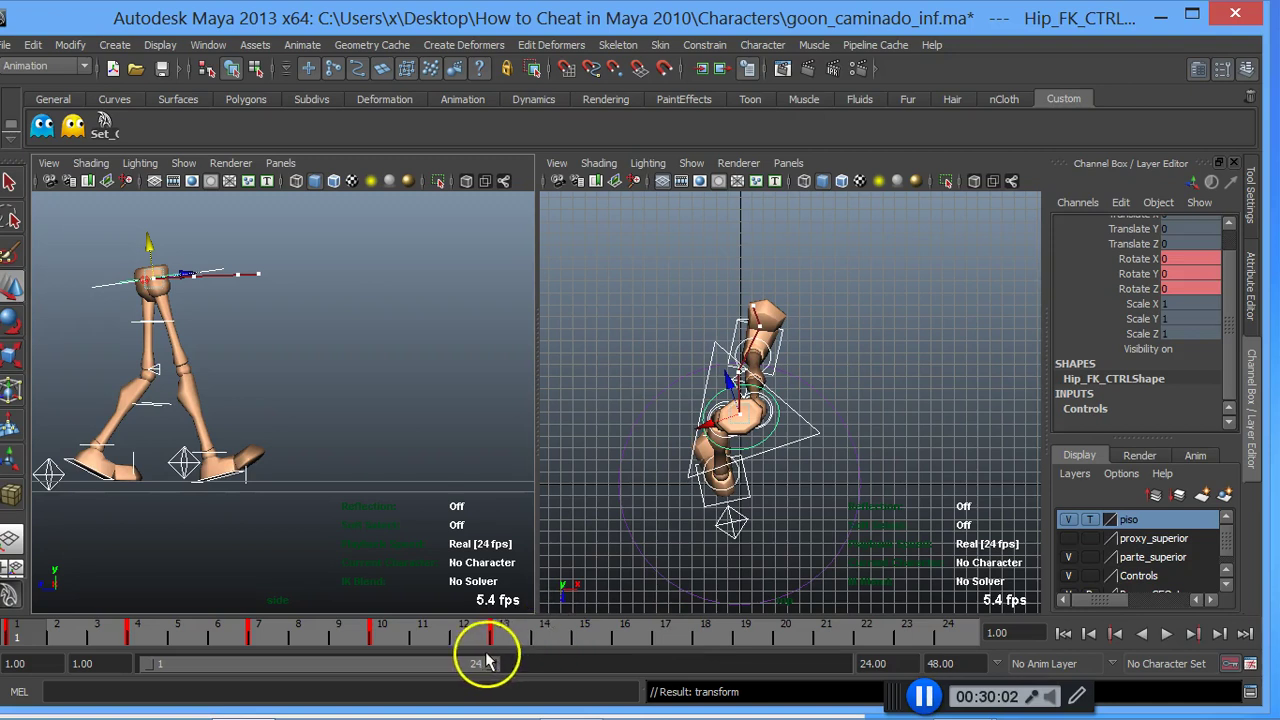
Step: At frame 13, lower the left foot IK control and drop the center root slightly
left_click(511, 634)
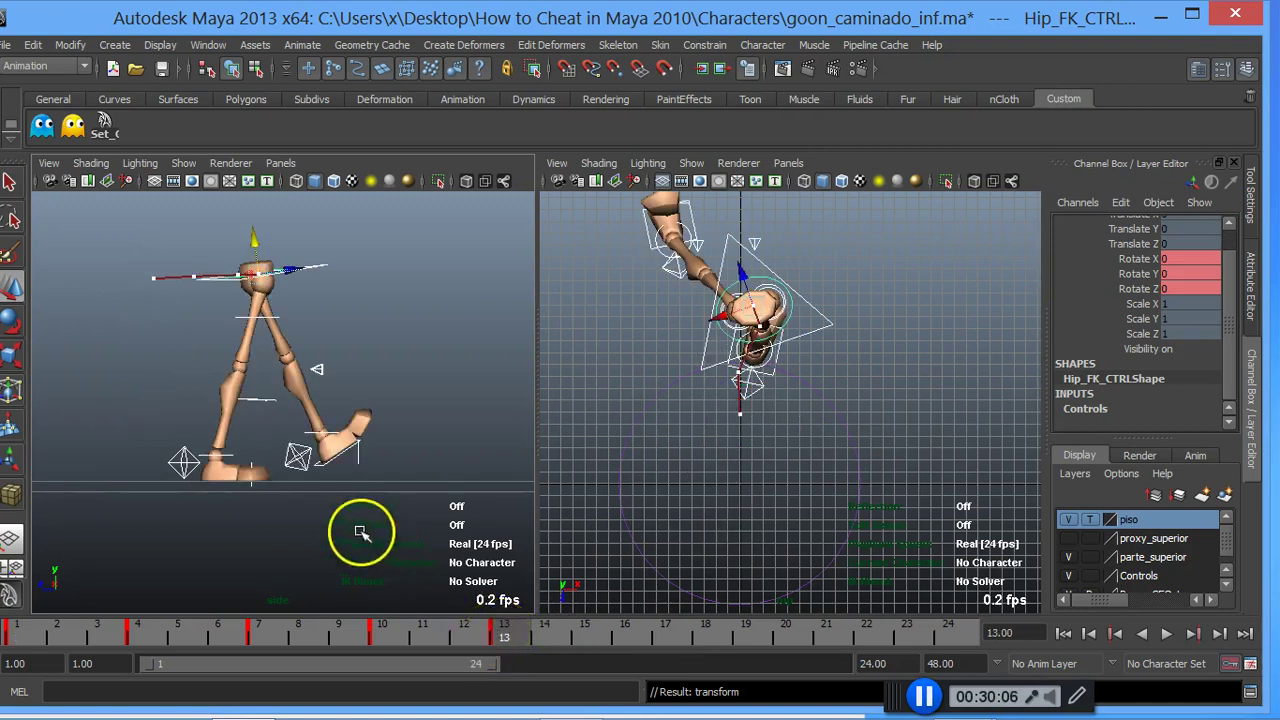
left_click(298, 455)
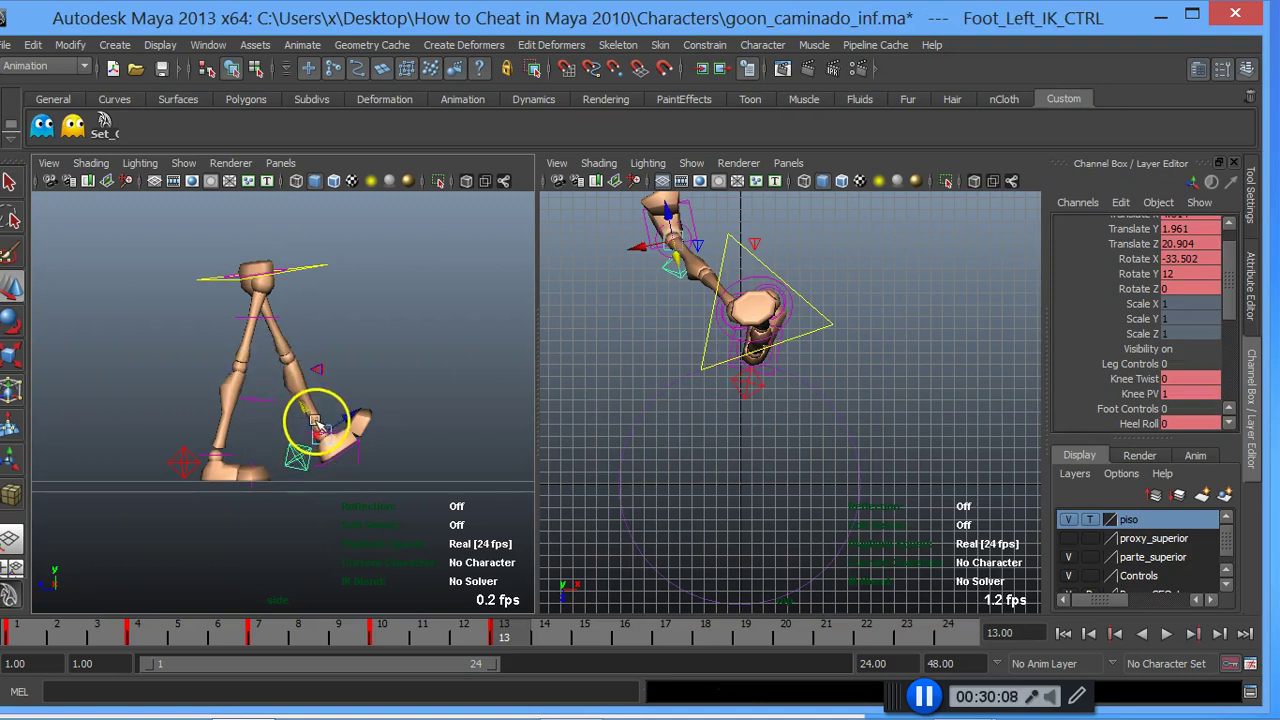
left_click_drag(315, 418, 318, 442)
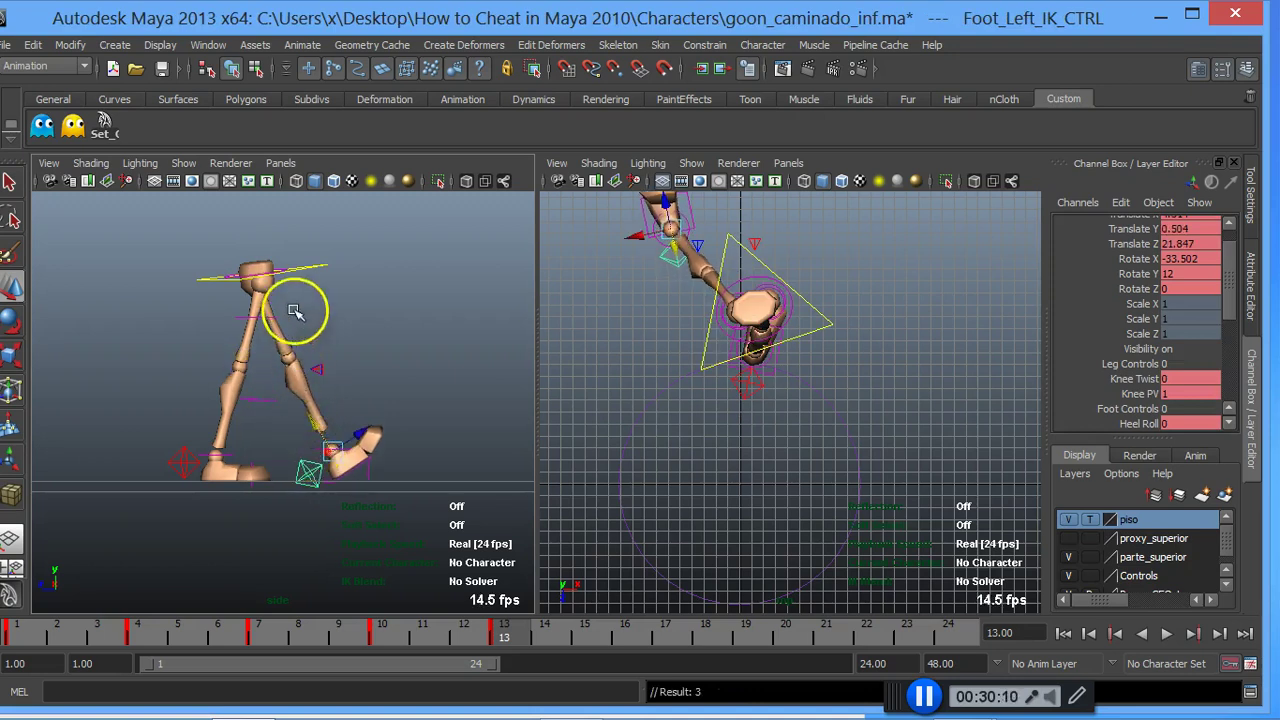
left_click(313, 265)
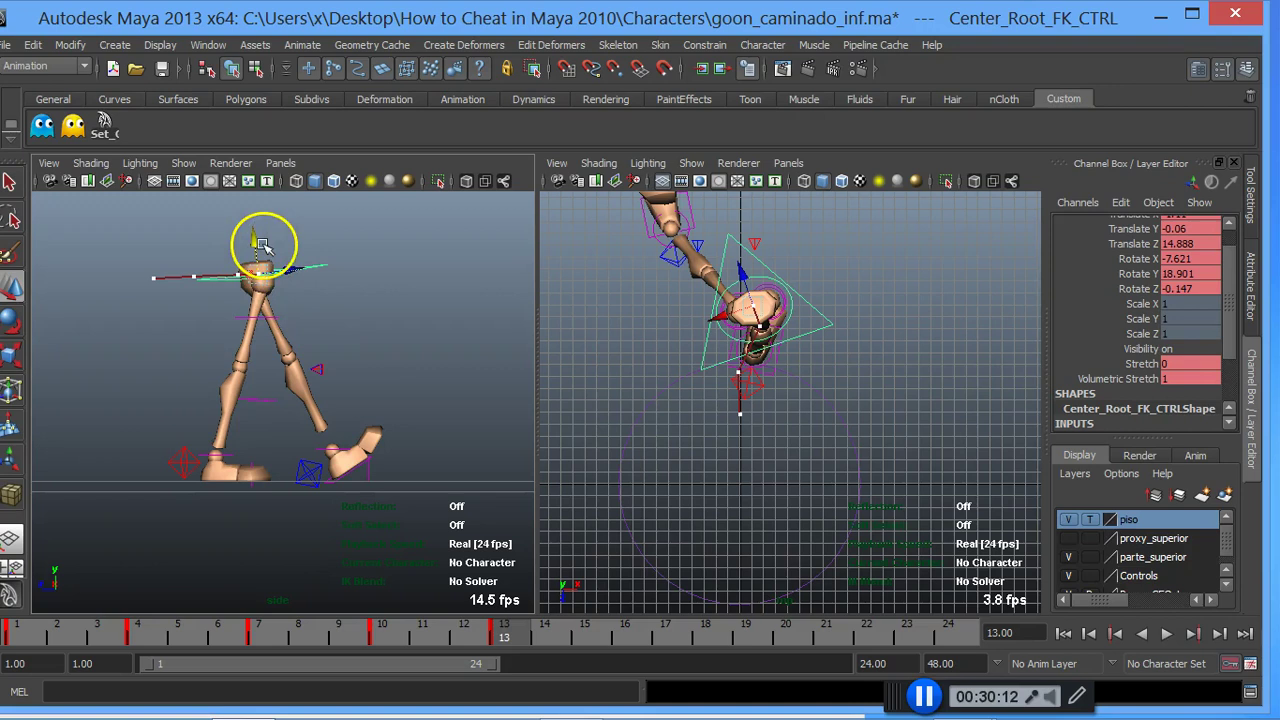
left_click_drag(257, 240, 251, 279)
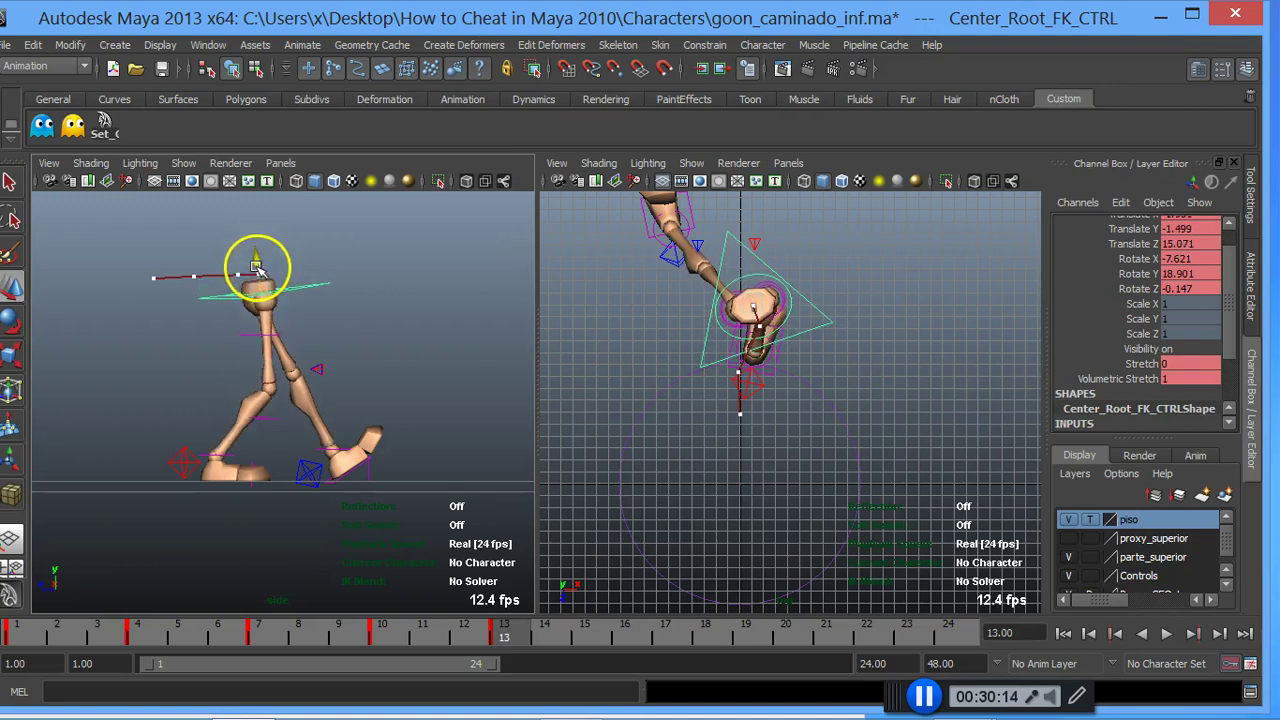
left_click(310, 470)
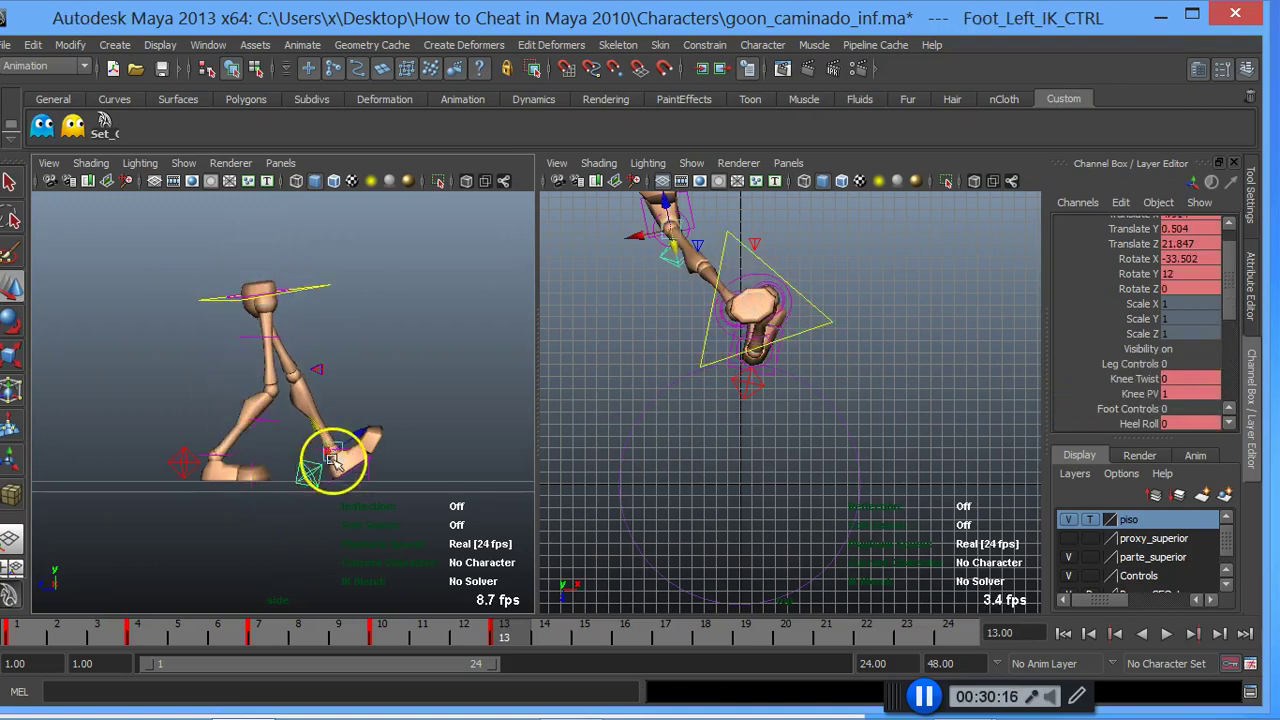
left_click_drag(358, 438, 349, 438)
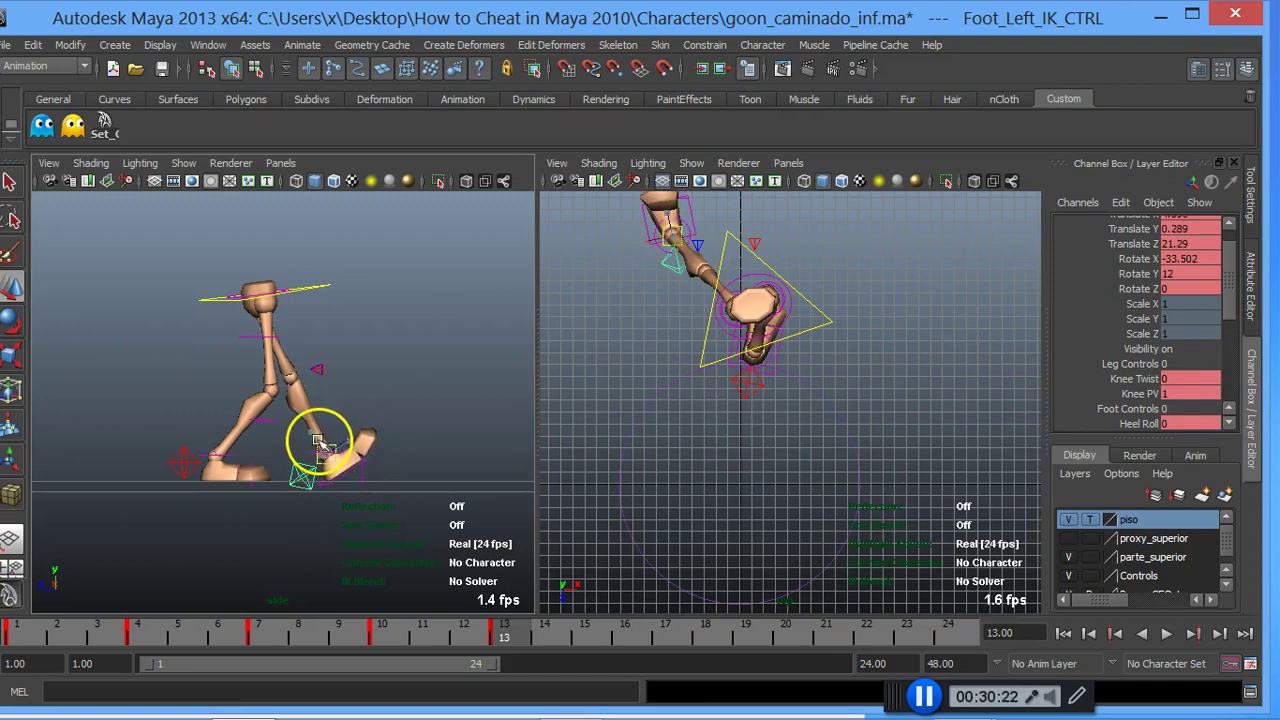
left_click_drag(318, 443, 334, 466)
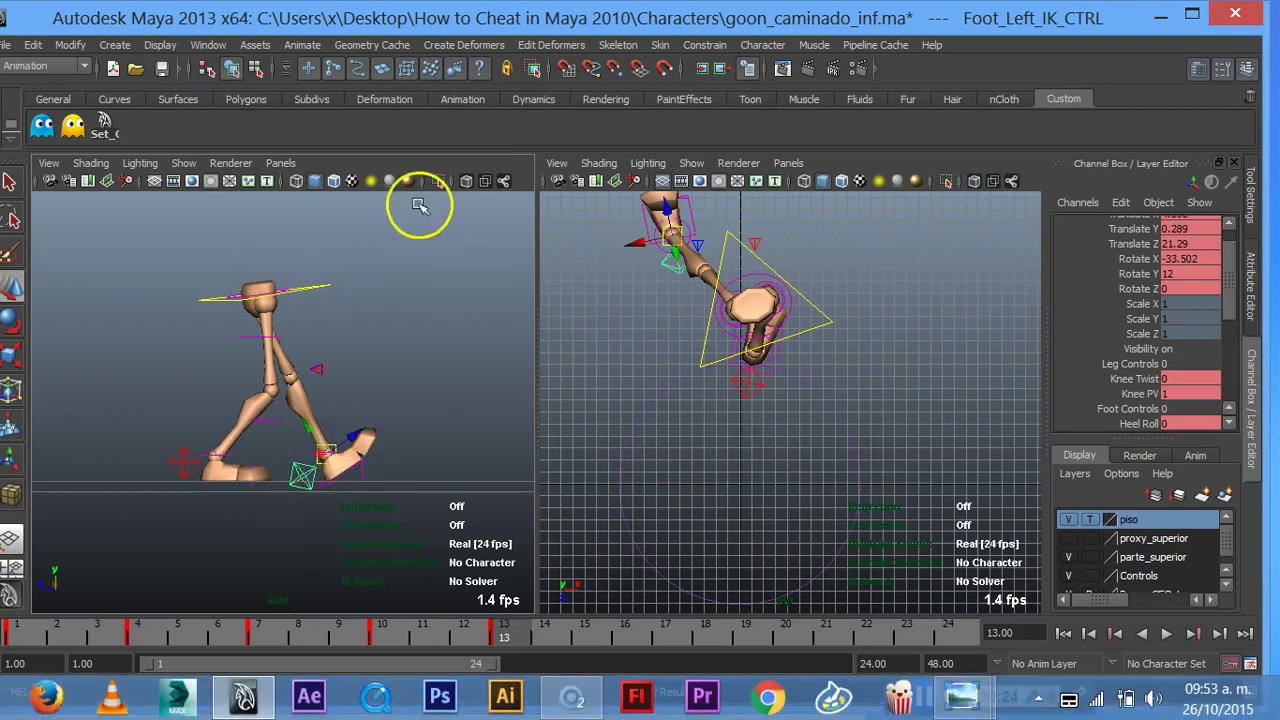
Step: Key the hip control, then raise and resettle the center root so the legs straighten
left_click(105, 125)
key("s")
key("alt+v")
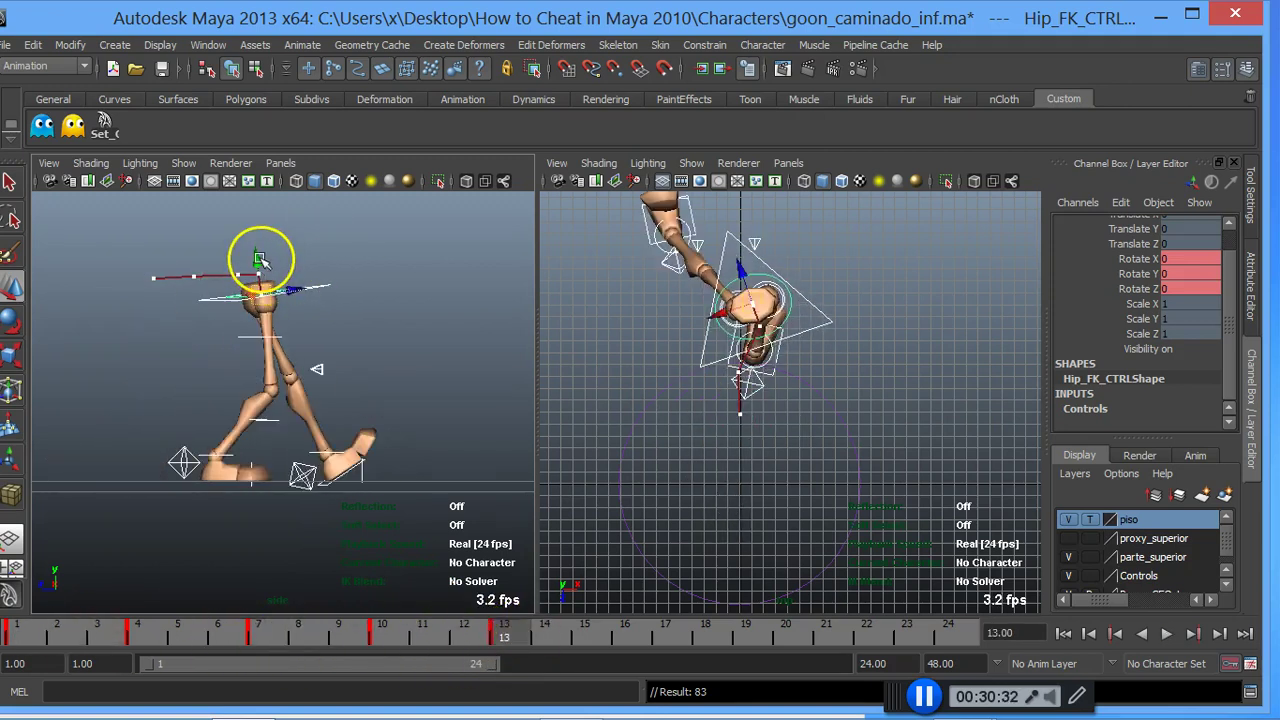
left_click_drag(258, 262, 264, 254)
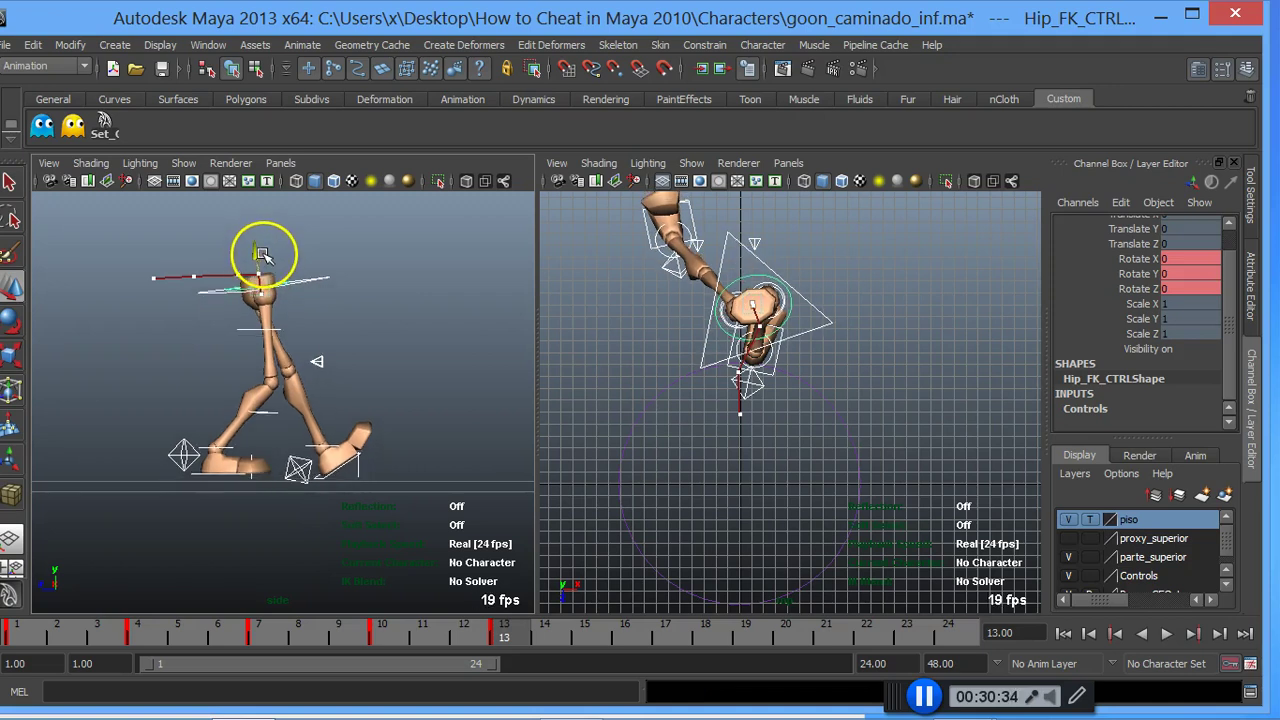
left_click(288, 273)
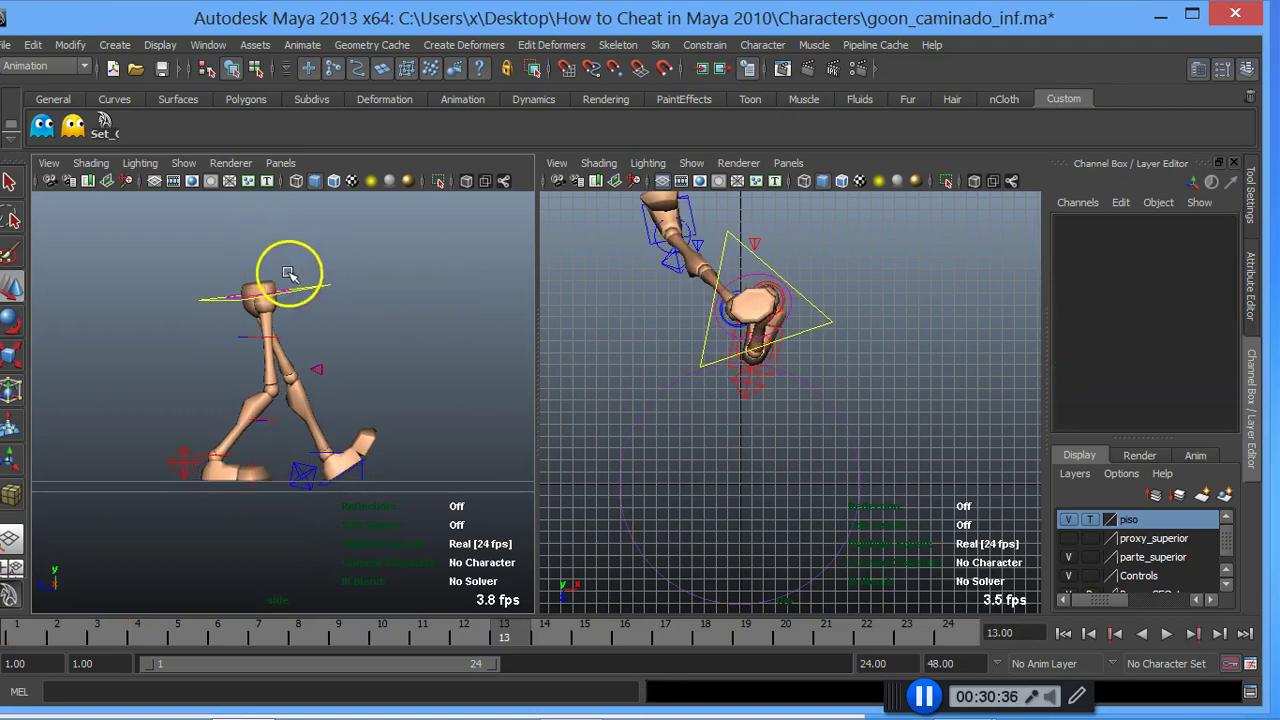
left_click(312, 289)
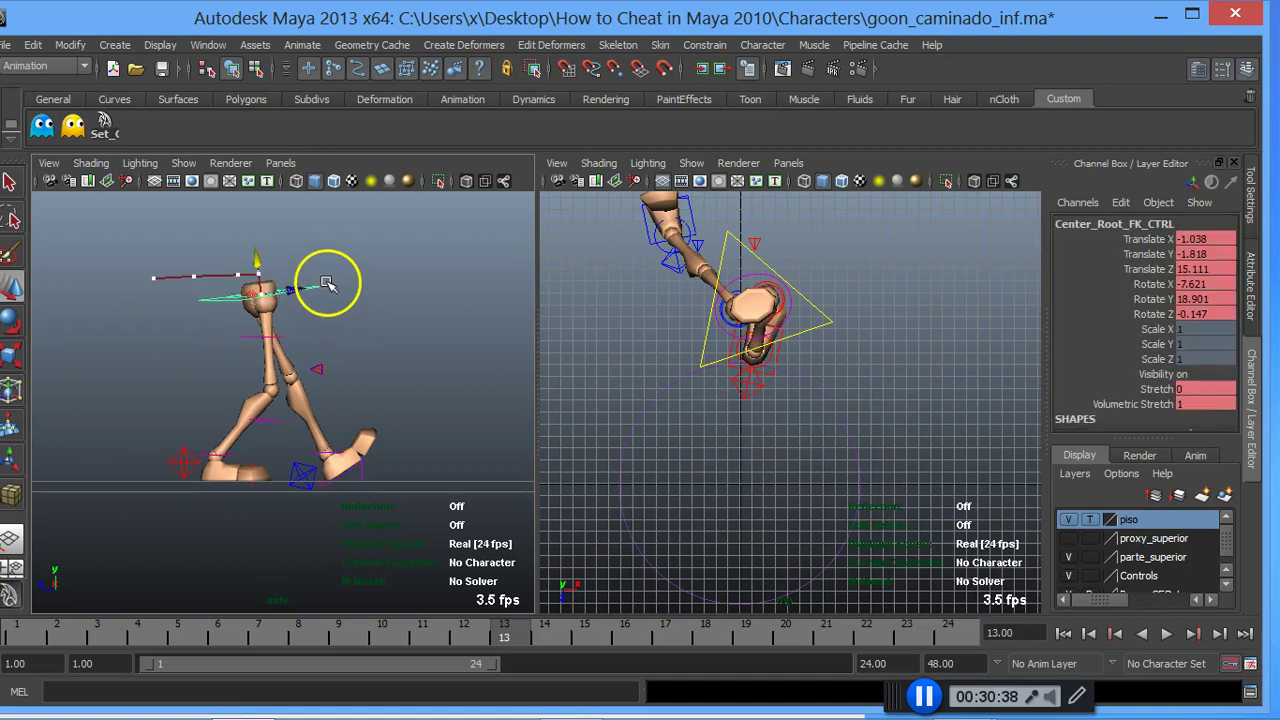
mouse_move(257, 270)
left_mouse_down()
mouse_move(262, 259)
mouse_move(305, 280)
left_mouse_up()
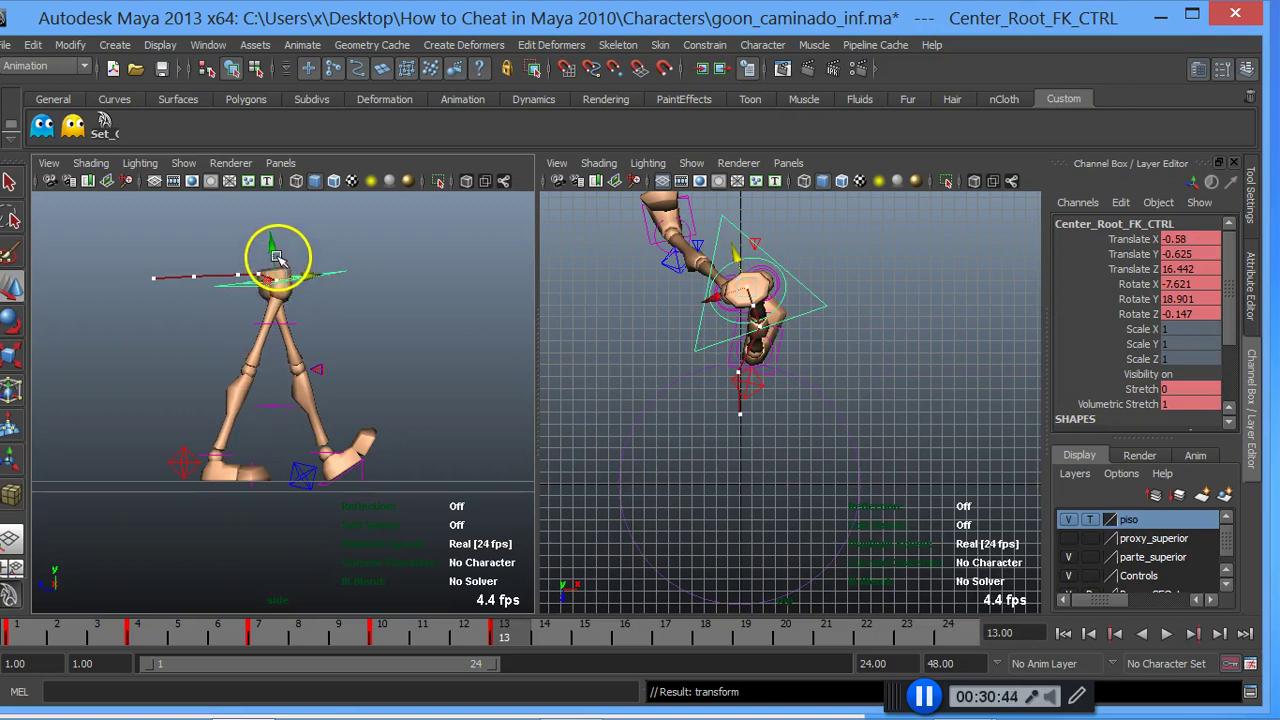
left_click_drag(277, 258, 277, 262)
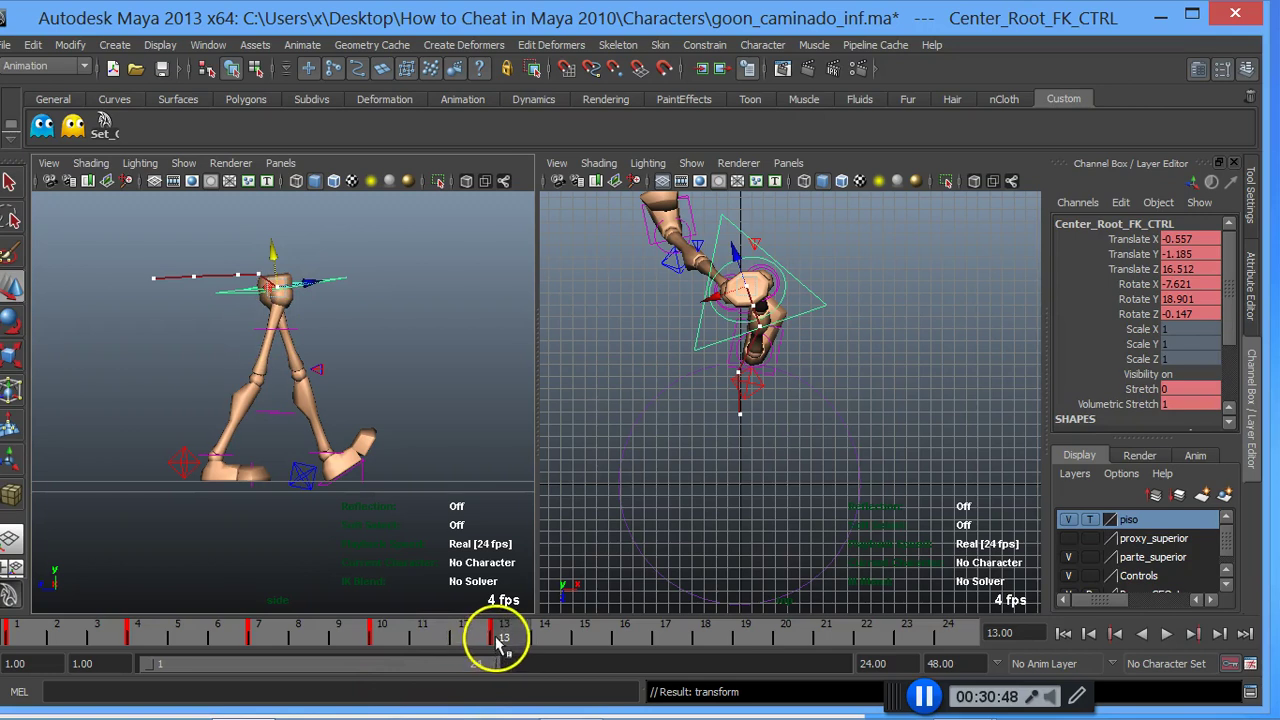
Step: Replay the walk, stop at frame 13, and undo a trial hip raise
key("alt+v")
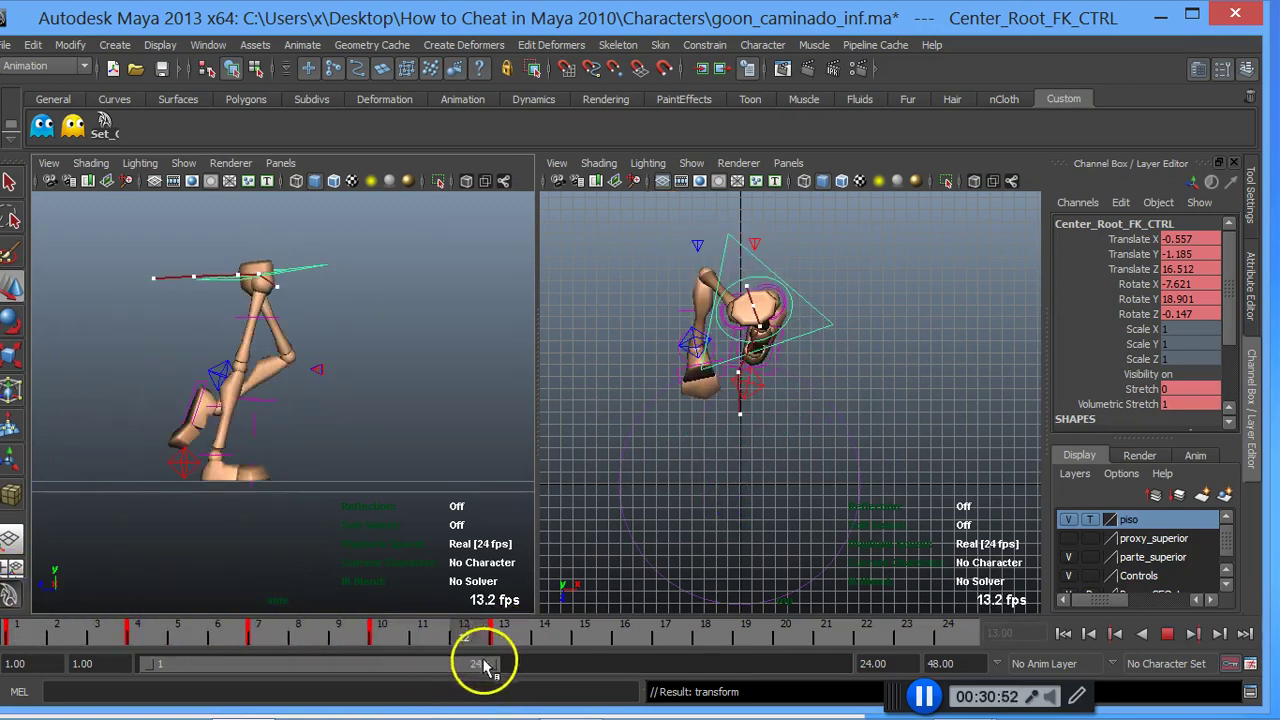
key("alt+v")
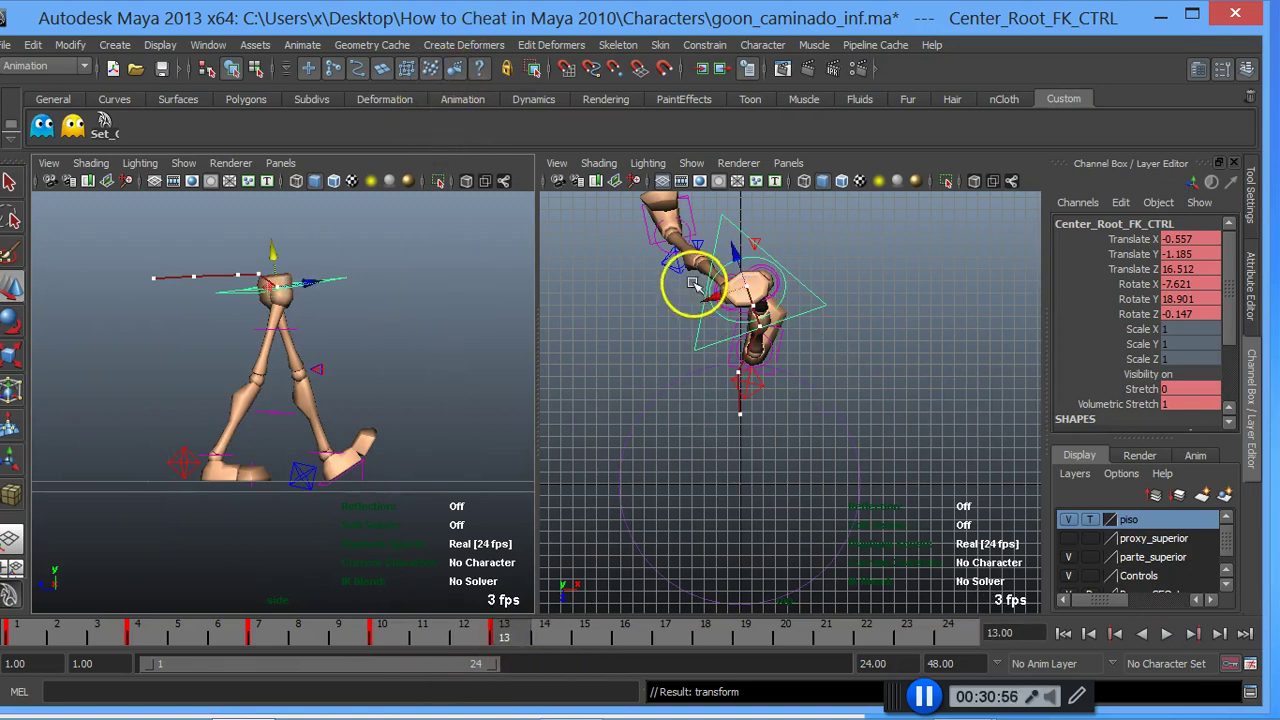
left_click_drag(695, 285, 728, 355)
key("ctrl+z")
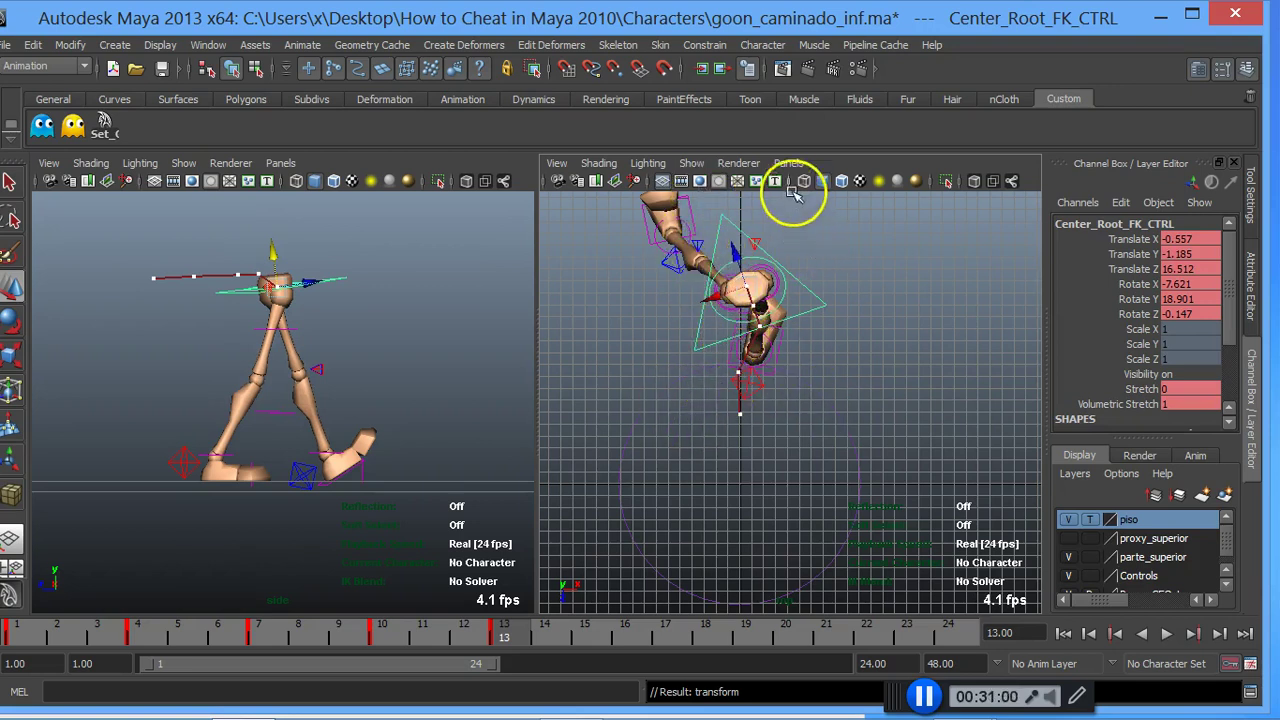
Step: Switch the right panel to the perspective camera and orbit around the character
left_click(792, 165)
mouse_move(823, 216)
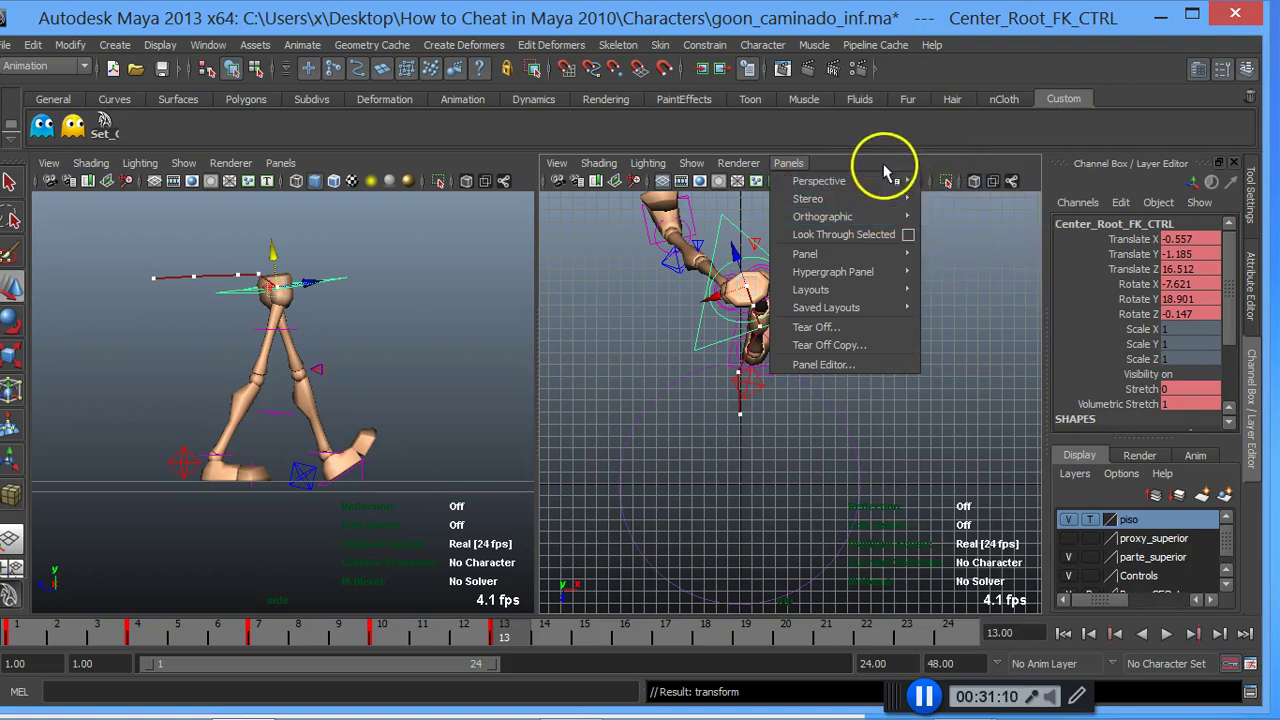
left_click(955, 234)
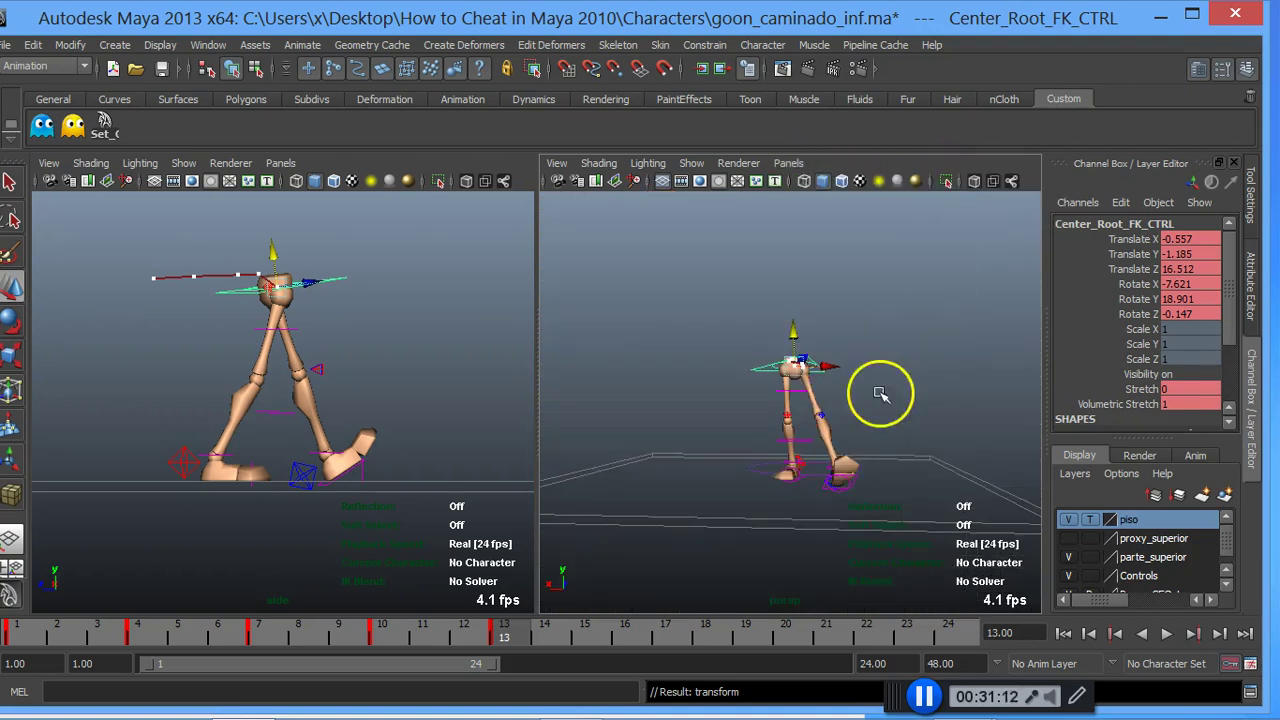
mouse_move(765, 443)
left_mouse_down("alt")
mouse_move(680, 463)
mouse_move(551, 463)
mouse_move(651, 486)
mouse_move(772, 458)
mouse_move(757, 449)
left_mouse_up("alt")
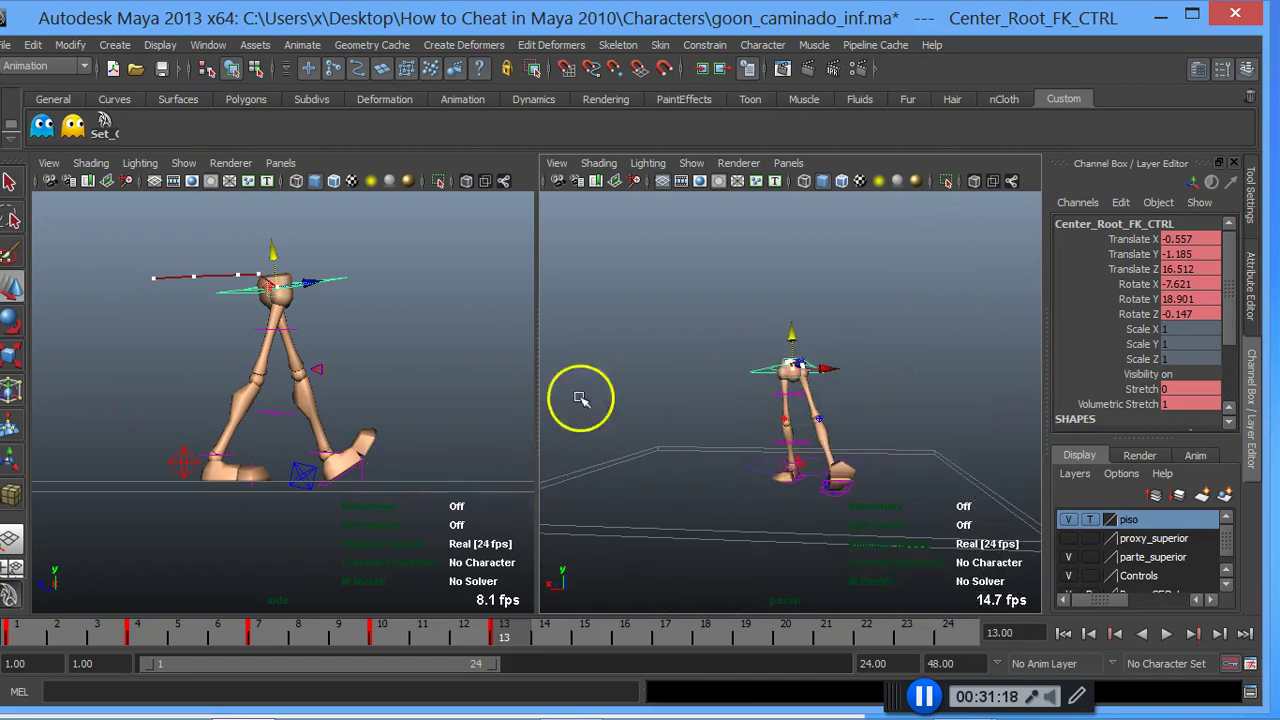
scroll(816, 480, "up", 2)
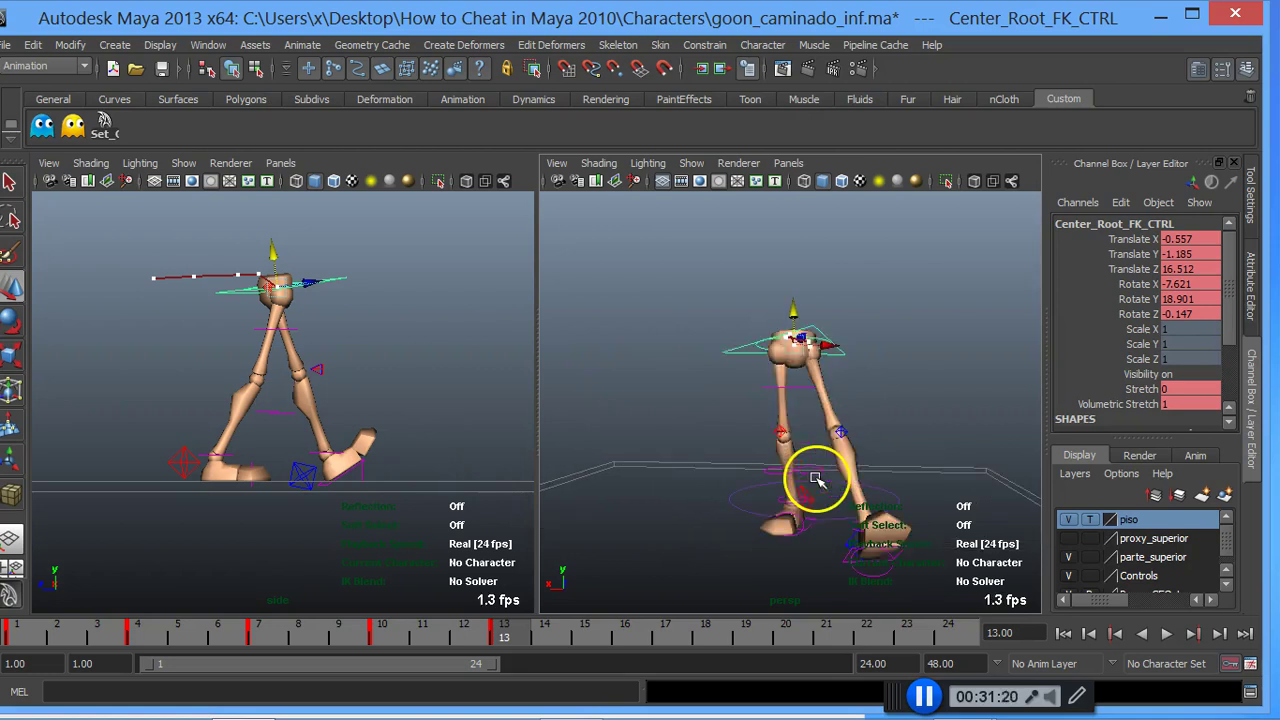
scroll(803, 481, "down", 2)
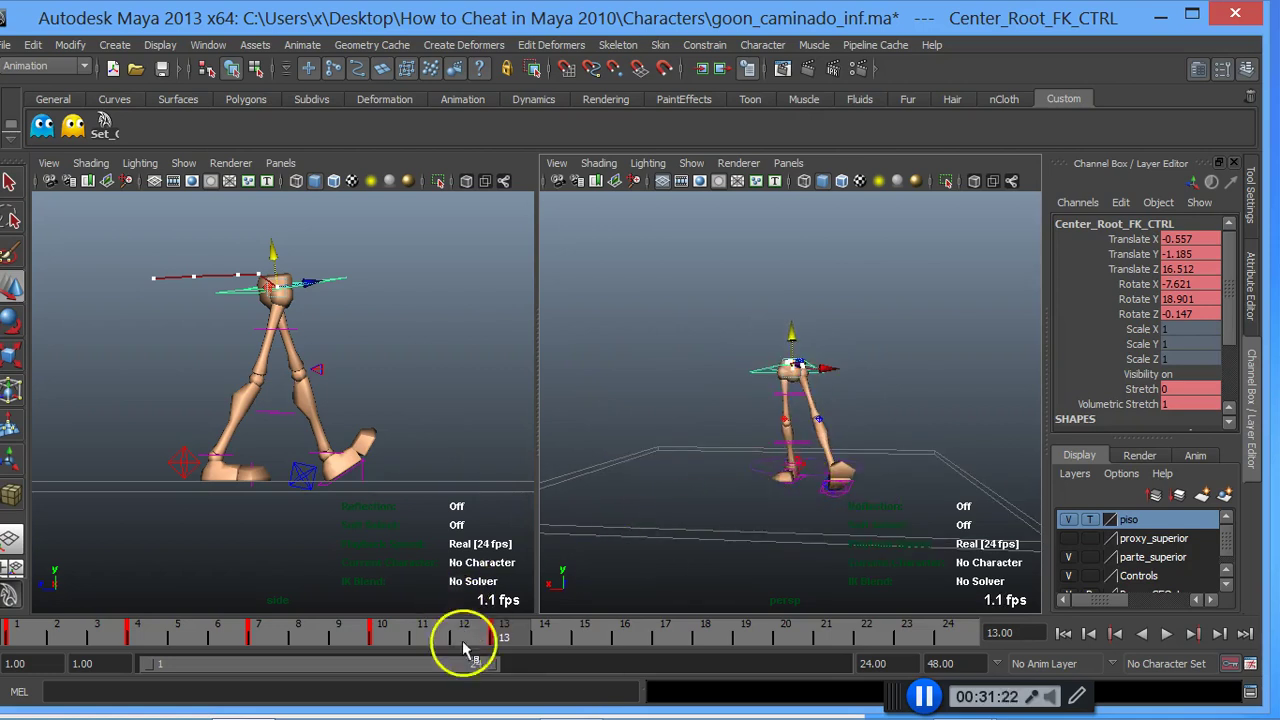
Step: Play the walk, stop on frame 15, and select the left foot IK control
key("alt+v")
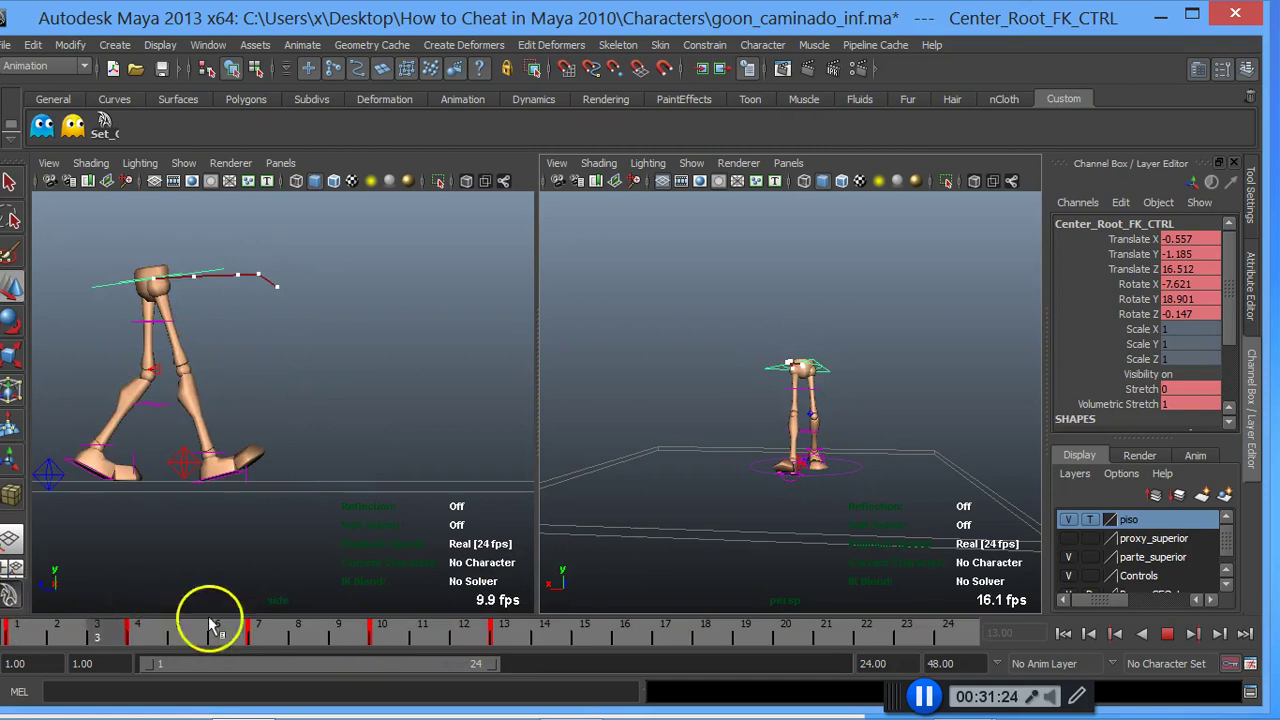
left_click(588, 637)
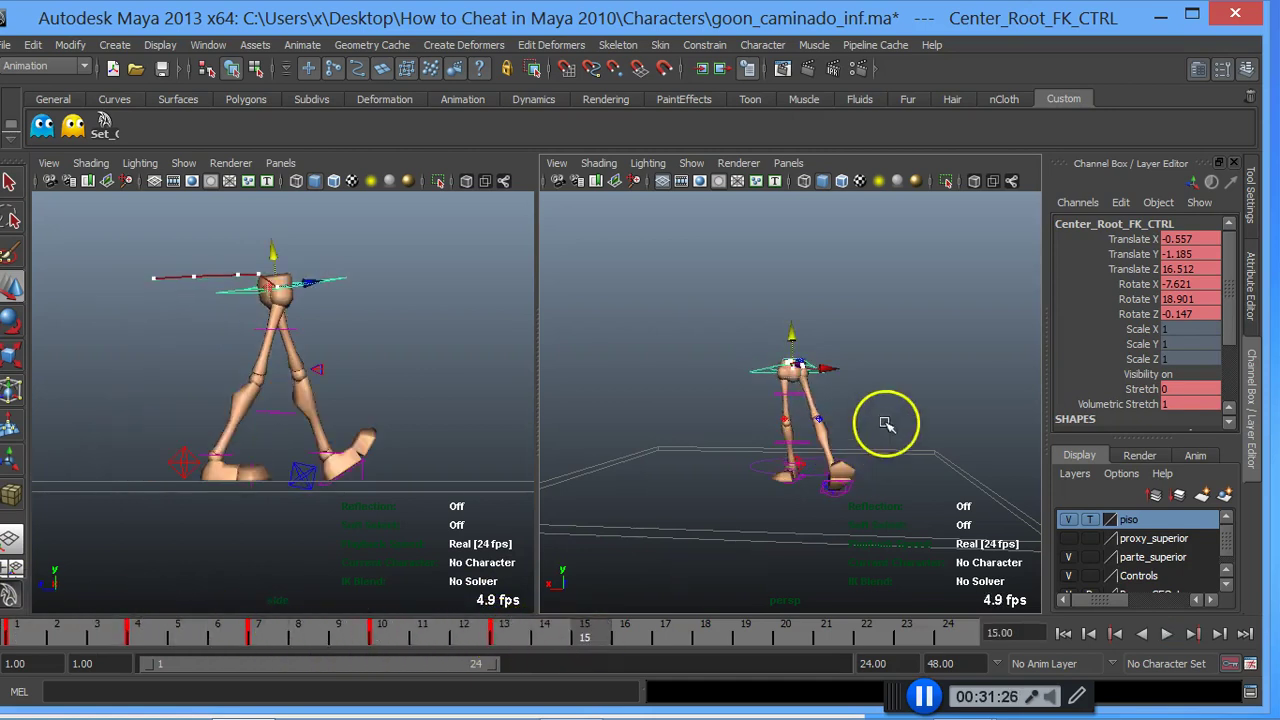
left_click(298, 472)
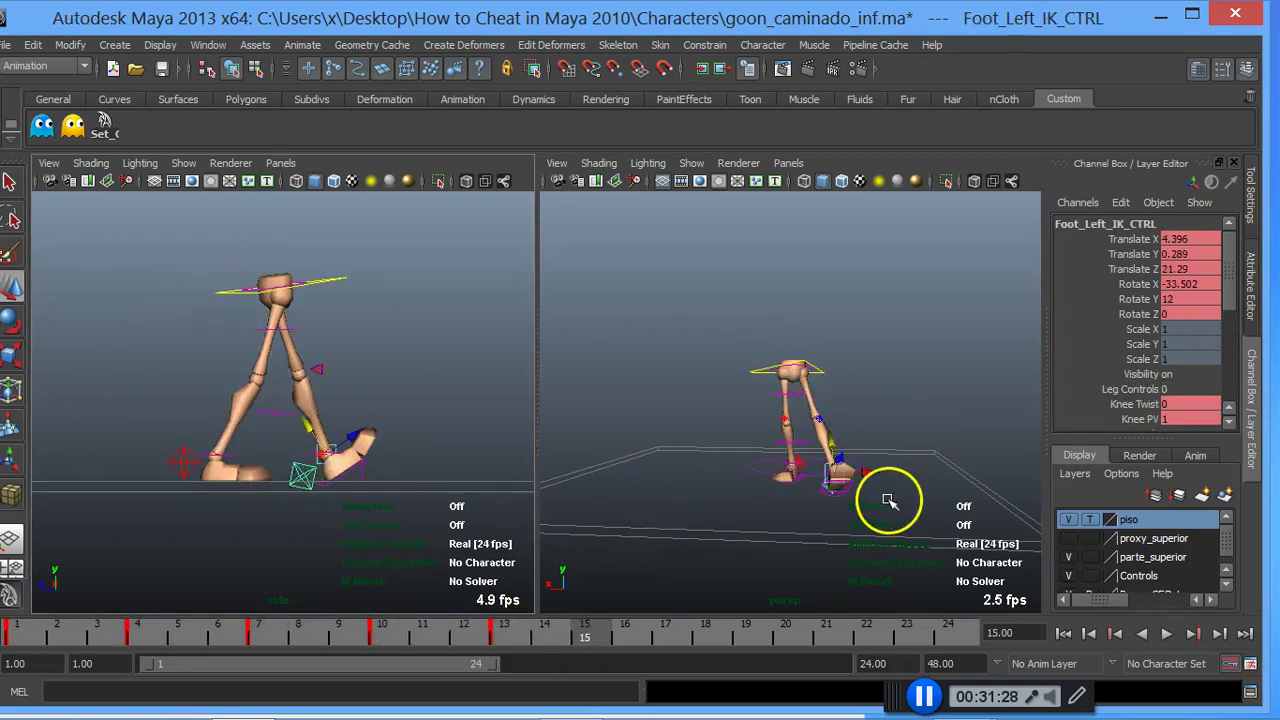
left_click(788, 163)
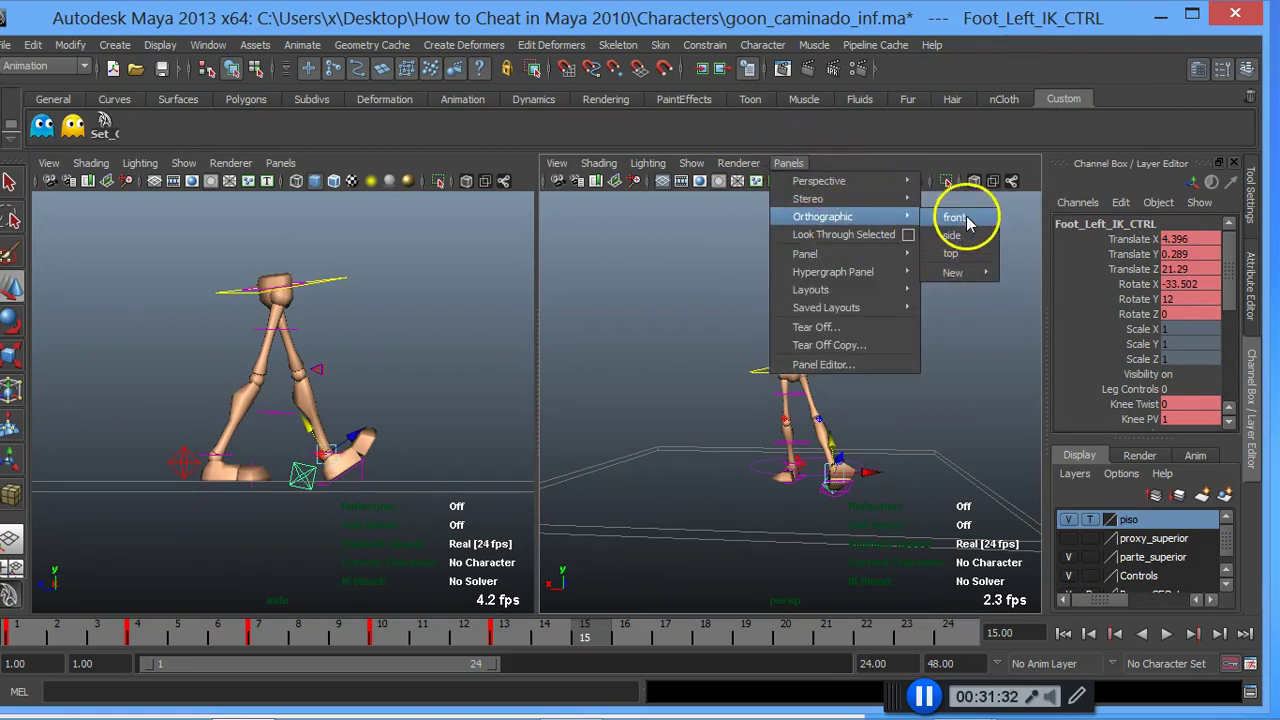
Step: Turn the right panel into a gridless front view framed on the legs
left_click(951, 254)
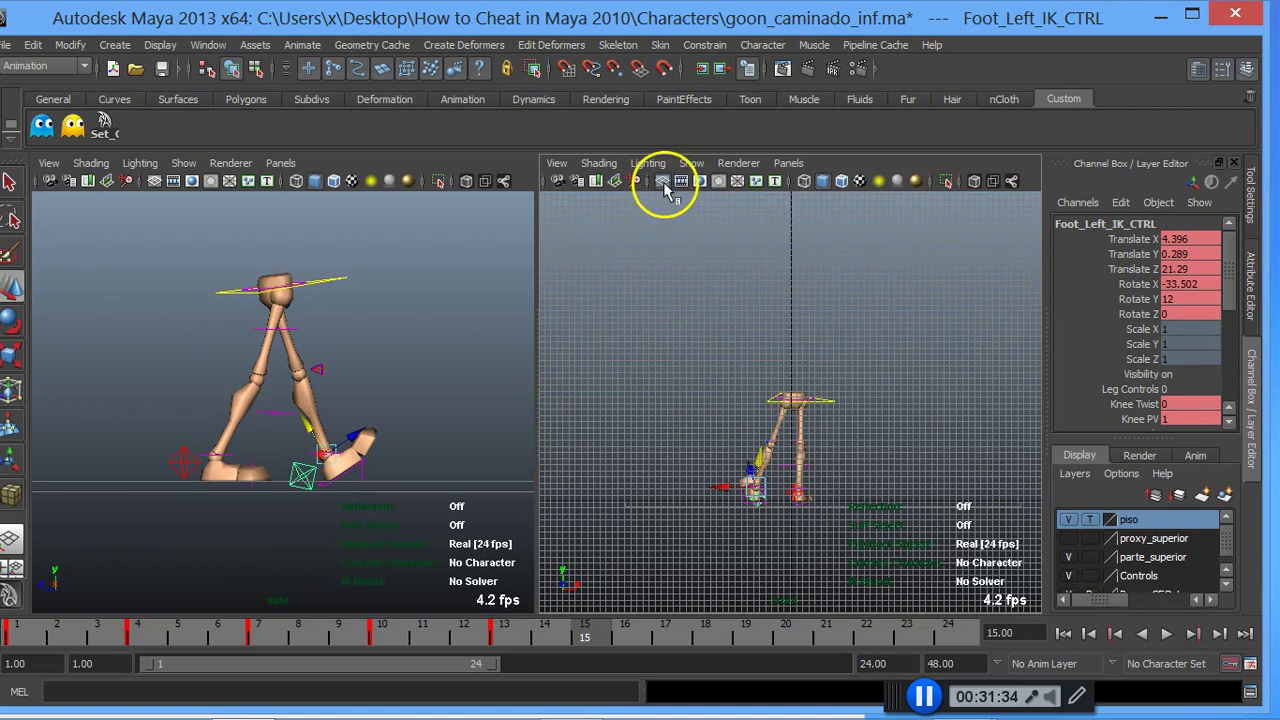
left_click(662, 181)
scroll(800, 450, "up", 3)
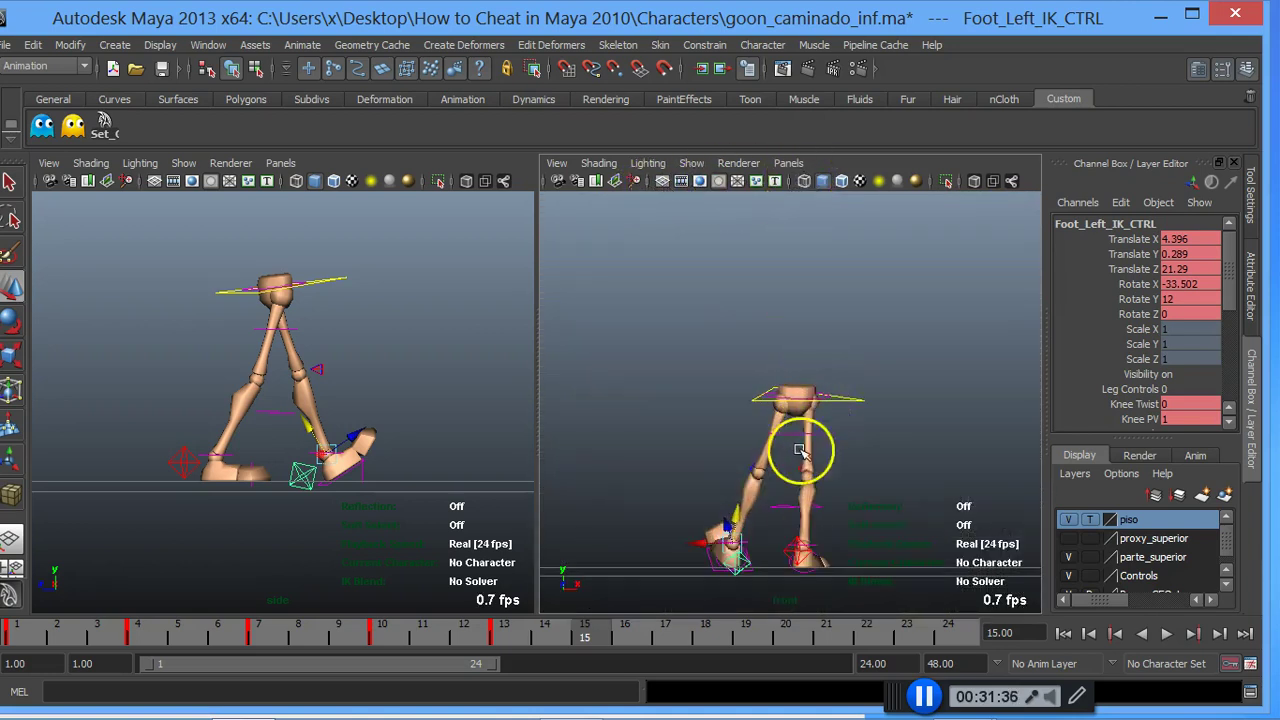
middle_click_drag(748, 457, 748, 363, "alt")
Step: At frame 13, slide the left foot IK control inward toward the body's centre
left_click_drag(688, 444, 736, 460)
left_click_drag(550, 632, 595, 640)
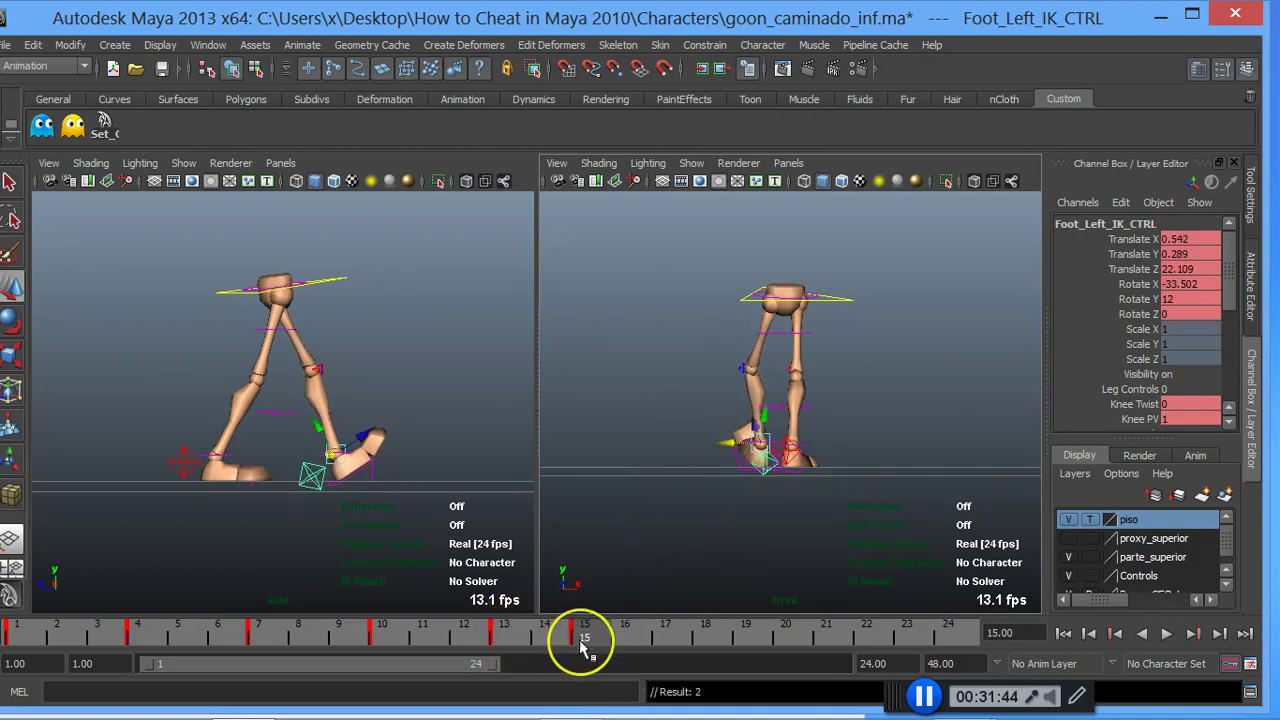
key("ctrl+z")
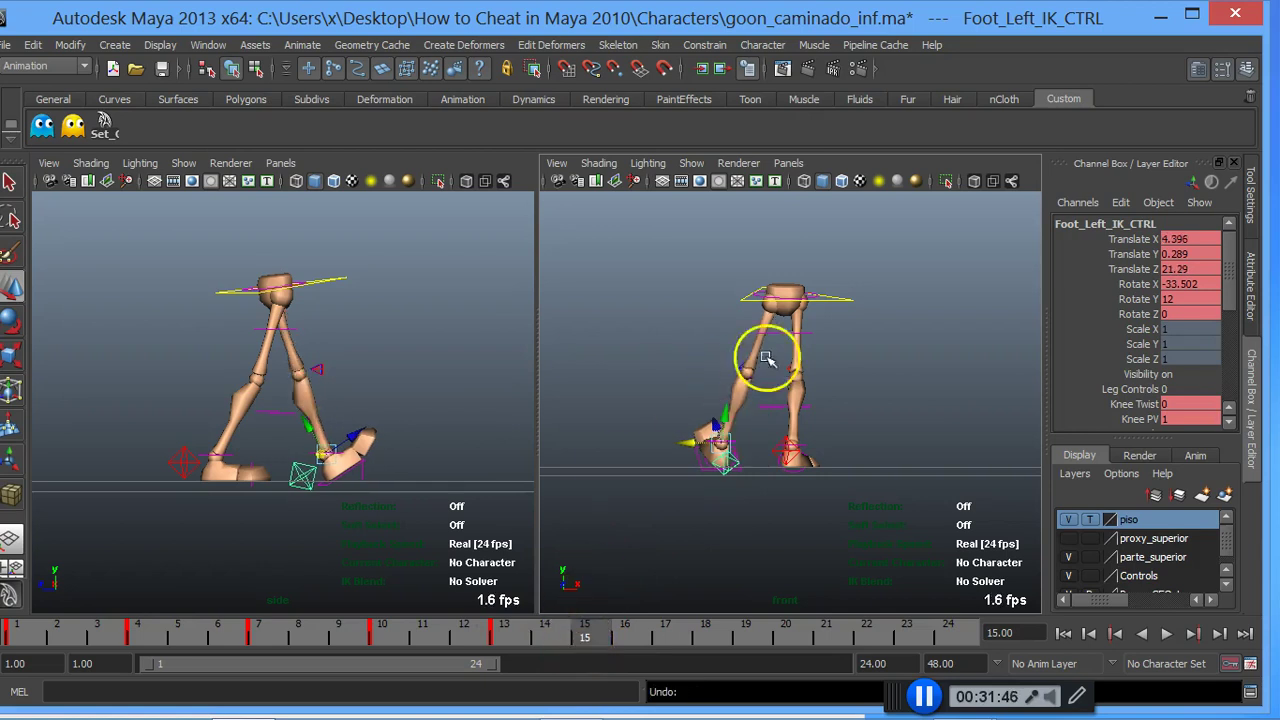
left_click(853, 296)
mouse_move(580, 634)
left_mouse_down()
mouse_move(533, 640)
mouse_move(677, 657)
mouse_move(520, 636)
left_mouse_up()
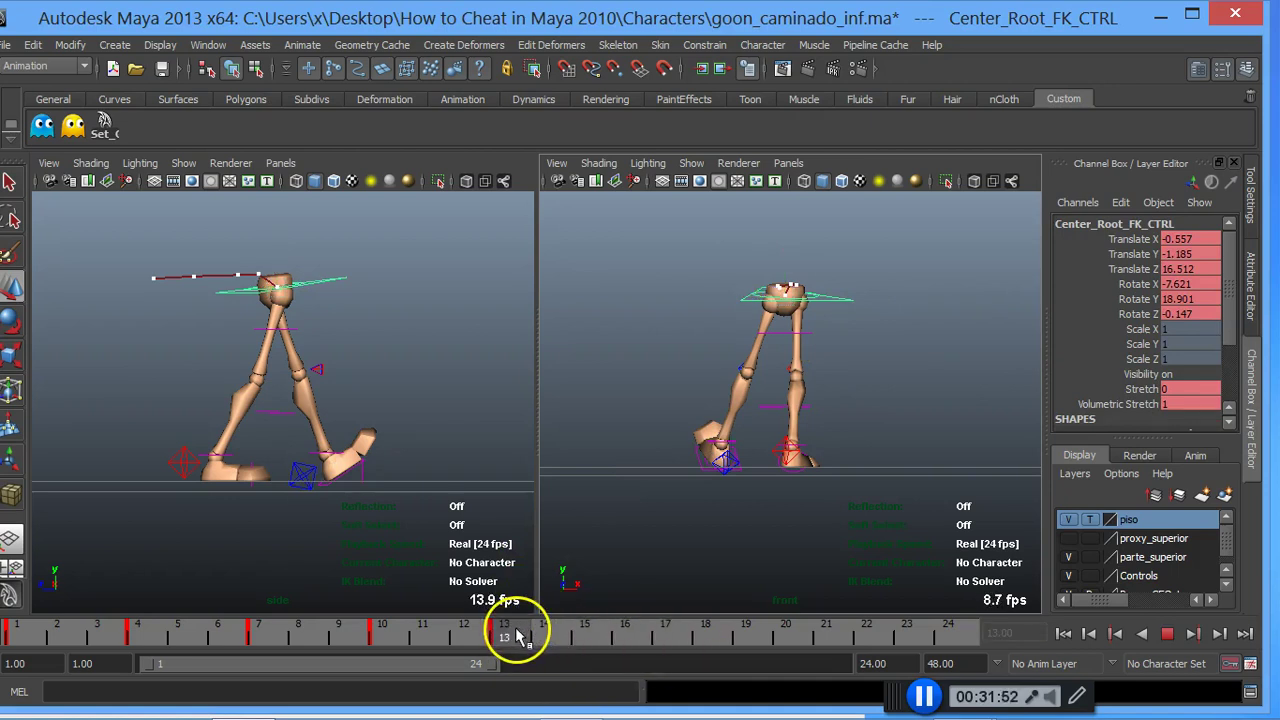
left_click(727, 462)
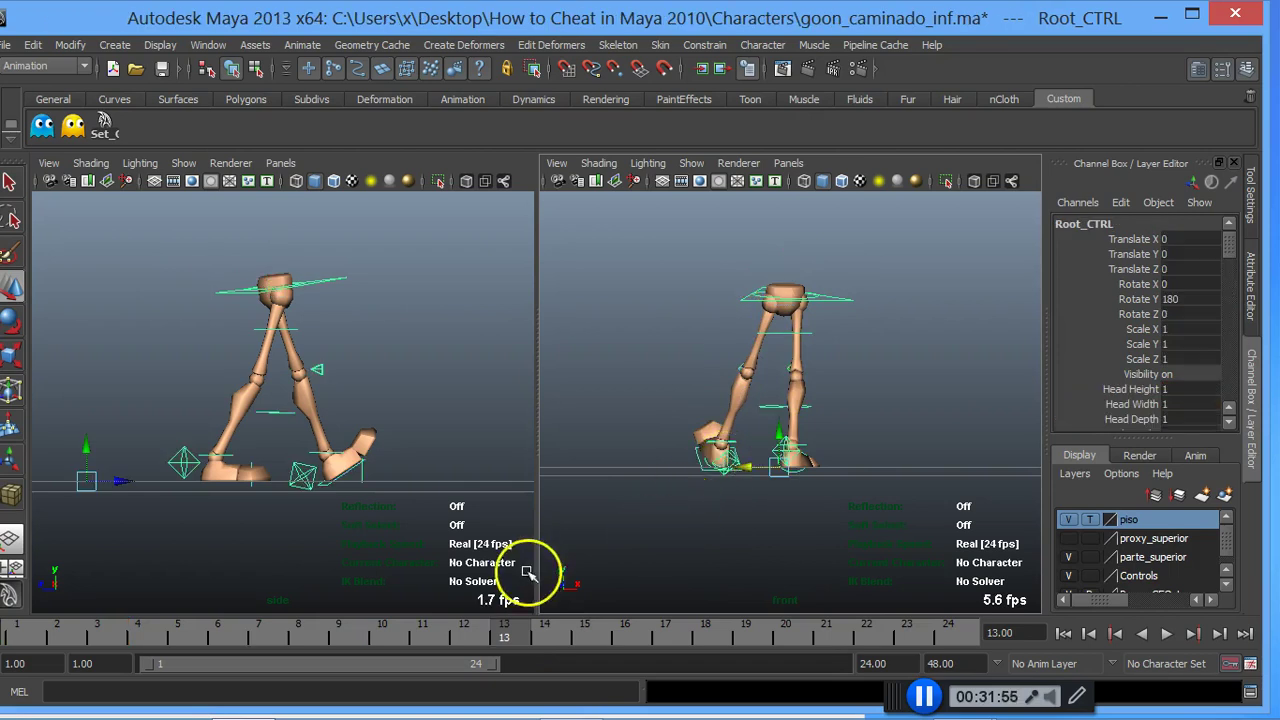
left_click(733, 461)
left_click(729, 459)
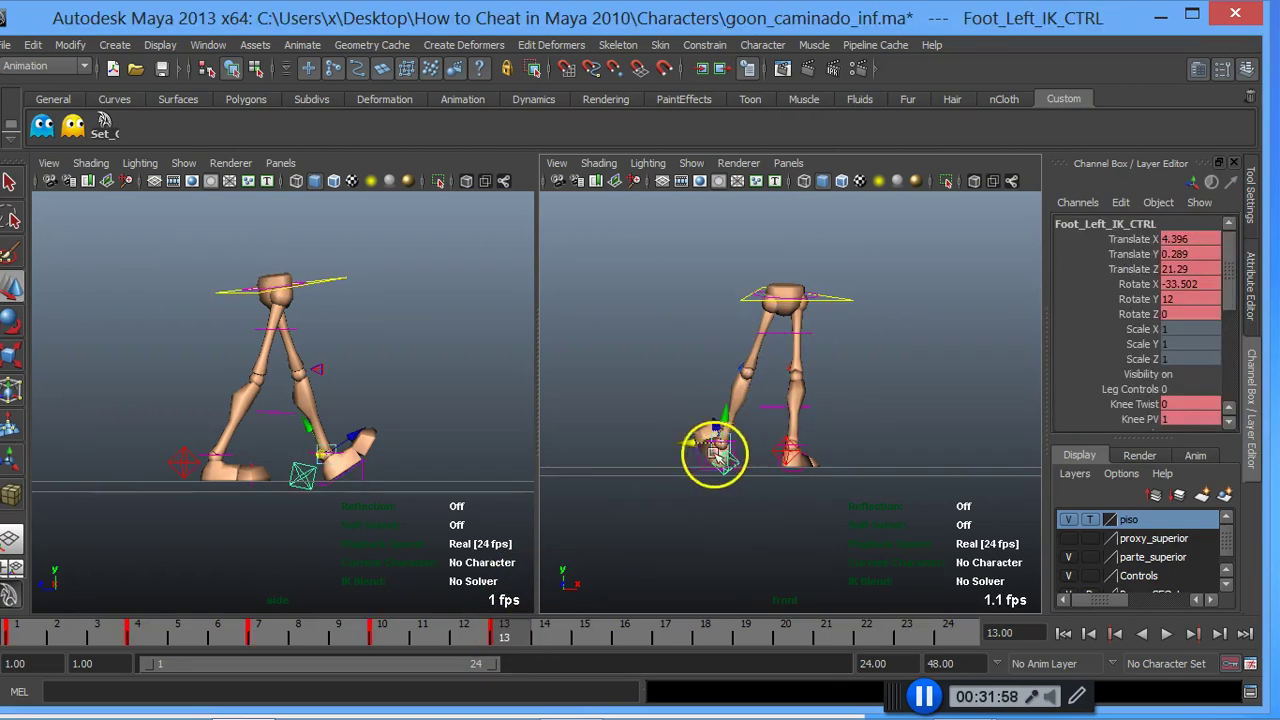
left_click_drag(699, 444, 738, 455)
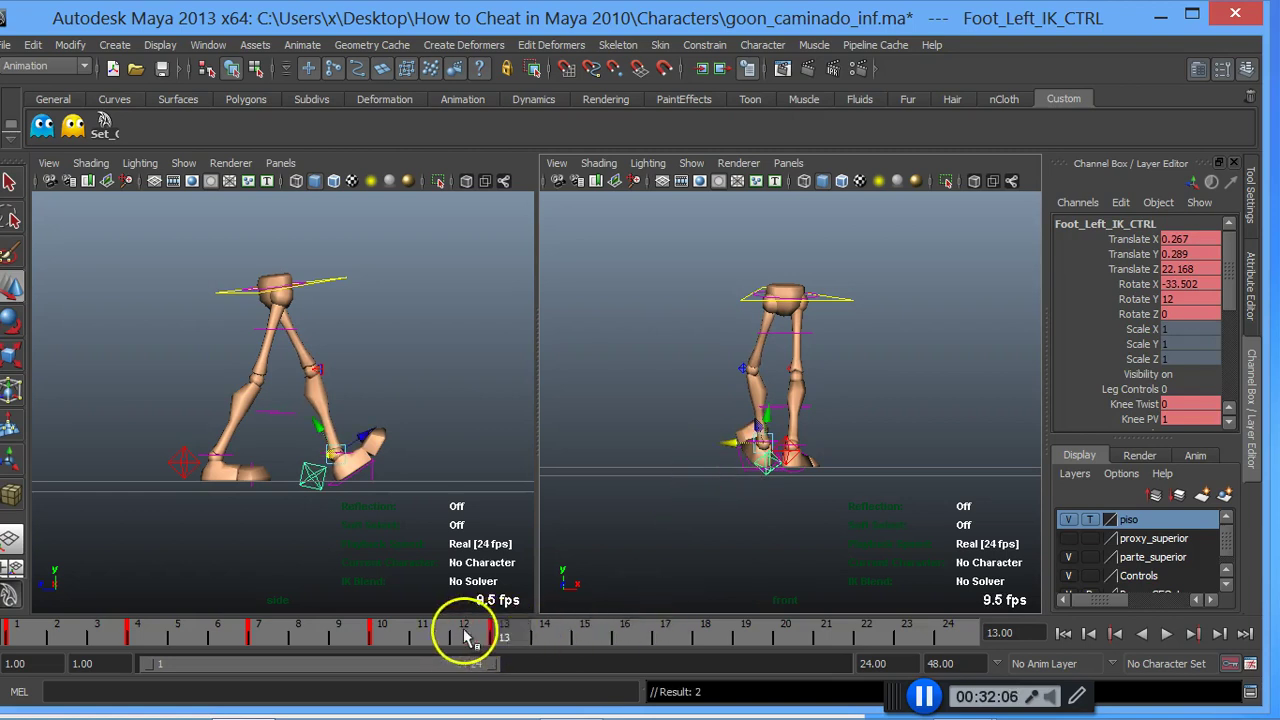
Step: Play the walk, stop on frame 10, and select the left knee pole vector
key("alt+v")
mouse_move(310, 607)
left_mouse_down()
mouse_move(400, 614)
mouse_move(392, 621)
left_mouse_up()
mouse_move(829, 505)
left_mouse_down()
mouse_move(751, 408)
mouse_move(749, 420)
mouse_move(722, 405)
mouse_move(735, 404)
mouse_move(746, 351)
mouse_move(738, 367)
left_mouse_up()
left_click(740, 366)
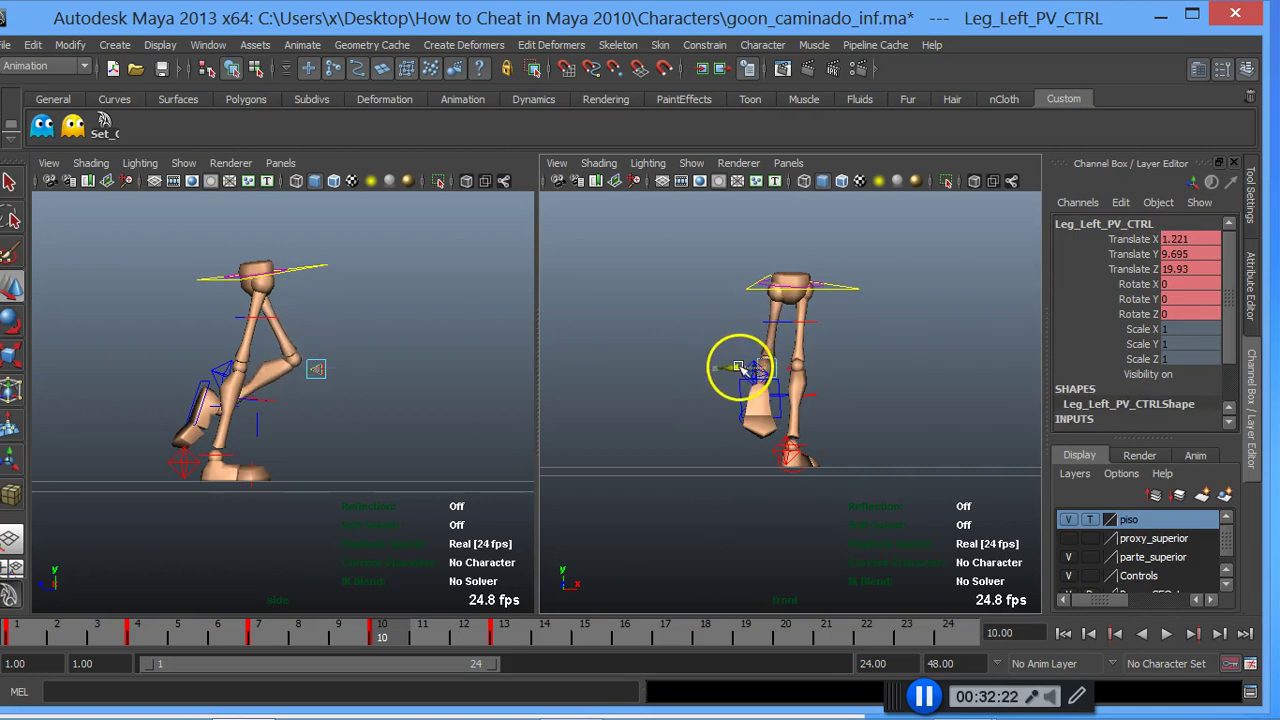
Step: At frame 10, rotate the raised left foot IK control to Rotate X 112.144, Z 25.089
left_click(736, 419)
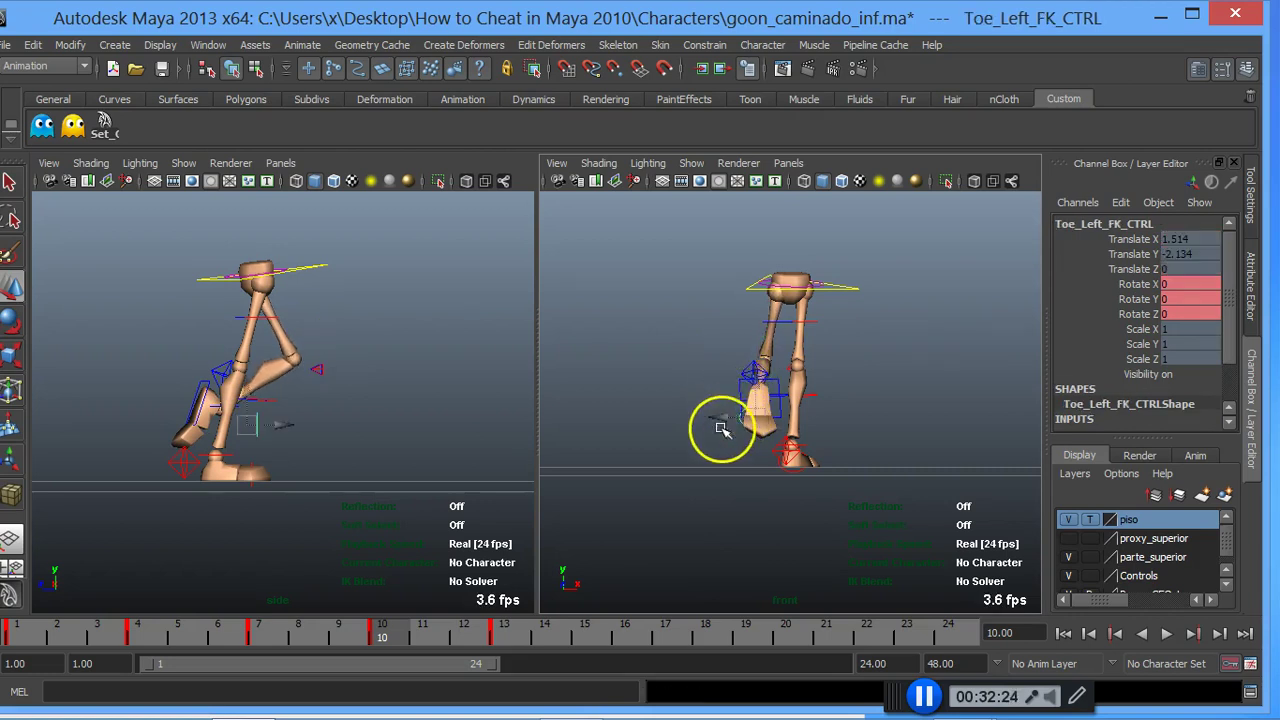
left_click(745, 372)
left_click(735, 417)
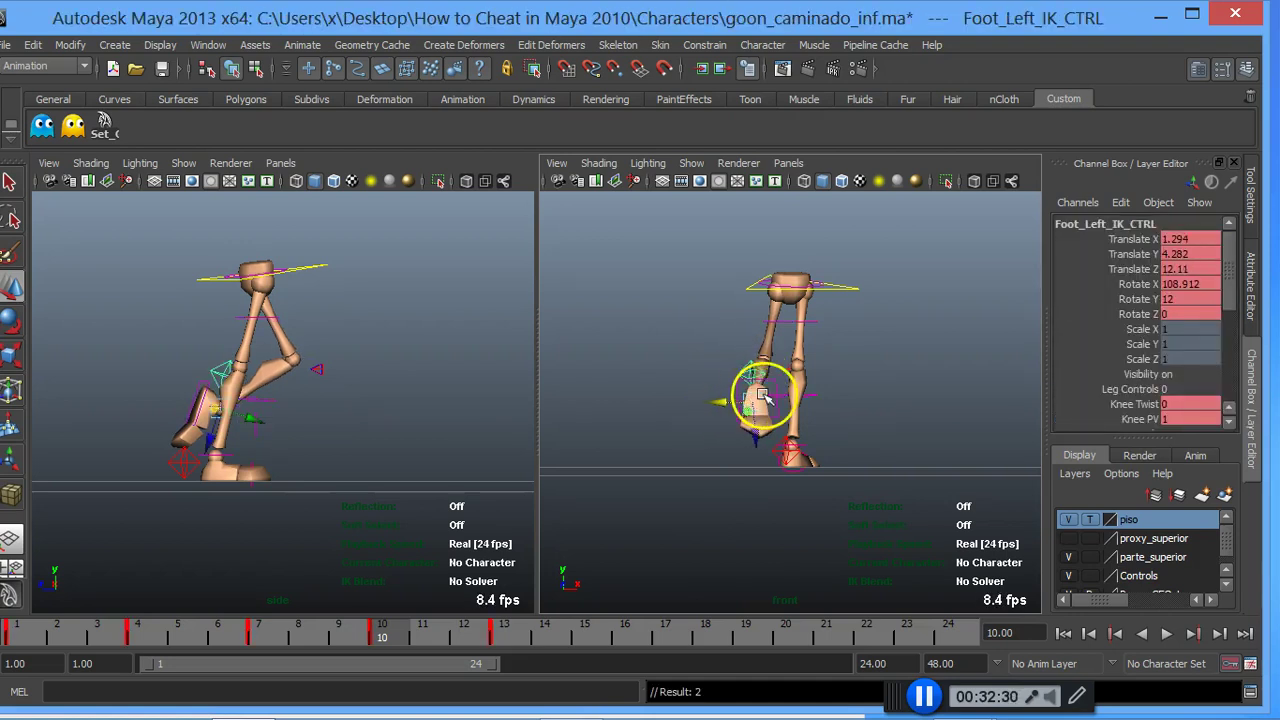
key("e")
left_click_drag(716, 423, 704, 406)
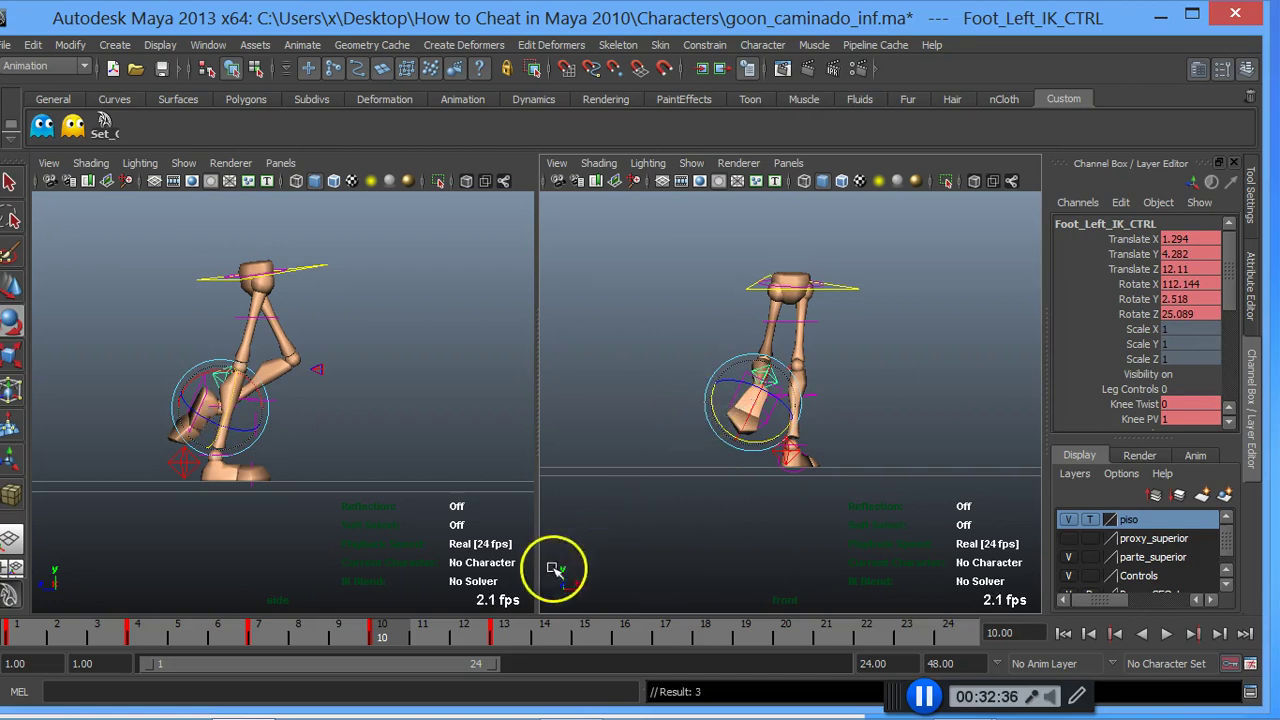
Step: Play and scrub the walk through frames 6–8, ending on frame 13
key("alt+v")
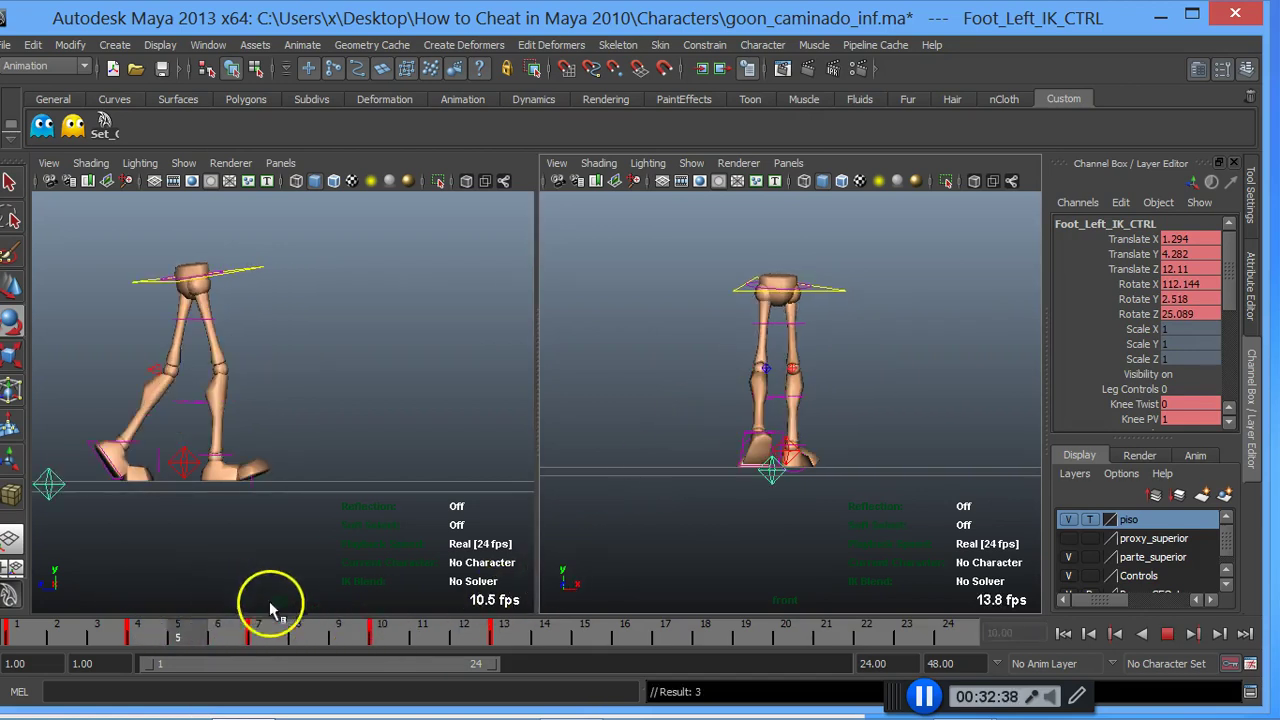
mouse_move(210, 620)
left_mouse_down()
mouse_move(318, 642)
mouse_move(266, 630)
left_mouse_up()
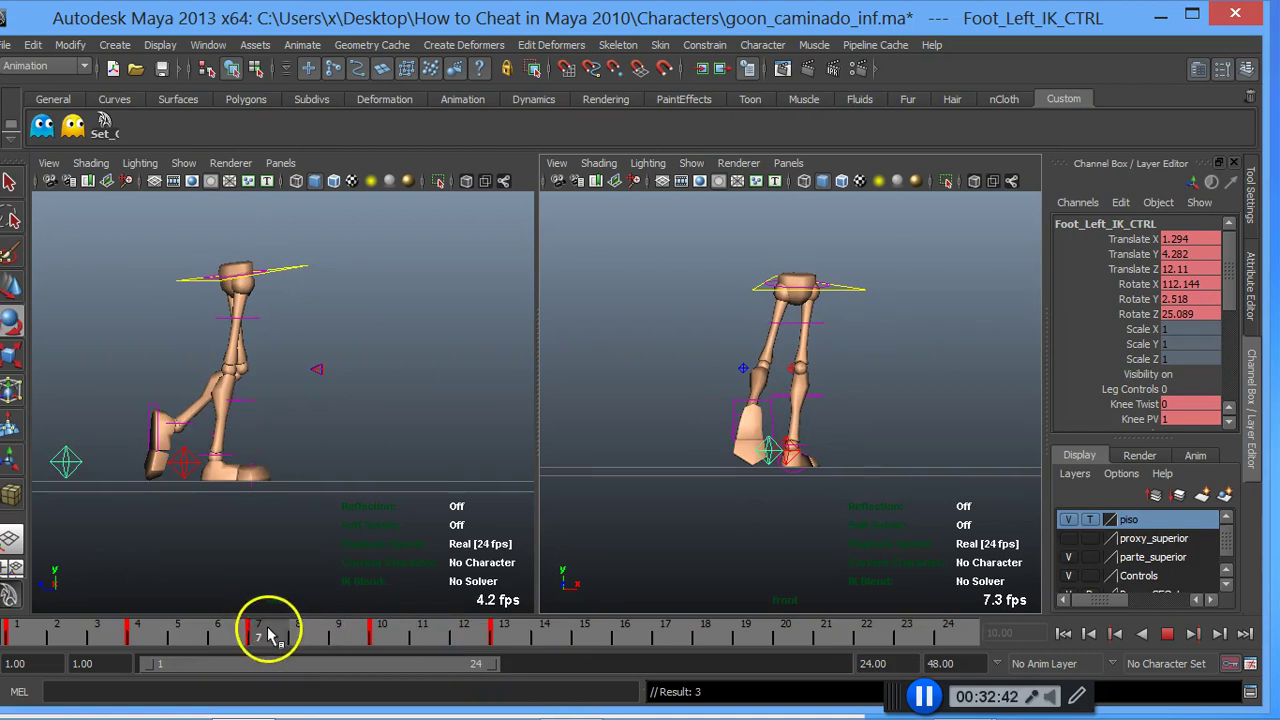
key("w")
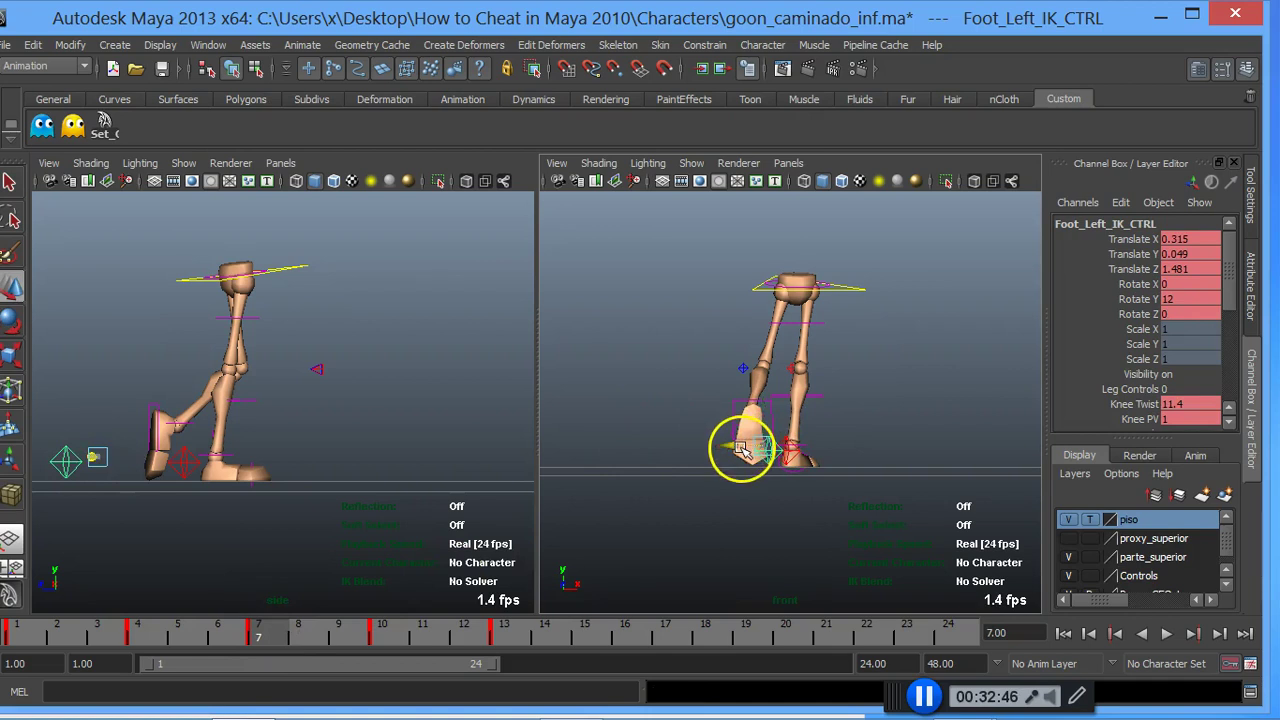
left_click_drag(243, 628, 213, 635)
mouse_move(143, 612)
left_mouse_down()
mouse_move(634, 652)
mouse_move(297, 632)
mouse_move(471, 623)
mouse_move(749, 663)
mouse_move(457, 623)
mouse_move(512, 637)
left_mouse_up()
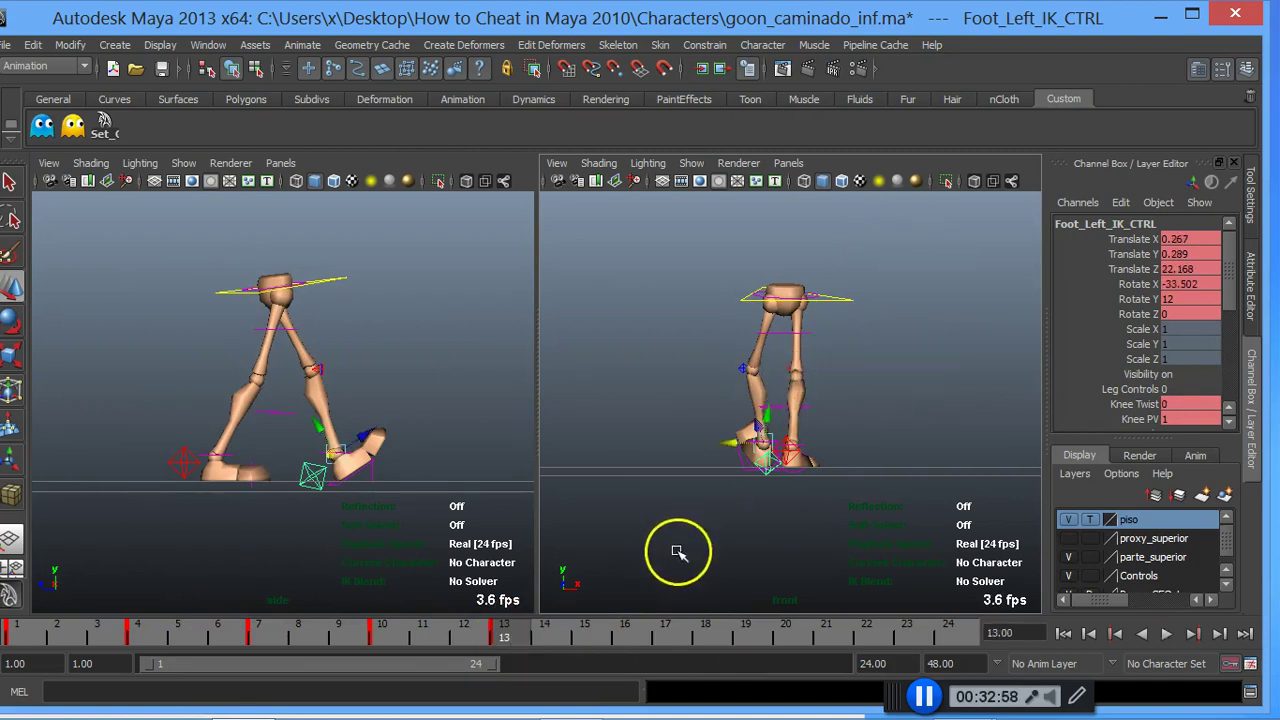
key("alt+v")
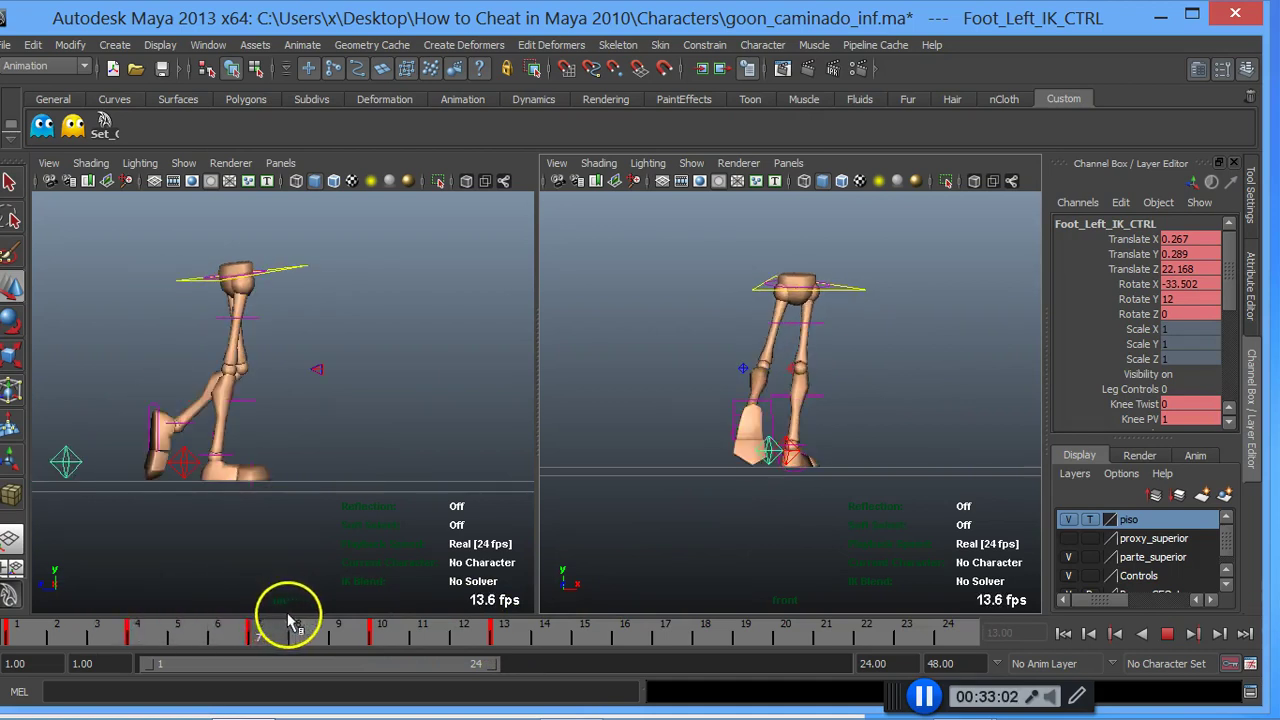
left_click_drag(372, 640, 518, 662)
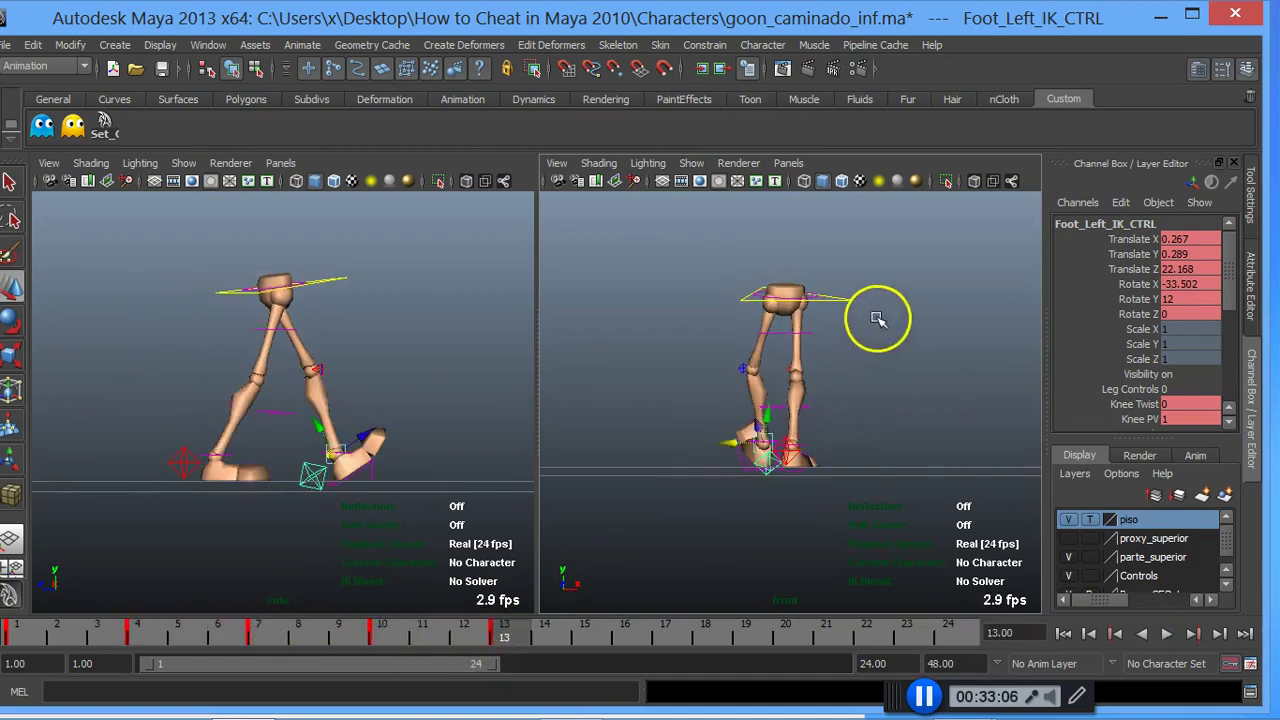
Step: At frame 13, shift the hips over the left foot and rotate them to Y -7.883
left_click(845, 294)
left_click(846, 298)
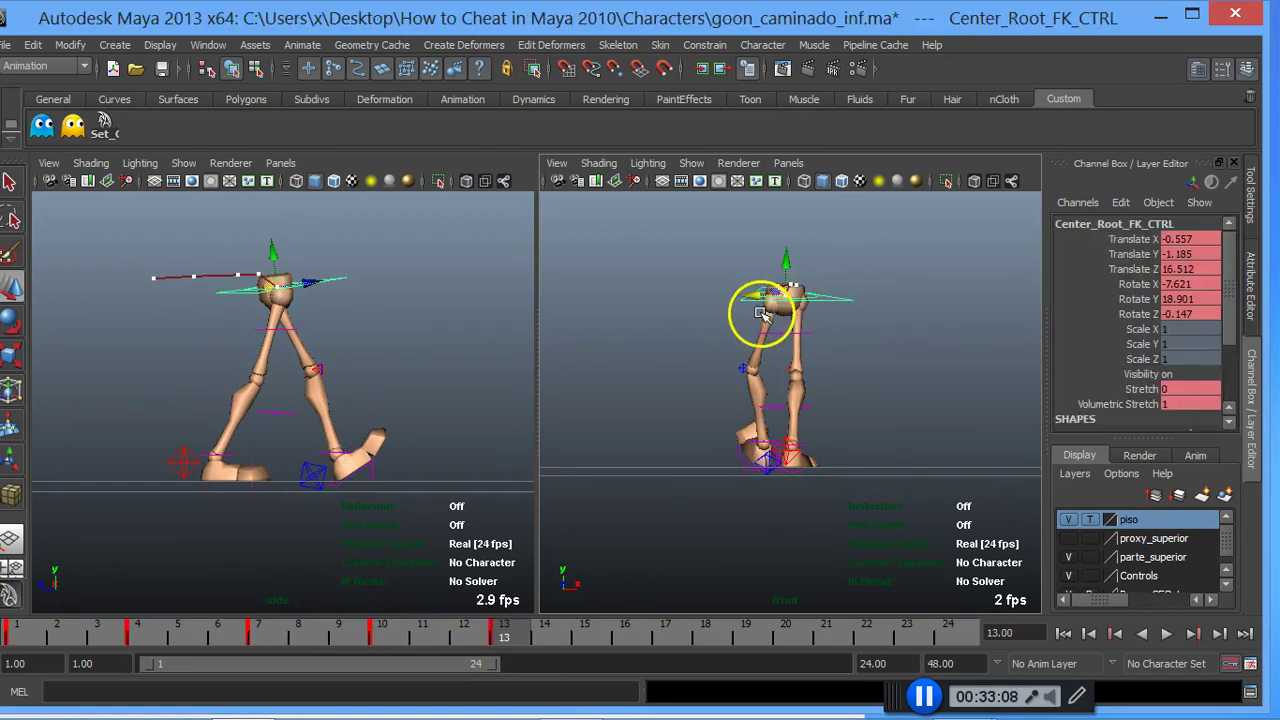
left_click_drag(760, 294, 757, 316)
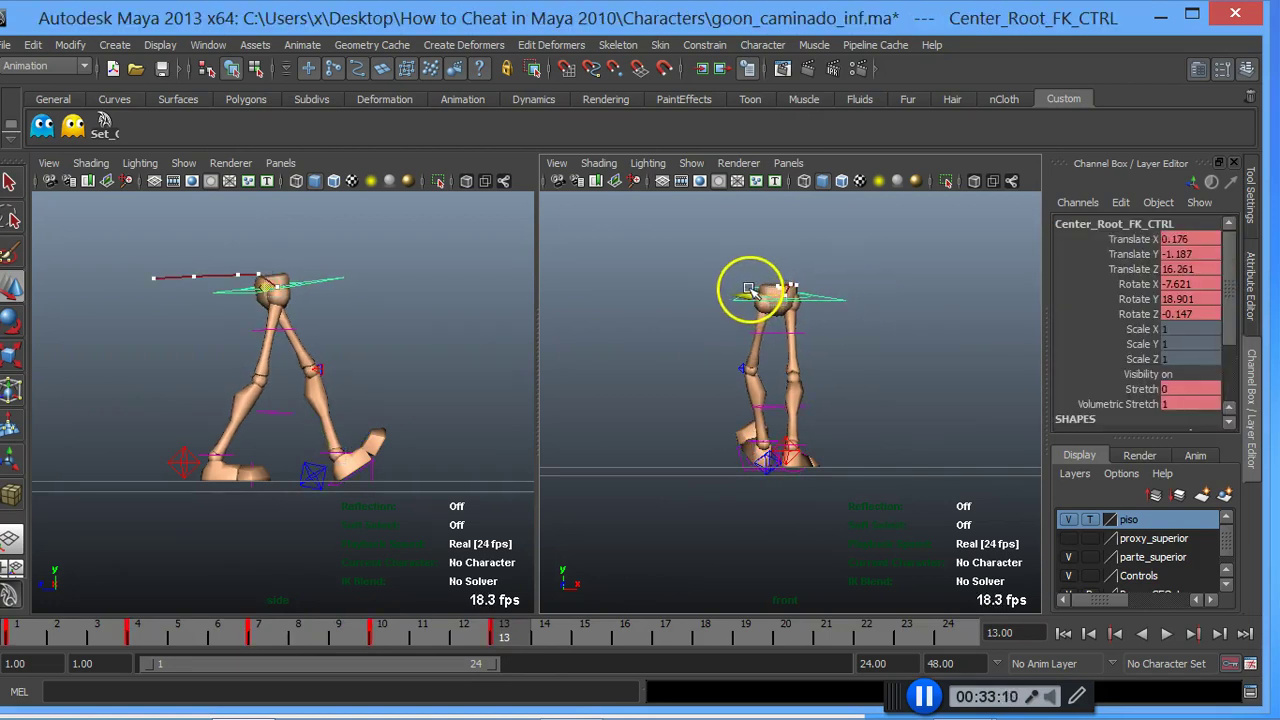
key("e")
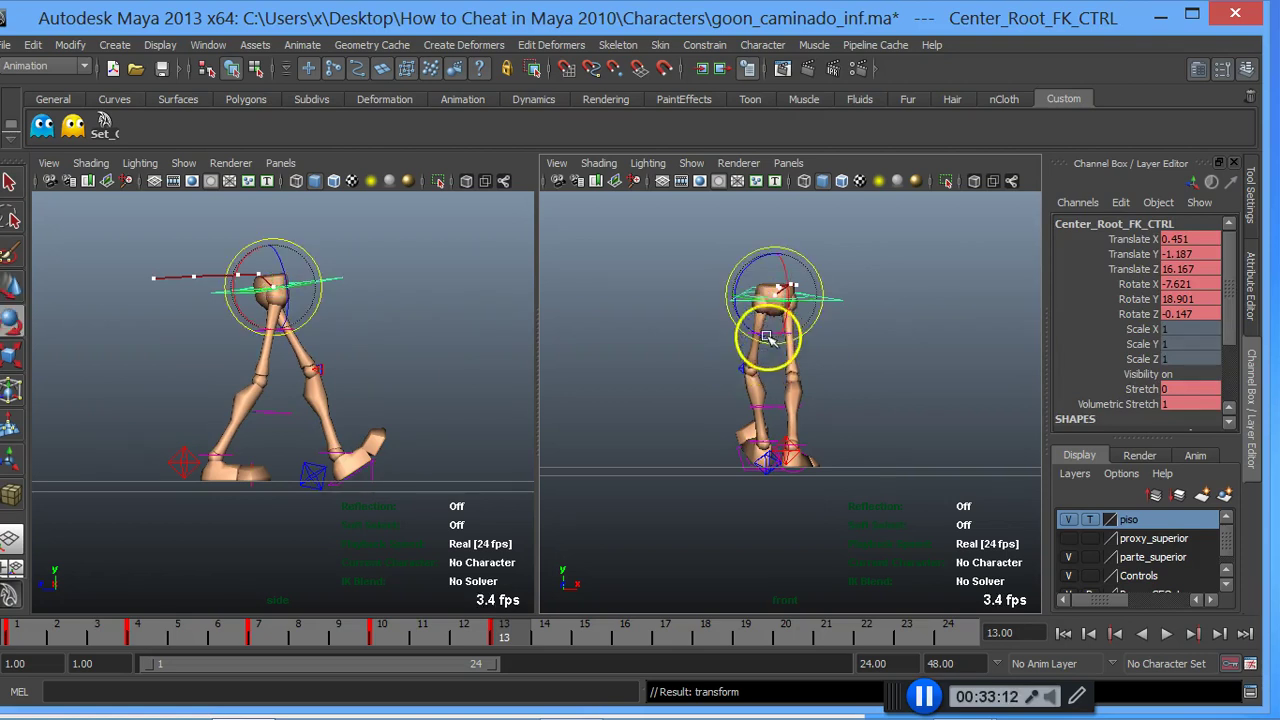
left_click_drag(778, 300, 753, 297)
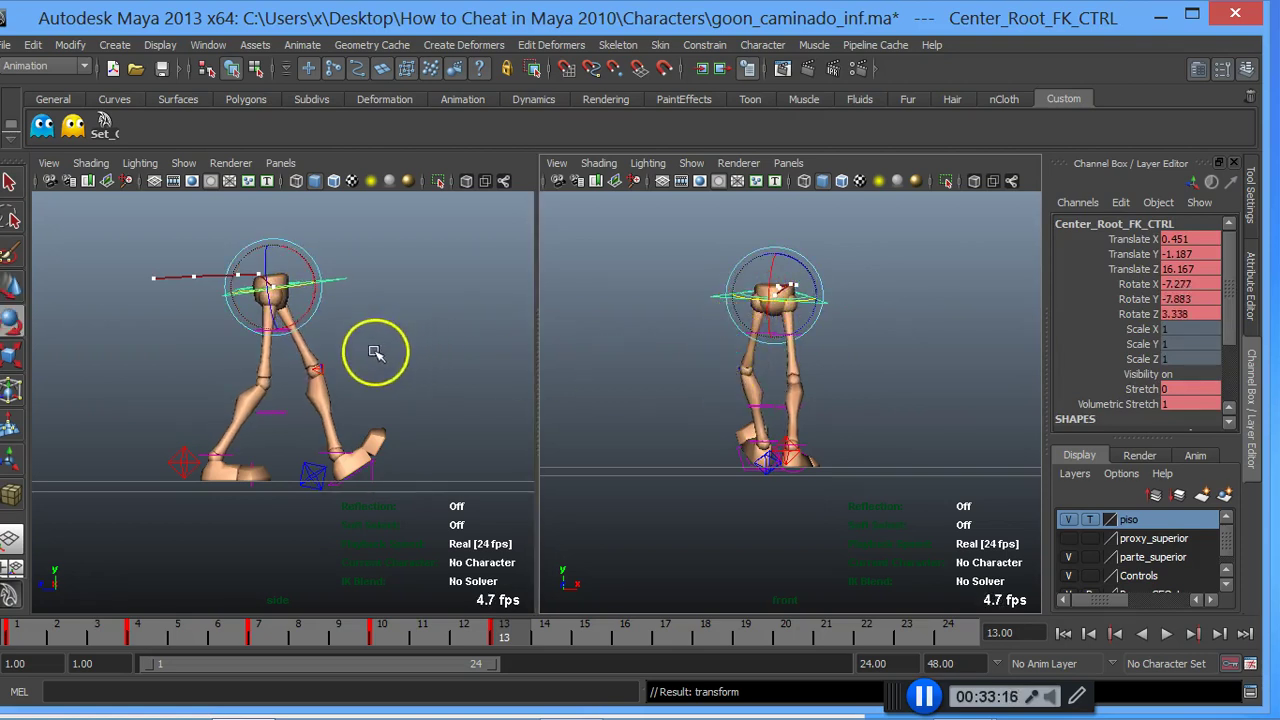
Step: Push the right knee pole vector out to Translate Z 28.862
scroll(334, 372, "up", 2)
left_click(340, 370)
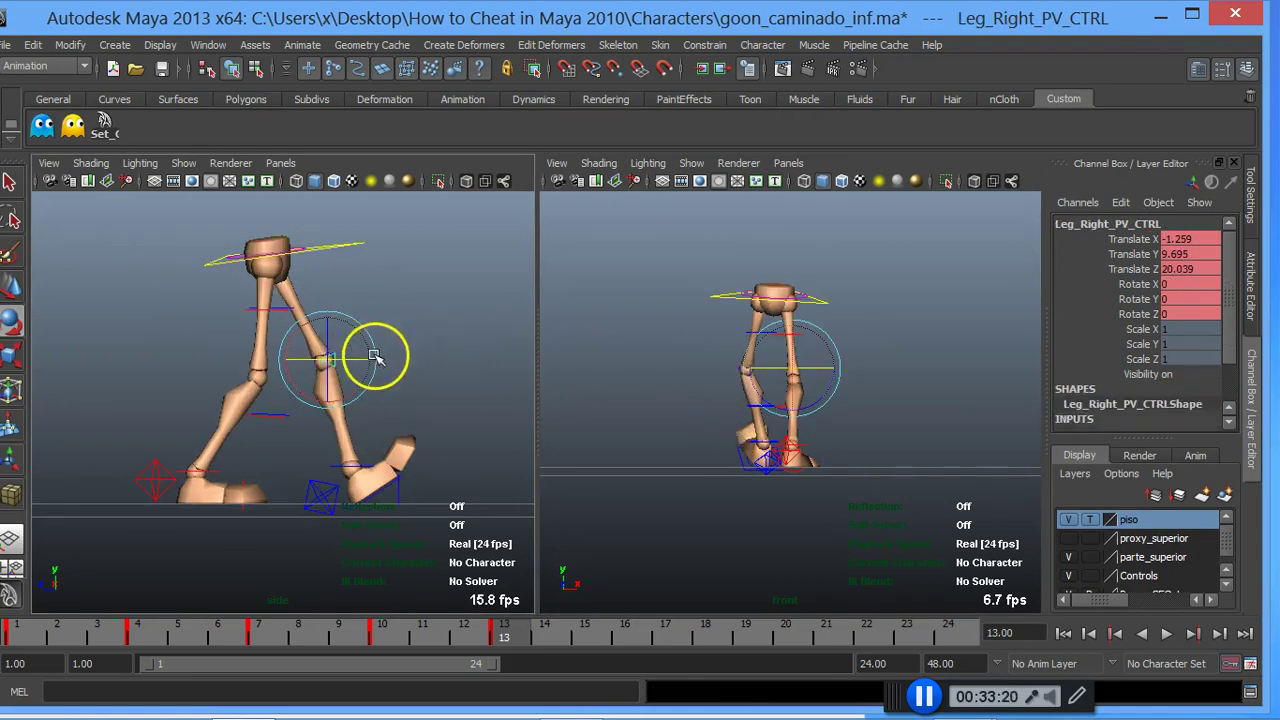
key("w")
left_click_drag(355, 360, 485, 358)
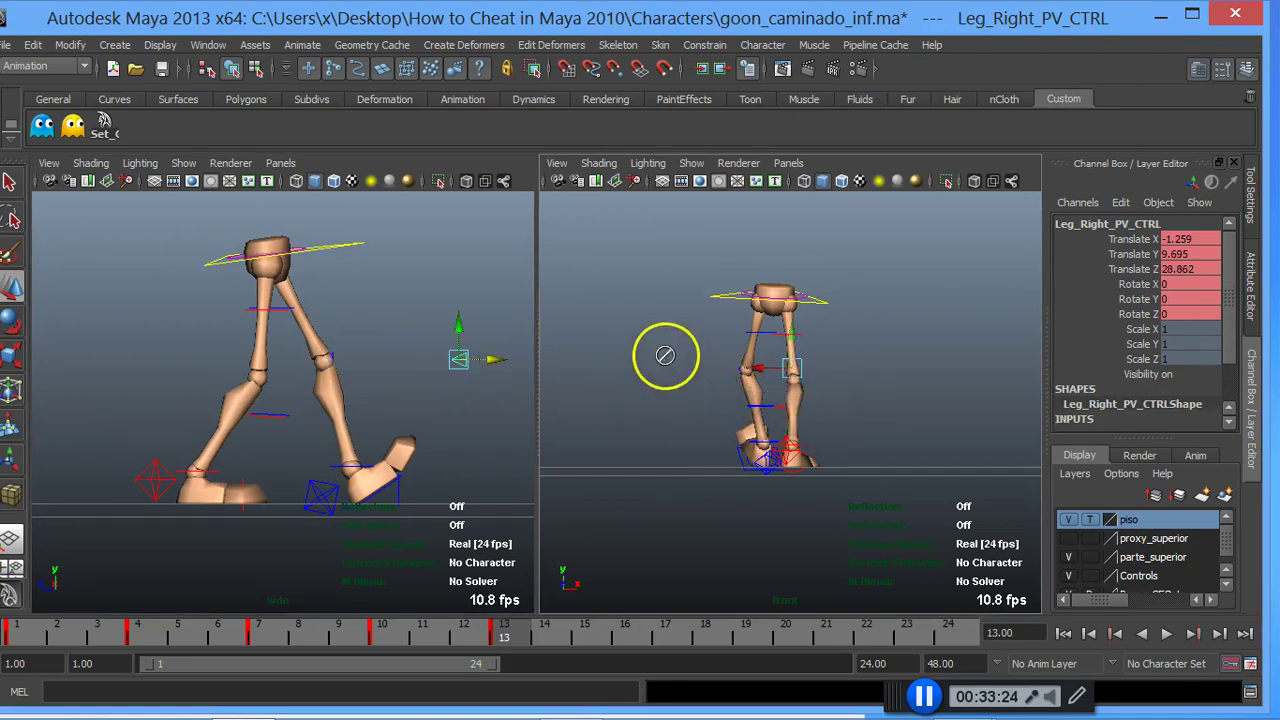
left_click(790, 163)
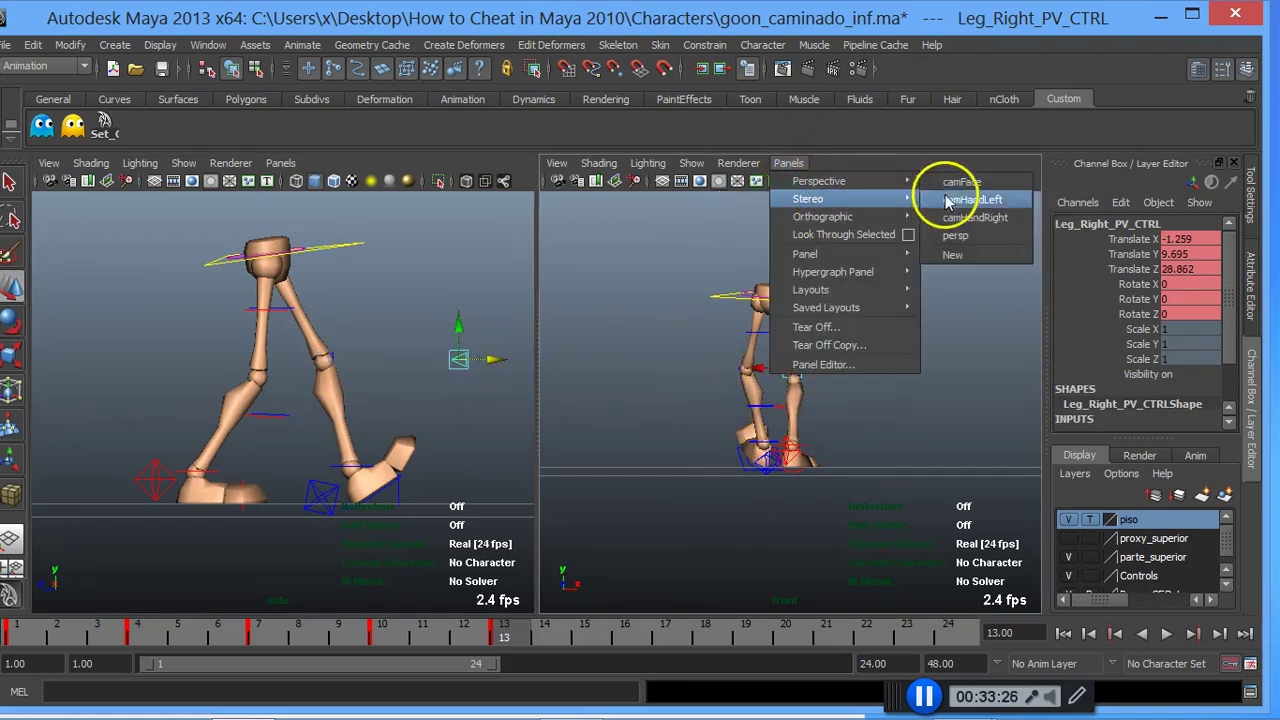
Step: Switch the right panel to the persp camera and frame the left knee pole vector
mouse_move(819, 181)
left_click(956, 236)
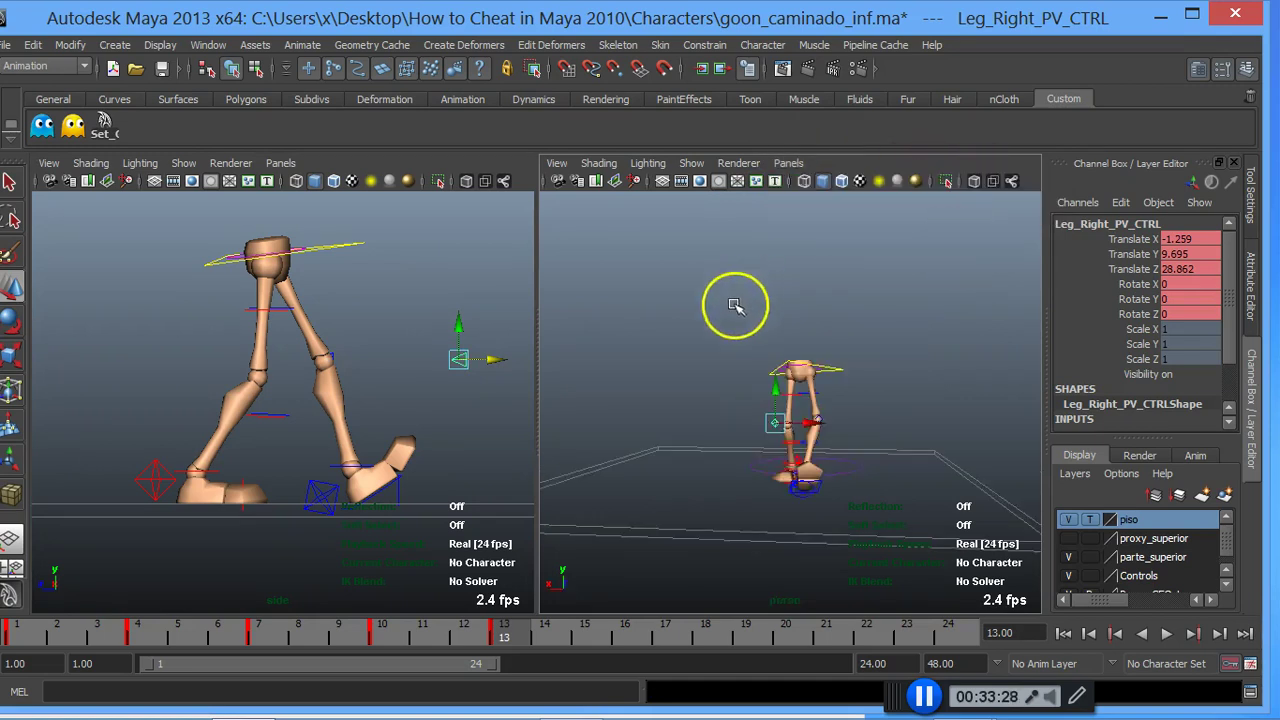
mouse_move(703, 372)
left_mouse_down("alt")
mouse_move(906, 411)
mouse_move(866, 428)
mouse_move(714, 406)
mouse_move(709, 420)
left_mouse_up("alt")
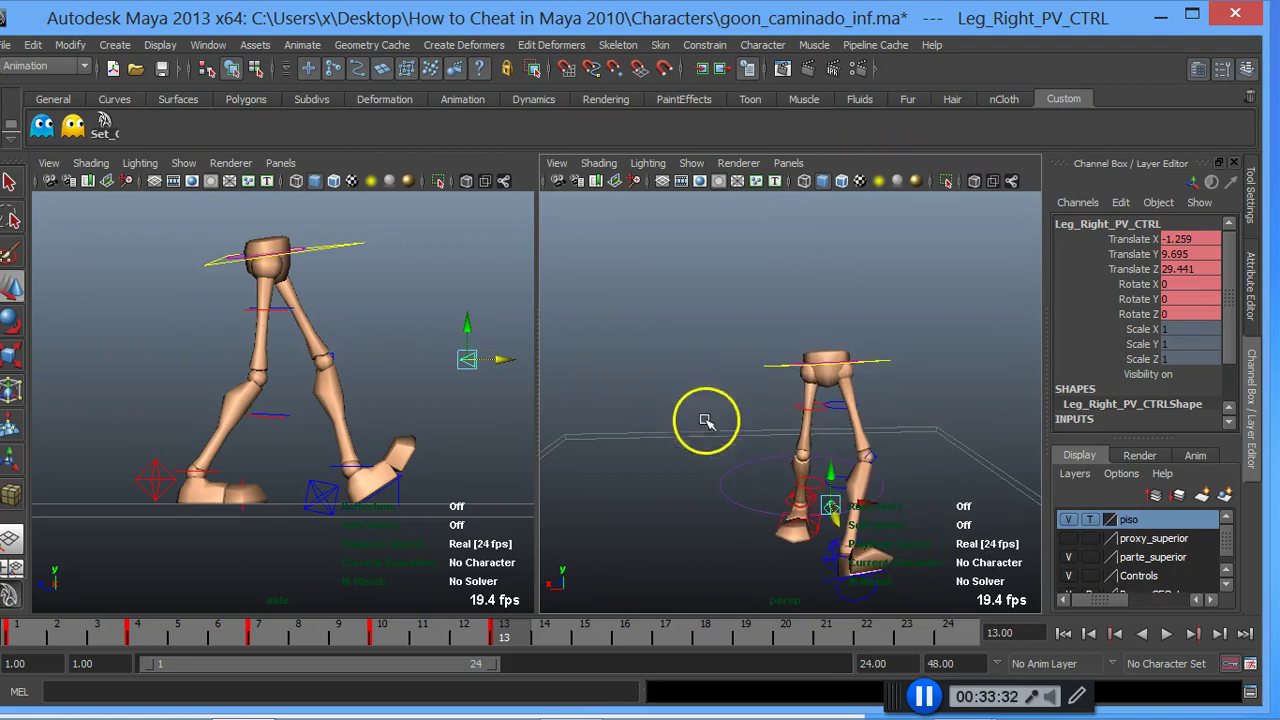
left_click(879, 458)
mouse_move(882, 470)
left_mouse_down("alt")
mouse_move(757, 500)
mouse_move(694, 471)
mouse_move(623, 463)
left_mouse_up("alt")
Step: Push both knee pole-vector controls forward to about Translate Z 32
mouse_move(714, 471)
left_mouse_down("alt")
mouse_move(837, 477)
mouse_move(811, 457)
mouse_move(831, 491)
mouse_move(843, 475)
left_mouse_up("alt")
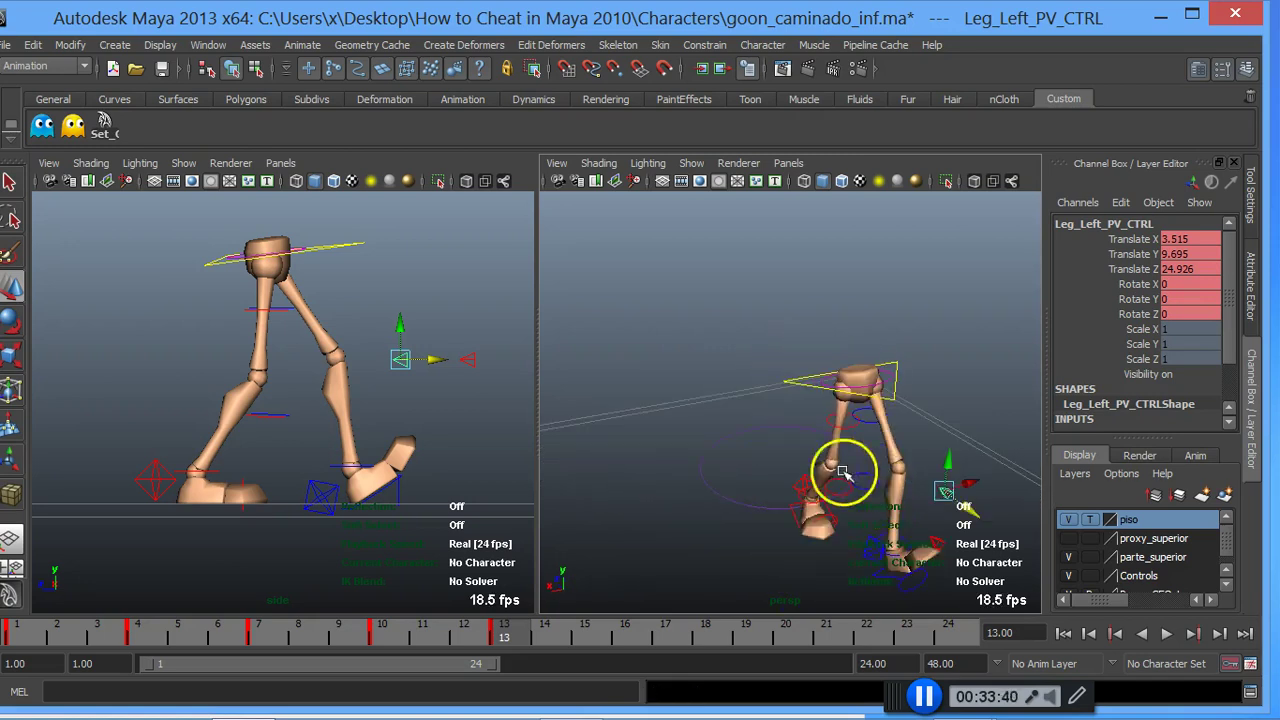
left_click_drag(428, 362, 533, 354)
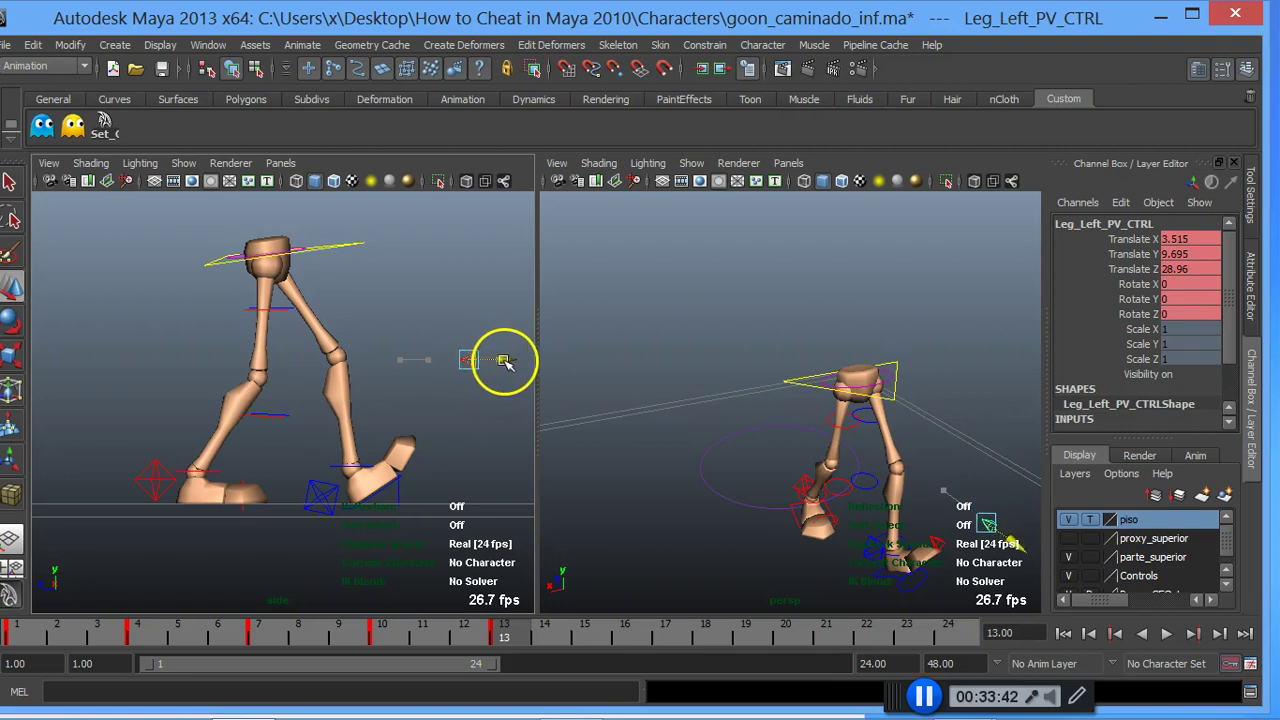
left_click_drag(469, 366, 531, 360)
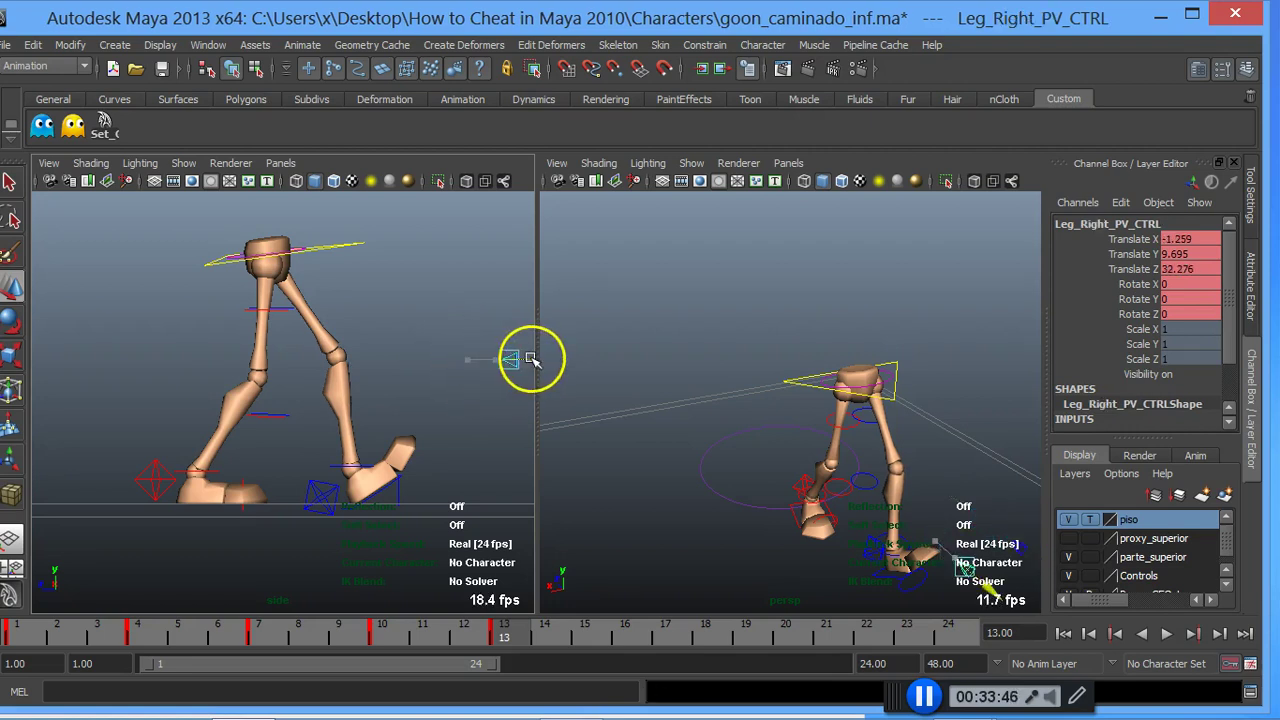
left_click(500, 407)
left_click_drag(755, 483, 748, 416, "alt")
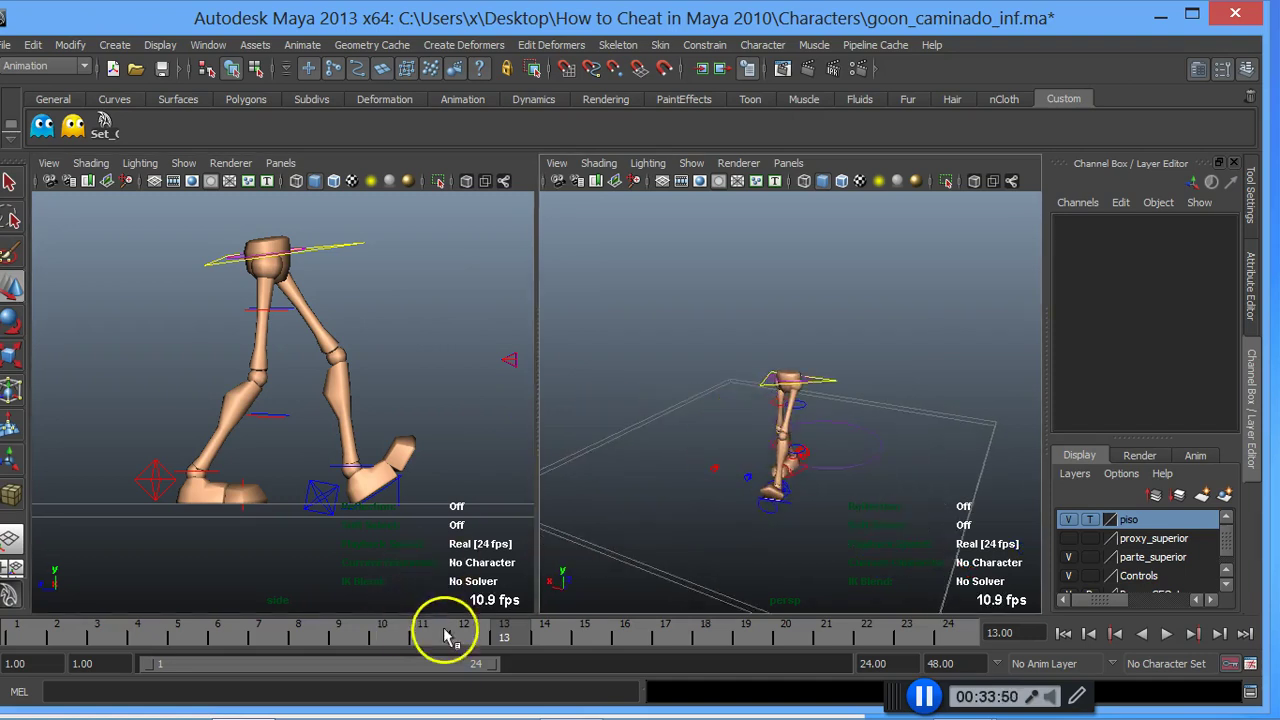
Step: At frame 13, set the right foot IK control's Ball Roll to 38
key("alt+v")
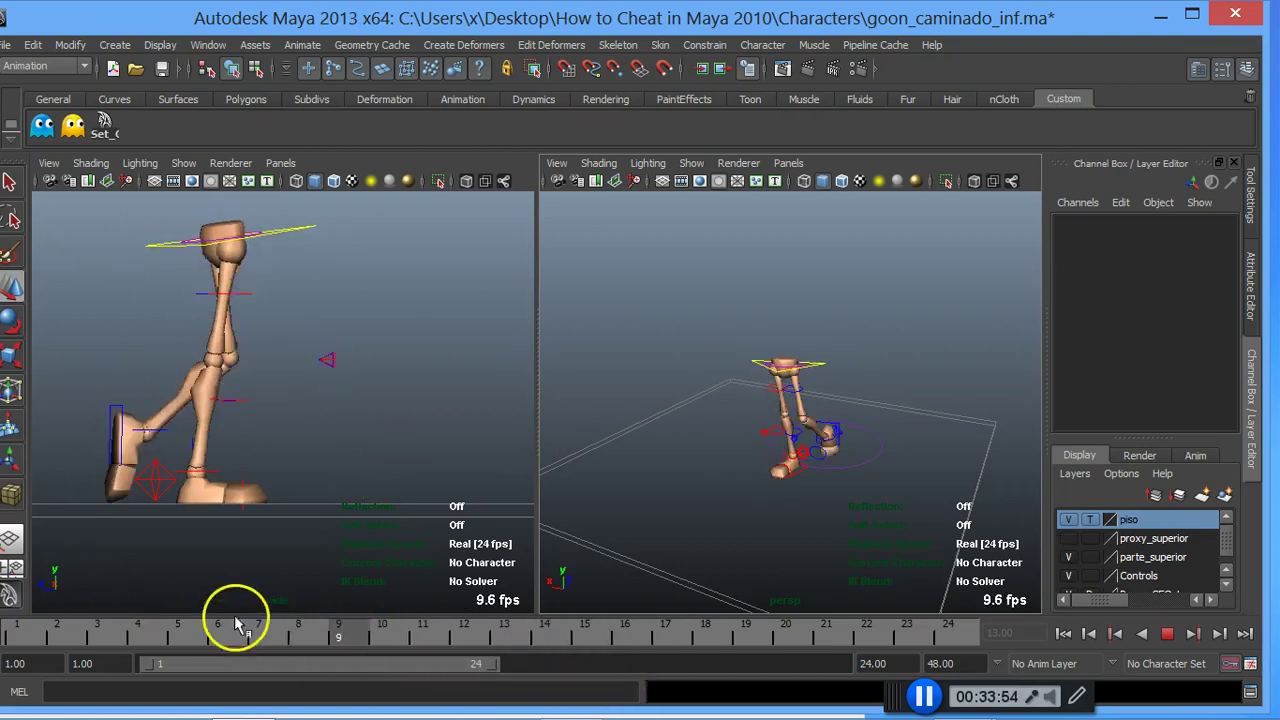
left_click(497, 638)
left_click_drag(153, 471, 158, 492)
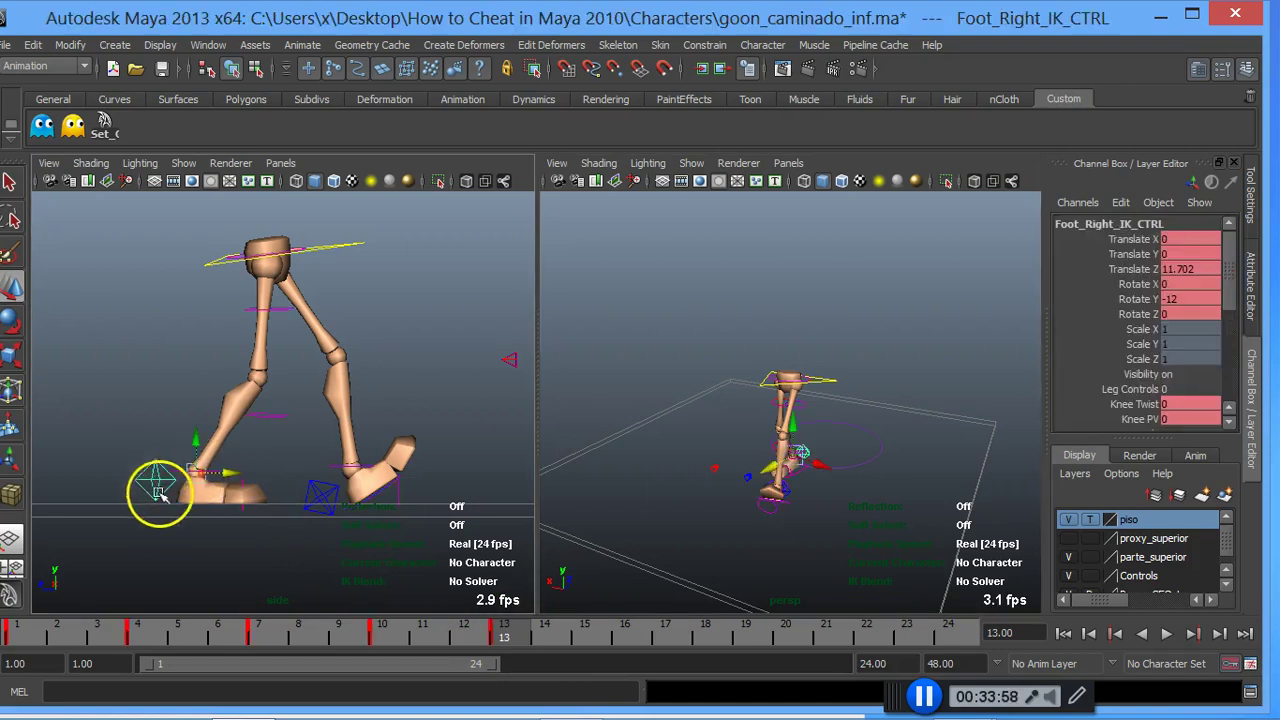
left_click_drag(1229, 280, 1229, 323)
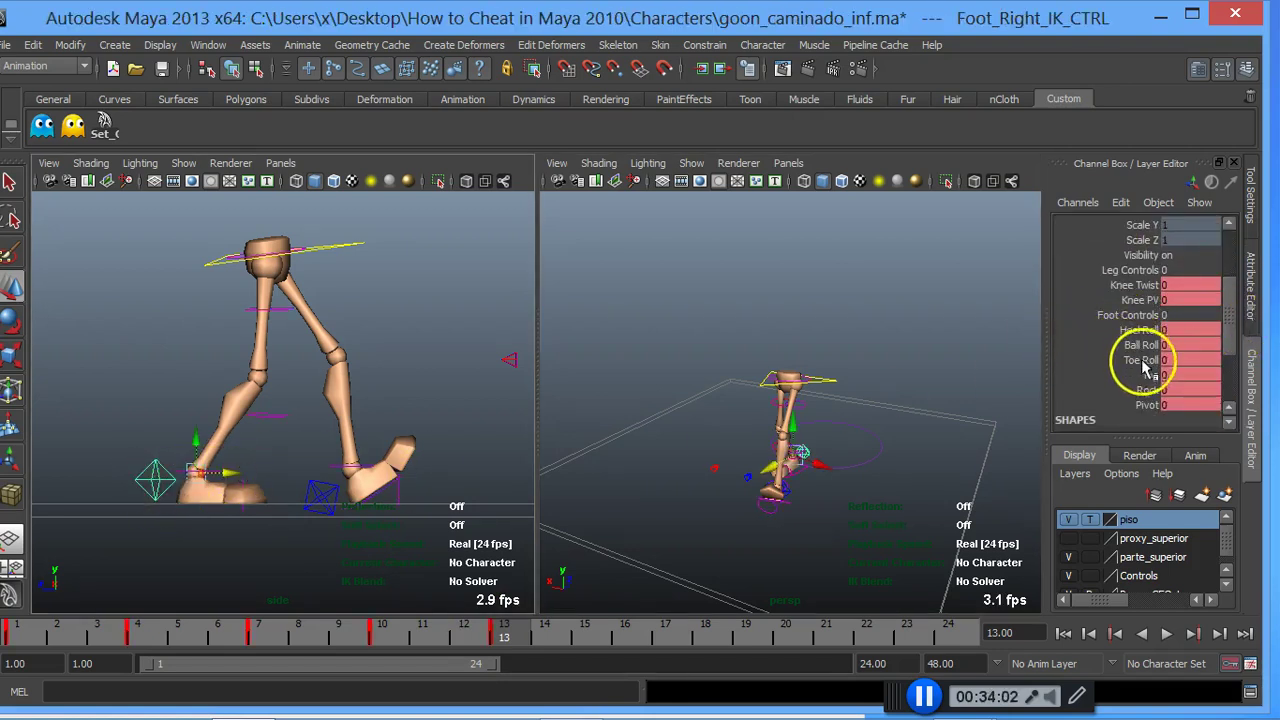
left_click(1137, 344)
middle_click_drag(232, 445, 582, 447)
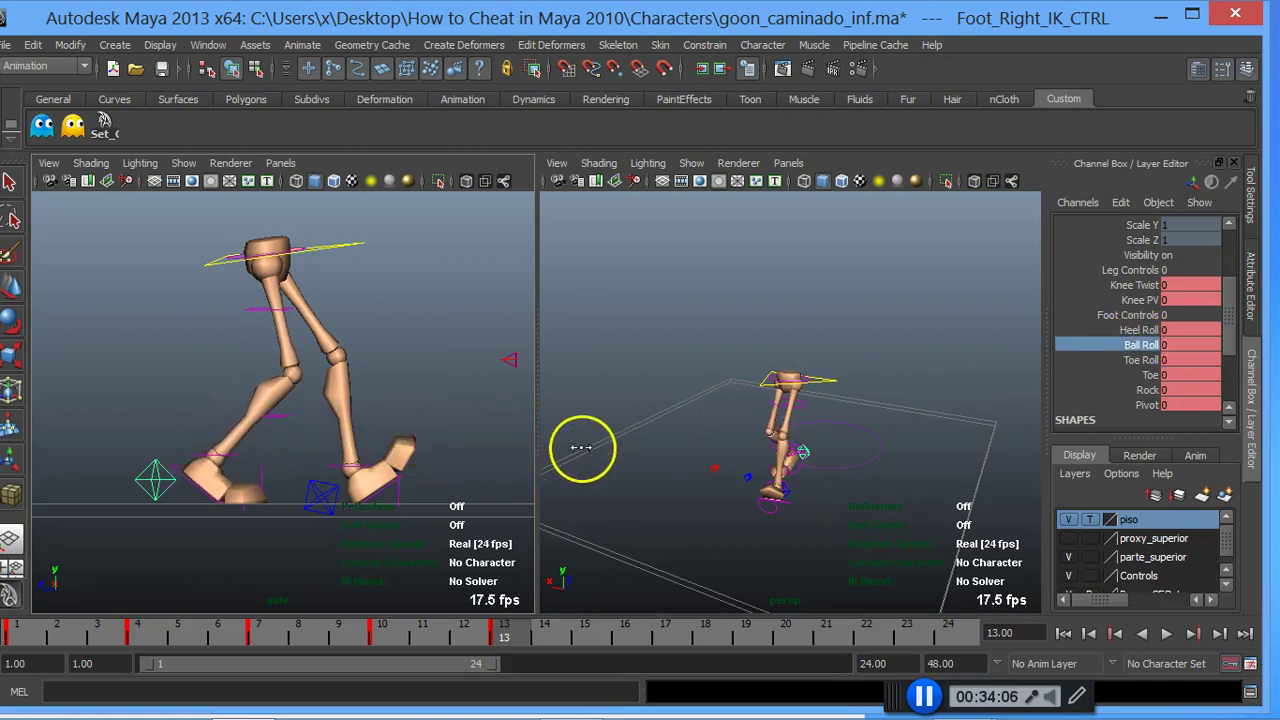
Step: Place the Maya window beside the walk reference sheet and reframe the side view at frame 1
mouse_move(484, 20)
left_mouse_down()
mouse_move(877, 57)
mouse_move(1100, 55)
mouse_move(1085, 105)
mouse_move(1023, 51)
mouse_move(923, 25)
mouse_move(790, 37)
mouse_move(742, 21)
left_mouse_up()
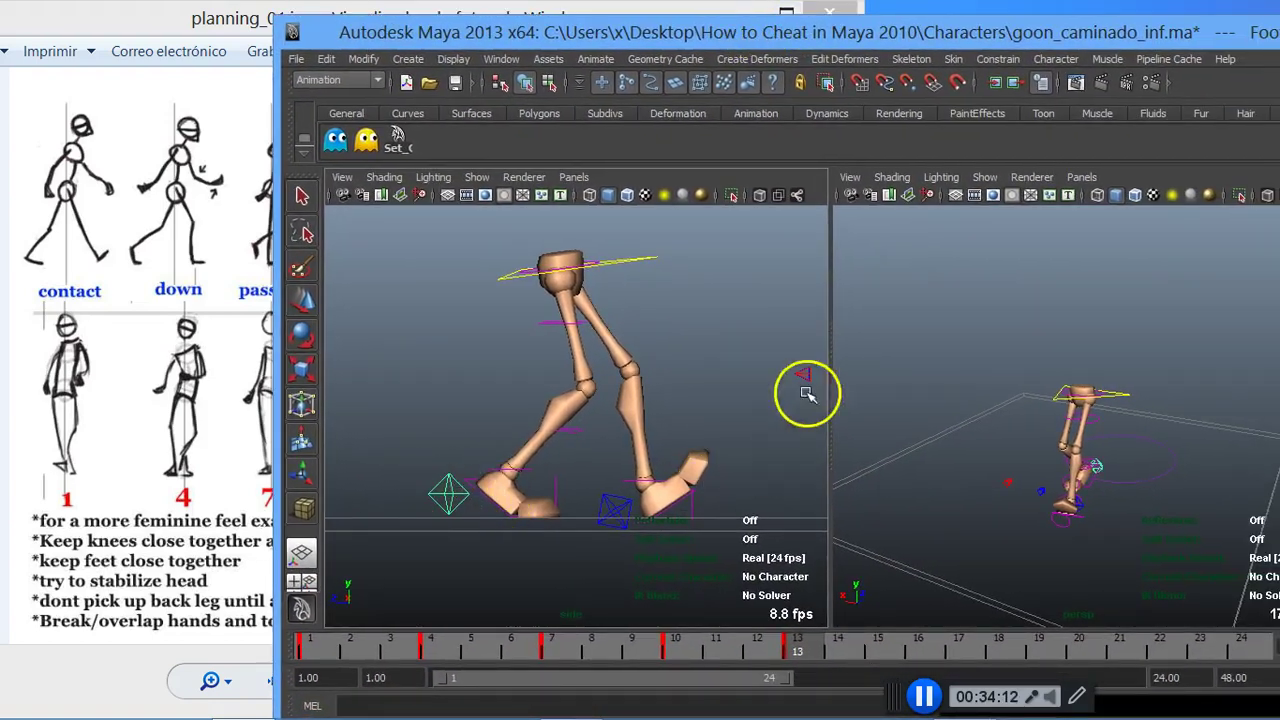
left_click_drag(866, 29, 680, 40)
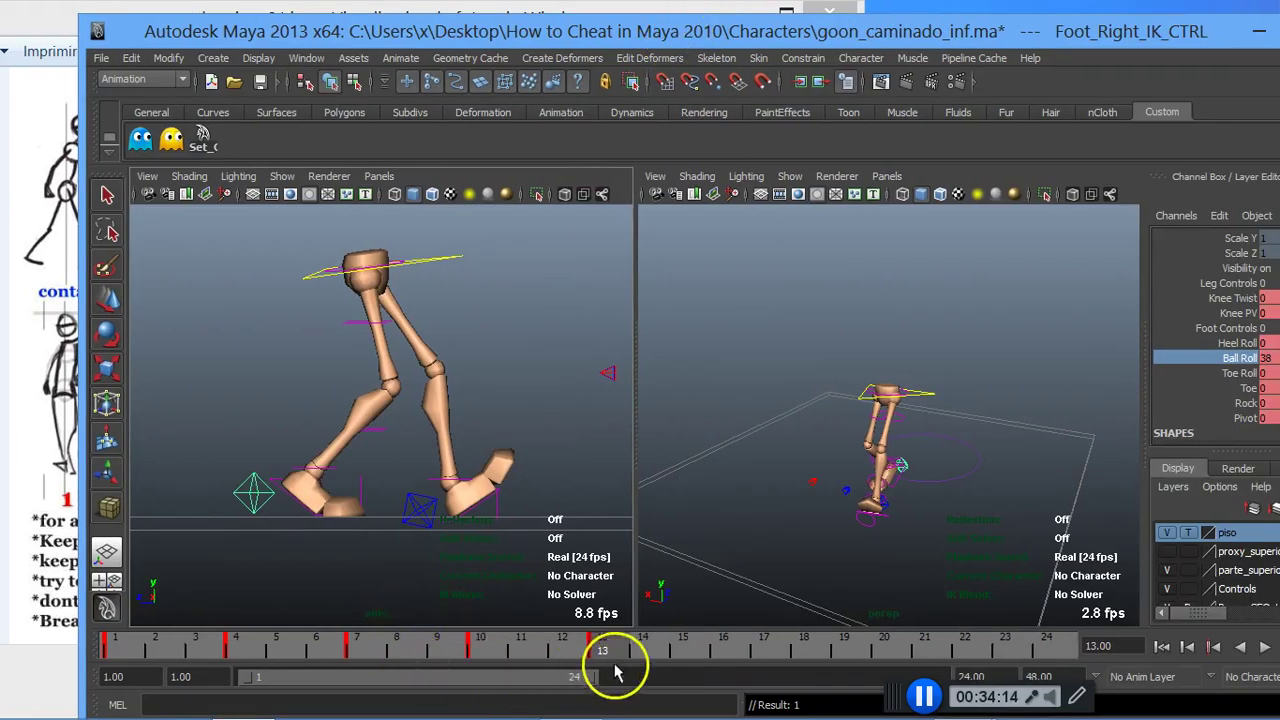
left_click_drag(560, 655, 110, 618)
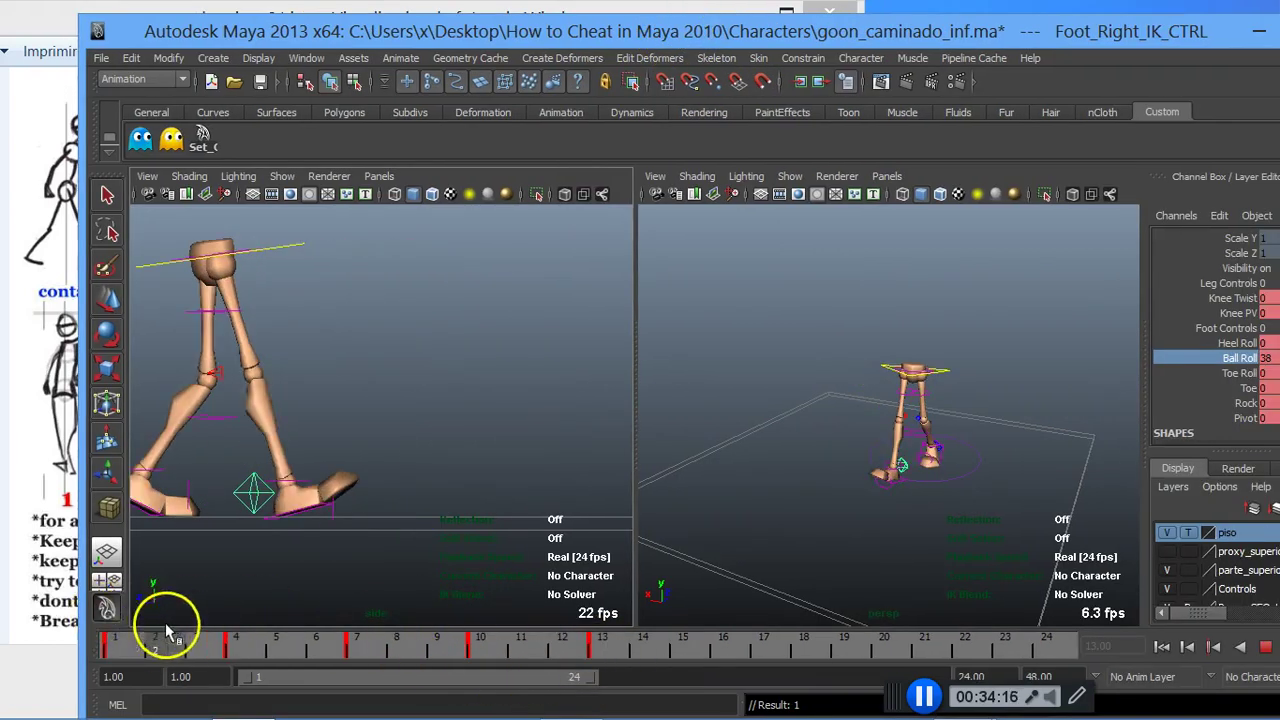
scroll(371, 337, "down", 2)
mouse_move(371, 337)
middle_mouse_down("alt")
mouse_move(443, 351)
mouse_move(451, 320)
middle_mouse_up("alt")
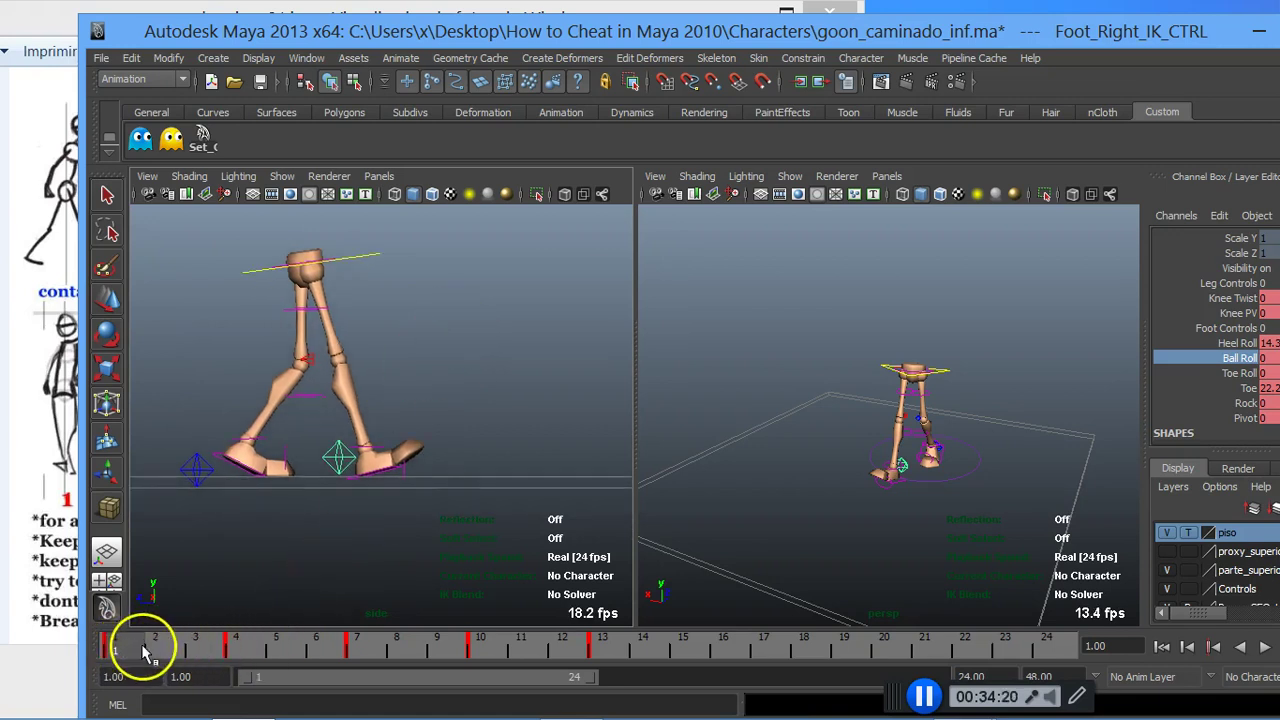
left_click_drag(152, 652, 270, 668)
Step: Scrub from frame 1 to 13 and play back the walk to review the roll
left_click(112, 648)
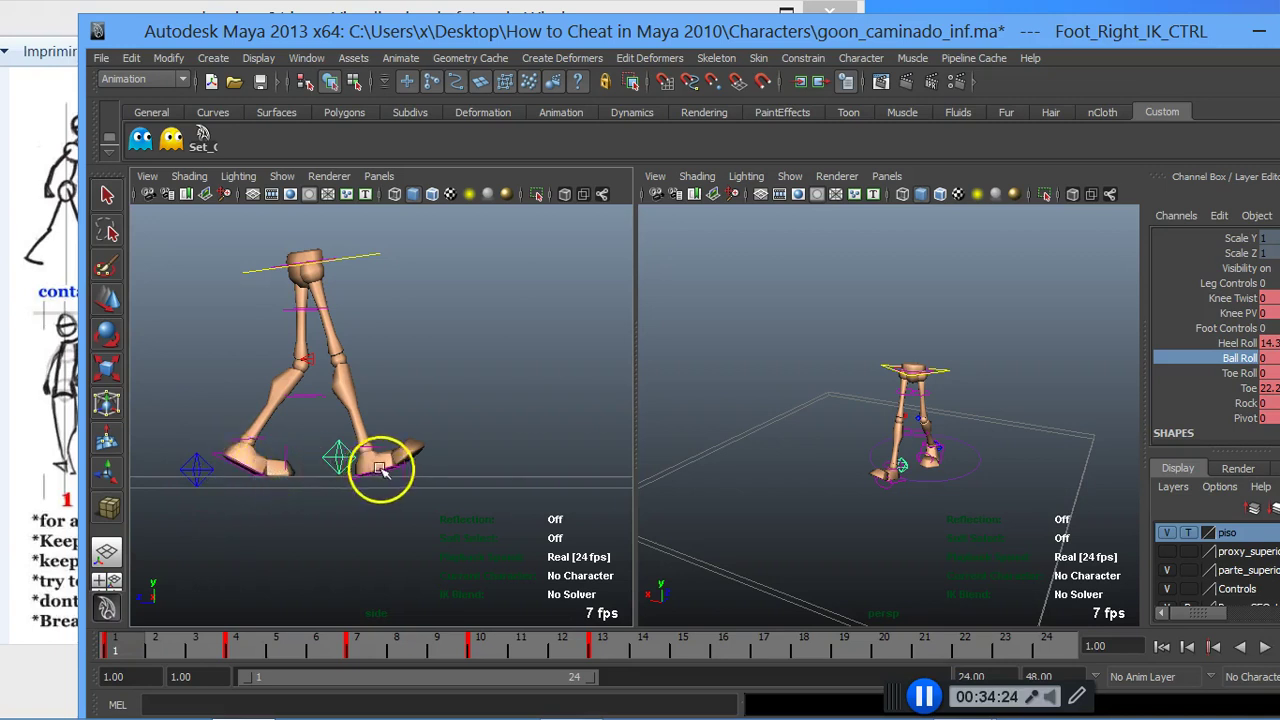
left_click_drag(138, 650, 598, 668)
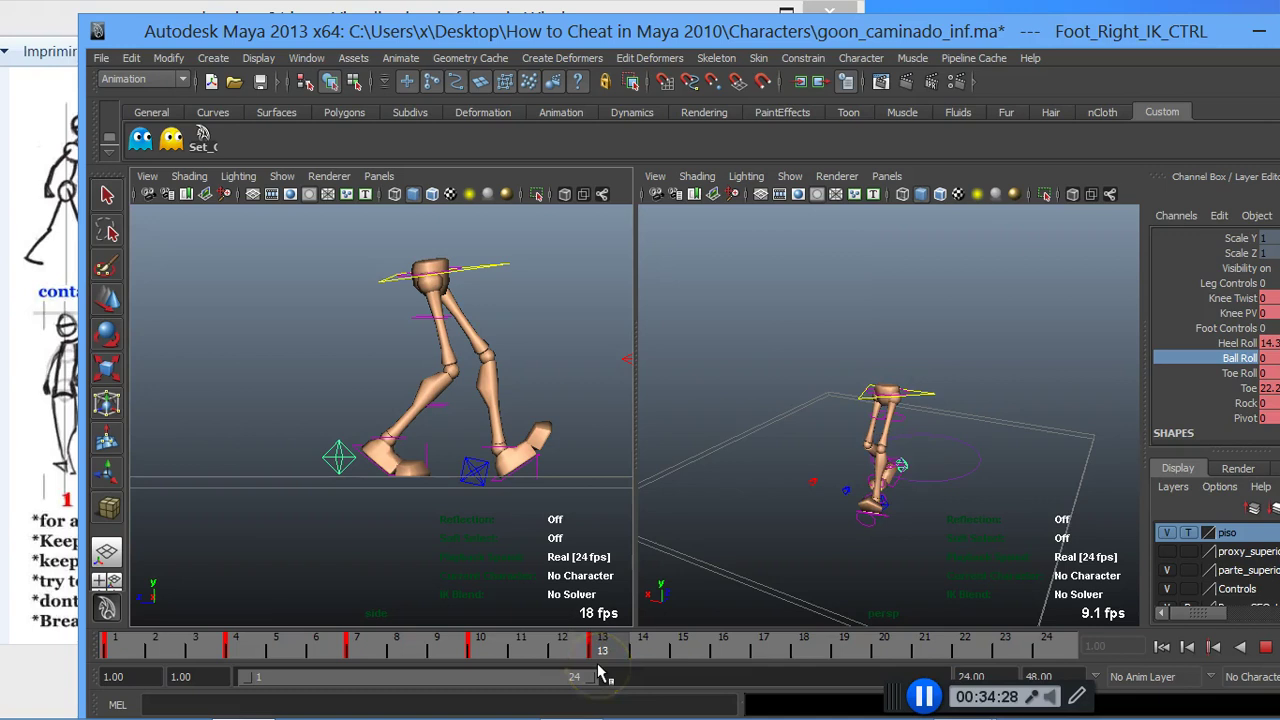
left_click(530, 490)
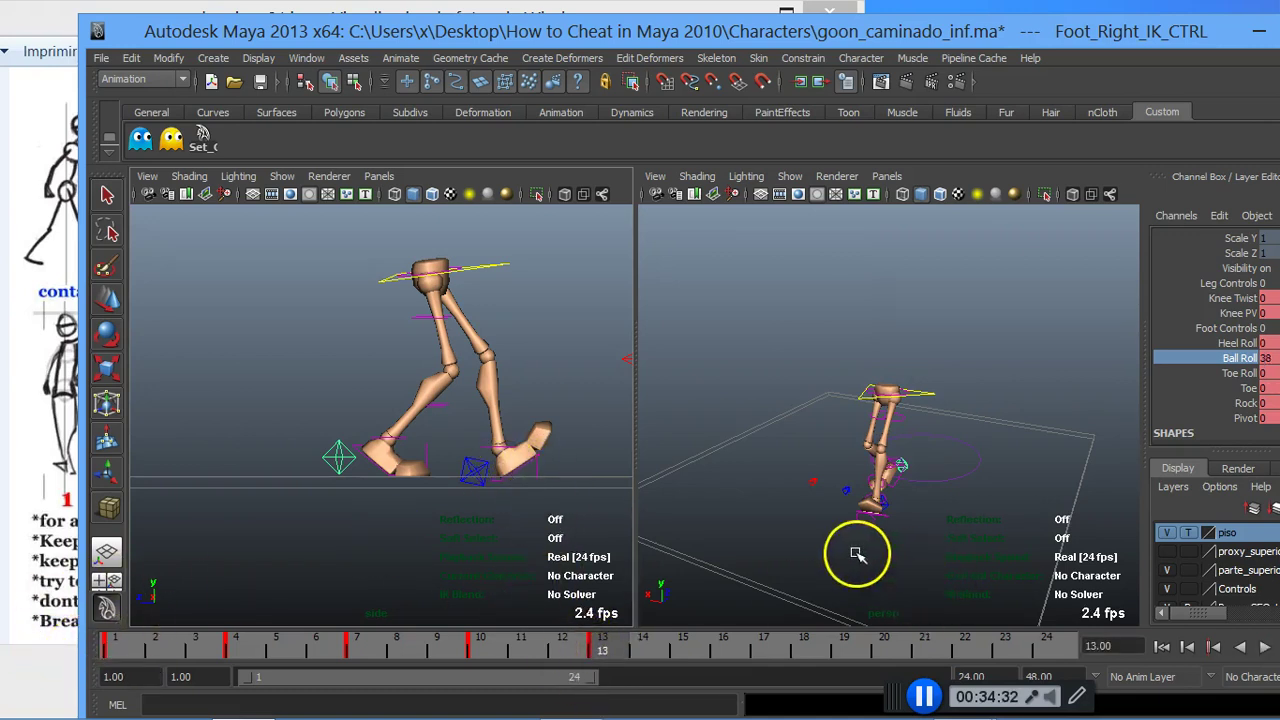
key("alt+v")
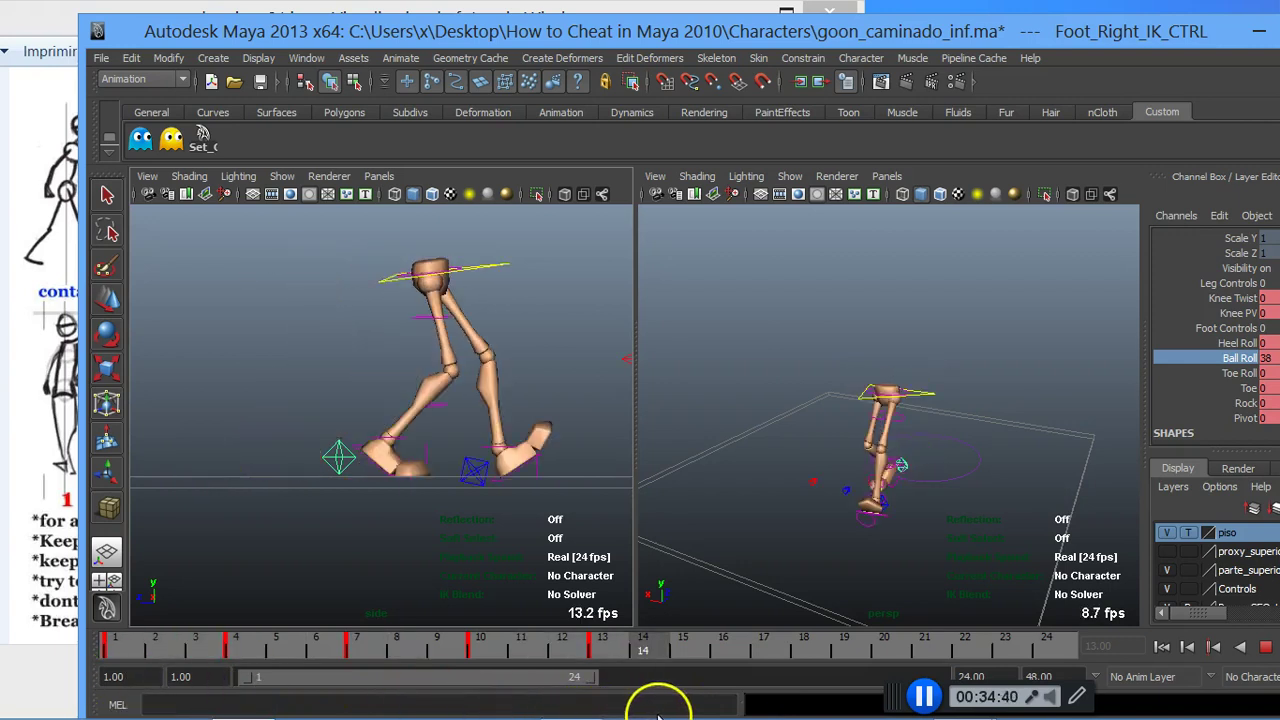
left_click(481, 258)
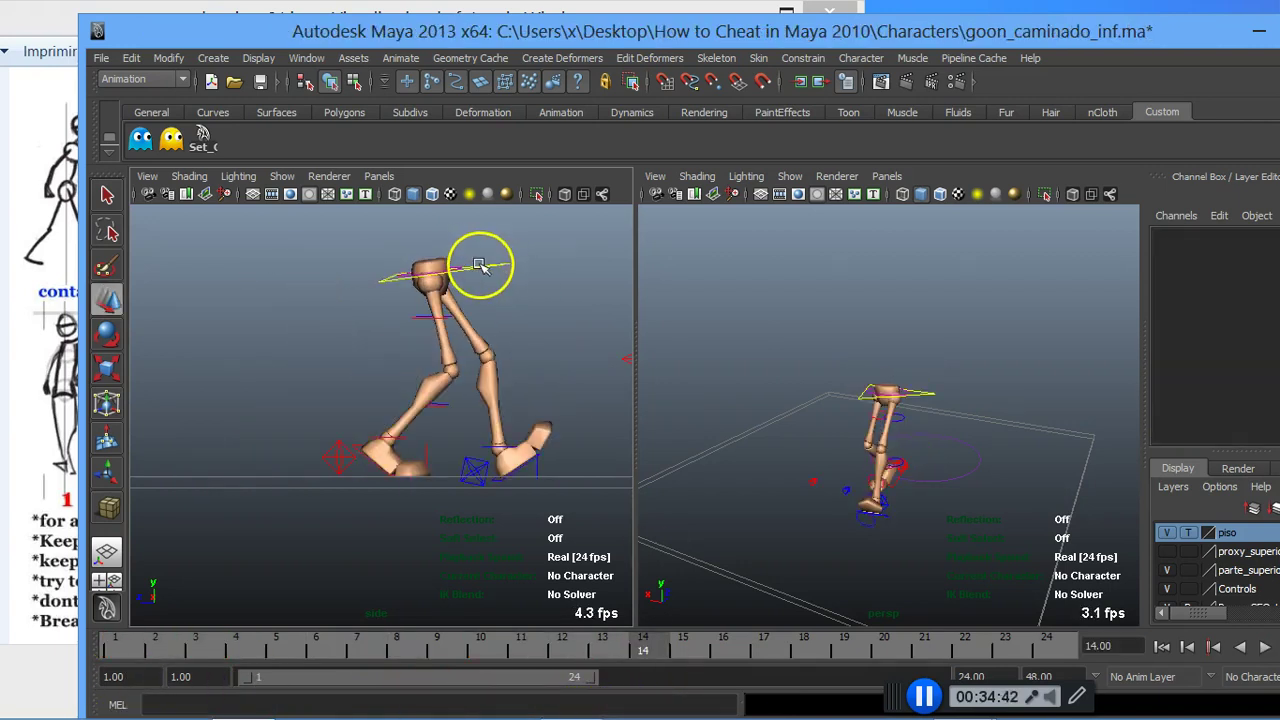
Step: At frame 13, shift the center root control forward so the legs straighten
left_click(485, 265)
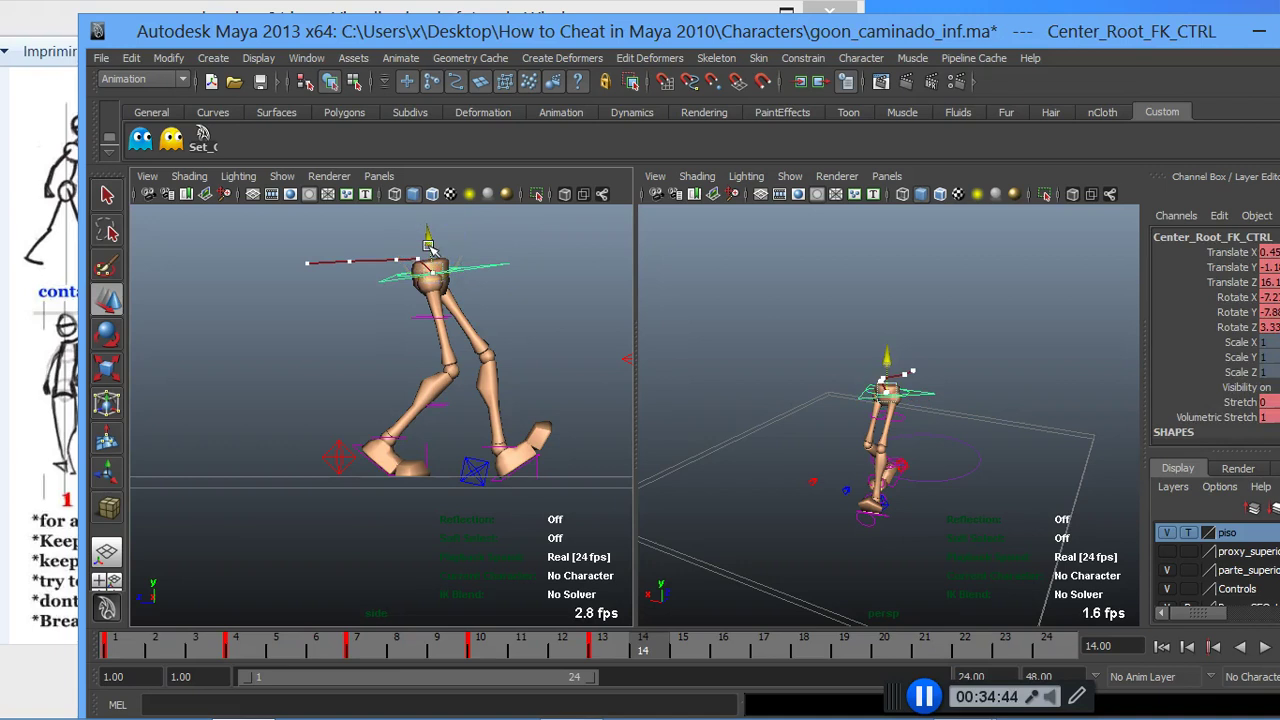
left_click(612, 647)
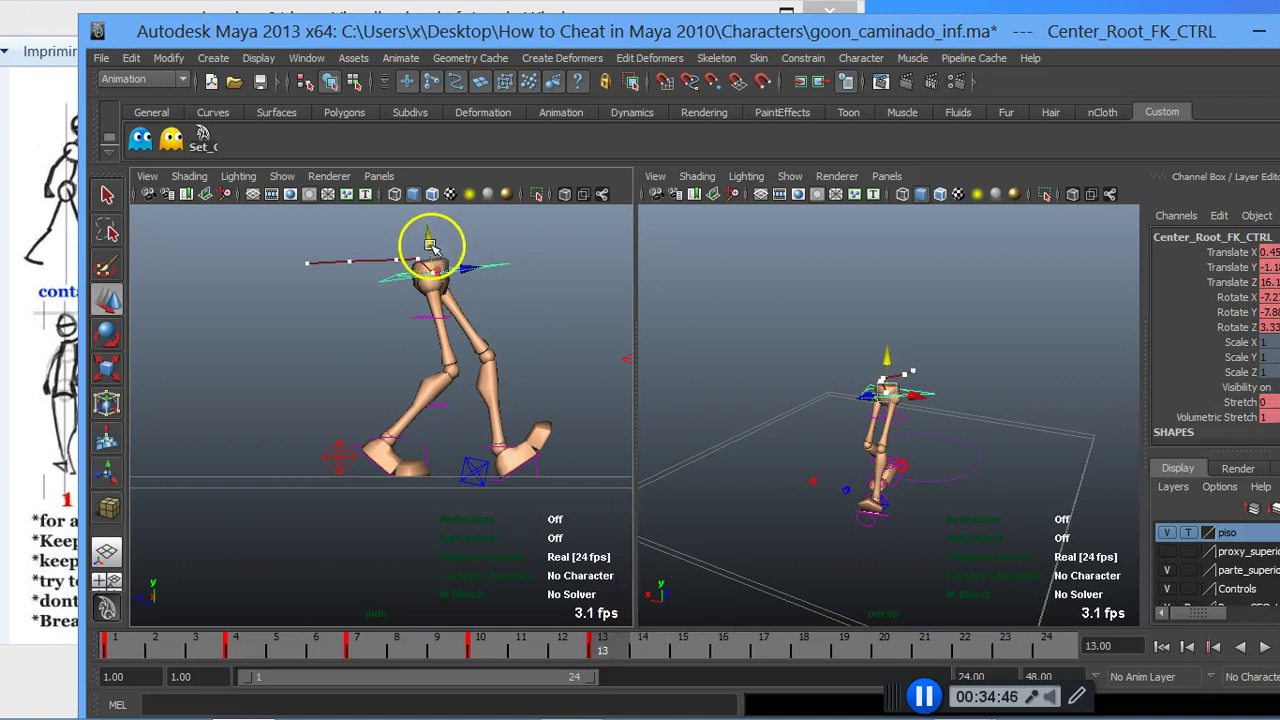
left_click_drag(430, 245, 455, 263)
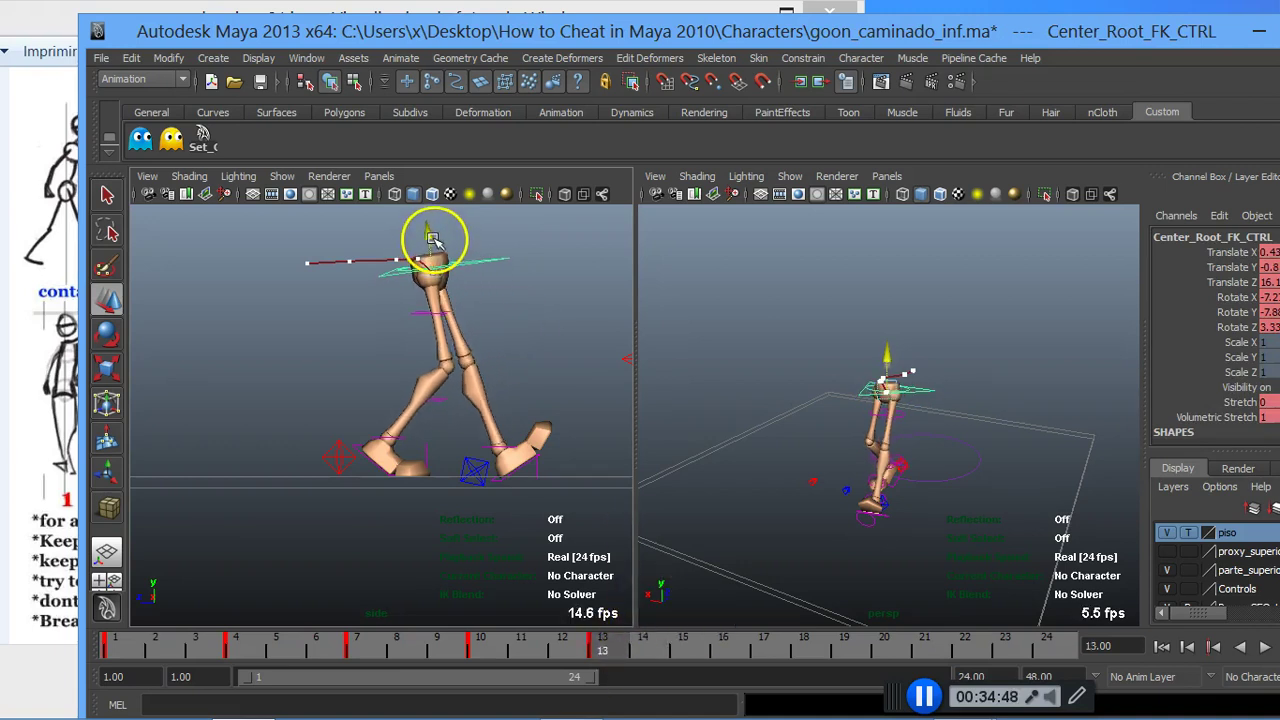
left_click_drag(458, 266, 480, 268)
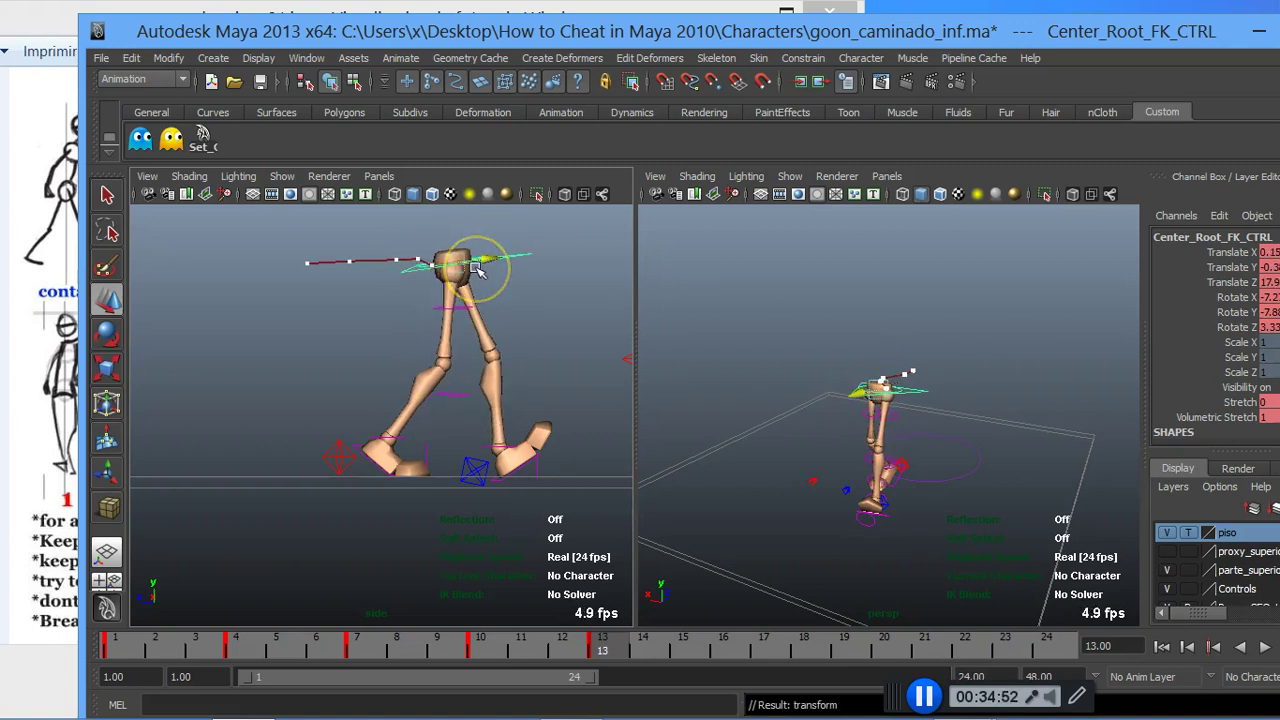
Step: Re-pose the hips against the reference sheet, select the leg and foot controls, and go to frame 4
mouse_move(470, 31)
left_mouse_down()
mouse_move(690, 250)
mouse_move(618, 345)
left_mouse_up()
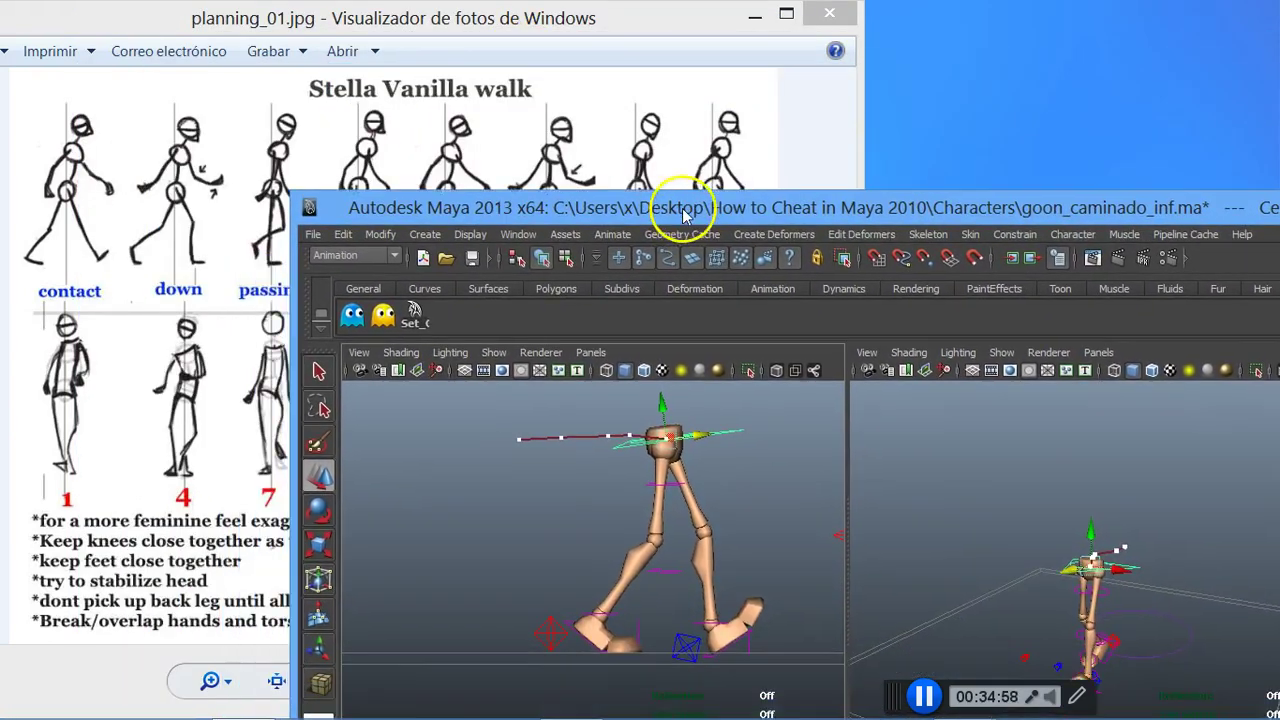
mouse_move(618, 345)
left_mouse_down()
mouse_move(684, 220)
mouse_move(680, 237)
left_mouse_up()
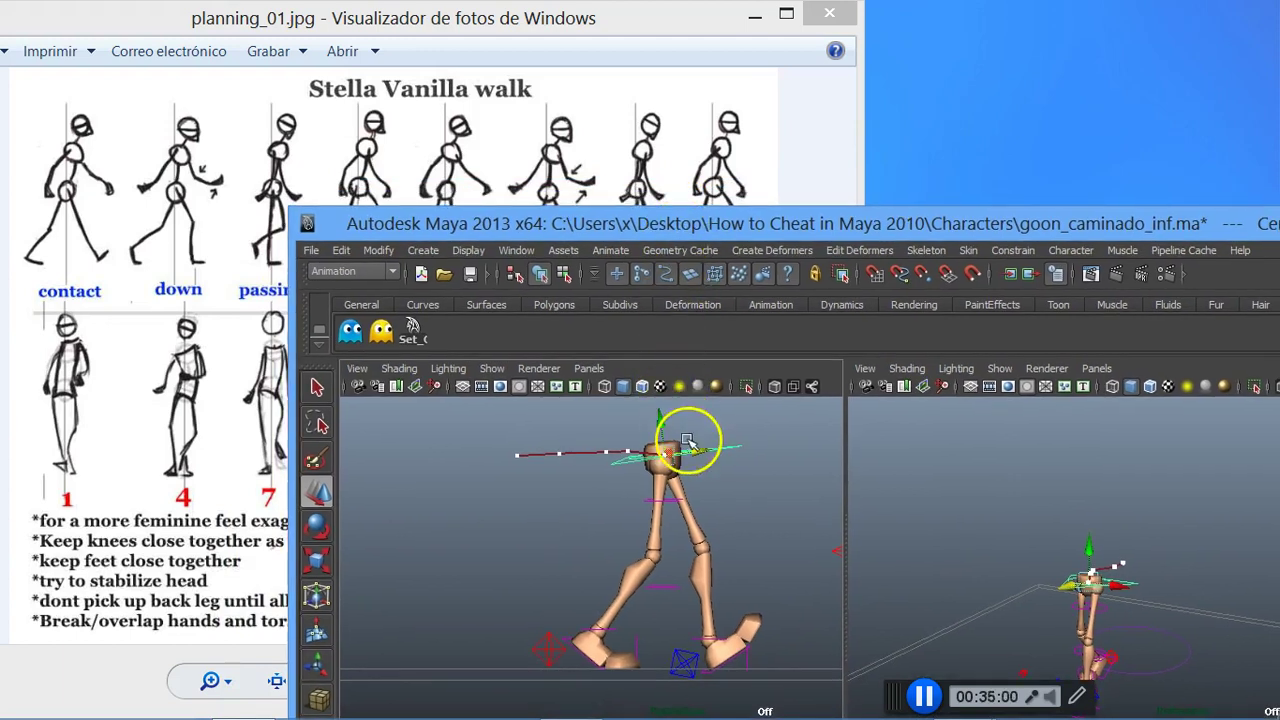
mouse_move(690, 453)
left_mouse_down()
mouse_move(705, 452)
mouse_move(692, 453)
left_mouse_up()
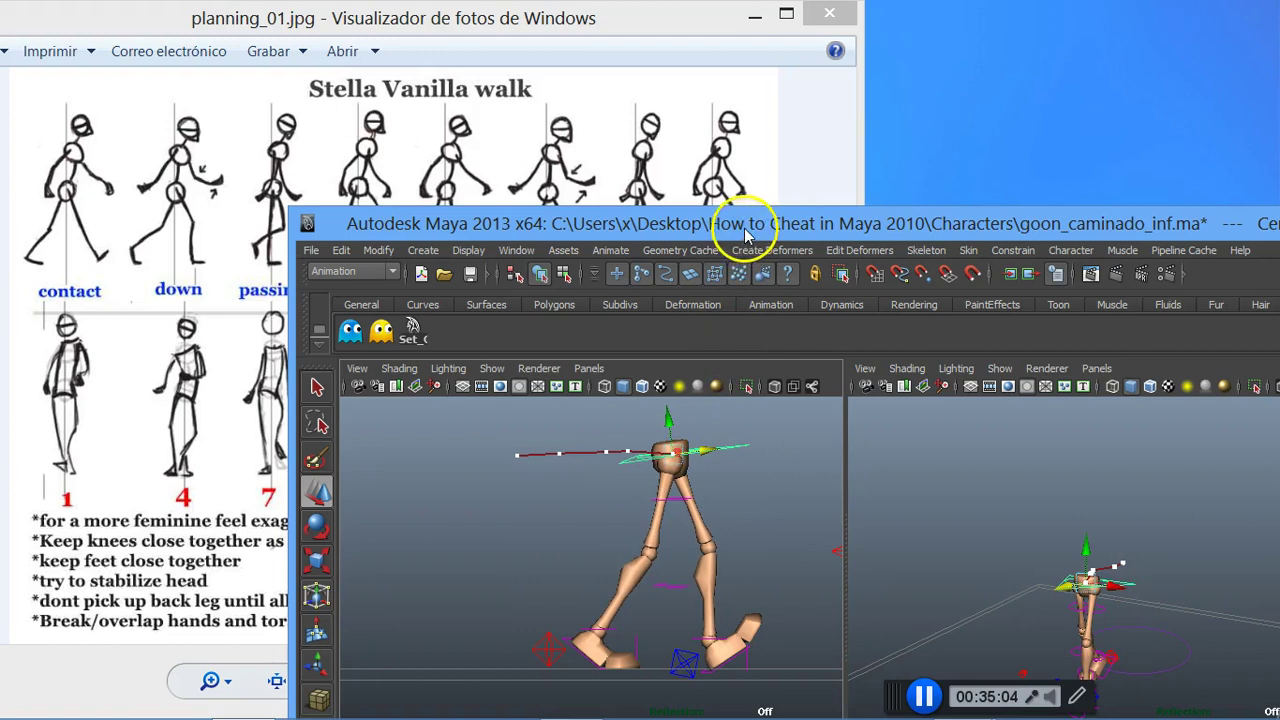
left_click_drag(744, 234, 698, 61)
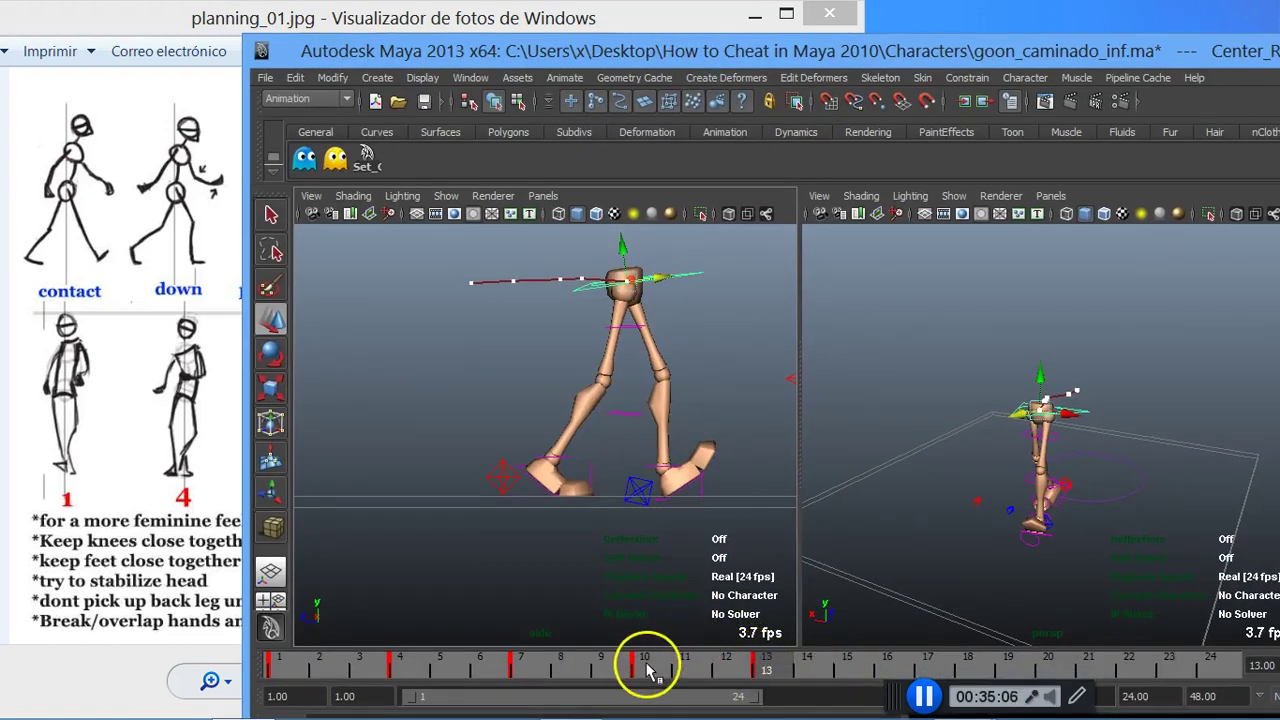
left_click(368, 155)
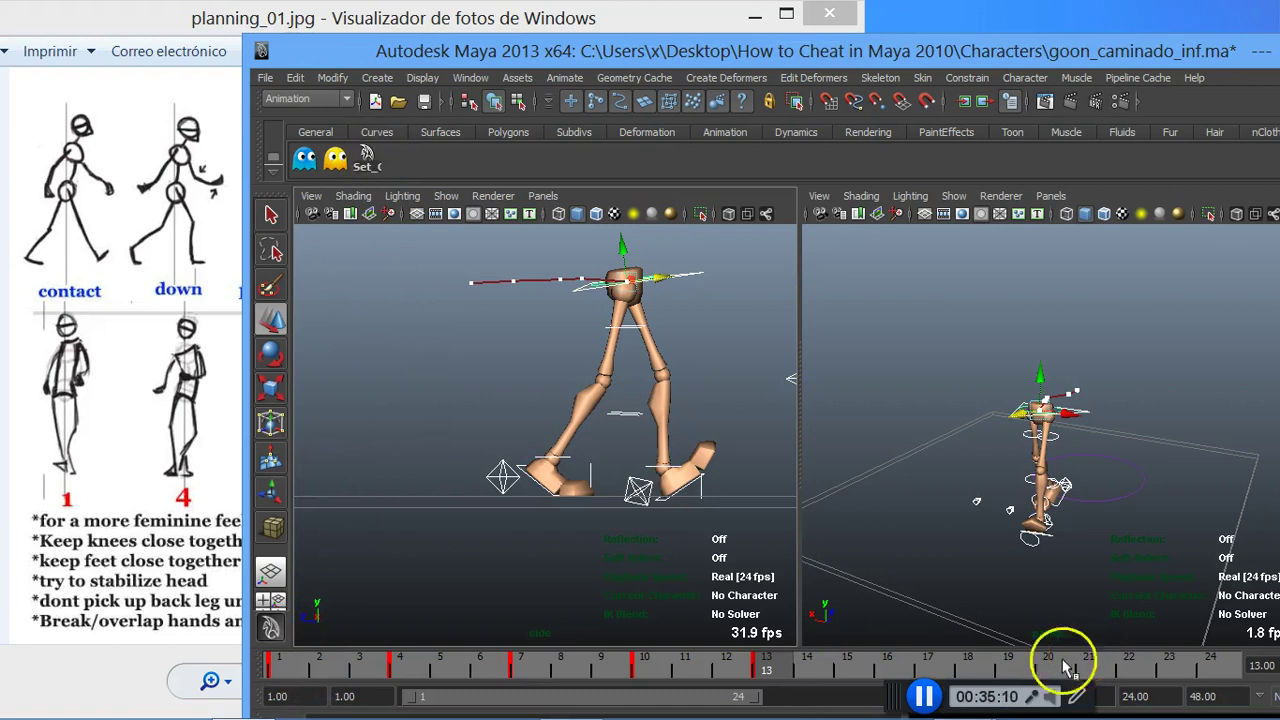
left_click_drag(660, 678, 653, 673)
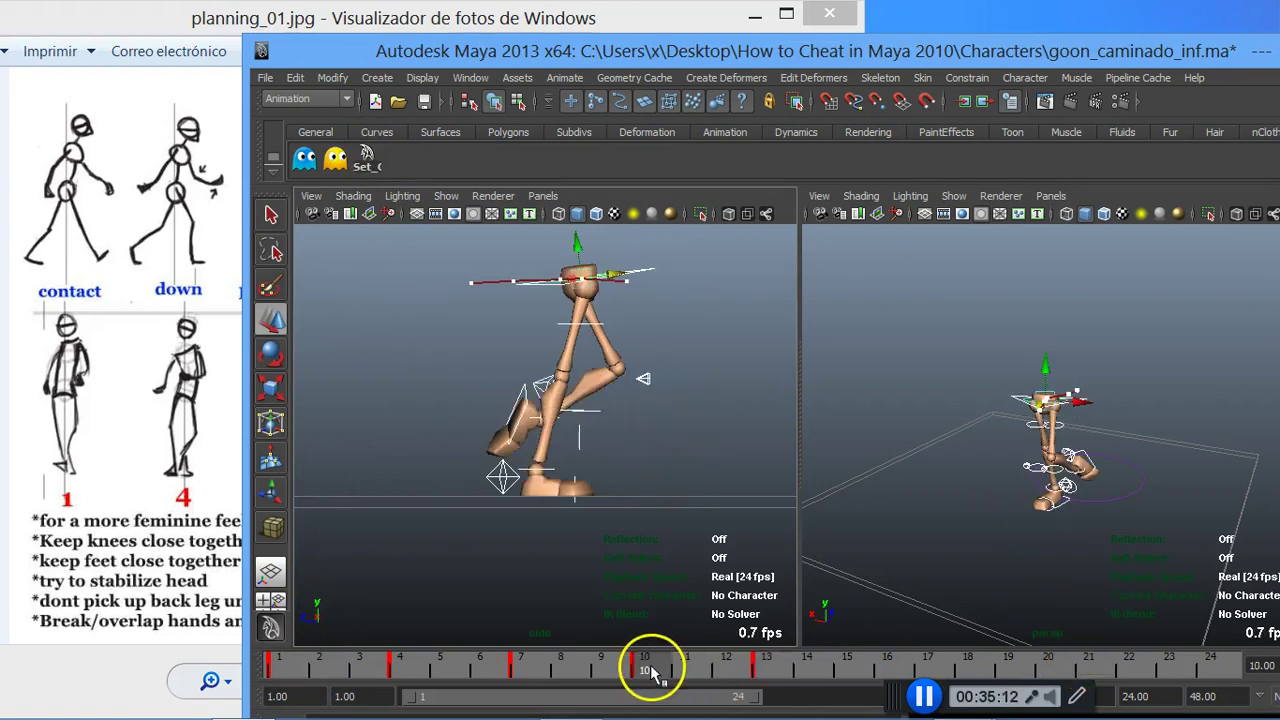
left_click_drag(518, 662, 404, 672)
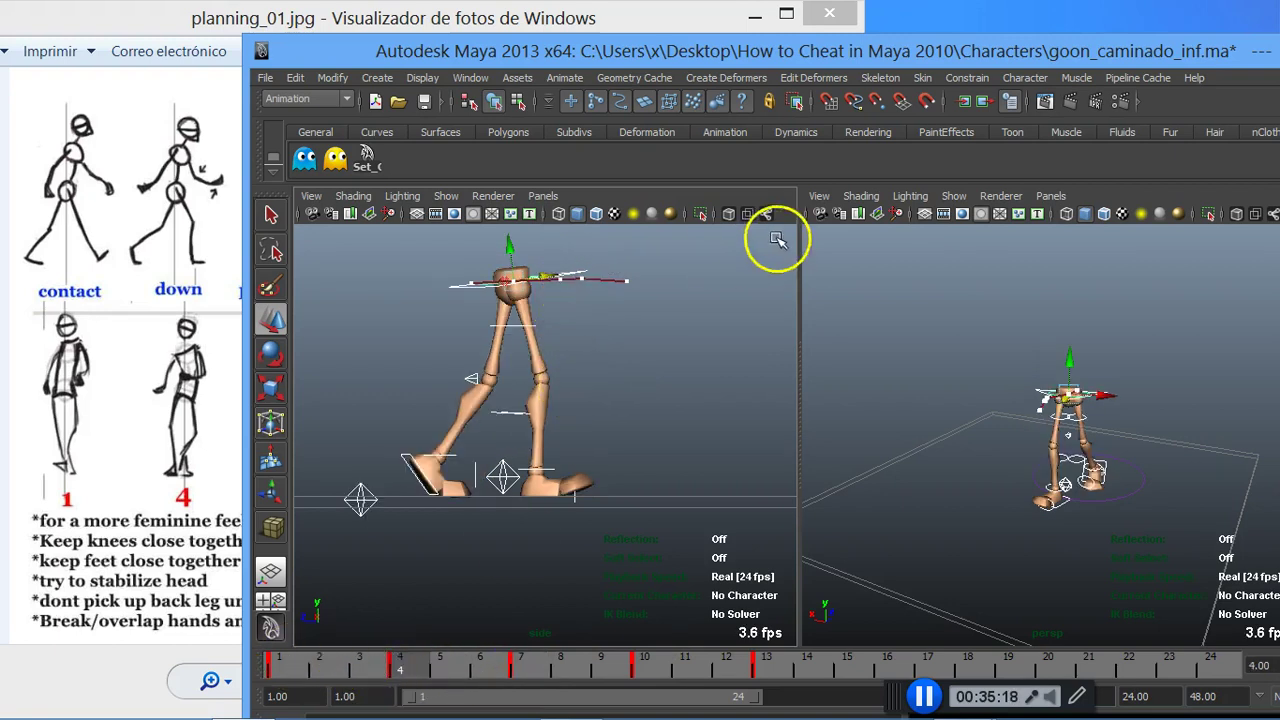
Step: At frame 4, move the center root control forward and slightly down
left_click(545, 276)
left_click(538, 283)
left_click(589, 371)
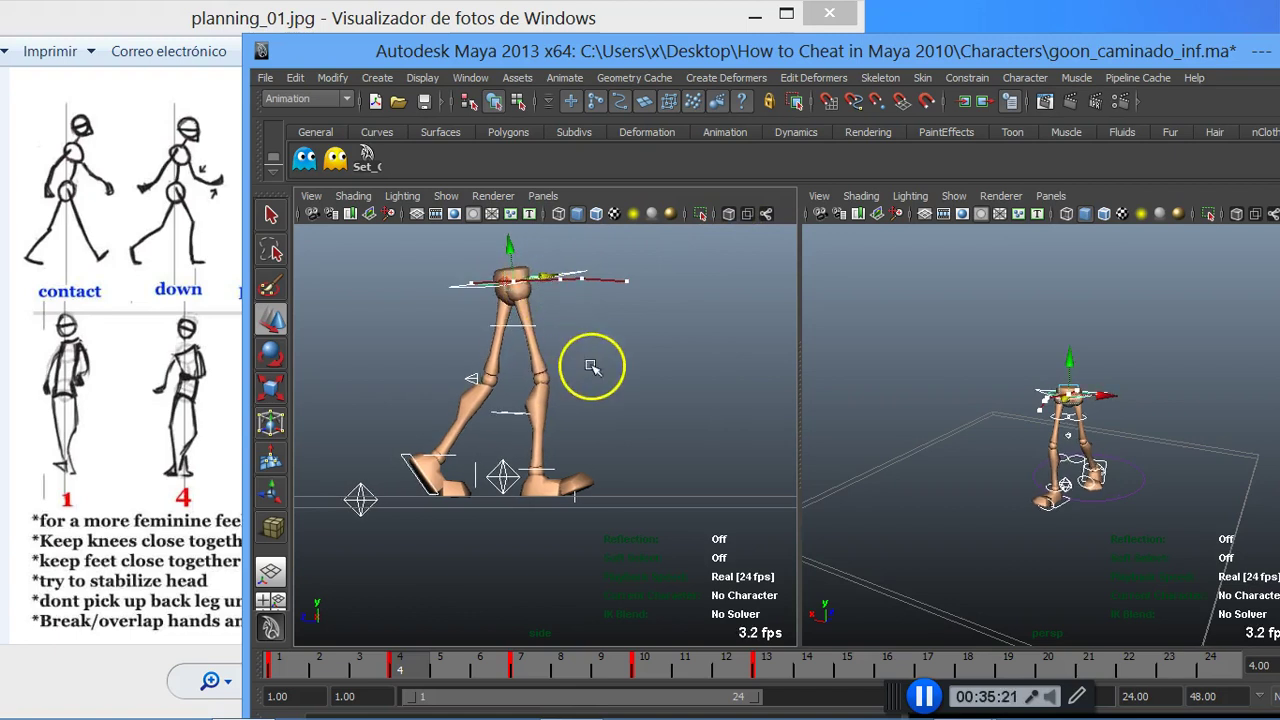
left_click(547, 276)
left_click_drag(538, 283, 550, 276)
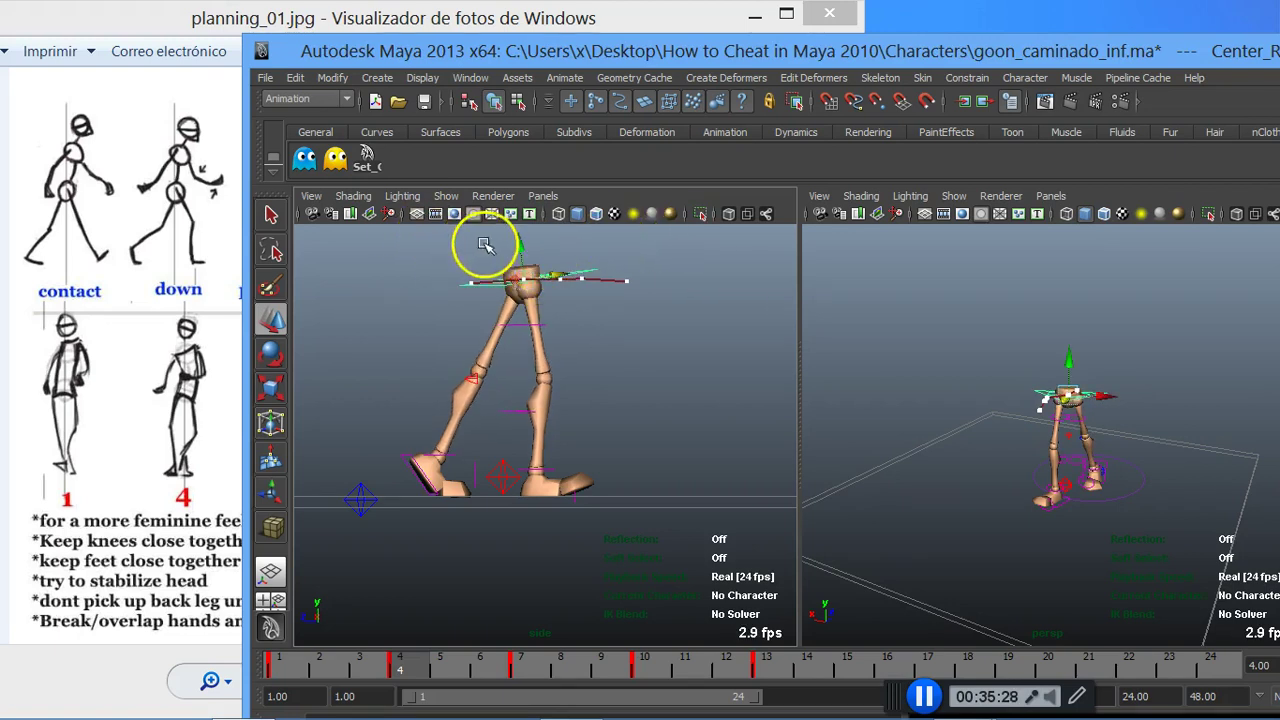
left_click_drag(521, 252, 522, 258)
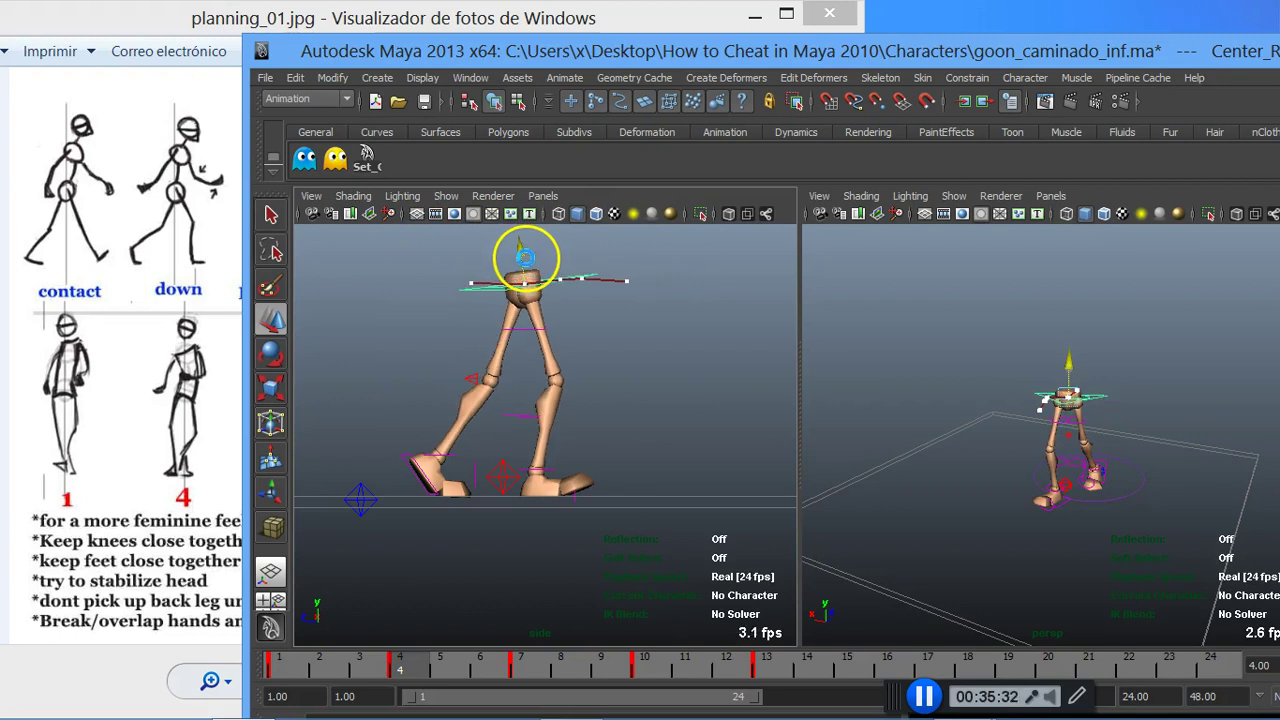
Step: Adjust the hip position at frame 1, then scrub the walk through to frame 14
left_click(281, 662)
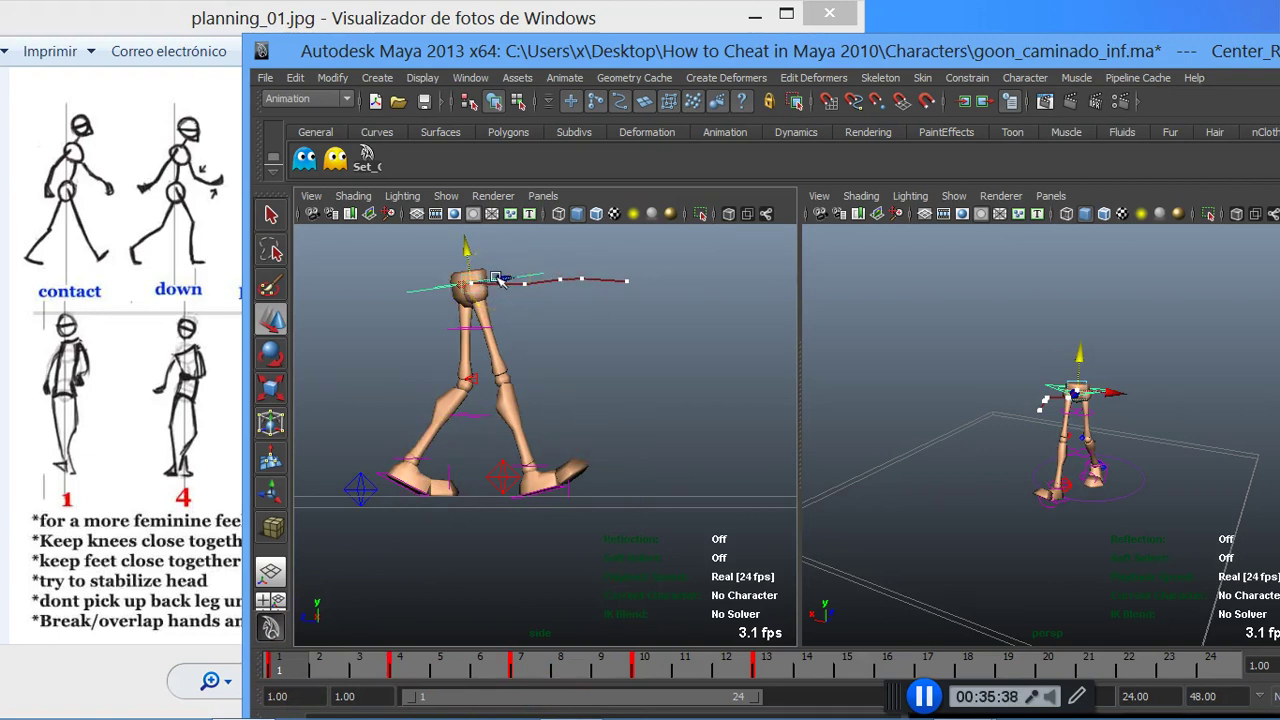
left_click_drag(500, 284, 510, 289)
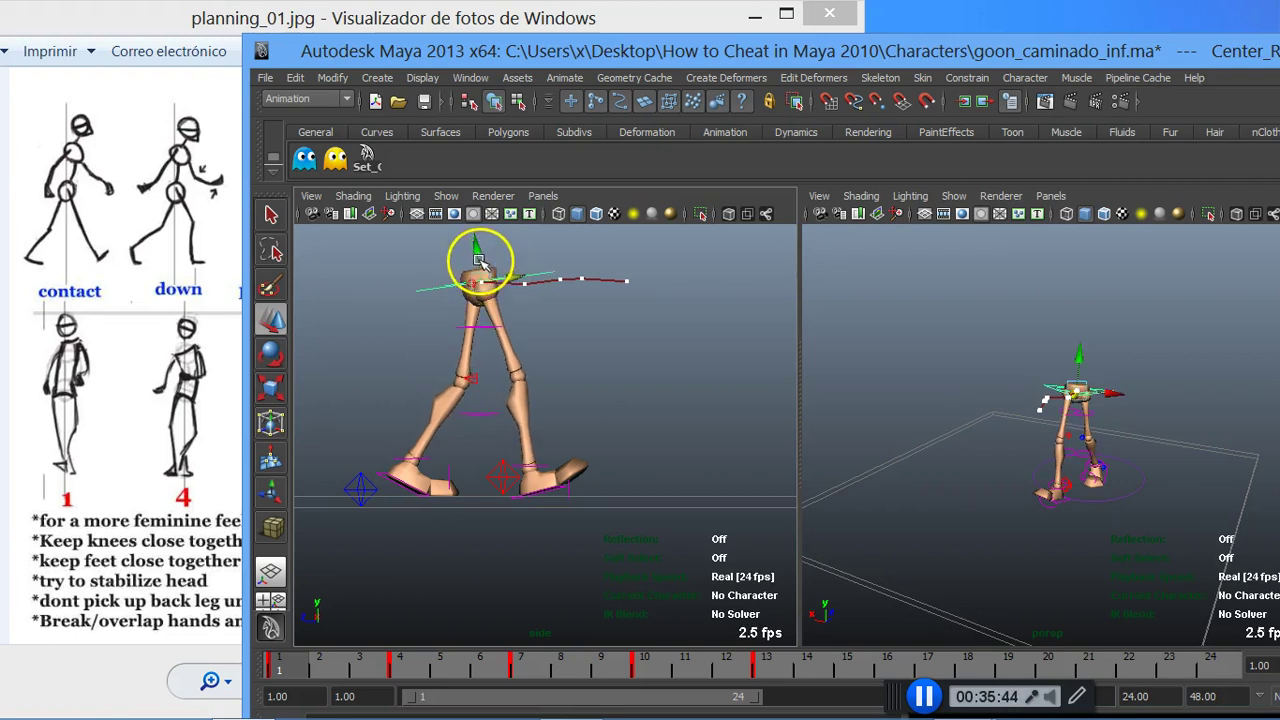
mouse_move(481, 262)
left_mouse_down()
mouse_move(471, 251)
mouse_move(512, 279)
left_mouse_up()
left_click(507, 283)
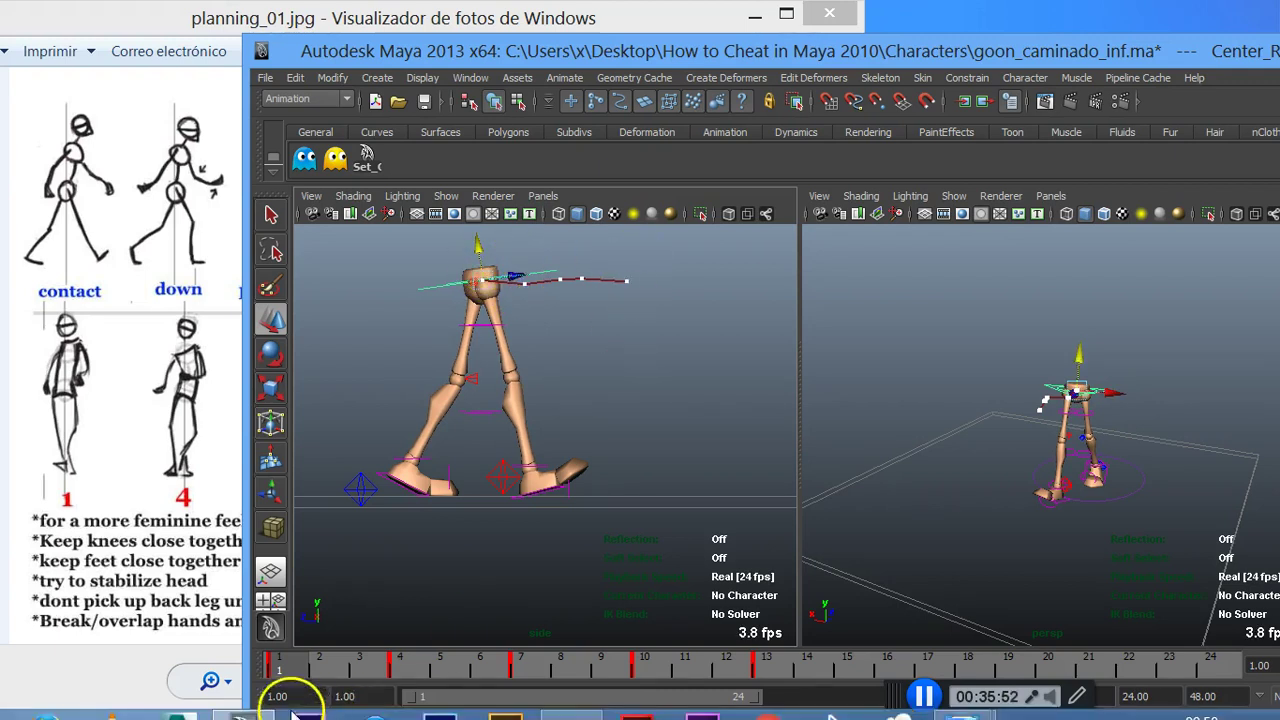
left_click_drag(305, 660, 762, 710)
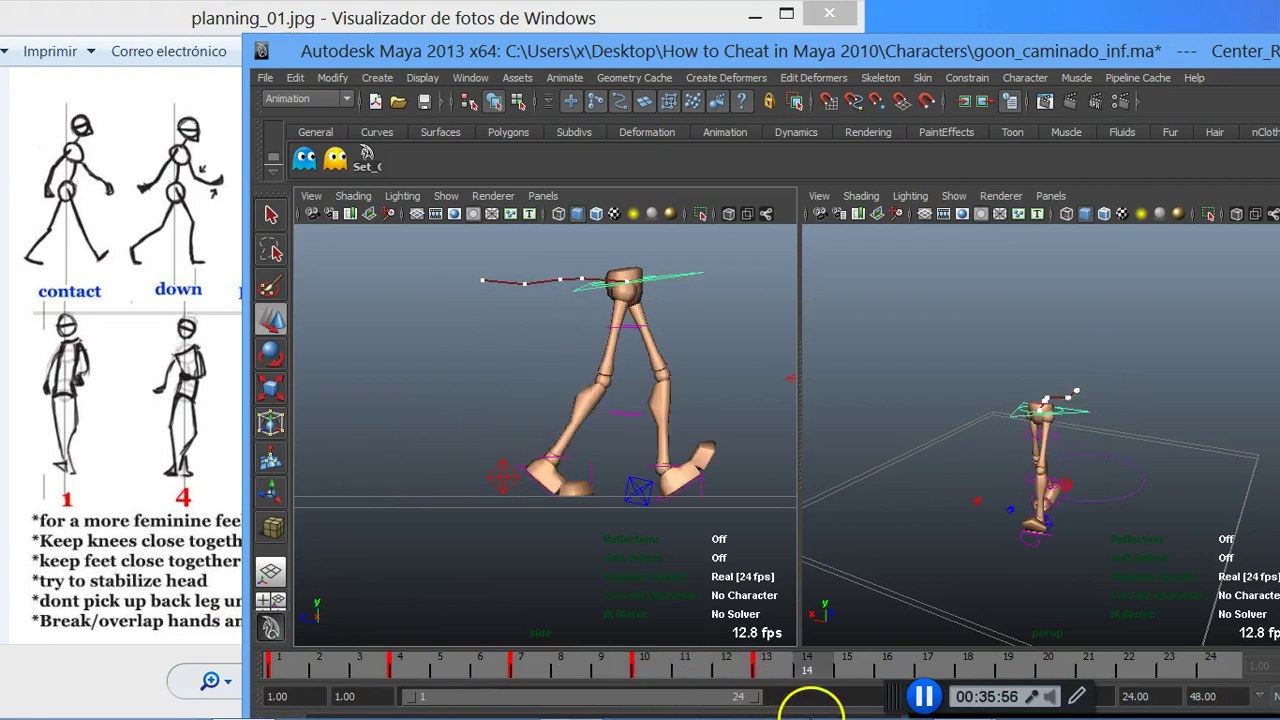
mouse_move(706, 56)
left_mouse_down()
mouse_move(624, 53)
mouse_move(623, 40)
mouse_move(614, 51)
mouse_move(660, 77)
mouse_move(551, 57)
left_mouse_up()
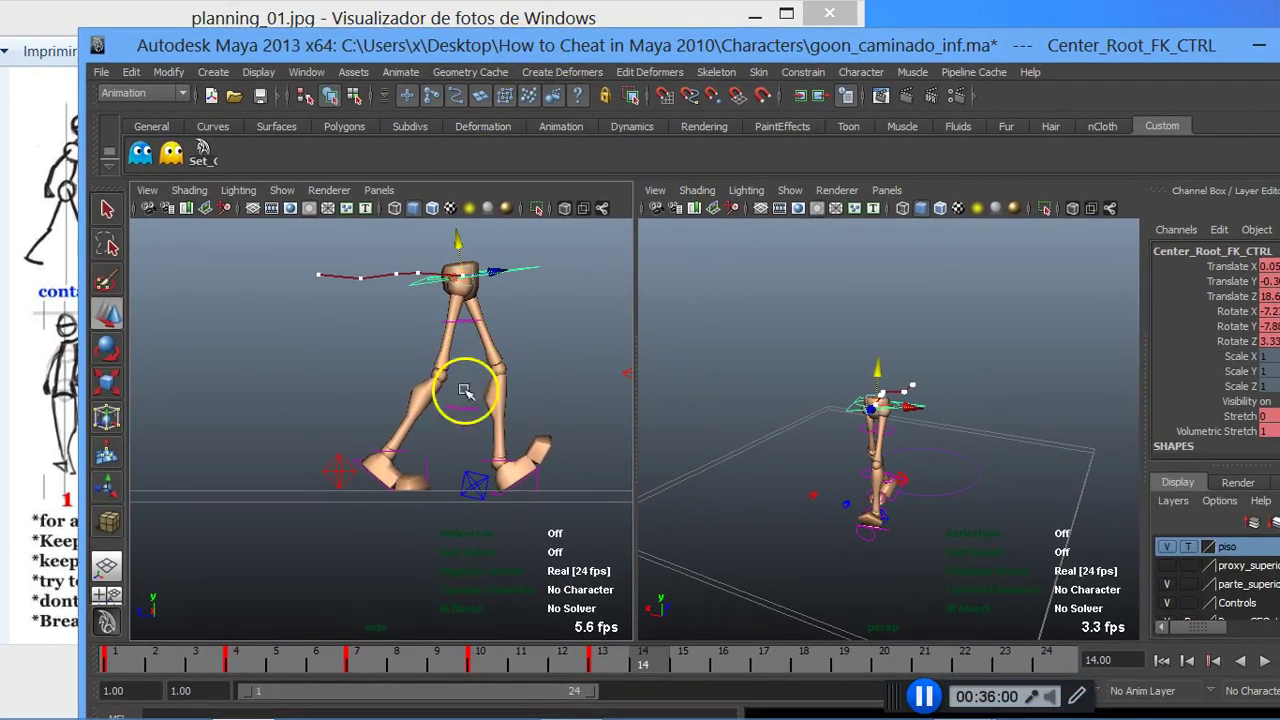
Step: At frame 14, roll the left foot IK control flatter to Rotate X -13.801
left_click(480, 484)
mouse_move(817, 45)
left_mouse_down()
mouse_move(893, 188)
mouse_move(831, 214)
left_mouse_up()
left_click_drag(831, 157, 766, 63)
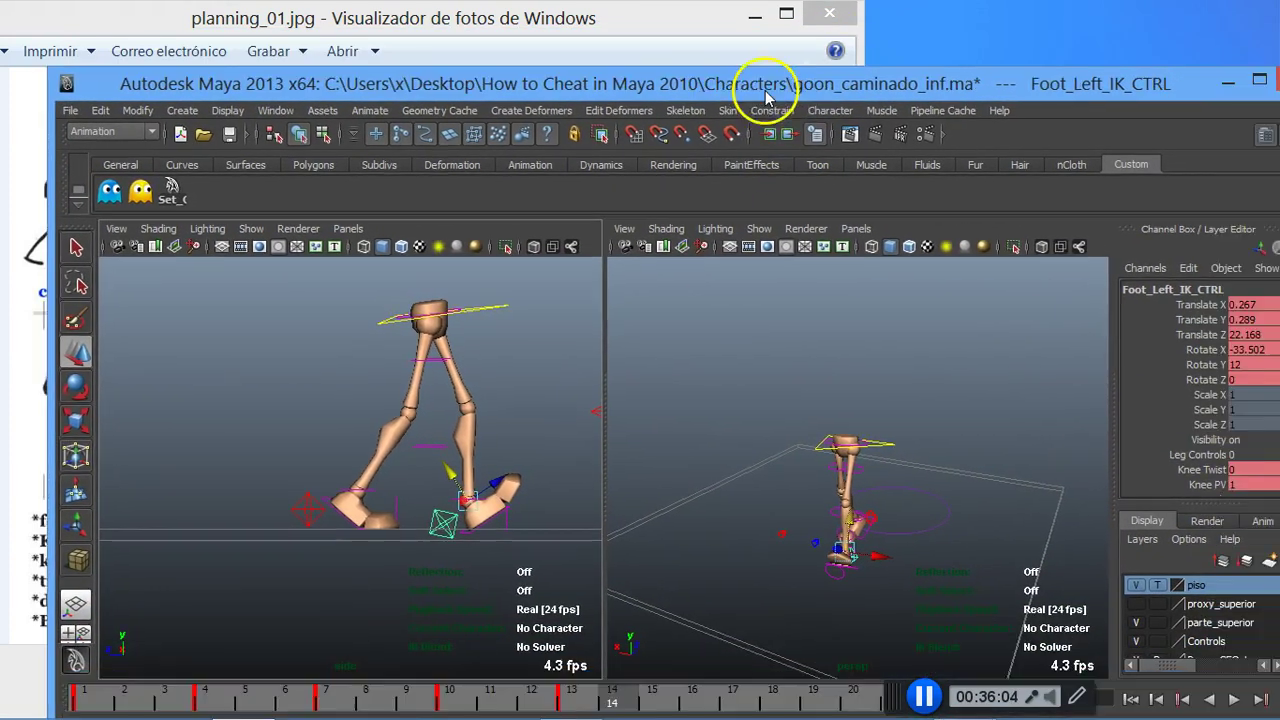
left_click_drag(1052, 78, 974, 26)
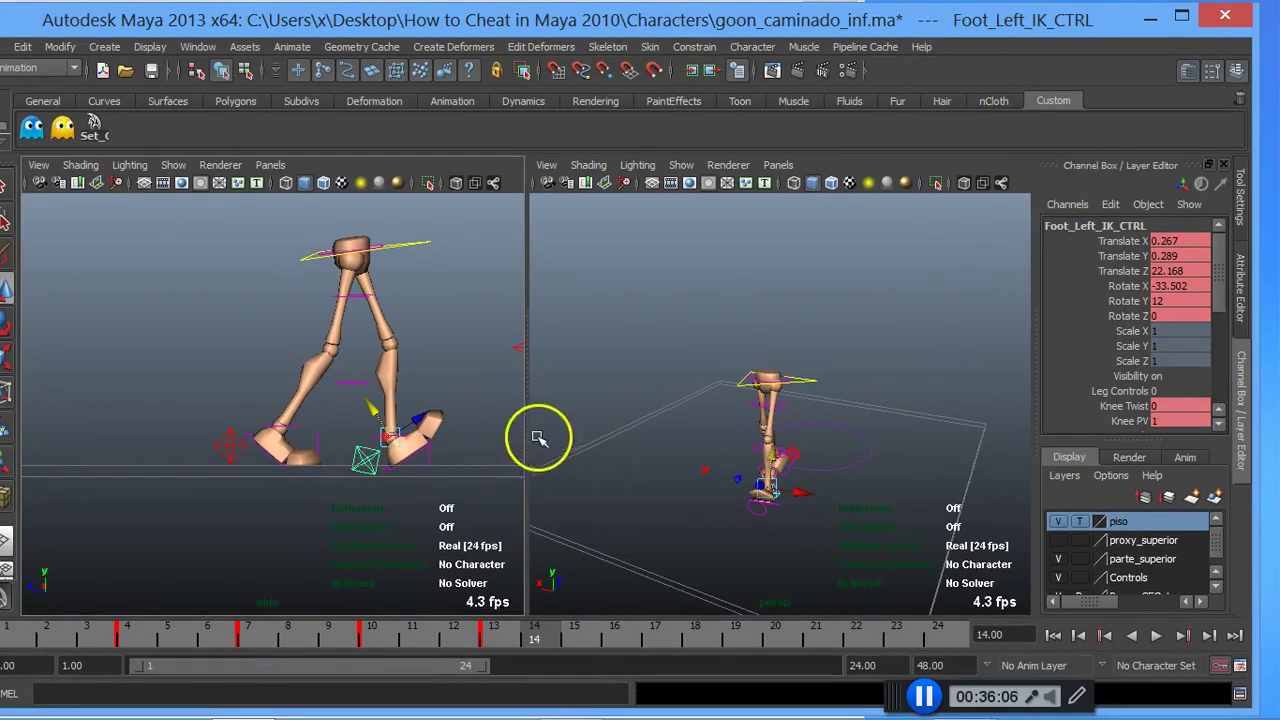
key("e")
left_click_drag(416, 402, 432, 413)
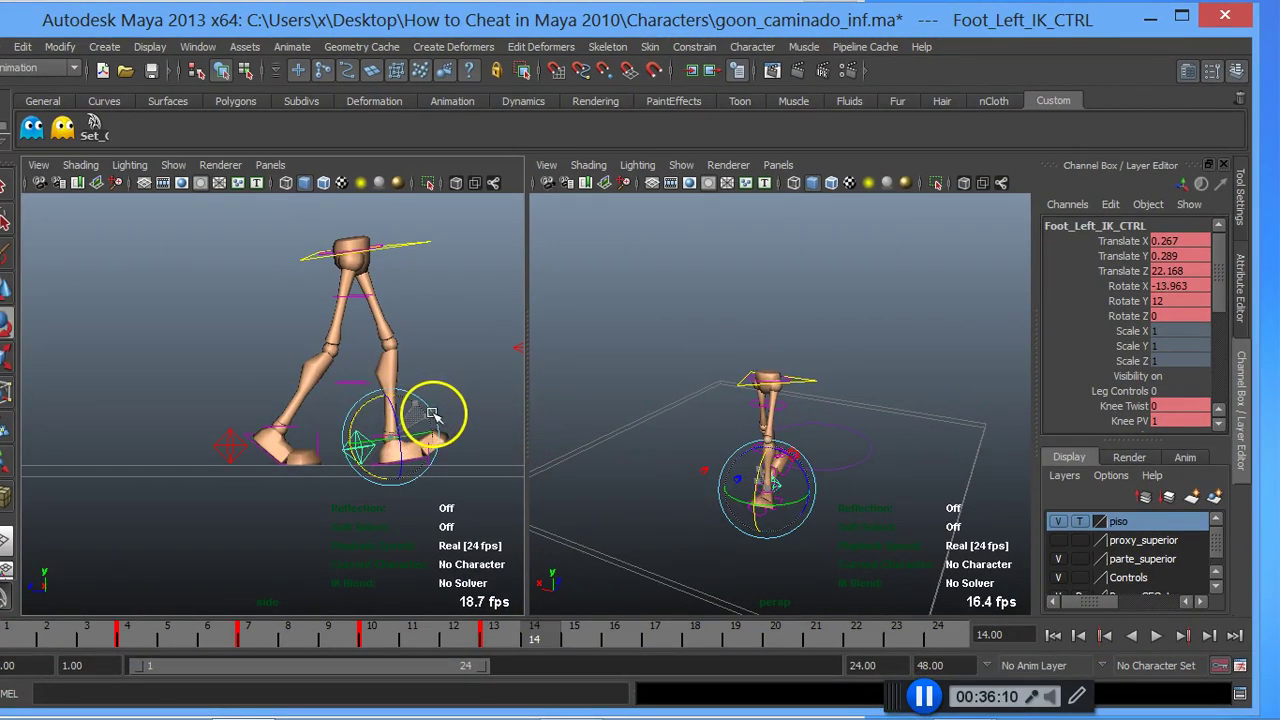
Step: Move the left foot near the ground to Translate X 0.309, Y 0.185, Z 22.291
key("w")
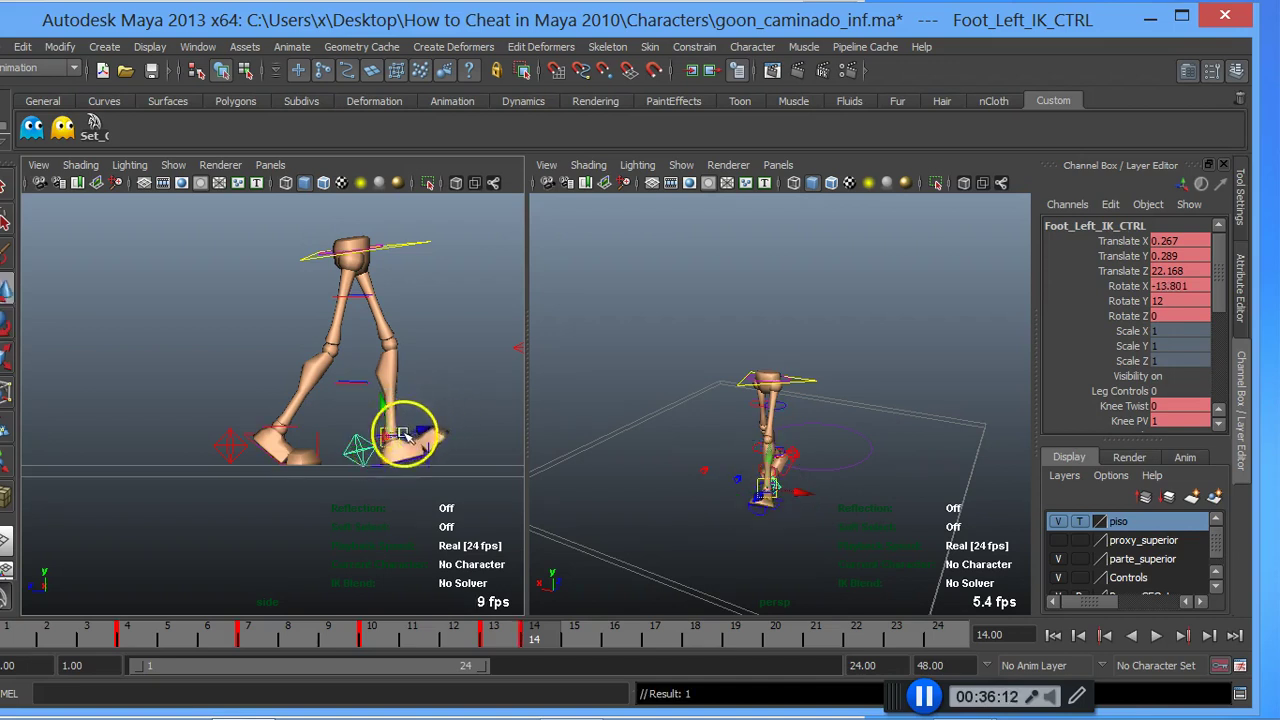
left_click_drag(420, 430, 392, 430)
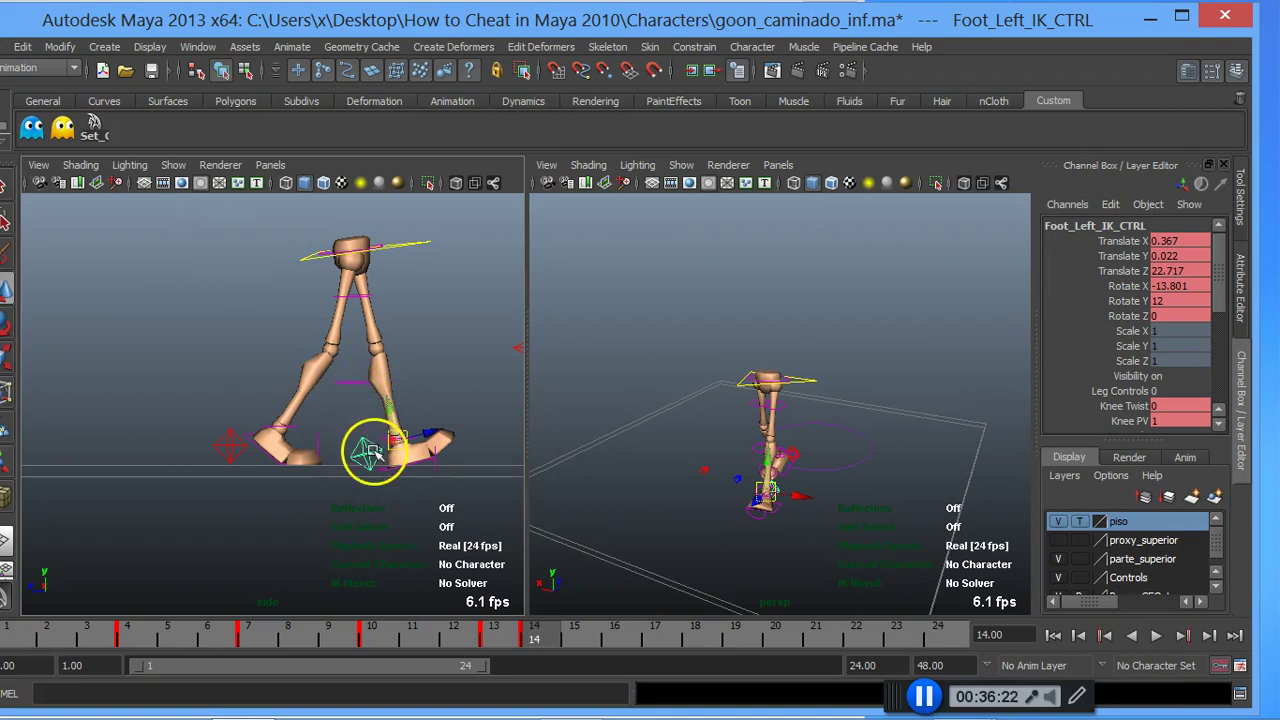
left_click_drag(414, 435, 378, 428)
left_click(386, 441)
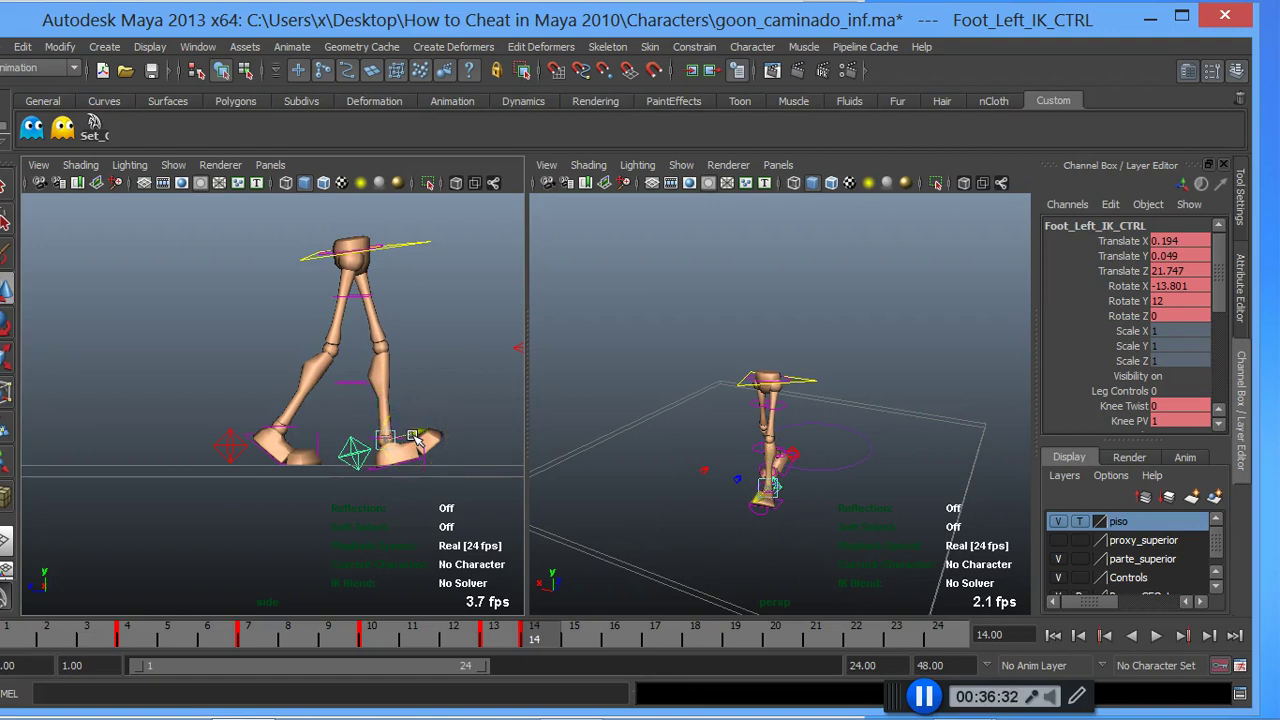
left_click_drag(415, 438, 423, 442)
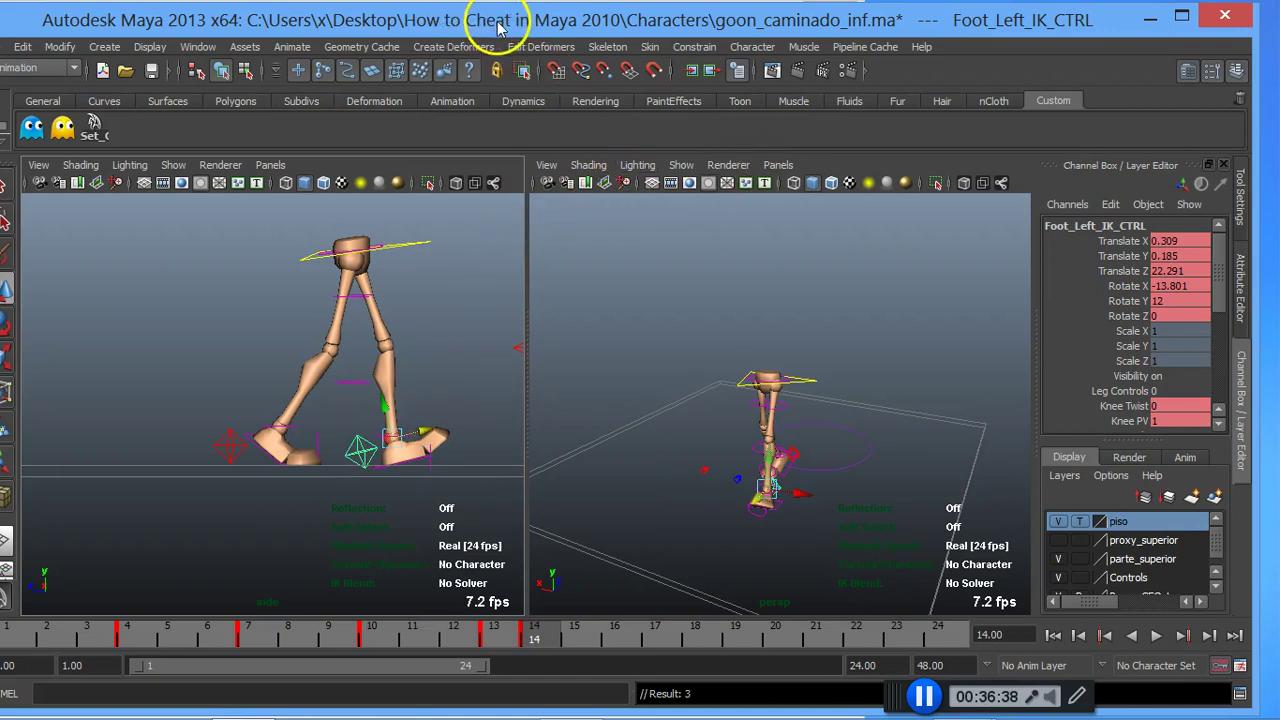
scroll(822, 388, "down", 3)
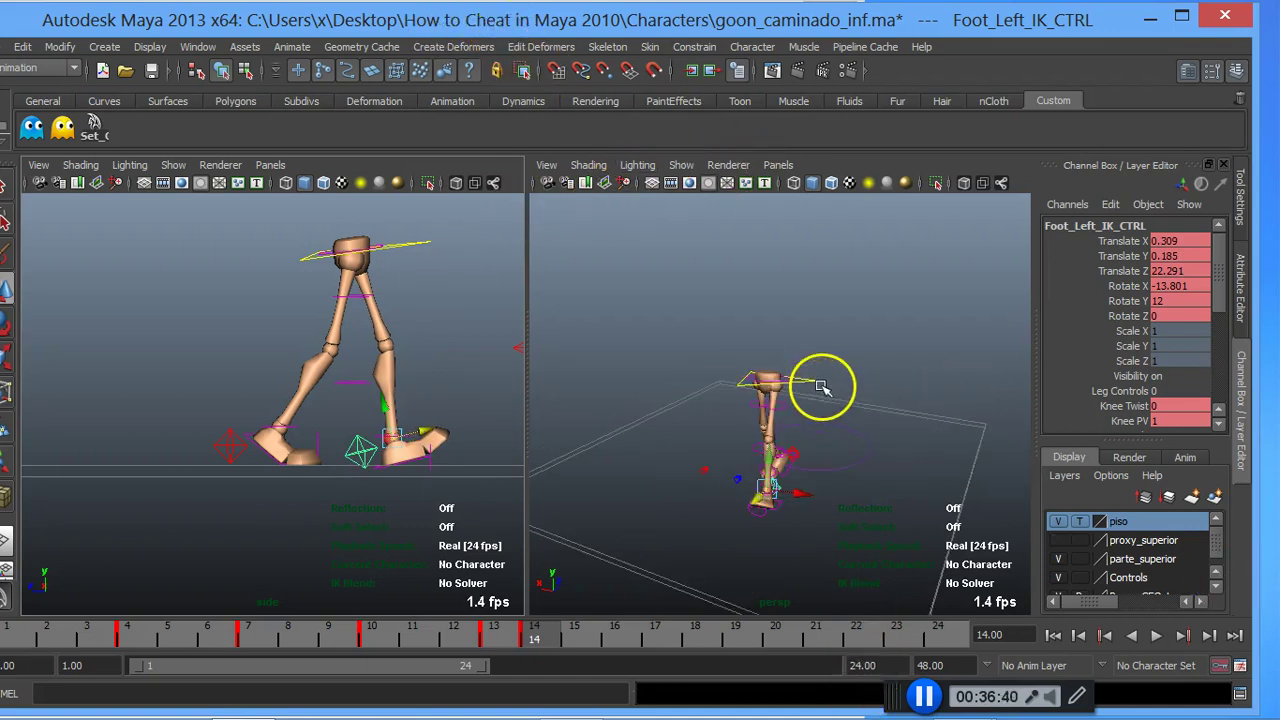
Step: Move the left foot's key from frame 14 to frame 13 and play back the walk
right_click(527, 638)
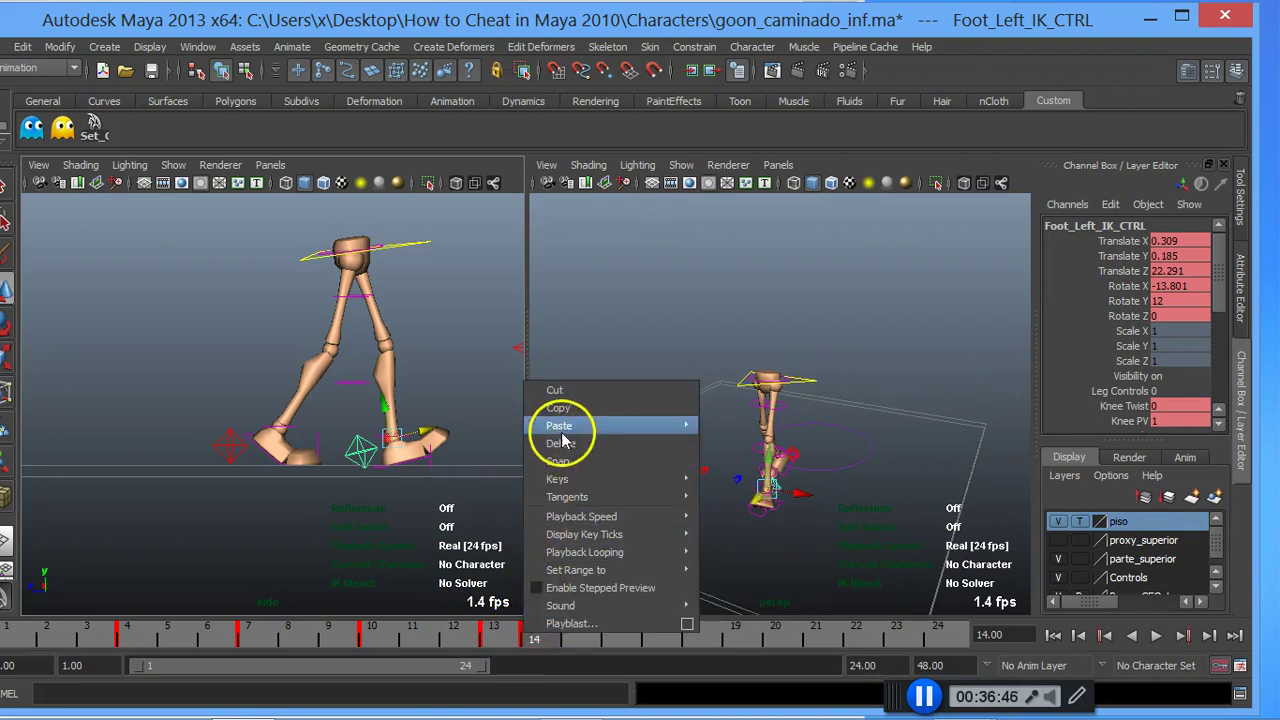
left_click(555, 389)
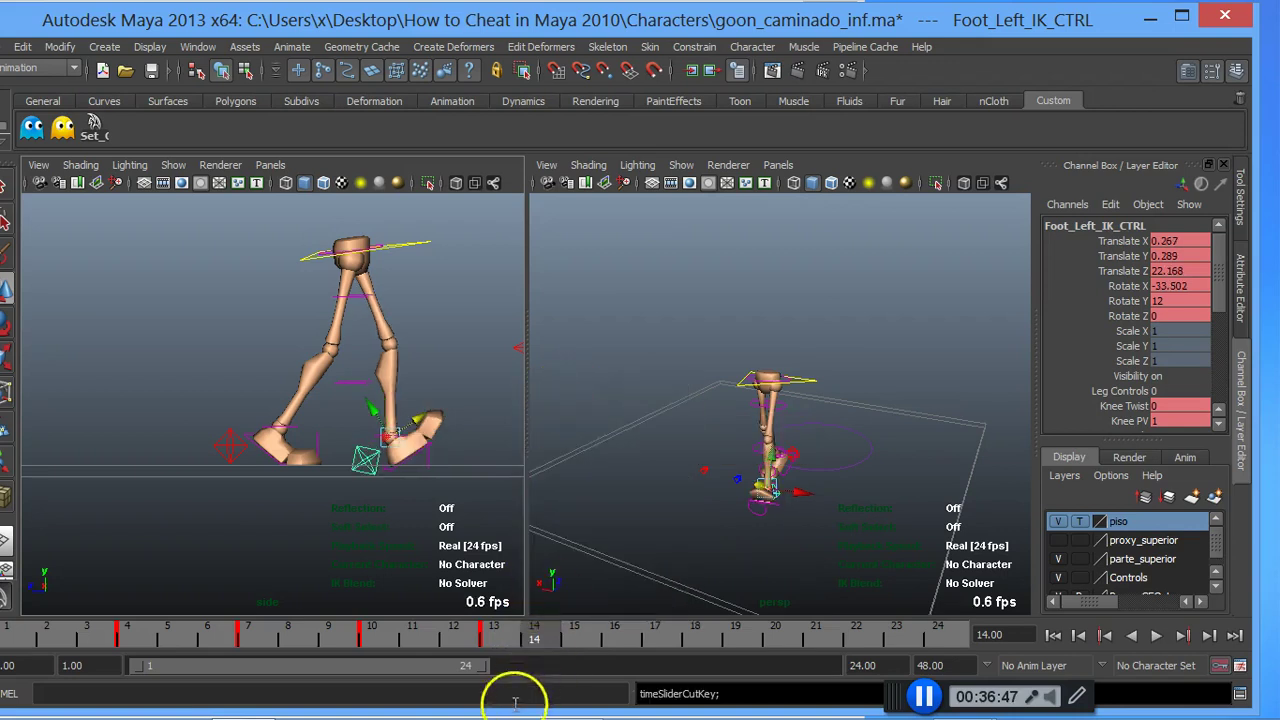
right_click(500, 638)
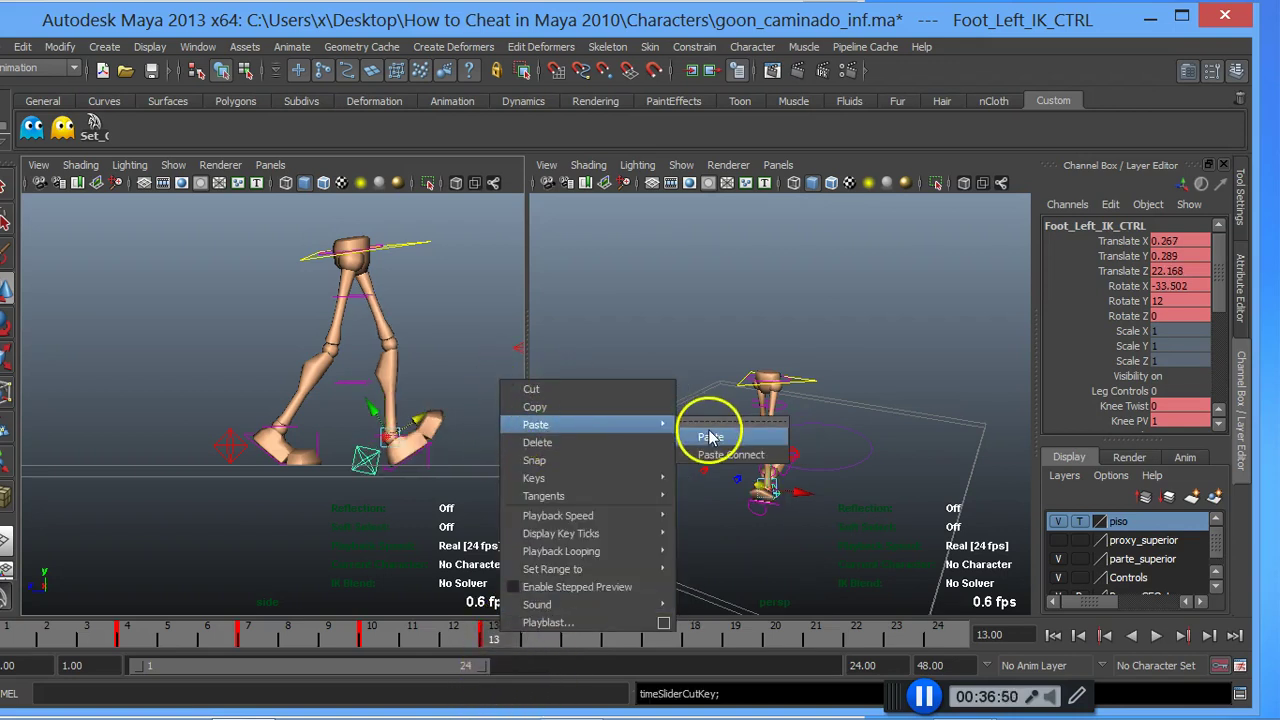
left_click(707, 433)
key("alt+v")
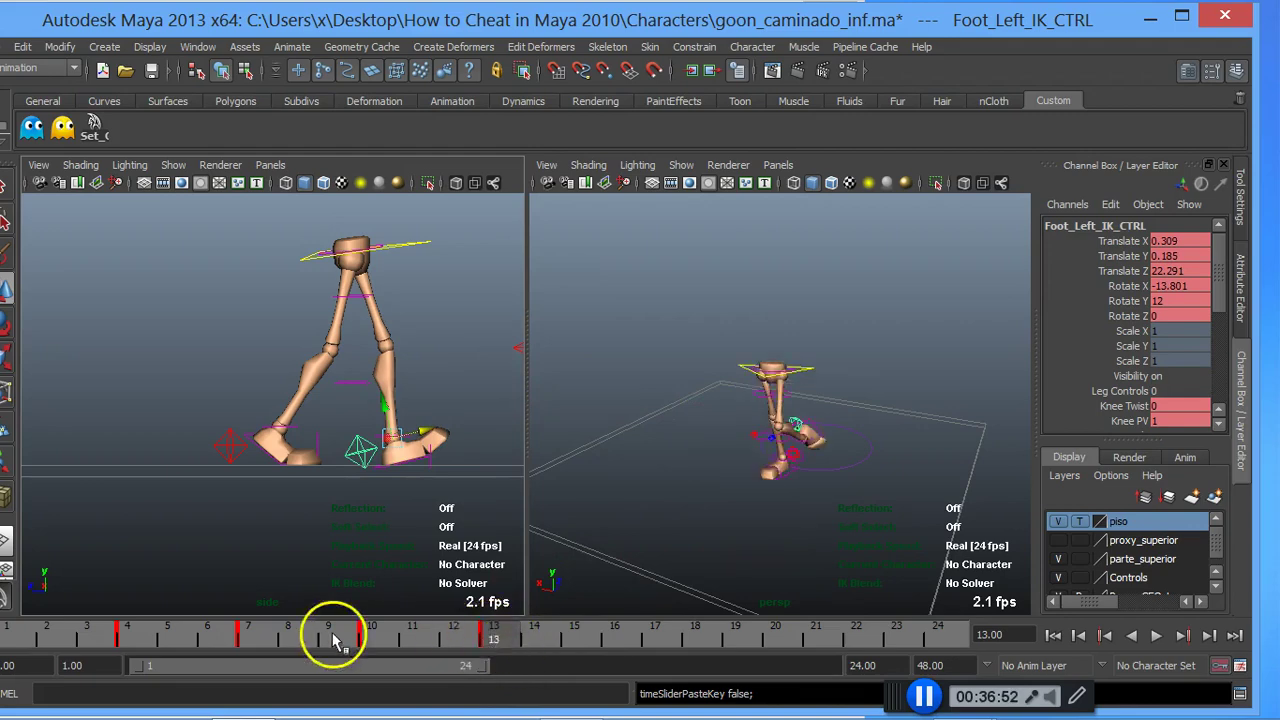
left_click(650, 642)
Step: At frame 16, lower and push the center root forward to X 0.105, Y -1.442, Z 18.774
mouse_move(465, 22)
left_mouse_down()
mouse_move(713, 196)
mouse_move(634, 63)
mouse_move(609, 149)
mouse_move(943, 337)
mouse_move(895, 218)
mouse_move(897, 20)
left_mouse_up()
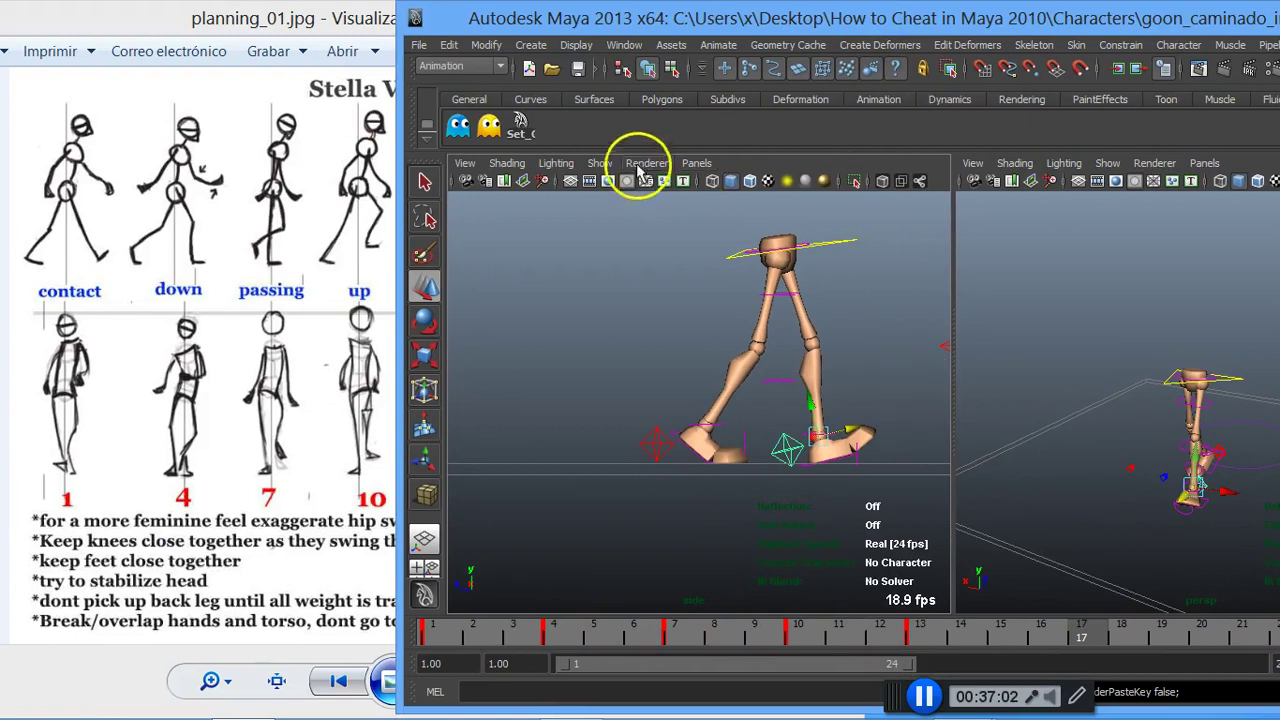
mouse_move(664, 30)
left_mouse_down()
mouse_move(858, 18)
mouse_move(878, 2)
left_mouse_up()
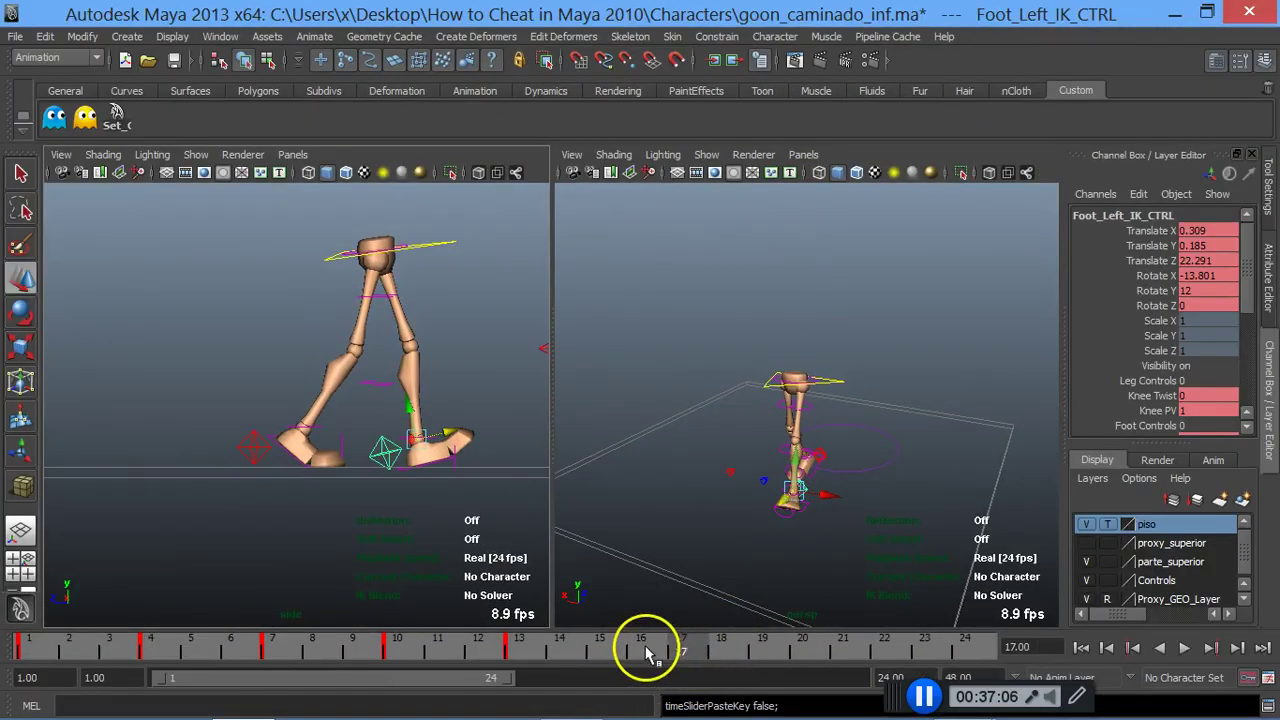
left_click(643, 647)
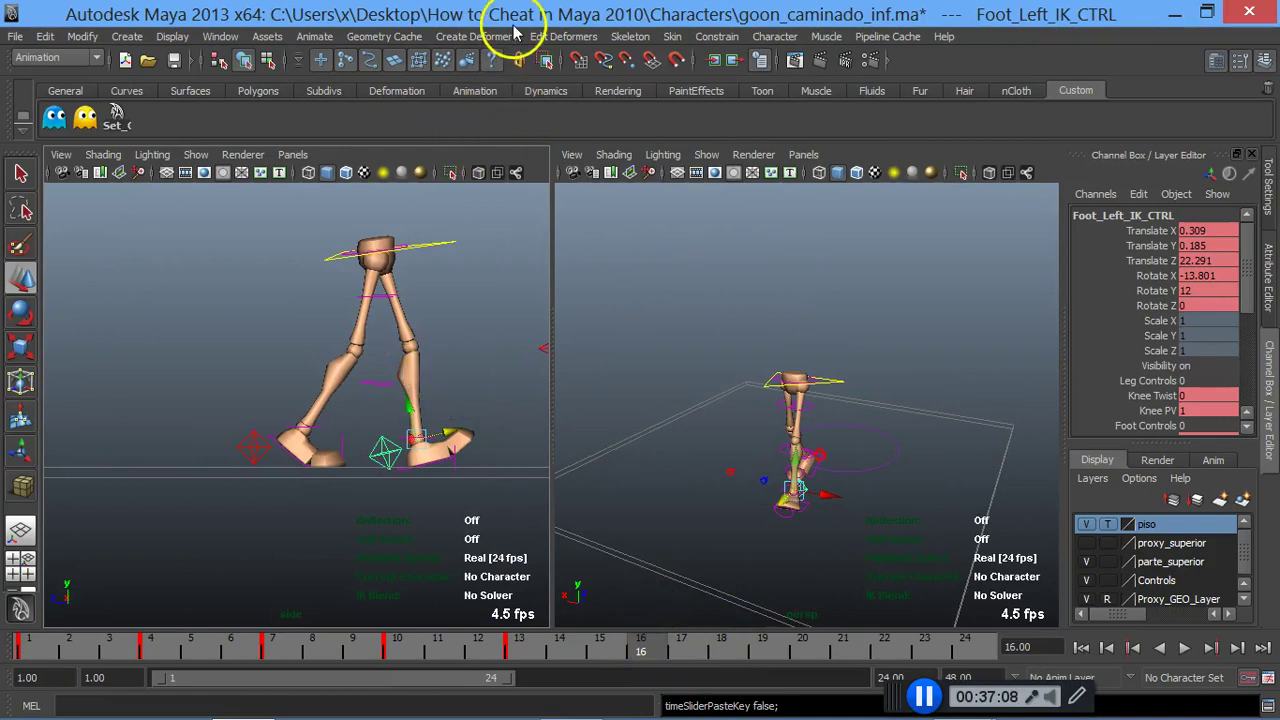
left_click_drag(508, 22, 457, 9)
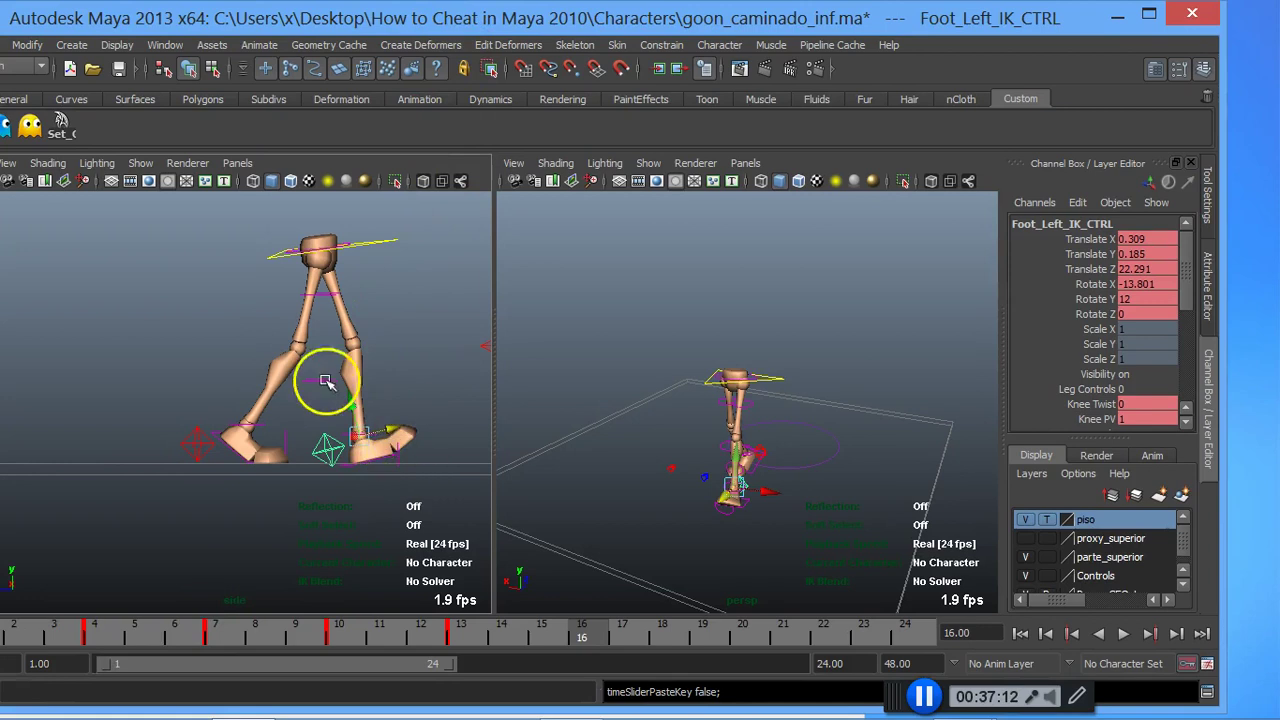
left_click(370, 243)
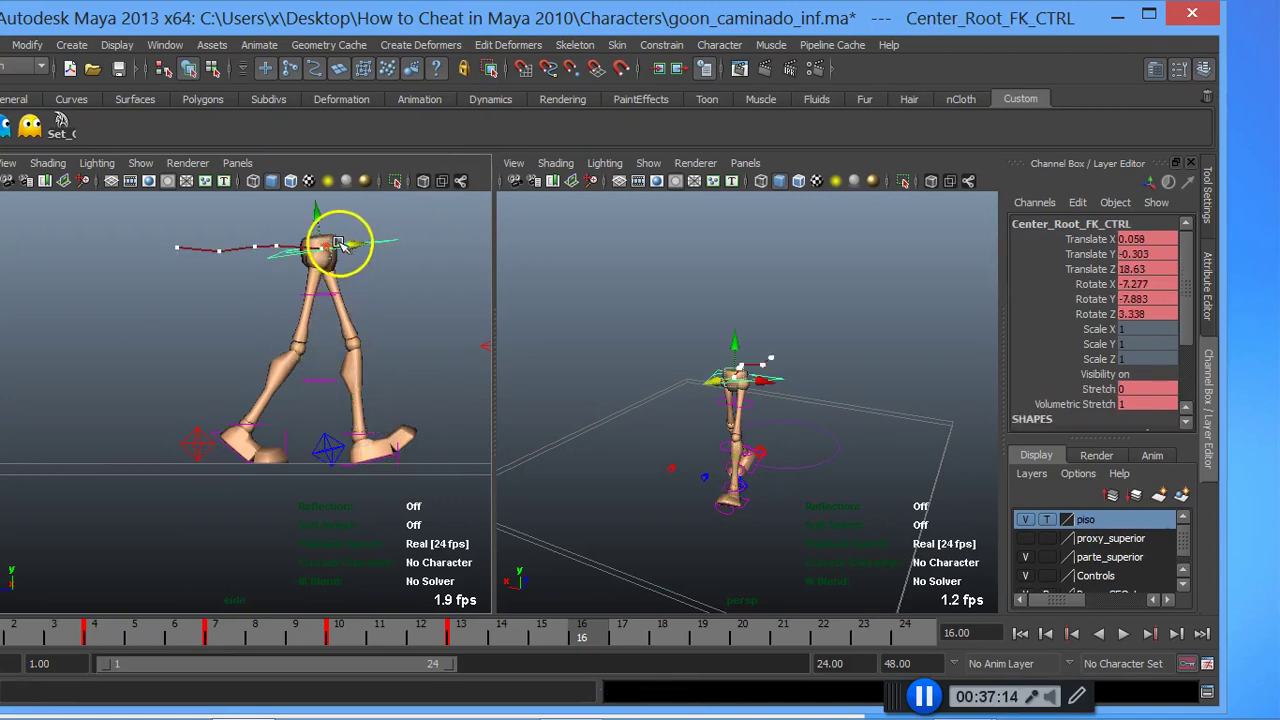
mouse_move(318, 222)
left_mouse_down()
mouse_move(352, 262)
mouse_move(370, 263)
left_mouse_up()
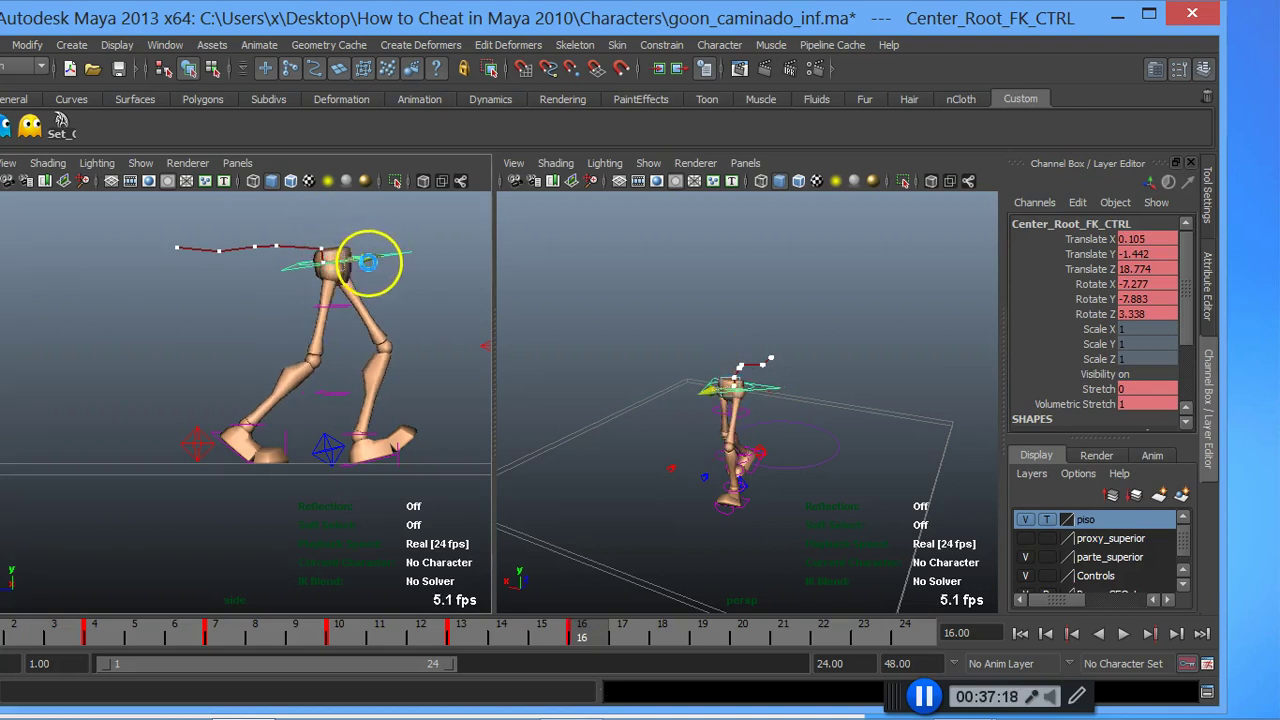
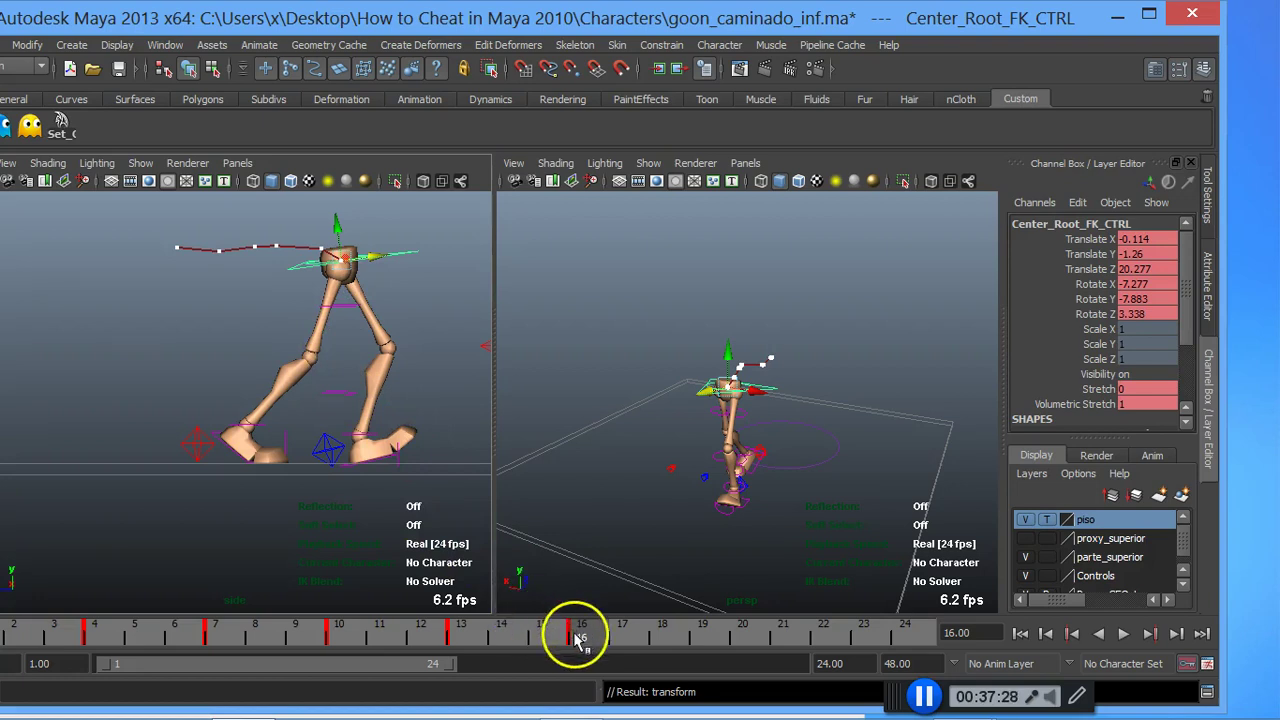
Step: Compare the root's poses at frames 15 and 16, then settle on frame 14
right_click_drag(580, 632, 590, 555)
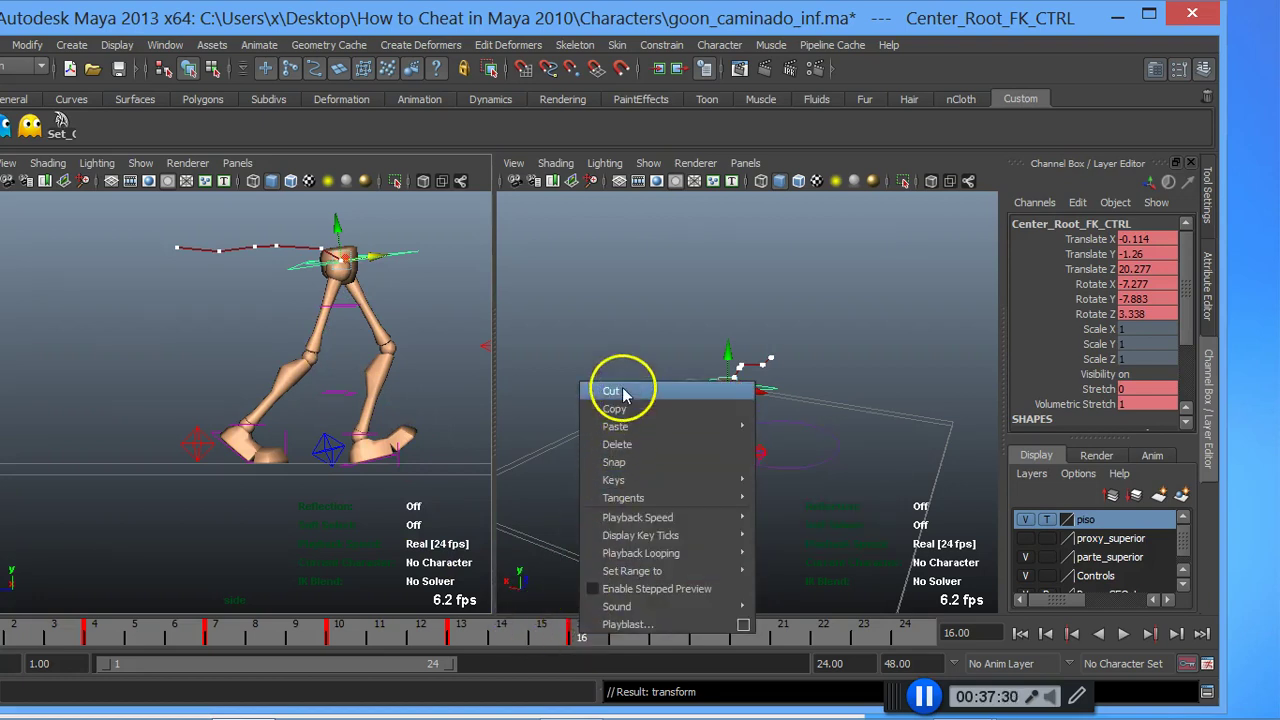
left_click(540, 635)
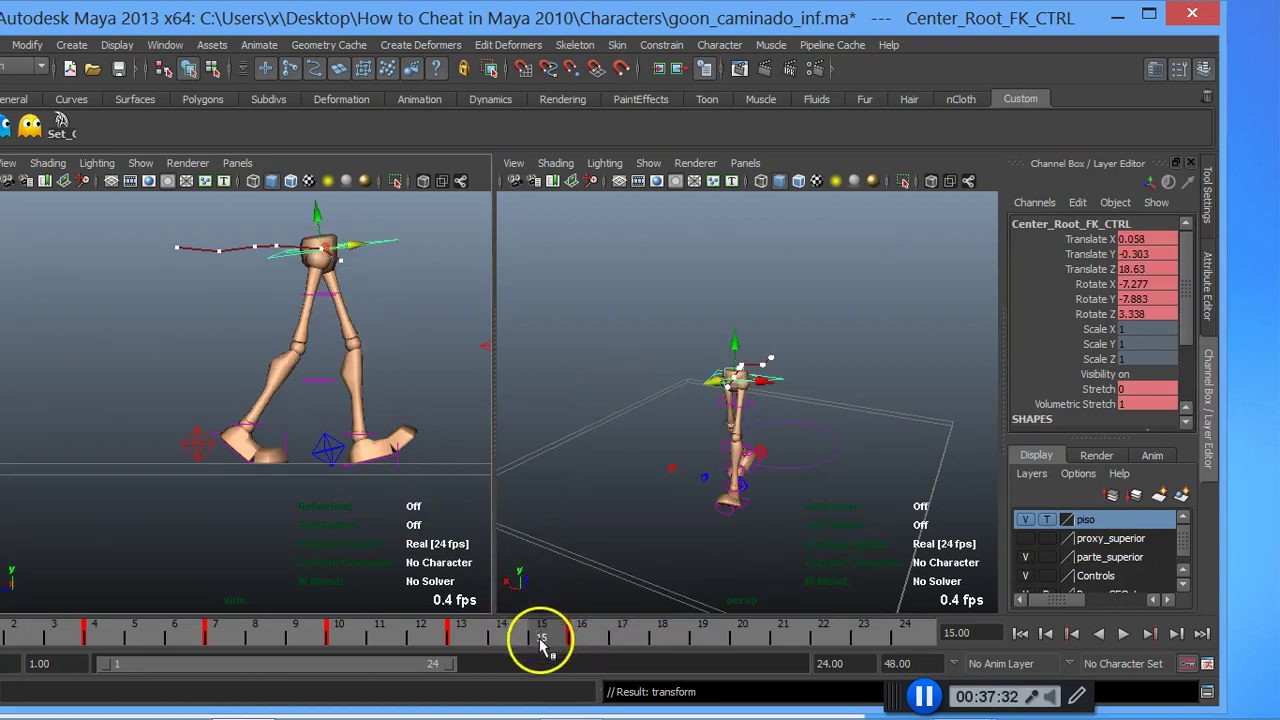
left_click(578, 636)
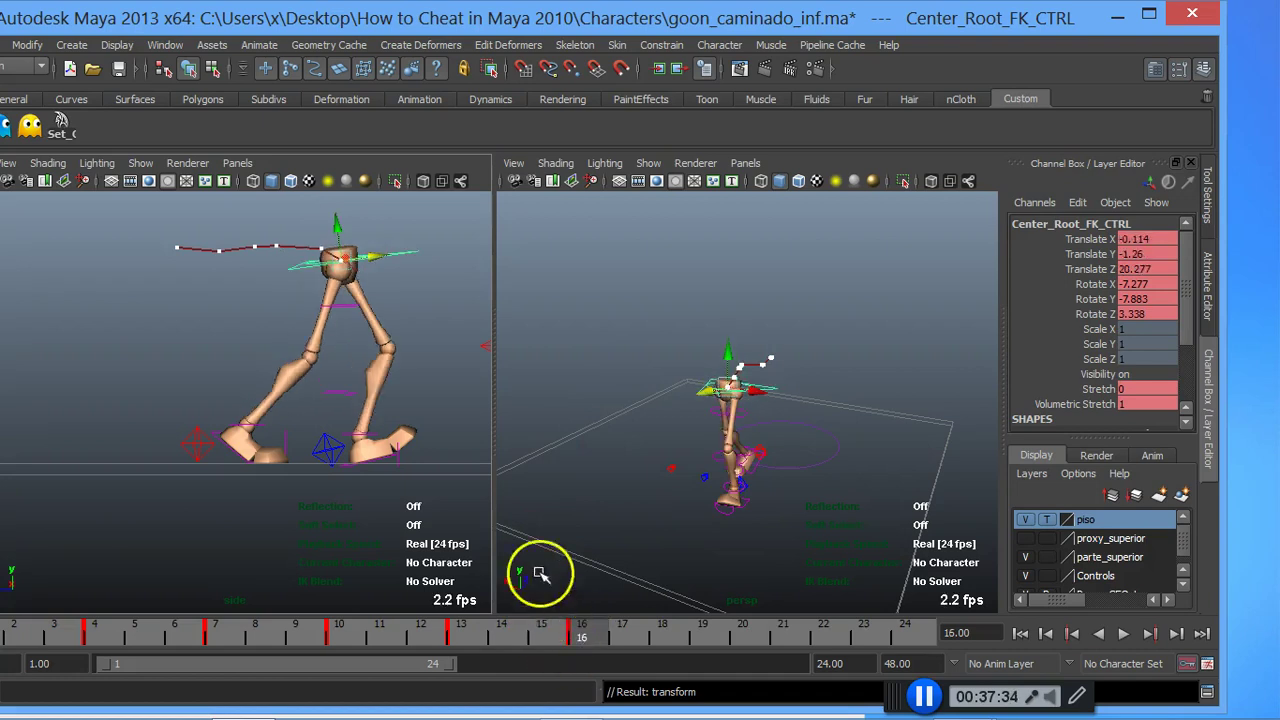
left_click(503, 628)
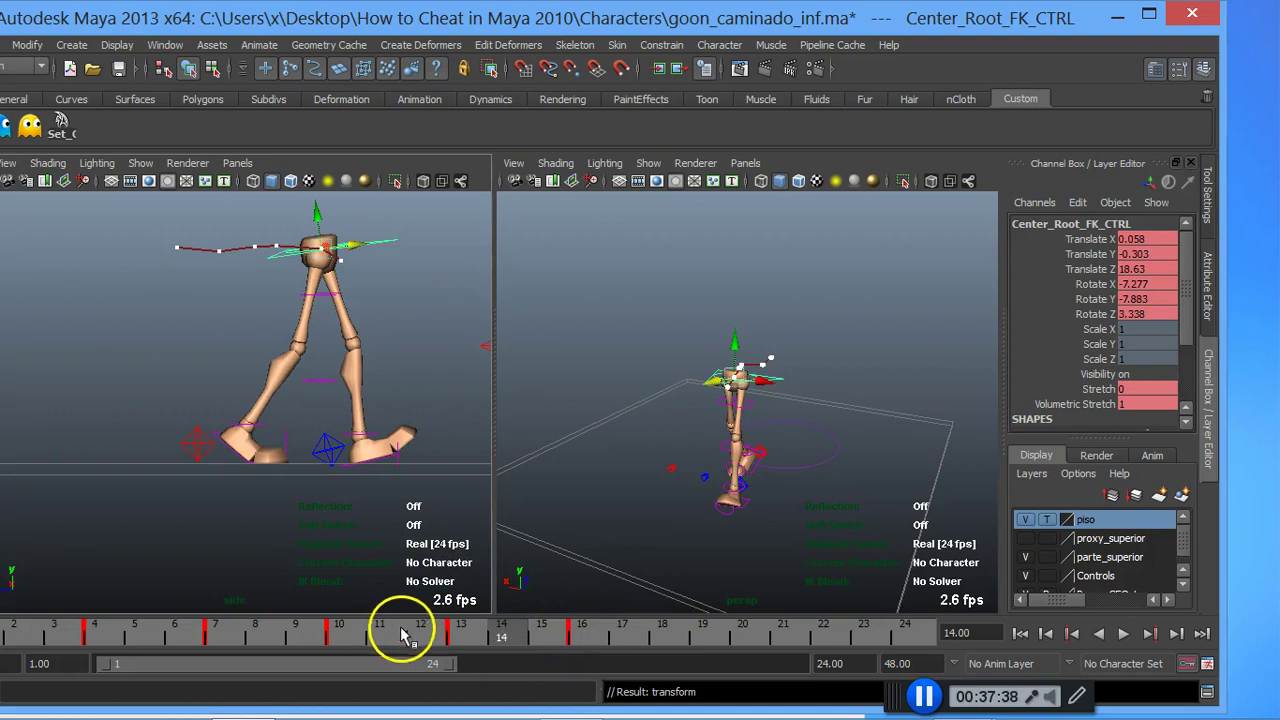
Step: Tear off the time slider's Keys submenu into a floating tool window
right_click(500, 640)
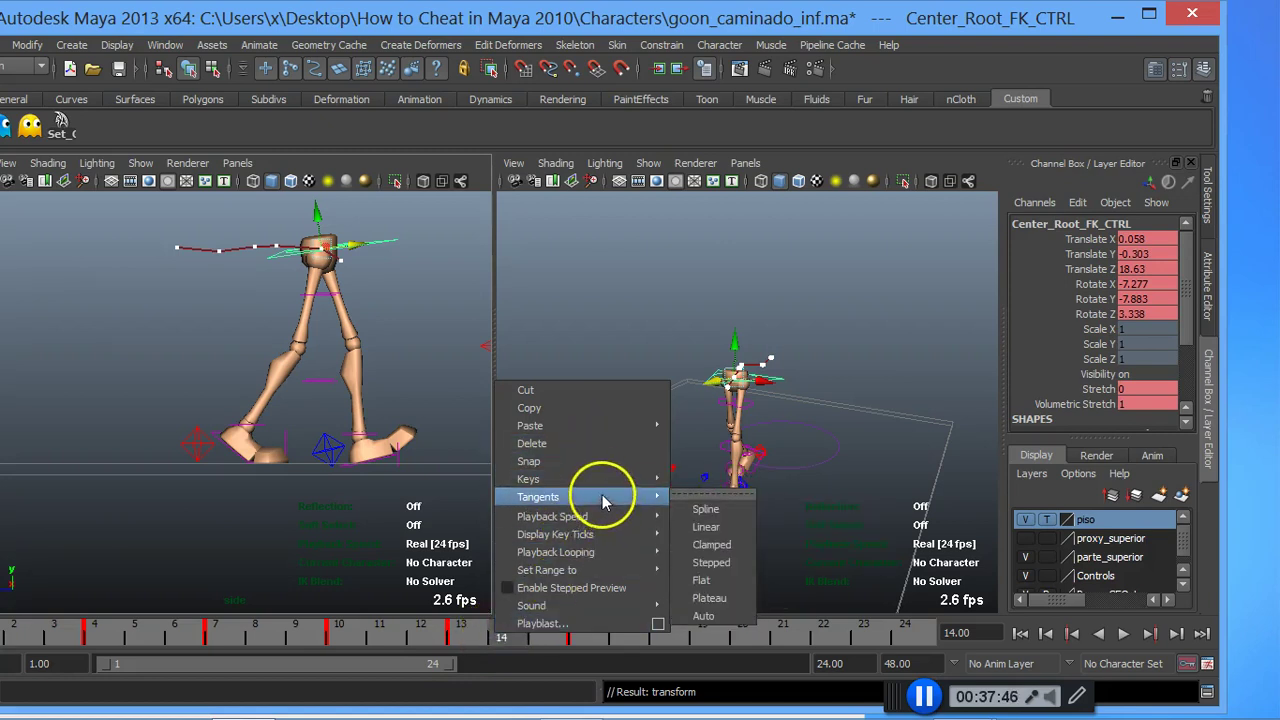
mouse_move(577, 479)
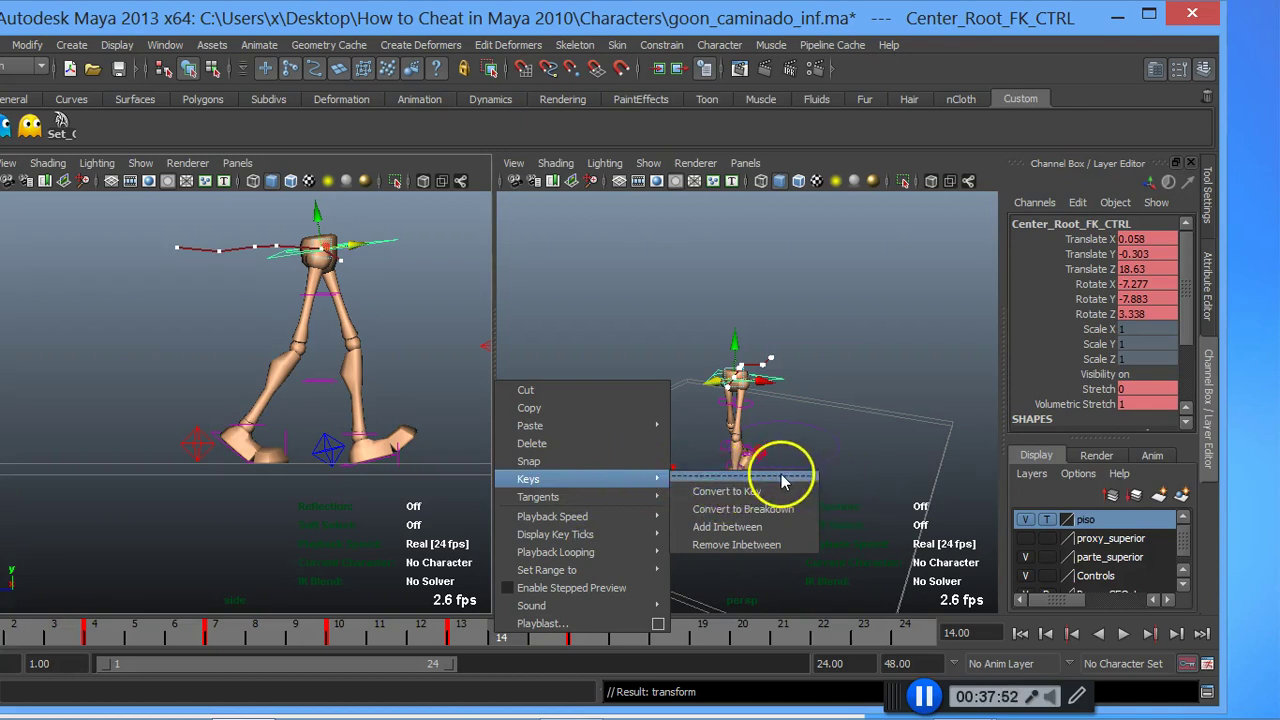
left_click(786, 478)
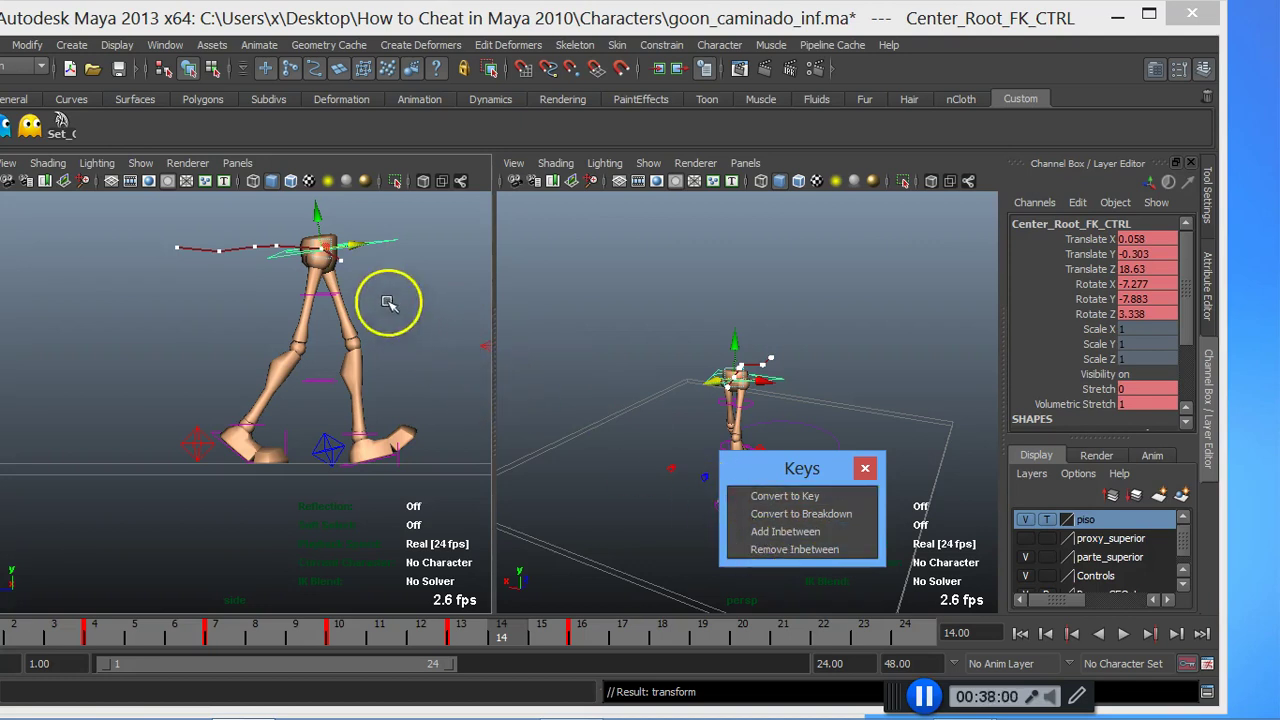
Step: Add two inbetweens to the root keys, play back, undo, and return to frame 14
left_click(775, 531)
left_click(783, 533)
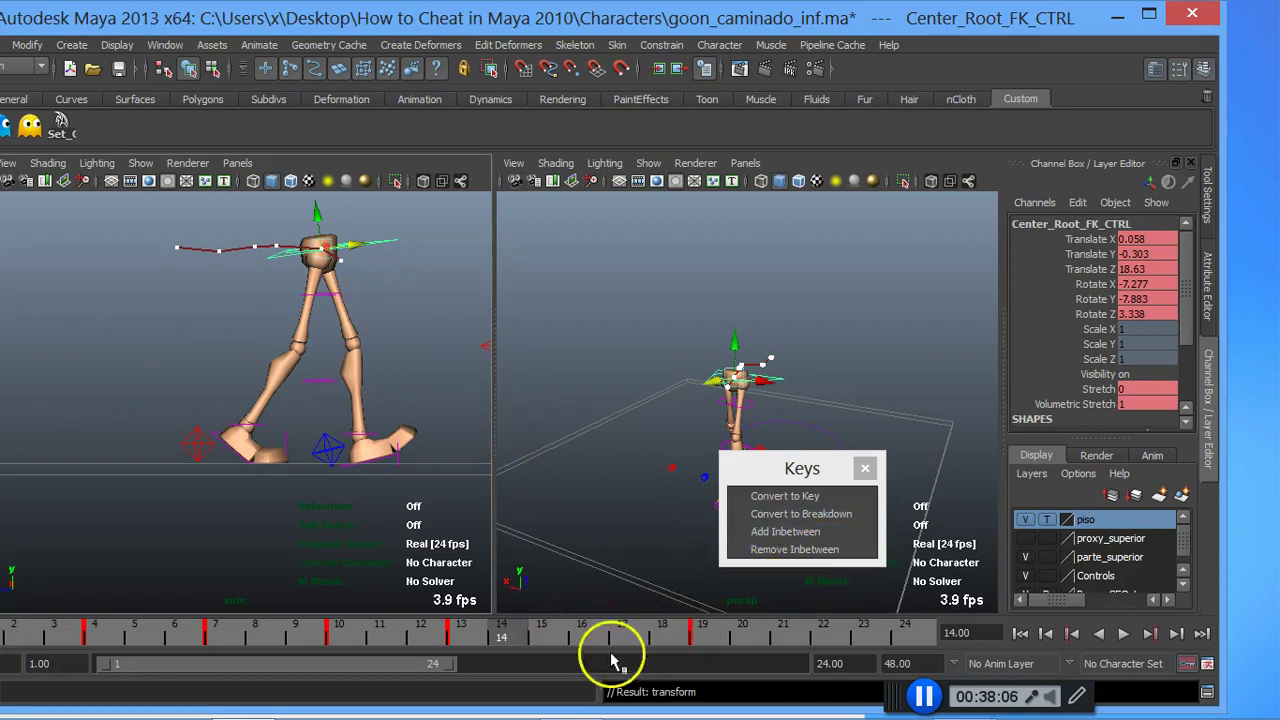
key("alt+v")
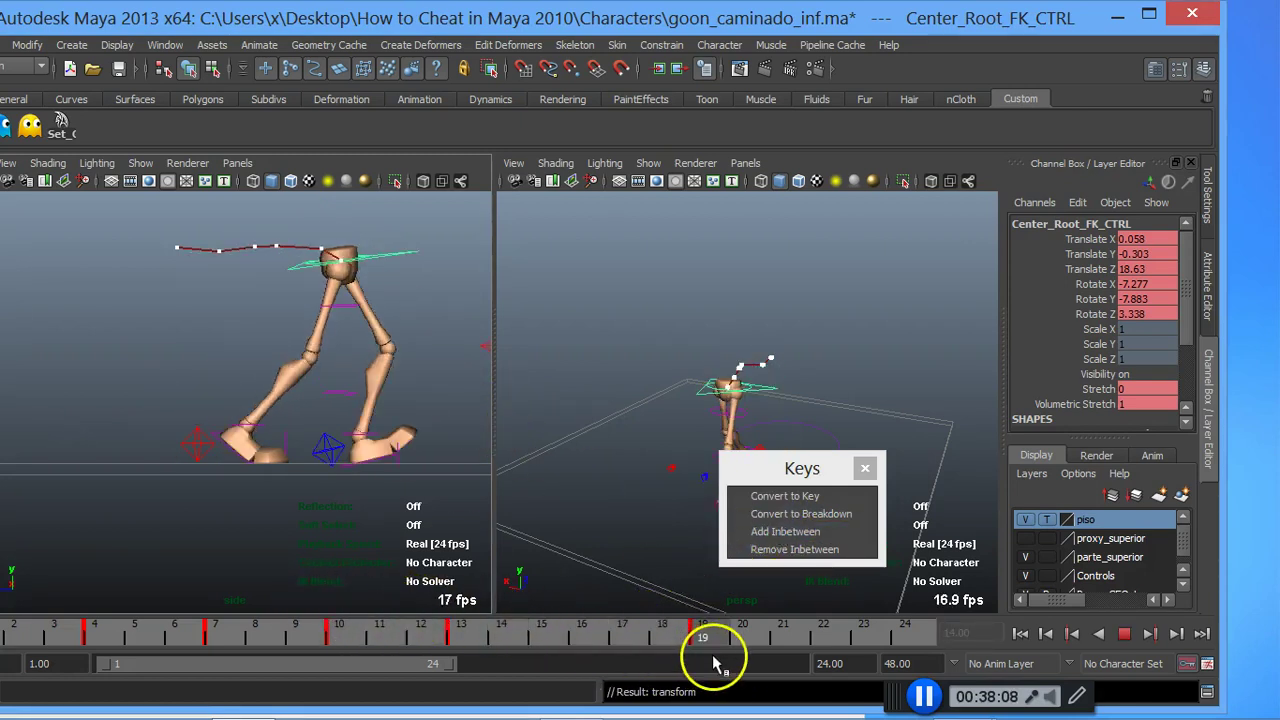
left_click(500, 648)
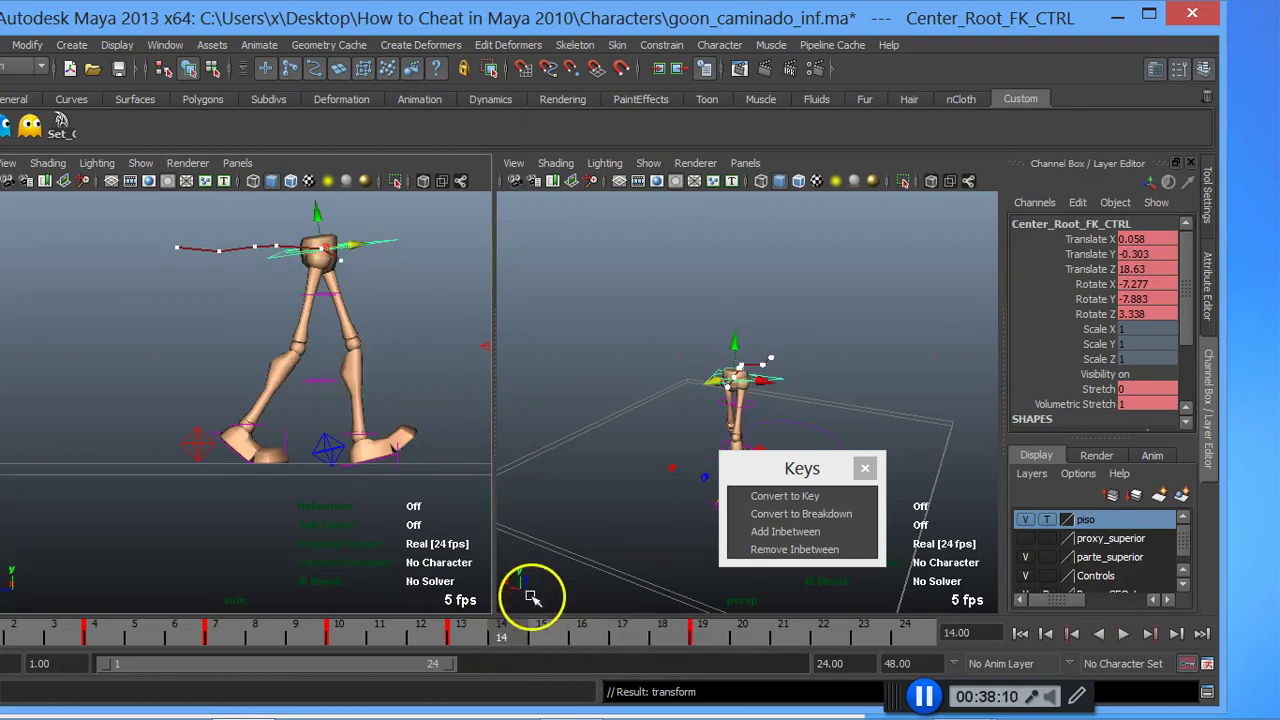
key("period")
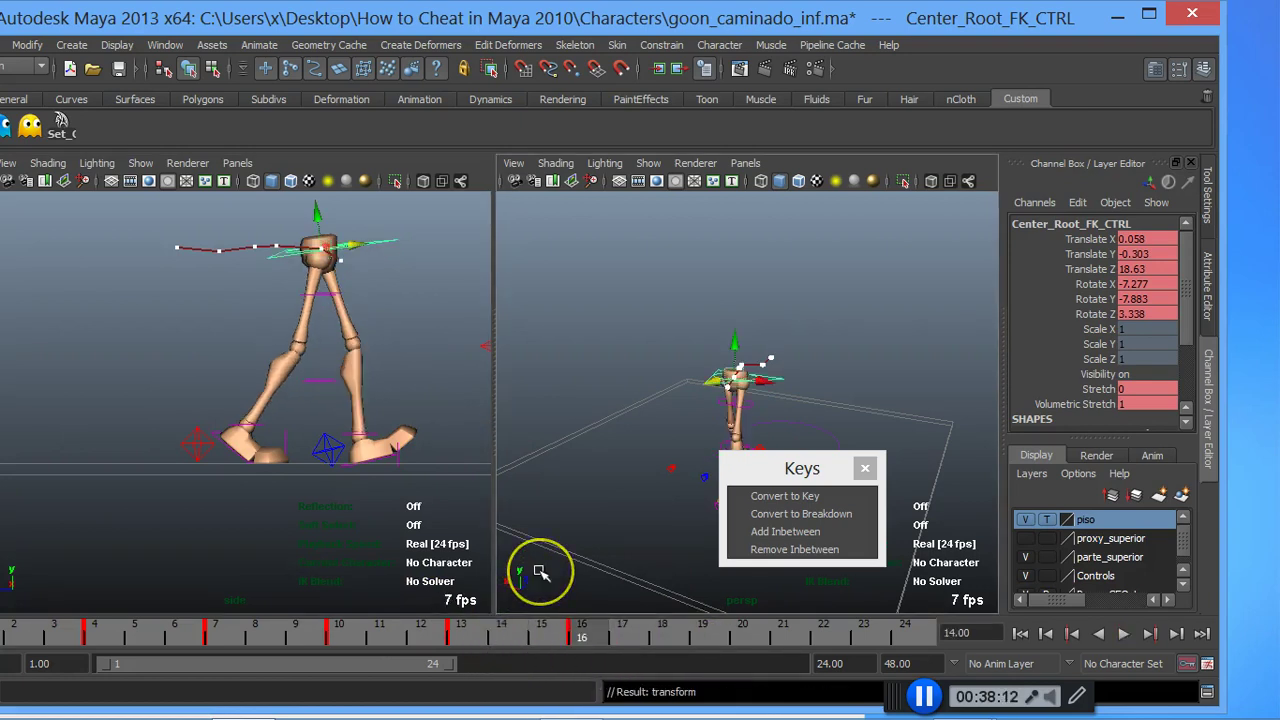
left_click(501, 628)
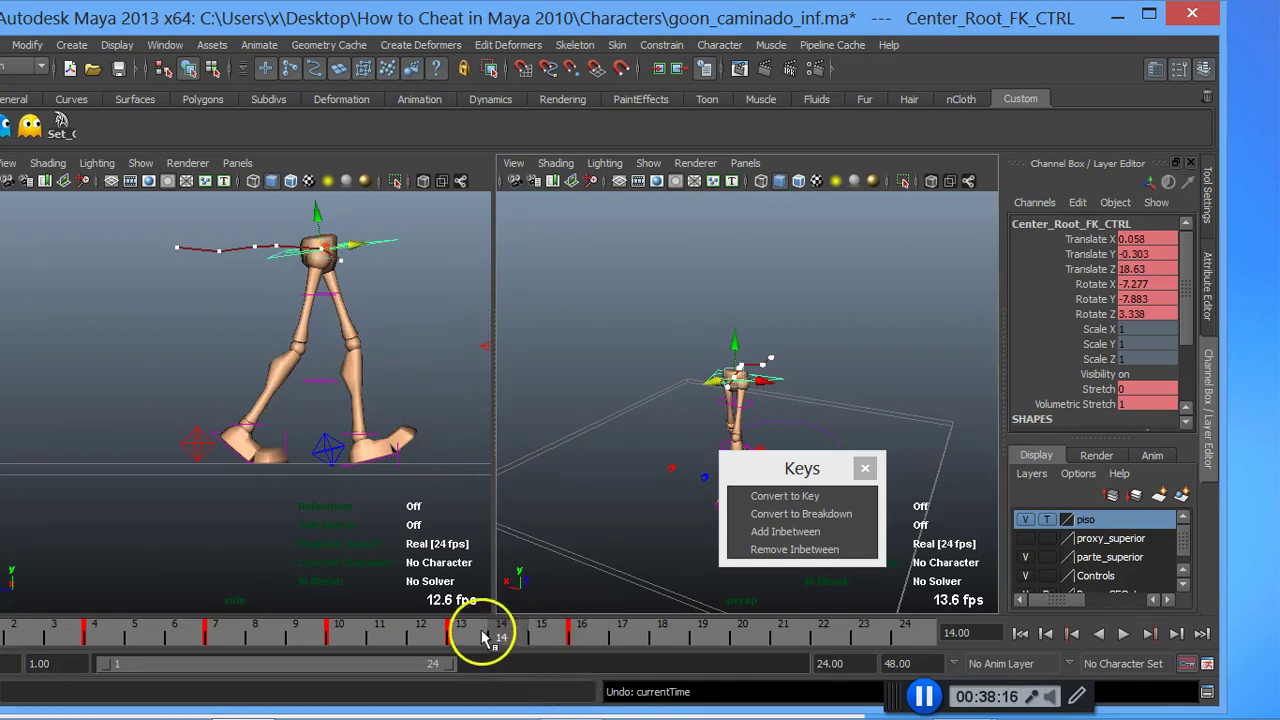
Step: Try an inbetween on Hip_FK_CTRL, undo it, close the Keys window and reselect Center_Root_FK_CTRL
left_click(60, 120)
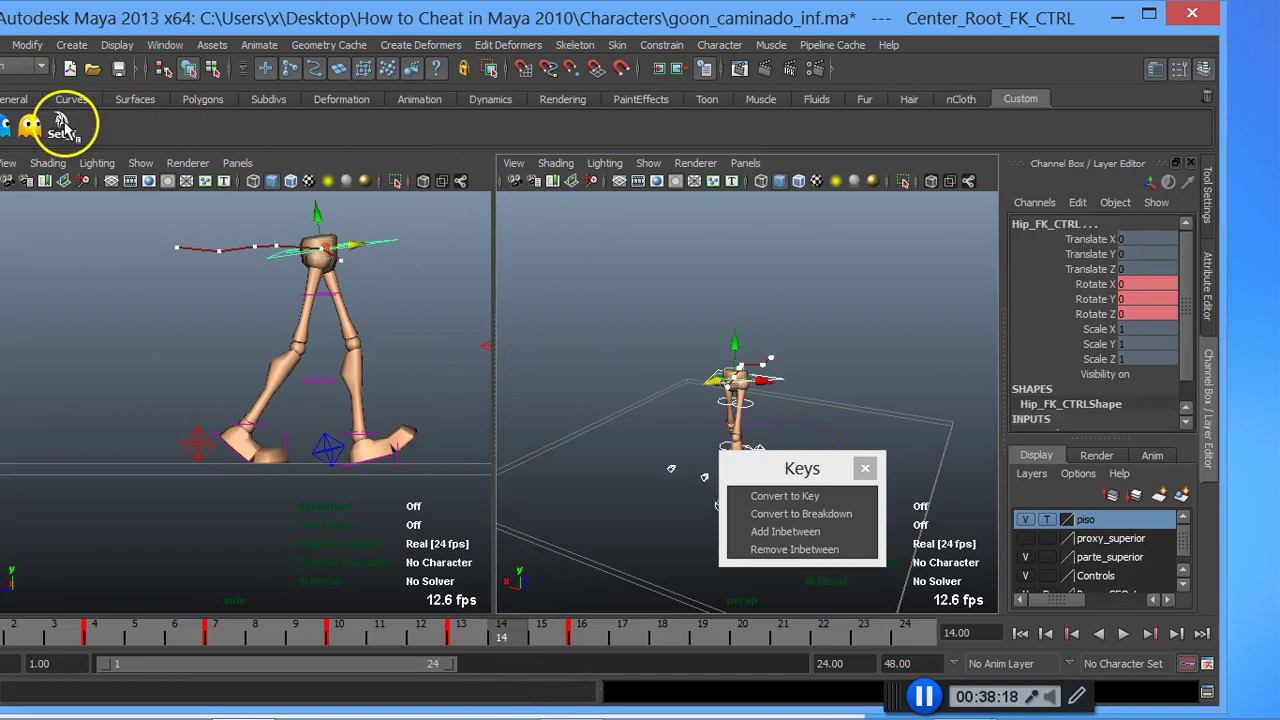
left_click(759, 532)
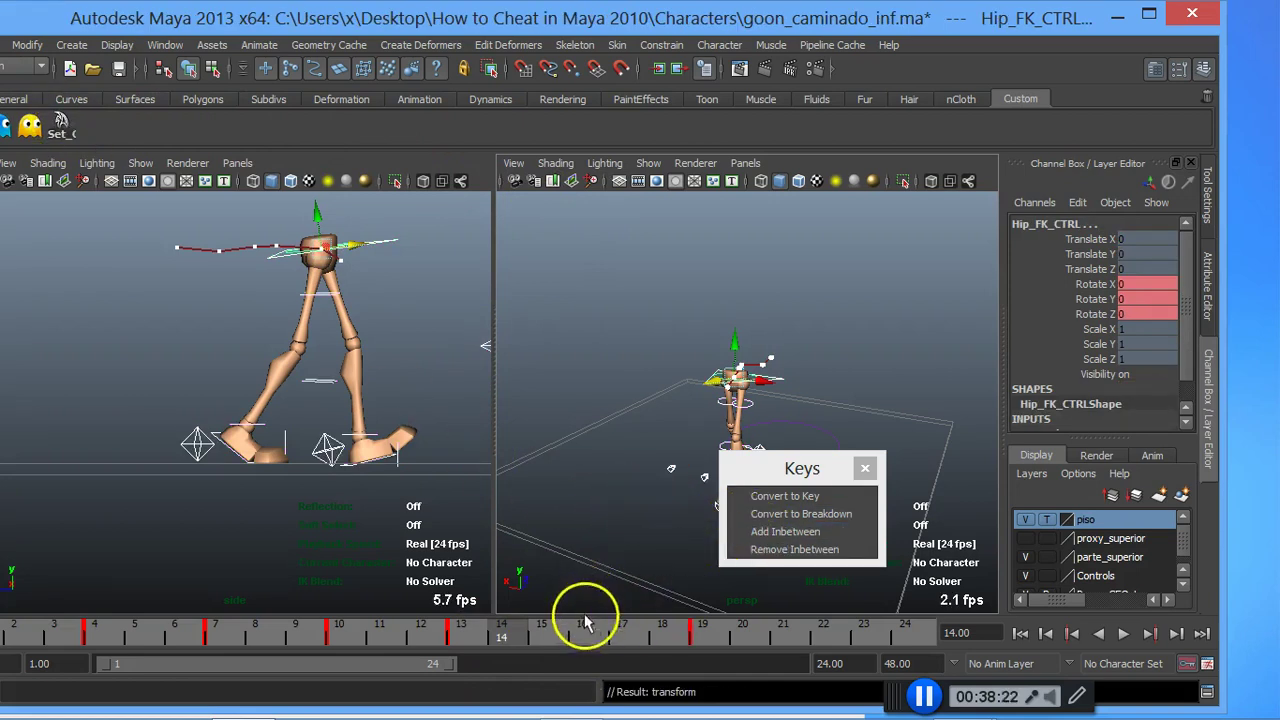
key("ctrl+z")
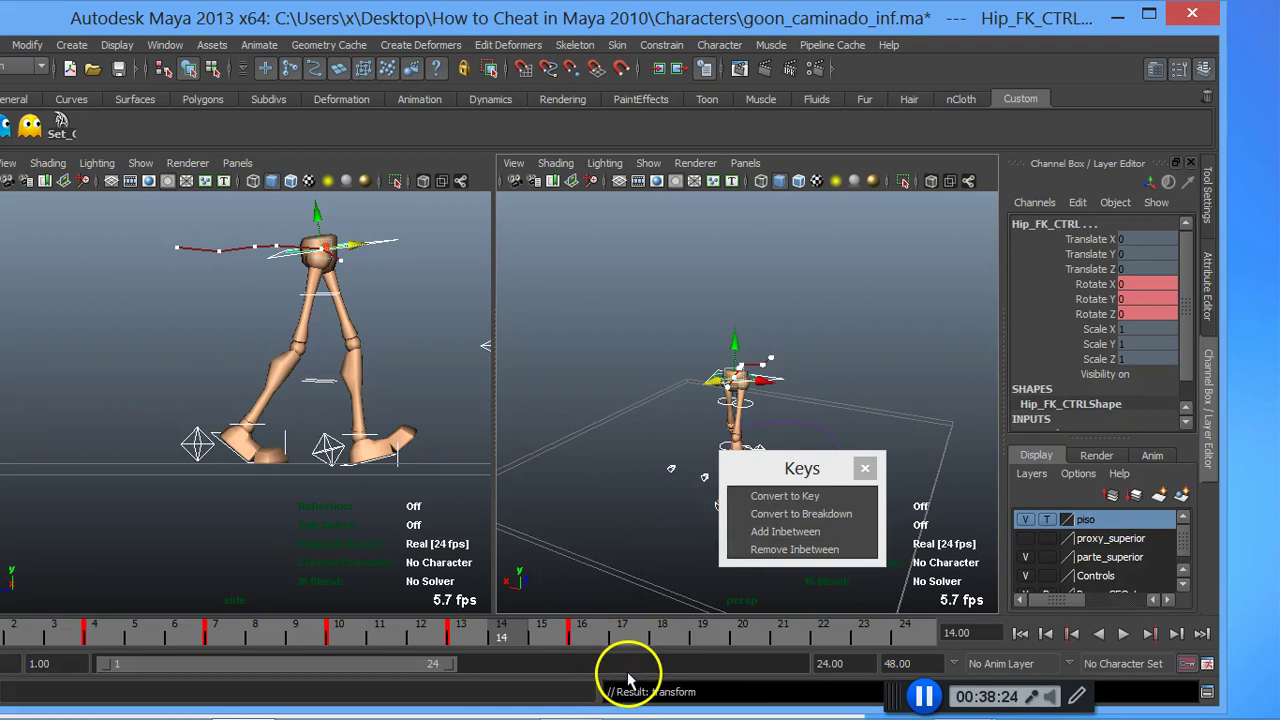
left_click(583, 632)
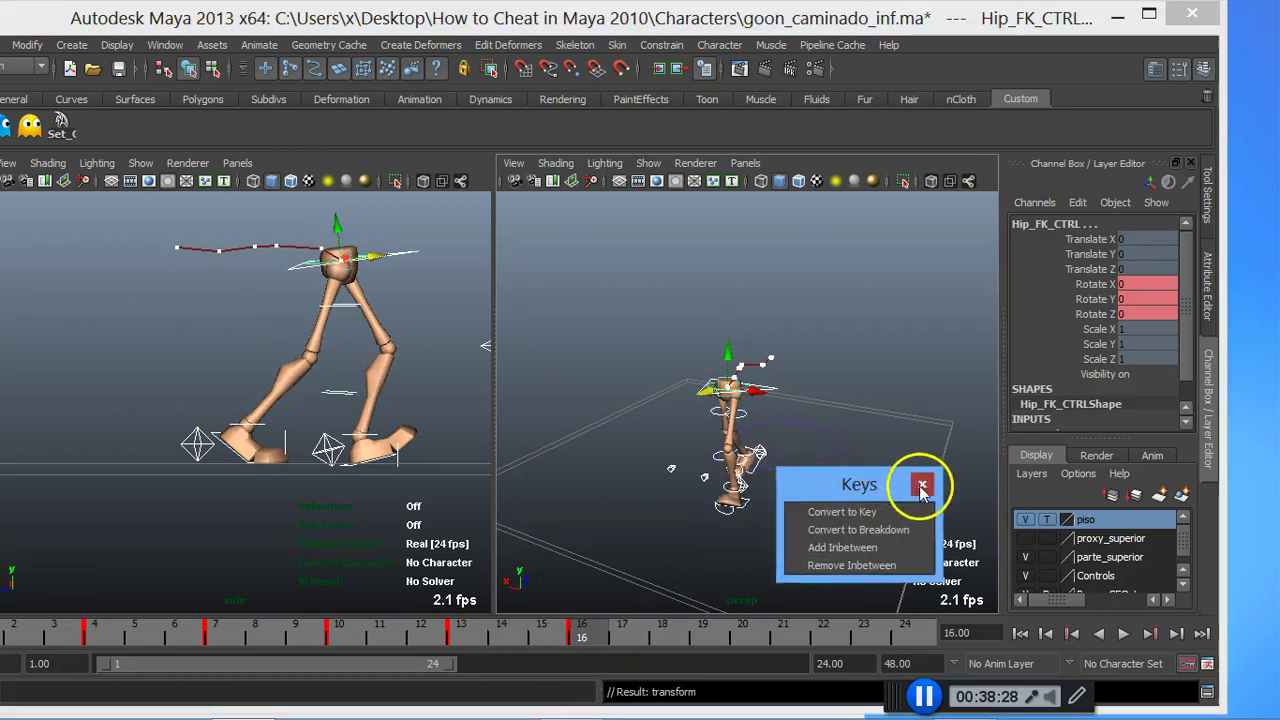
left_click(865, 468)
left_click(378, 257)
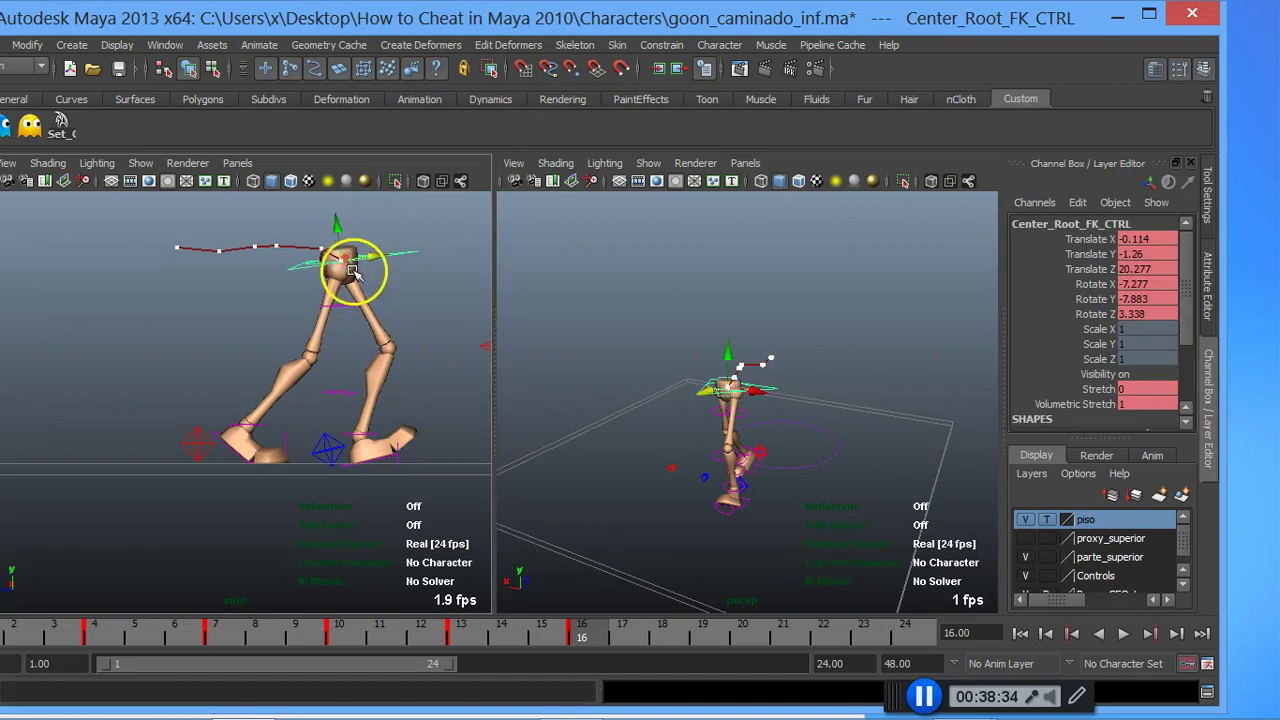
mouse_move(405, 17)
left_mouse_down()
mouse_move(705, 295)
mouse_move(705, 55)
mouse_move(720, 17)
left_mouse_up()
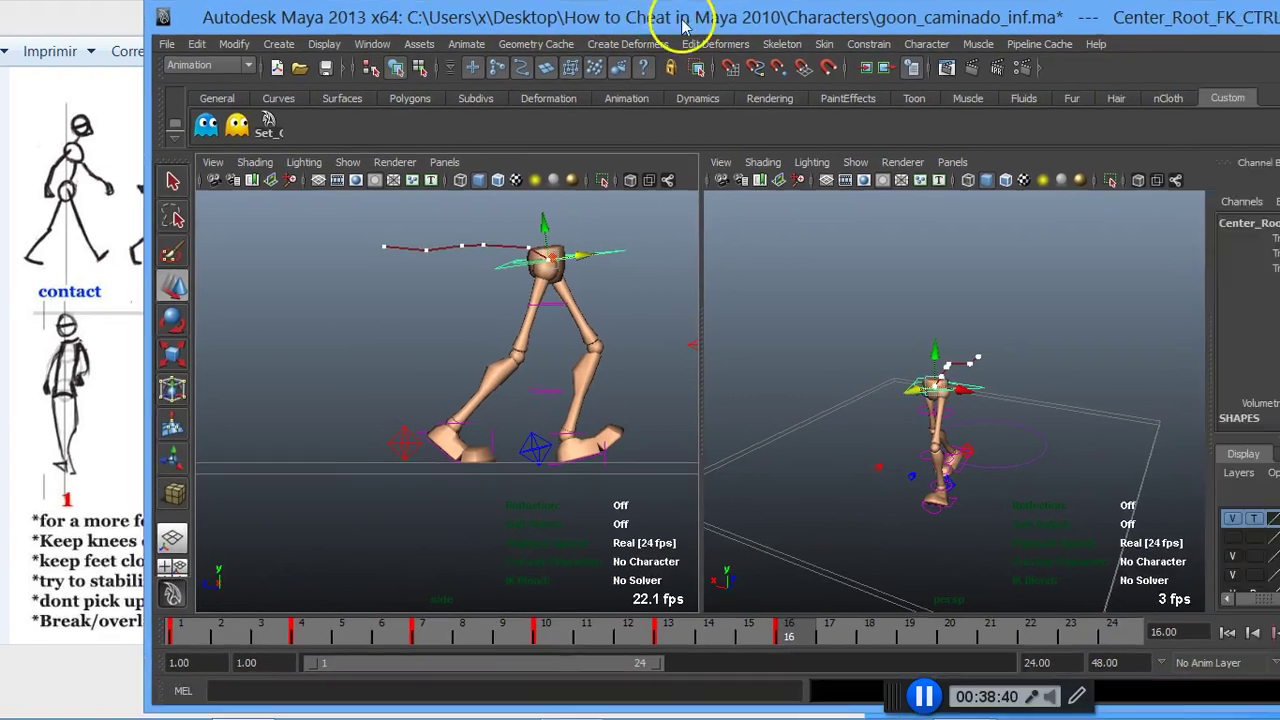
left_click_drag(858, 27, 618, 5)
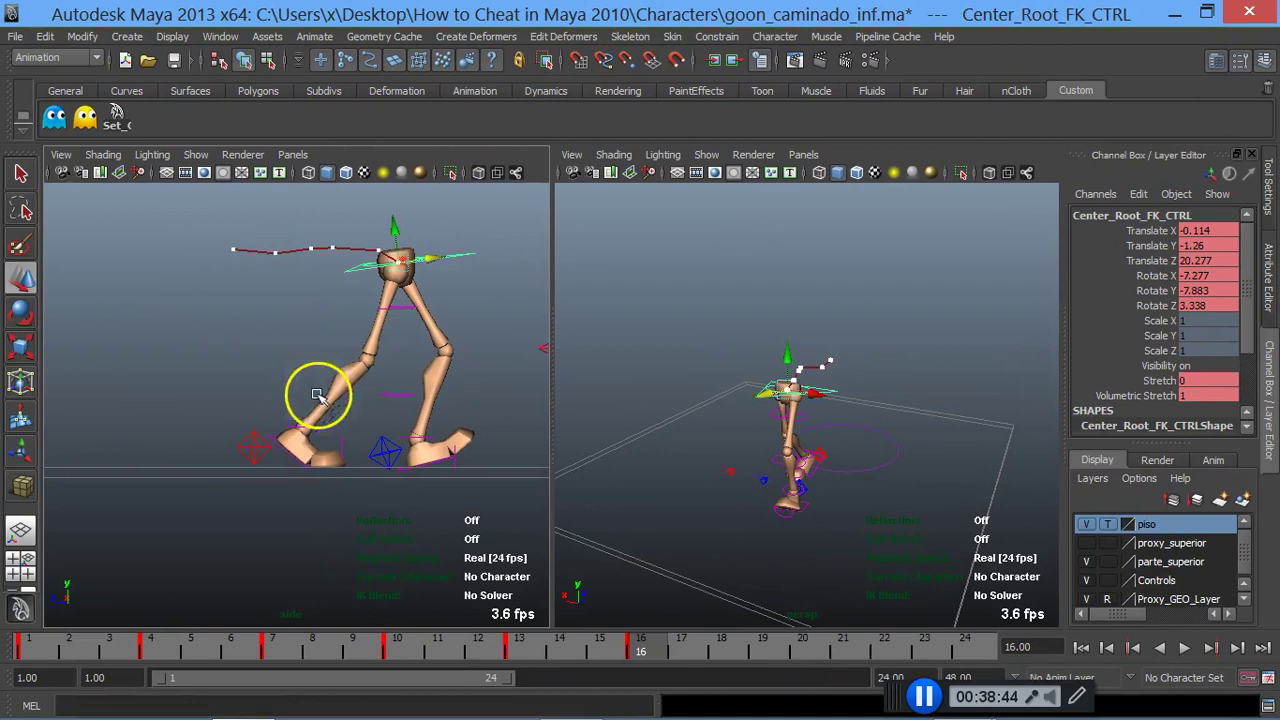
left_click(246, 462)
Step: Raise the right foot's Ball Roll at frame 17 and lift the foot control
left_click_drag(1248, 290, 1250, 332)
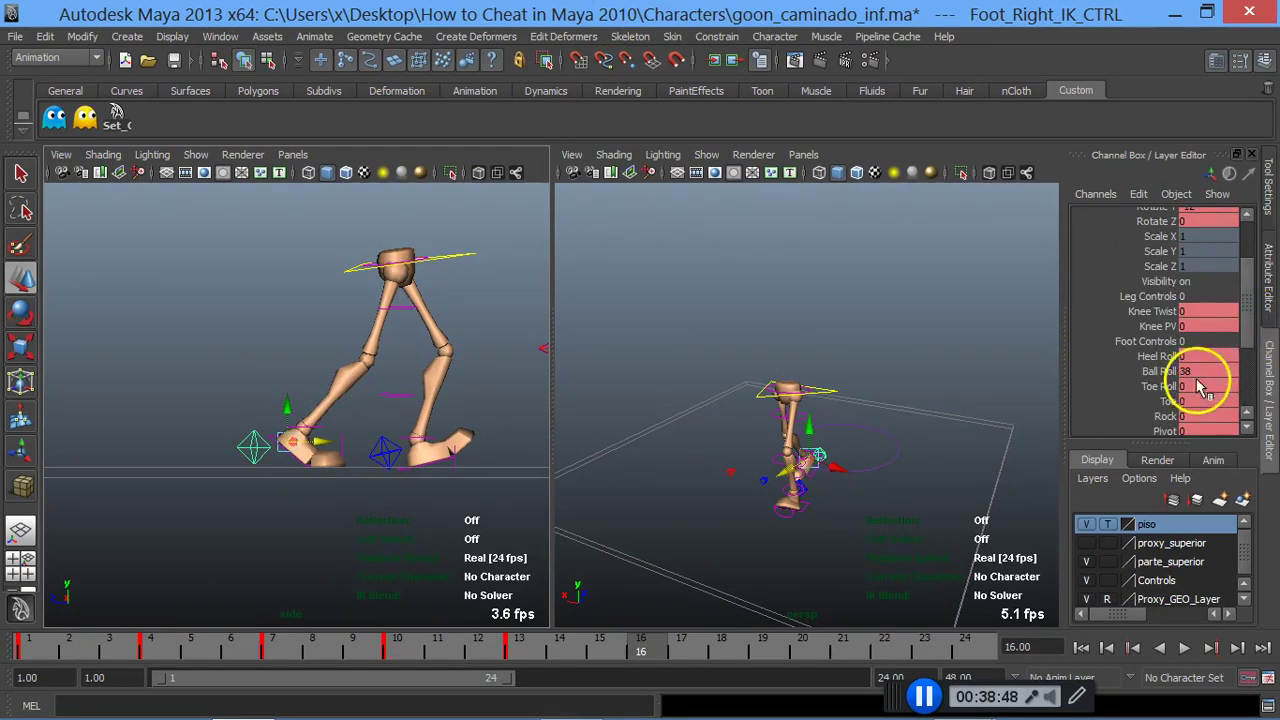
left_click(1160, 371)
mouse_move(251, 371)
middle_mouse_down()
mouse_move(337, 374)
mouse_move(463, 347)
mouse_move(686, 357)
middle_mouse_up()
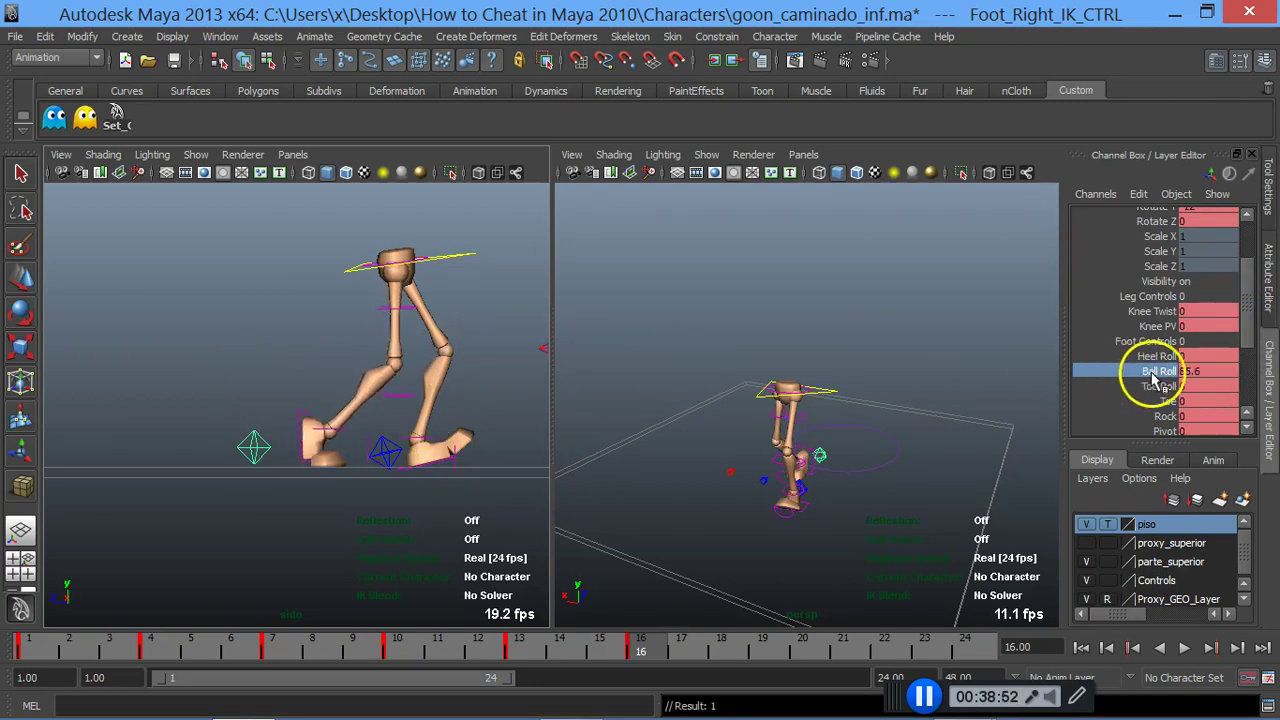
key("w")
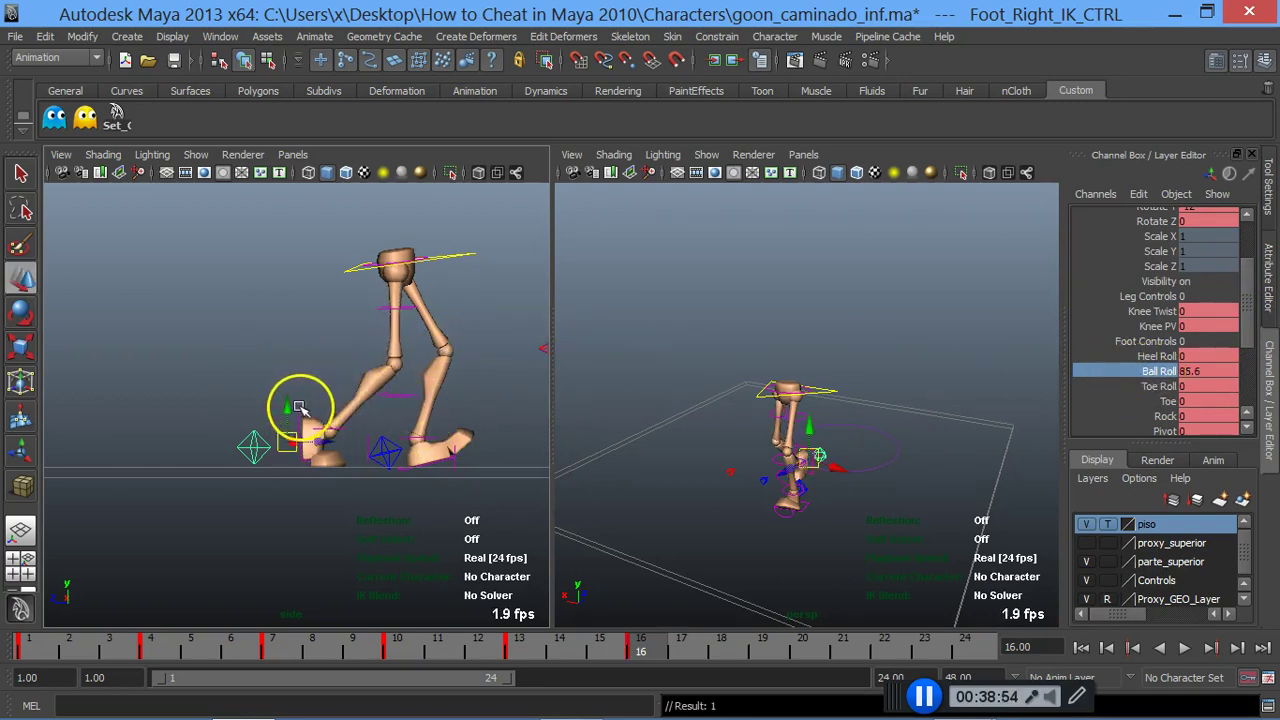
left_click_drag(287, 416, 287, 431)
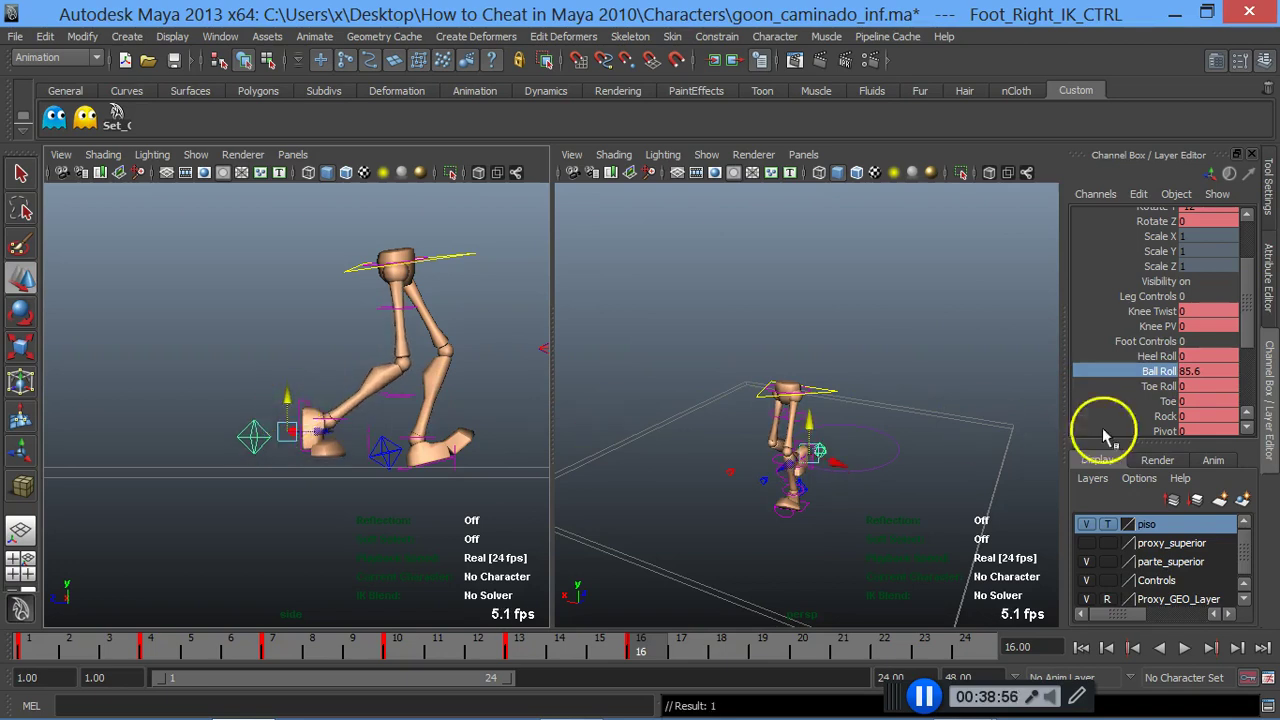
Step: Curl the right toe to Toe -36.4 and fine-tune the foot control's height
left_click(1168, 401)
mouse_move(395, 405)
middle_mouse_down()
mouse_move(67, 283)
mouse_move(46, 270)
mouse_move(12, 170)
middle_mouse_up()
key("w")
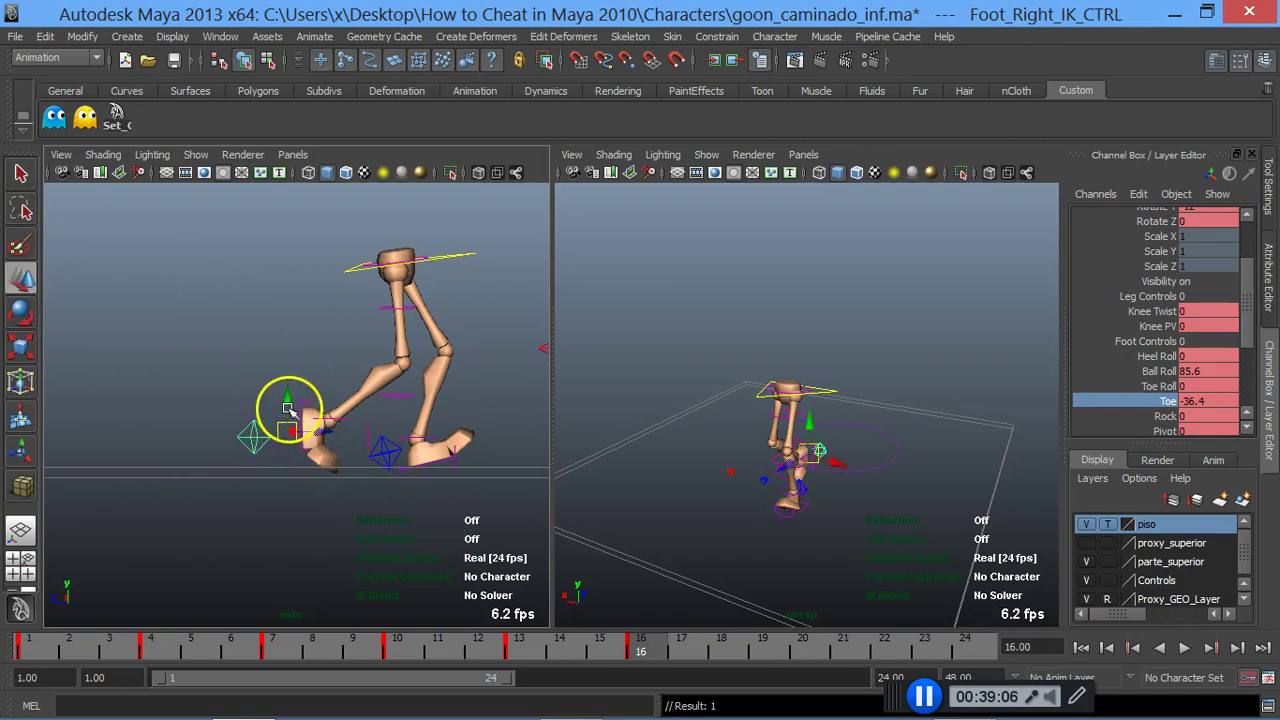
left_click(288, 406)
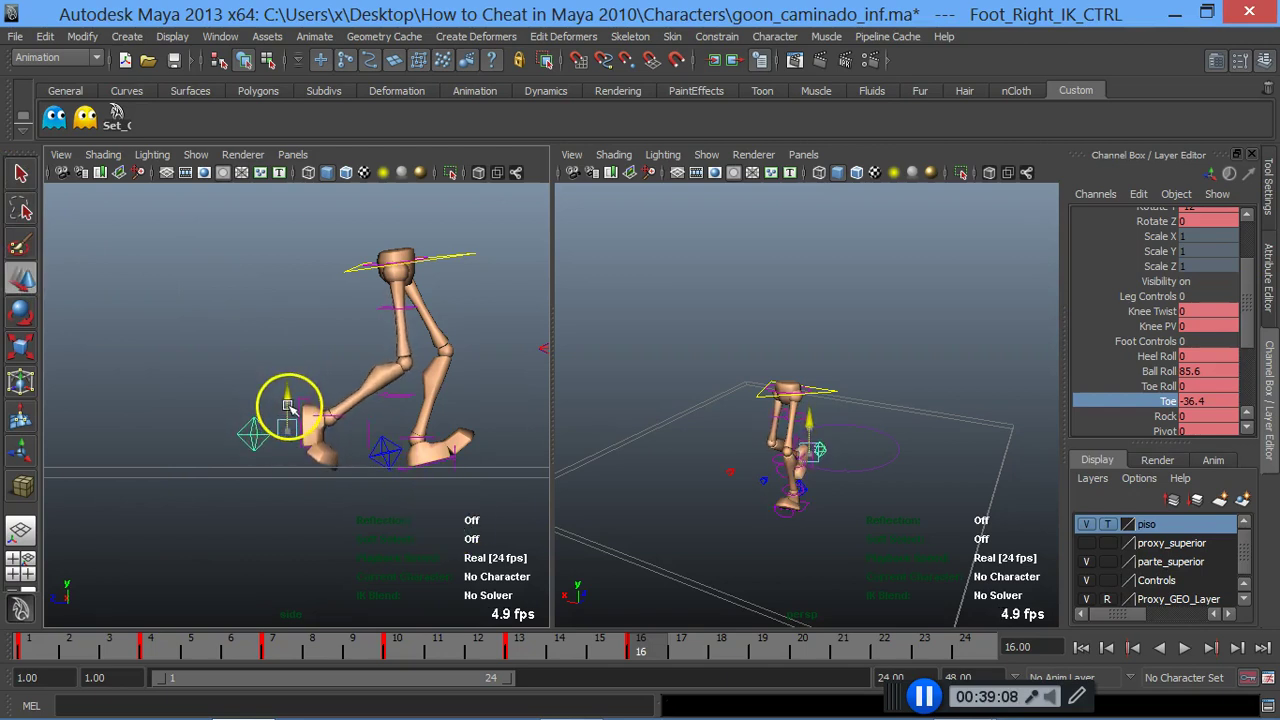
left_click_drag(288, 406, 288, 402)
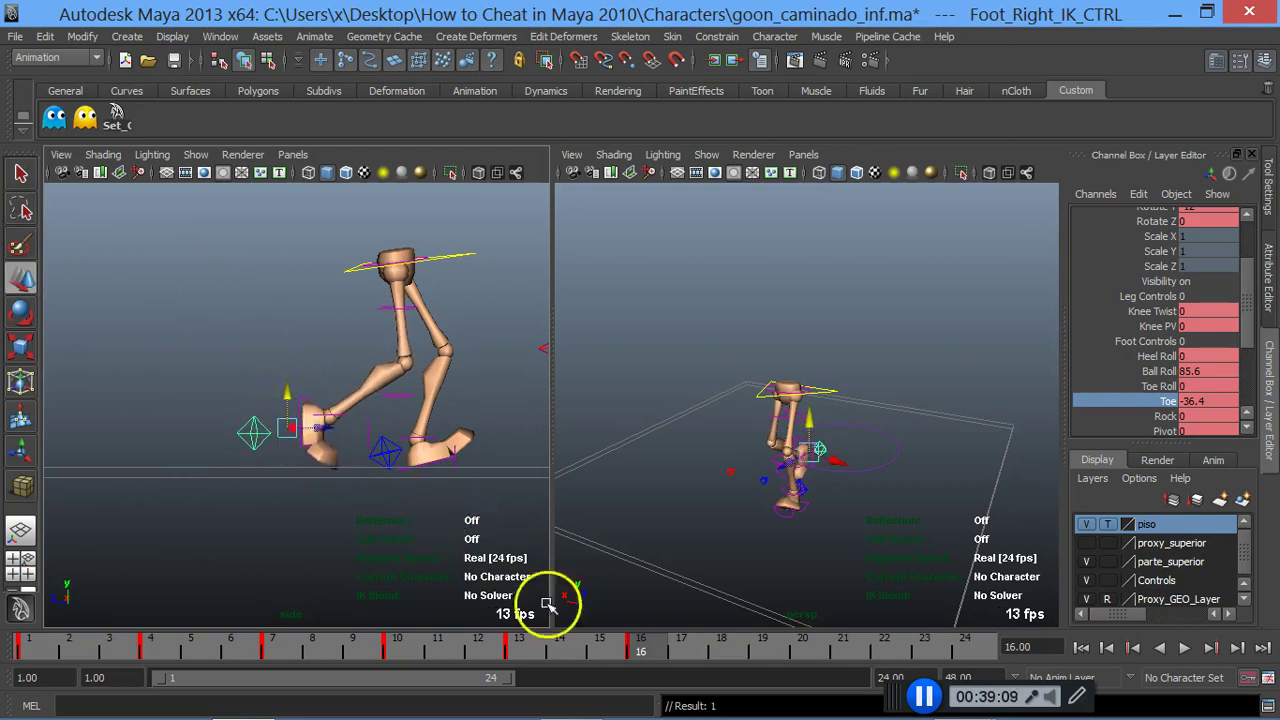
Step: Play the walk and scrub from frame 1 through frame 13 to review the foot
left_click(614, 651)
key("alt+v")
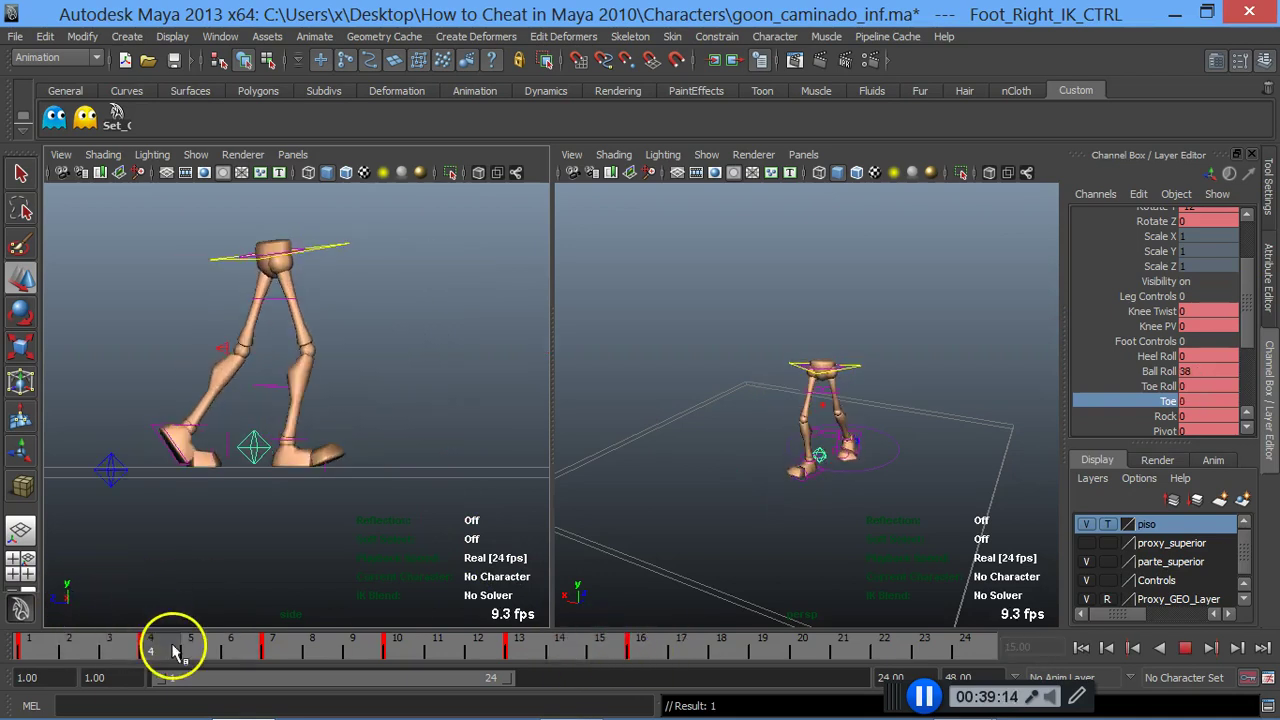
mouse_move(172, 651)
left_mouse_down()
mouse_move(22, 650)
mouse_move(521, 665)
mouse_move(165, 665)
left_mouse_up()
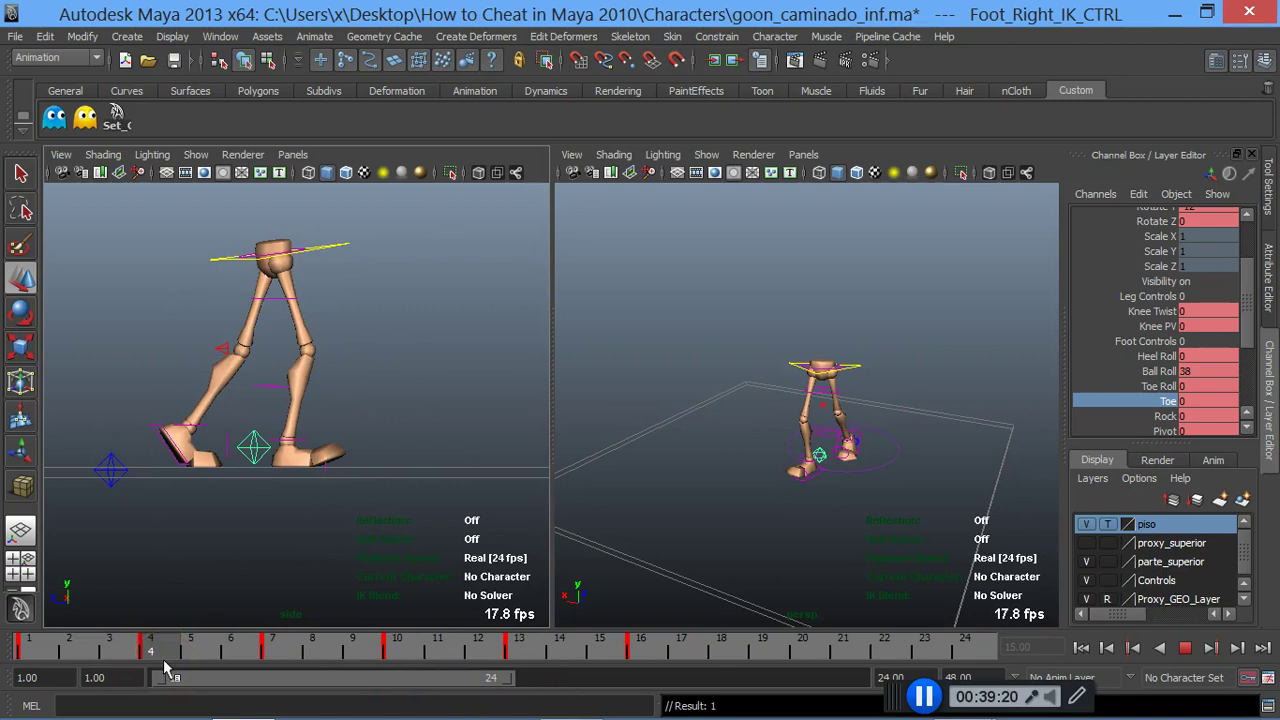
mouse_move(175, 667)
left_mouse_down()
mouse_move(471, 657)
mouse_move(705, 672)
left_mouse_up()
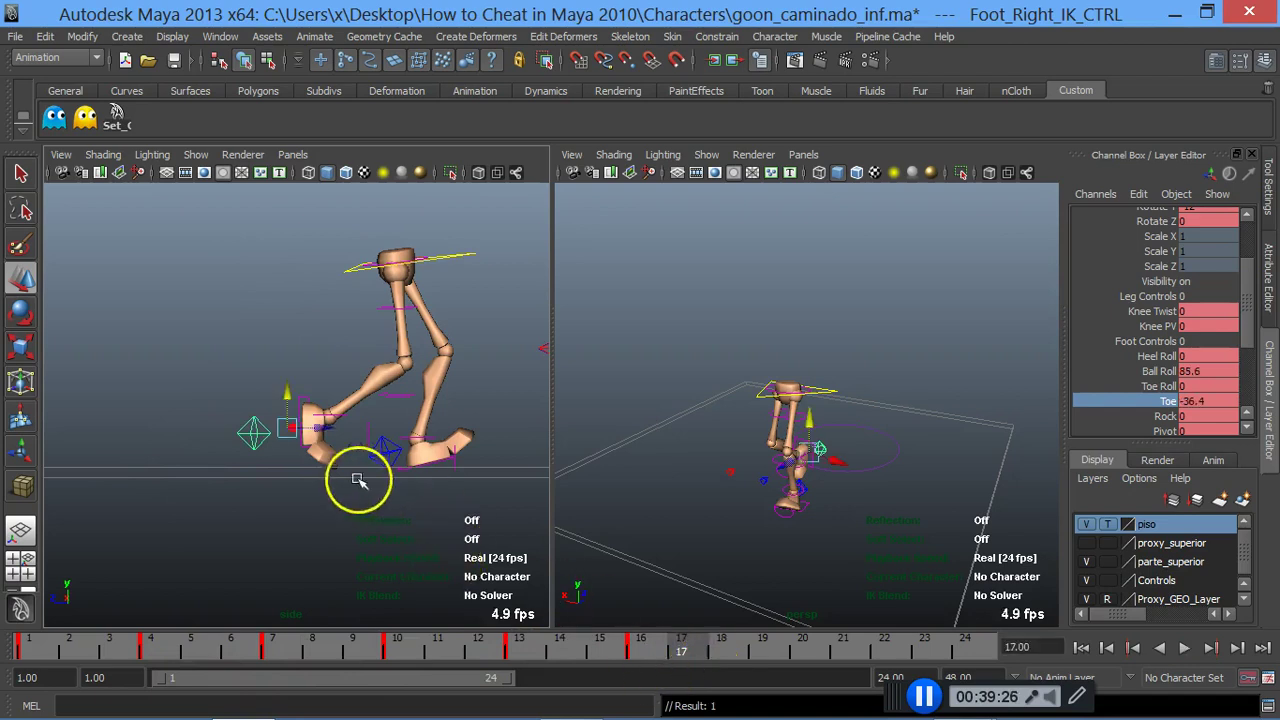
Step: Set the right foot's Ball Roll to 67.2 and move Maya aside to show the reference sheet
left_click(1155, 371)
middle_click_drag(245, 378, 171, 374)
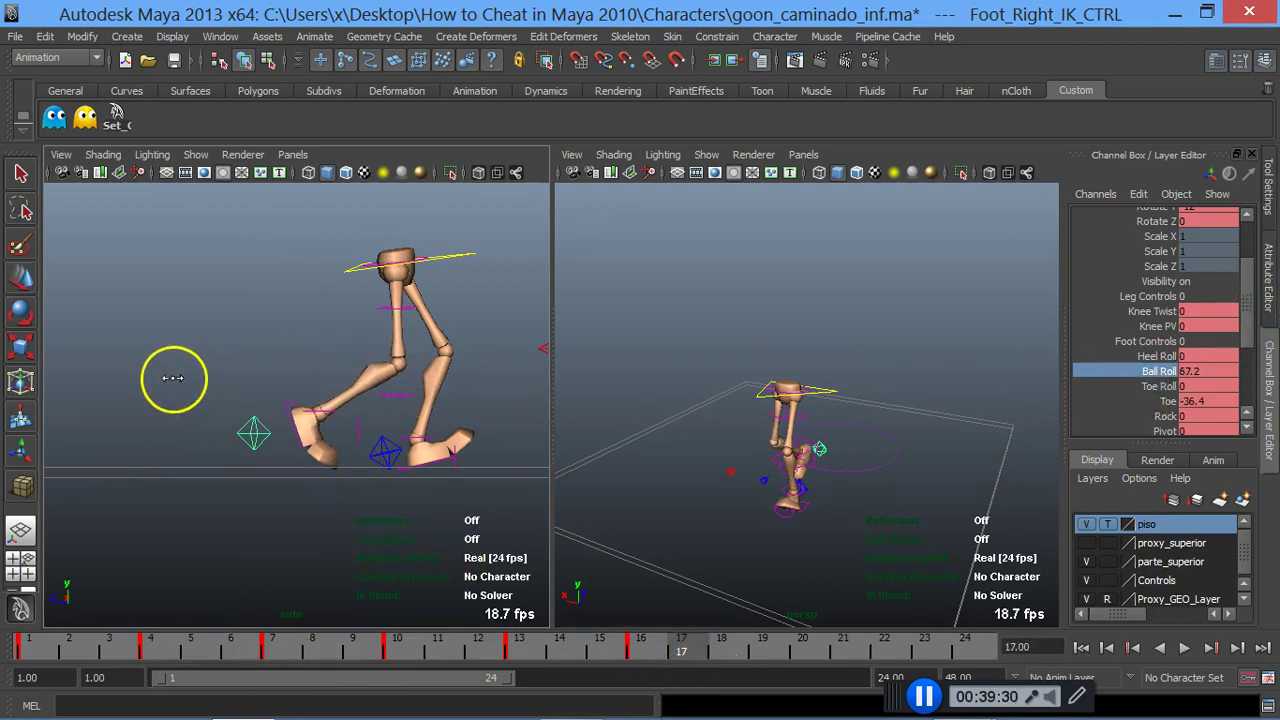
left_click_drag(389, 29, 815, 52)
mouse_move(633, 35)
left_mouse_down()
mouse_move(725, 31)
mouse_move(277, 36)
left_mouse_up()
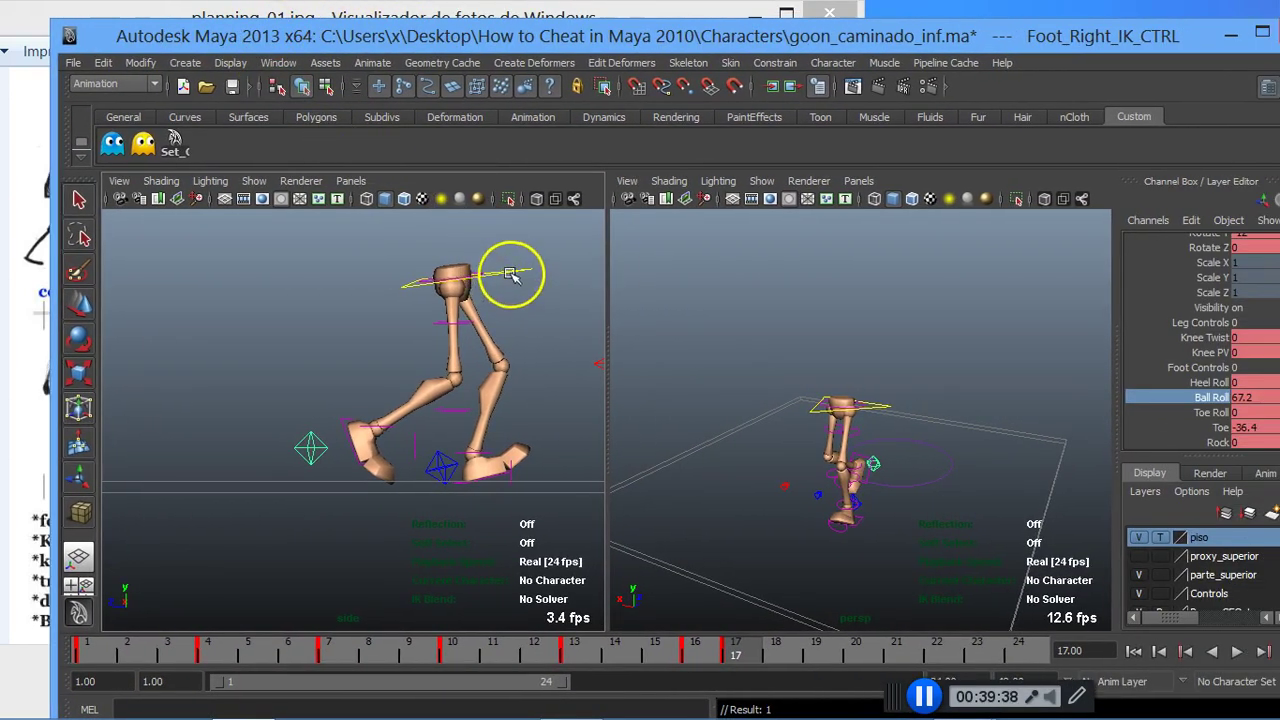
Step: Select Foot_Left_IK_CTRL, bring Maya back, and set its Toe channel to 18.8
left_click(440, 460)
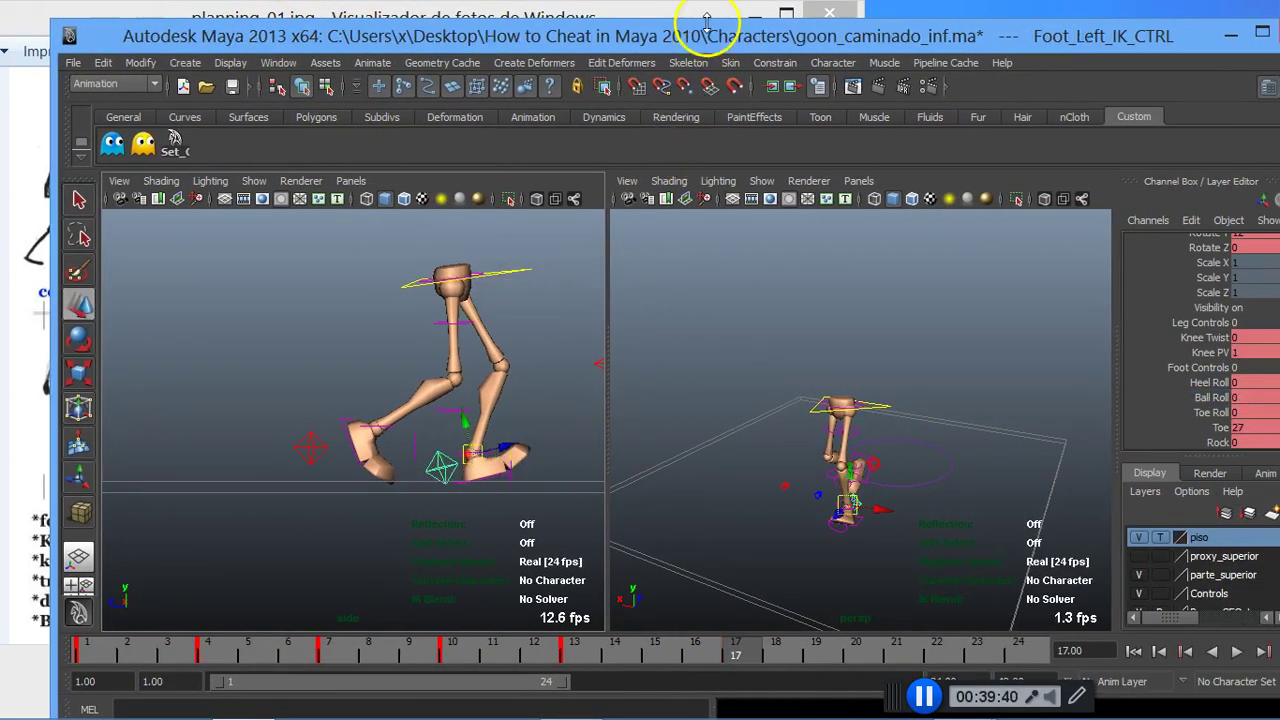
left_click_drag(712, 42, 600, 30)
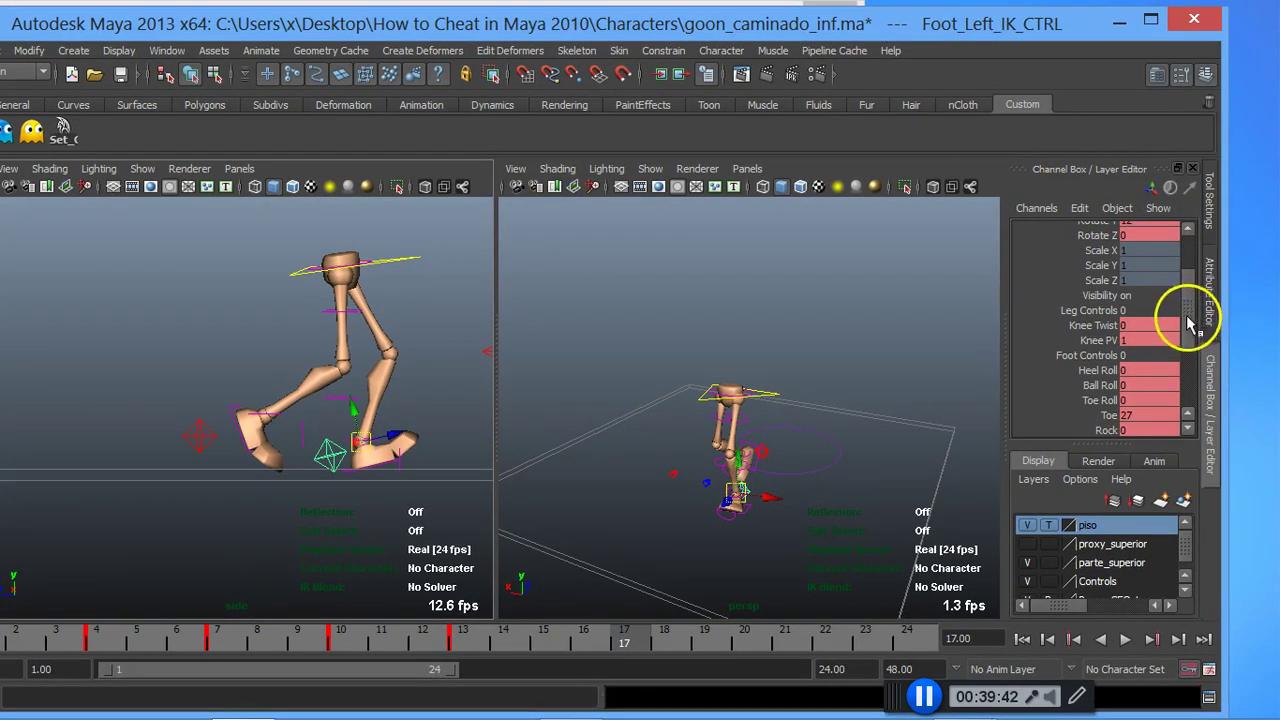
left_click_drag(1188, 320, 1171, 337)
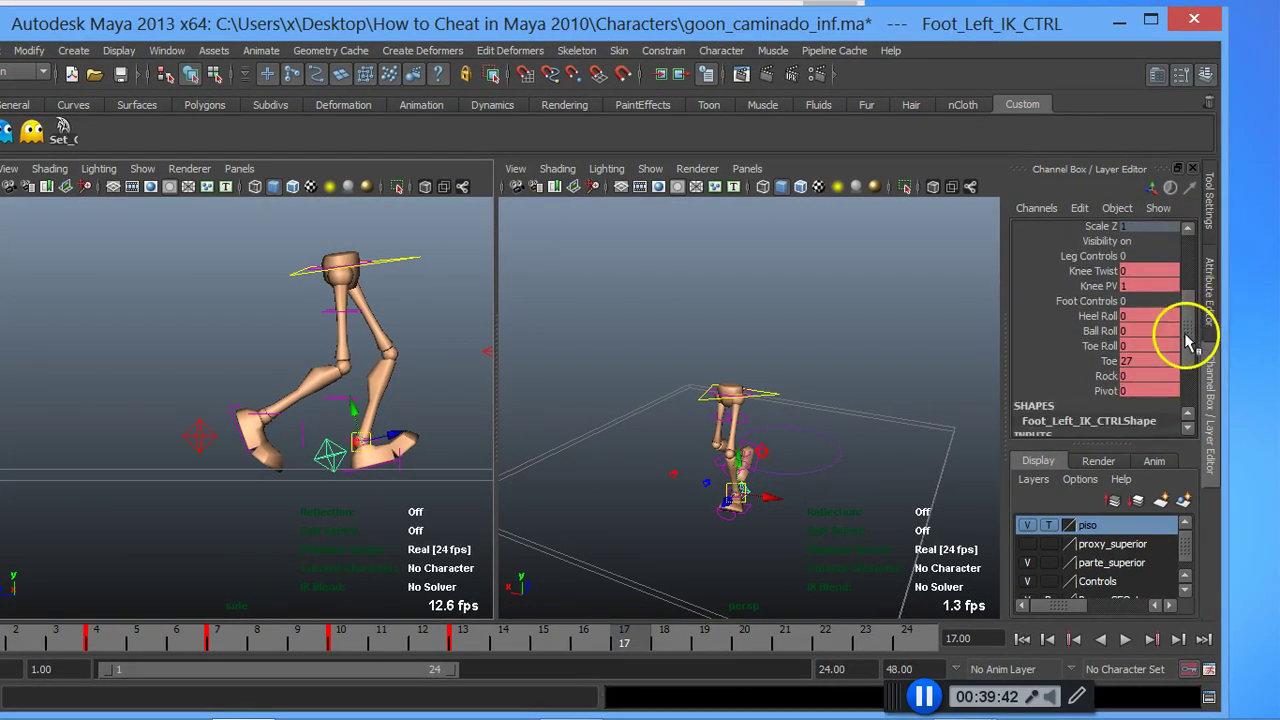
left_click(1106, 358)
middle_click_drag(362, 413, 286, 394)
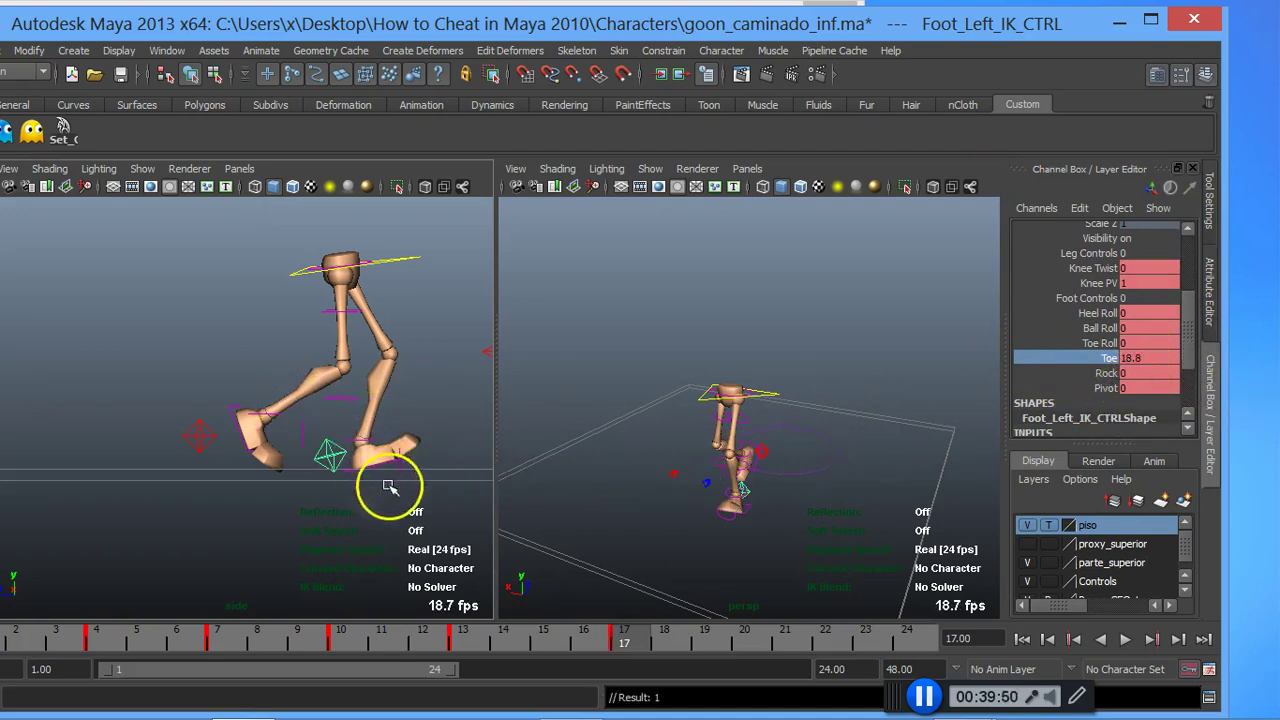
Step: Cut the left foot's key at frame 17 and play back the walk
right_click(616, 643)
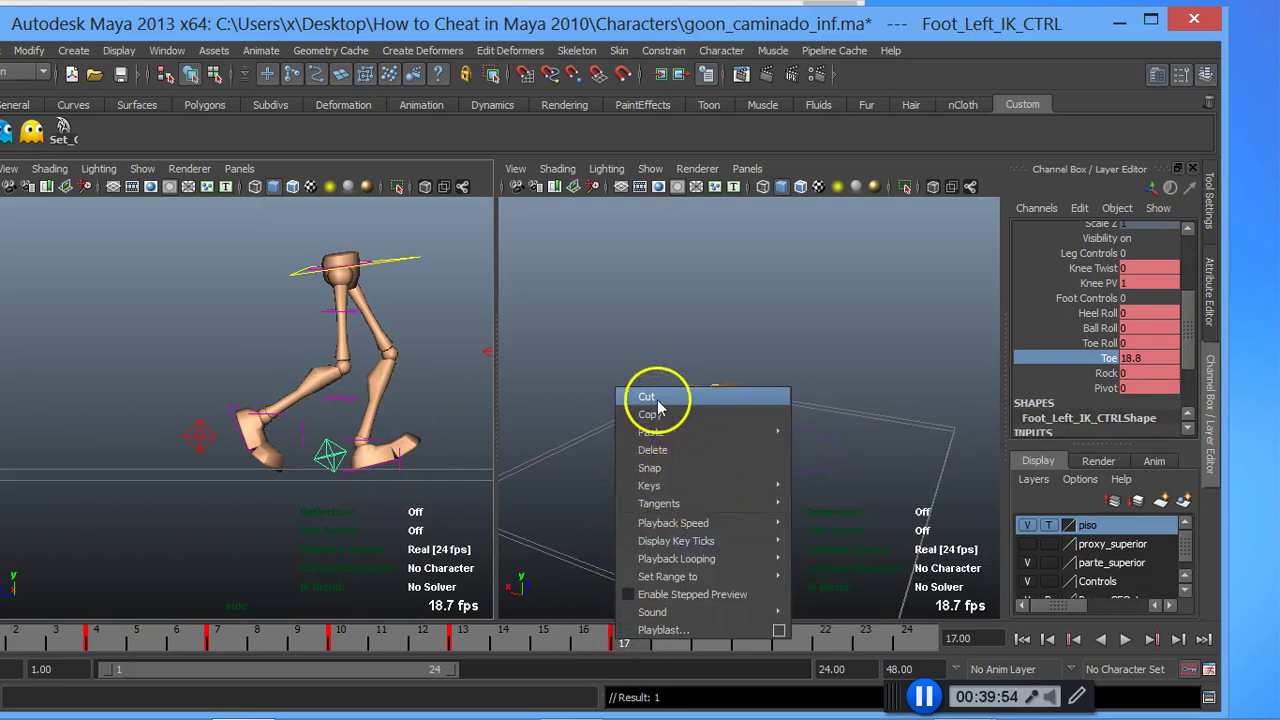
left_click(658, 404)
left_click(585, 643)
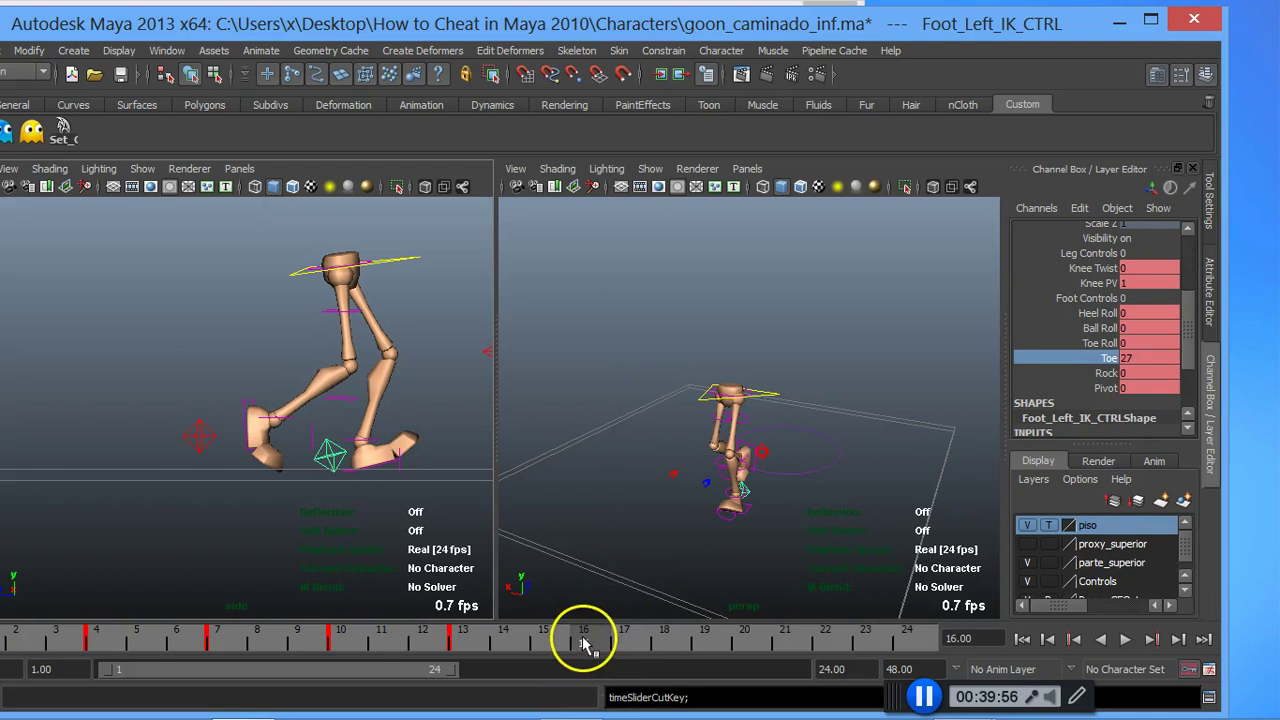
key("alt+v")
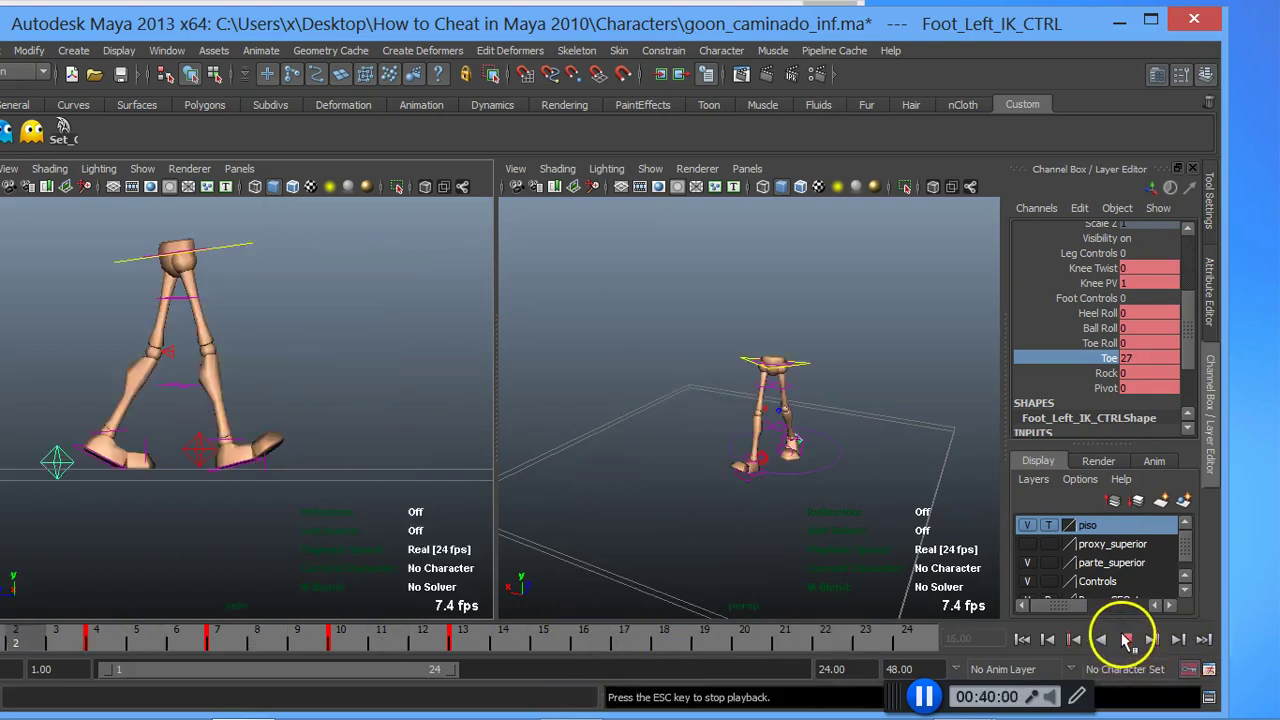
left_click(1123, 637)
Step: Paste the cut key at frame 16 and rotate the left foot control
left_click(583, 645)
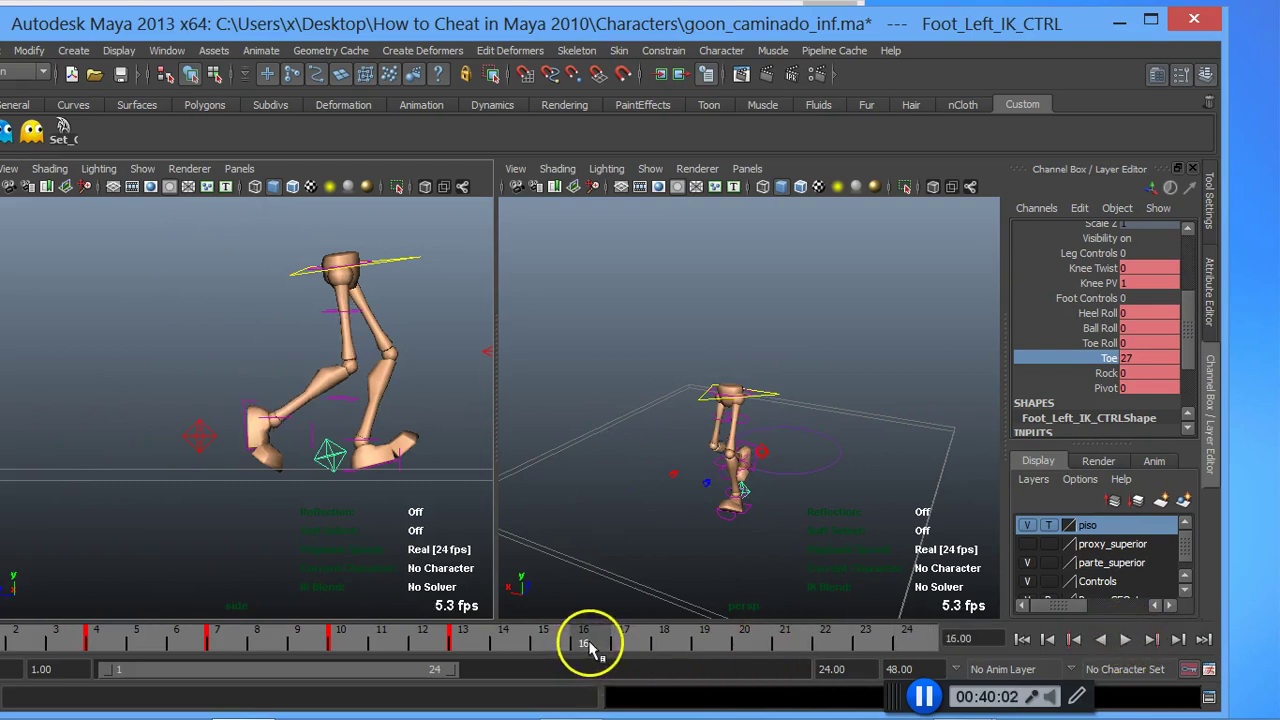
right_click(585, 645)
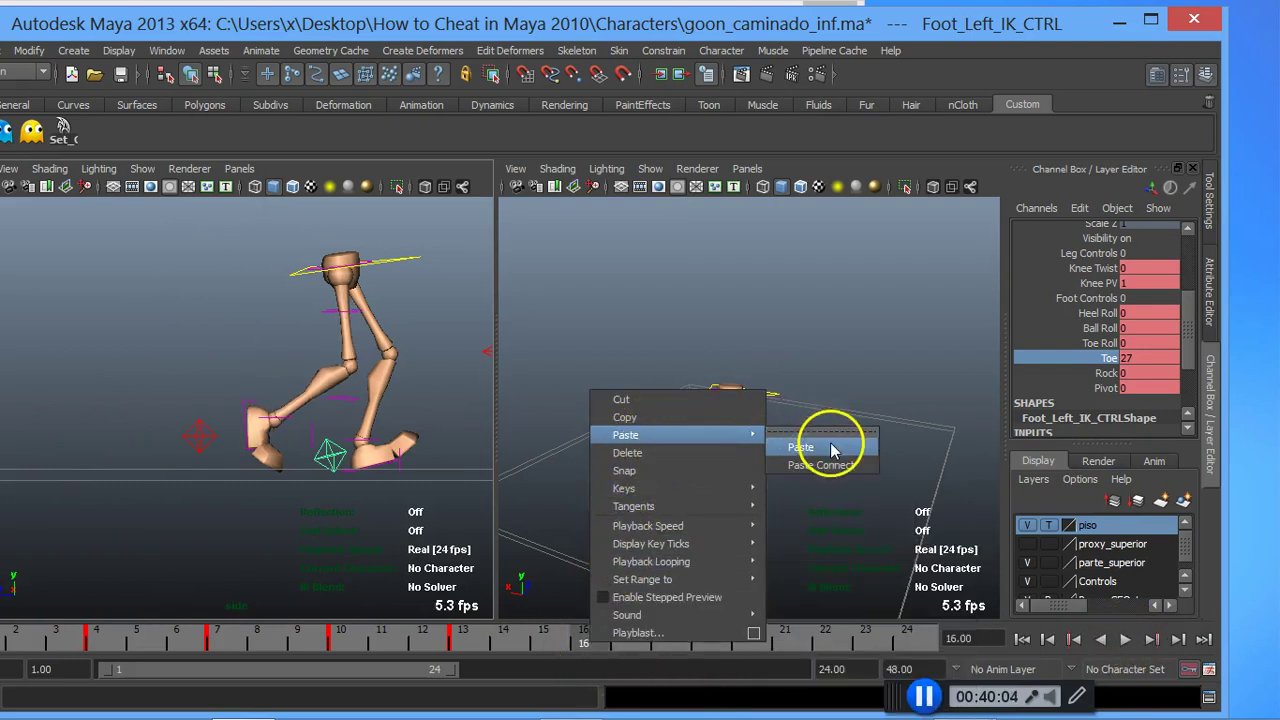
left_click(826, 446)
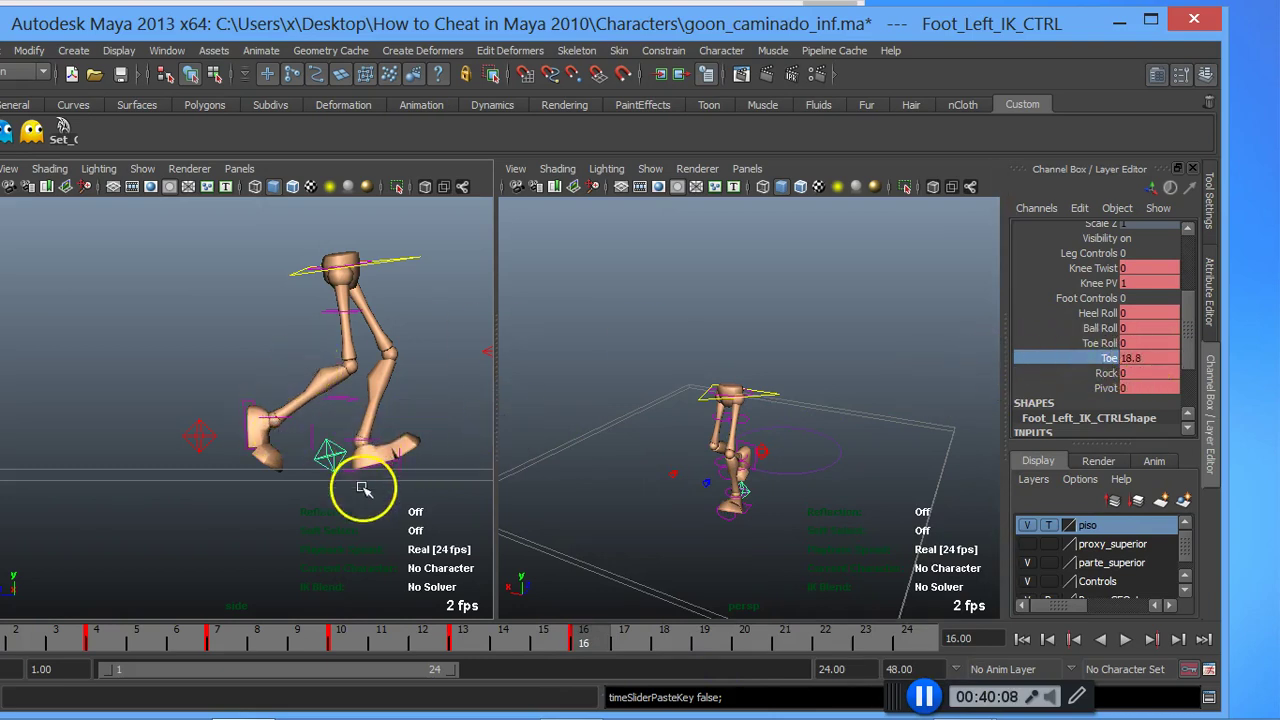
key("e")
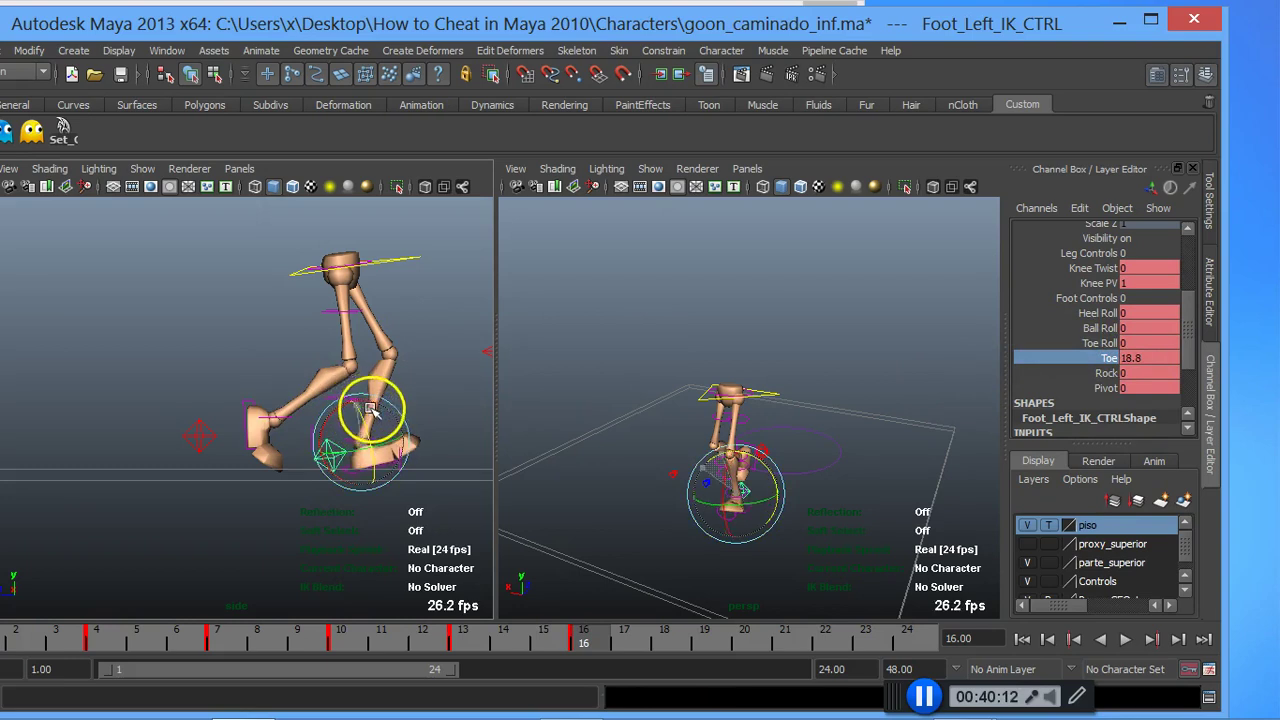
left_click_drag(373, 413, 328, 428)
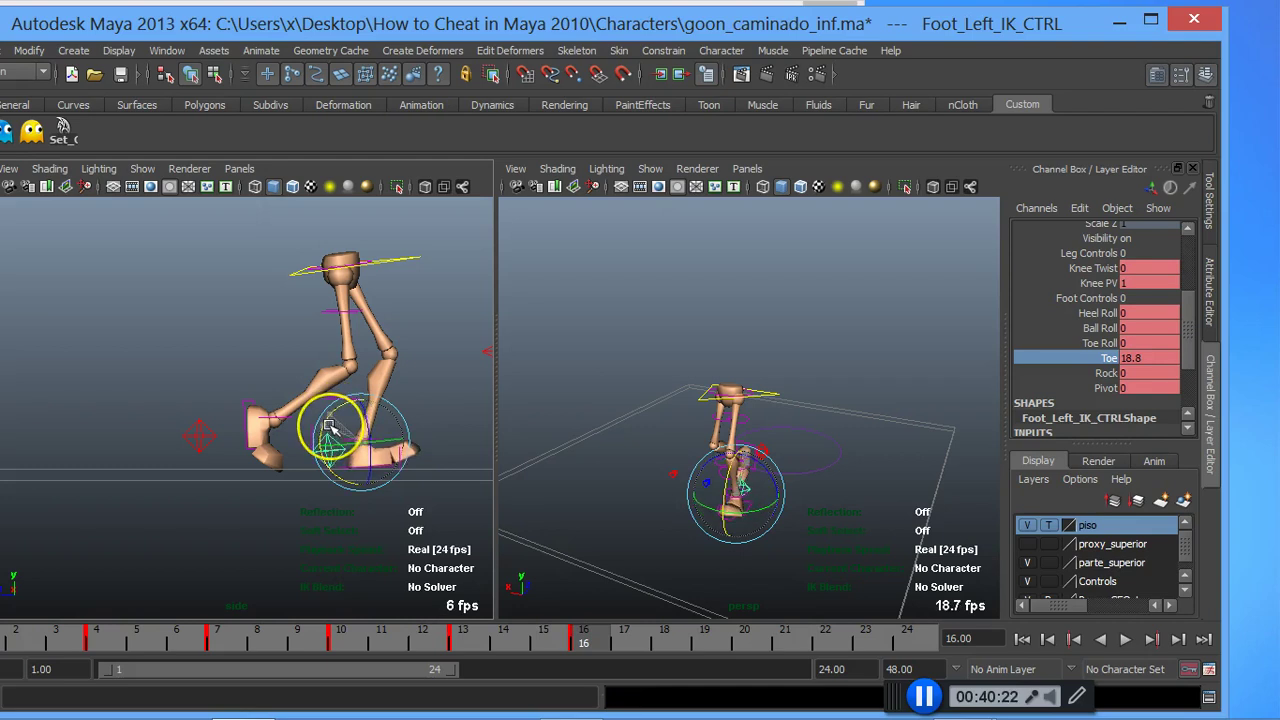
Step: Tilt the left foot in side view and preview the stride, ending at frame 16
left_click(1120, 338)
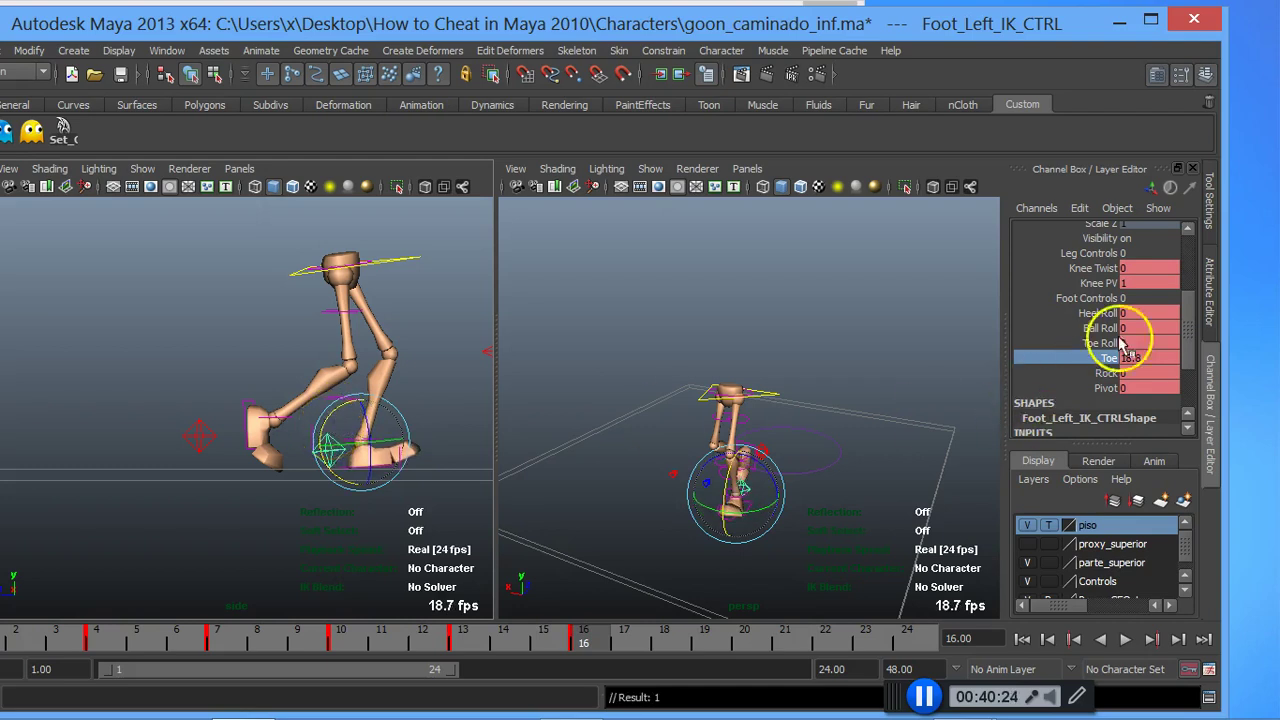
left_click_drag(1186, 318, 1188, 250)
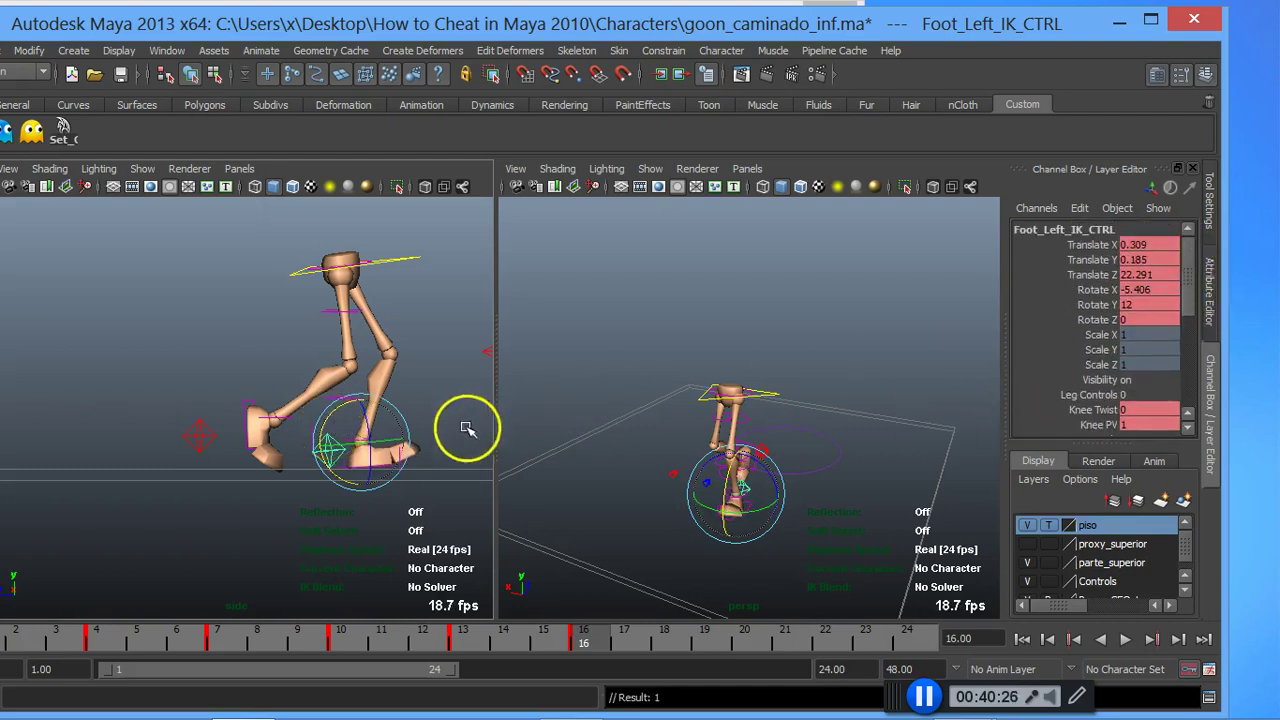
left_click_drag(331, 414, 340, 414)
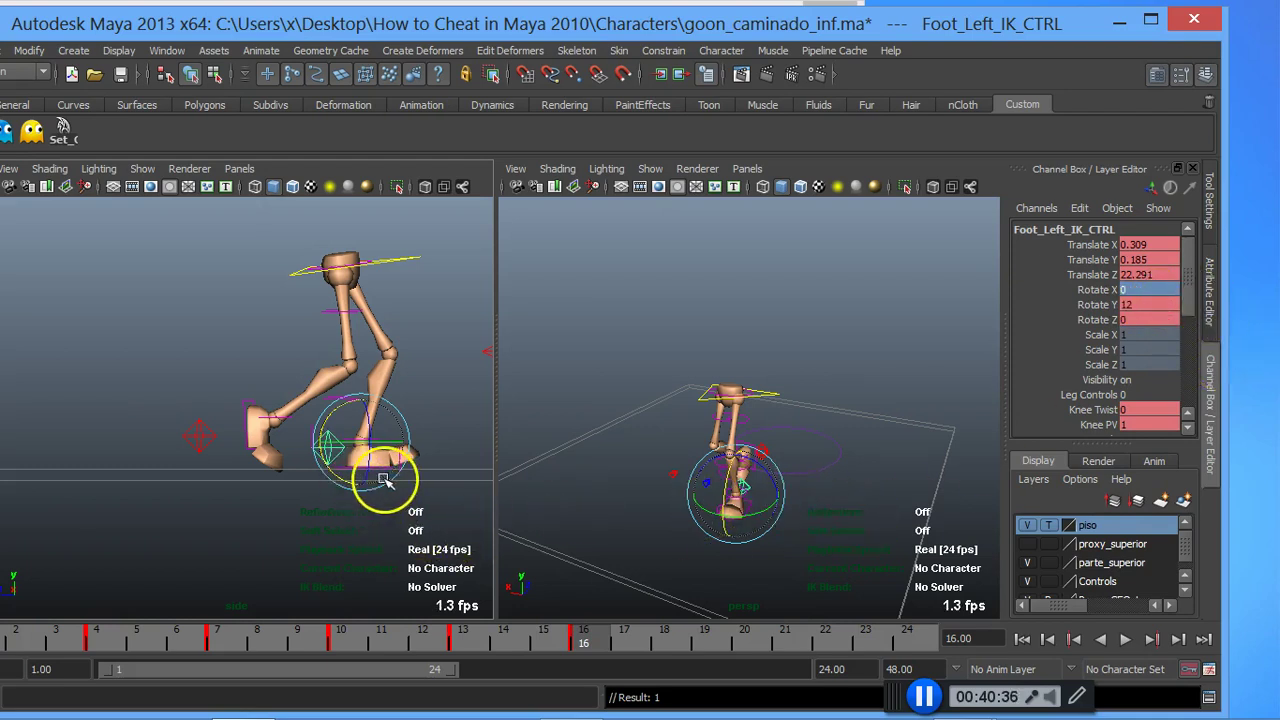
mouse_move(565, 645)
left_mouse_down()
mouse_move(590, 650)
mouse_move(570, 654)
mouse_move(591, 634)
mouse_move(565, 640)
left_mouse_up()
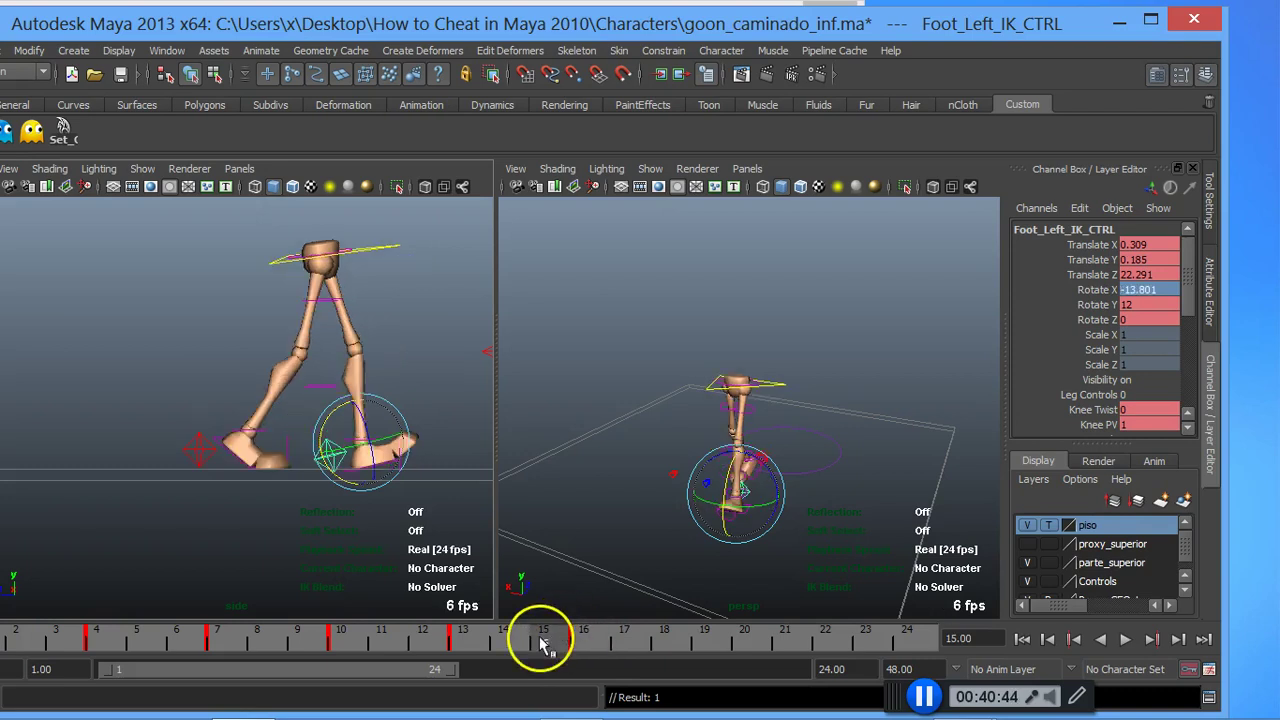
left_click(603, 645)
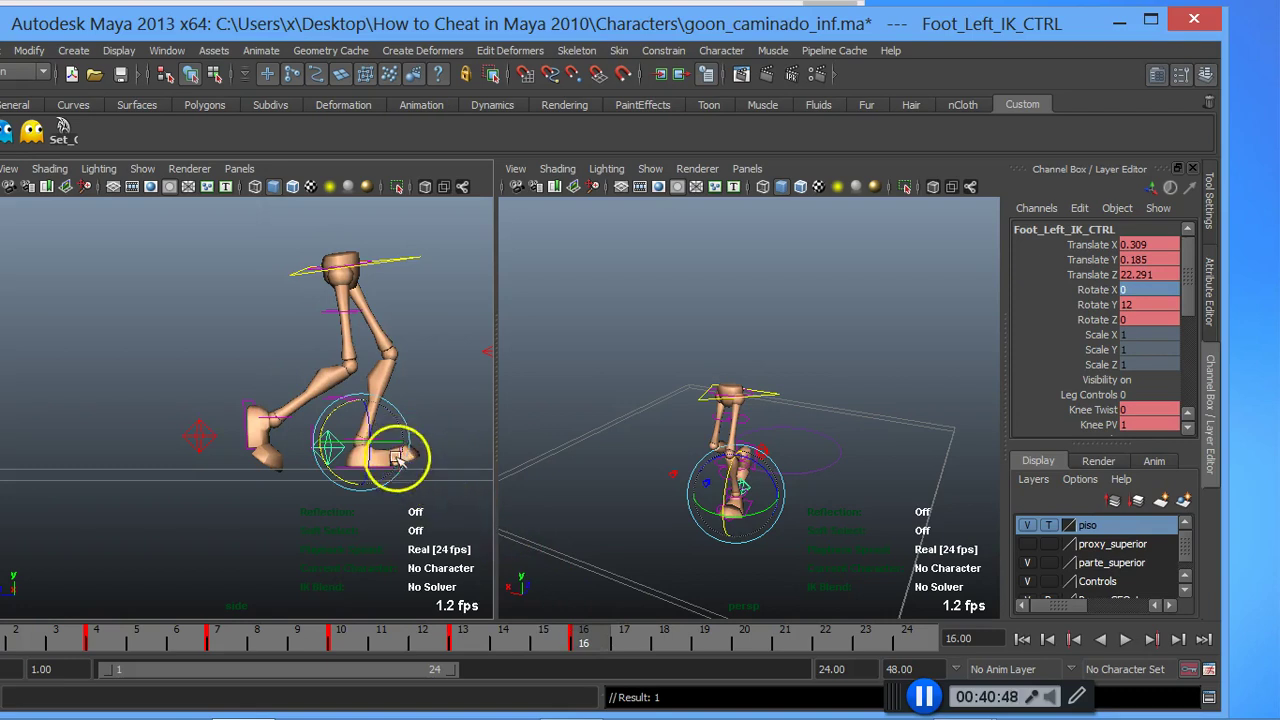
Step: Slide the left foot forward at frame 16, then lift and key it at frame 15
key("w")
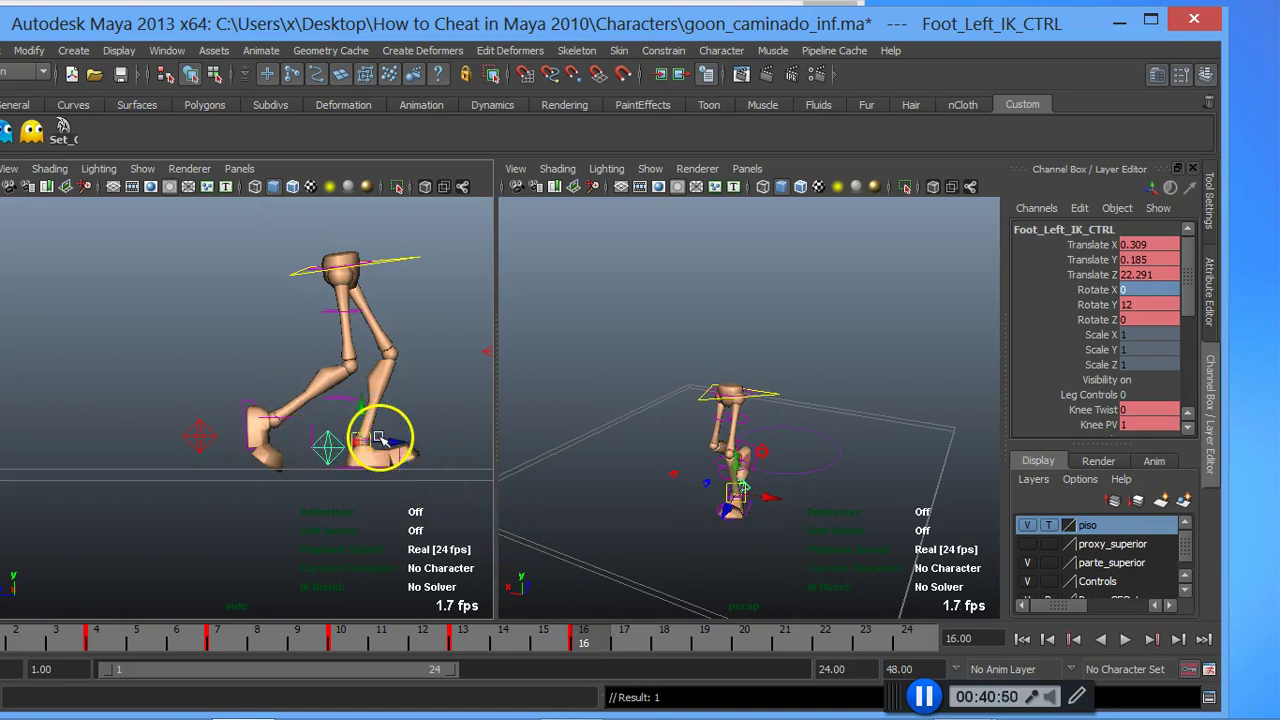
left_click_drag(388, 443, 385, 477)
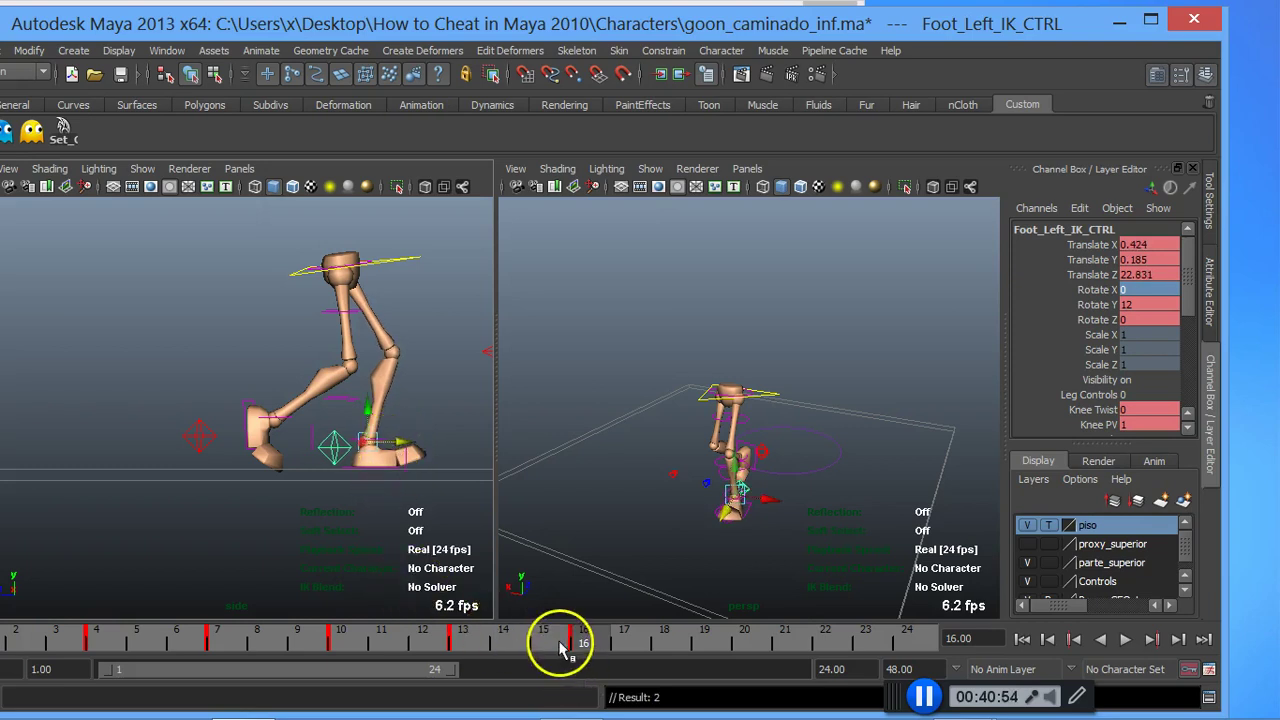
left_click_drag(560, 648, 566, 645)
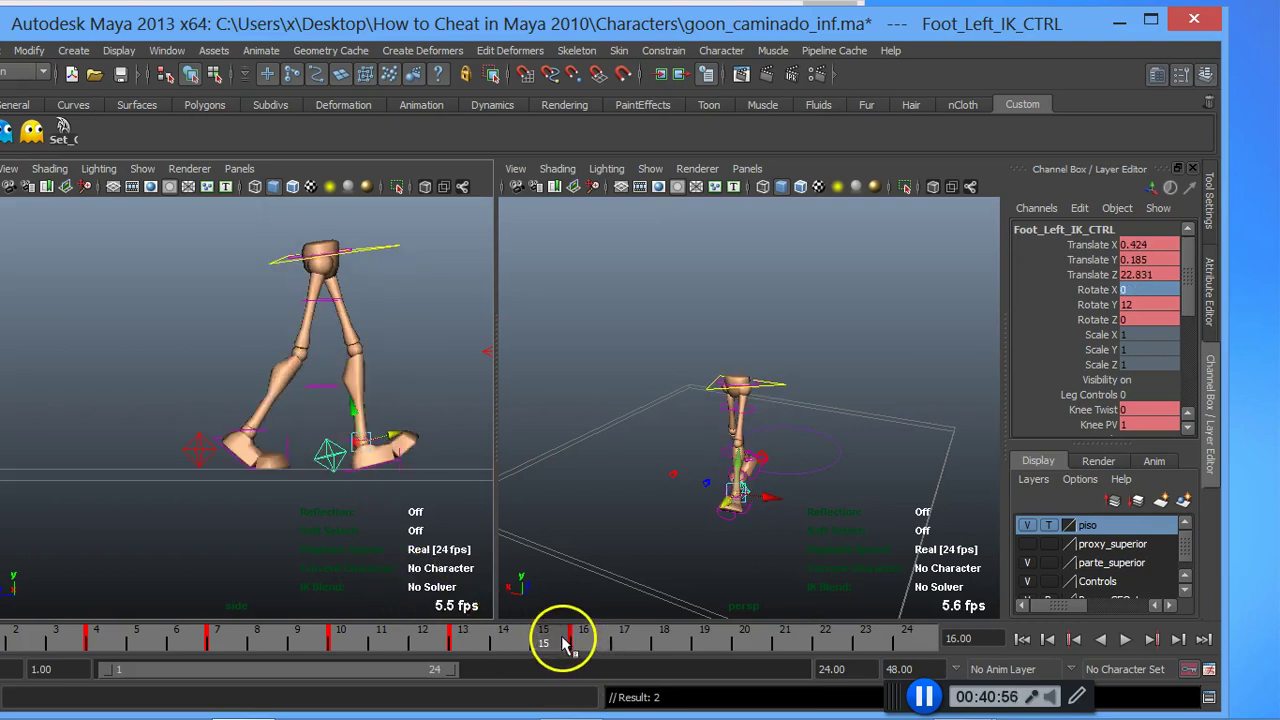
left_click_drag(583, 650, 548, 640)
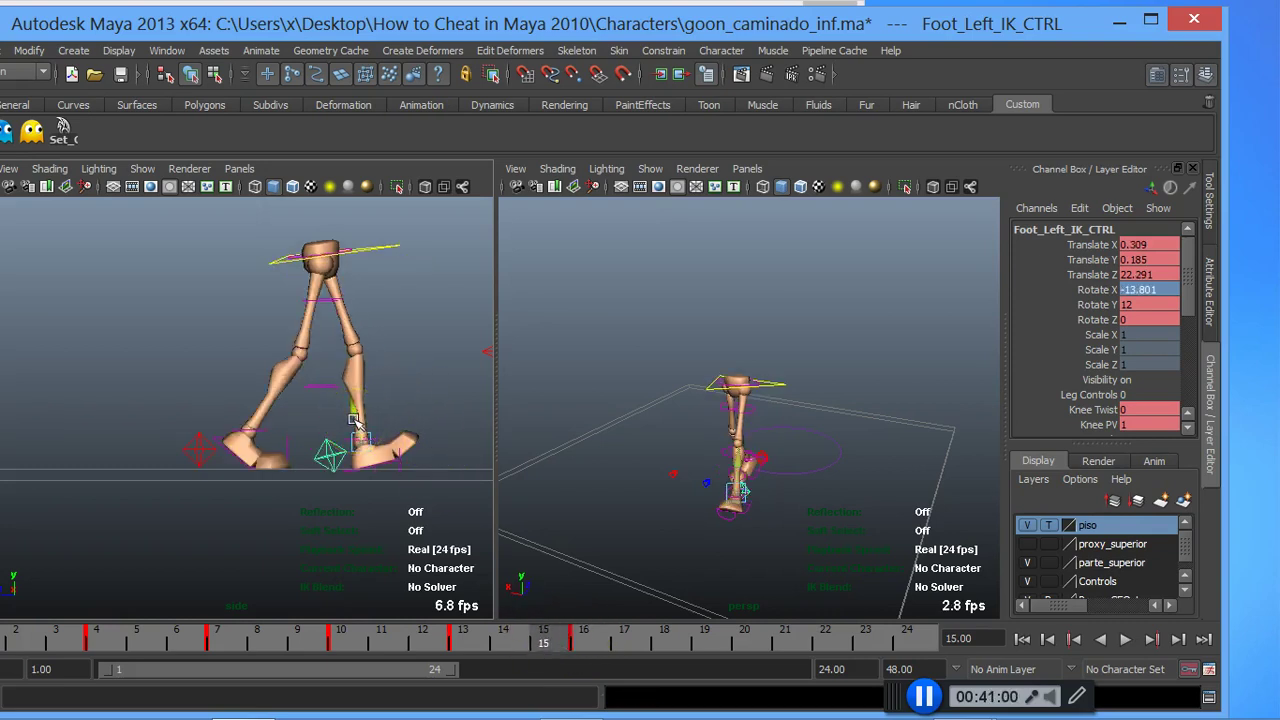
left_click_drag(355, 418, 358, 421)
key("shift+w")
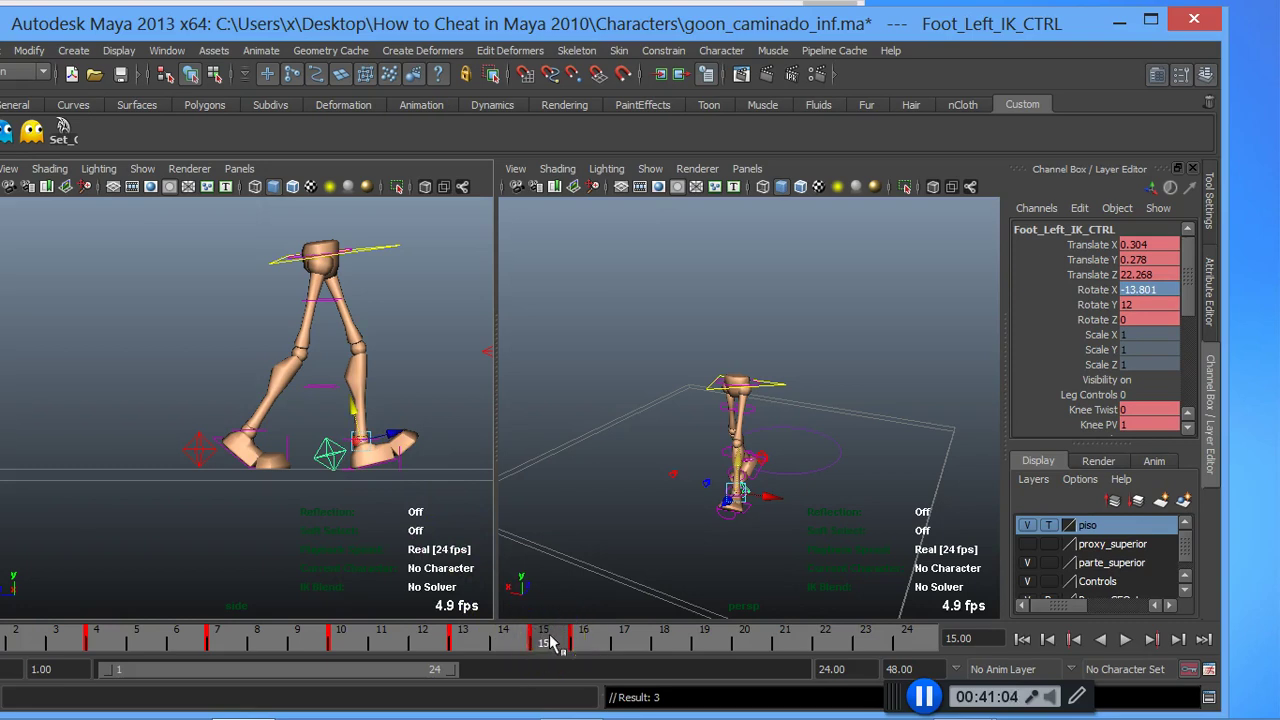
Step: Move the left foot's frame-15 key to frame 13 with Cut and Paste
right_click(543, 634)
mouse_move(581, 427)
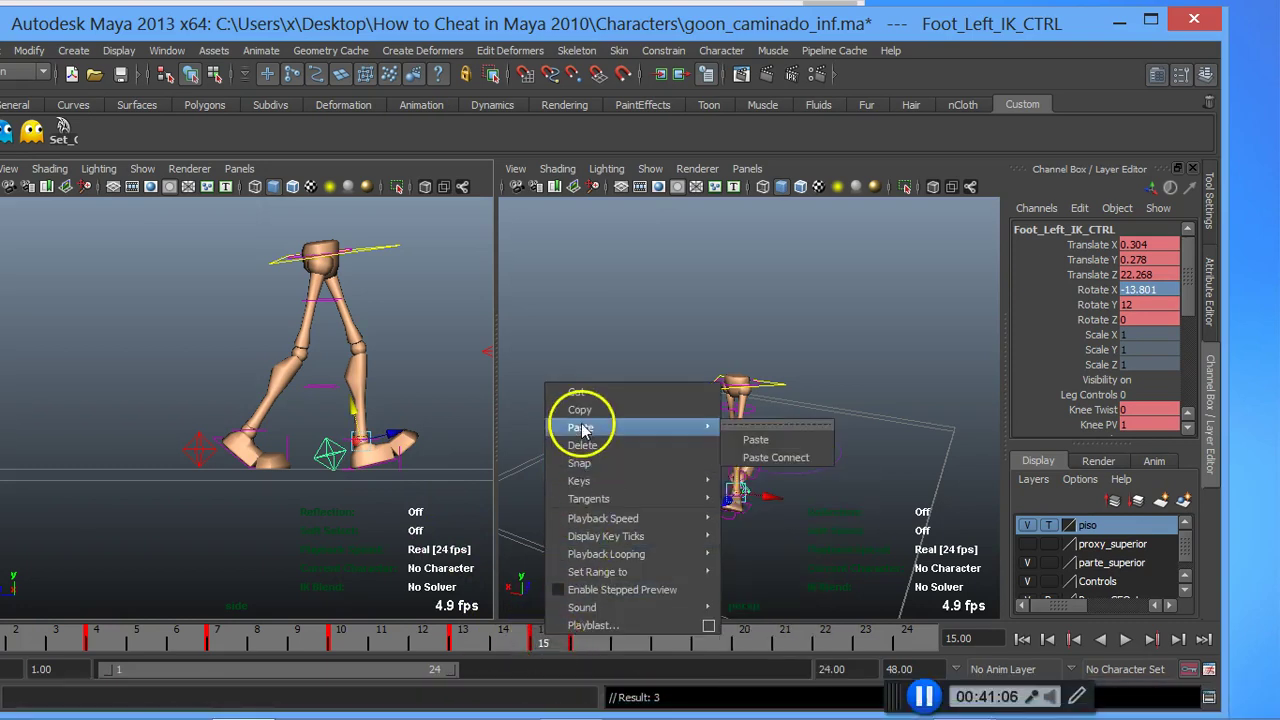
left_click(584, 392)
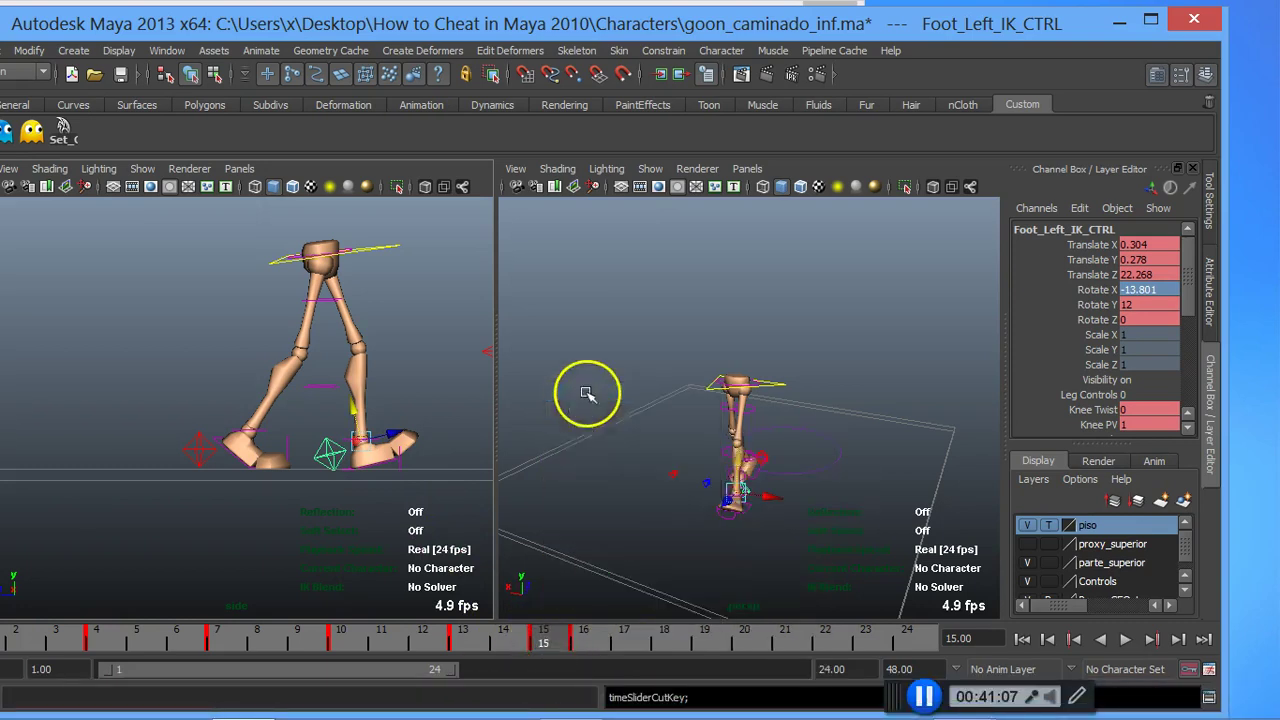
left_click(462, 640)
right_click(462, 640)
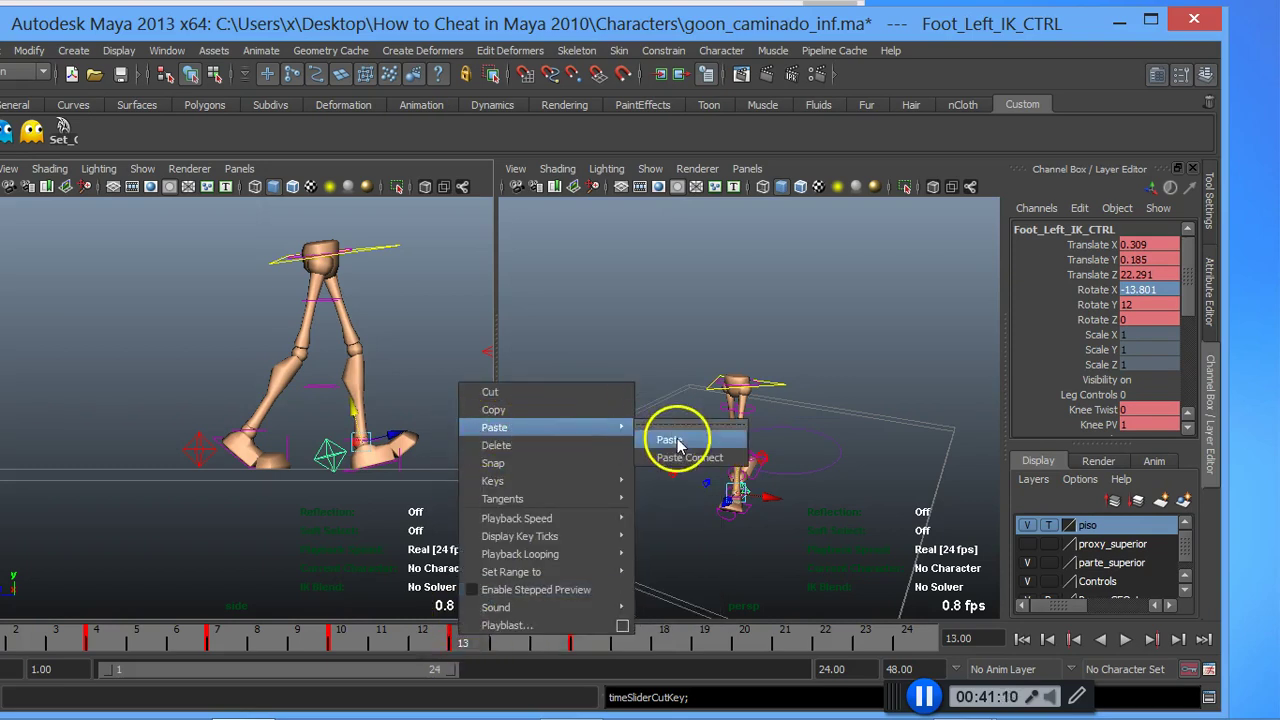
left_click(677, 444)
Step: Lower the left foot to Translate Y -0.03 at frame 16, key it, and review contact
left_click_drag(486, 643, 584, 640)
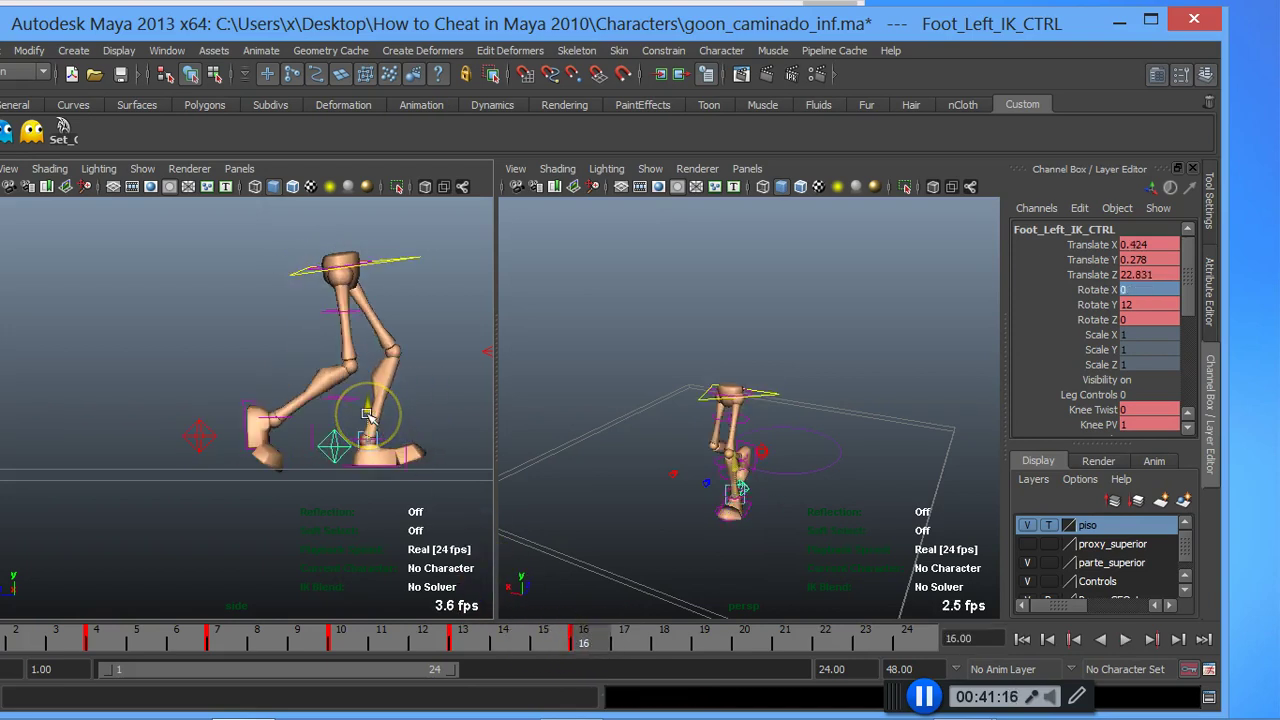
left_click_drag(367, 413, 372, 417)
left_click(575, 700)
mouse_move(585, 648)
left_mouse_down()
mouse_move(491, 634)
mouse_move(571, 643)
mouse_move(590, 660)
left_mouse_up()
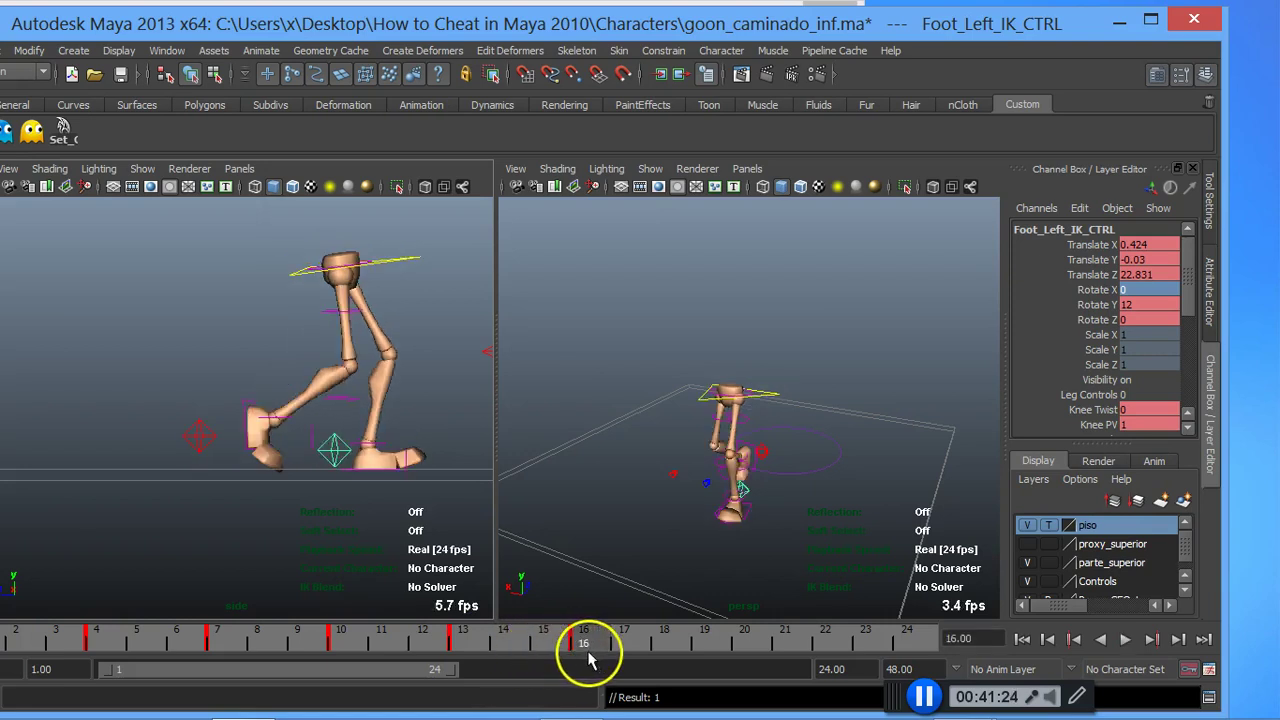
left_click(392, 264)
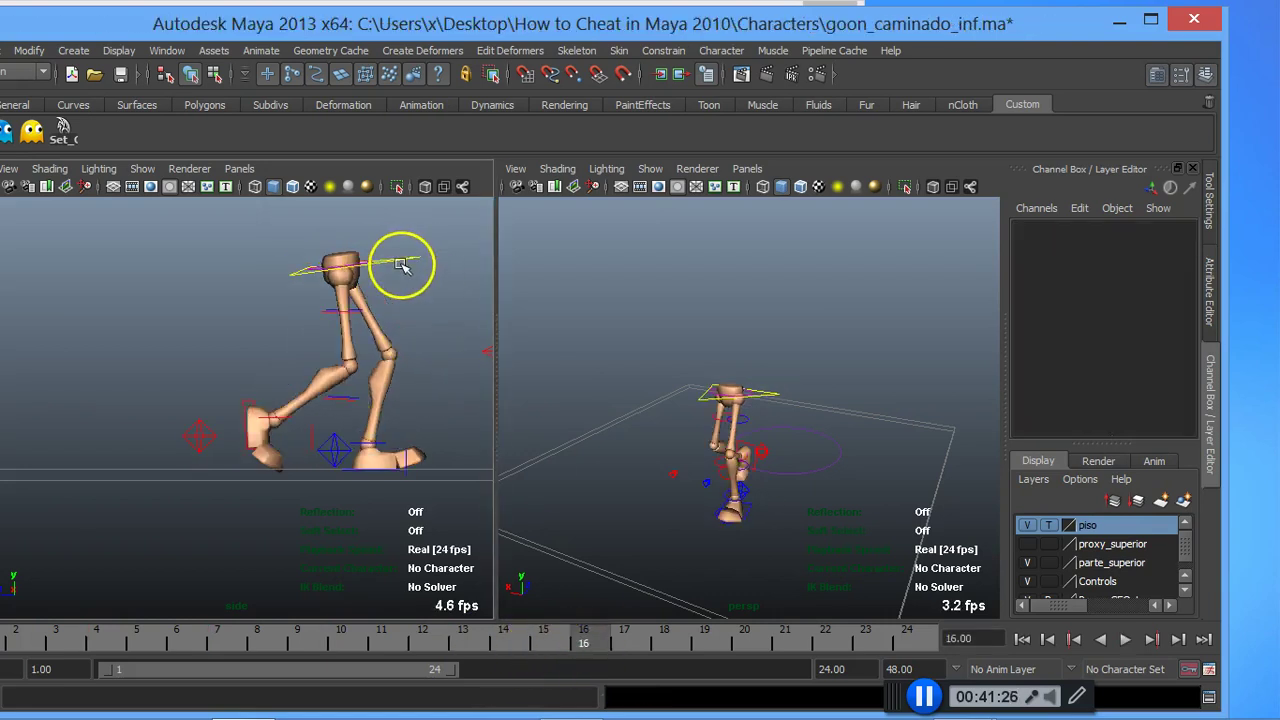
Step: Raise Center_Root_FK_CTRL to Translate Y -0.274 at frame 16, review playback, and show the reference sheet
left_click(413, 258)
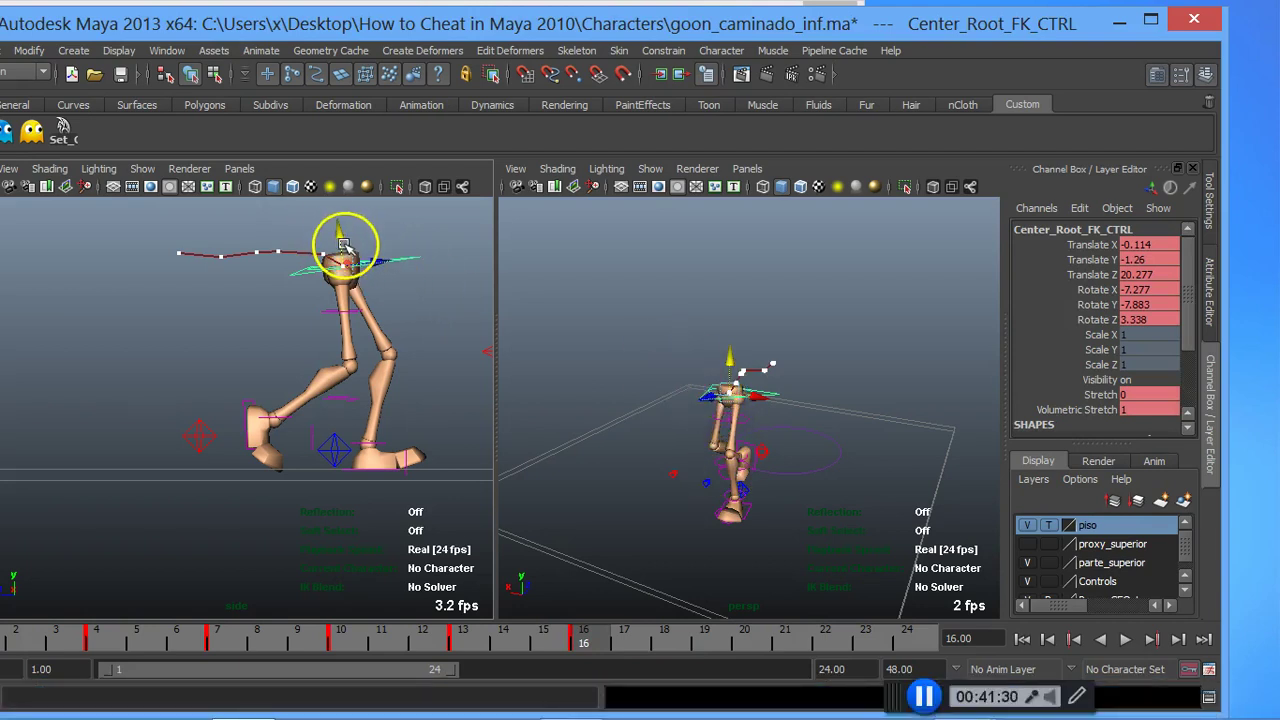
left_click_drag(341, 252, 348, 229)
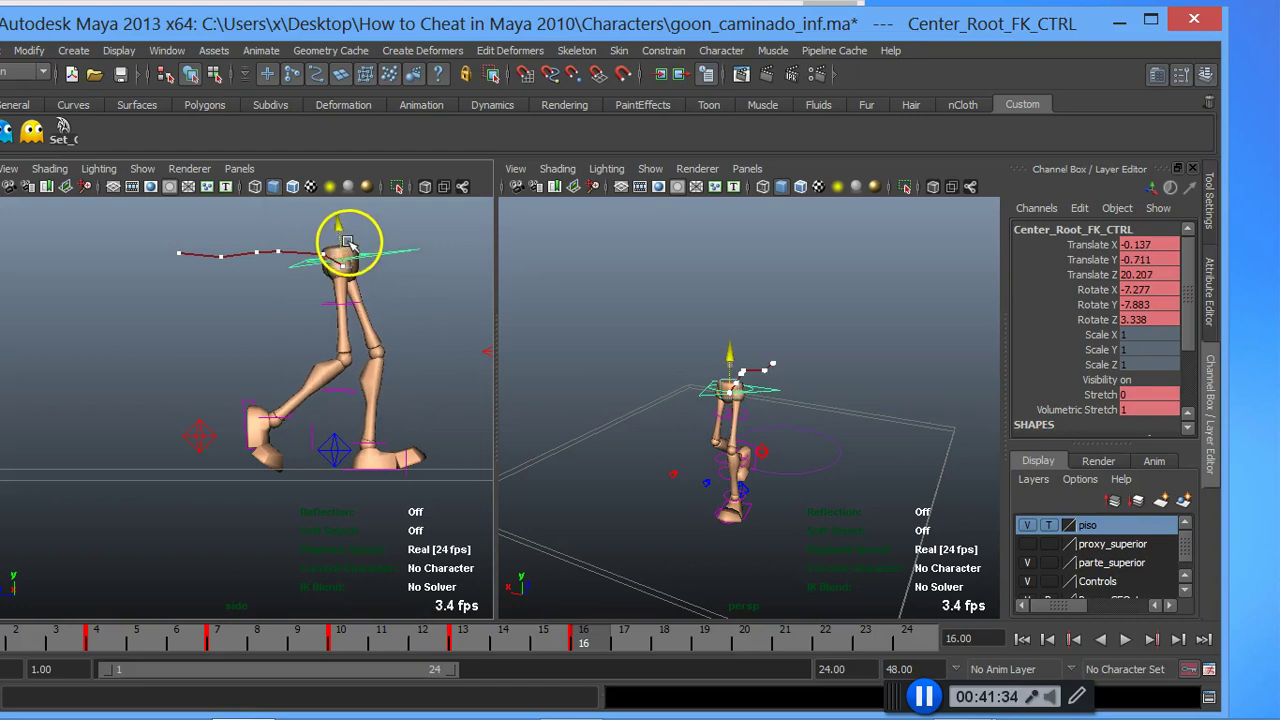
mouse_move(426, 33)
left_mouse_down()
mouse_move(683, 78)
mouse_move(628, 342)
mouse_move(657, 136)
mouse_move(586, 121)
mouse_move(523, 40)
left_mouse_up()
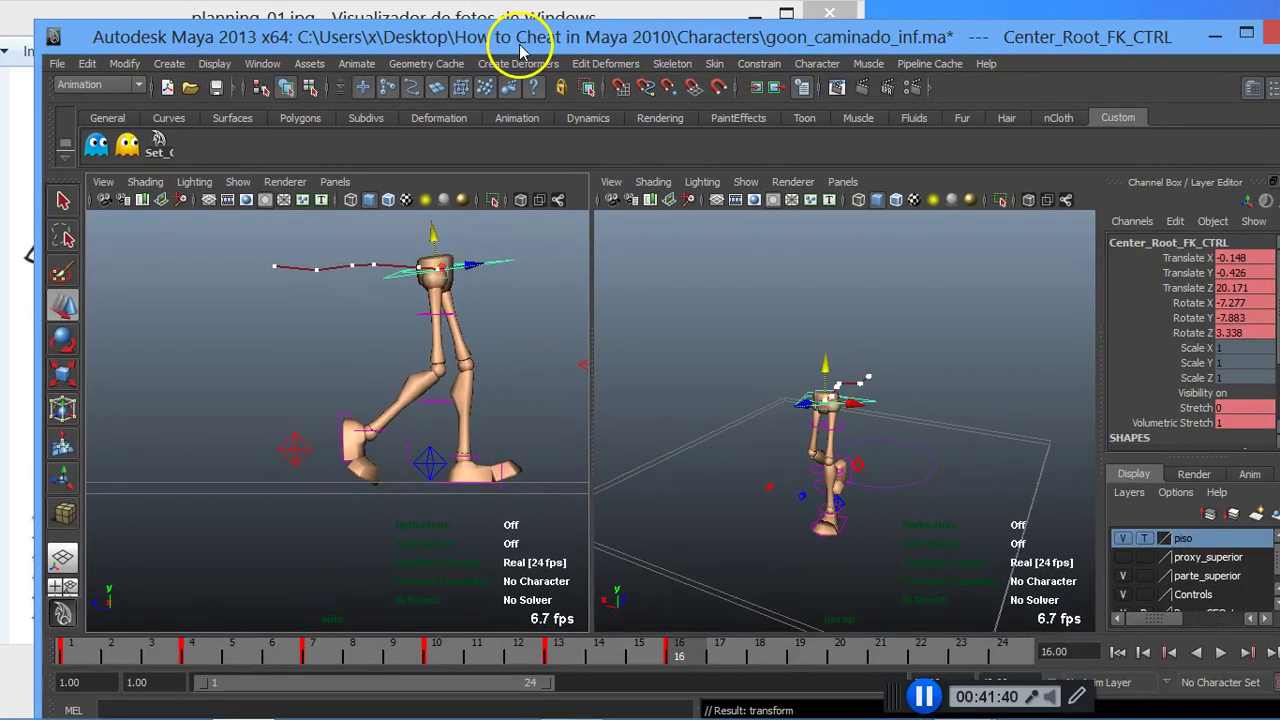
mouse_move(683, 660)
left_mouse_down()
mouse_move(14, 671)
mouse_move(131, 660)
left_mouse_up()
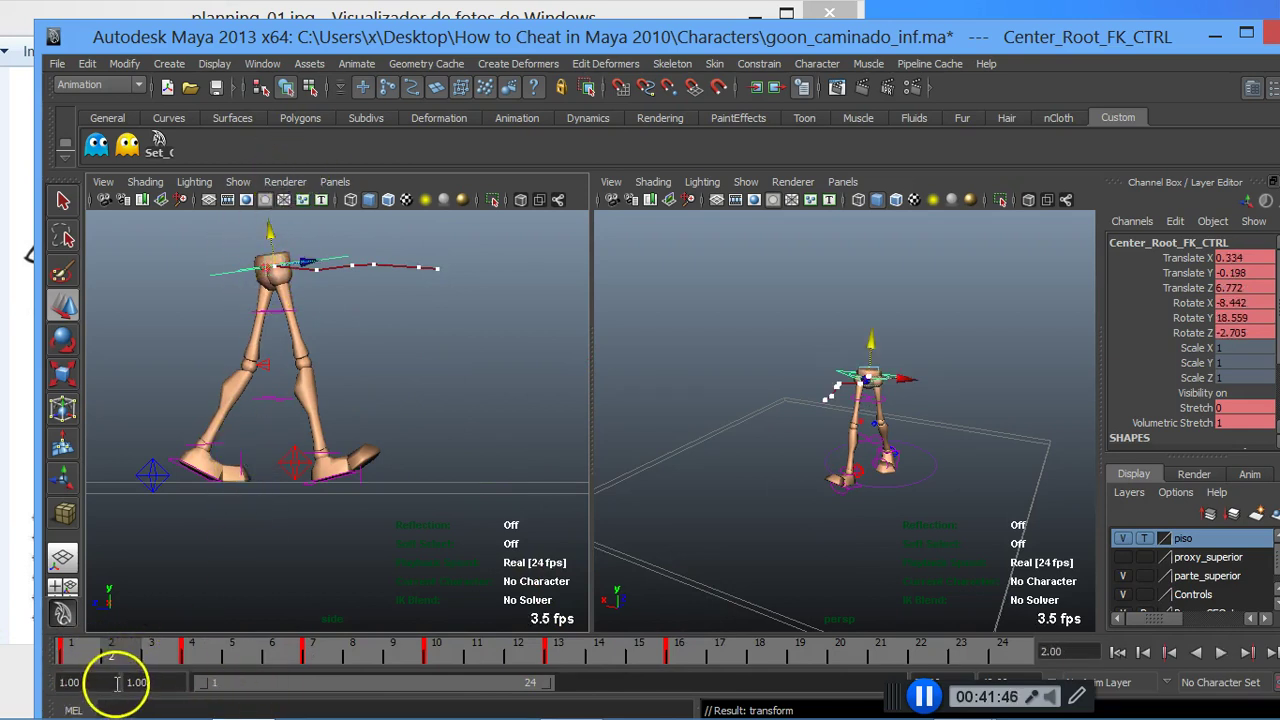
key("alt+v")
mouse_move(120, 660)
left_mouse_down()
mouse_move(80, 656)
mouse_move(610, 670)
mouse_move(120, 677)
mouse_move(705, 675)
mouse_move(210, 700)
mouse_move(679, 697)
mouse_move(194, 691)
mouse_move(701, 697)
left_mouse_up()
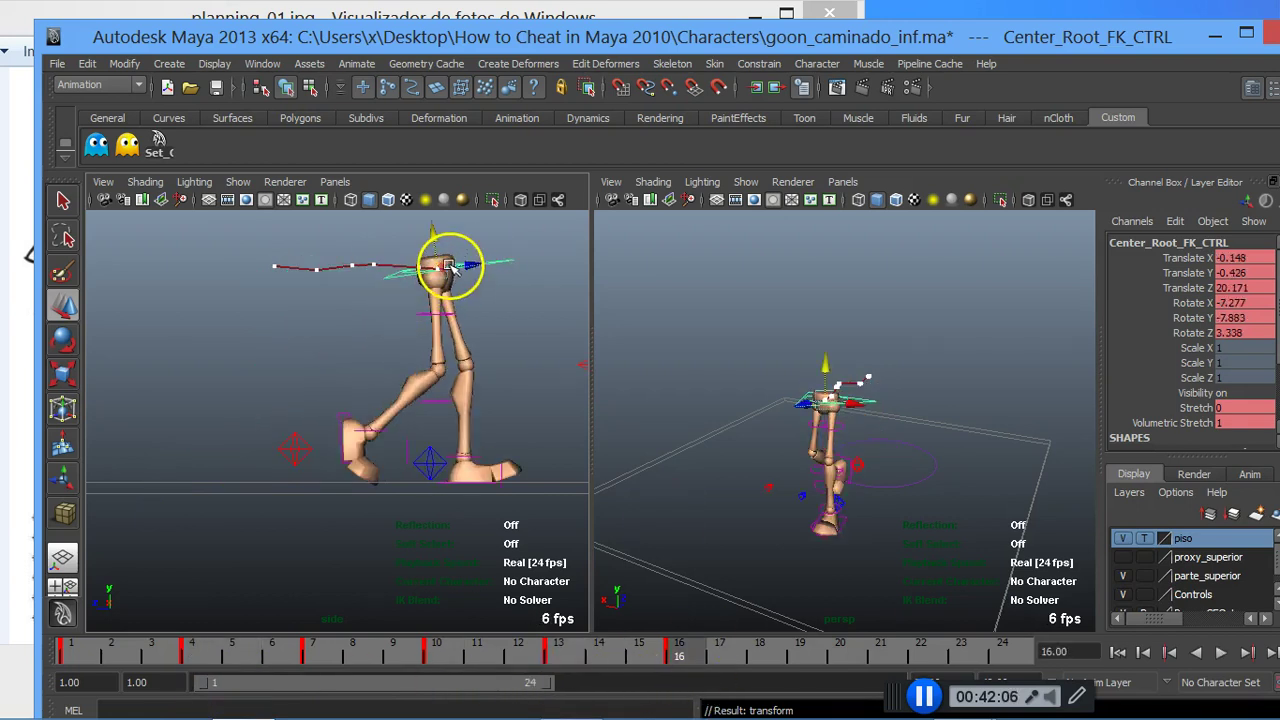
left_click_drag(466, 266, 486, 272)
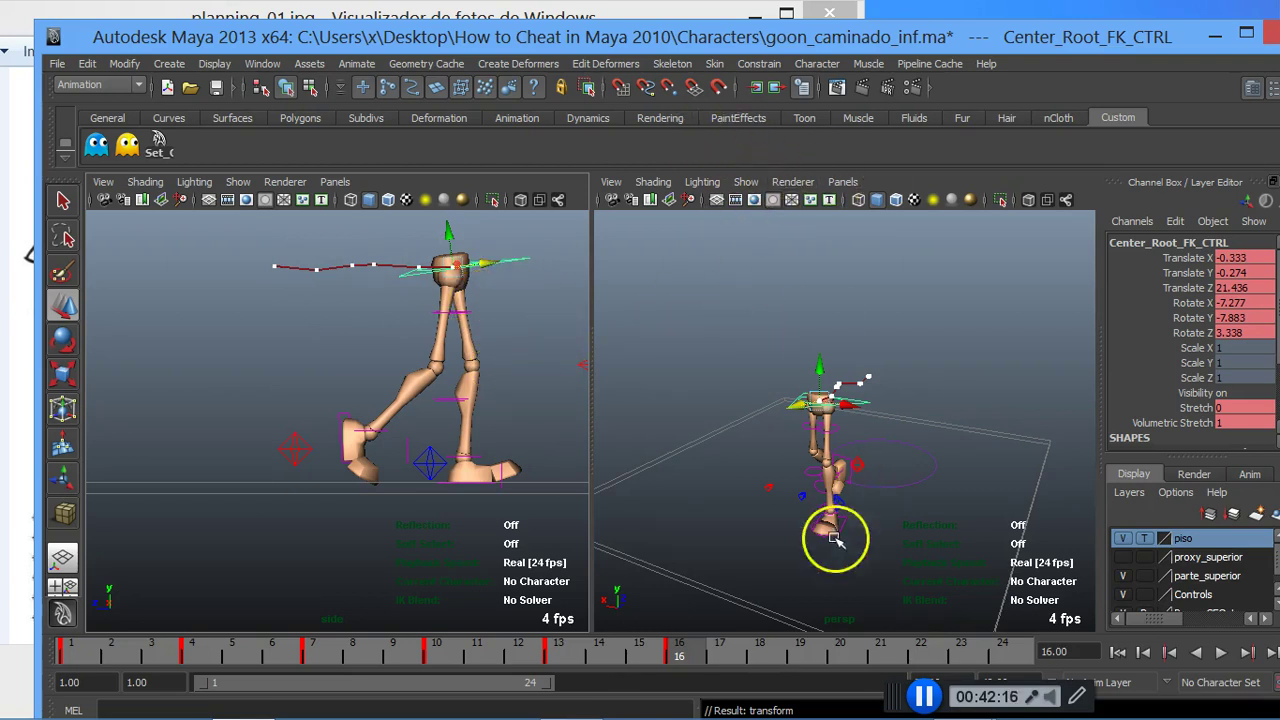
mouse_move(638, 26)
left_mouse_down()
mouse_move(587, 333)
mouse_move(642, 59)
mouse_move(566, 22)
left_mouse_up()
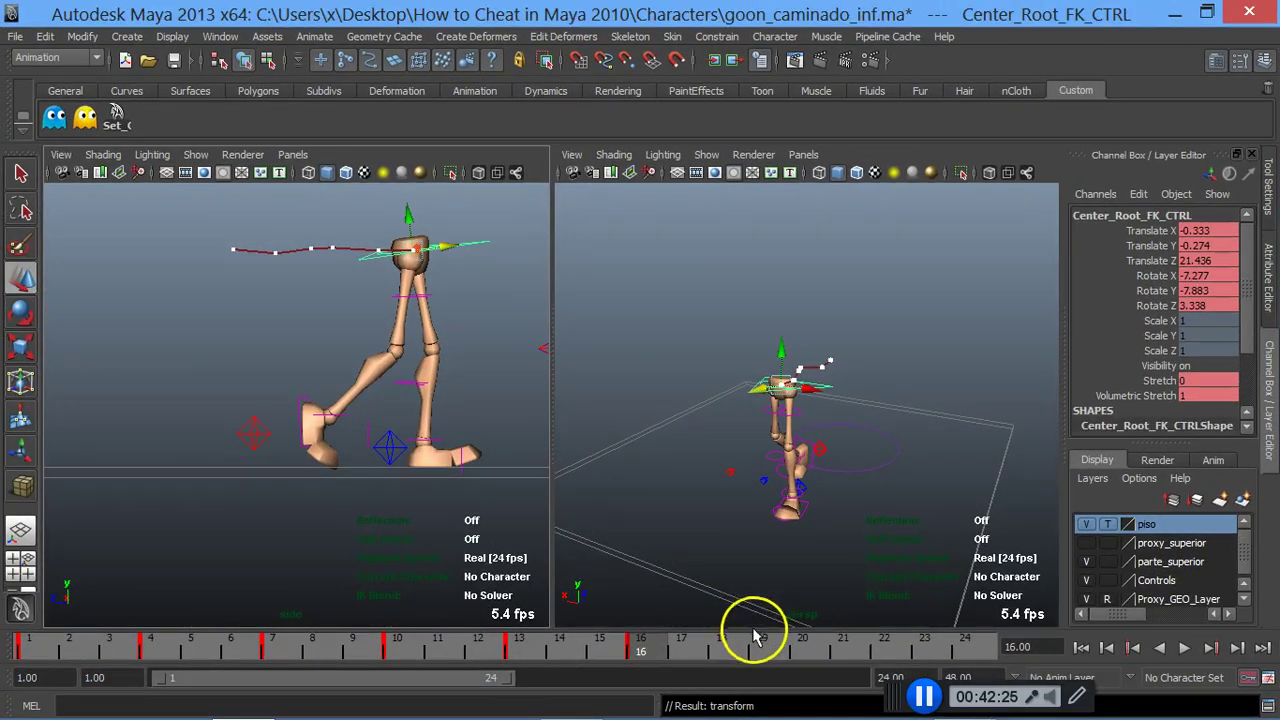
Step: Play back from frame 19, stop at frame 16, and select Foot_Right_IK_CTRL
left_click(762, 640)
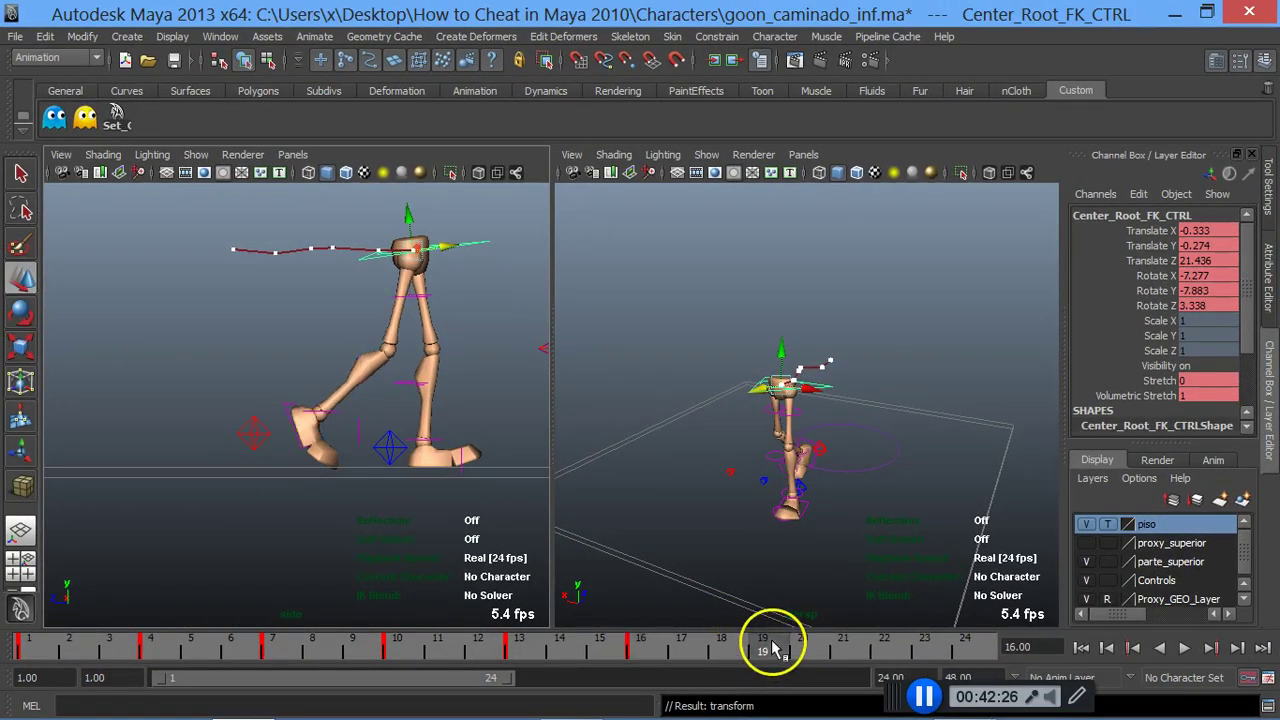
key("alt+v")
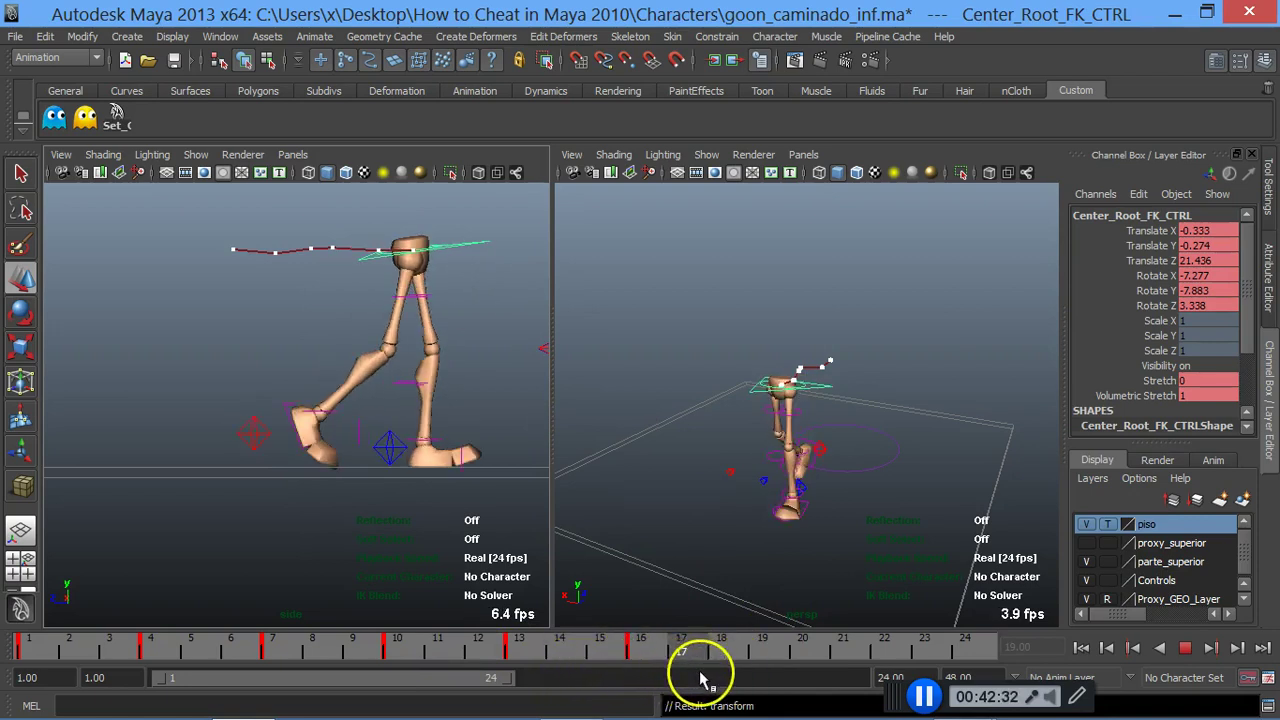
left_click(628, 655)
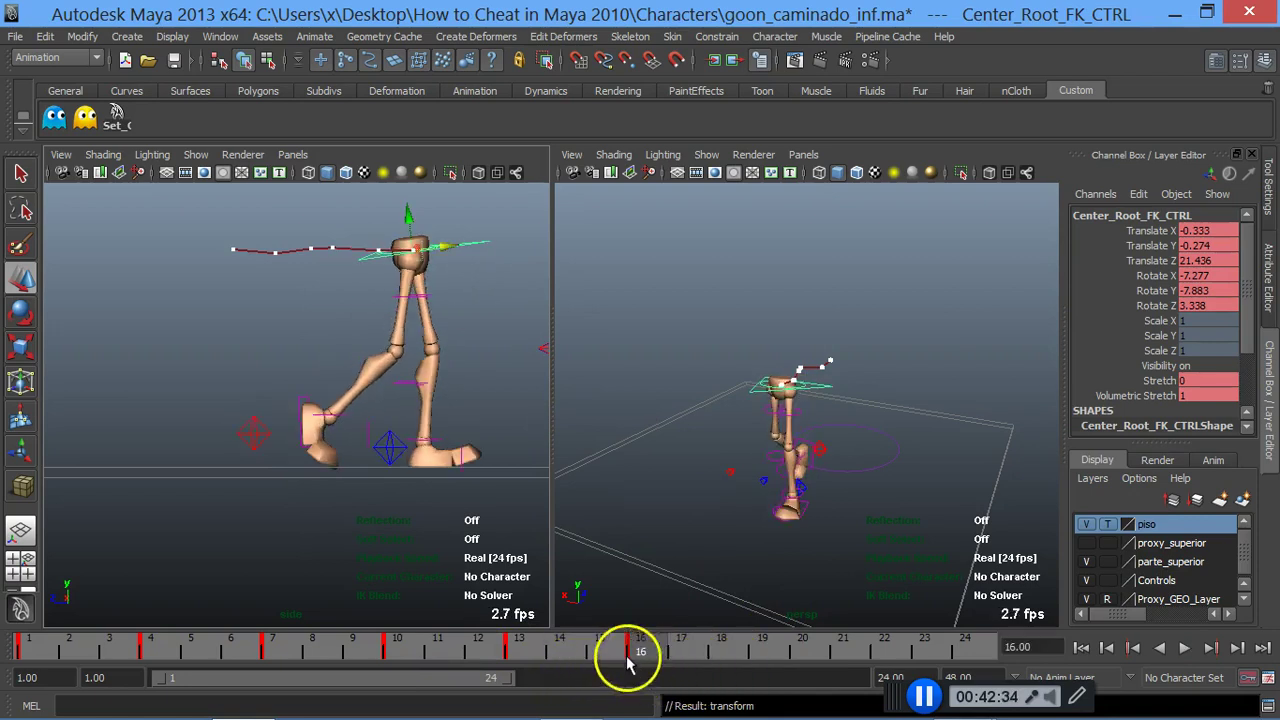
left_click(253, 433)
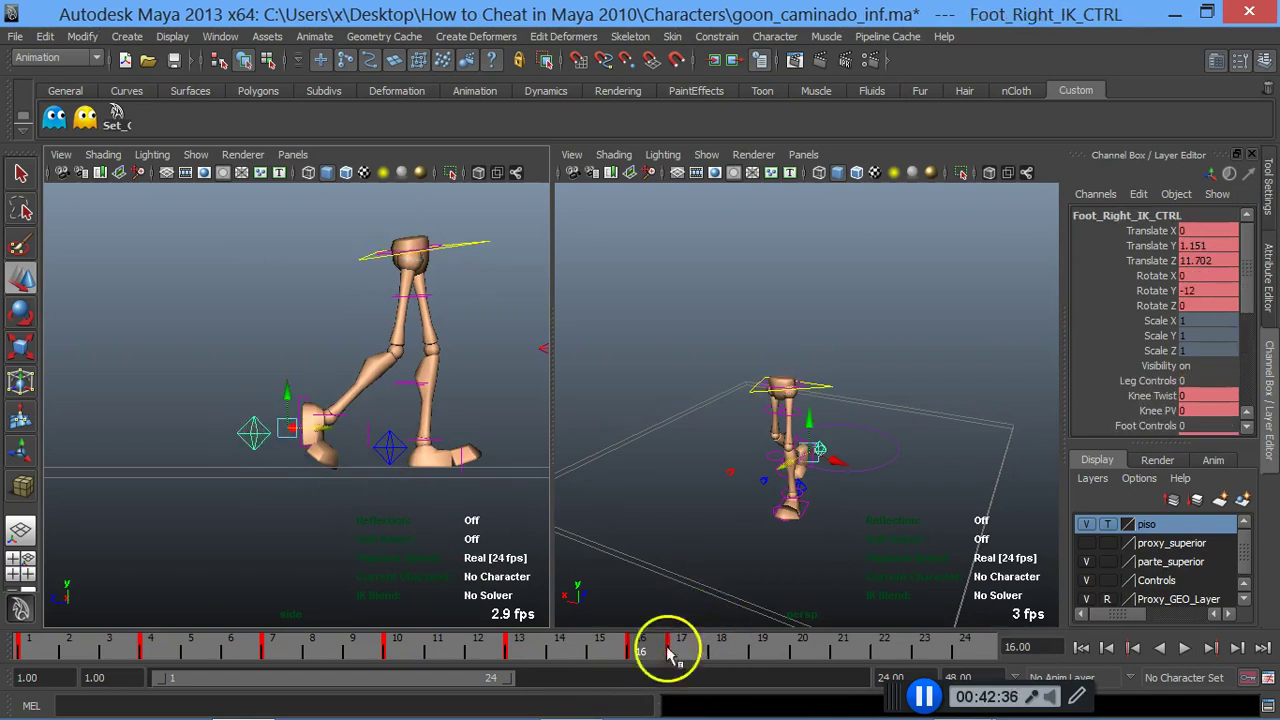
Step: Copy the right foot's frame 16 key and paste it onto frame 17
left_click(668, 652)
right_click(670, 650)
left_click(708, 401)
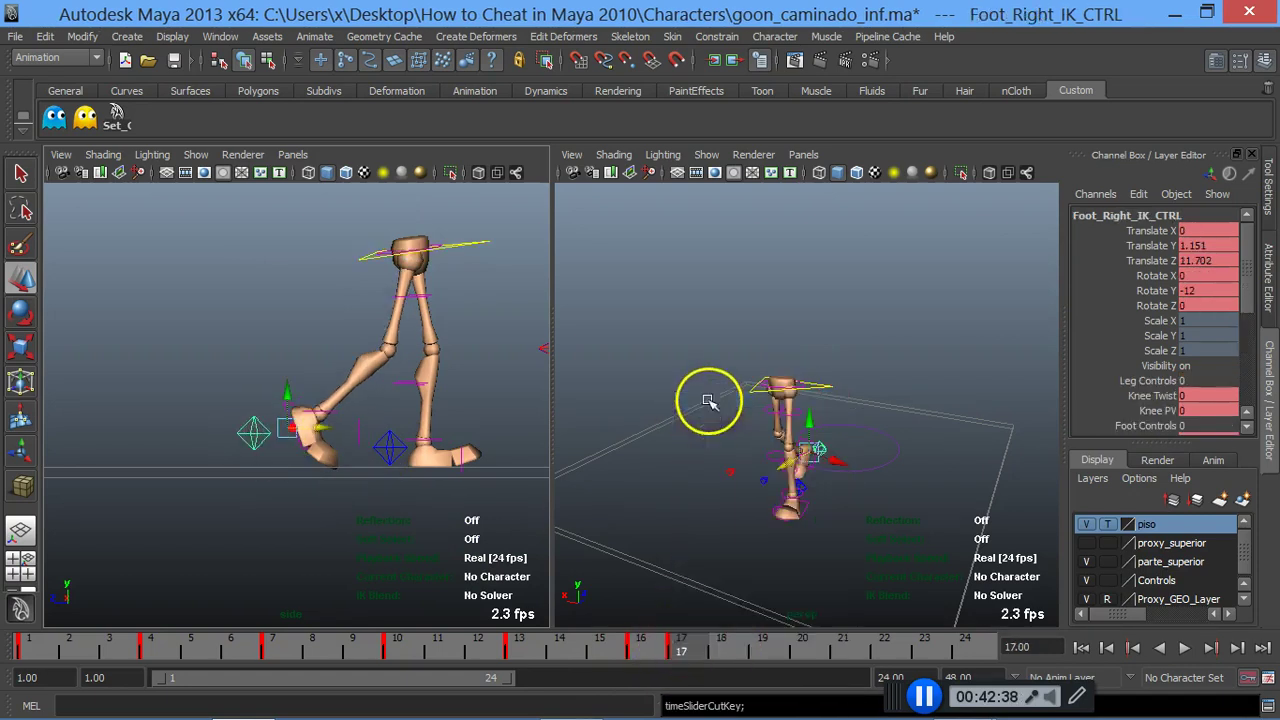
left_click(660, 658)
left_click(648, 652)
right_click(648, 652)
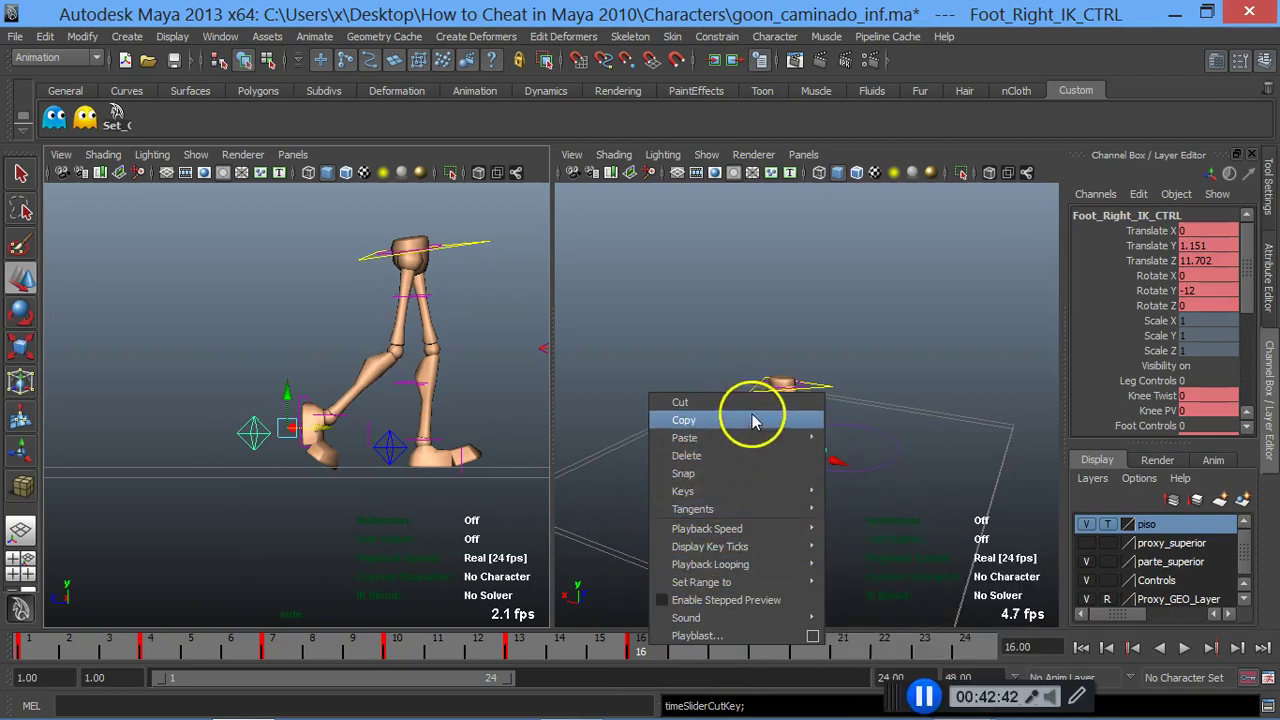
mouse_move(686, 438)
left_click(872, 455)
Step: Play back to check the right foot, reselect its control, and shrink the Maya window
key("alt+v")
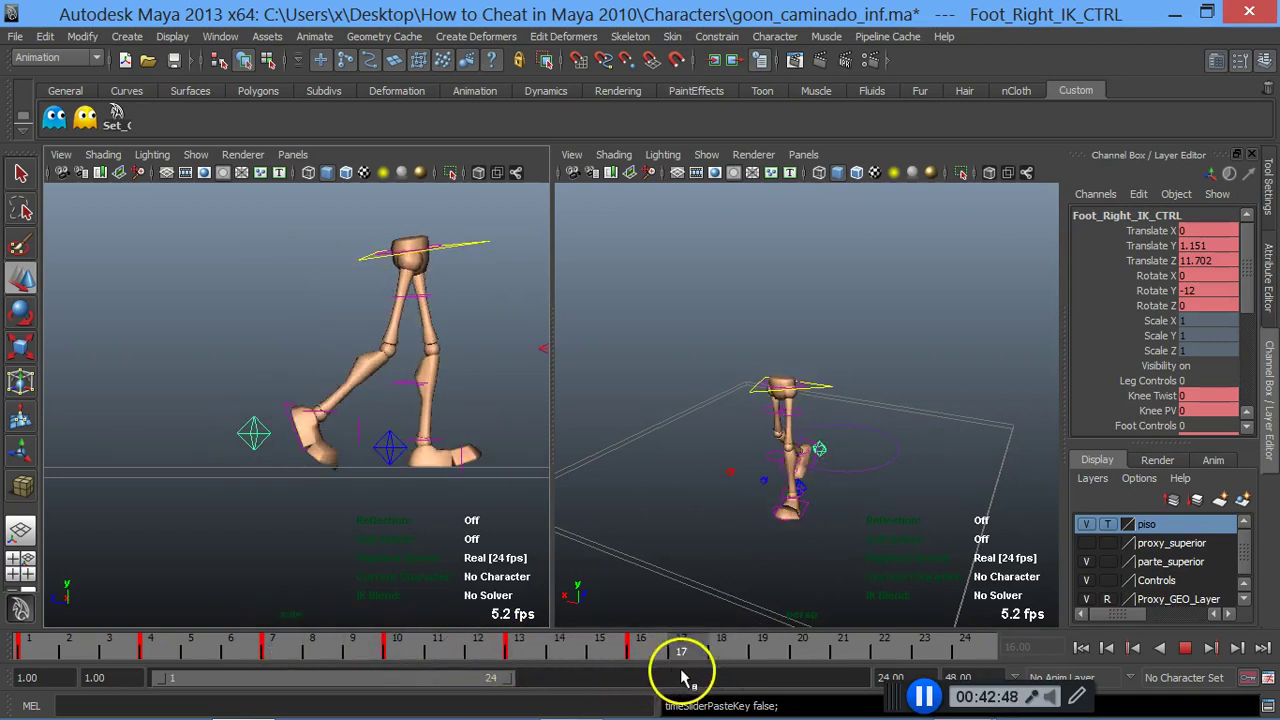
key("Escape")
left_click(303, 442)
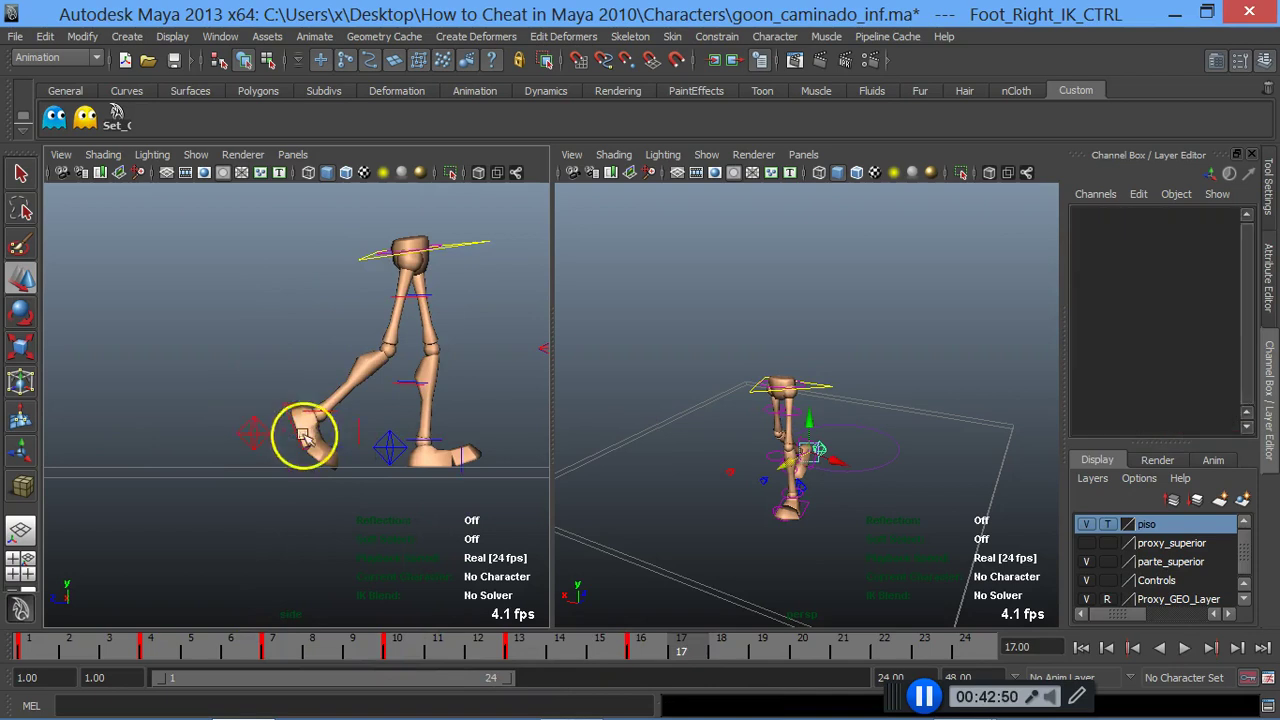
left_click(258, 430)
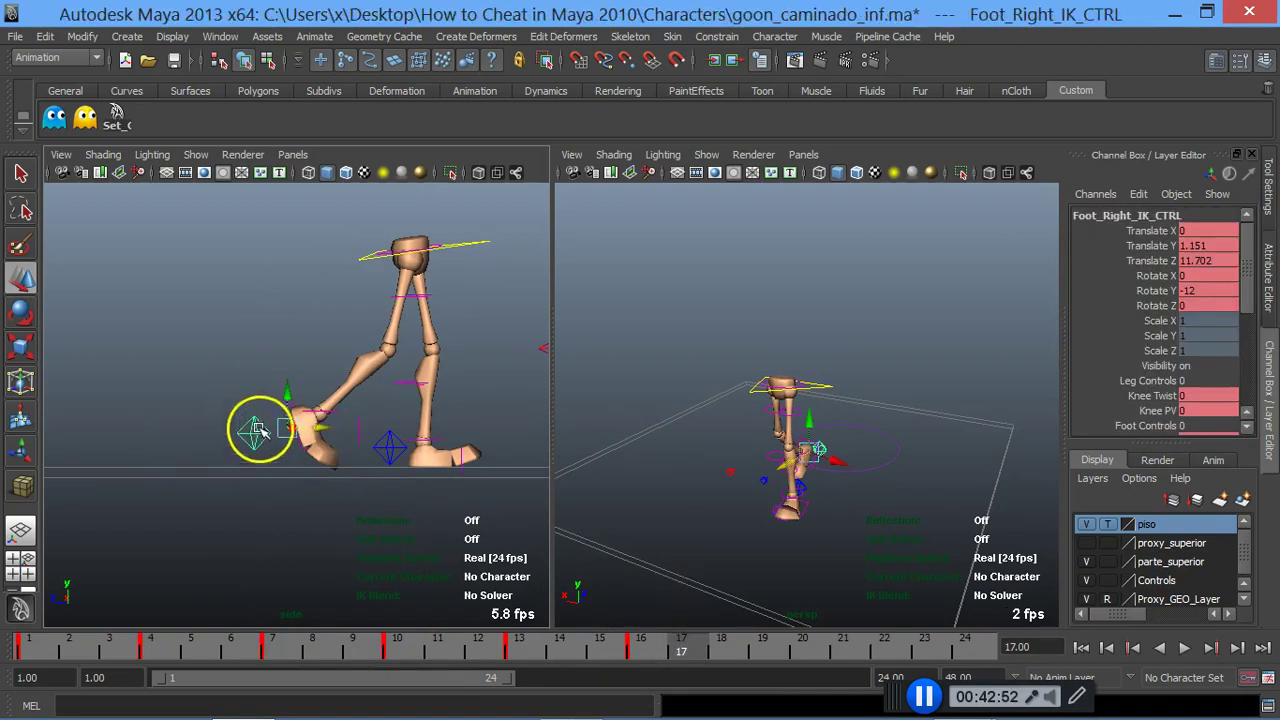
mouse_move(433, 18)
left_mouse_down()
mouse_move(445, 35)
mouse_move(443, 2)
left_mouse_up()
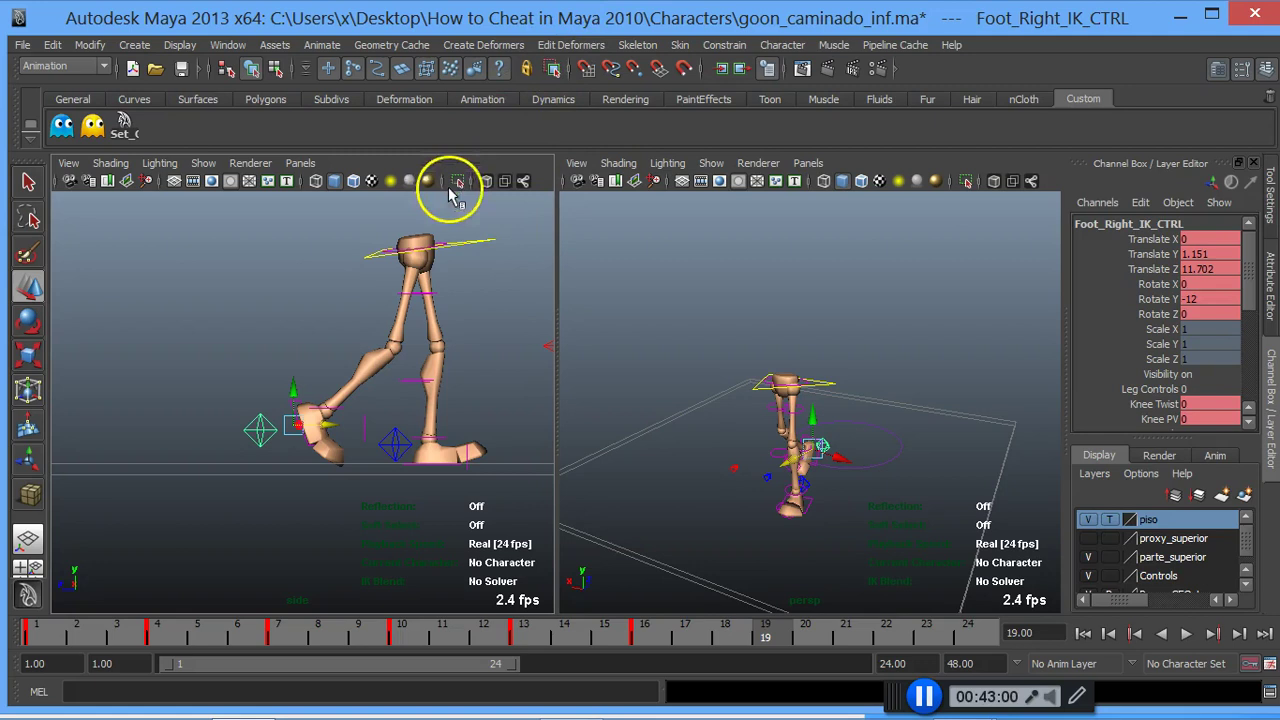
Step: Push the root control forward at frame 19 and confirm the left foot's Toe value
left_click(474, 247)
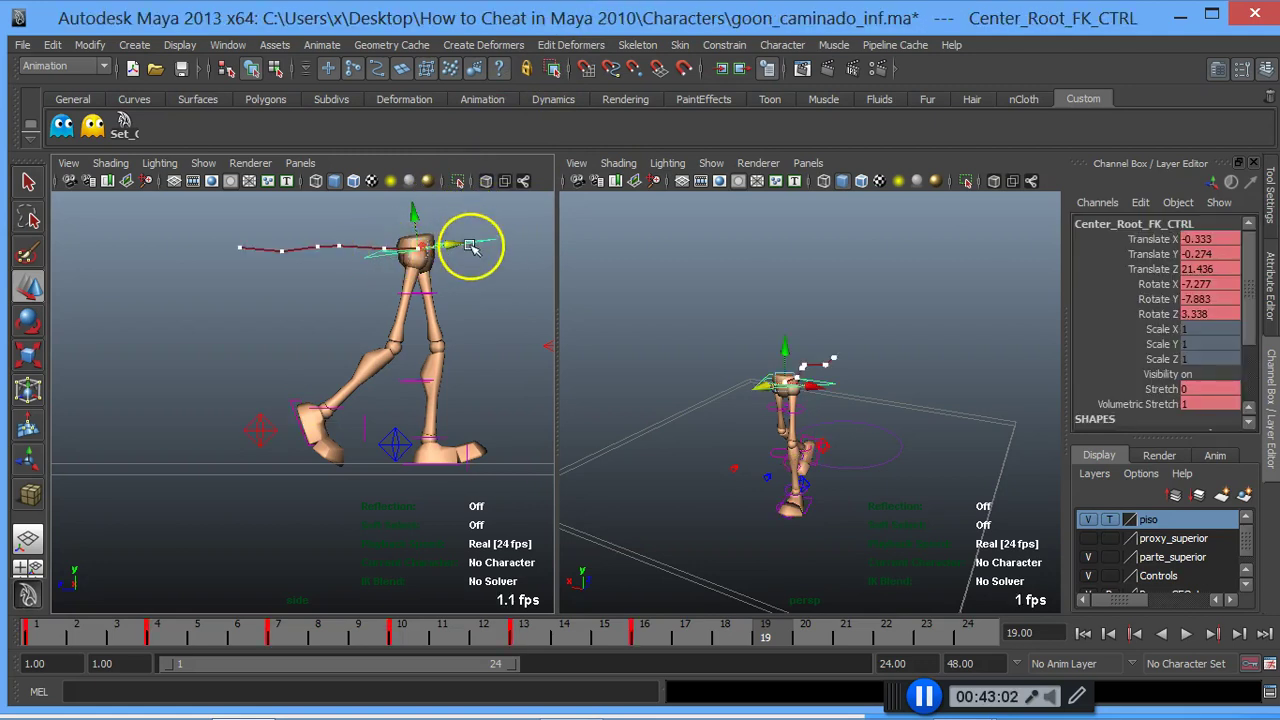
mouse_move(436, 246)
left_mouse_down()
mouse_move(490, 252)
mouse_move(471, 223)
left_mouse_up()
left_click(385, 452)
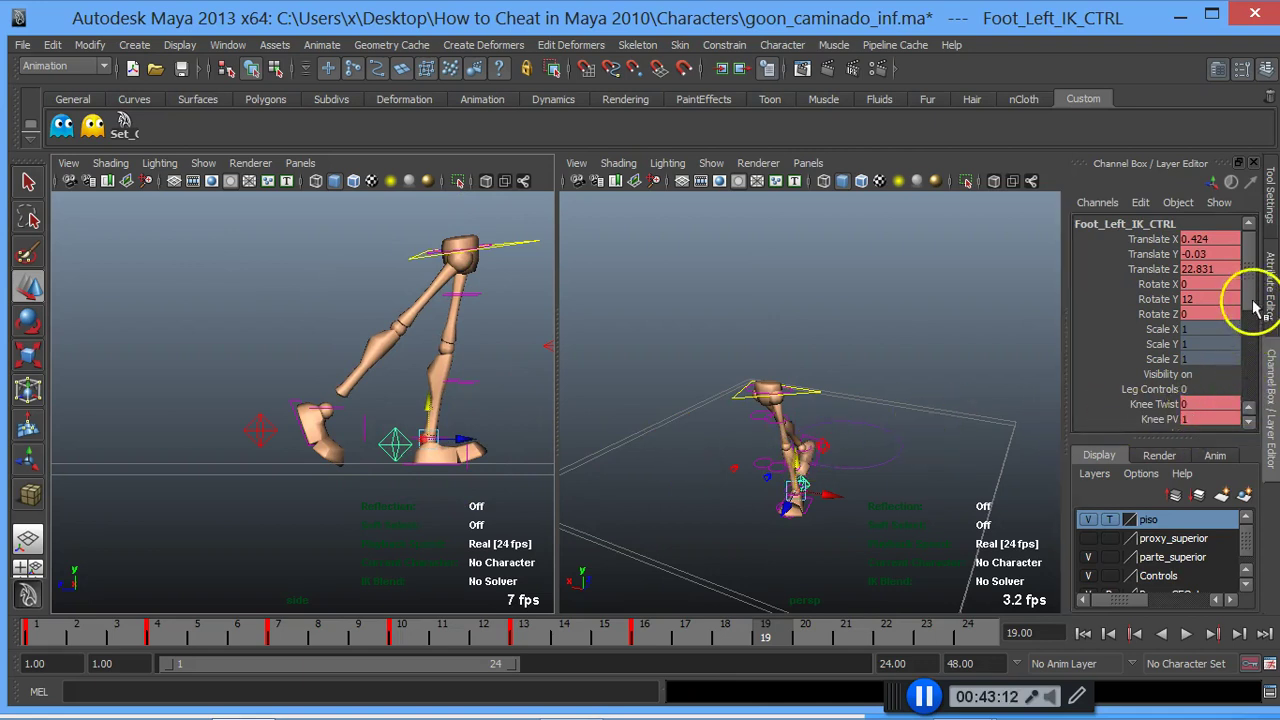
scroll(1250, 300, "down", 2)
scroll(1240, 330, "down", 2)
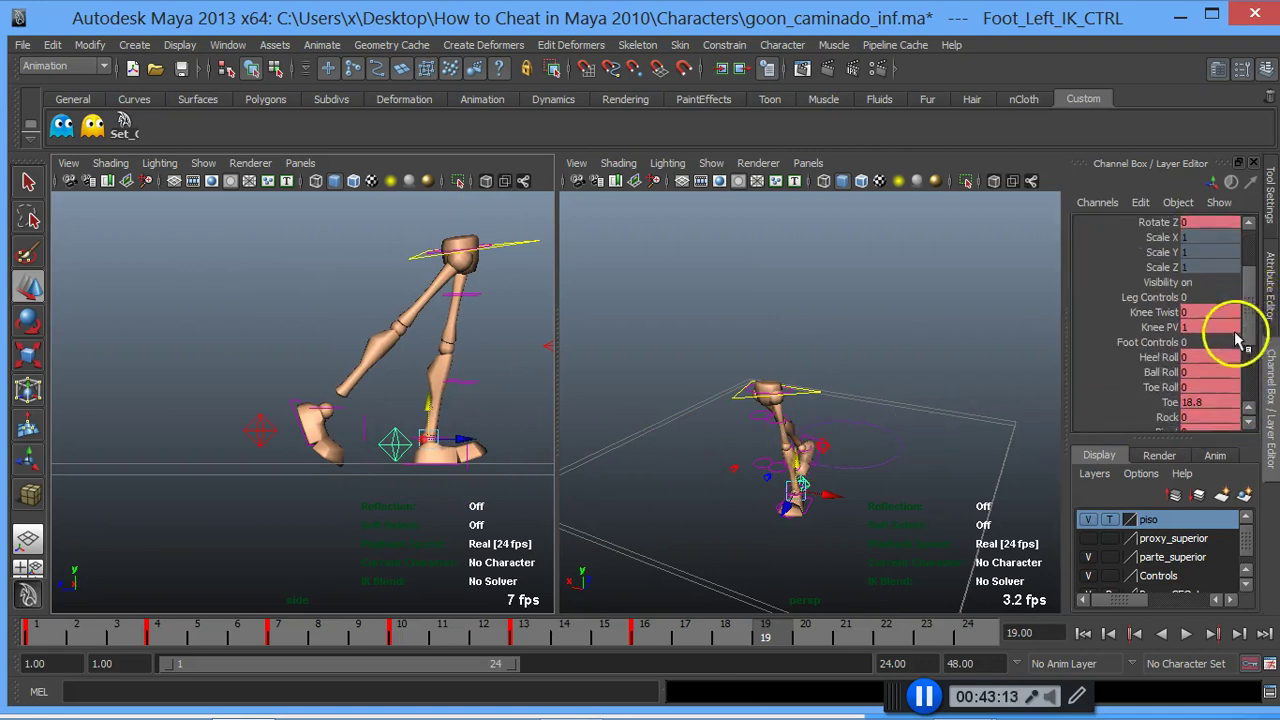
left_click(1230, 527)
left_click(938, 556)
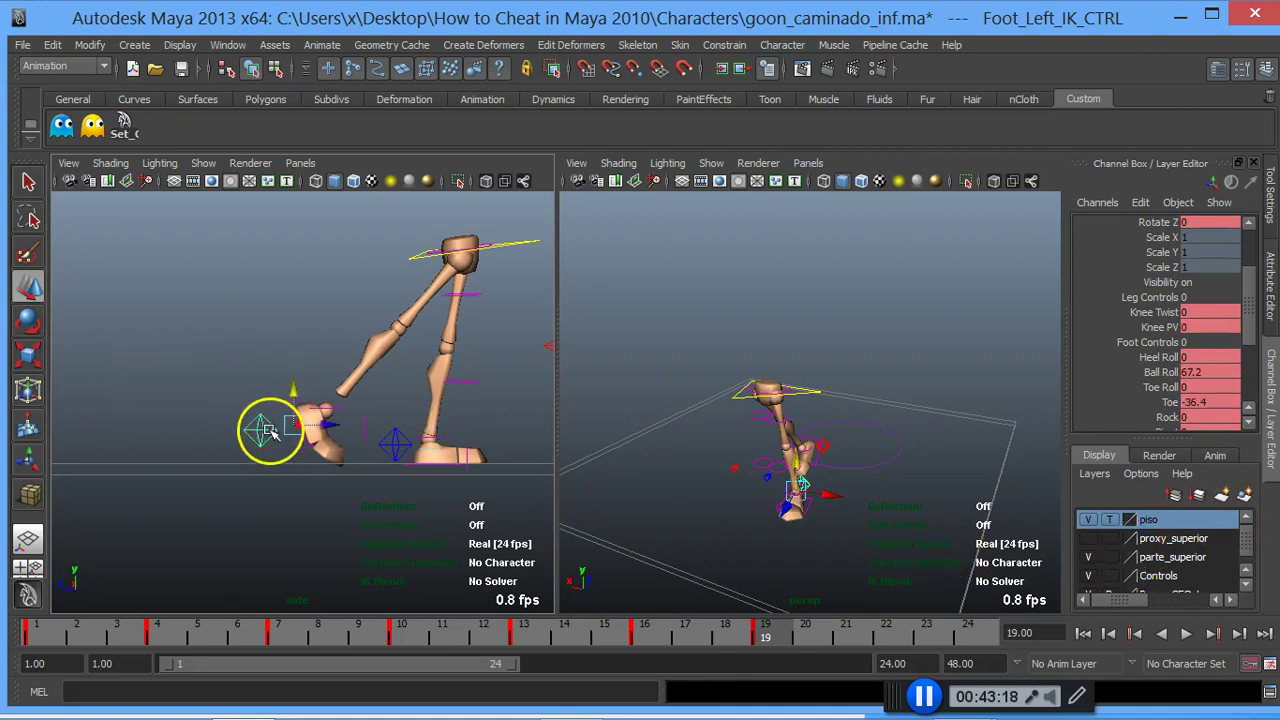
Step: Raise the right foot slightly, roll it to Ball Roll 105.1, and key it
left_click(300, 425)
left_click_drag(290, 401, 291, 395)
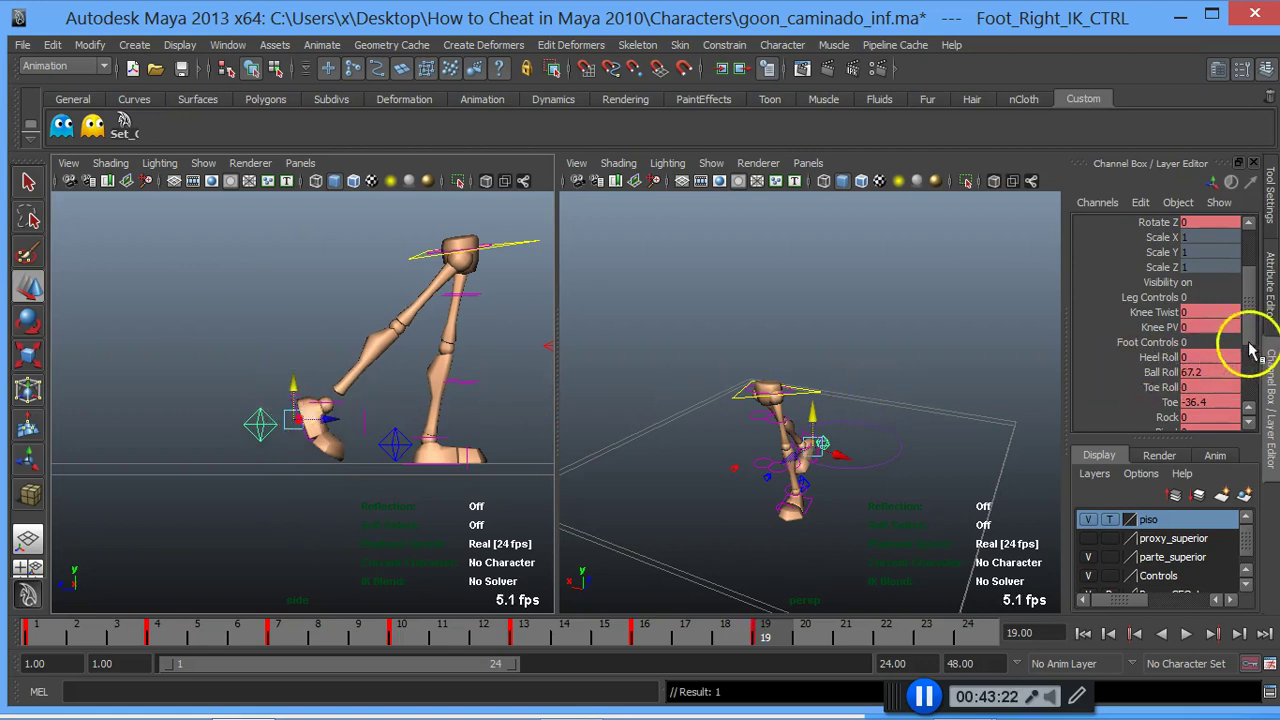
left_click(1163, 372)
middle_click_drag(369, 402, 722, 430)
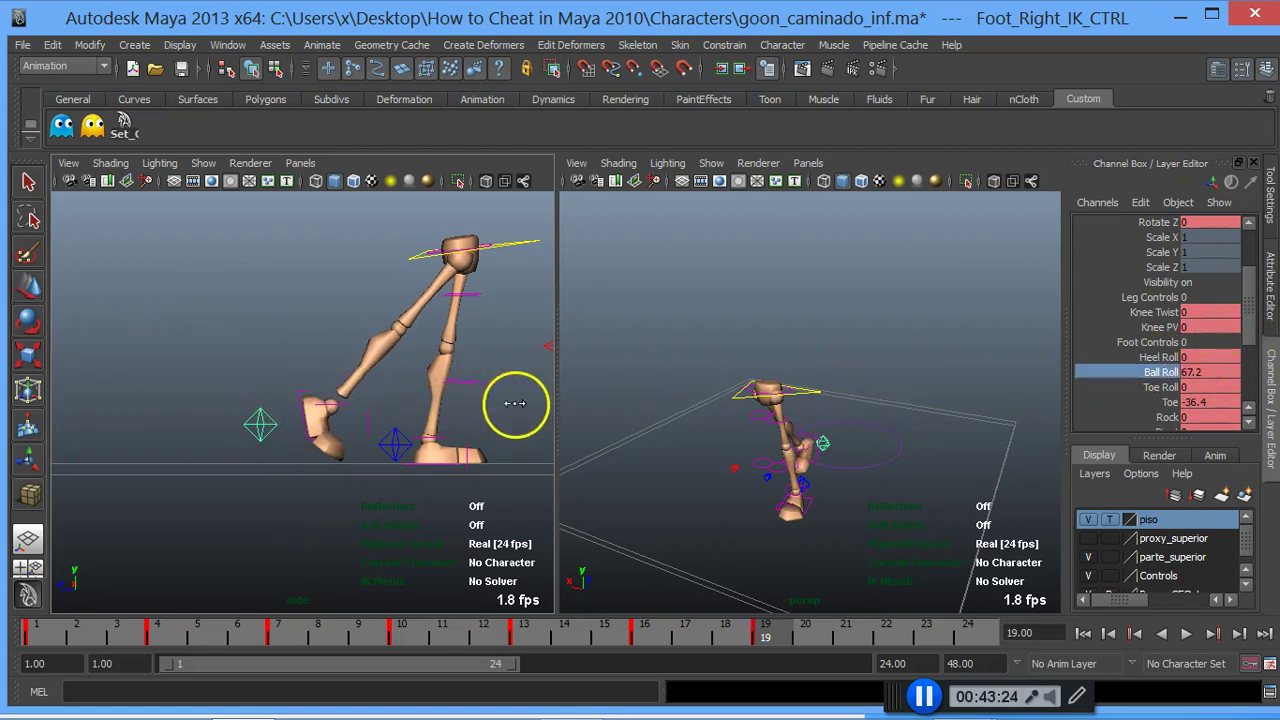
key("s")
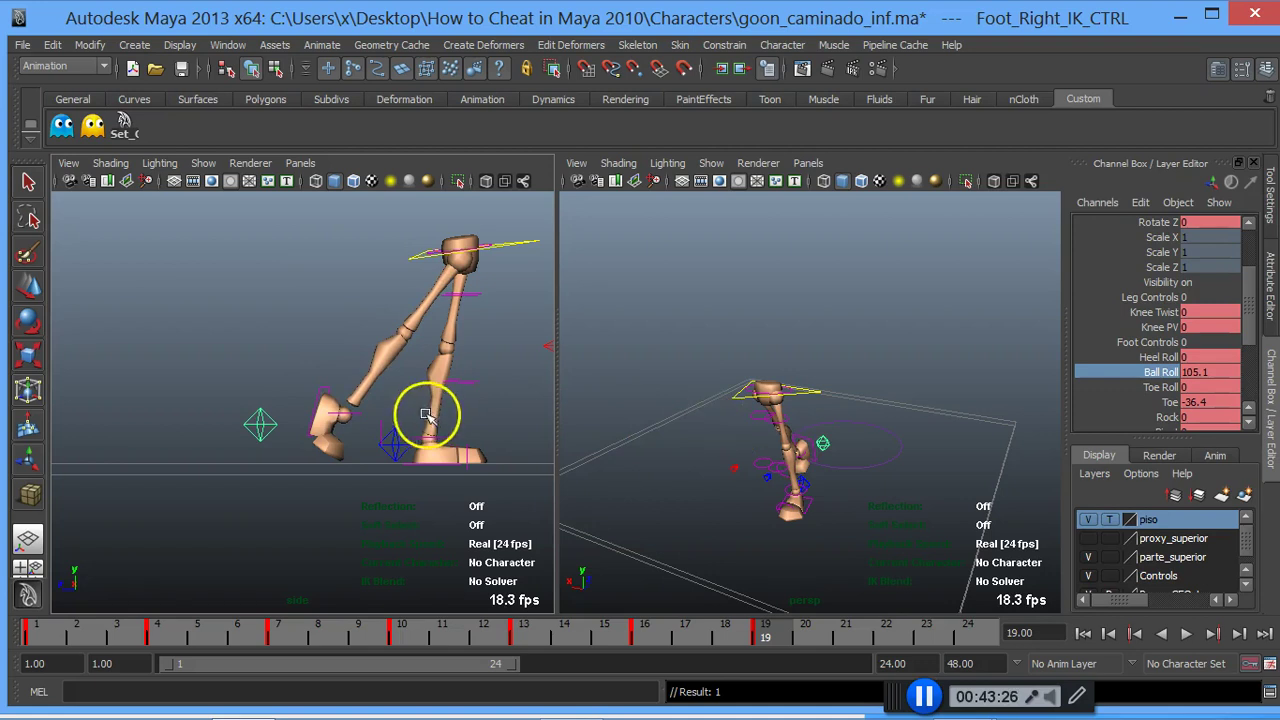
Step: Lift the right foot higher and bend its Toe to about -131.2
key("w")
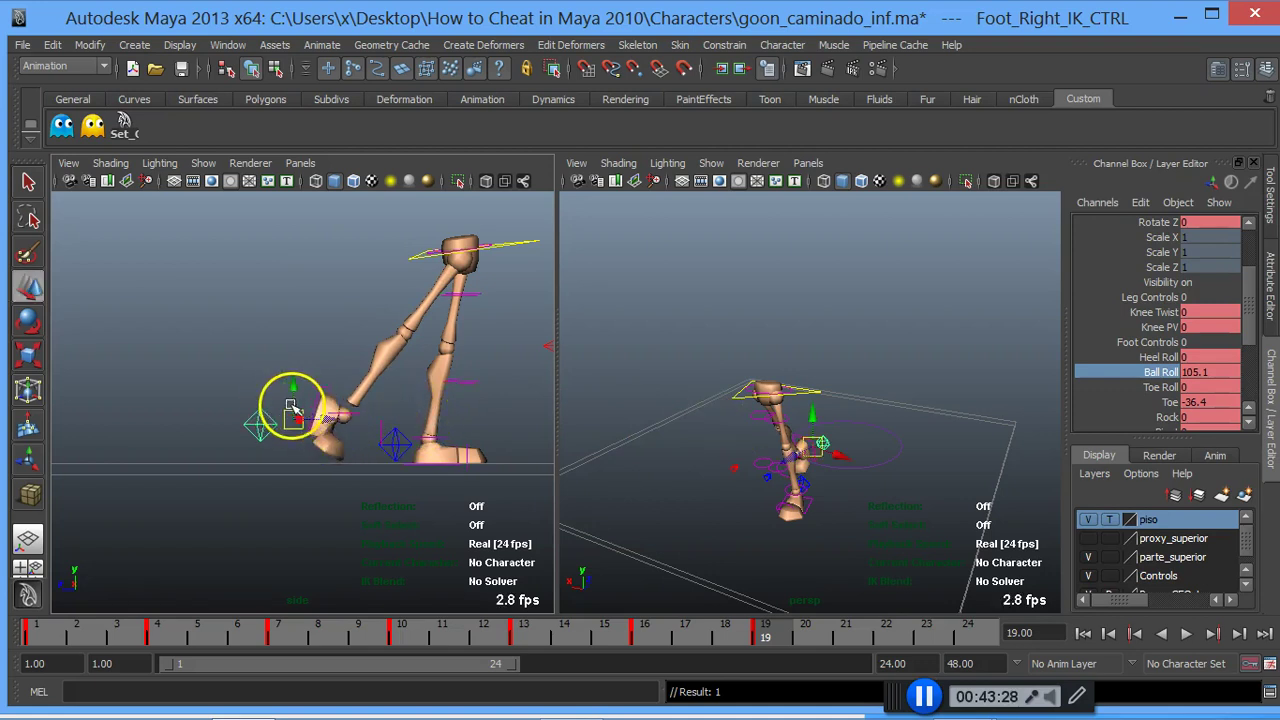
left_click_drag(293, 392, 297, 386)
left_click(1168, 402)
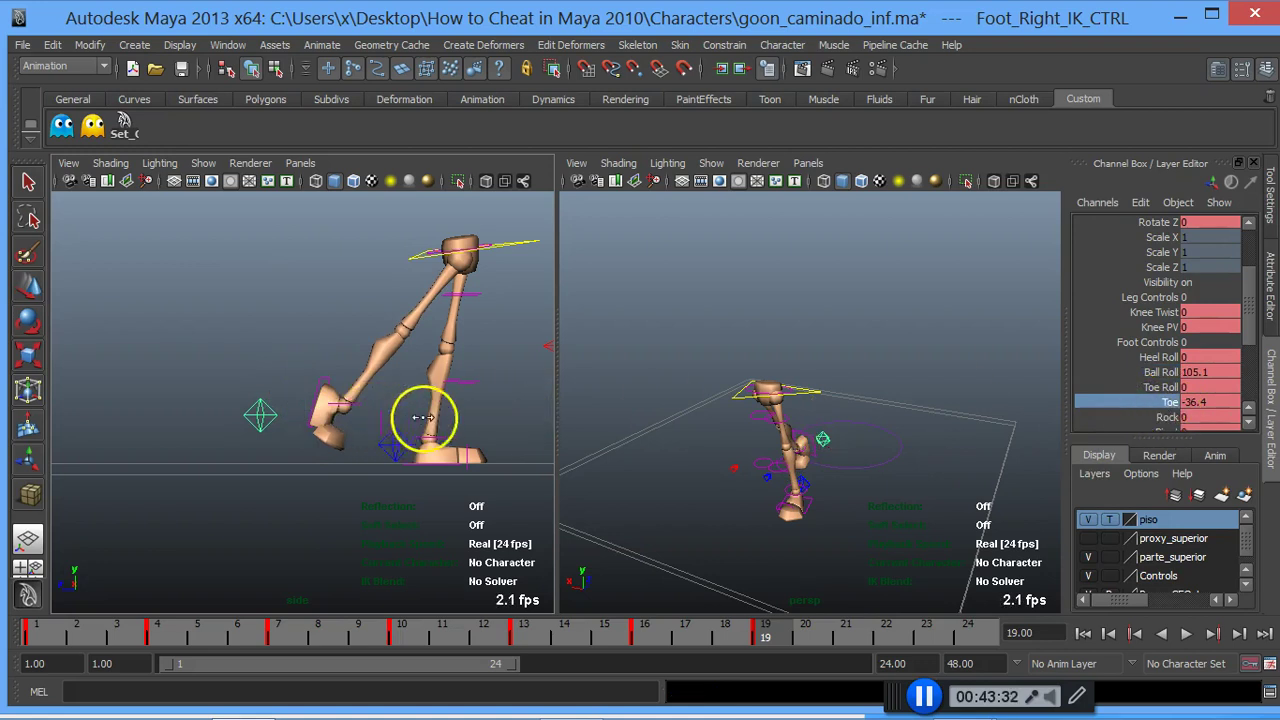
middle_click_drag(424, 417, 101, 279)
mouse_move(345, 358)
middle_mouse_down()
mouse_move(180, 328)
mouse_move(283, 348)
middle_mouse_up()
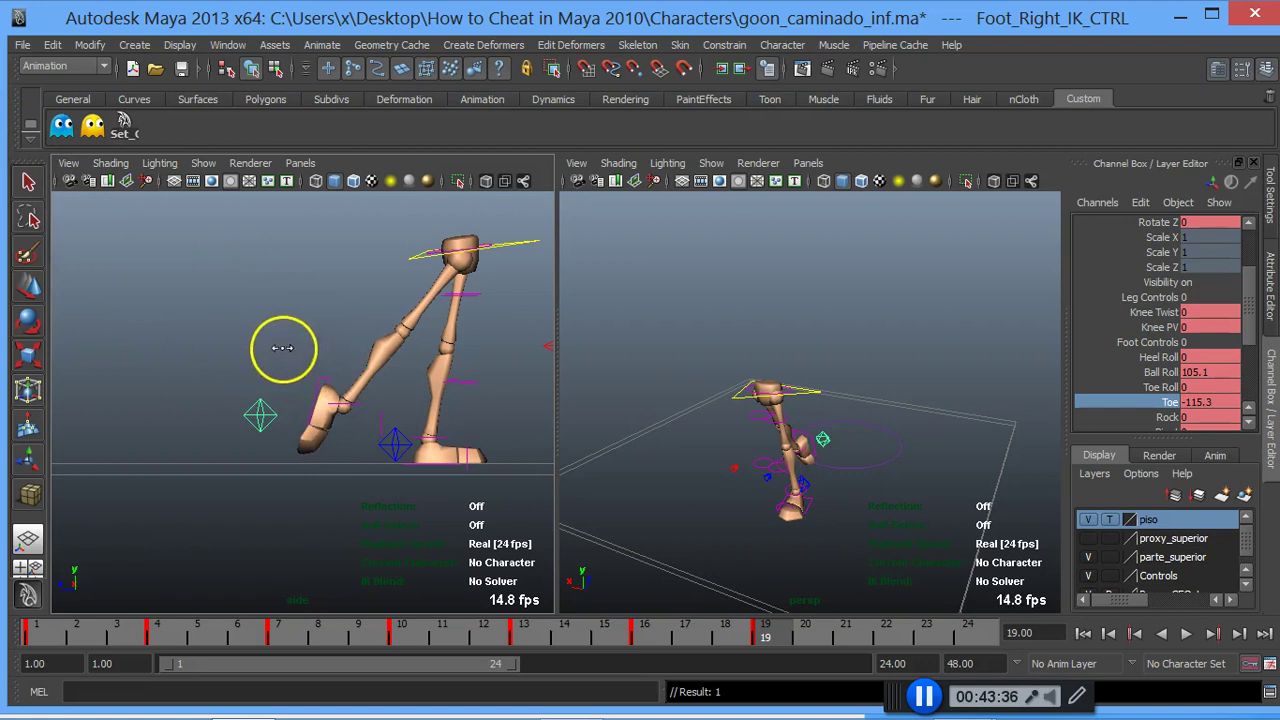
middle_click_drag(305, 393, 254, 334)
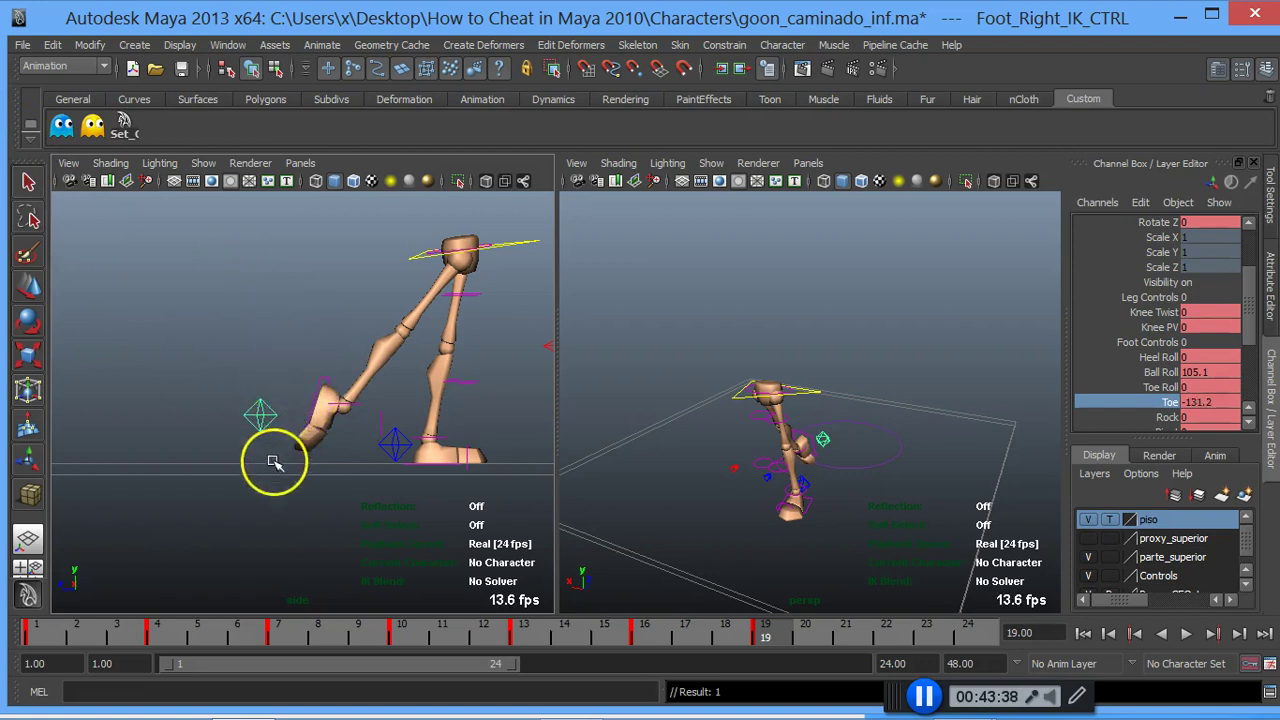
Step: At frame 16, raise the right foot IK control to Translate Y 1.459
left_click(650, 628)
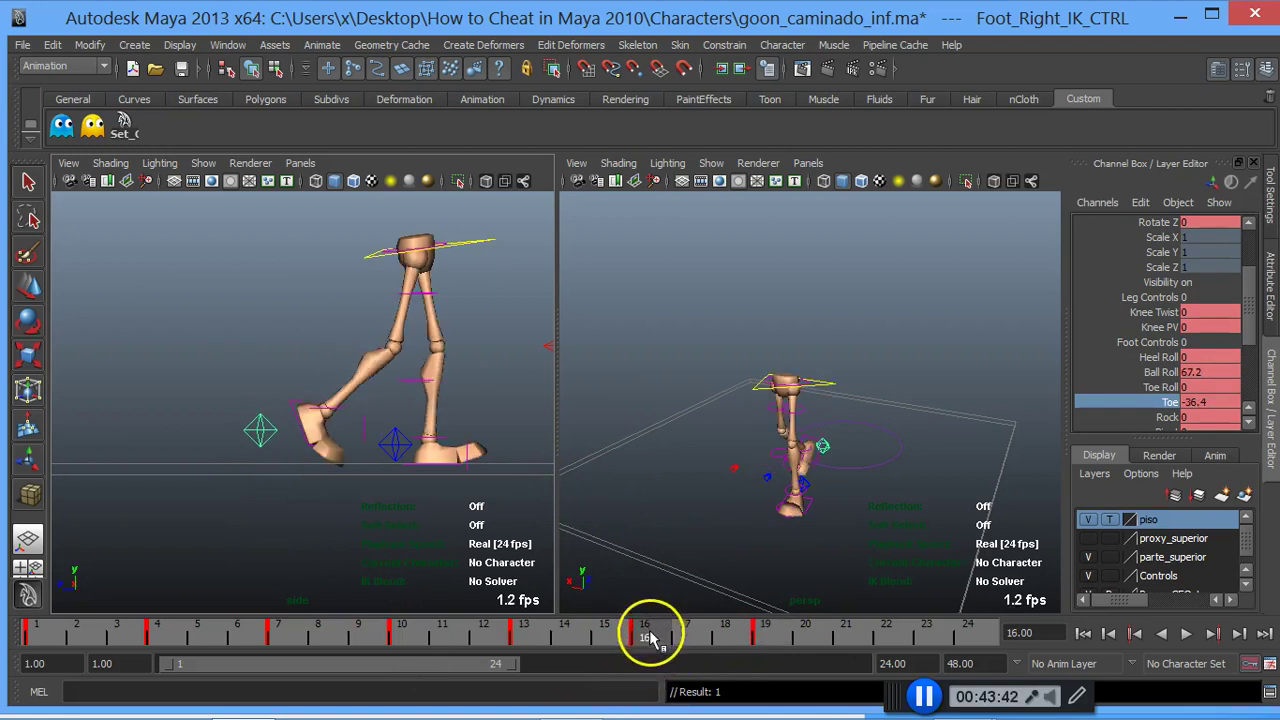
key("w")
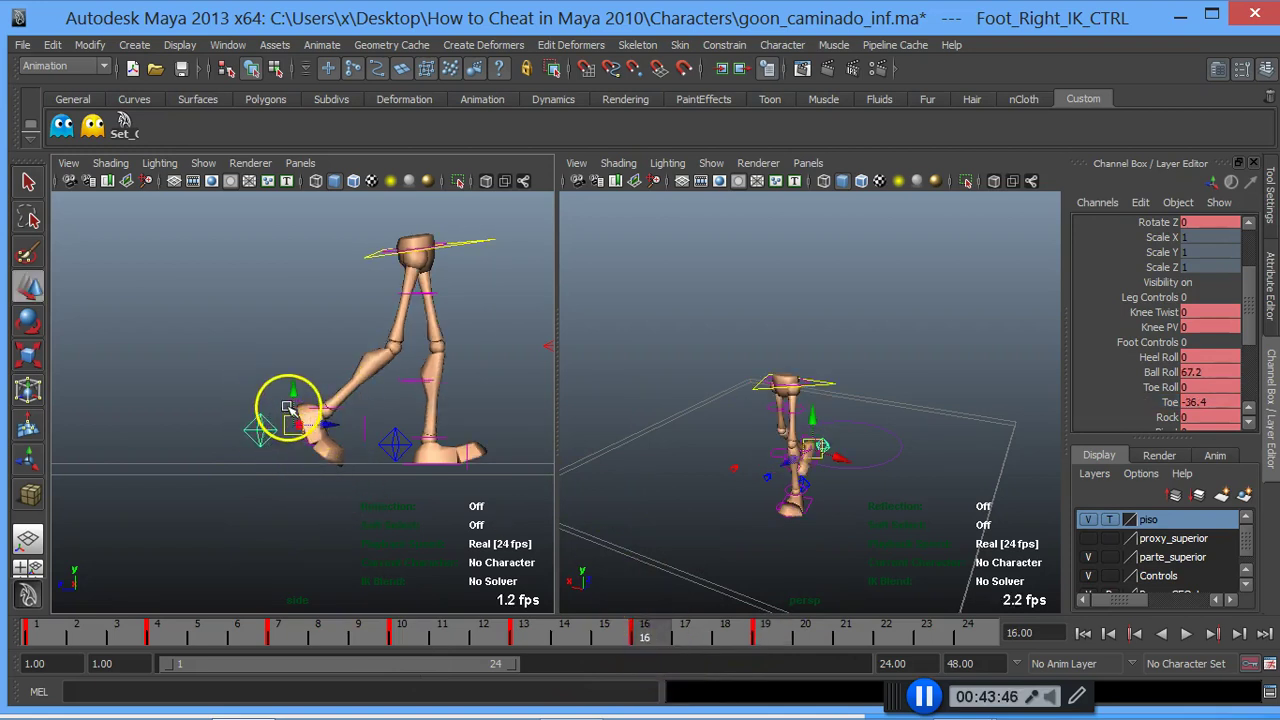
left_click_drag(290, 410, 294, 406)
Step: At frame 13, lower the right foot slightly below ground, then check frames 16 and 19
left_click(521, 634)
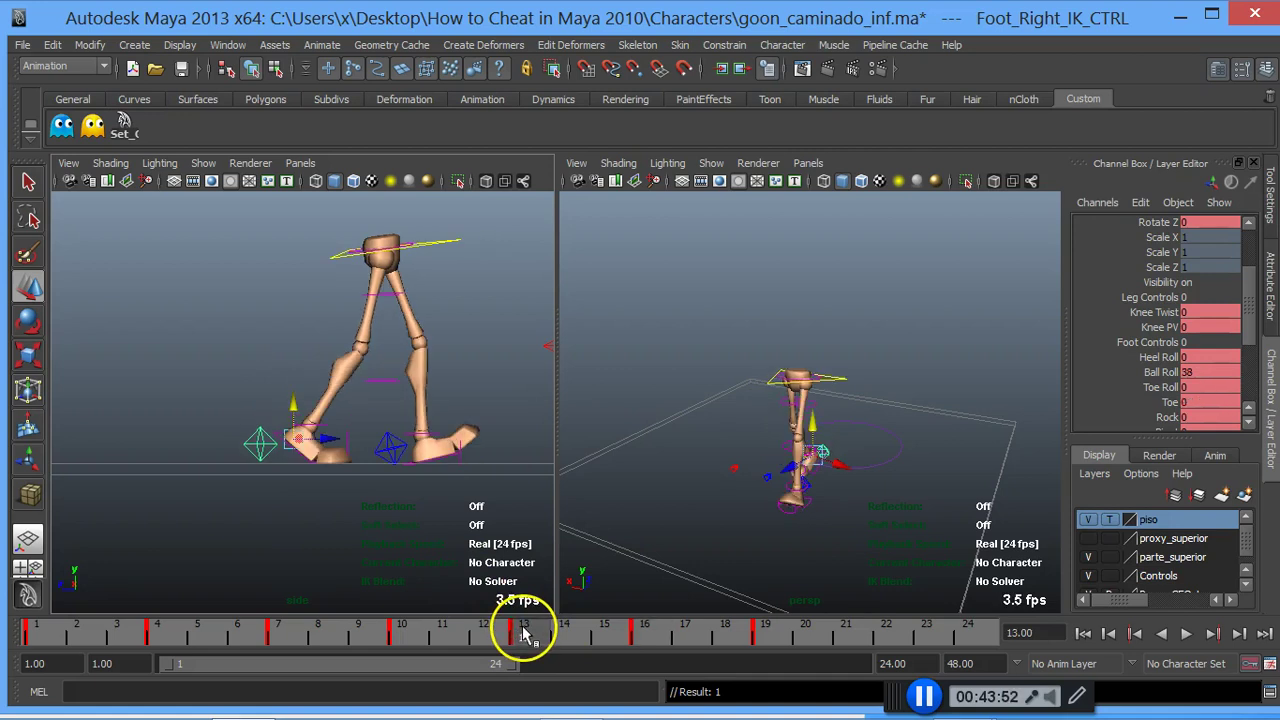
left_click(295, 412)
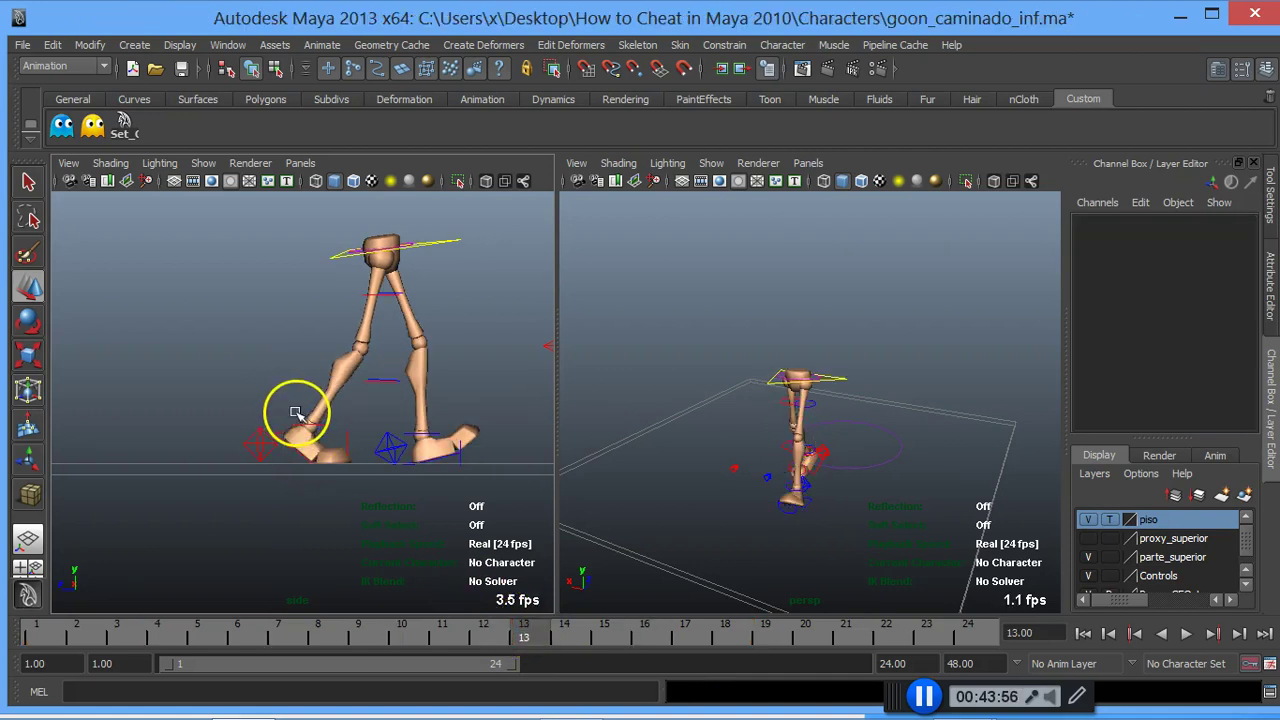
left_click(288, 419)
left_click_drag(293, 413, 297, 413)
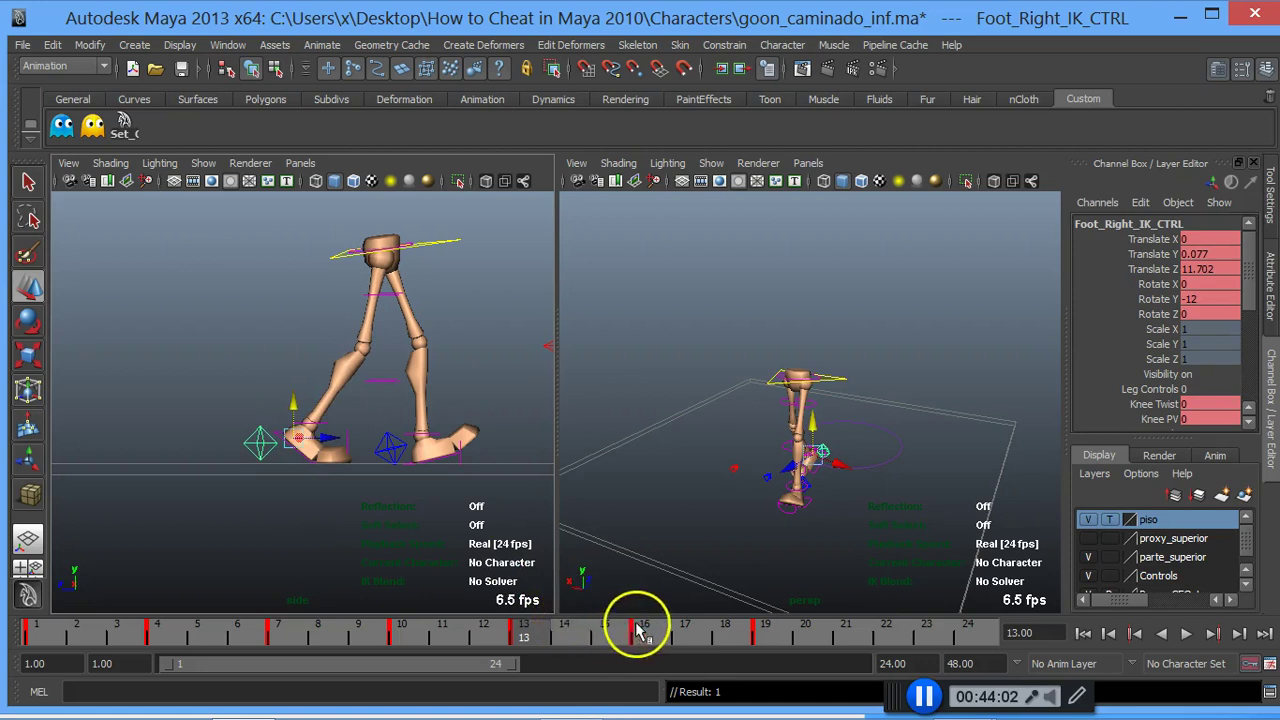
left_click(644, 632)
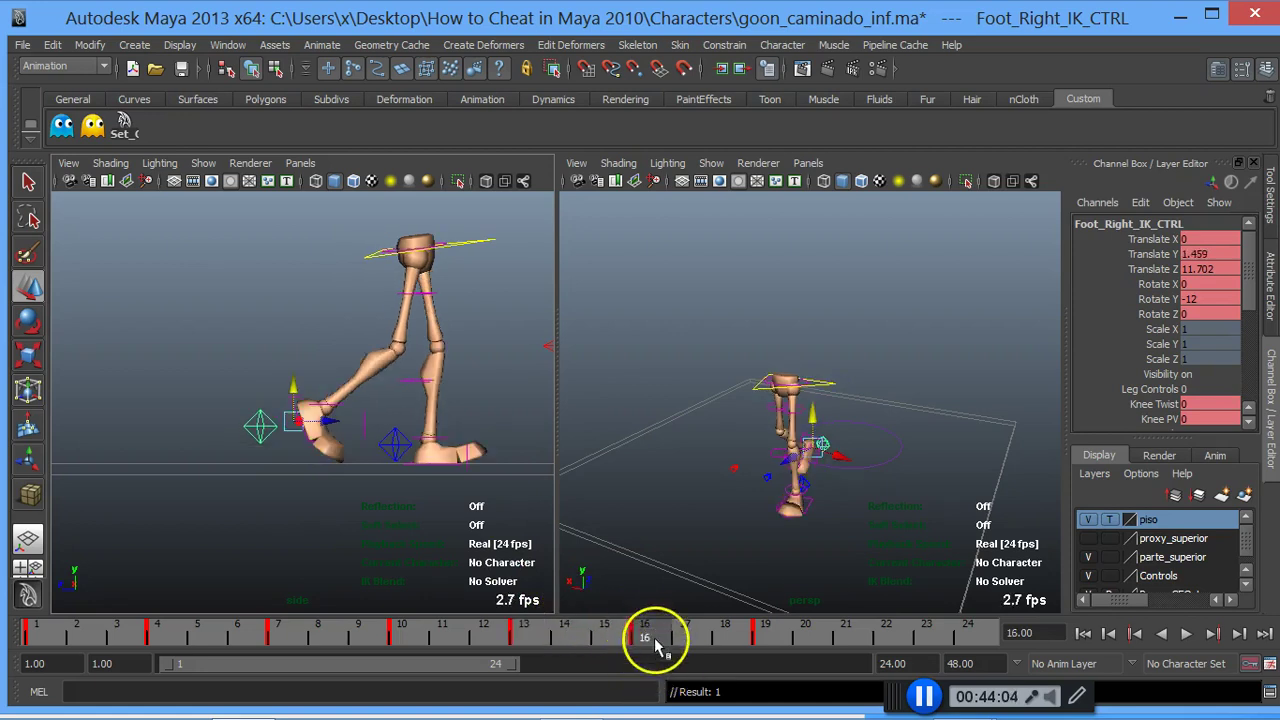
left_click(783, 632)
Step: Move the right foot forward to Translate Z 15.404 at frame 19, compare with frame 18, then select the root
mouse_move(328, 410)
left_mouse_down()
mouse_move(370, 422)
mouse_move(347, 397)
mouse_move(337, 400)
mouse_move(388, 428)
mouse_move(357, 429)
left_mouse_up()
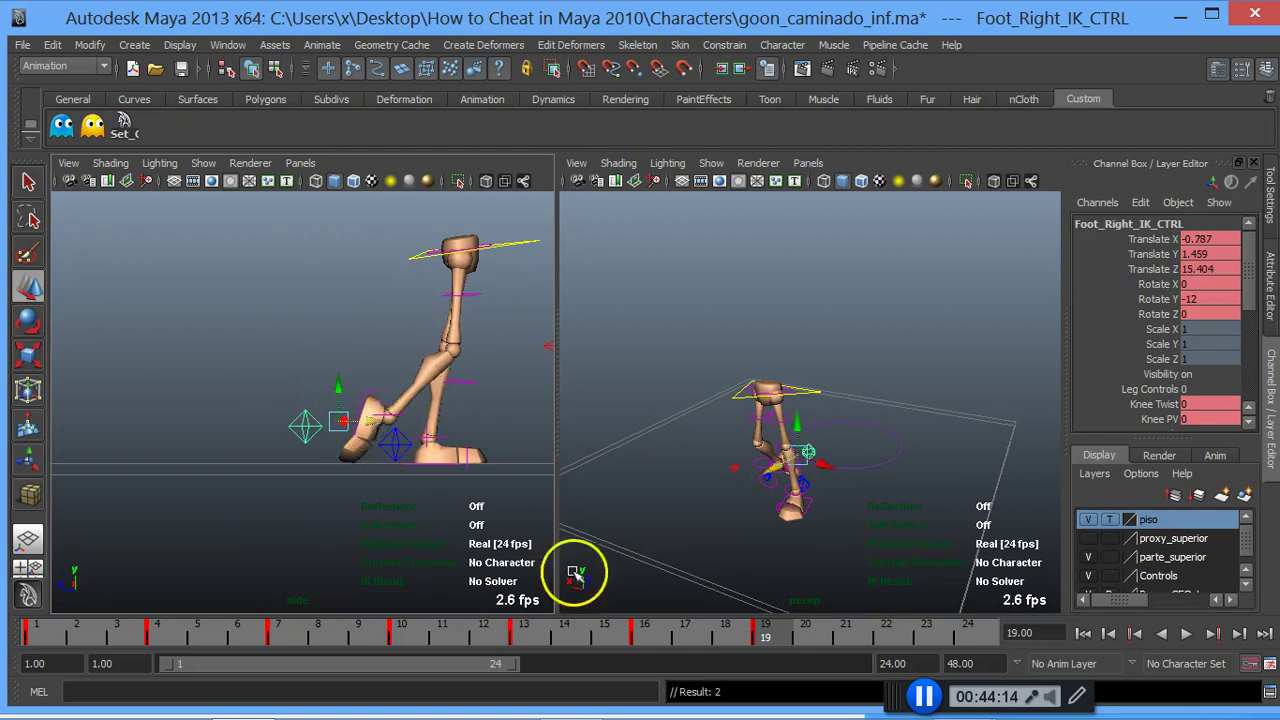
left_click(730, 632)
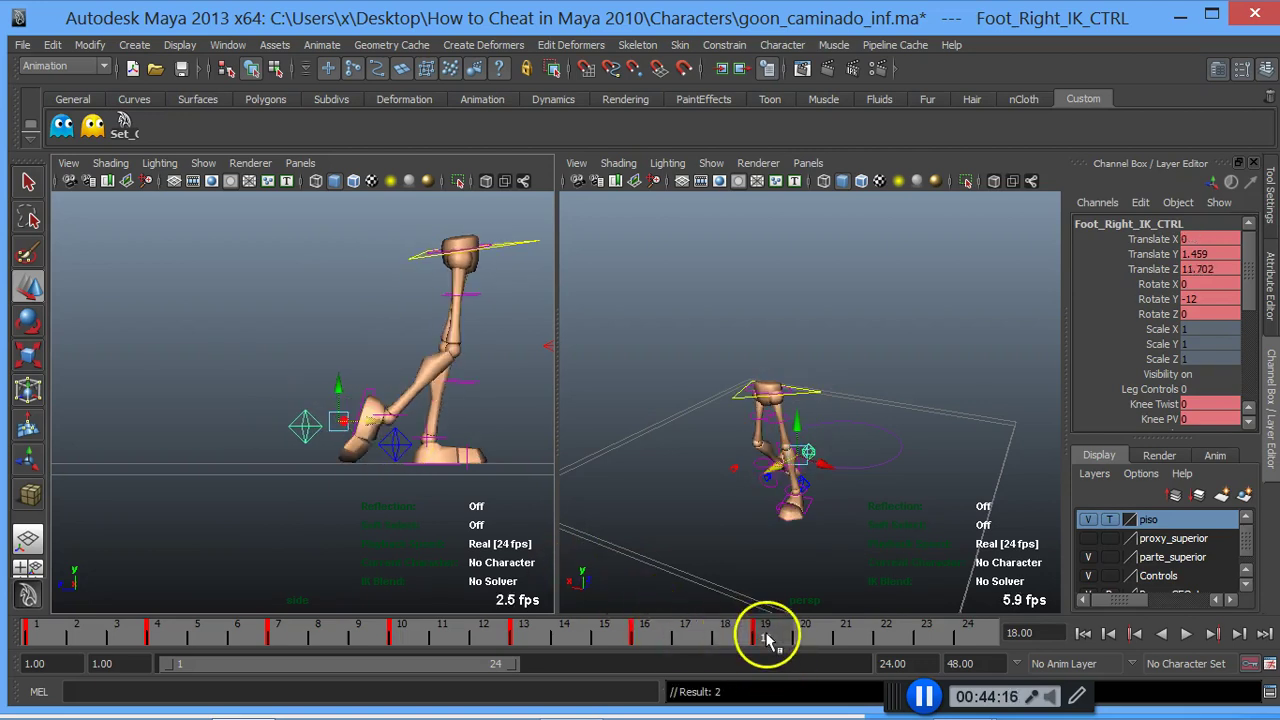
left_click(740, 637)
left_click(757, 645)
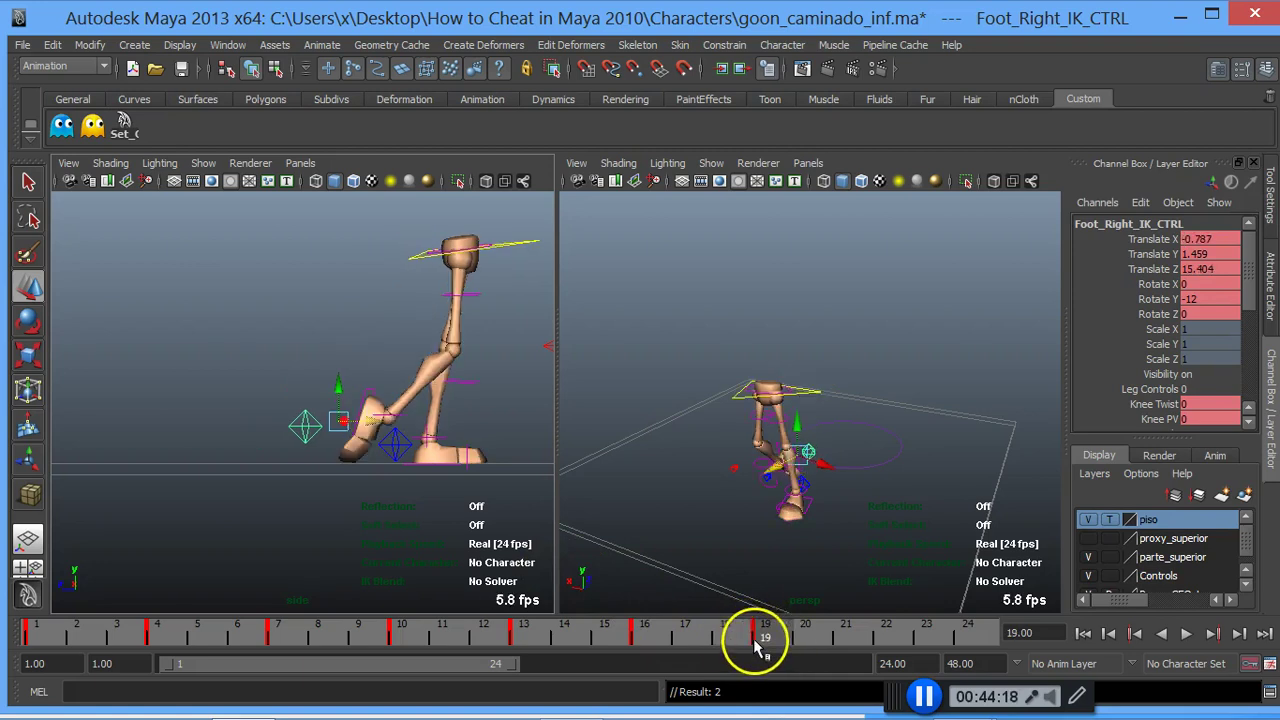
left_click(718, 643)
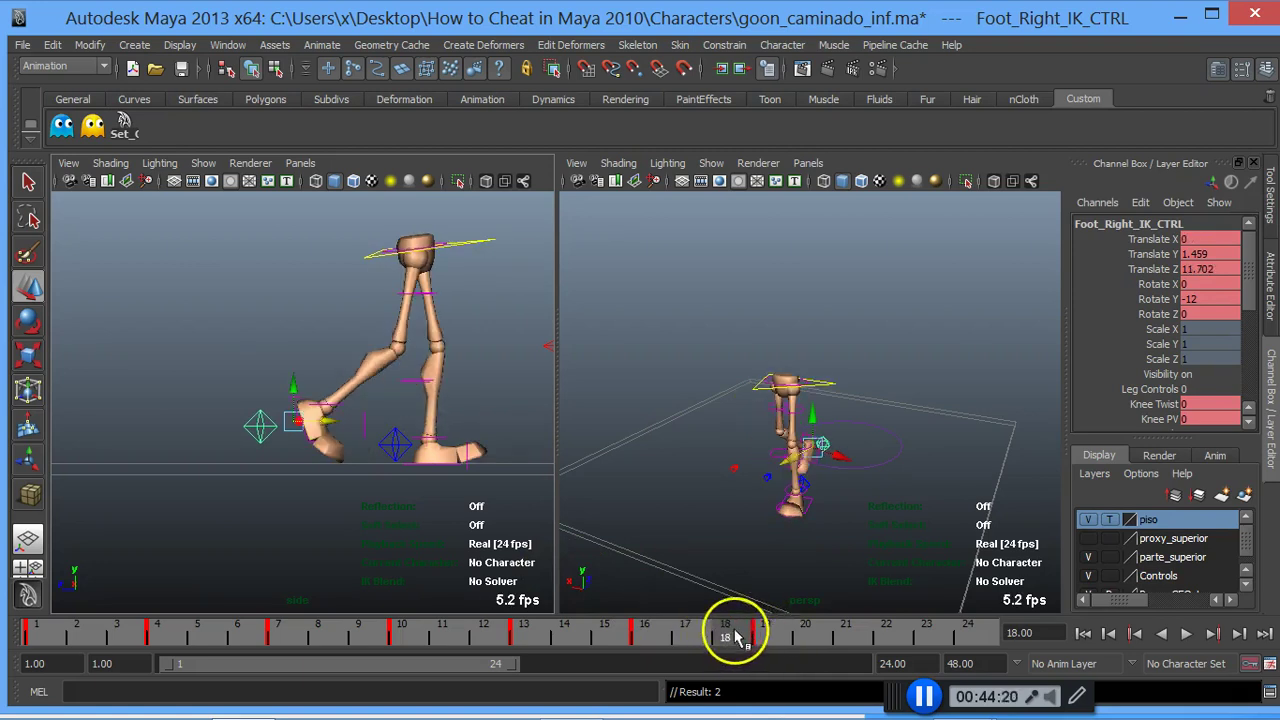
left_click(765, 637)
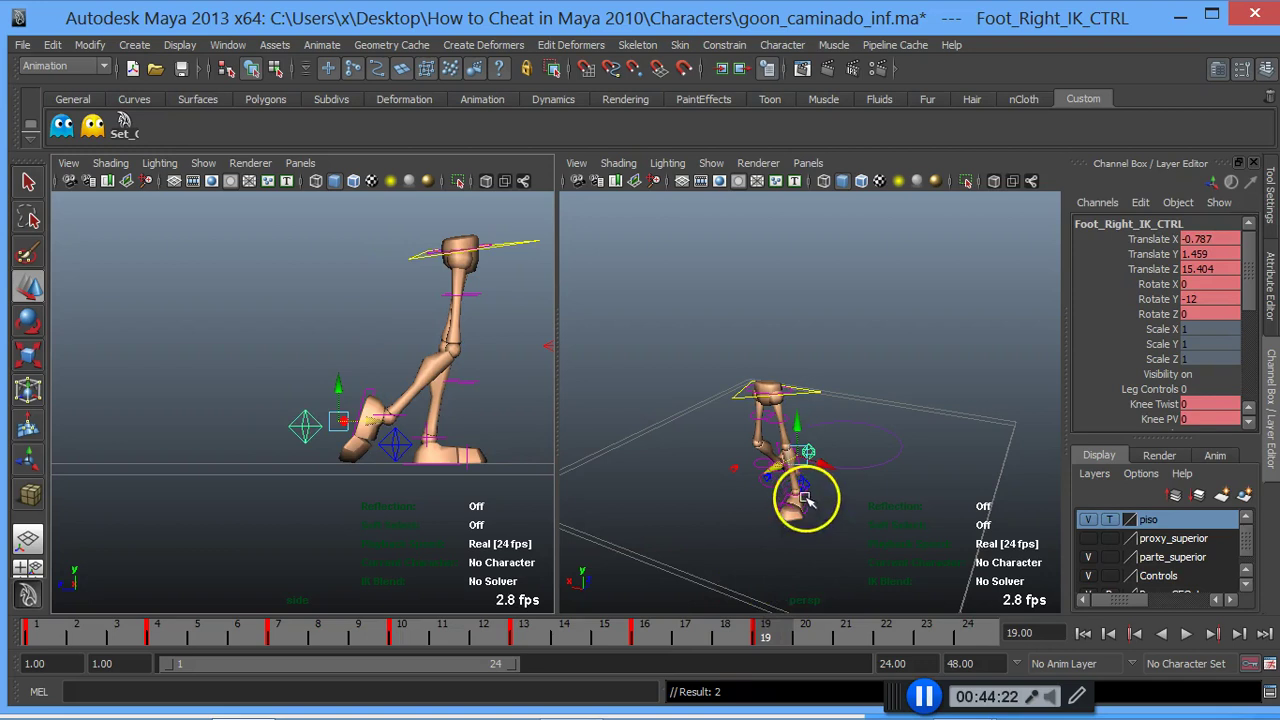
mouse_move(754, 434)
left_mouse_down("alt")
mouse_move(856, 342)
mouse_move(869, 401)
mouse_move(771, 429)
mouse_move(737, 480)
mouse_move(814, 489)
mouse_move(843, 405)
left_mouse_up("alt")
left_click(872, 343)
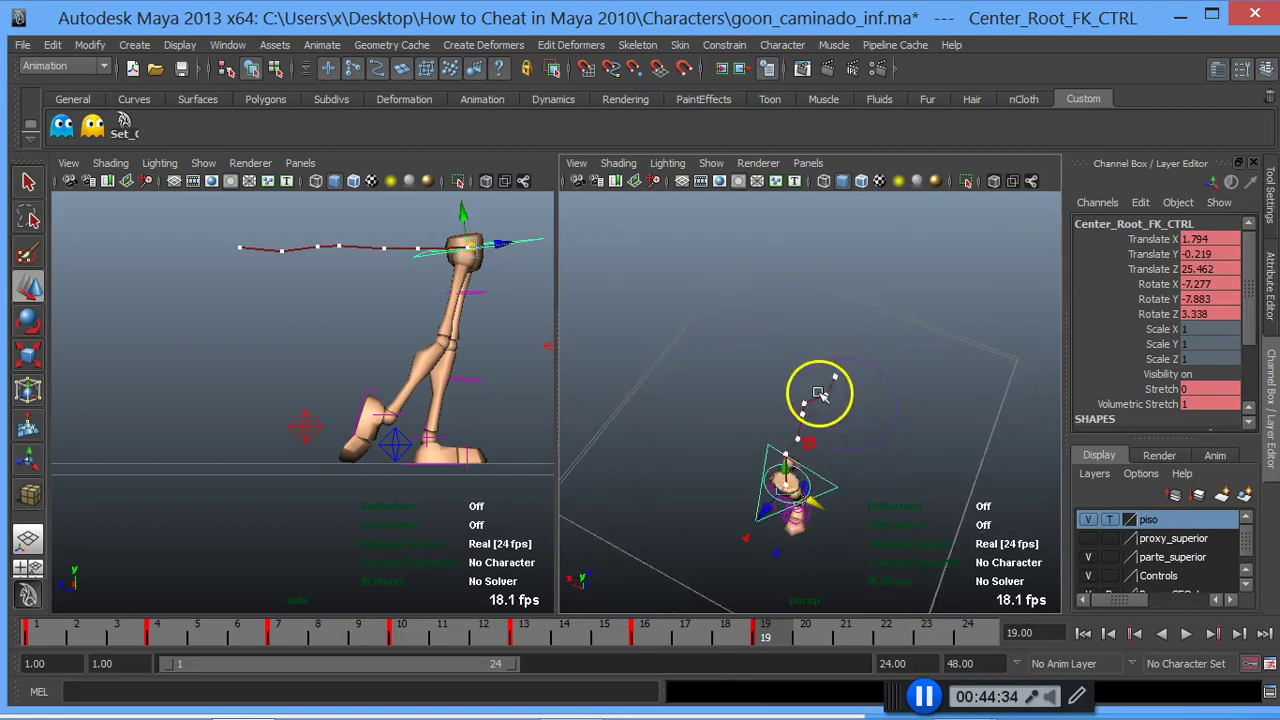
Step: Rotate the root control at frame 19 to X -6.681, Y -13.274, Z 0.839
left_click_drag(802, 524, 777, 483, "alt")
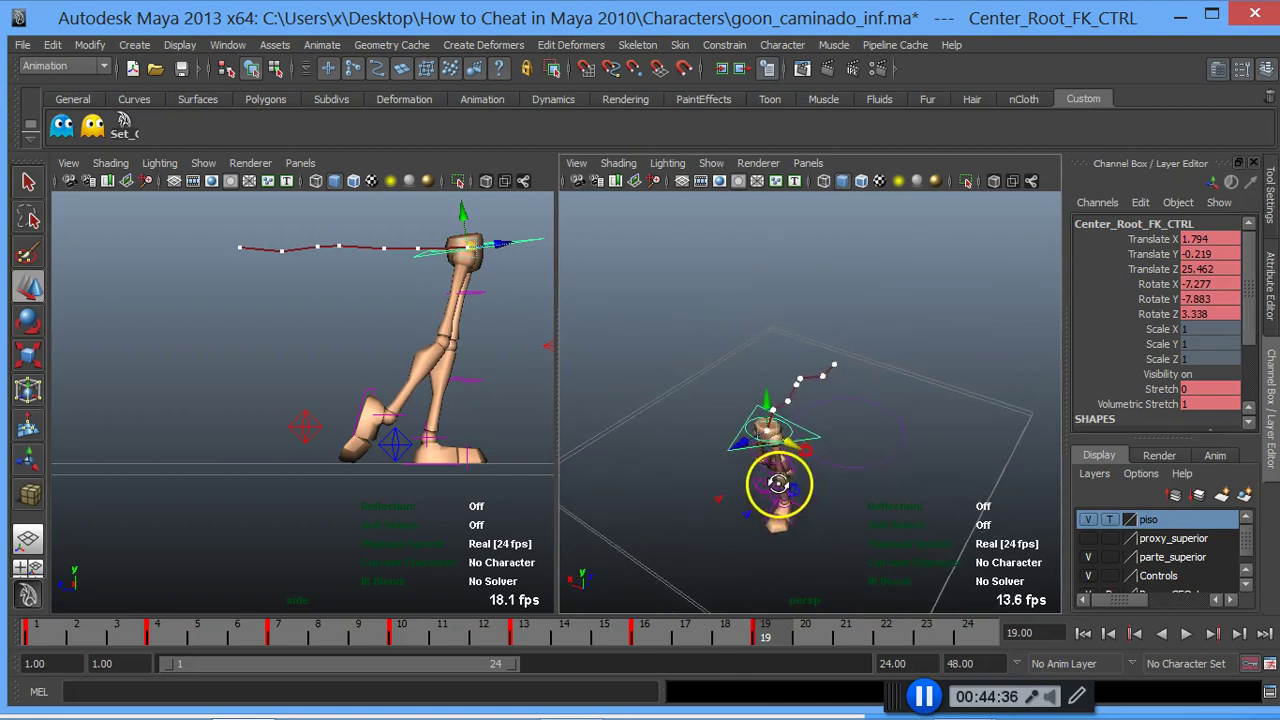
scroll(771, 478, "up", 2)
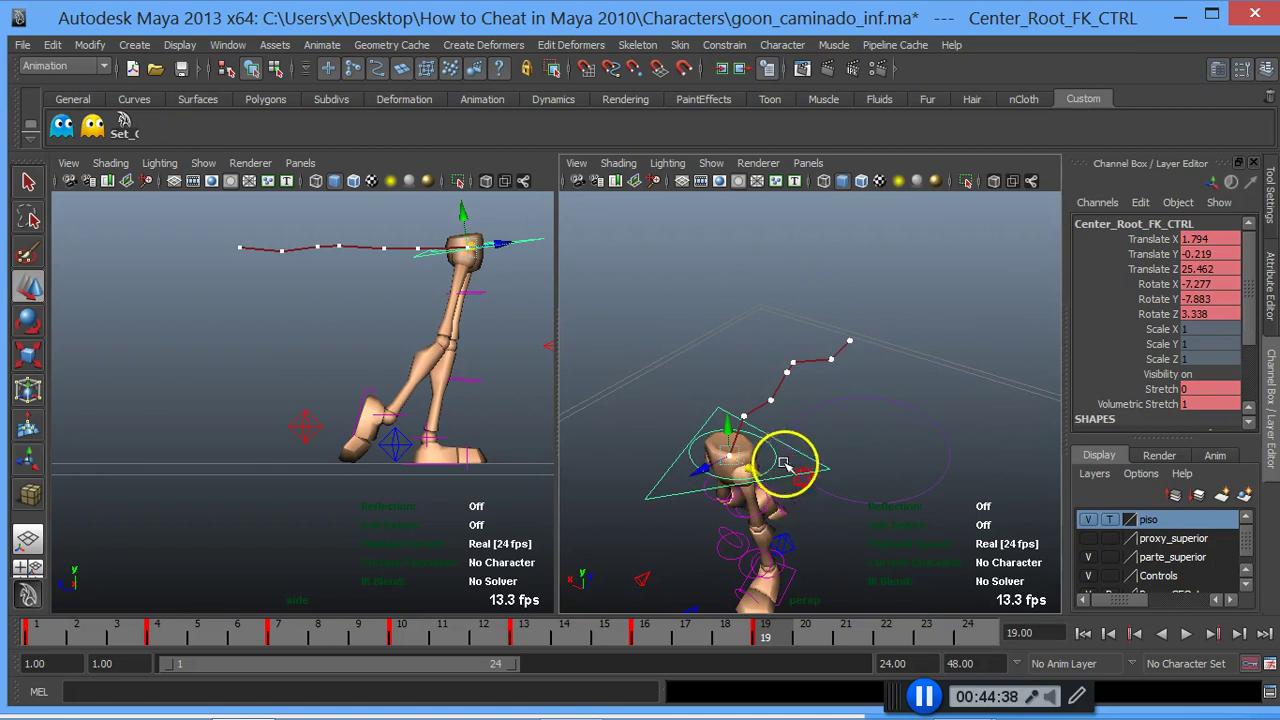
key("e")
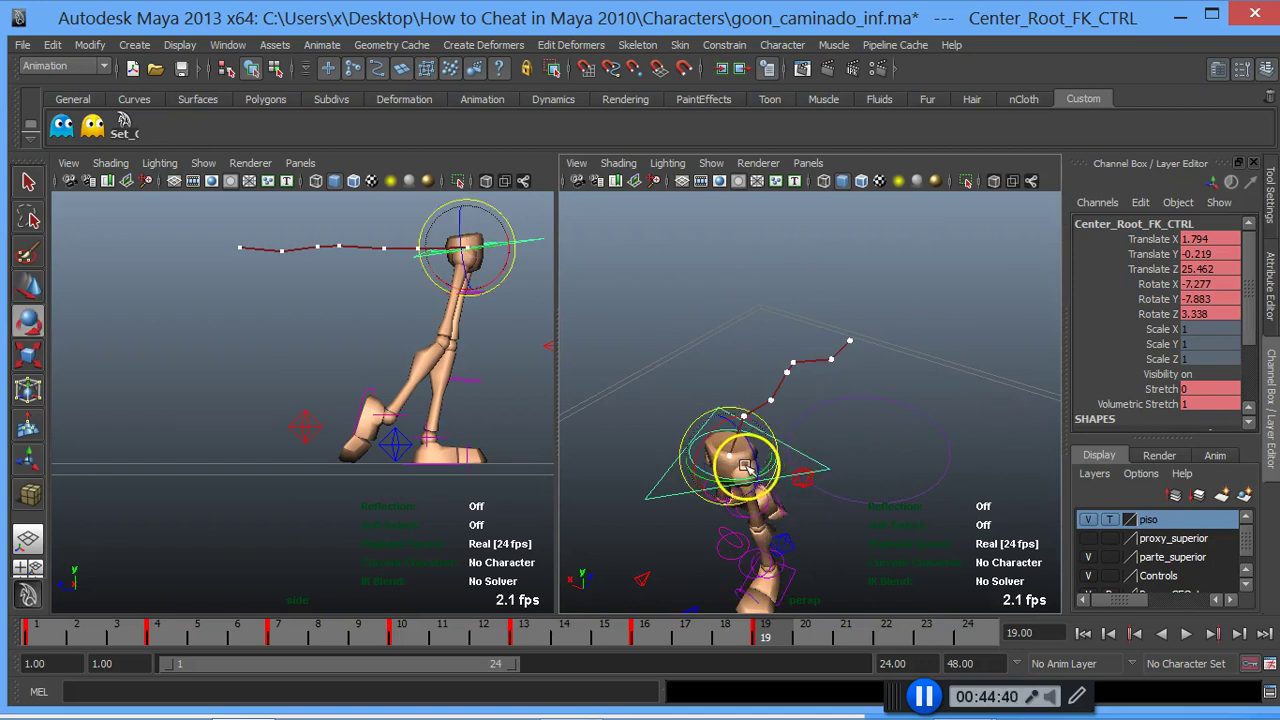
left_click_drag(745, 481, 800, 457)
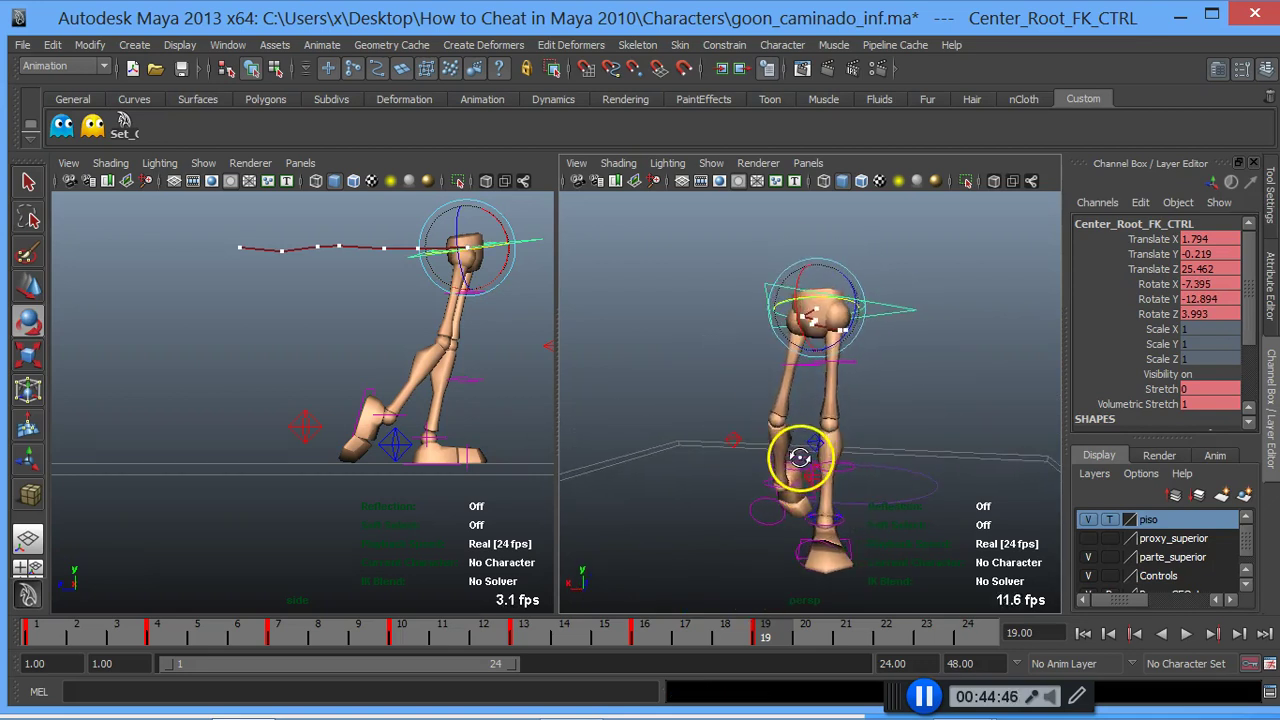
left_click_drag(853, 293, 860, 306)
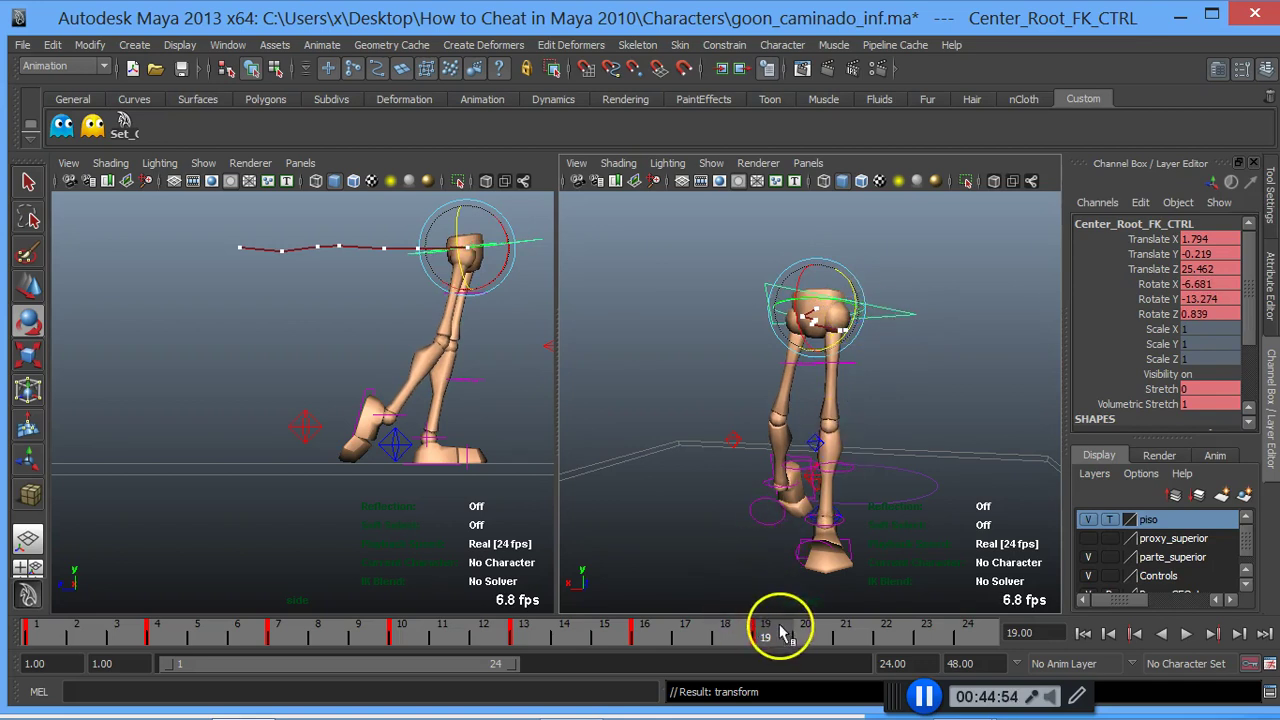
Step: Play and scrub the walk, stop at frame 19, and shrink Maya to reveal the reference sheet
left_click(120, 125)
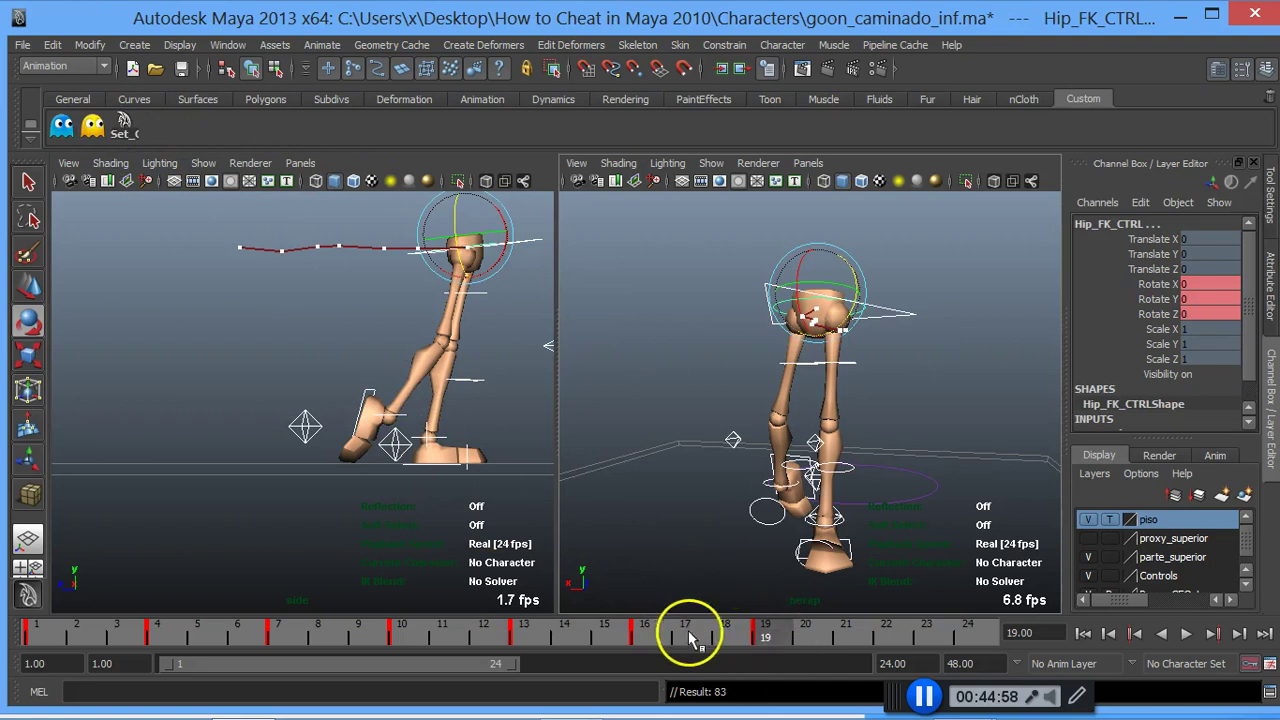
key("alt+v")
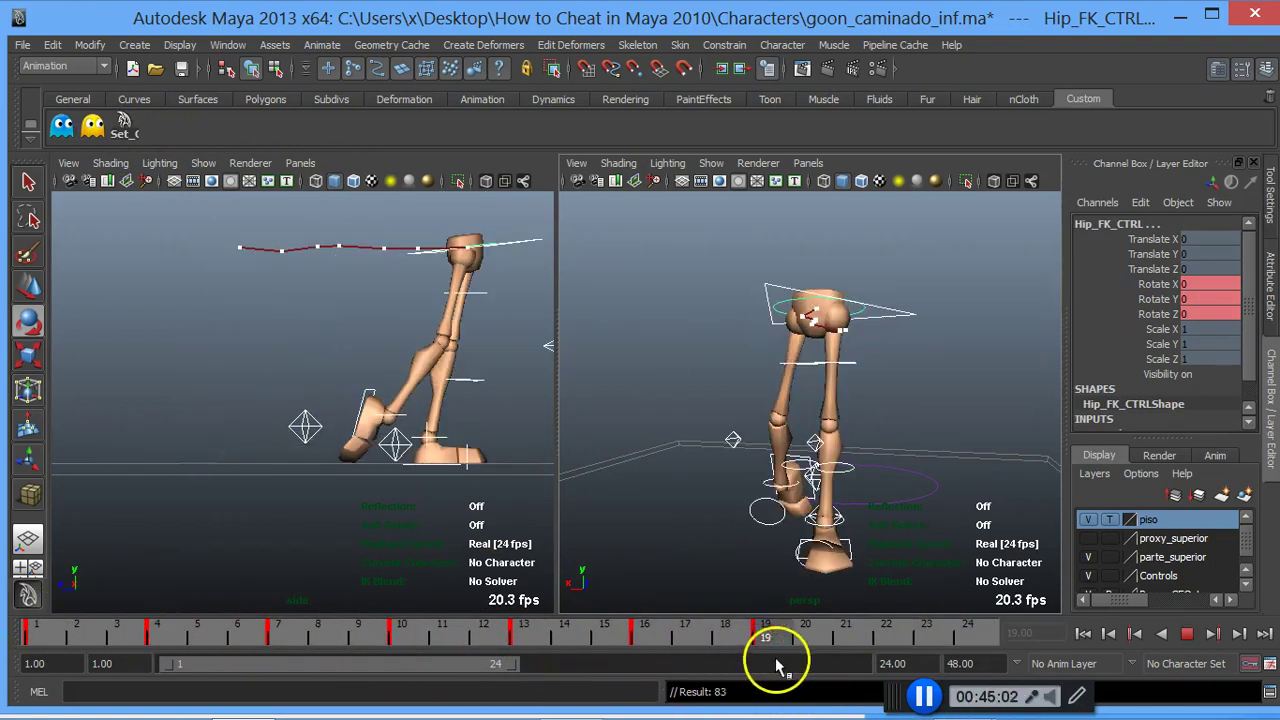
left_click(886, 640)
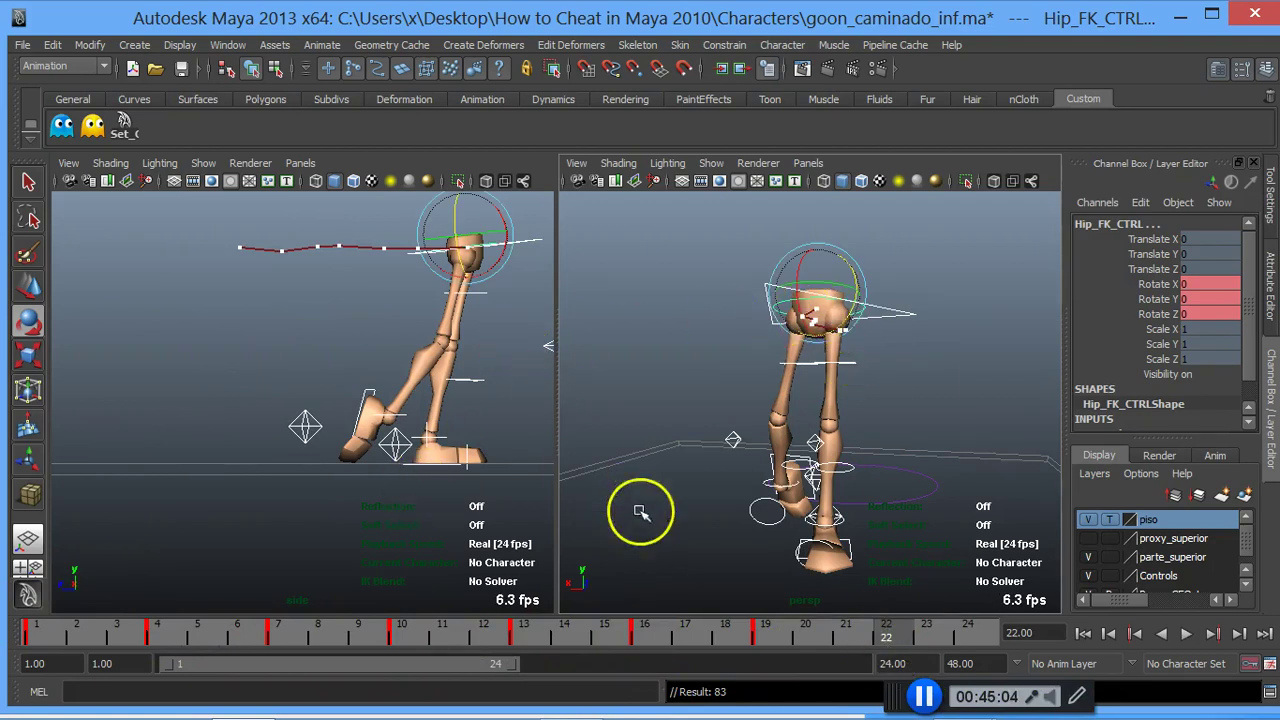
key("alt+v")
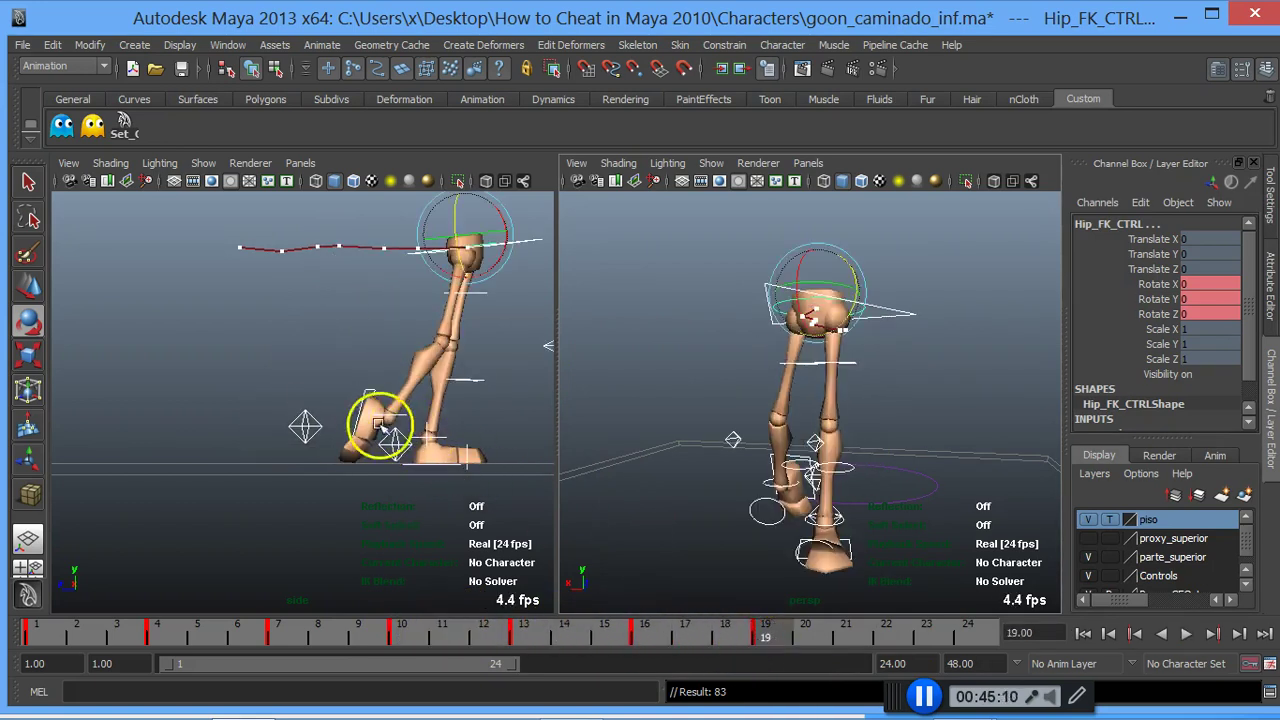
key("alt+v")
mouse_move(540, 635)
left_mouse_down()
mouse_move(229, 631)
mouse_move(780, 629)
mouse_move(790, 640)
left_mouse_up()
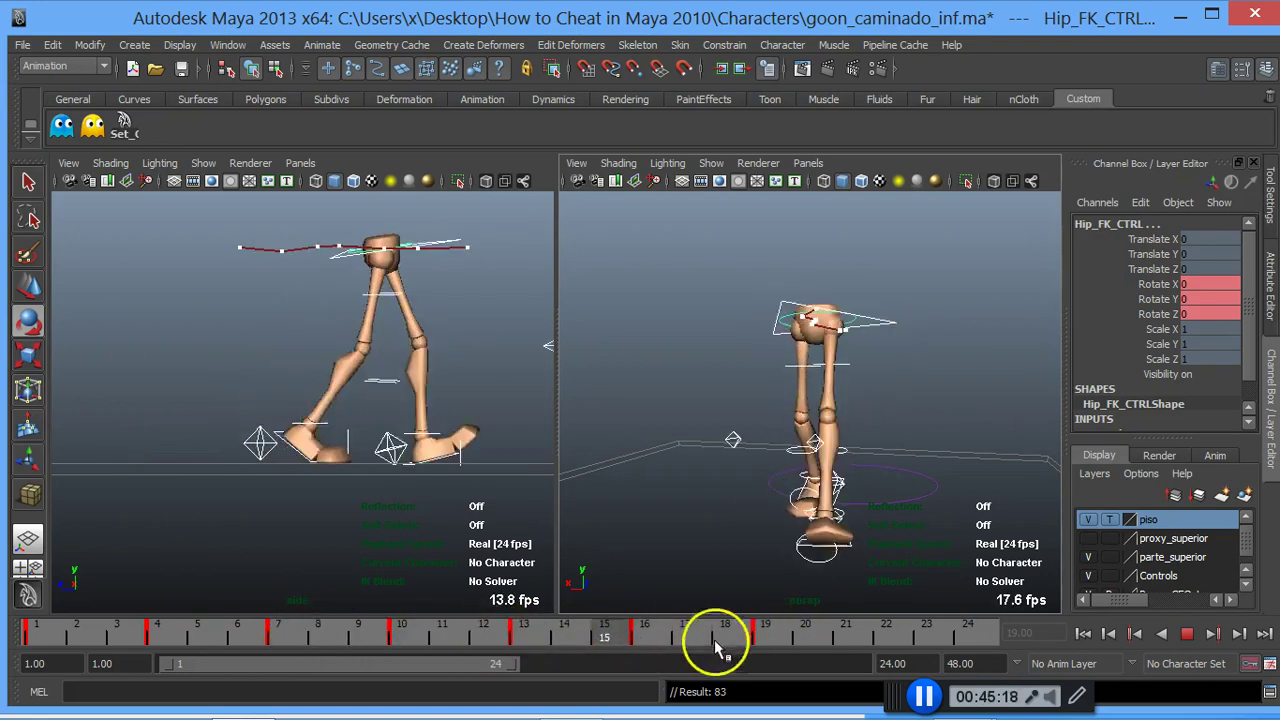
left_click(770, 634)
mouse_move(809, 18)
left_mouse_down()
mouse_move(866, 258)
mouse_move(806, 353)
mouse_move(763, 257)
left_mouse_up()
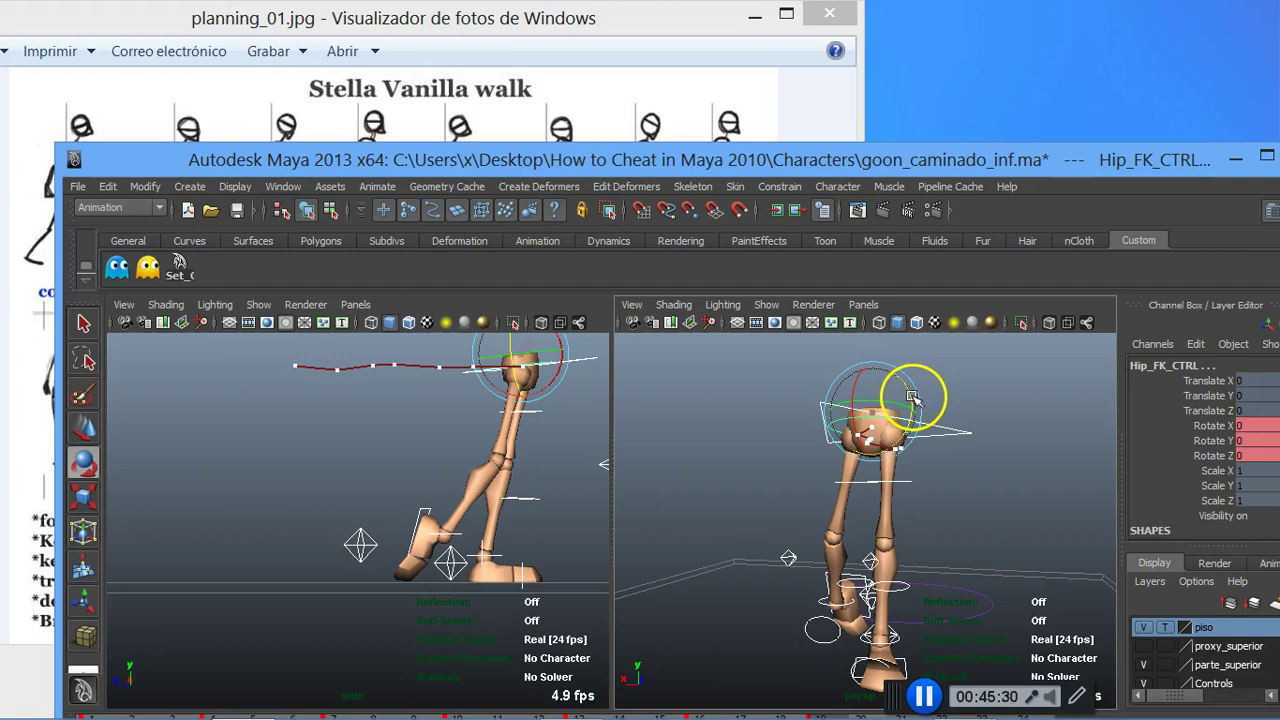
Step: Tilt the hips to Rotate Z -3.136 and rotate the root to -6.192, -13.505, -1.272
left_click_drag(912, 397, 922, 400)
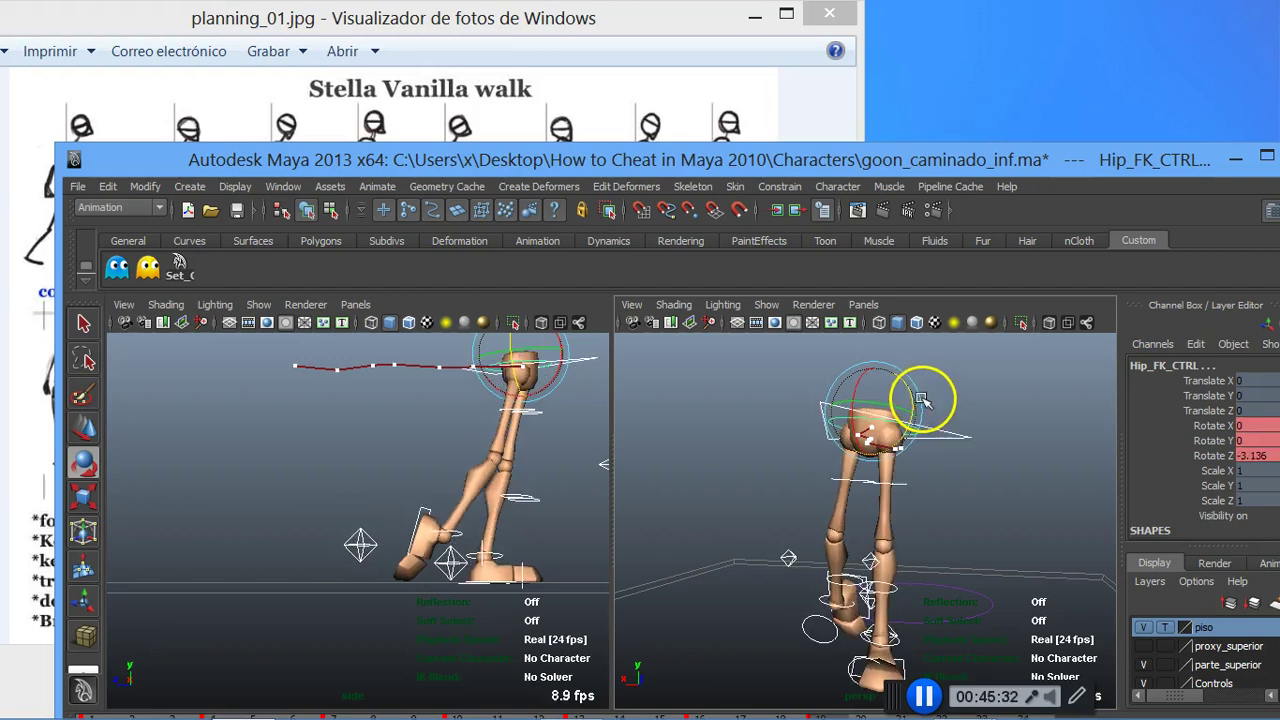
left_click(941, 388)
left_click(914, 418)
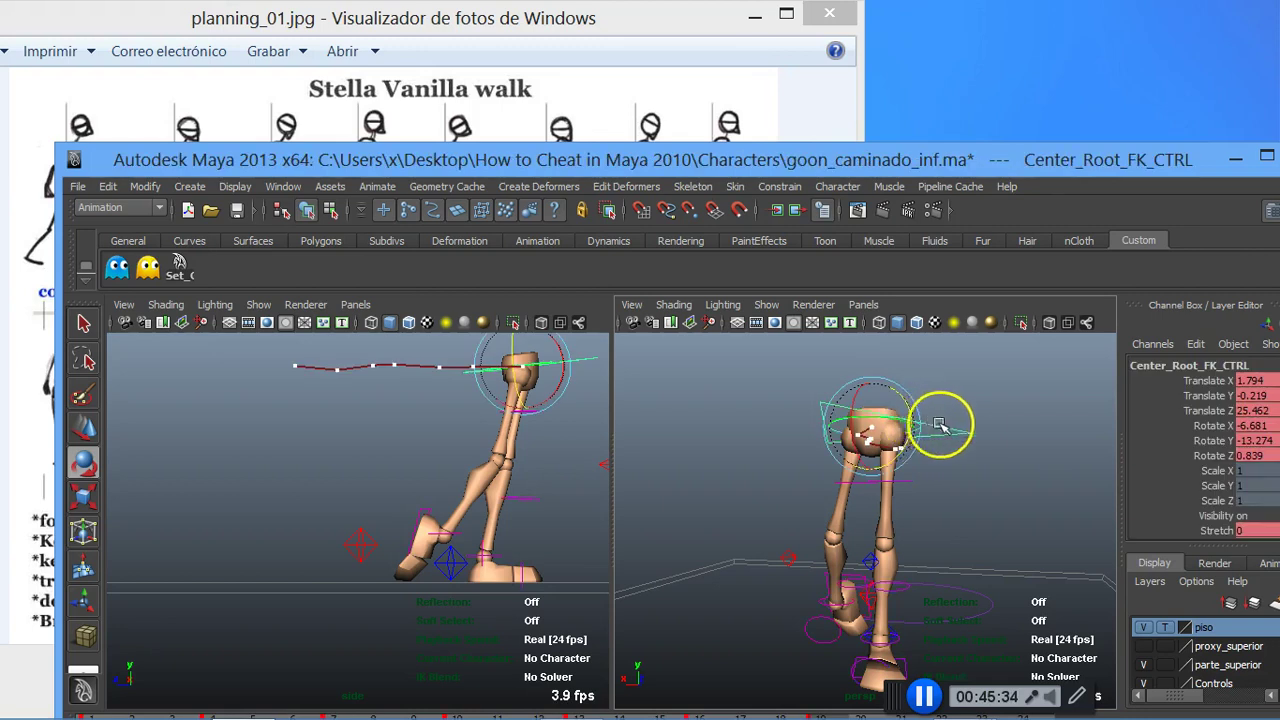
left_click(949, 437)
left_click(903, 408)
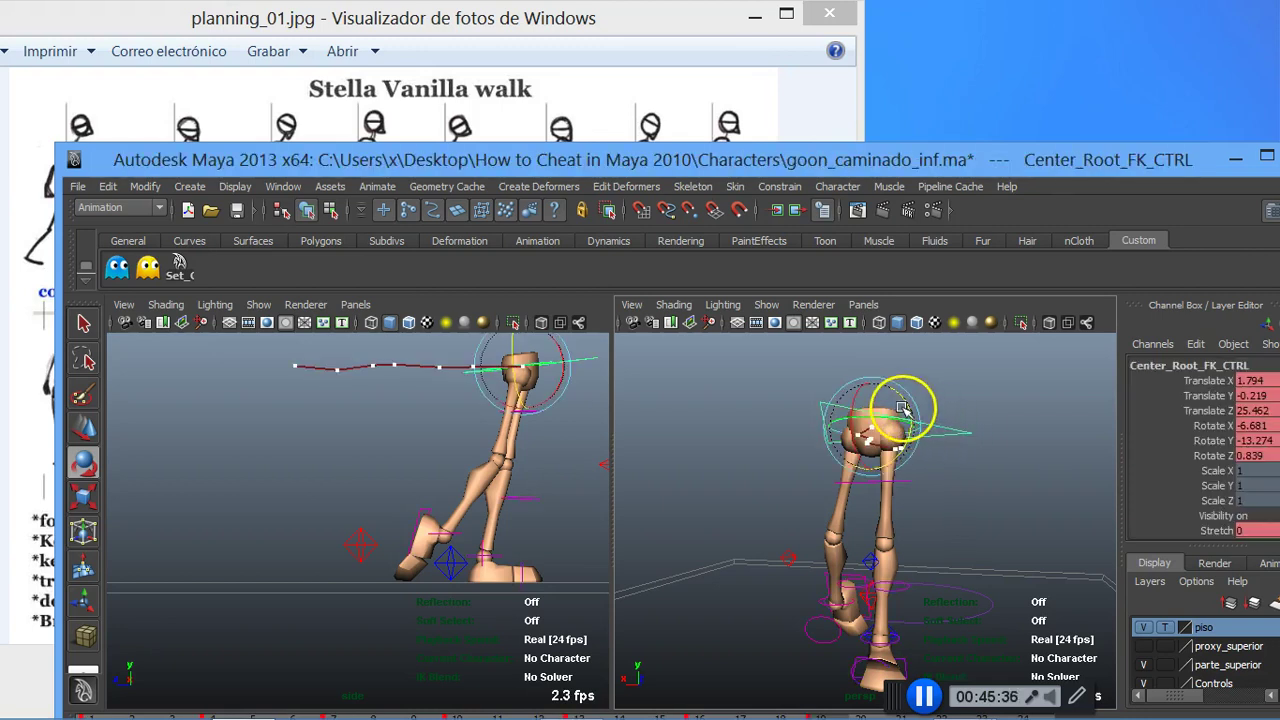
mouse_move(906, 405)
left_mouse_down()
mouse_move(908, 418)
mouse_move(902, 406)
left_mouse_up()
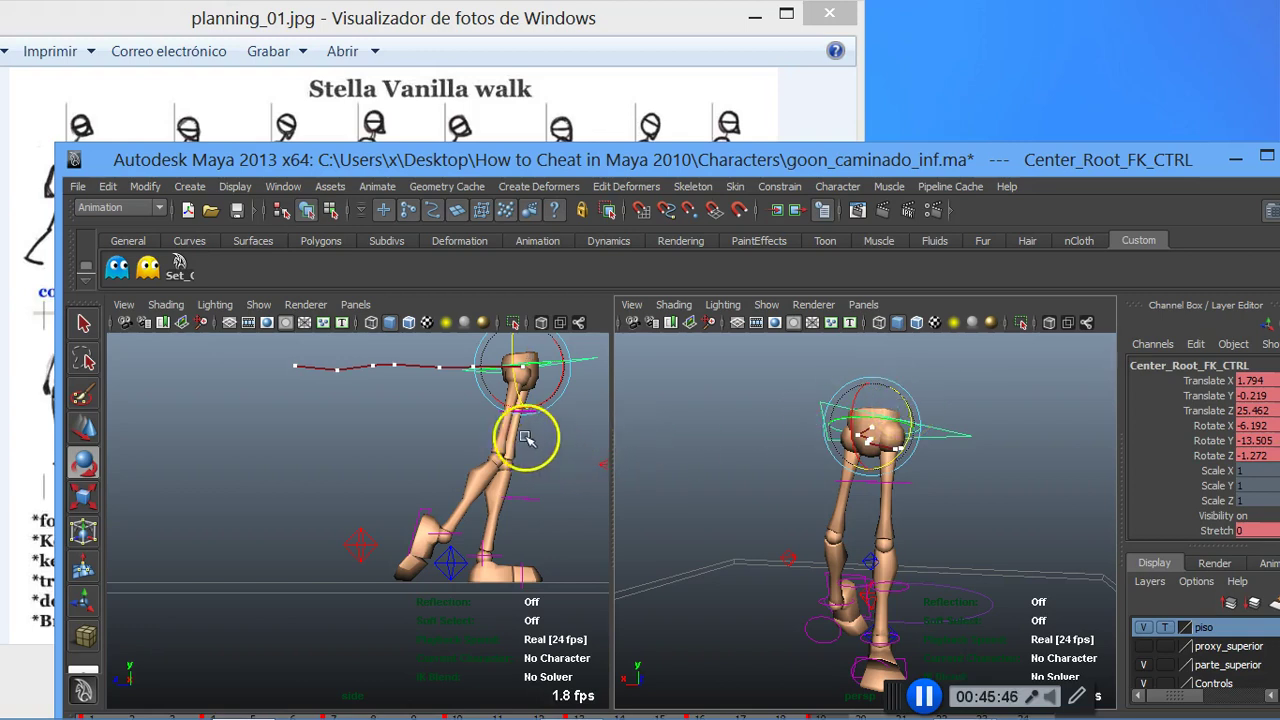
middle_click_drag(512, 424, 486, 434, "alt")
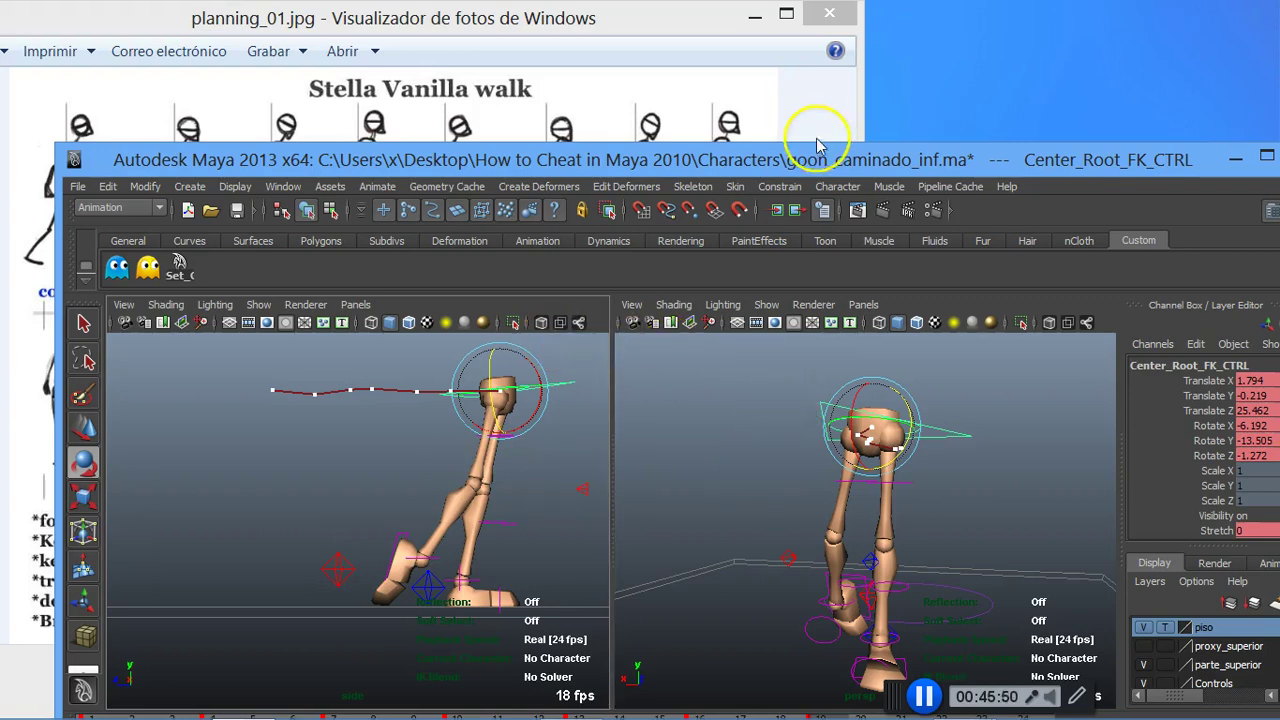
Step: At frame 22, move the right foot IK control up and forward to Translate -3.426, 1.69, 27.822
mouse_move(812, 165)
left_mouse_down()
mouse_move(706, 277)
mouse_move(626, 560)
mouse_move(657, 580)
mouse_move(728, 114)
mouse_move(728, 28)
left_mouse_up()
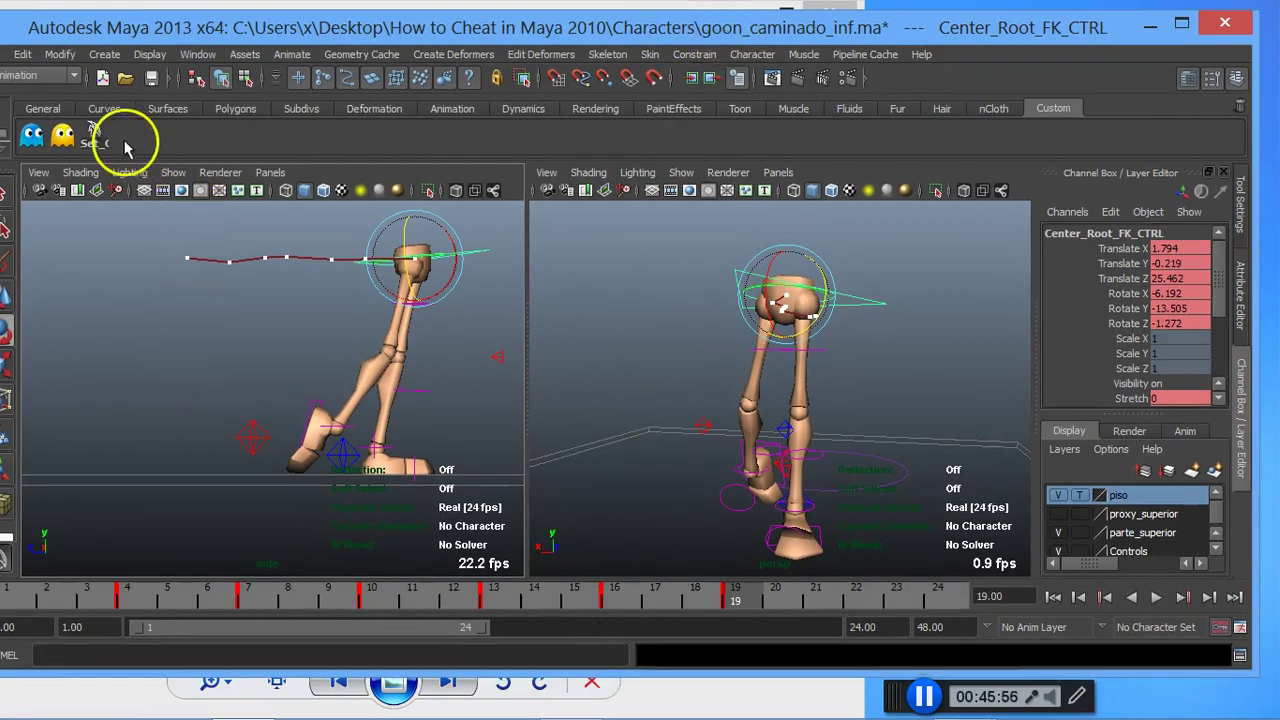
left_click(93, 138)
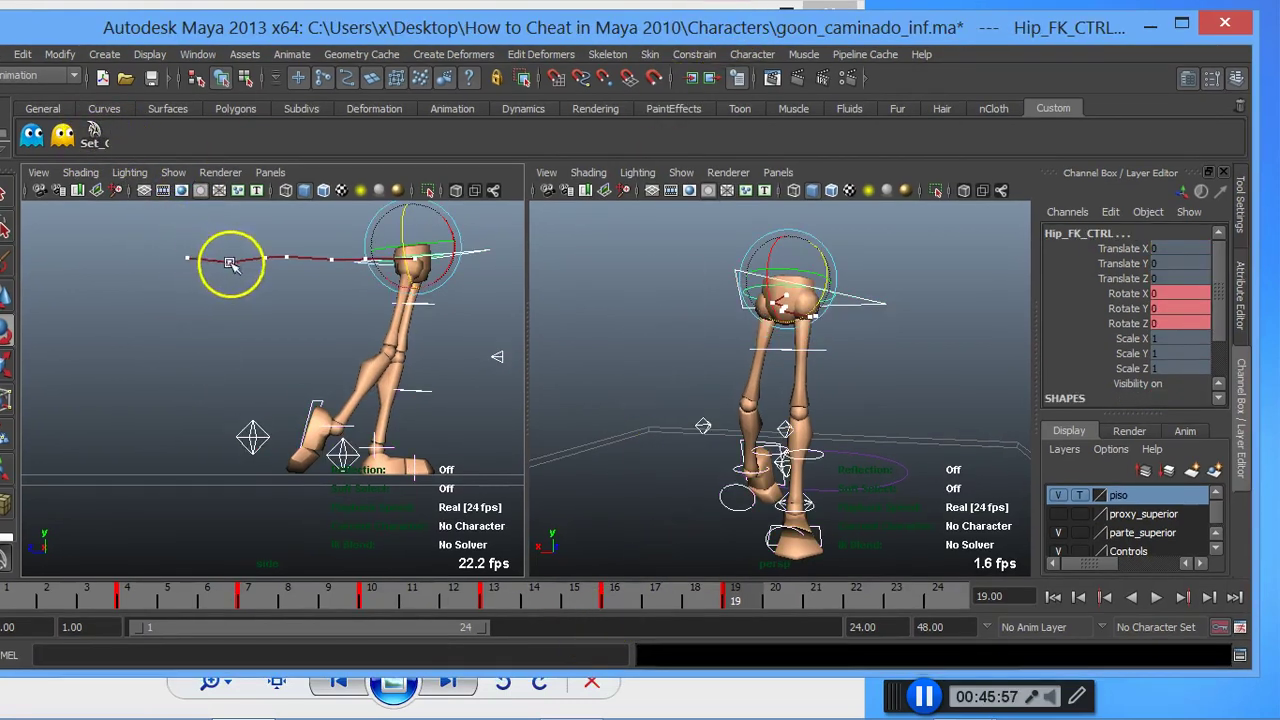
left_click(855, 600)
left_click(456, 224)
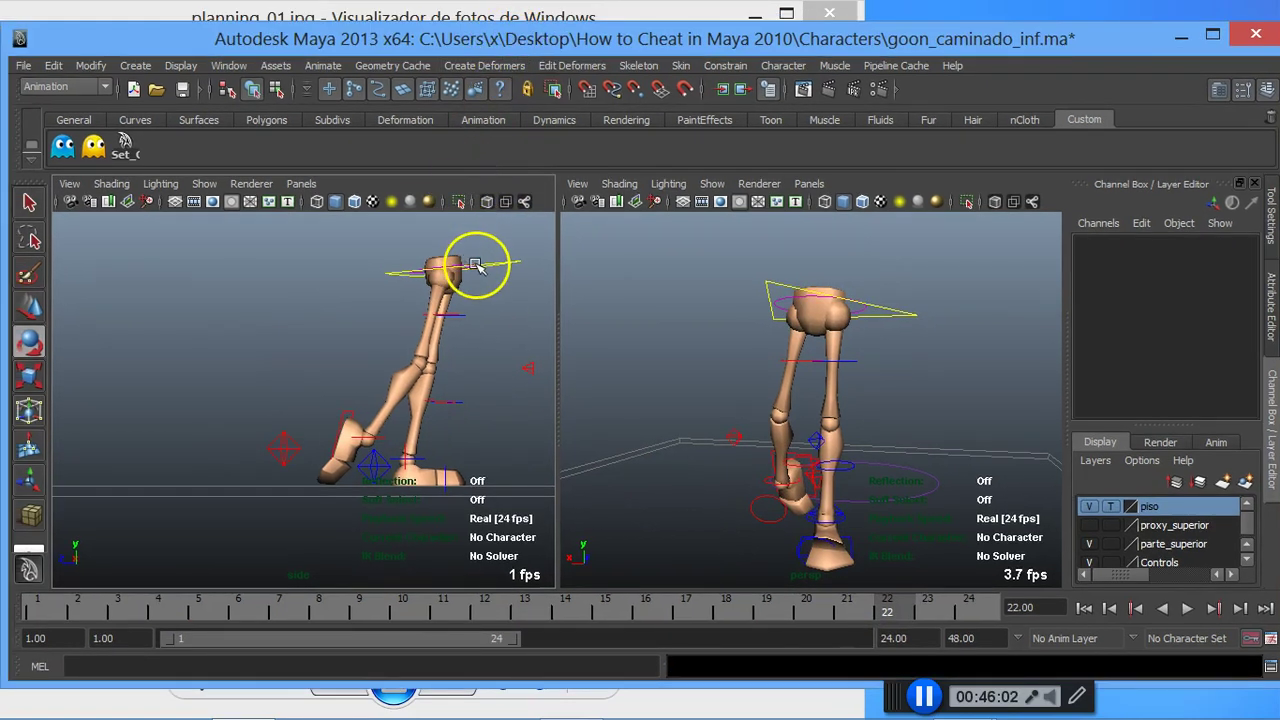
left_click(480, 266)
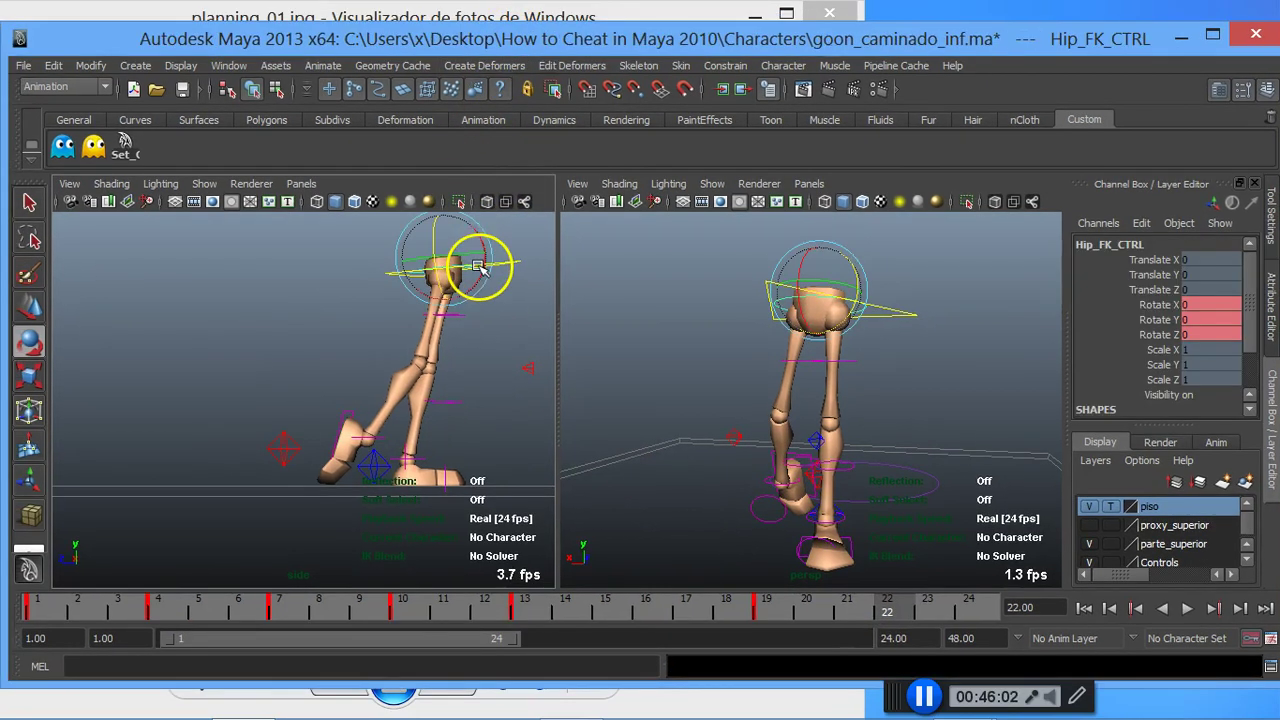
left_click(286, 447)
key("w")
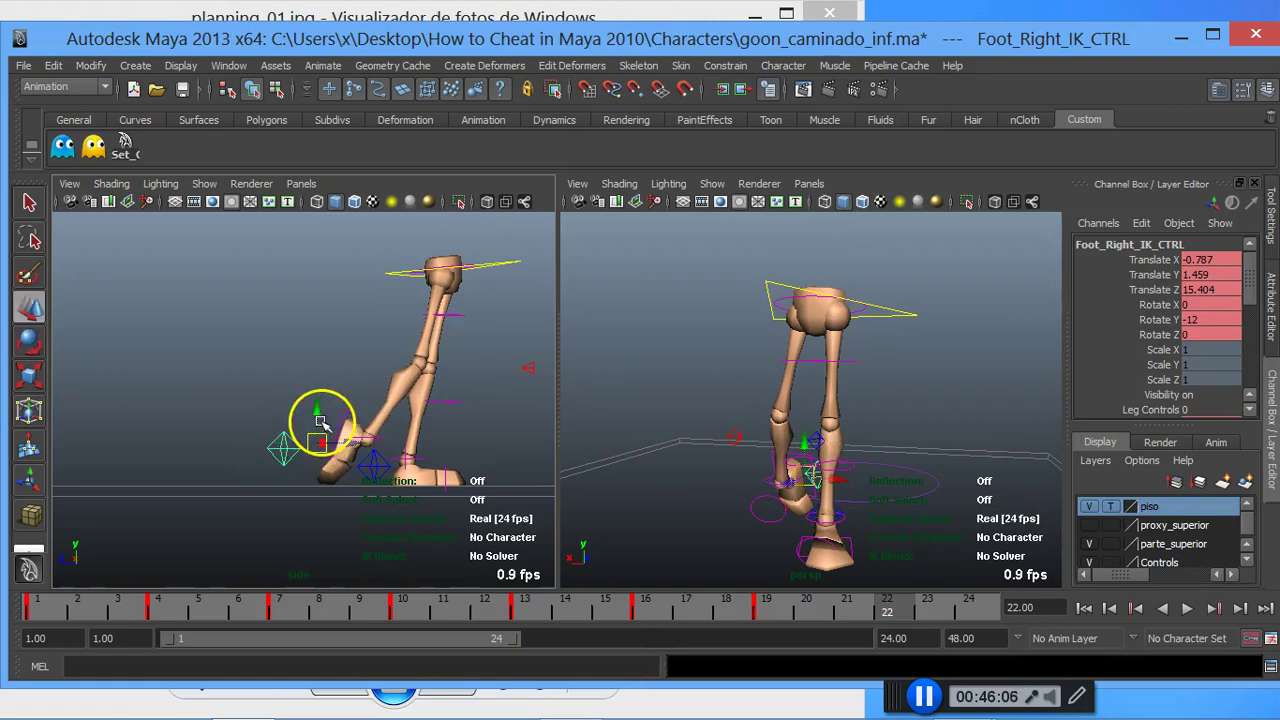
mouse_move(338, 379)
left_mouse_down()
mouse_move(320, 425)
mouse_move(499, 452)
mouse_move(457, 406)
mouse_move(466, 383)
mouse_move(467, 413)
left_mouse_up()
left_click(292, 434)
Step: Key the right foot, rotate it to X -99.705, and lower it to Translate Y -2.345
key("s")
key("e")
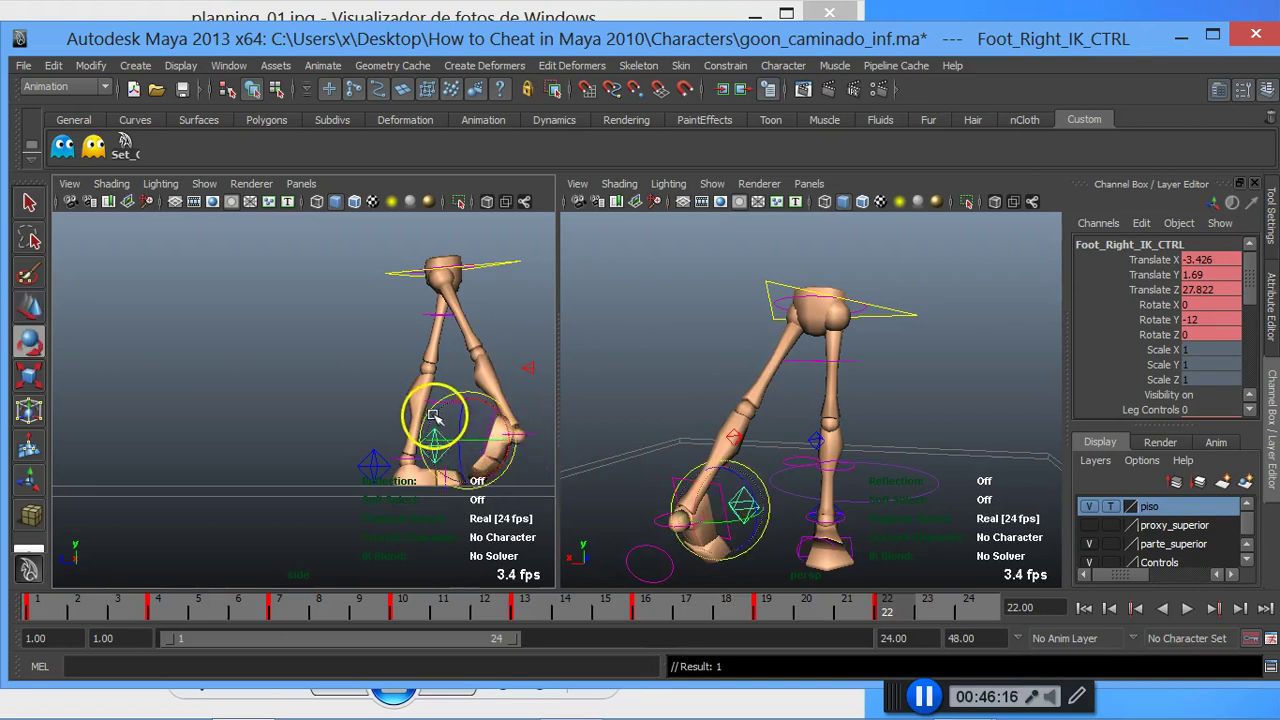
mouse_move(423, 443)
left_mouse_down()
mouse_move(409, 571)
mouse_move(465, 461)
left_mouse_up()
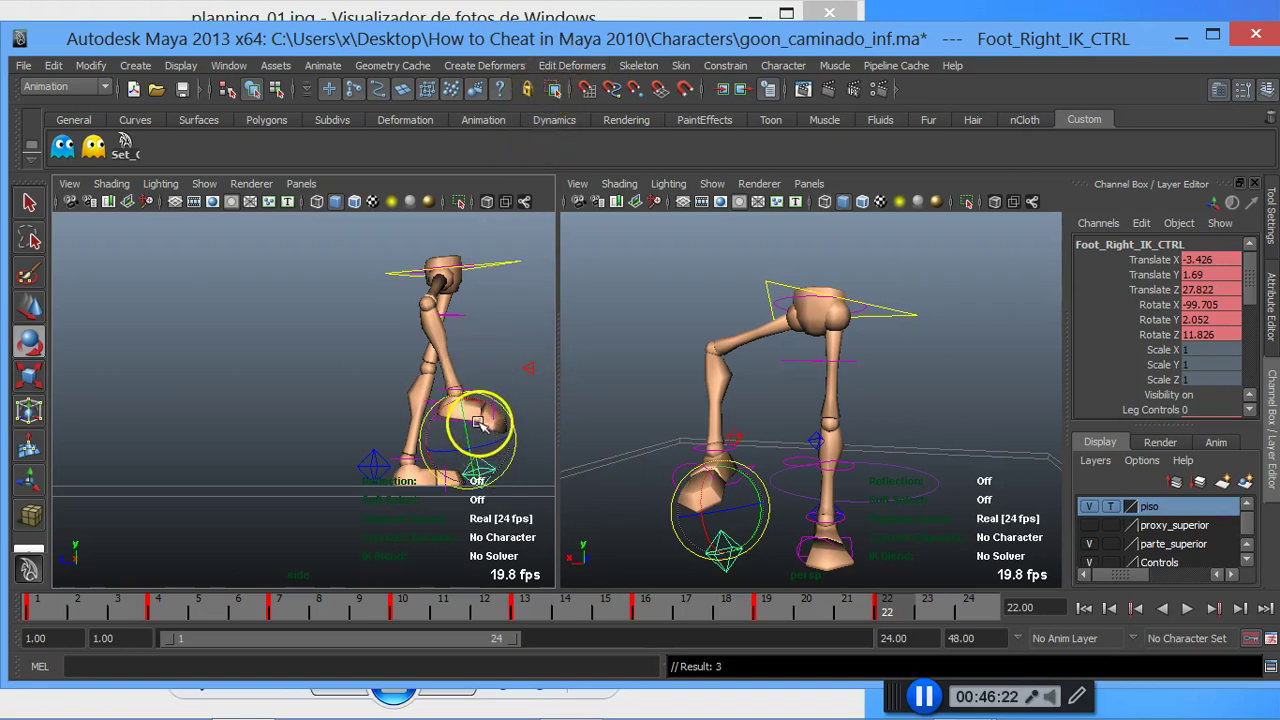
key("w")
mouse_move(464, 413)
left_mouse_down()
mouse_move(471, 491)
mouse_move(486, 491)
left_mouse_up()
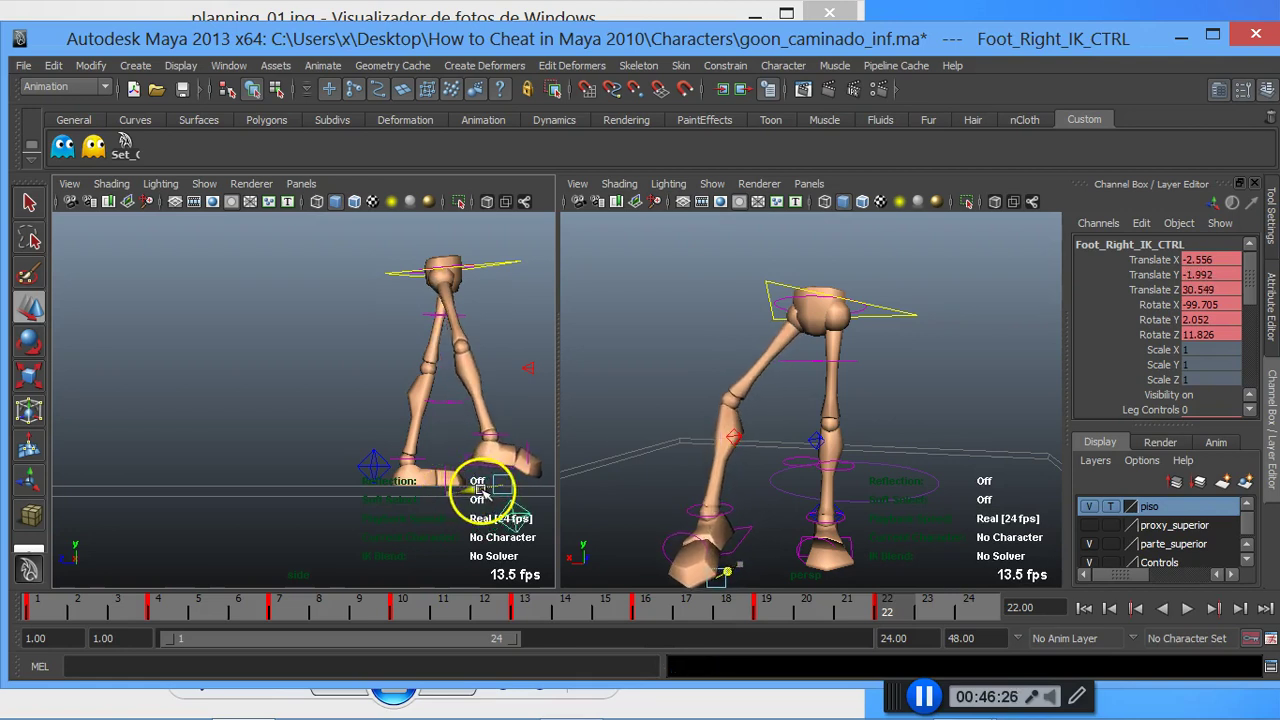
Step: Push the right and left knee pole vectors forward in Z and nudge the right foot to Translate -0.378, -1.51, 30.619
left_click(735, 437)
scroll(503, 380, "down", 2)
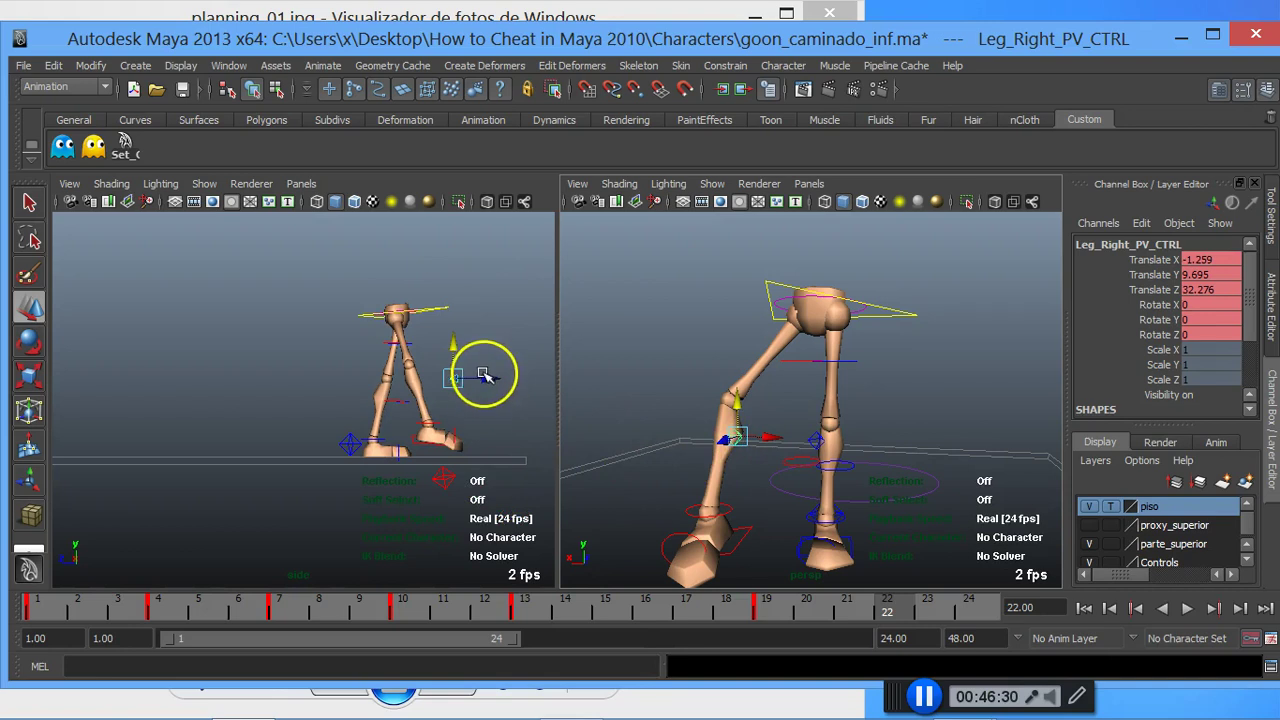
left_click_drag(490, 377, 545, 377)
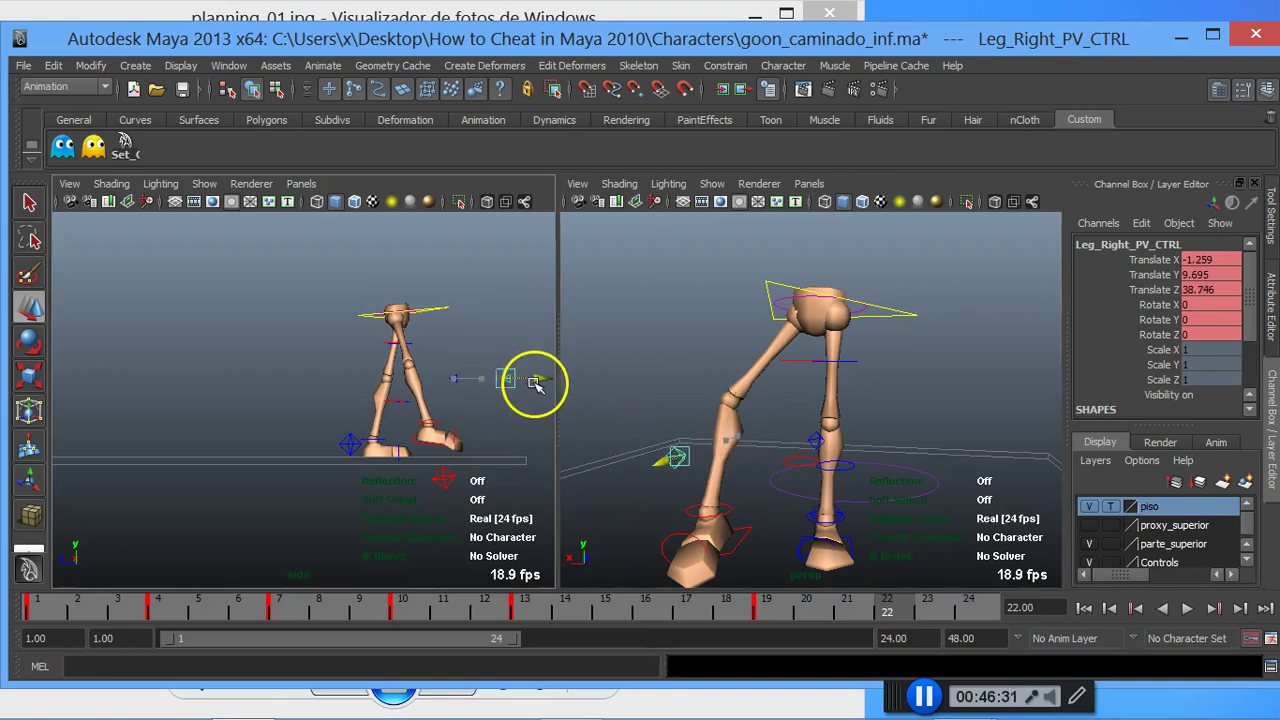
left_click(820, 441)
left_click_drag(478, 378, 540, 381)
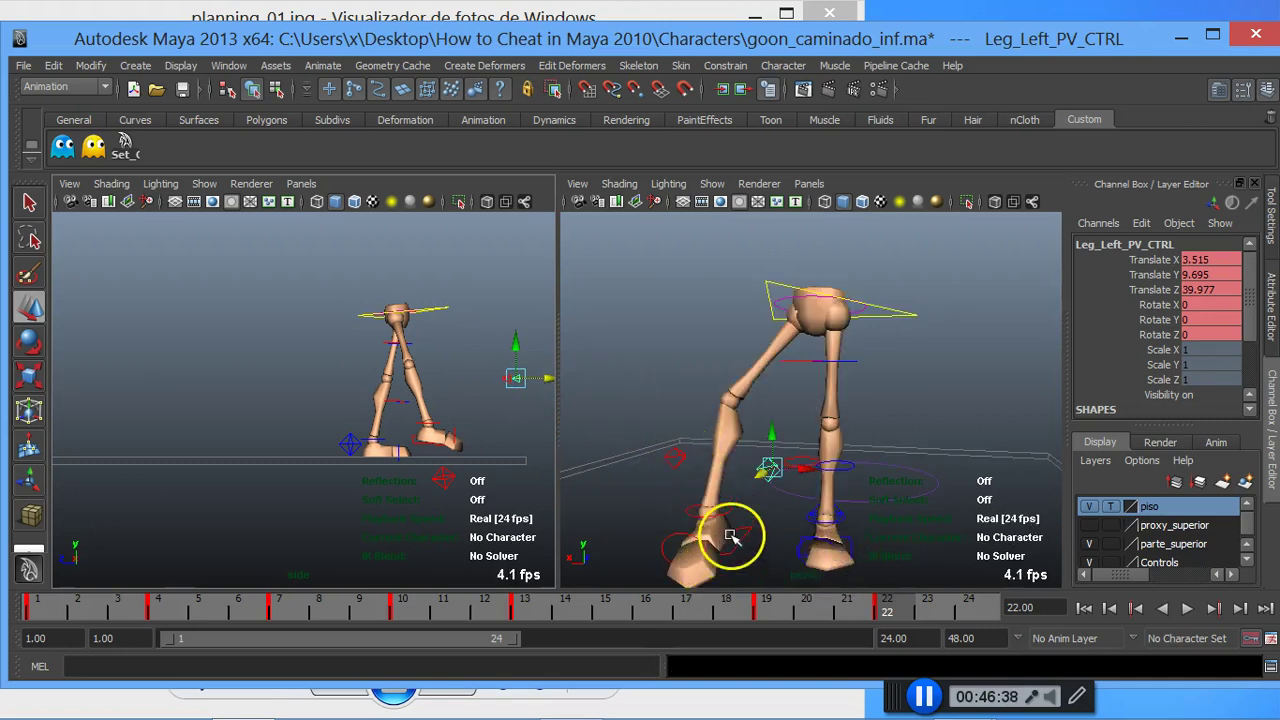
scroll(740, 530, "down", 3)
mouse_move(770, 518)
left_mouse_down()
mouse_move(777, 500)
mouse_move(815, 486)
left_mouse_up()
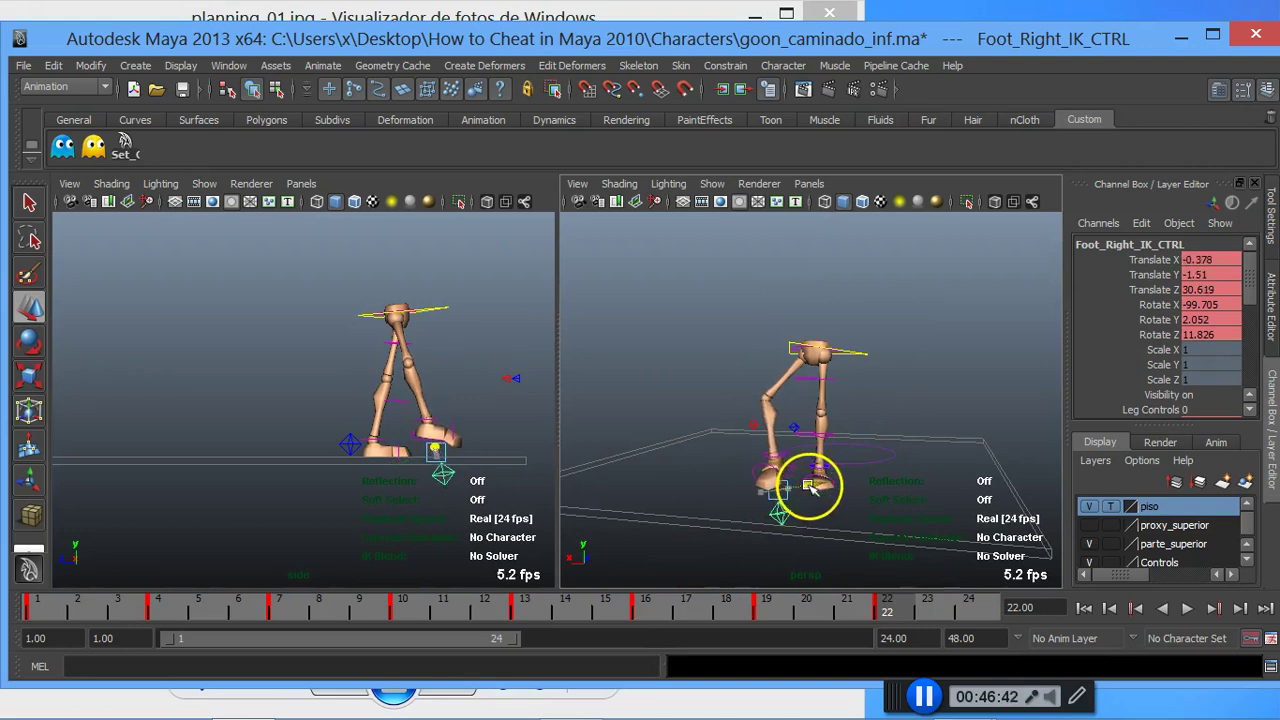
left_click_drag(1250, 262, 1252, 318)
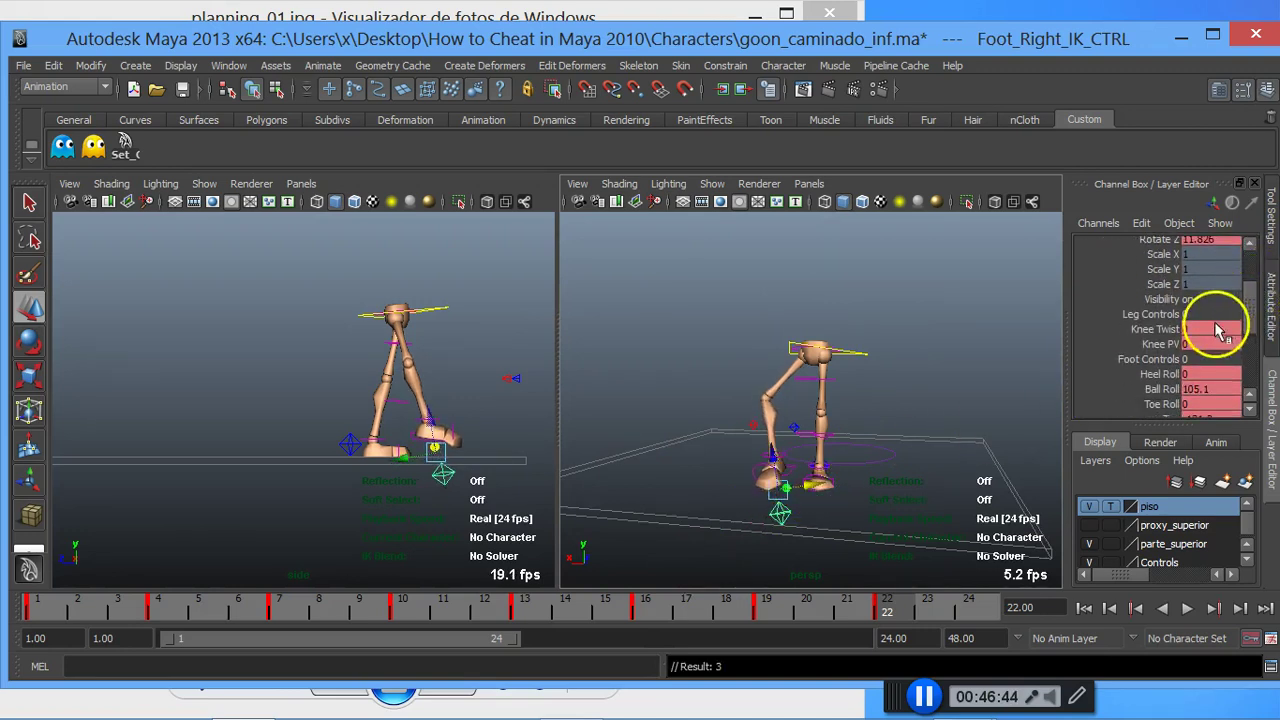
Step: Set the right foot control's Knee PV to 1 and scrub back to frame 22
left_click(1192, 343)
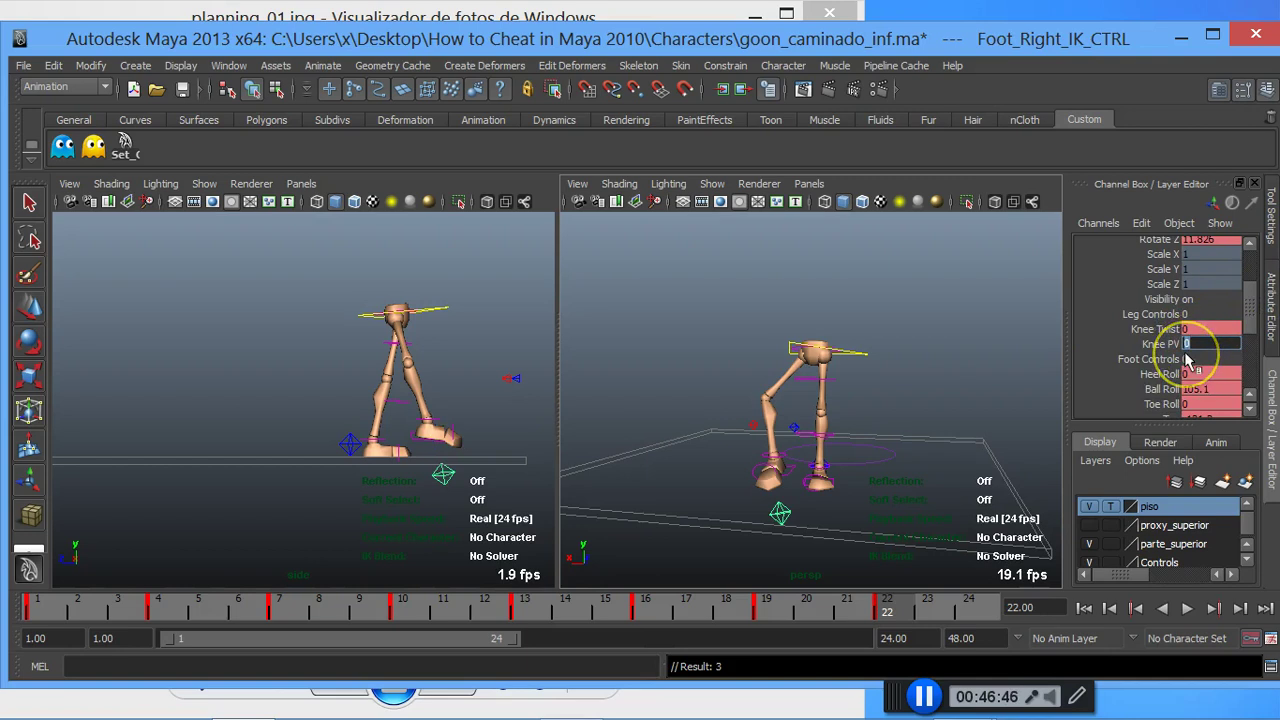
type("1")
key("Return")
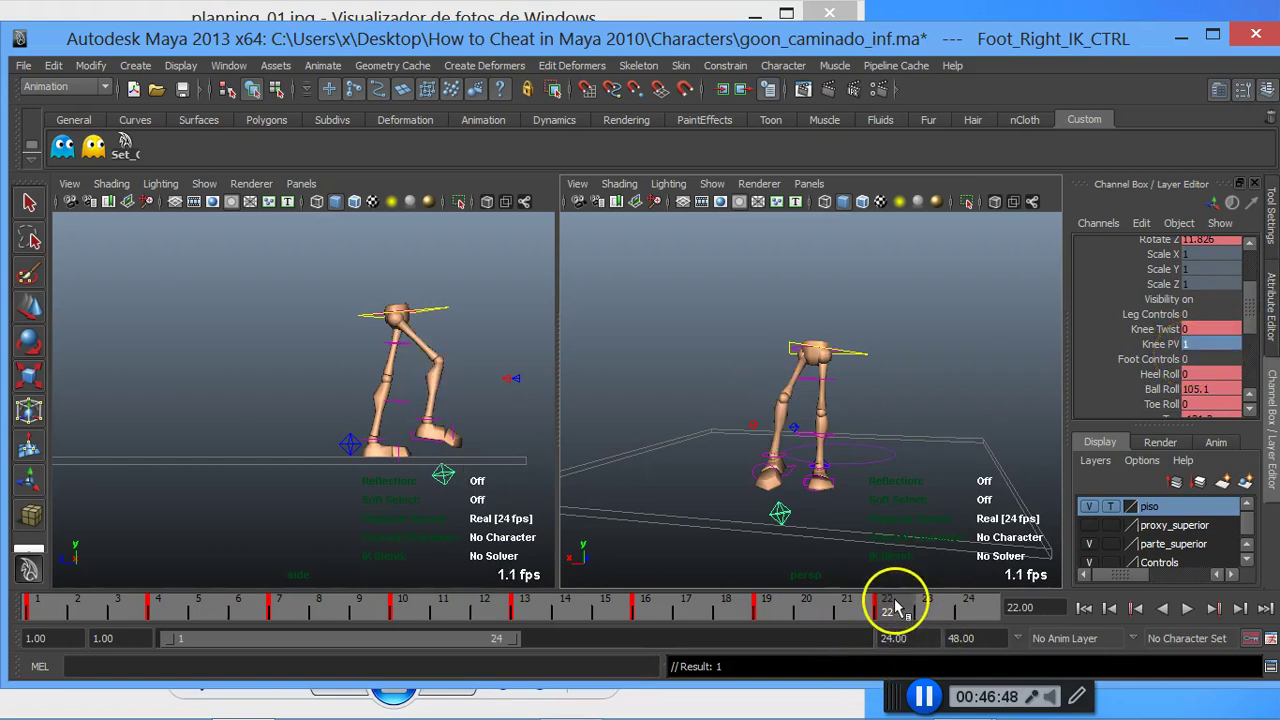
left_click_drag(896, 611, 893, 608)
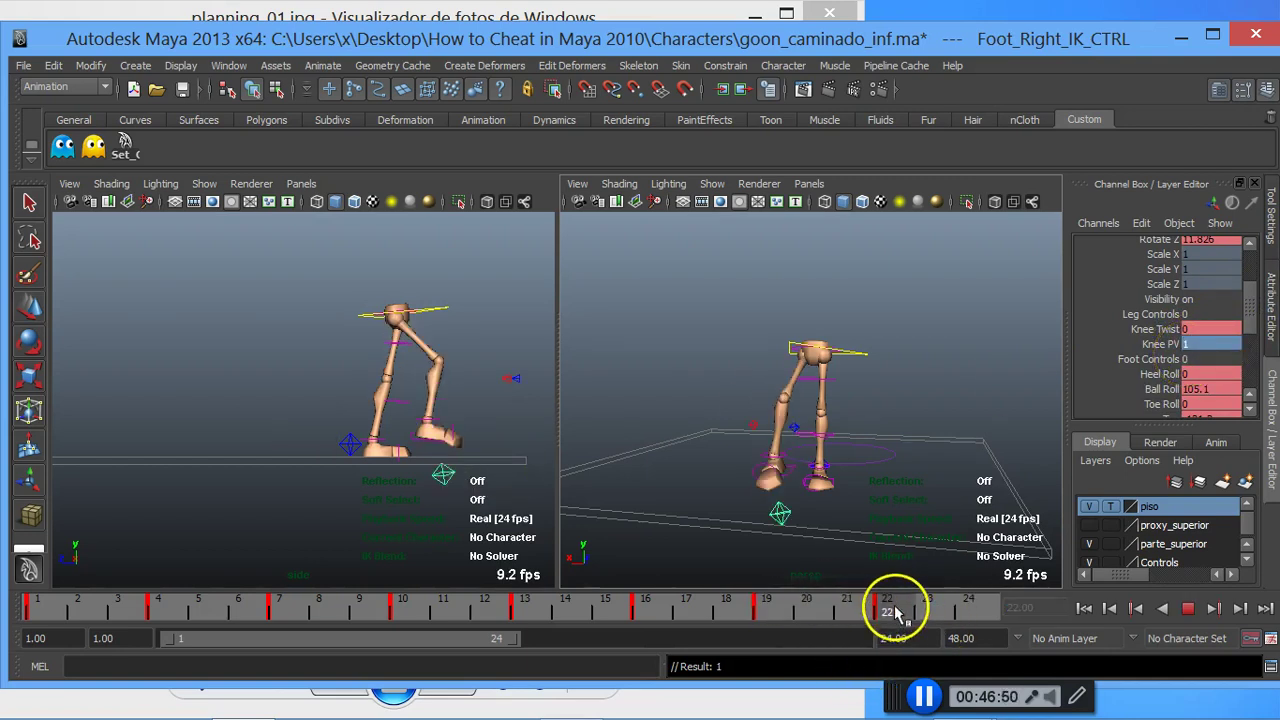
Step: Slide the right foot IK control forward to Translate -0.035, -2.668, 33.363
left_click(436, 474)
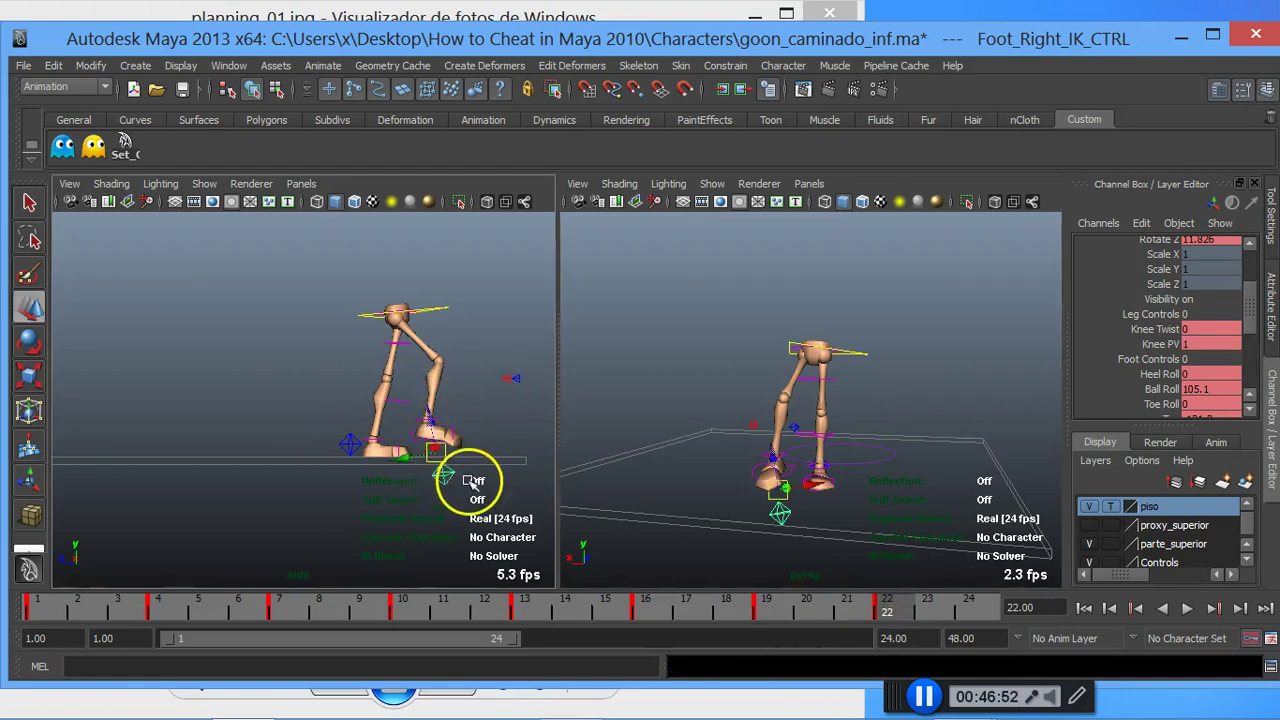
mouse_move(381, 459)
left_mouse_down()
mouse_move(432, 408)
mouse_move(441, 462)
left_mouse_up()
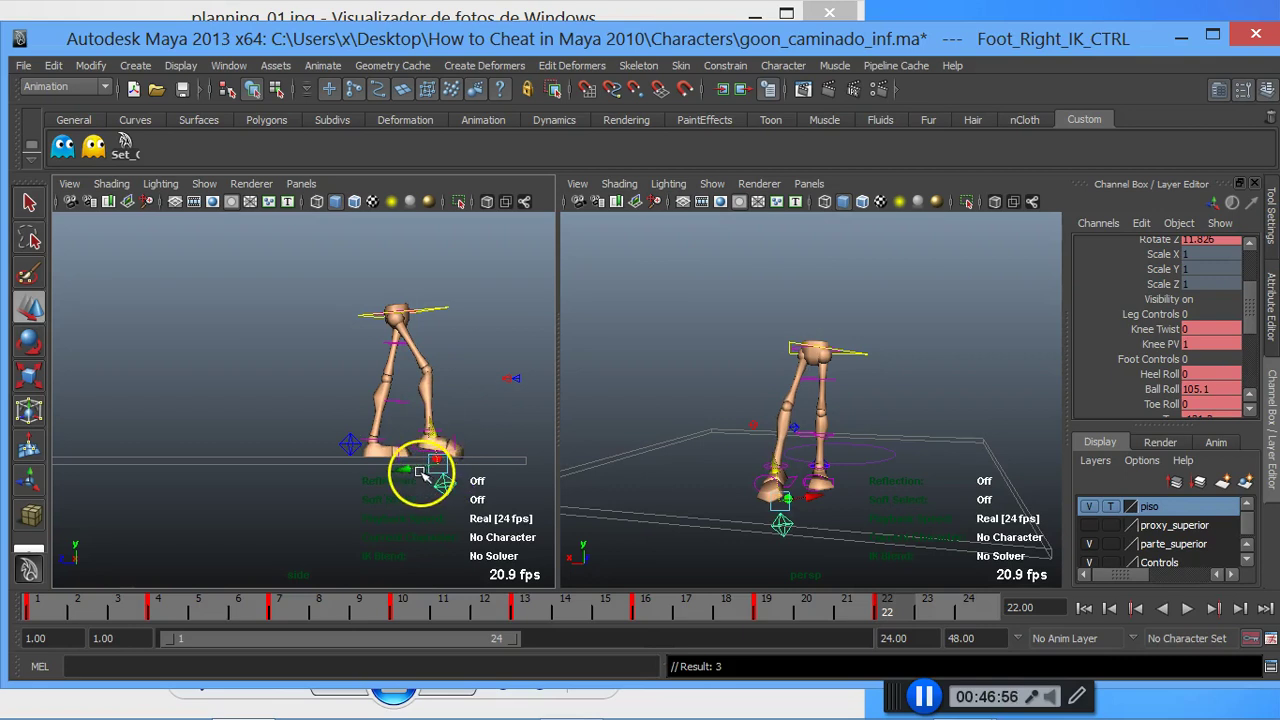
left_click(426, 470)
left_click(443, 485)
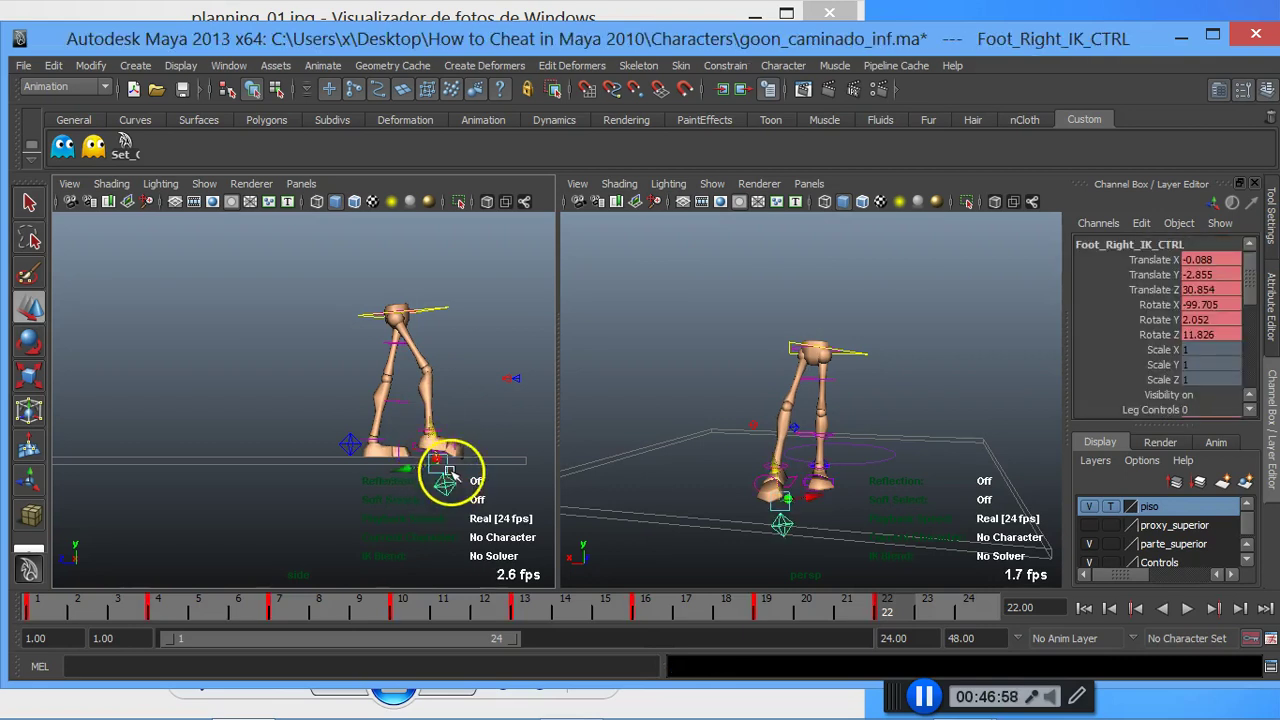
mouse_move(420, 467)
left_mouse_down()
mouse_move(431, 468)
mouse_move(440, 428)
left_mouse_up()
scroll(440, 428, "up", 2)
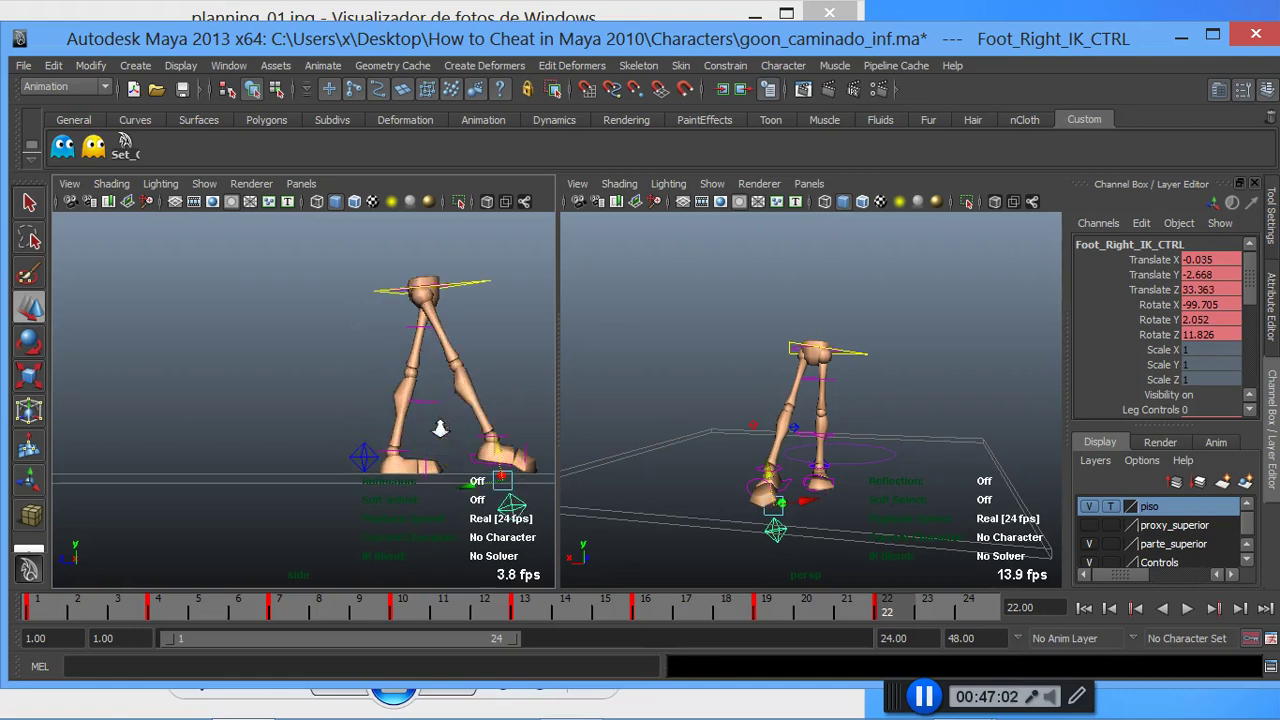
scroll(428, 417, "down", 1)
scroll(428, 417, "up", 3)
scroll(428, 417, "down", 2)
scroll(428, 417, "up", 2)
scroll(428, 417, "down", 2)
scroll(428, 417, "up", 1)
scroll(430, 418, "down", 1)
scroll(434, 420, "down", 1)
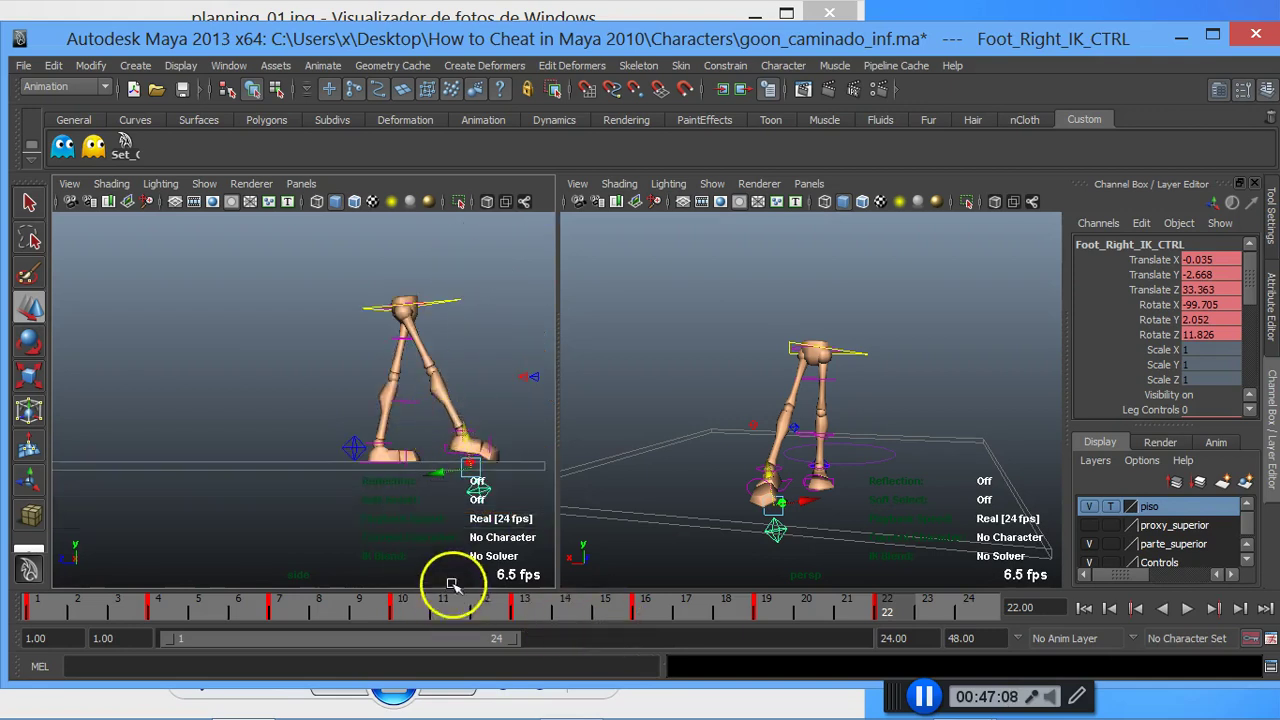
scroll(415, 453, "up", 2)
mouse_move(420, 452)
middle_mouse_down("alt")
mouse_move(408, 434)
mouse_move(223, 386)
middle_mouse_up("alt")
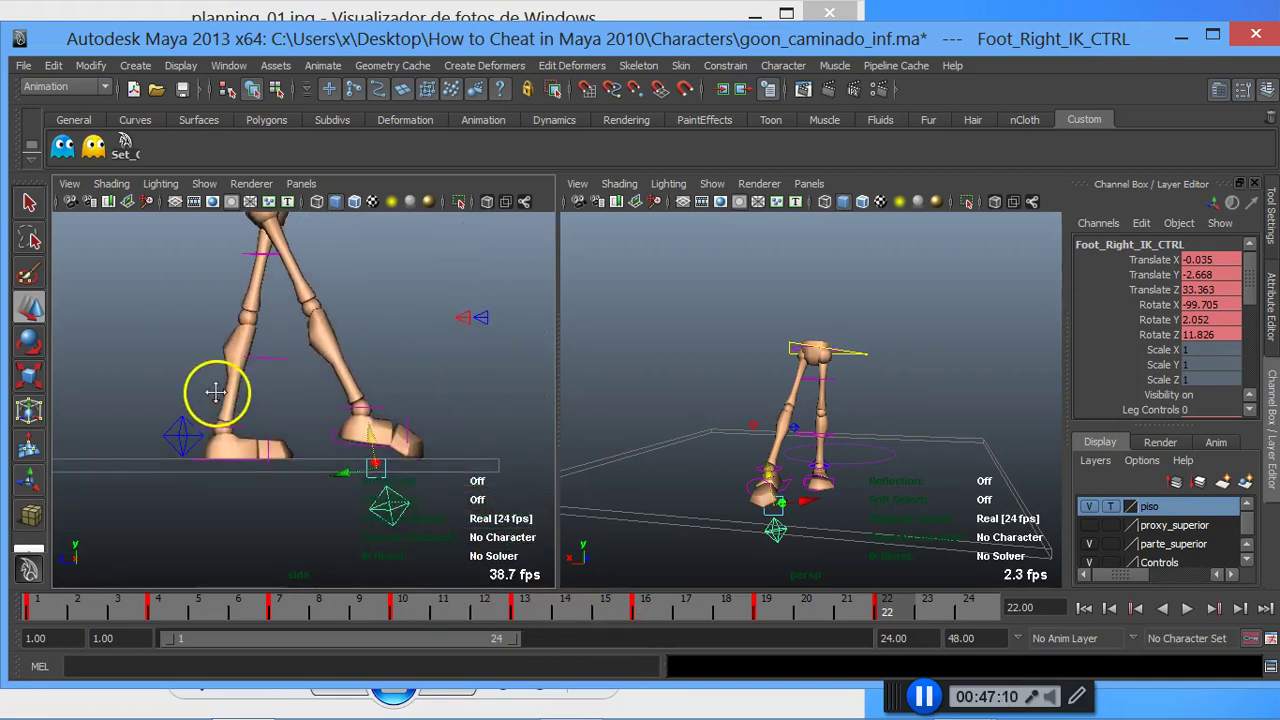
mouse_move(560, 608)
left_mouse_down()
mouse_move(428, 608)
mouse_move(540, 613)
left_mouse_up()
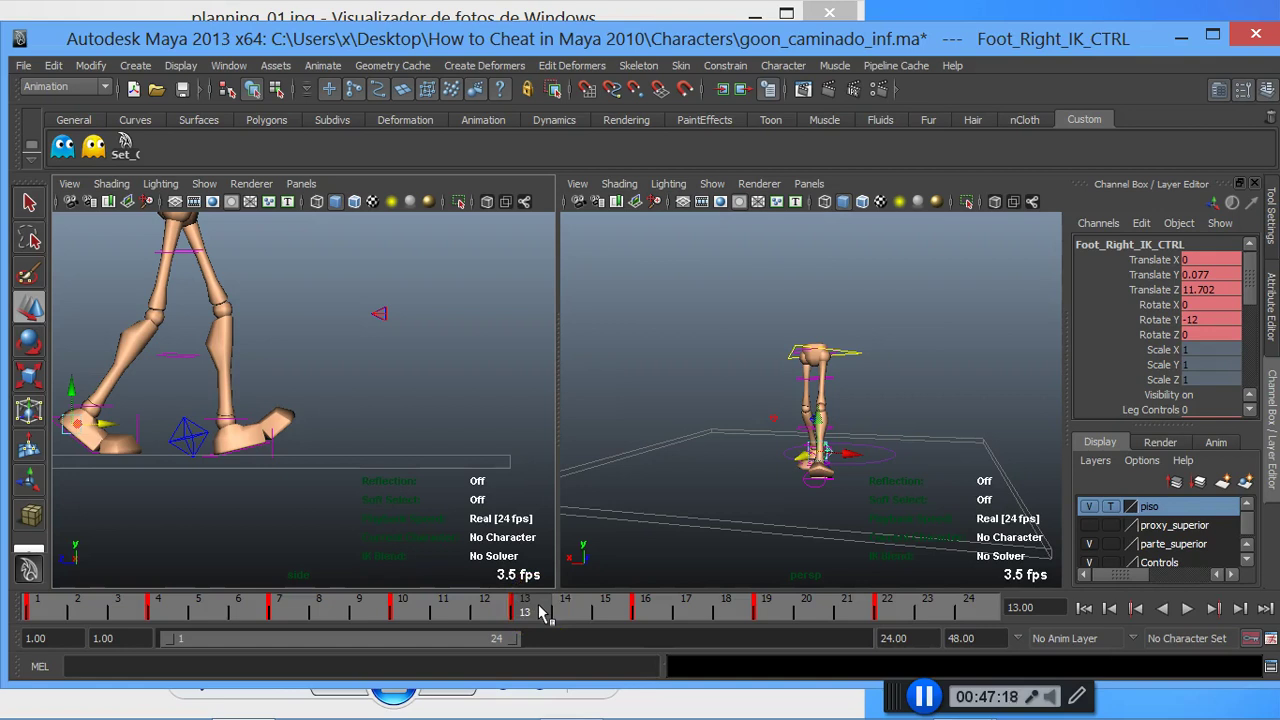
scroll(327, 338, "down", 1)
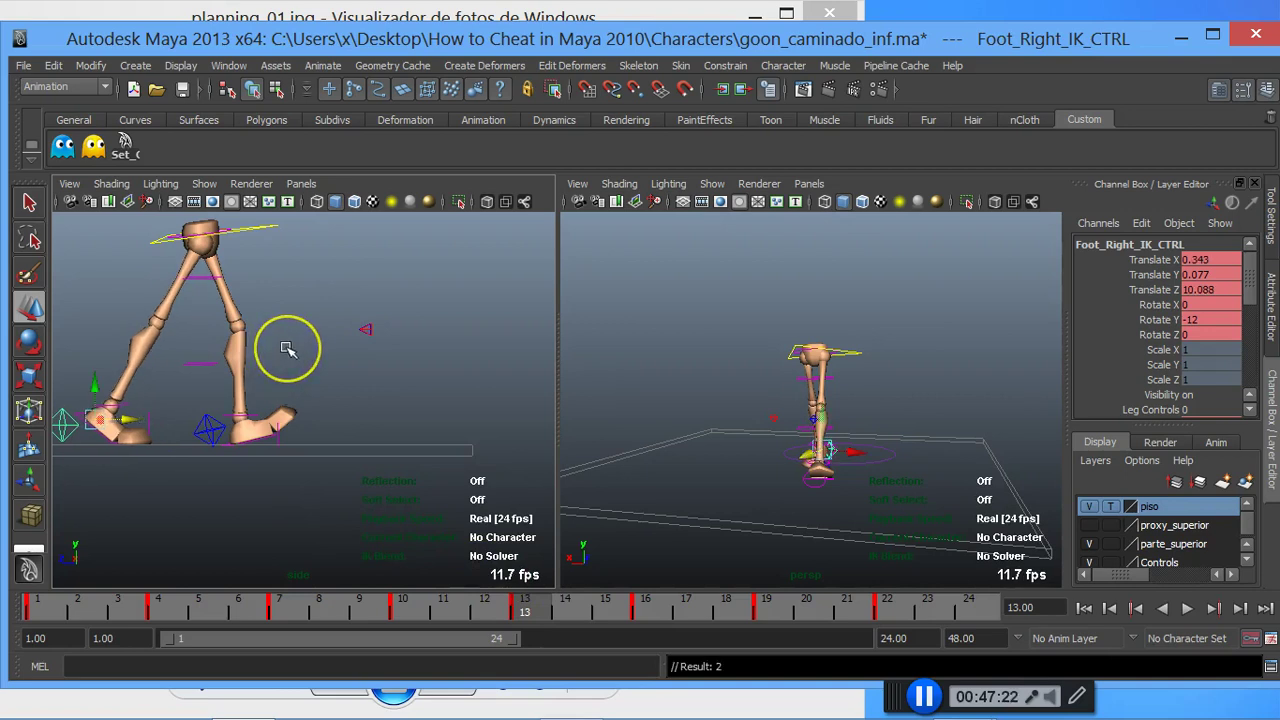
key("ctrl+z")
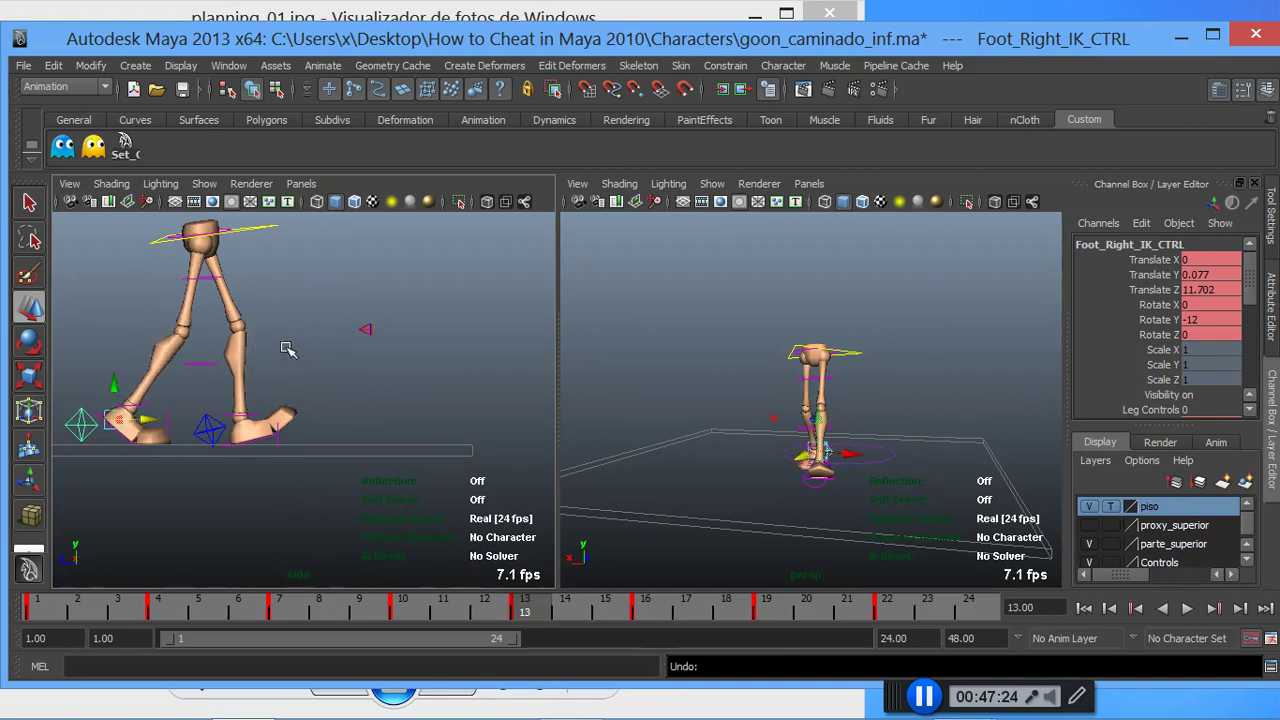
mouse_move(532, 606)
left_mouse_down()
mouse_move(909, 614)
mouse_move(940, 627)
left_mouse_up()
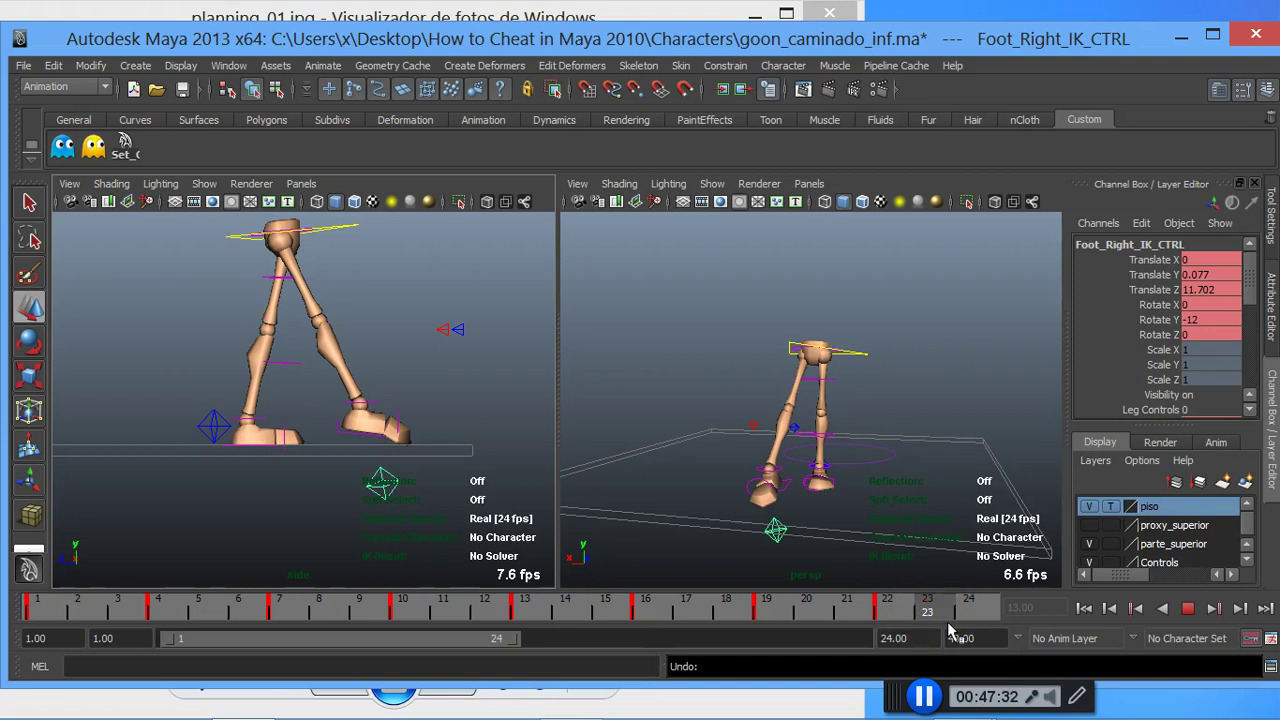
left_click(886, 610)
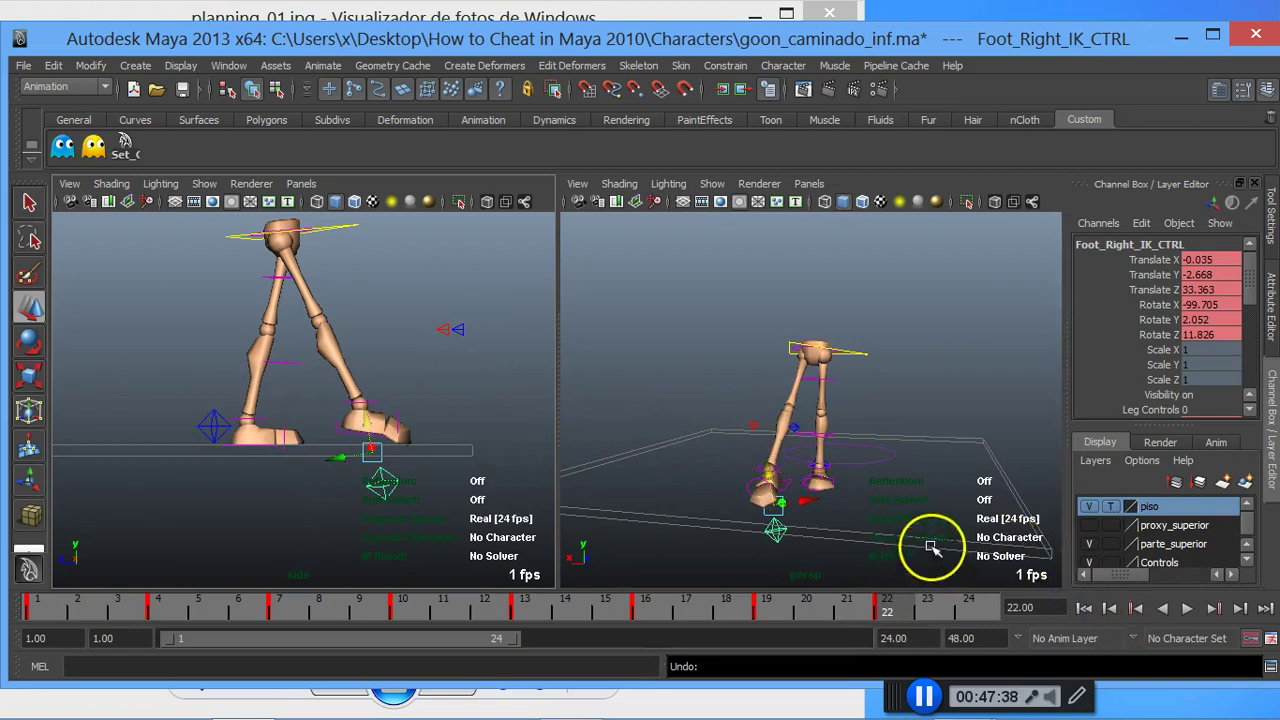
mouse_move(842, 500)
left_mouse_down("alt")
mouse_move(757, 457)
mouse_move(820, 471)
mouse_move(849, 437)
mouse_move(634, 466)
mouse_move(703, 457)
mouse_move(777, 509)
left_mouse_up("alt")
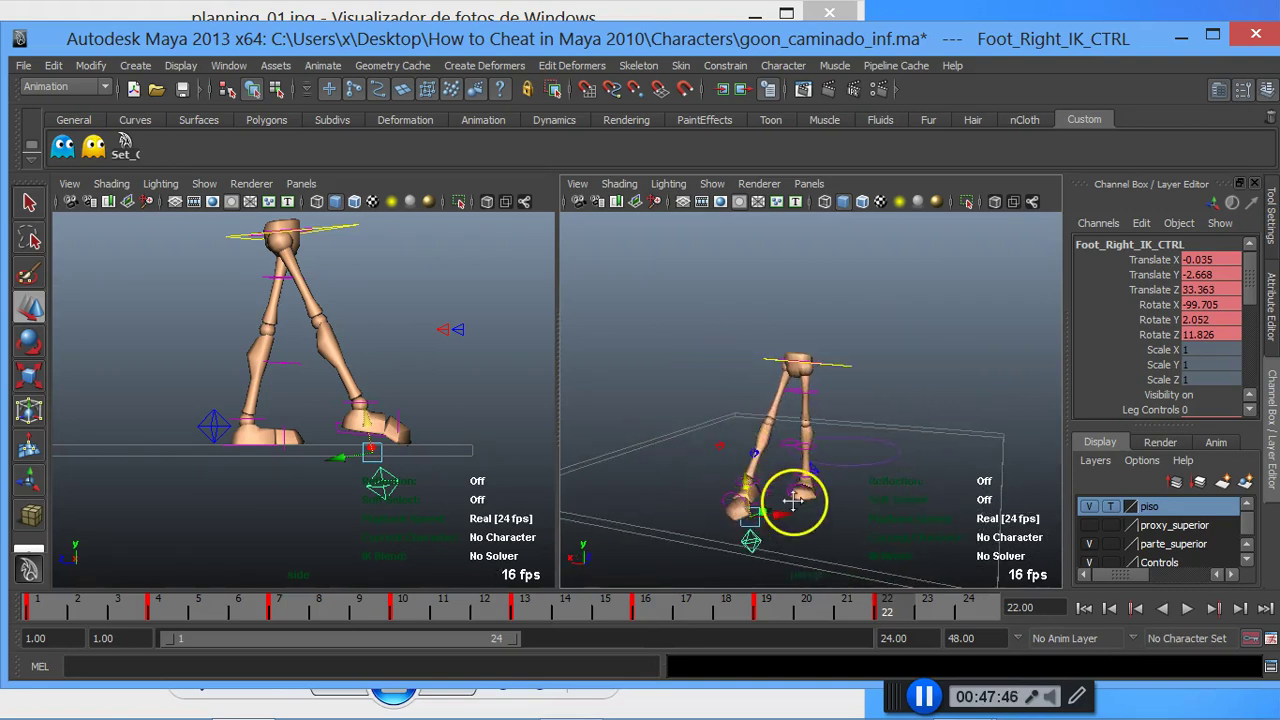
Step: Zoom in on the legs and reselect the right foot IK control at frame 22
scroll(792, 496, "up", 2)
scroll(766, 497, "up", 2)
scroll(771, 494, "up", 2)
scroll(779, 497, "down", 6)
mouse_move(780, 497)
left_mouse_down("alt")
mouse_move(906, 491)
mouse_move(986, 523)
mouse_move(986, 480)
mouse_move(706, 480)
mouse_move(663, 409)
mouse_move(686, 483)
mouse_move(700, 434)
left_mouse_up("alt")
left_click(706, 426)
left_click(700, 409)
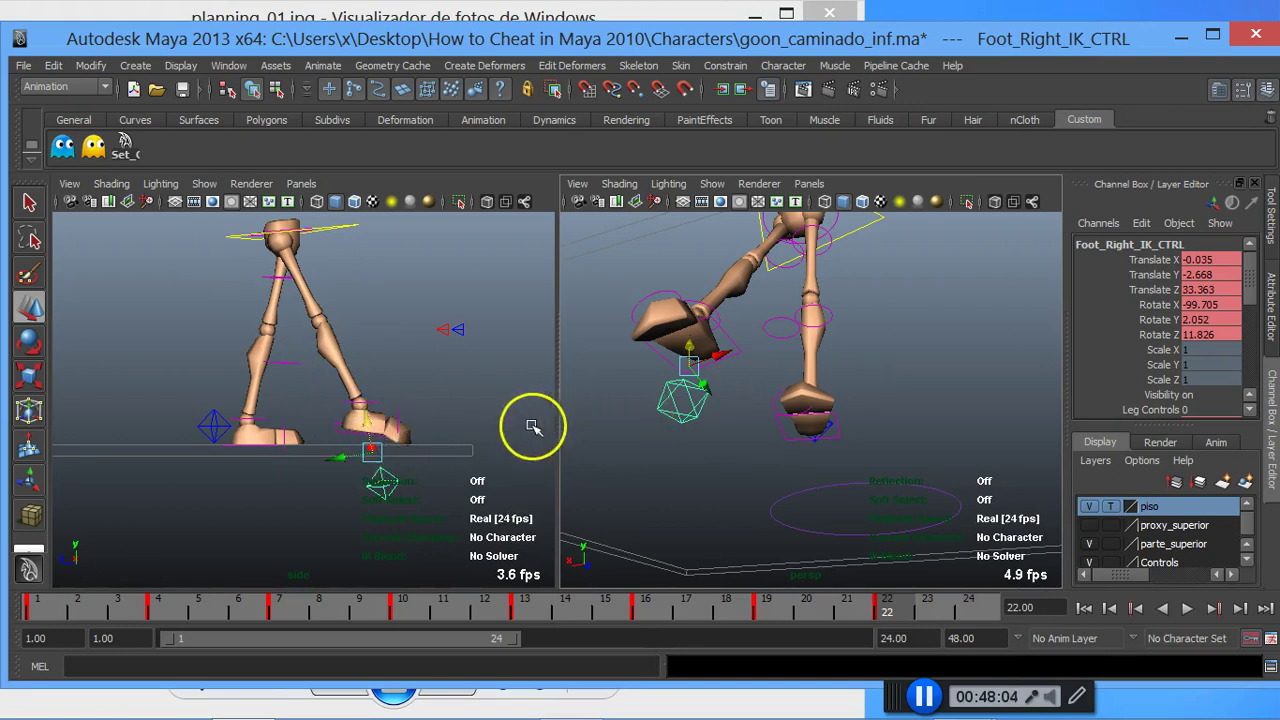
Step: Move the right foot control lower and forward to Translate 0.258, -3.885, 34.468
left_click_drag(355, 459, 376, 456)
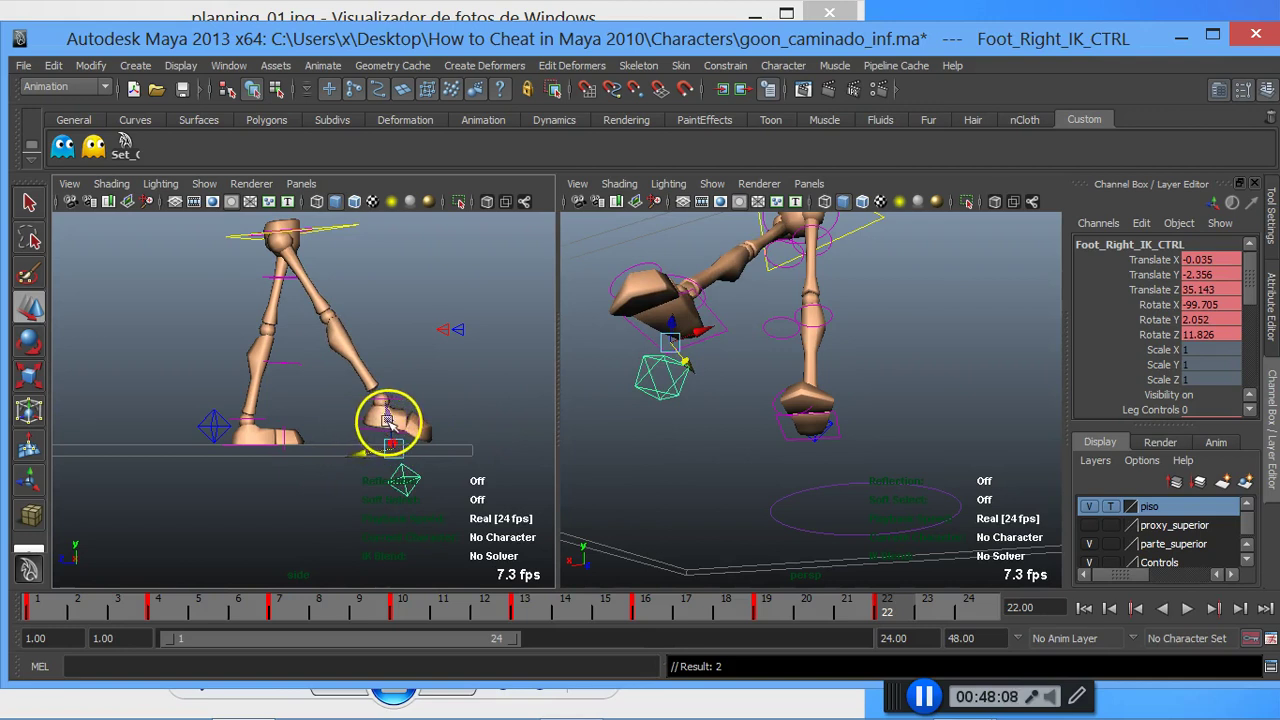
left_click_drag(390, 428, 384, 443)
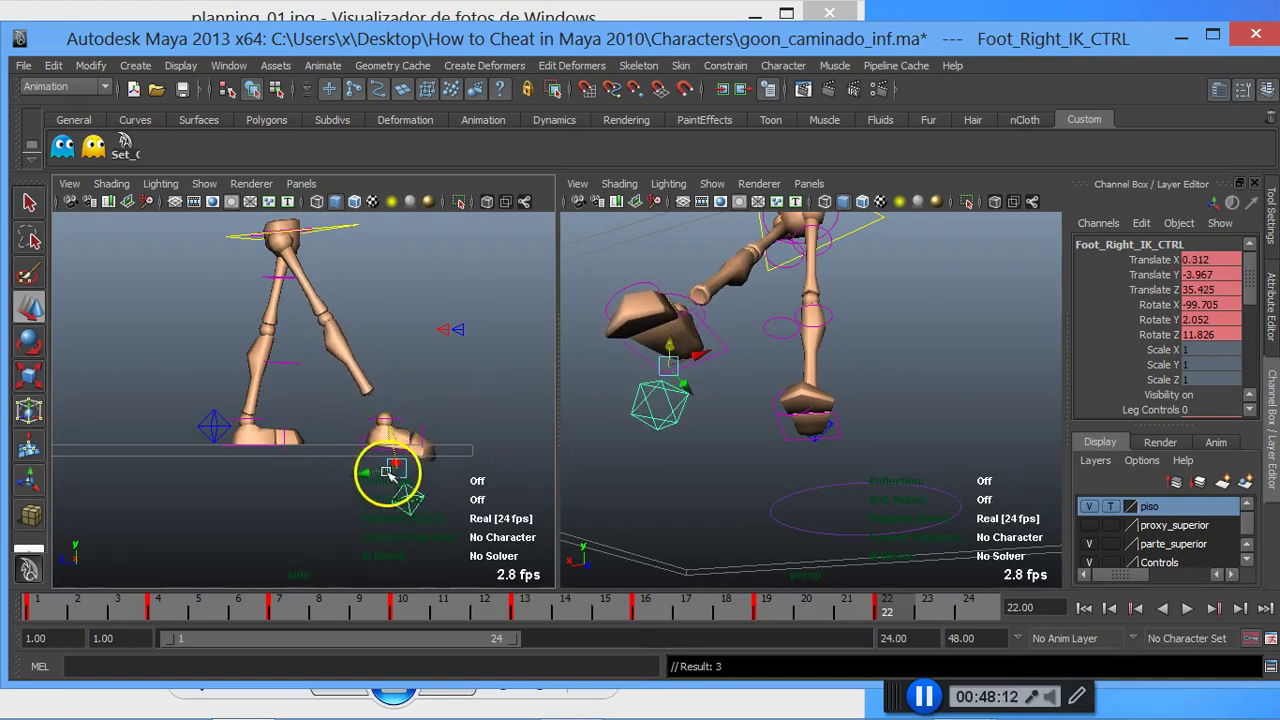
mouse_move(383, 469)
left_mouse_down()
mouse_move(385, 448)
mouse_move(373, 467)
left_mouse_up()
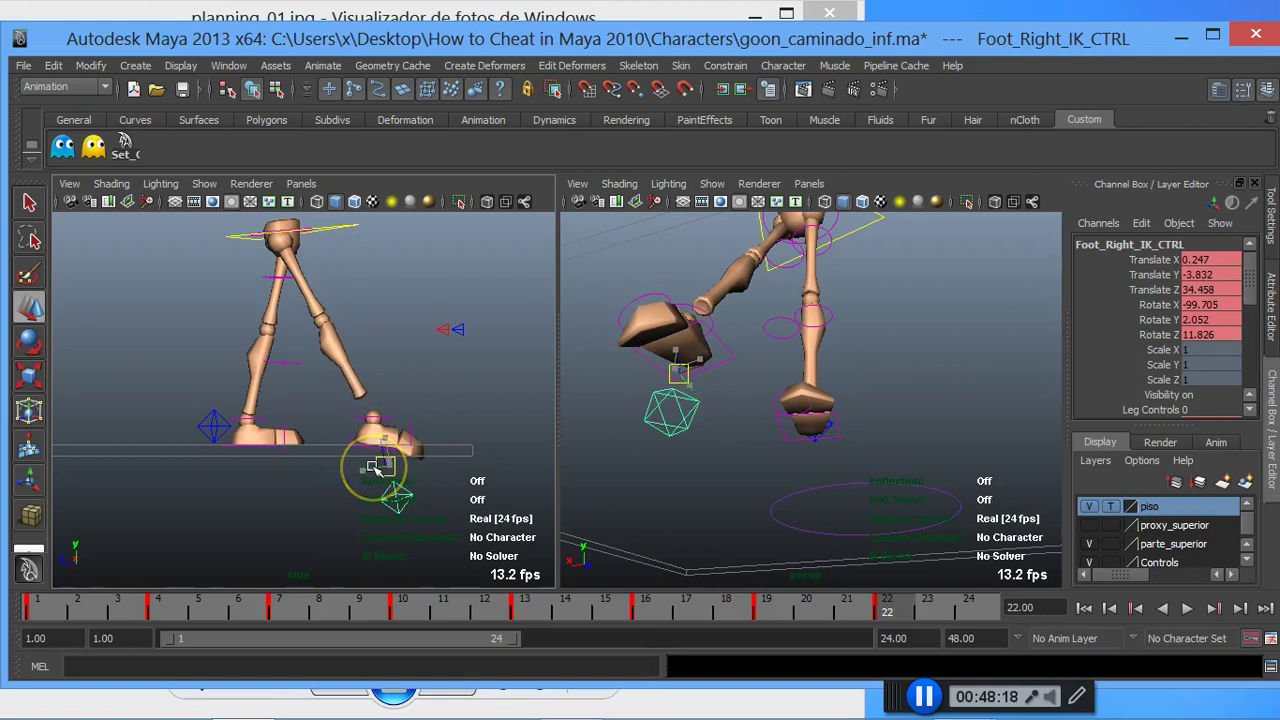
left_click(389, 440)
left_click_drag(378, 440, 382, 441)
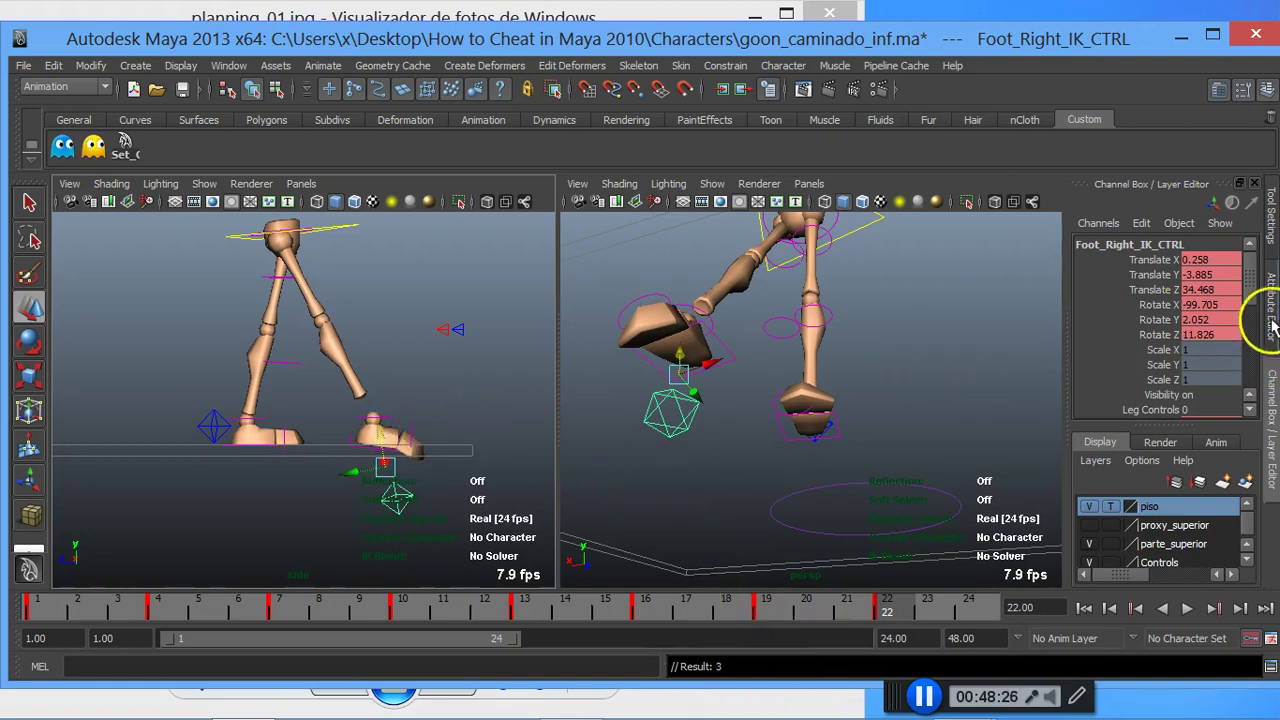
left_click_drag(1257, 292, 1250, 317)
Step: Set the right foot's Ball Roll and Toe channels to 0
left_click(1222, 355)
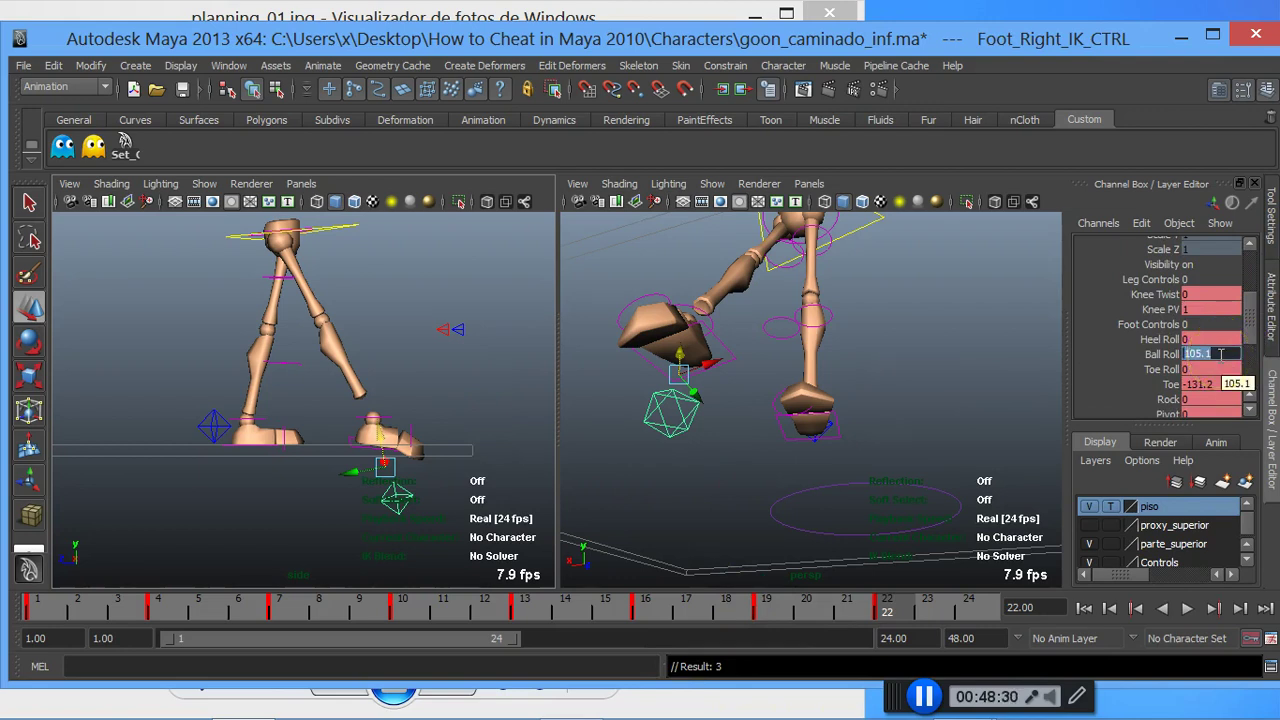
type("0")
key("Return")
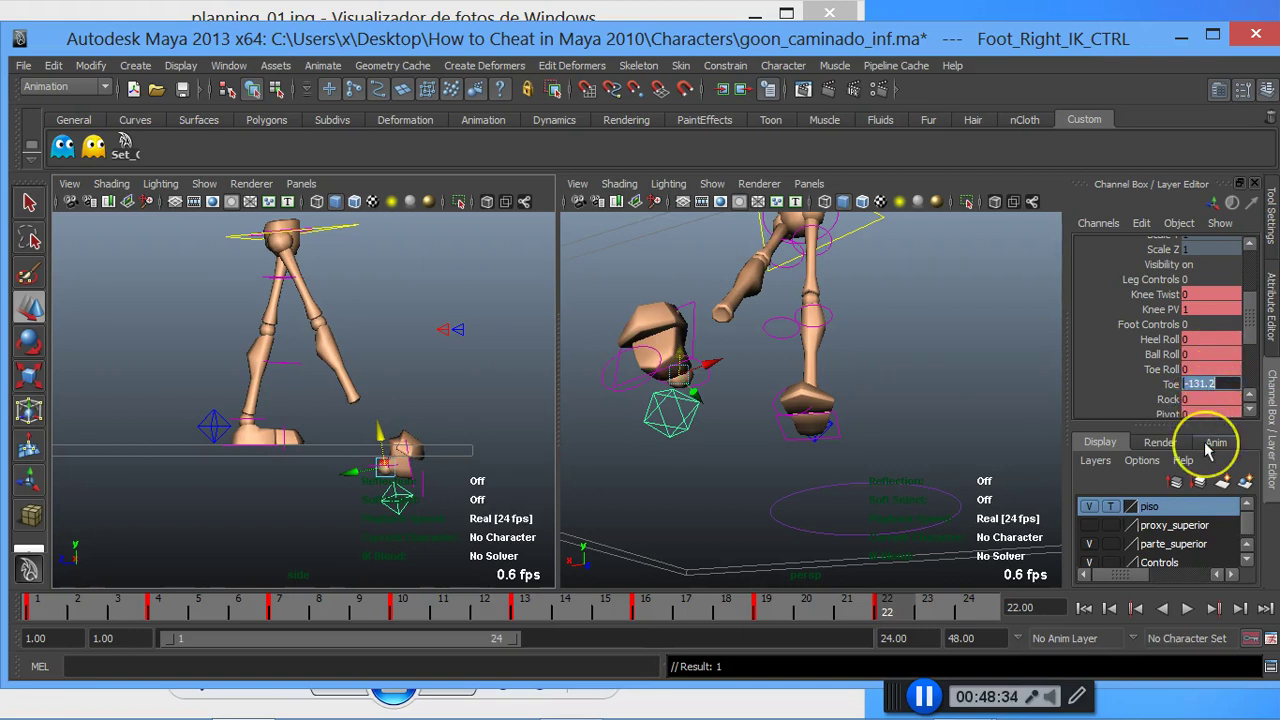
type("0")
key("Return")
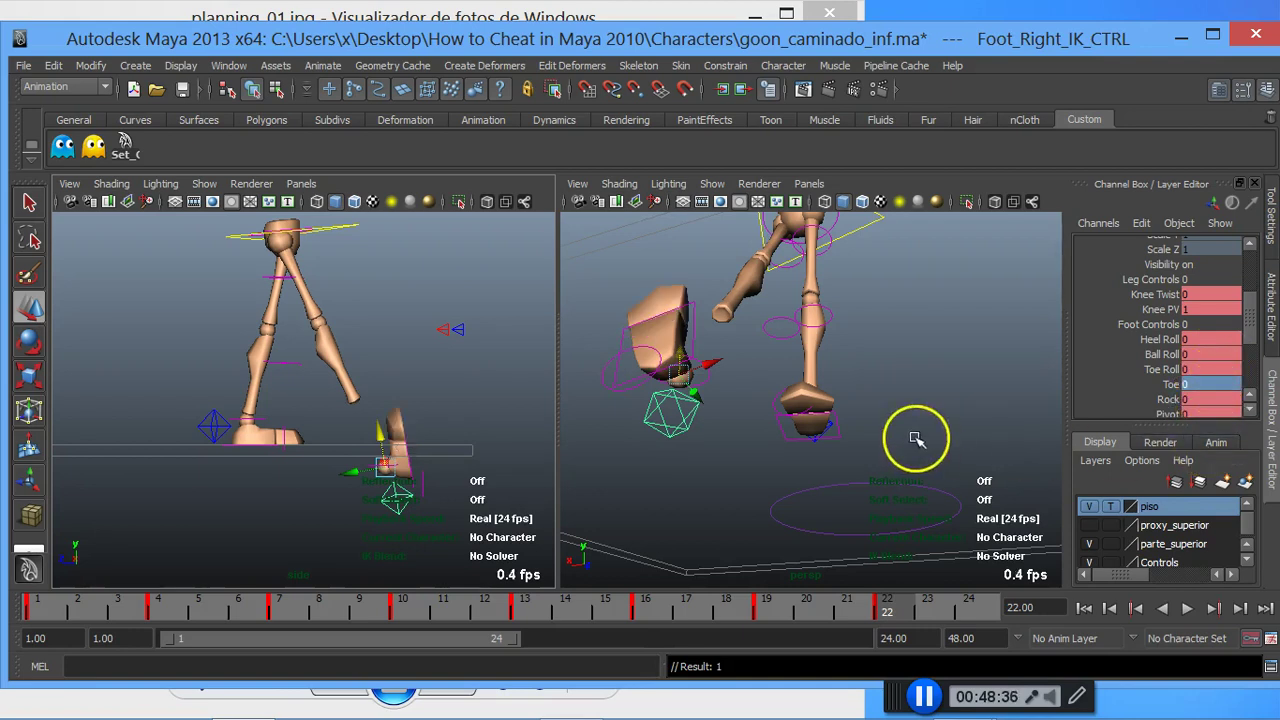
Step: Rotate and reposition the right foot control so it rests flat on the ground
key("e")
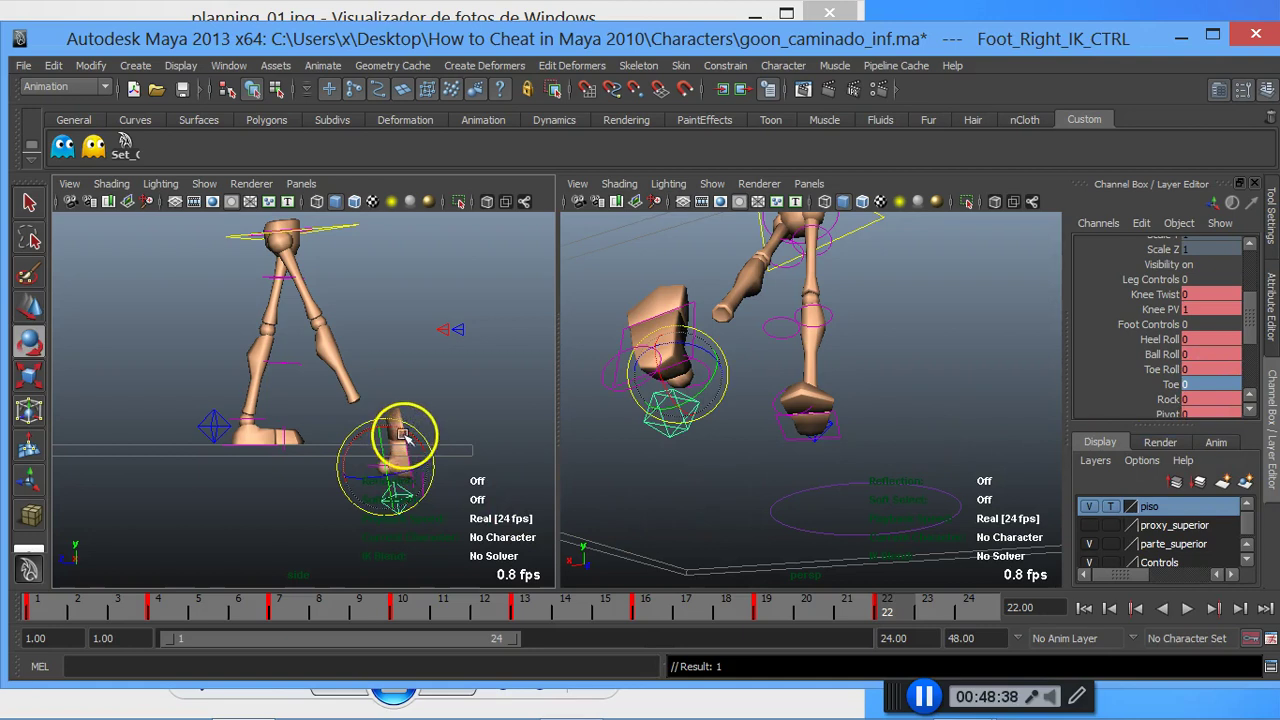
left_click_drag(409, 430, 455, 508)
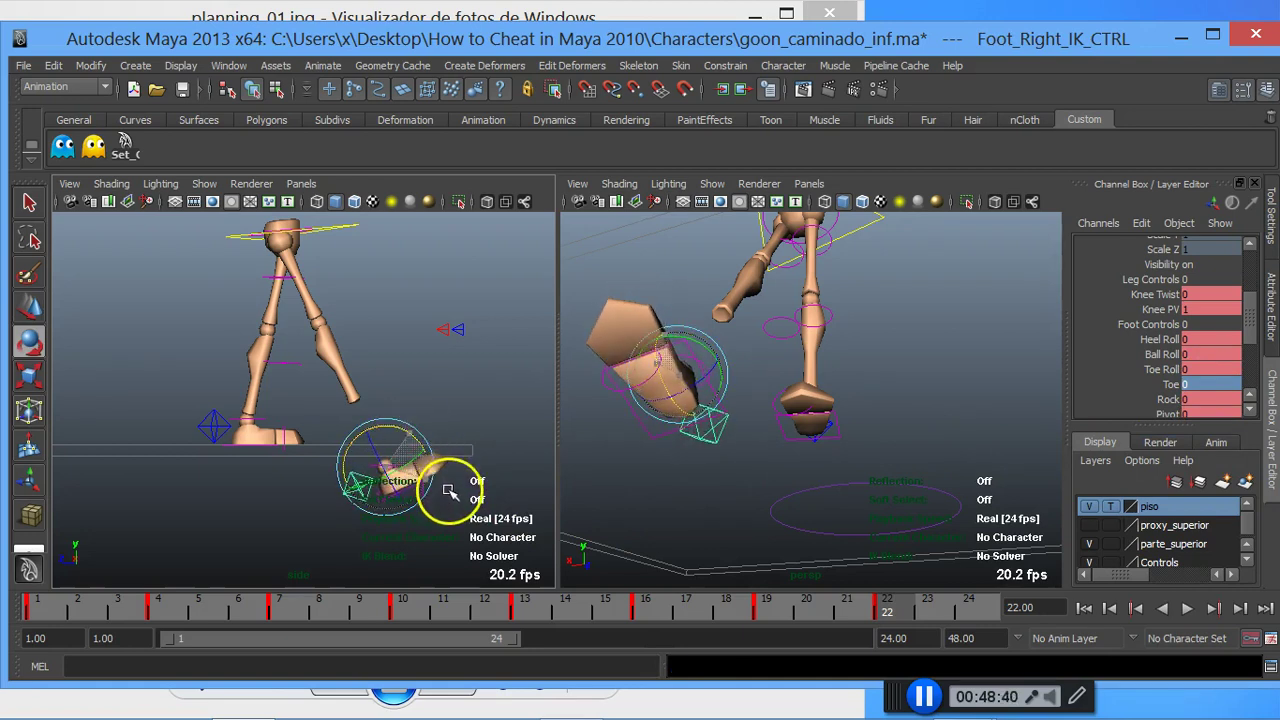
key("w")
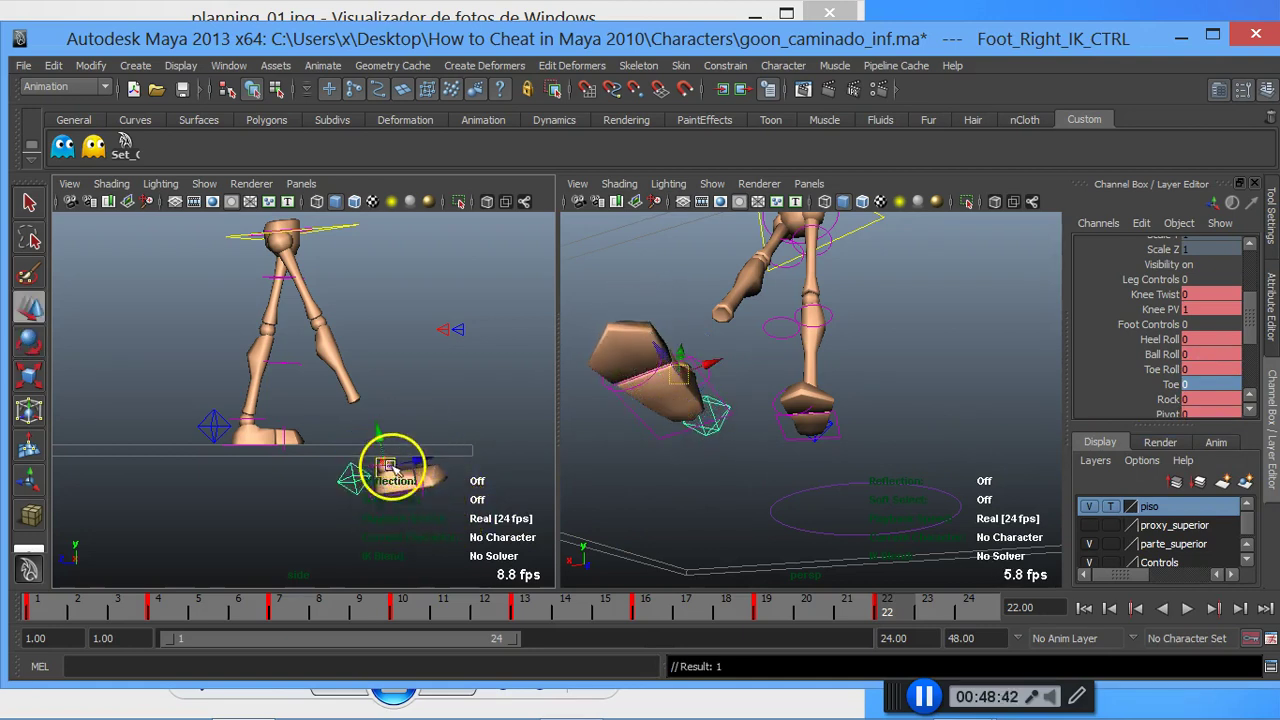
mouse_move(383, 450)
left_mouse_down()
mouse_move(372, 400)
mouse_move(386, 428)
left_mouse_up()
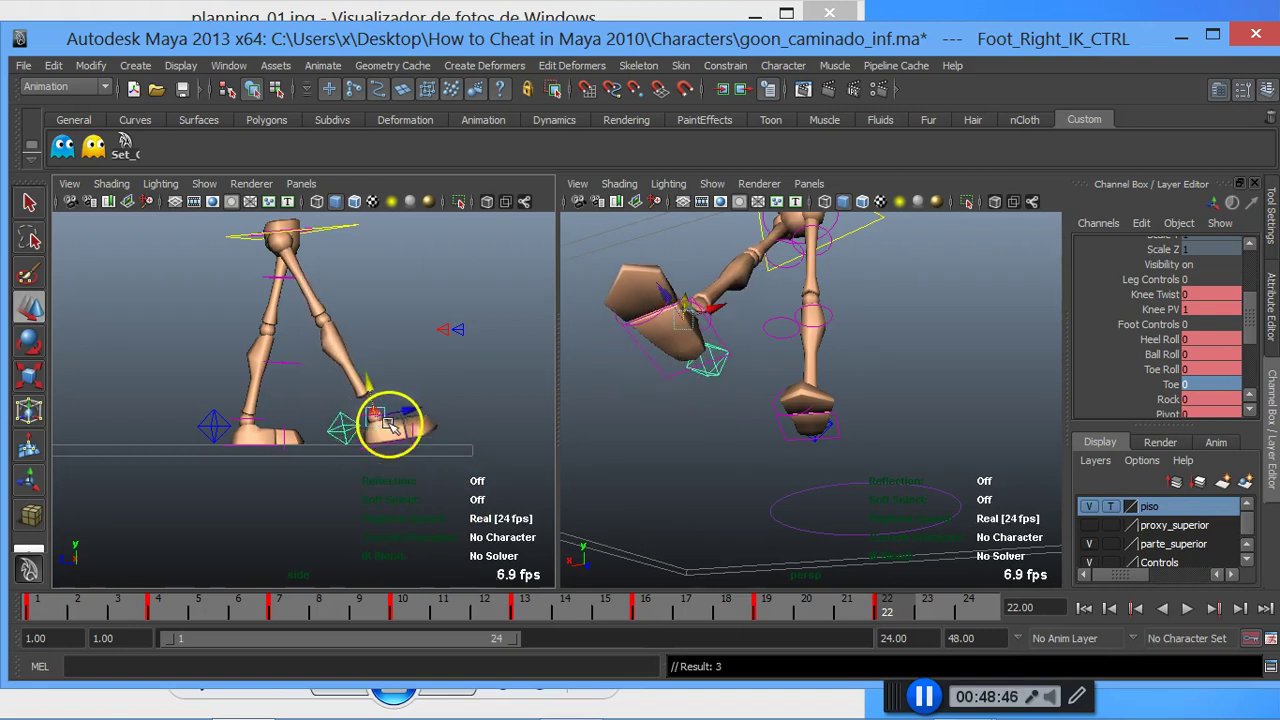
left_click(340, 232)
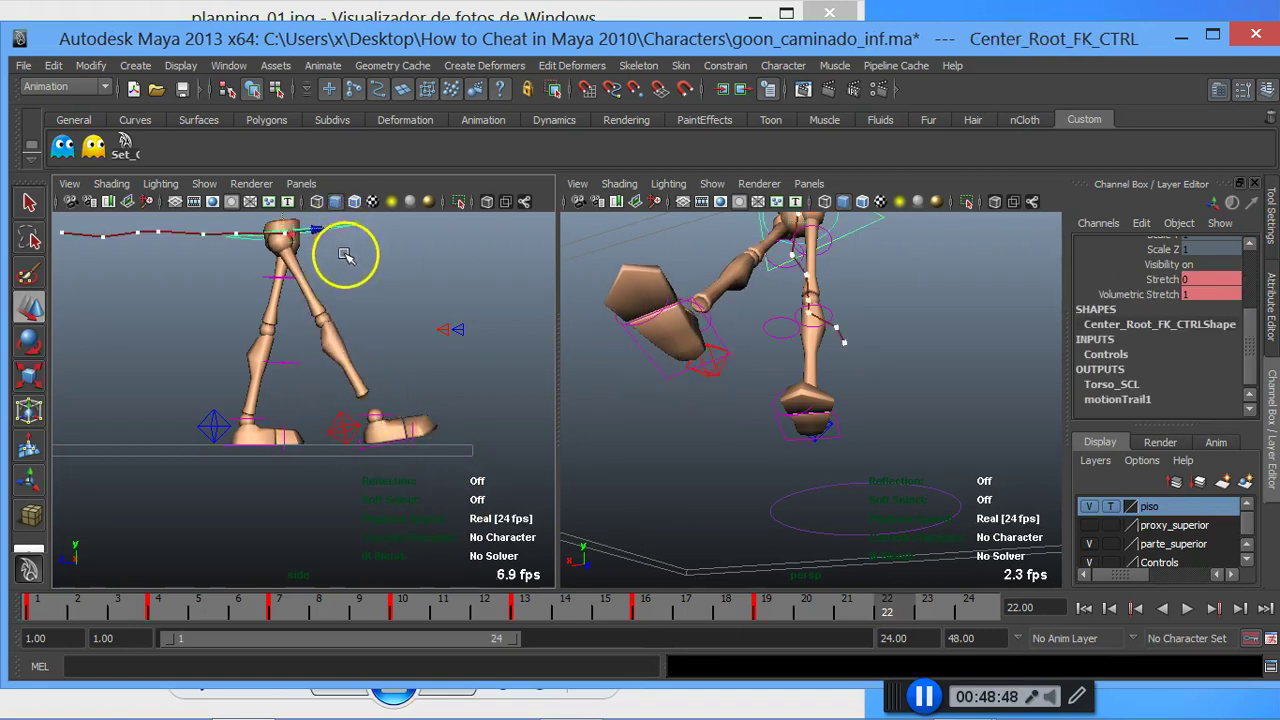
Step: Shift the root control forward and slightly lower so the legs re-pose at frame 22
middle_click_drag(340, 265, 334, 303, "alt")
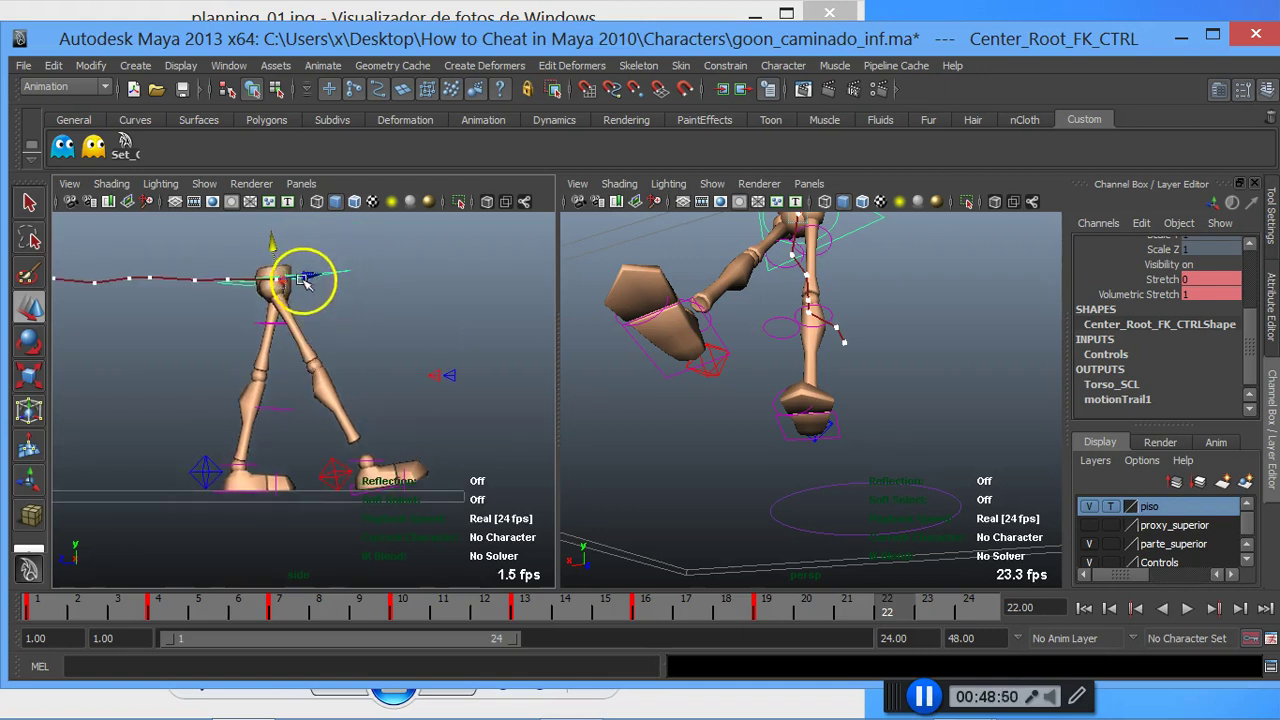
left_click_drag(305, 283, 327, 255)
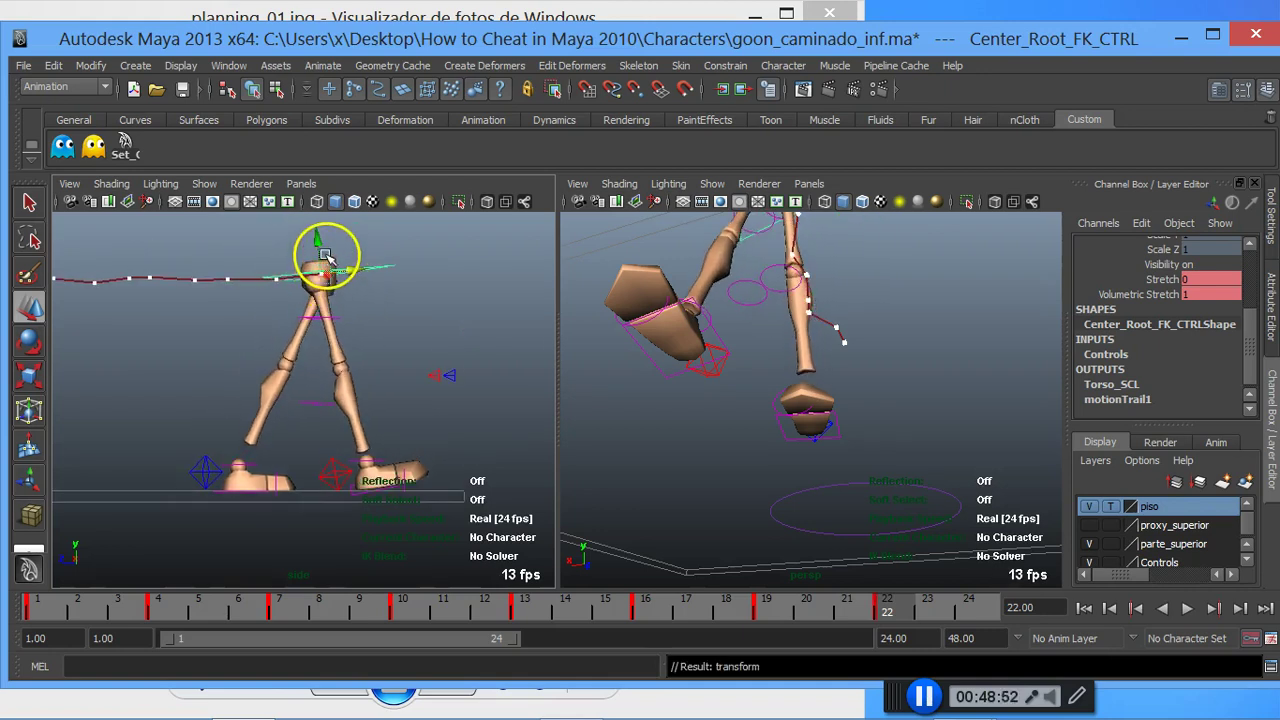
left_click_drag(321, 250, 346, 265)
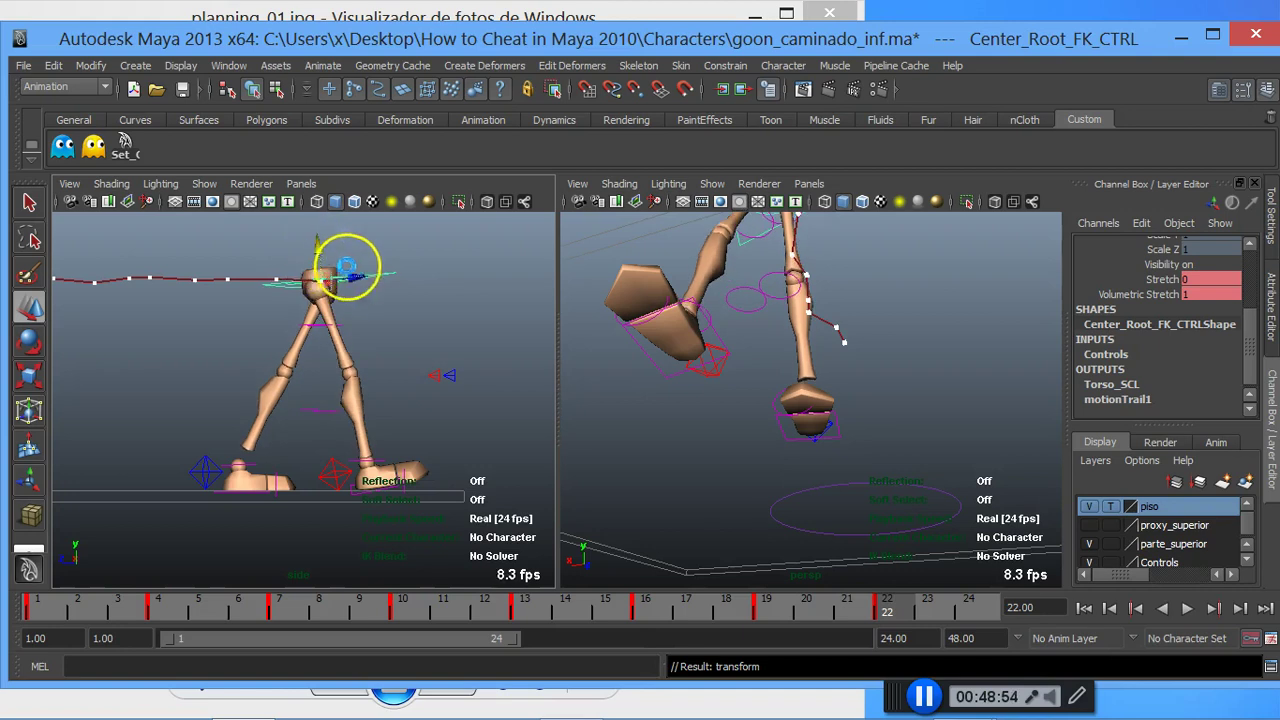
left_click(332, 270)
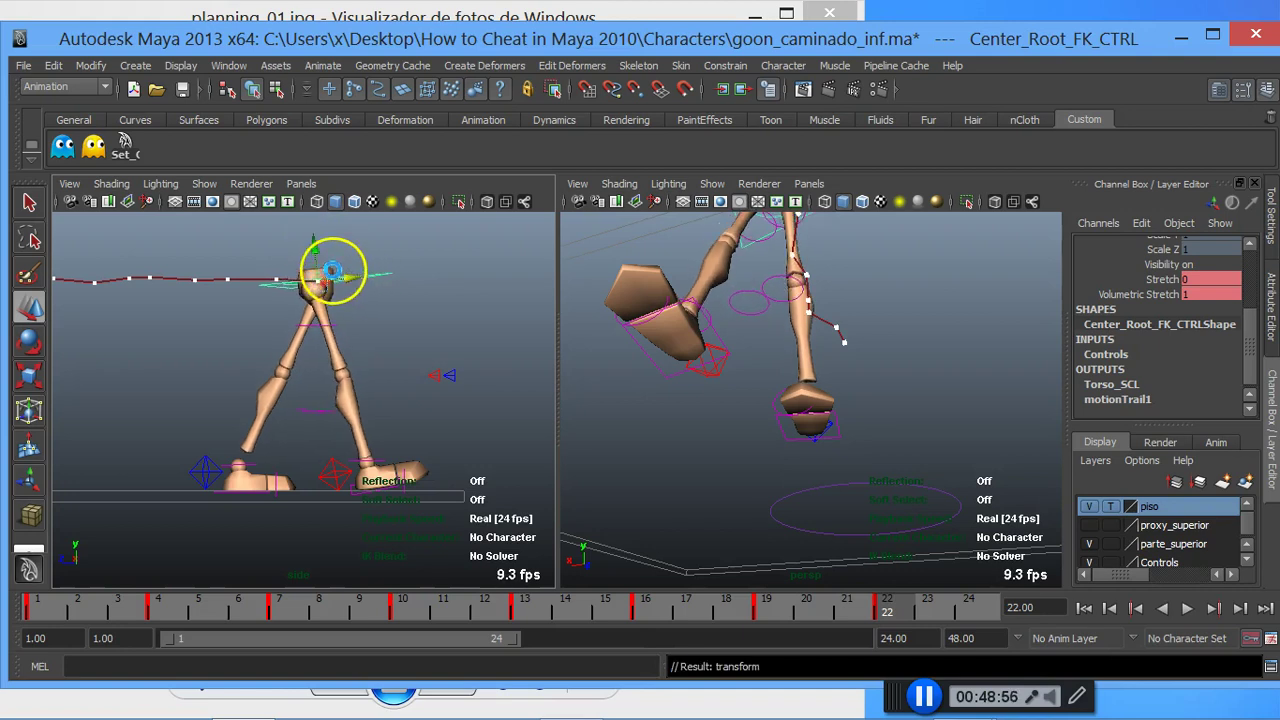
left_click_drag(318, 262, 320, 272)
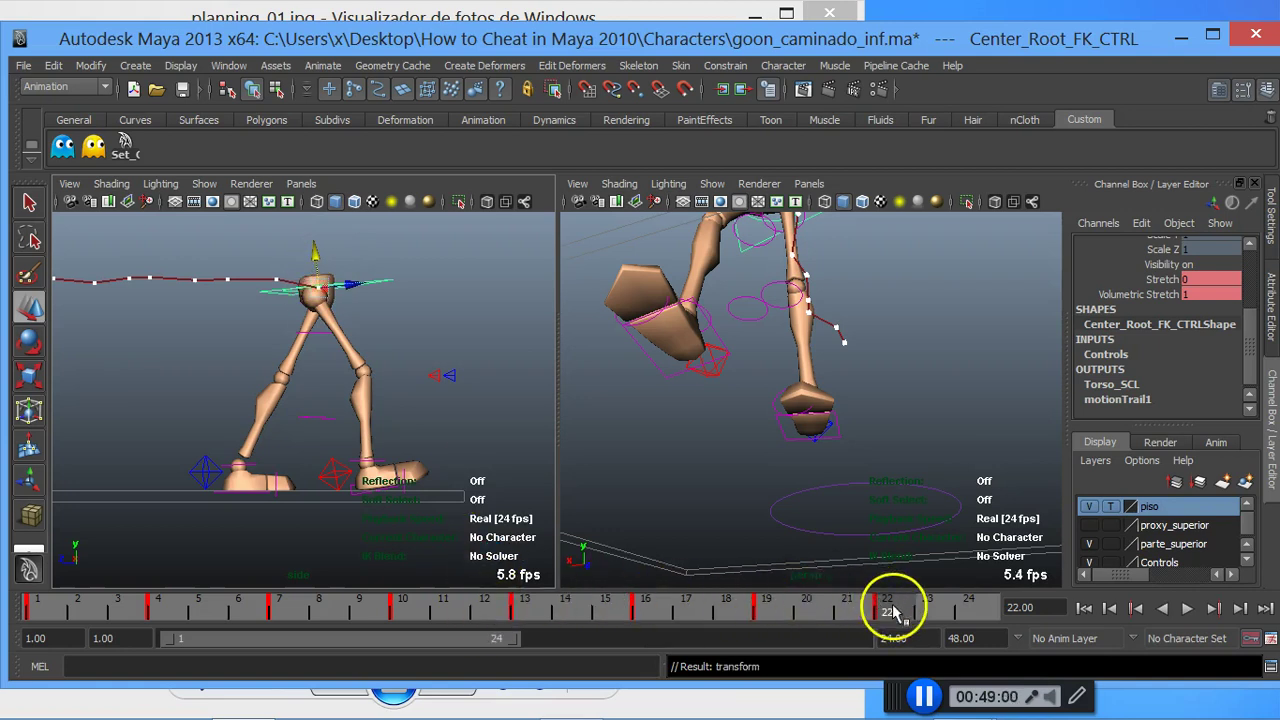
key("Down")
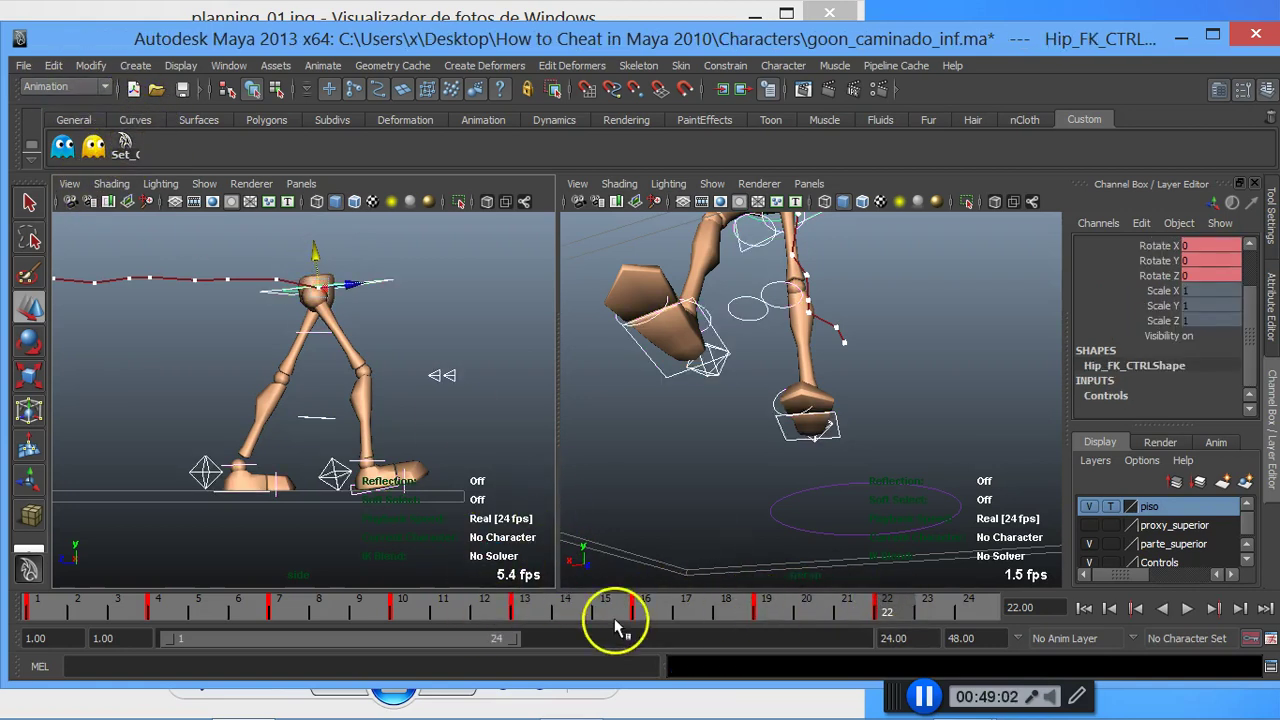
Step: Play back the walk cycle and stop it at frame 22
key("alt+v")
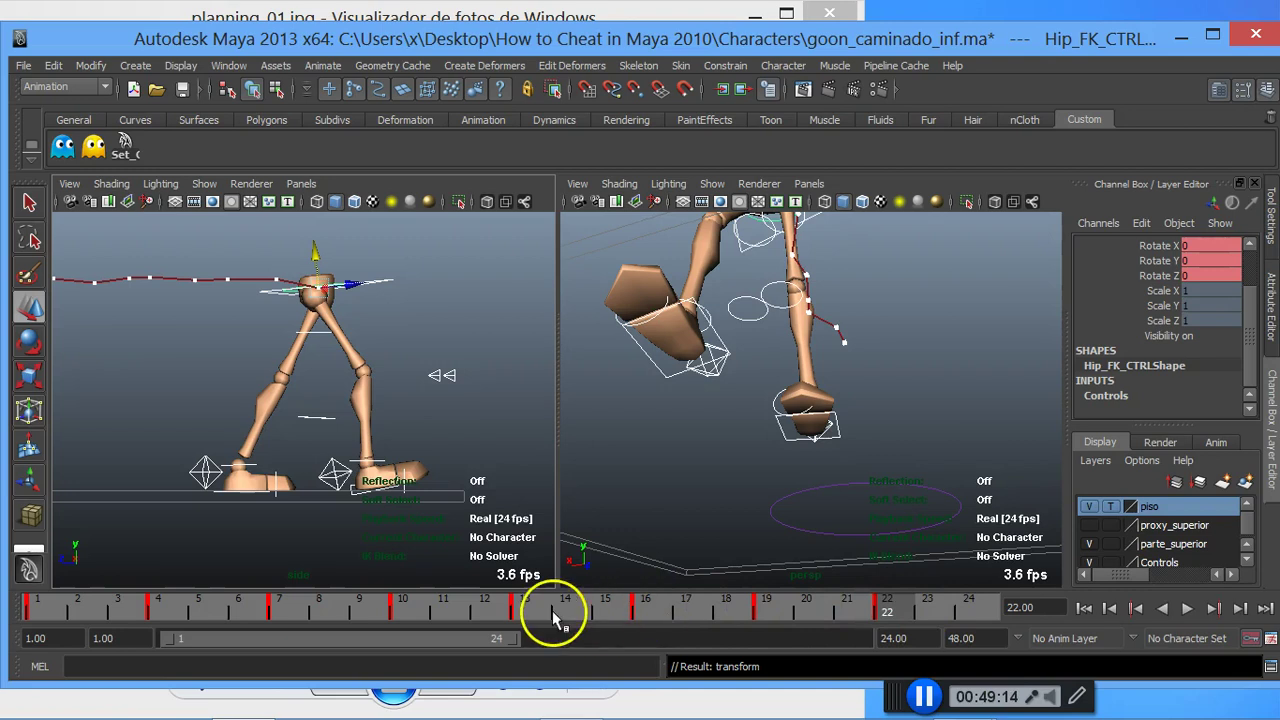
left_click(498, 610)
key("alt+v")
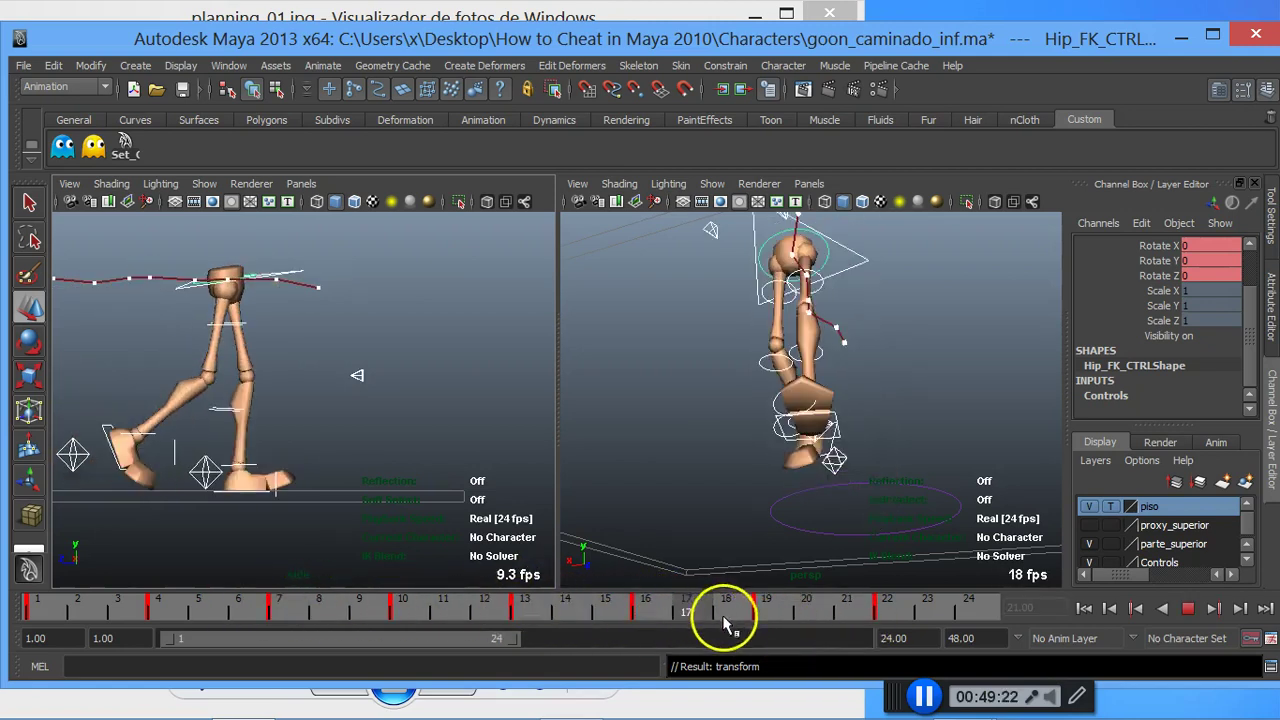
left_click_drag(570, 620, 940, 630)
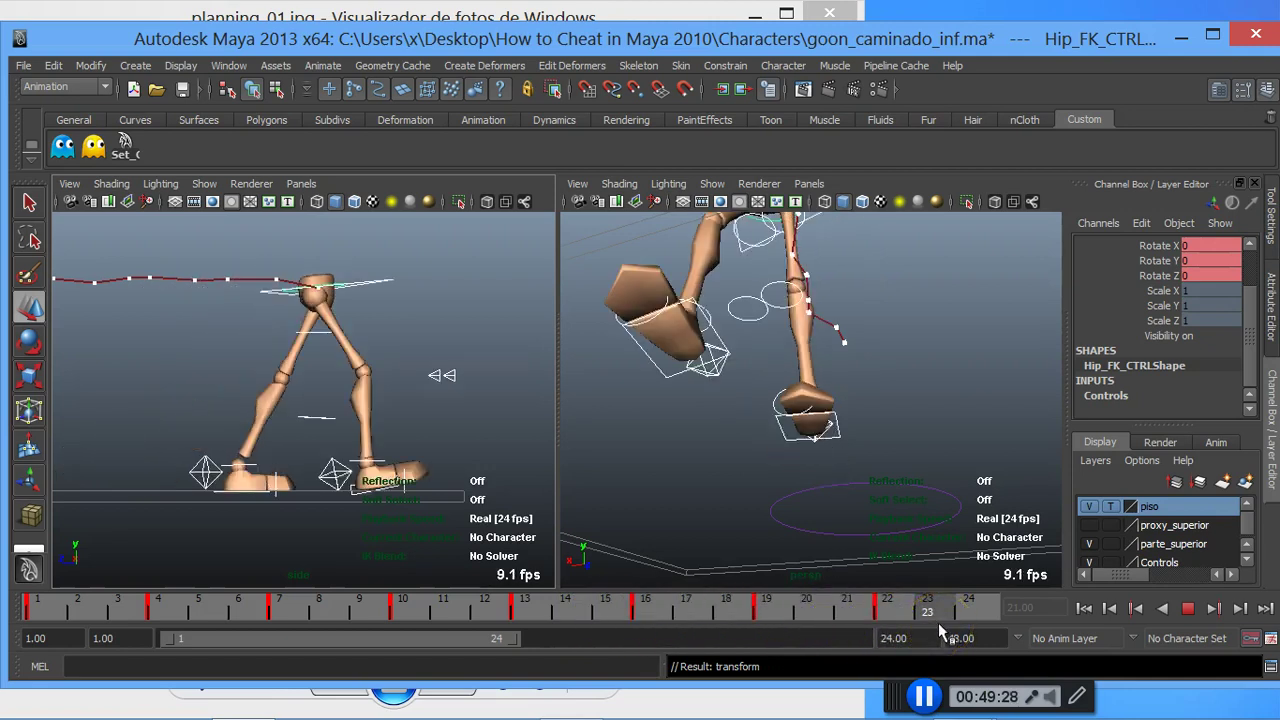
left_click(898, 614)
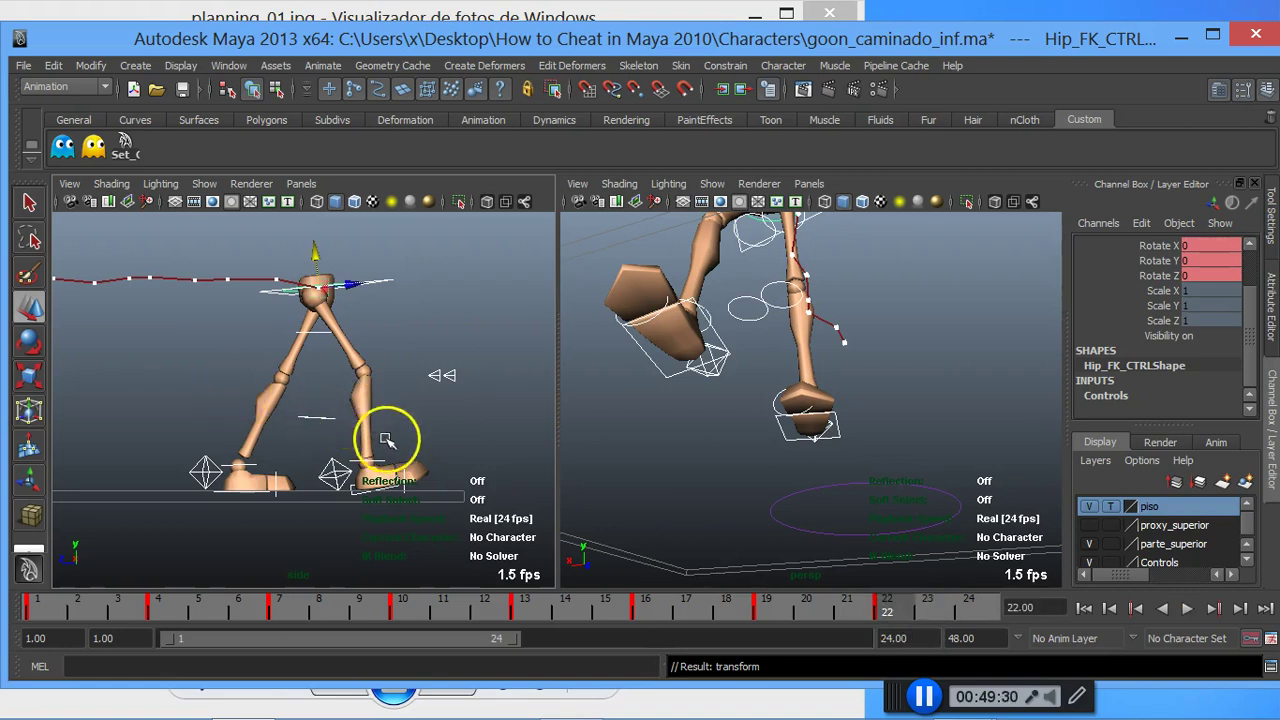
Step: Nudge the right foot lower and back, then roll the left foot to Ball Roll 24.1
left_click(334, 458)
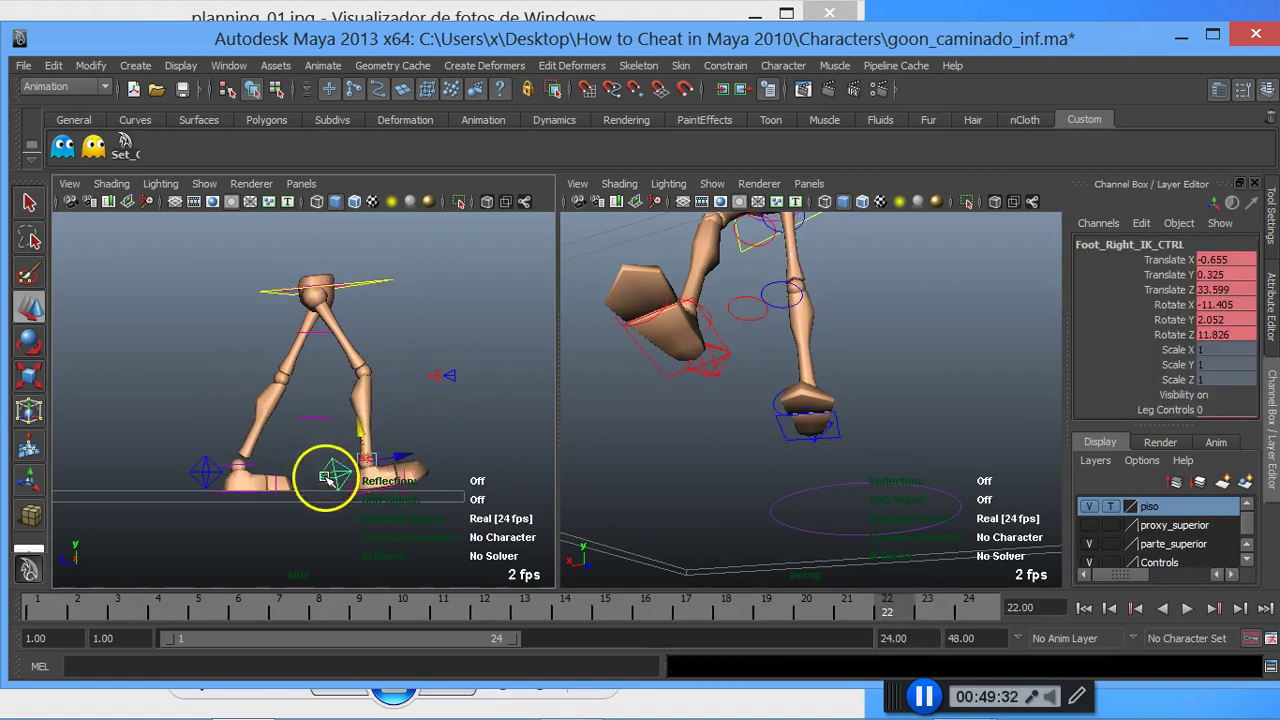
mouse_move(395, 456)
left_mouse_down()
mouse_move(342, 447)
mouse_move(357, 445)
left_mouse_up()
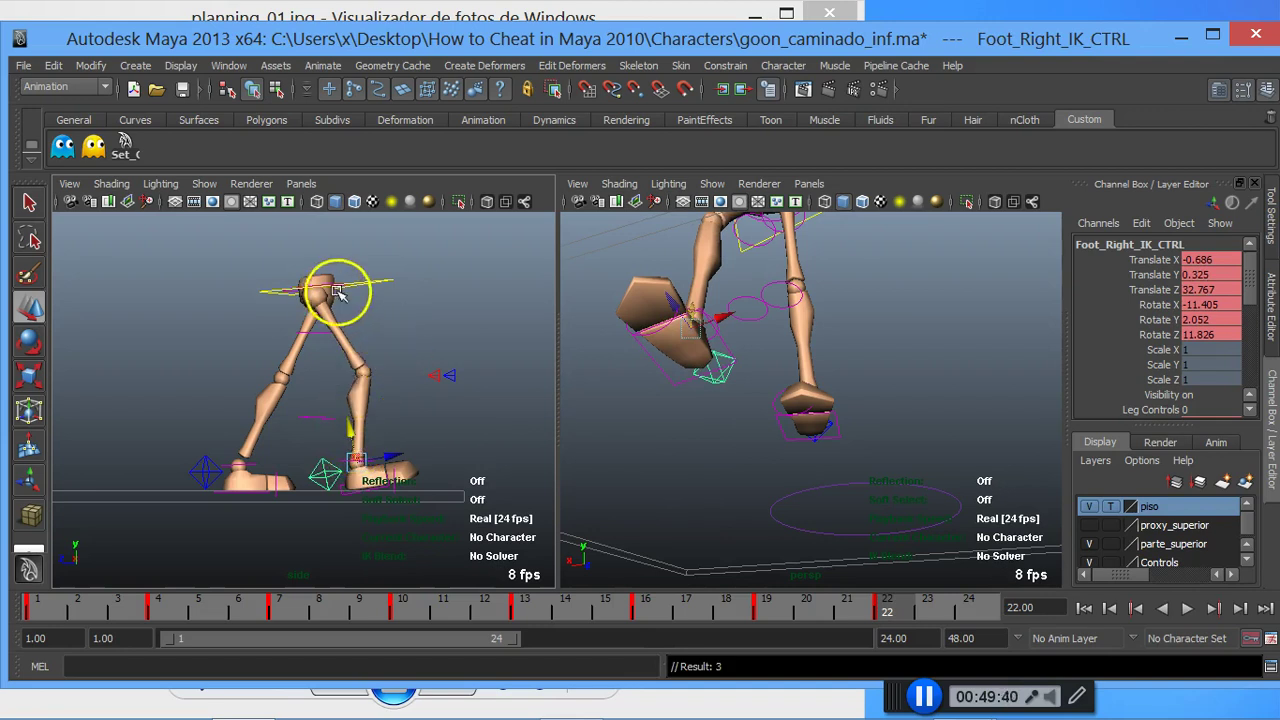
left_click(382, 276)
left_click(325, 475)
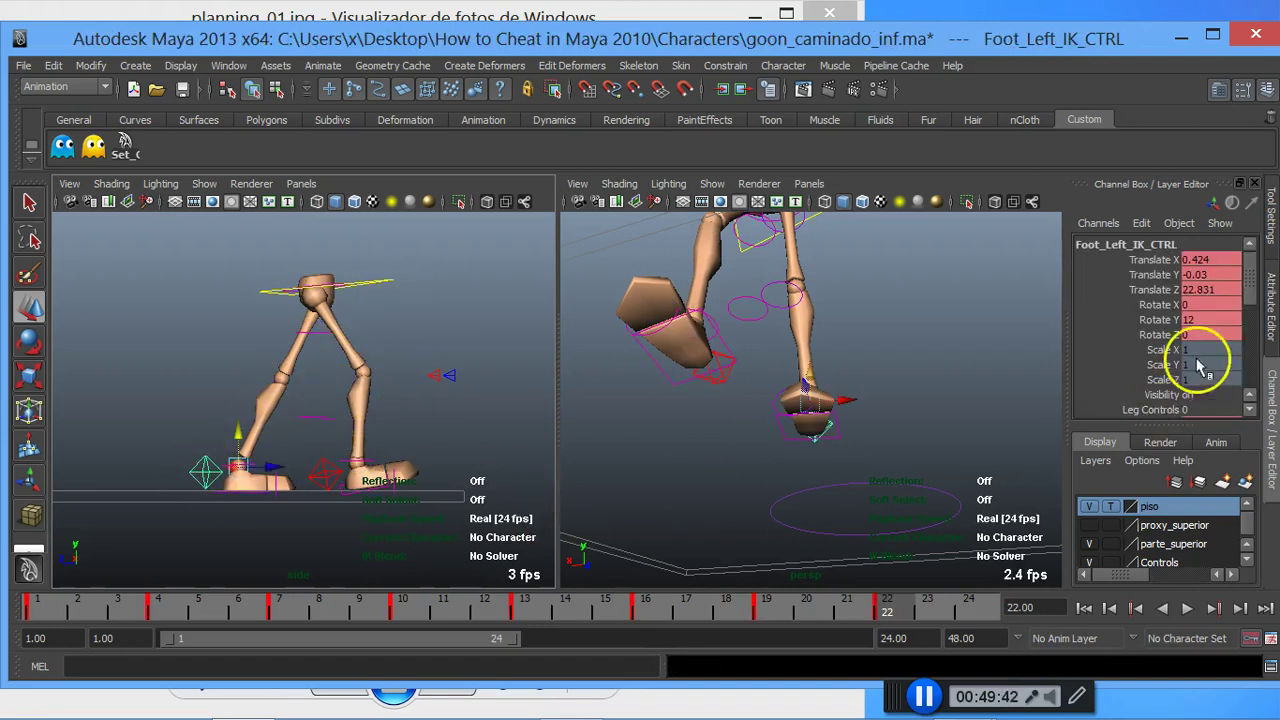
left_click(1268, 280)
left_click(1271, 410)
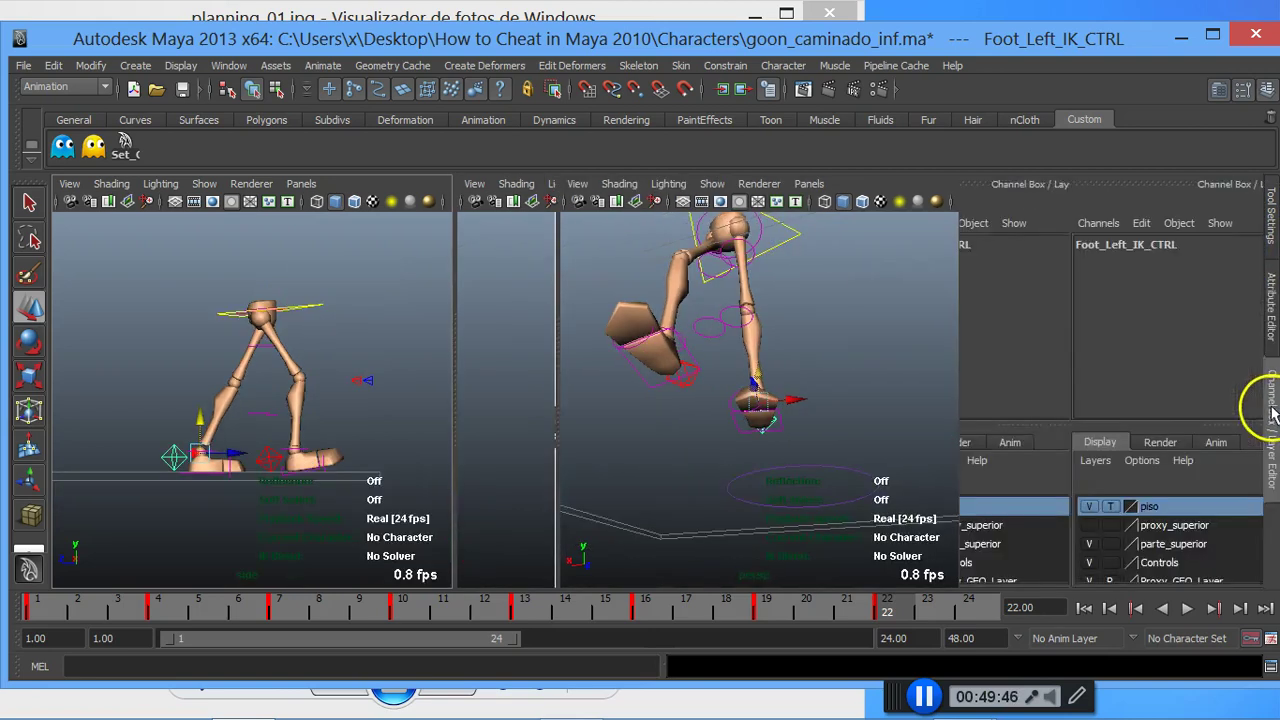
left_click_drag(1260, 271, 1266, 328)
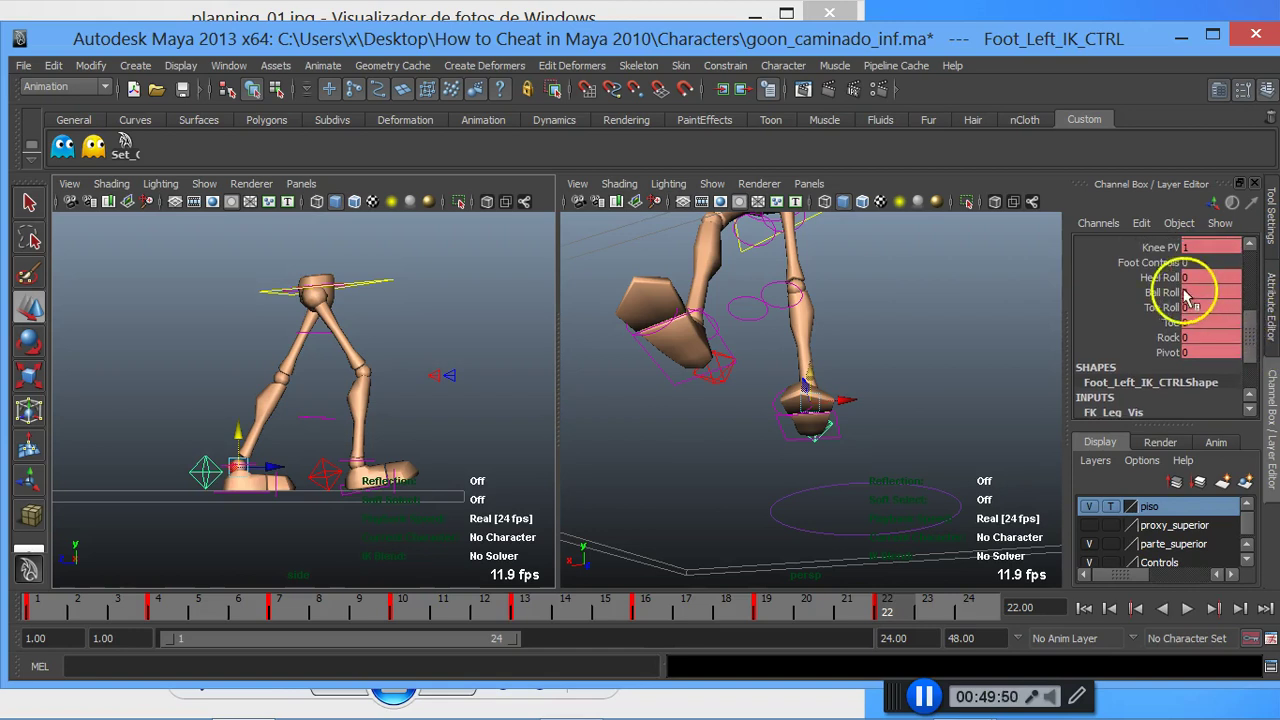
left_click(1163, 292)
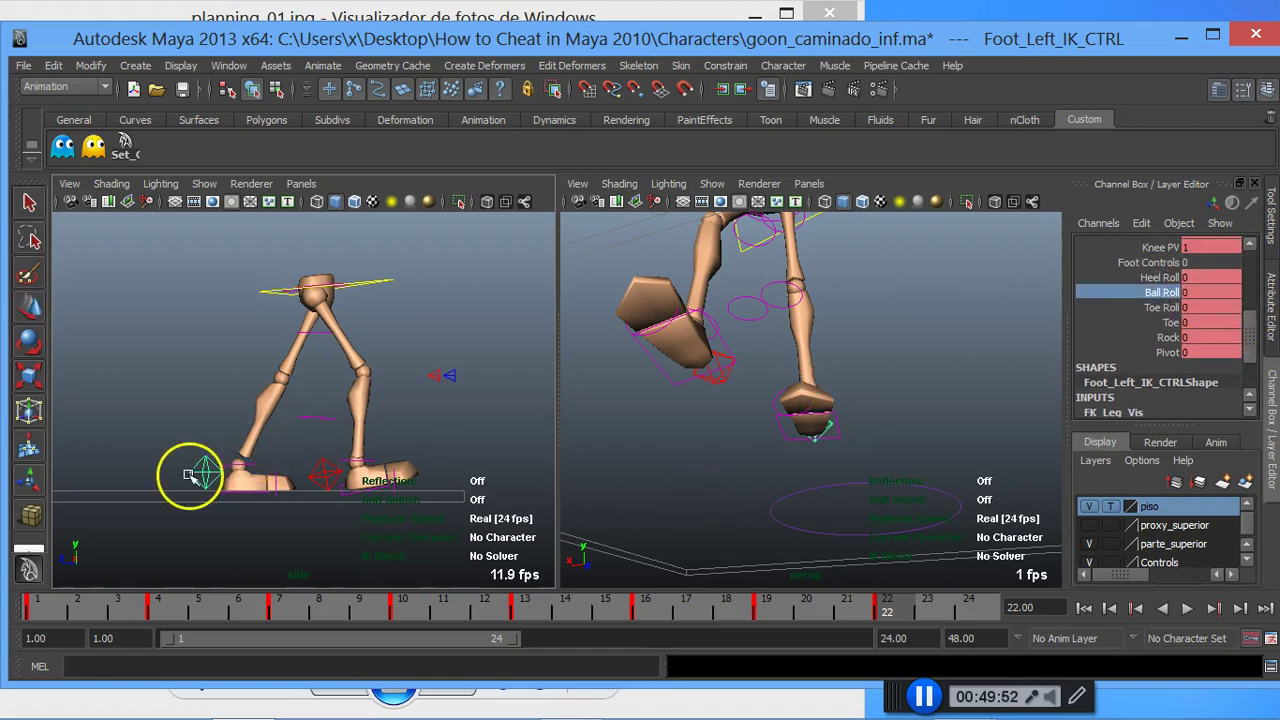
middle_click_drag(223, 466, 414, 503)
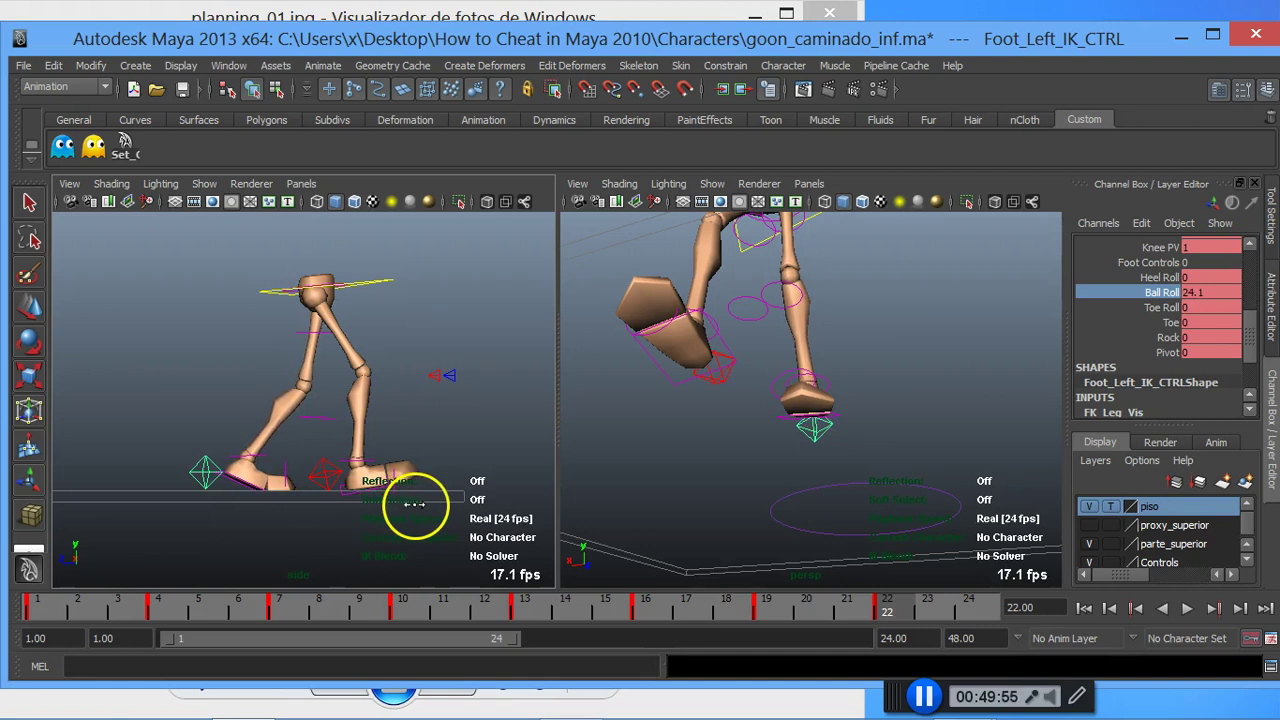
Step: Curl the right foot's toe up to a Toe value of 41.1
left_click(326, 470)
key("w")
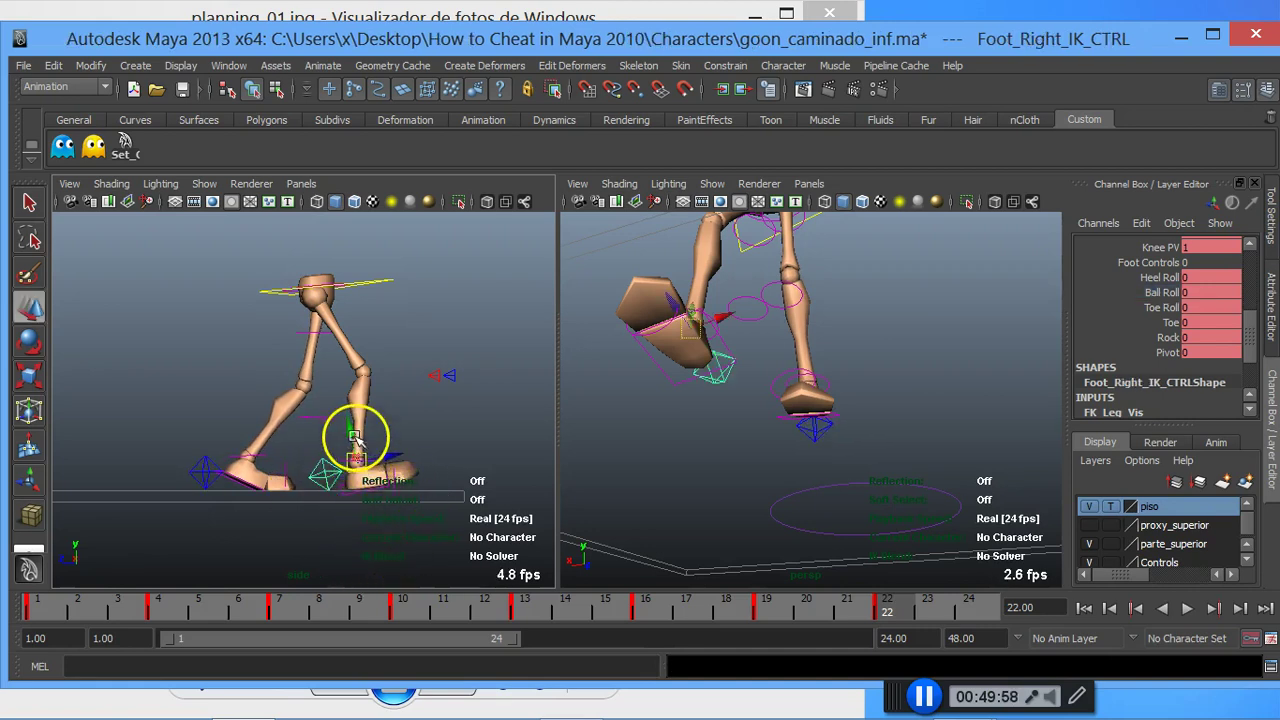
left_click(352, 440)
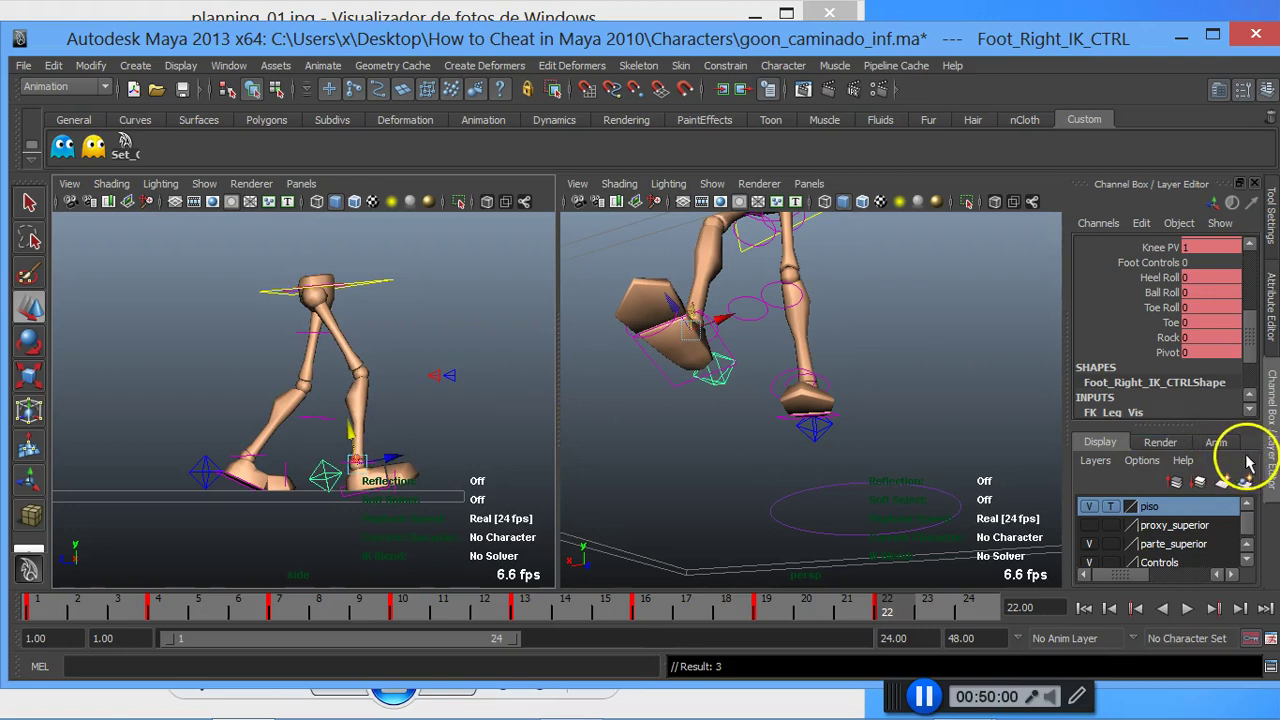
left_click(1172, 322)
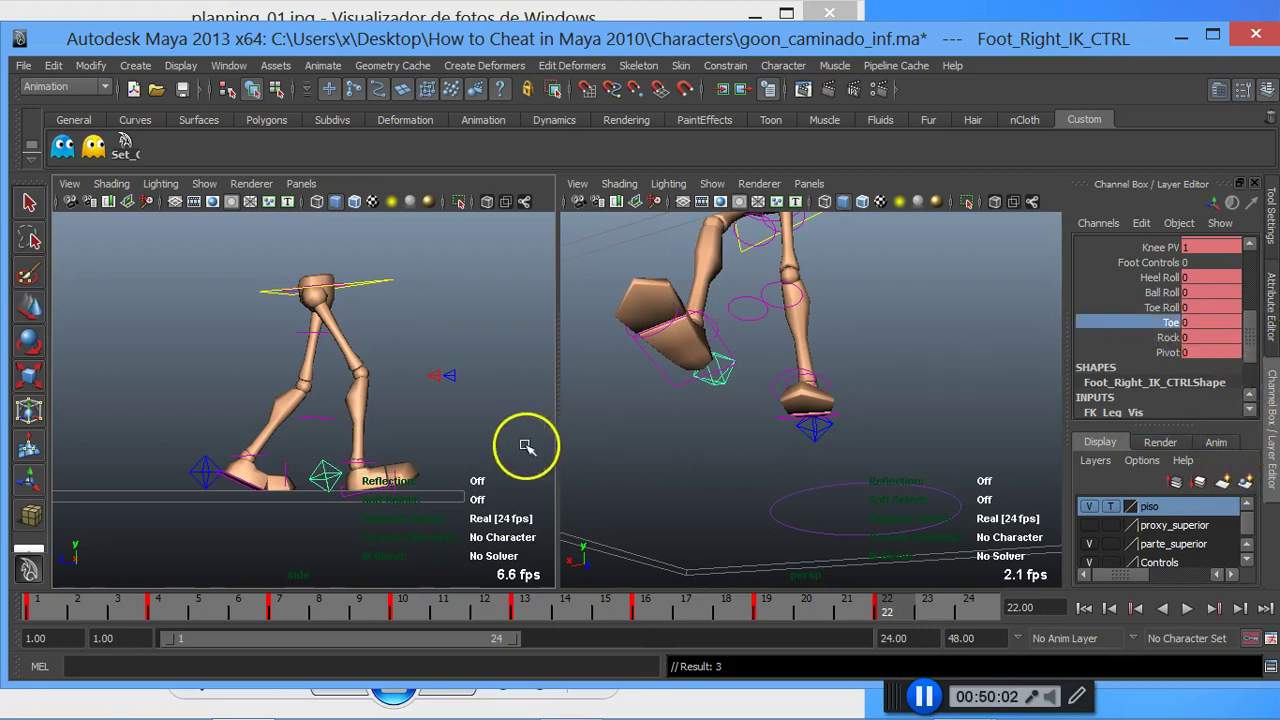
mouse_move(438, 450)
middle_mouse_down()
mouse_move(300, 428)
mouse_move(800, 457)
mouse_move(595, 455)
middle_mouse_up()
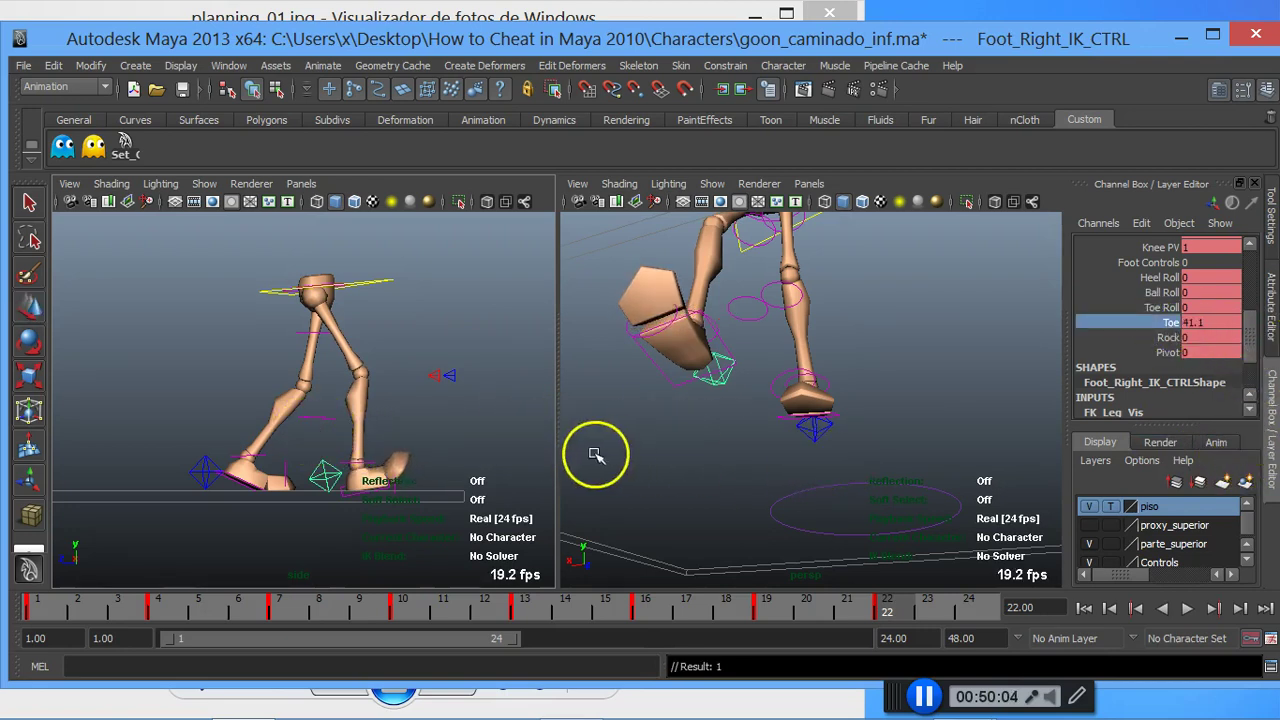
left_click(368, 283)
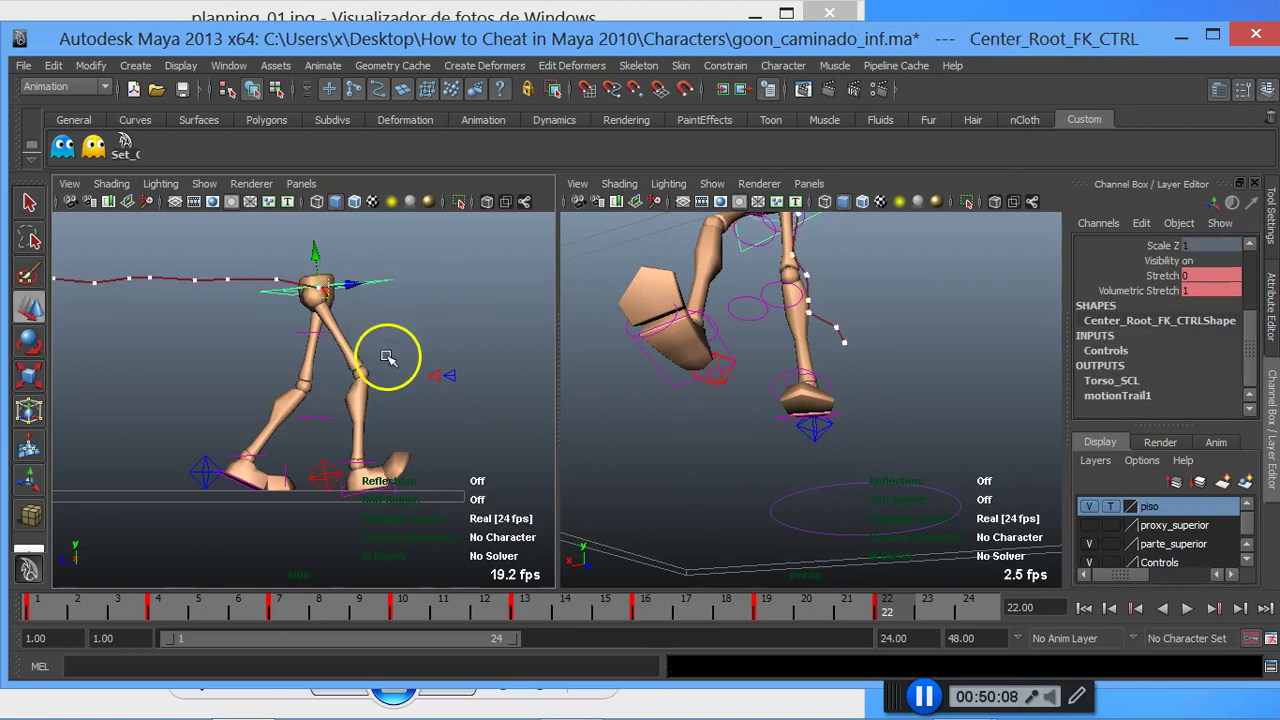
Step: Frame the hip control, orbit to a side angle, and maximize the perspective panel
key("f")
key("f")
mouse_move(795, 400)
left_mouse_down("alt")
mouse_move(737, 371)
mouse_move(829, 400)
mouse_move(1108, 408)
mouse_move(890, 390)
left_mouse_up("alt")
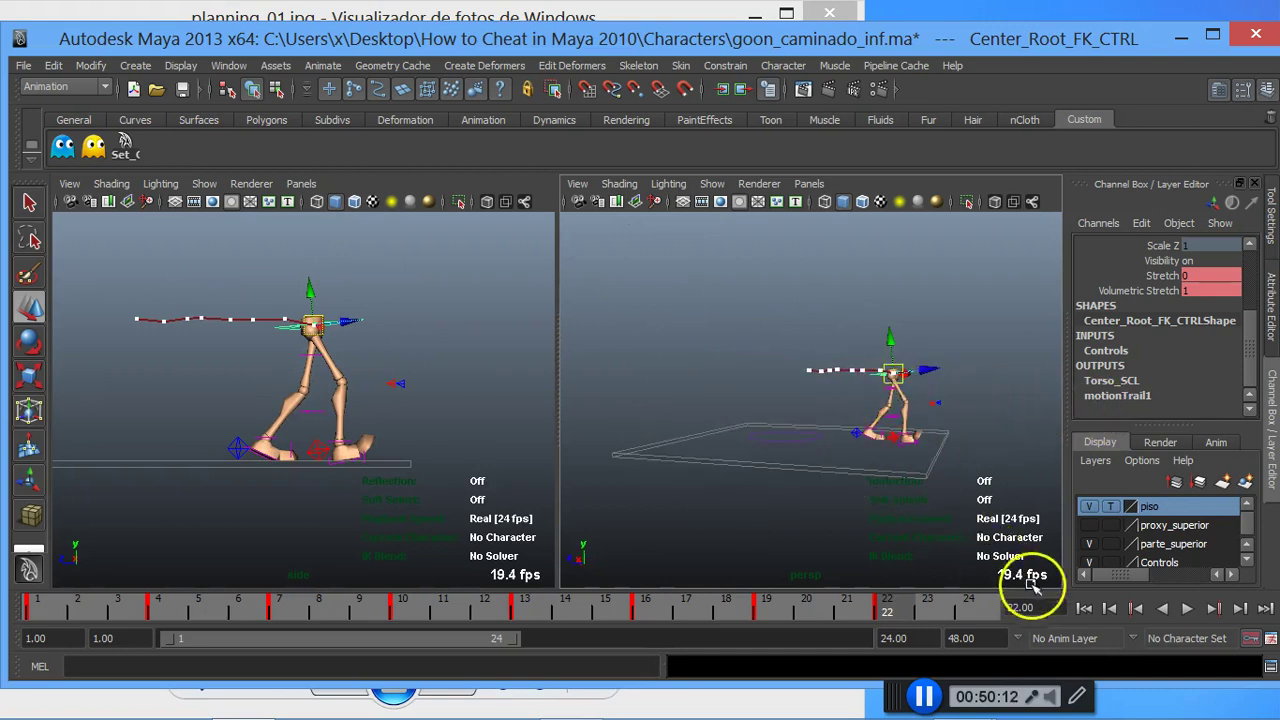
left_click(1213, 607)
left_click(876, 432)
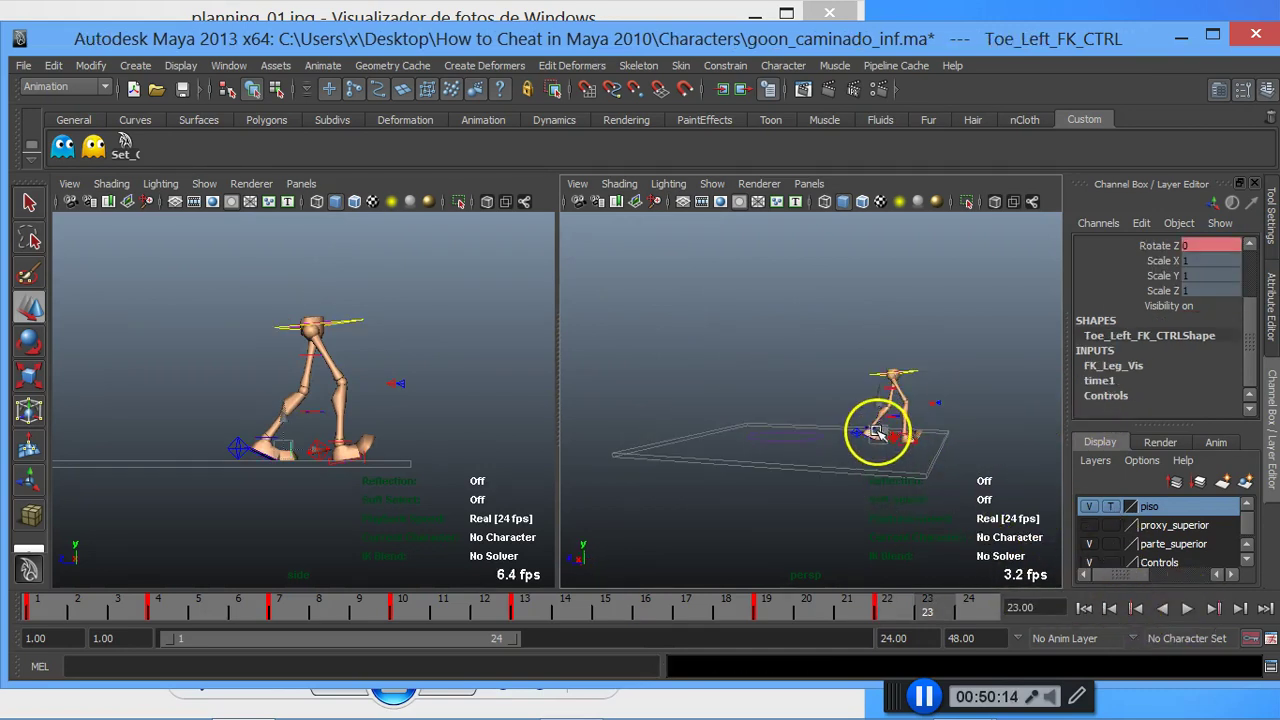
left_click_drag(879, 430, 893, 425, "alt")
key("space")
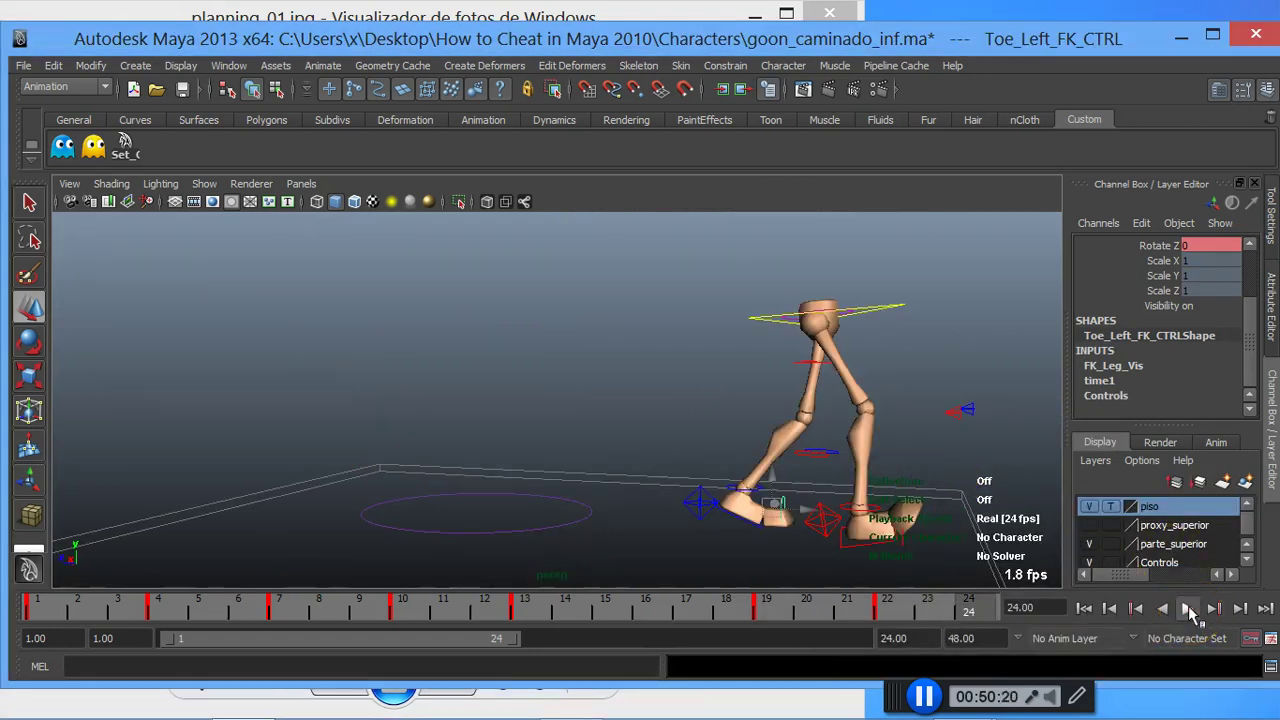
Step: Play back the walk, orbiting around the character to review it
left_click(1188, 609)
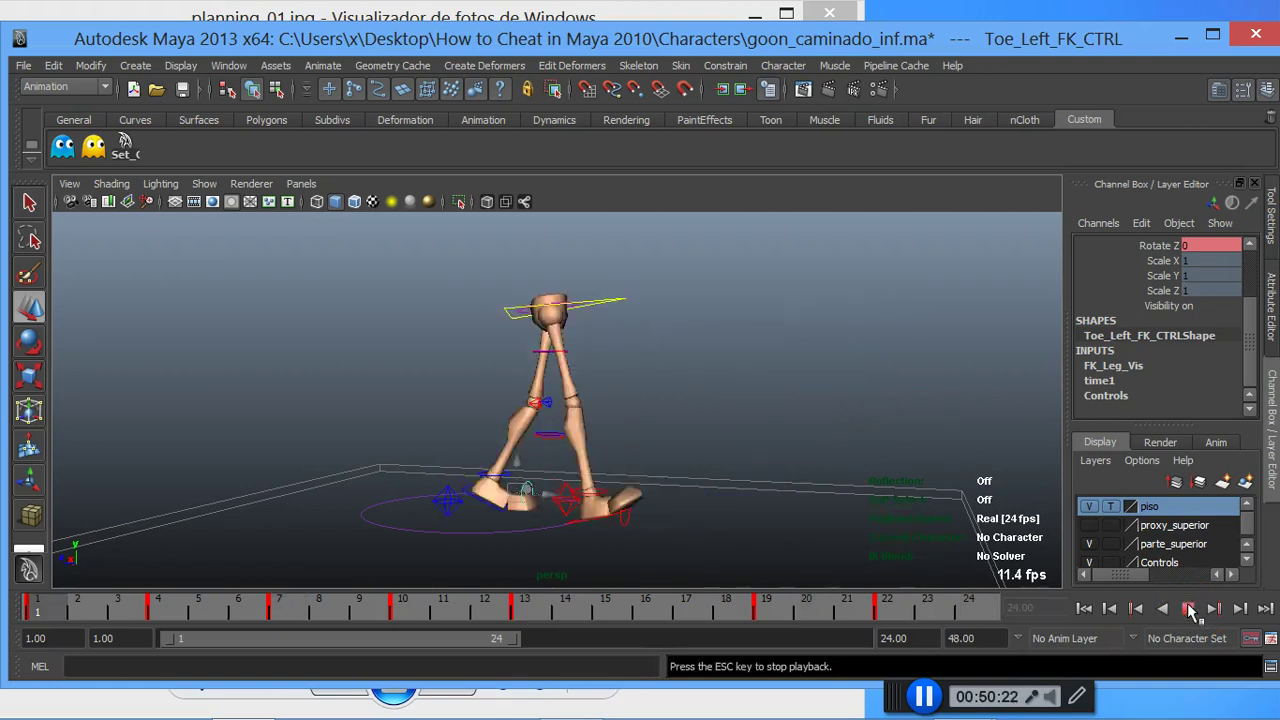
left_click(1189, 609)
mouse_move(631, 372)
left_mouse_down("alt")
mouse_move(628, 343)
mouse_move(468, 374)
left_mouse_up("alt")
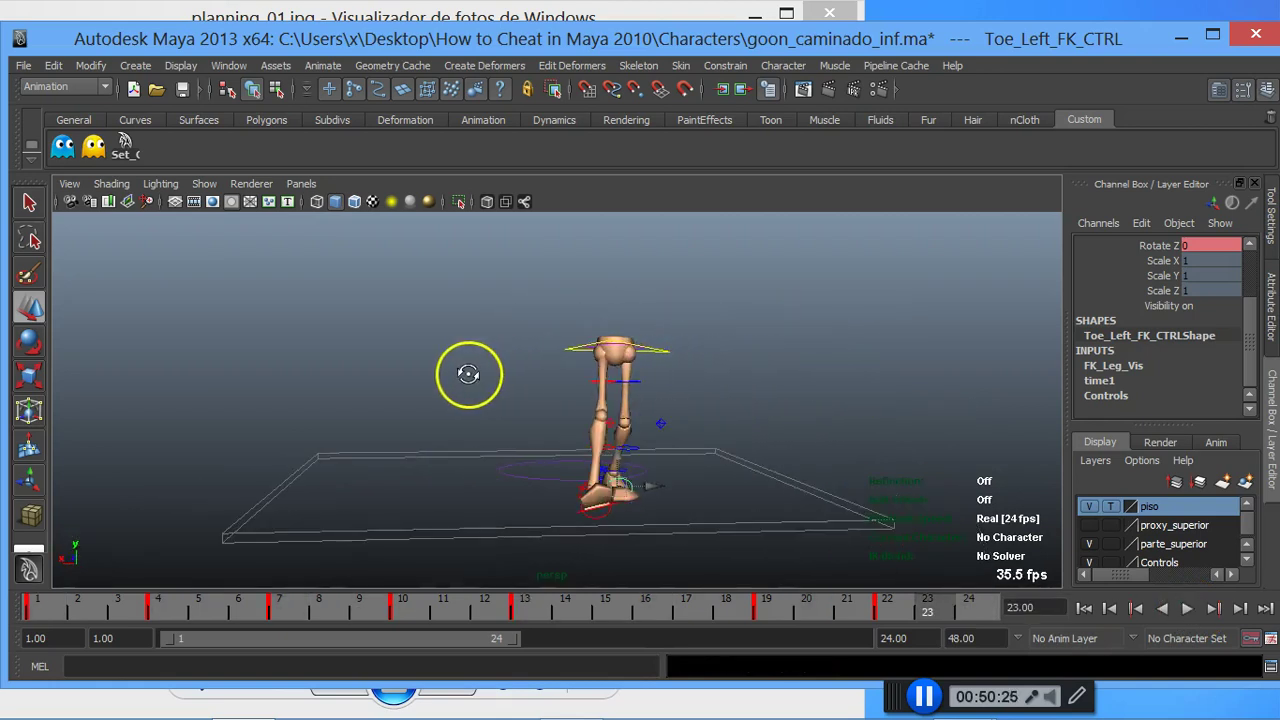
left_click(1183, 609)
left_click(1188, 609)
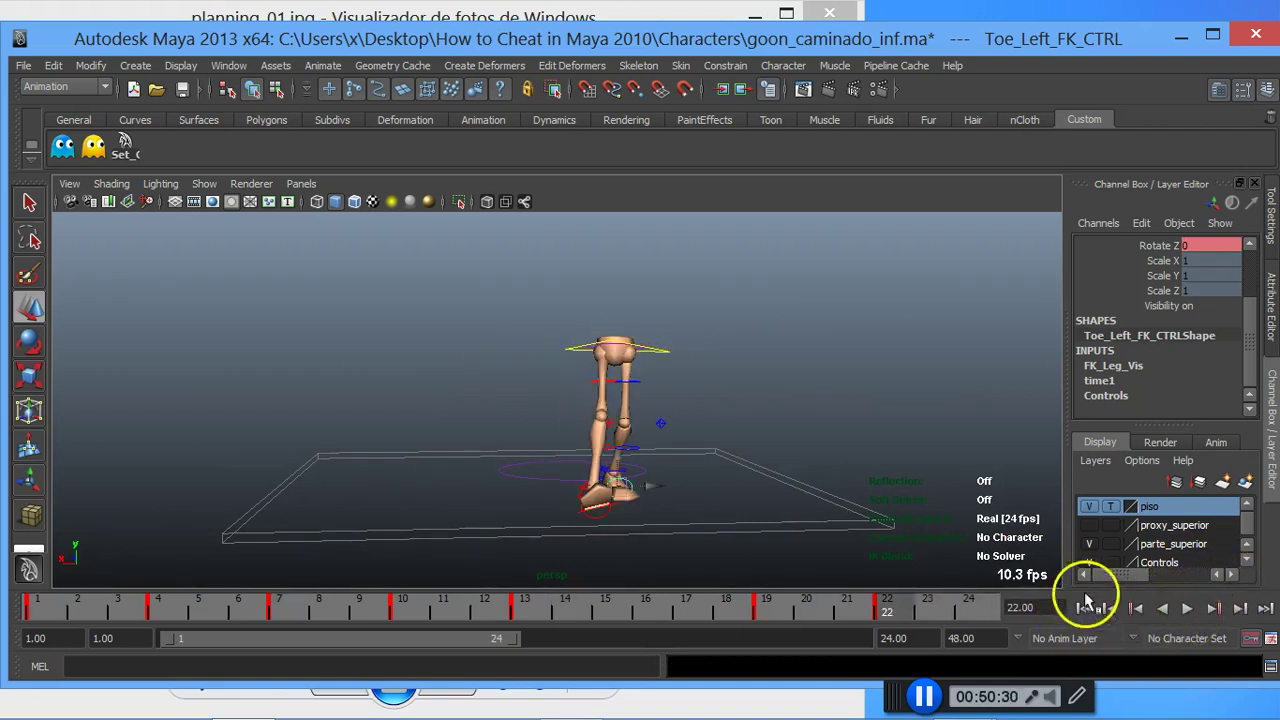
Step: Switch the main view to the front orthographic camera and scrub the walk back to frame 1
left_click(301, 183)
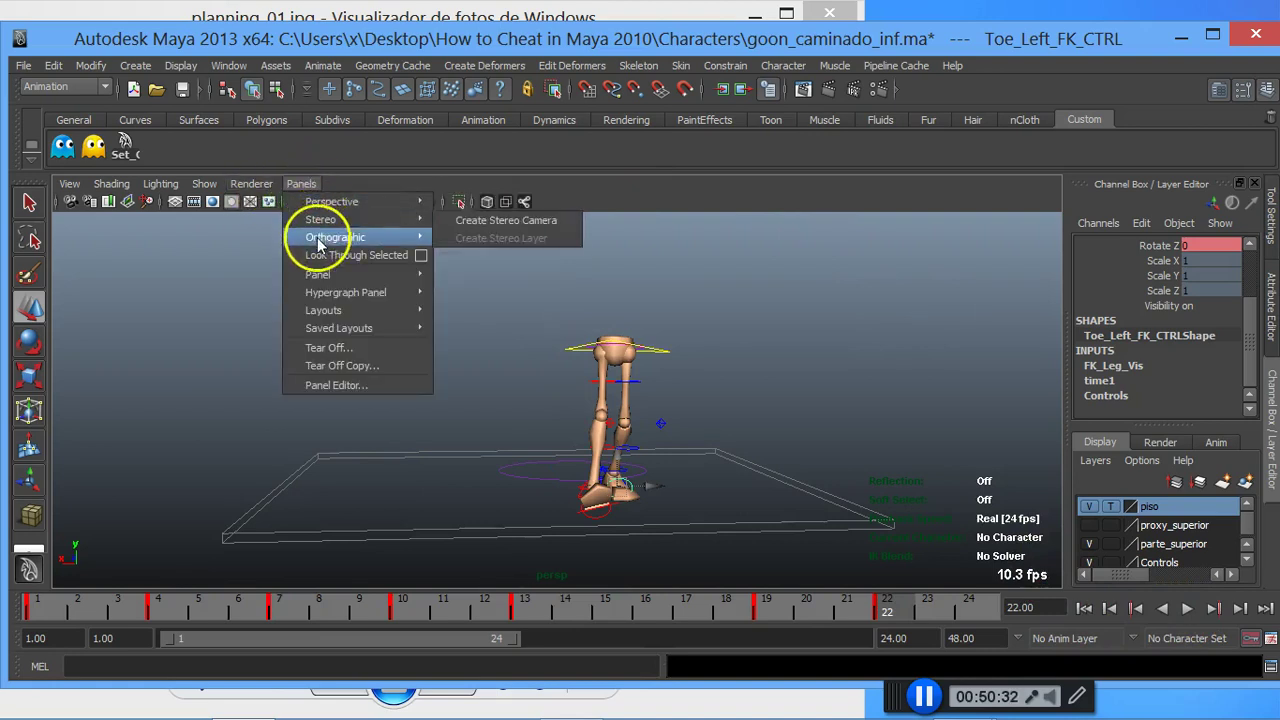
mouse_move(334, 237)
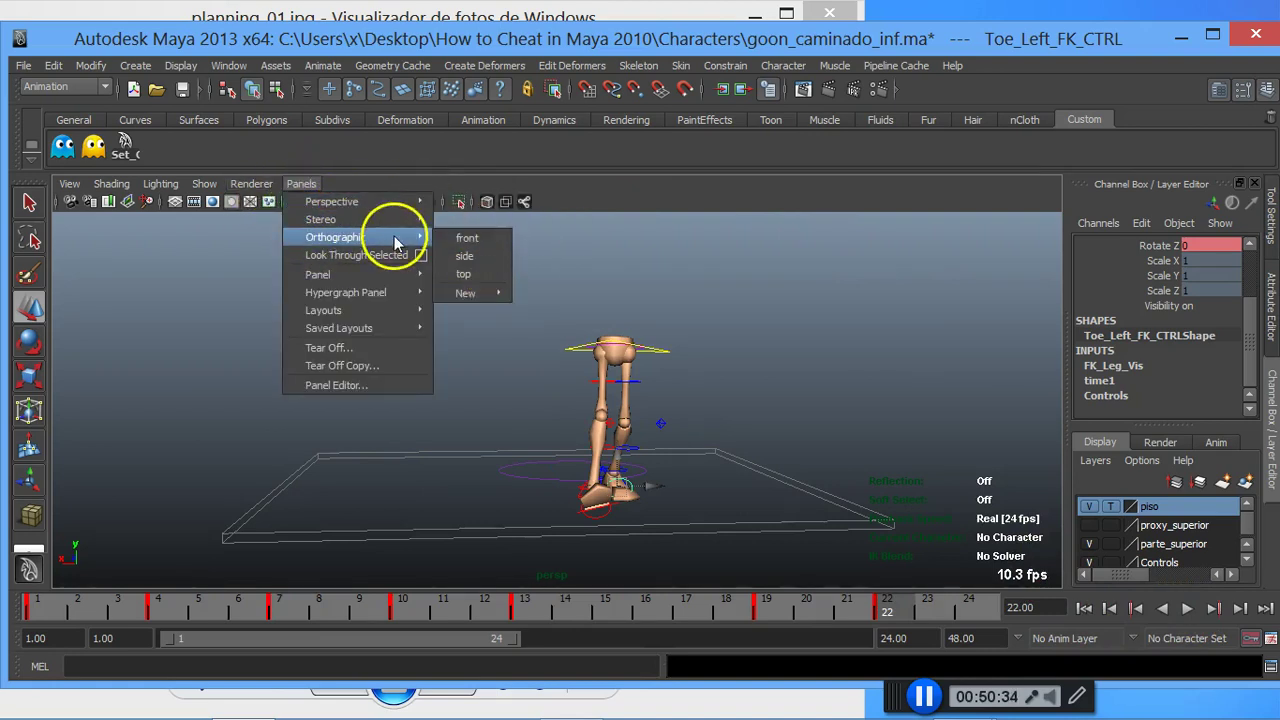
left_click(470, 239)
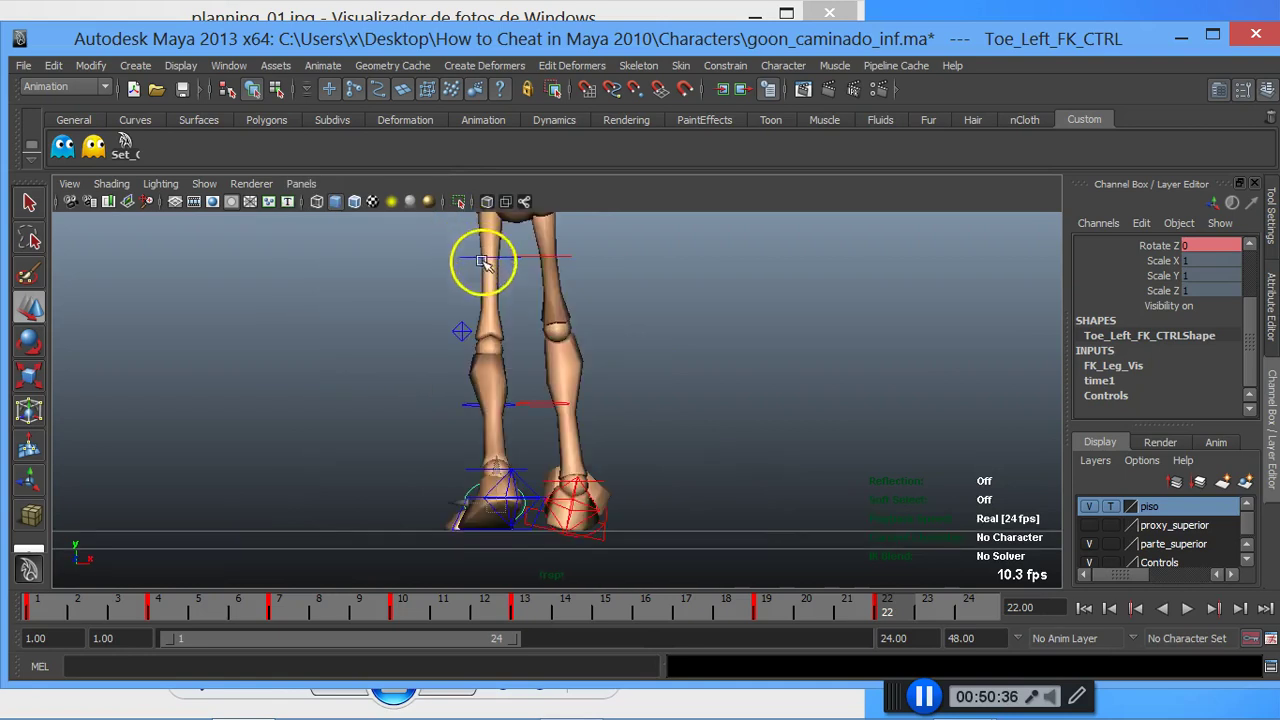
scroll(586, 325, "down", 2)
mouse_move(940, 625)
left_mouse_down()
mouse_move(165, 565)
mouse_move(735, 628)
mouse_move(782, 626)
mouse_move(743, 611)
mouse_move(771, 611)
mouse_move(728, 620)
mouse_move(791, 614)
mouse_move(507, 594)
left_mouse_up()
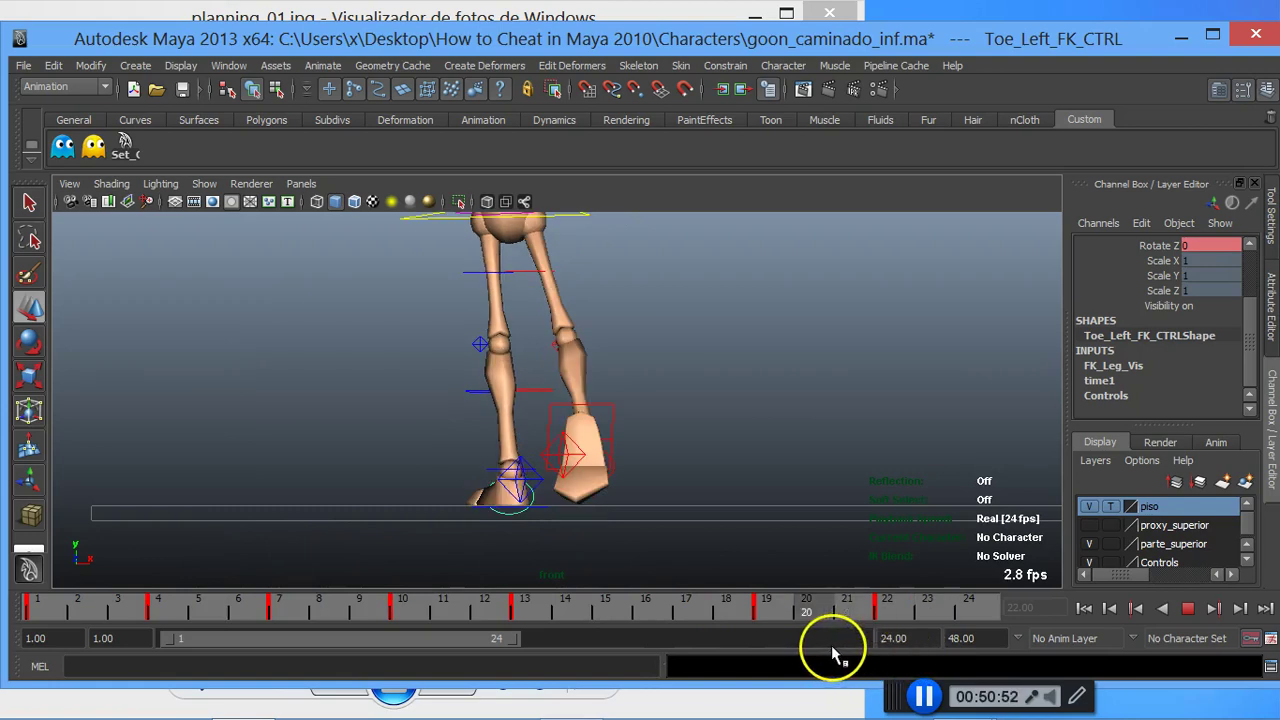
key("Escape")
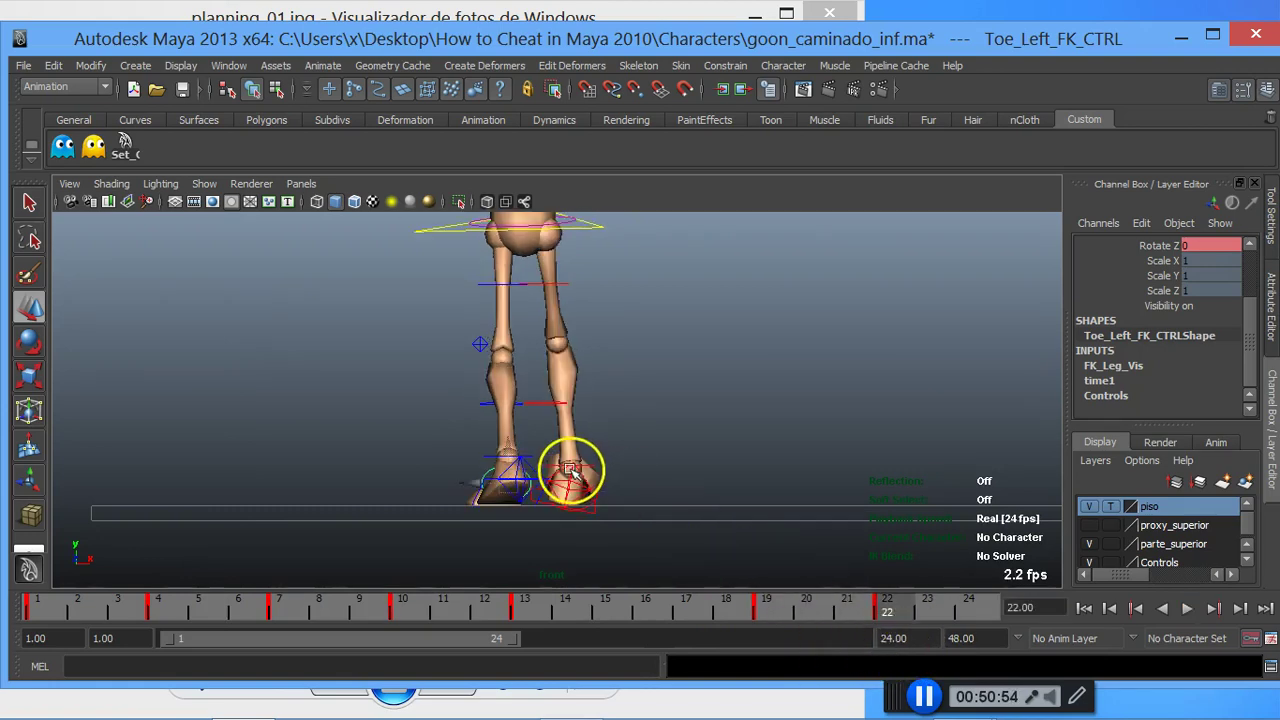
Step: Select the right foot control, rewind to frame 2, and play the walk from the front
left_click(580, 480)
left_click_drag(911, 598, 77, 600)
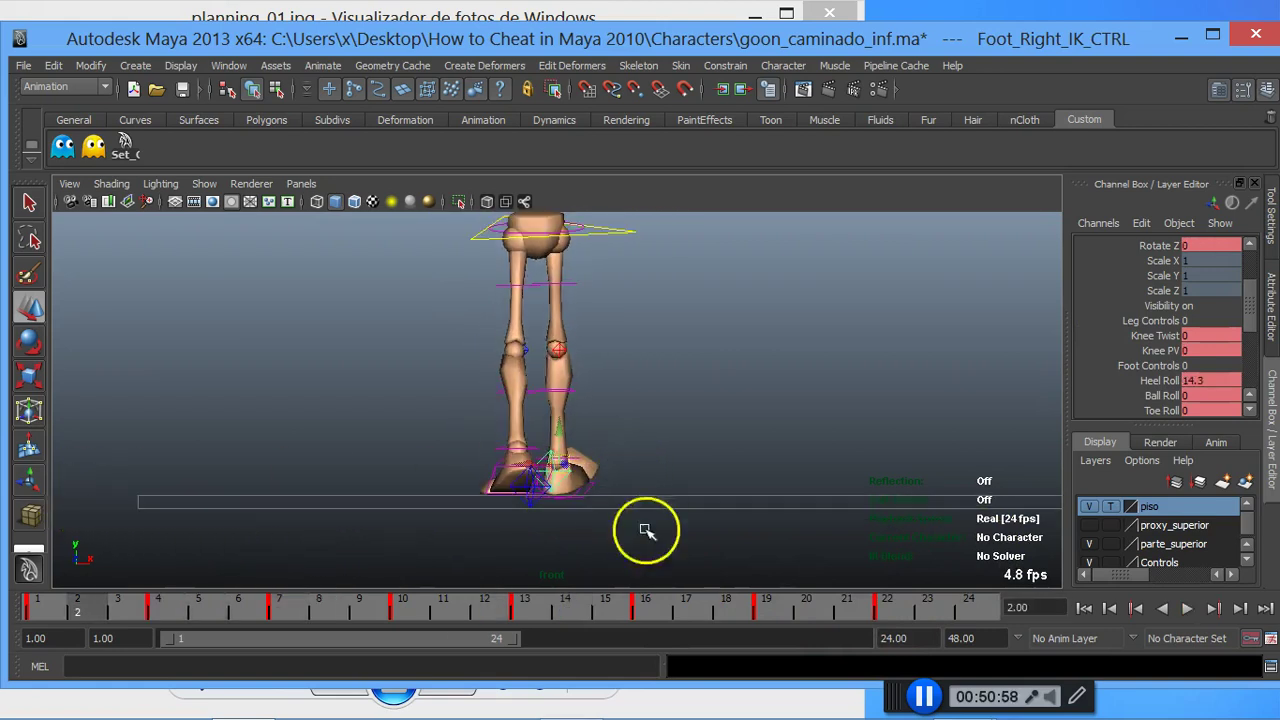
key("alt+v")
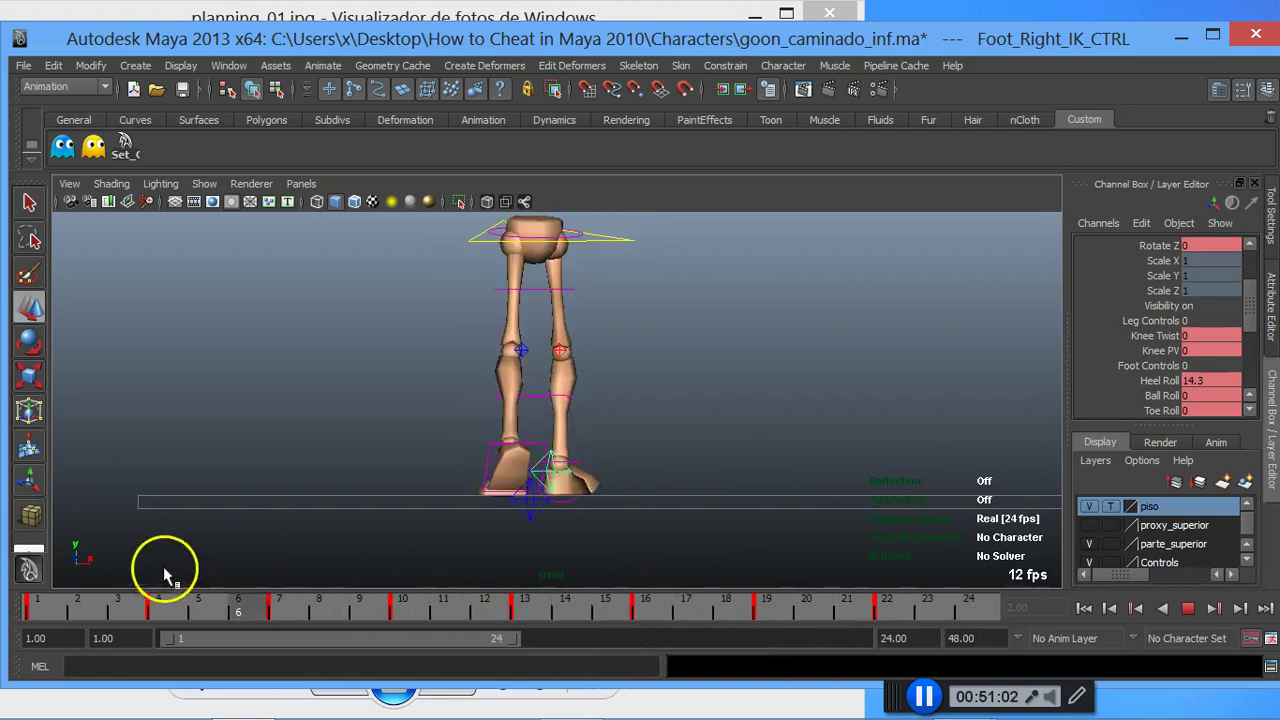
key("alt+v")
Step: Shift the hip root control sideways and zoom in on the front view
left_click(620, 236)
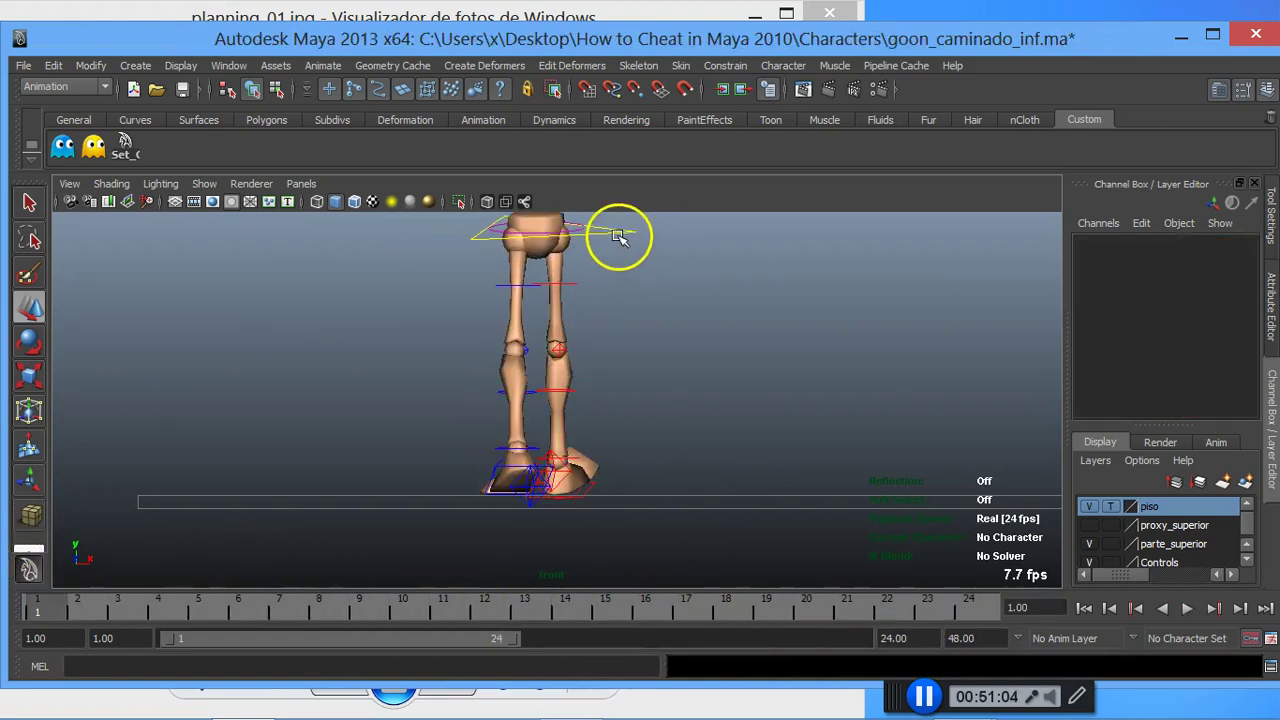
left_click(614, 227)
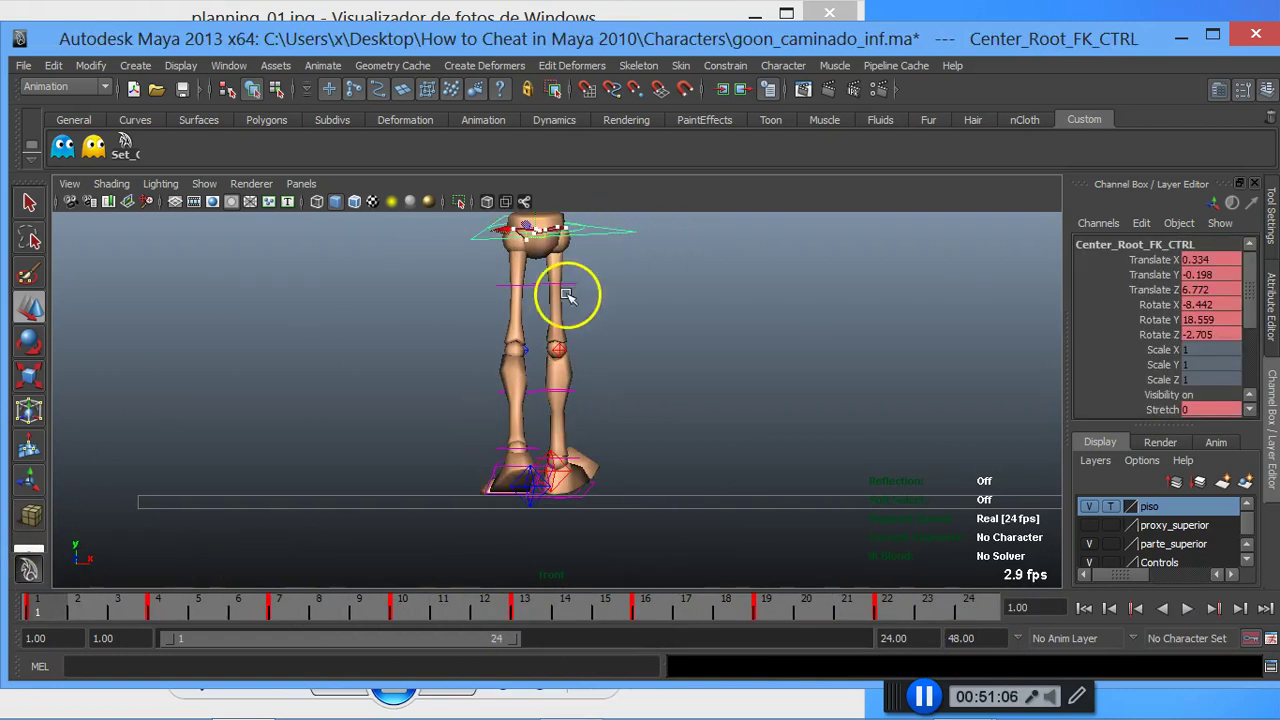
mouse_move(555, 278)
middle_mouse_down("alt")
mouse_move(517, 425)
mouse_move(501, 432)
middle_mouse_up("alt")
scroll(495, 435, "up", 1)
scroll(500, 434, "up", 1)
scroll(500, 434, "up", 1)
scroll(501, 400, "up", 1)
scroll(501, 397, "up", 2)
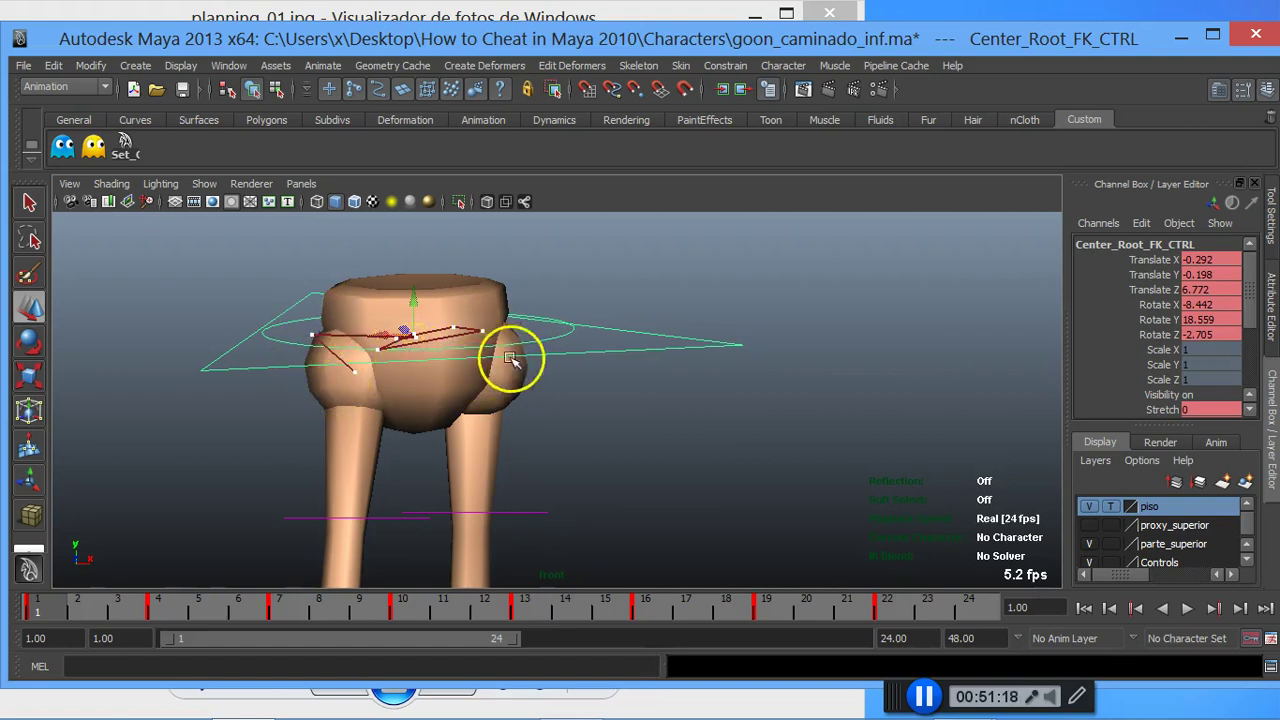
Step: Play the walk from the front, orbiting slightly, to check the hip motion
key("alt+v")
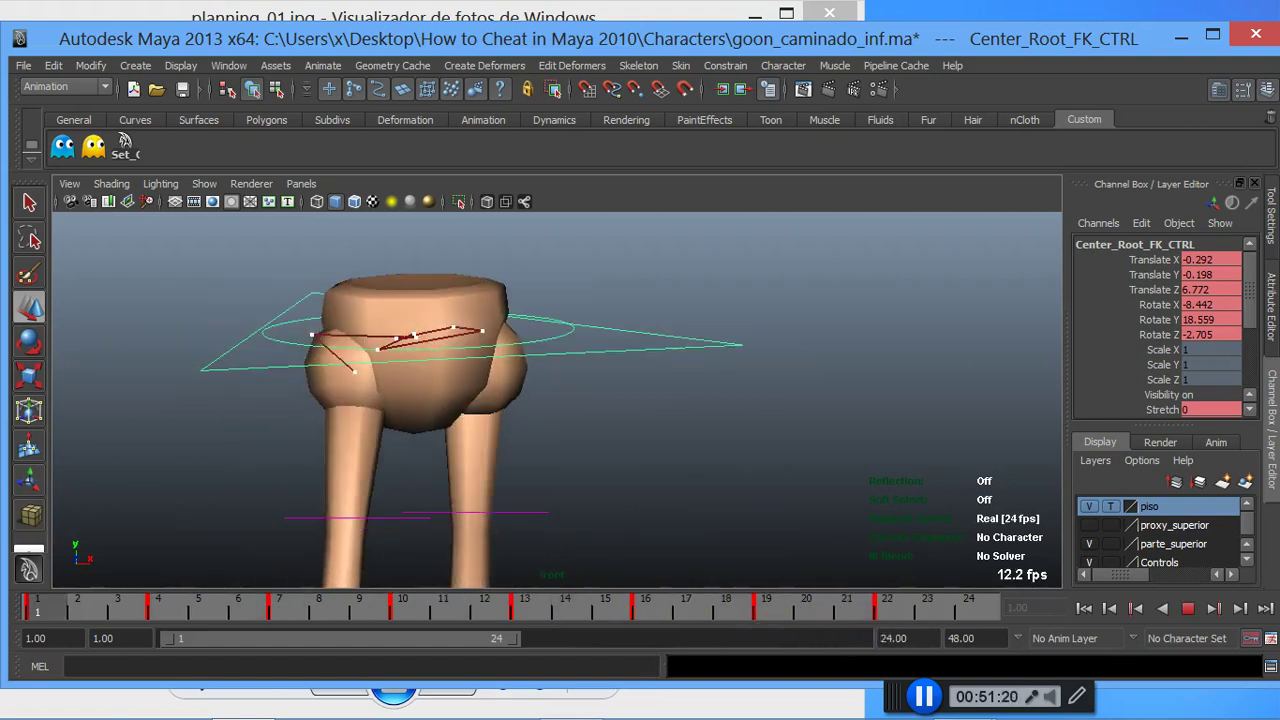
key("alt+v")
scroll(863, 437, "down", 3)
scroll(857, 428, "down", 2)
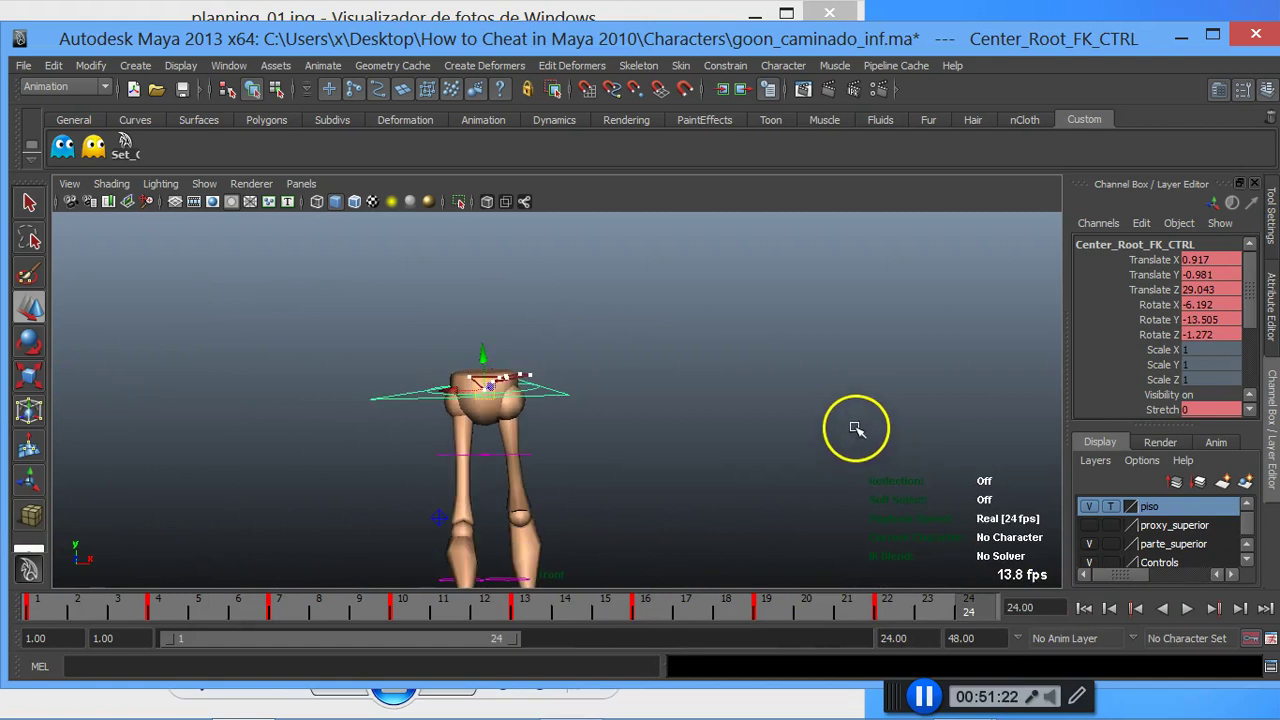
left_click_drag(857, 428, 811, 581, "alt")
key("alt+v")
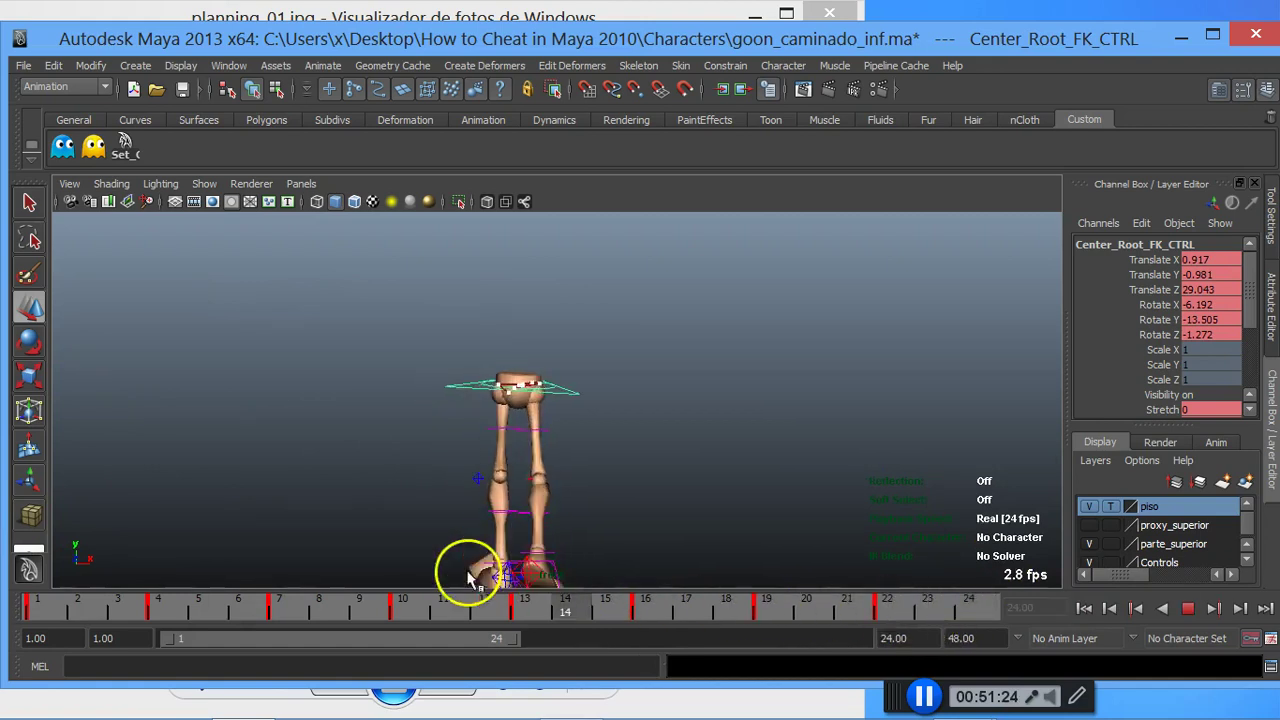
left_click(1188, 608)
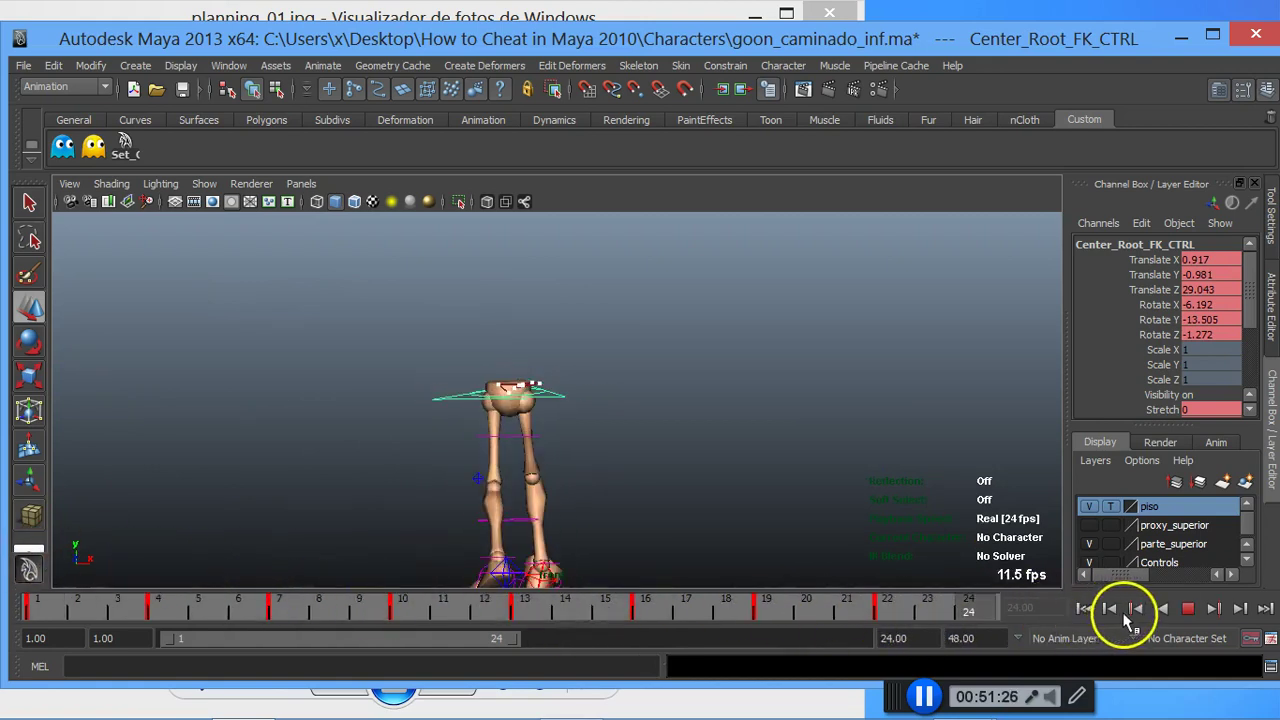